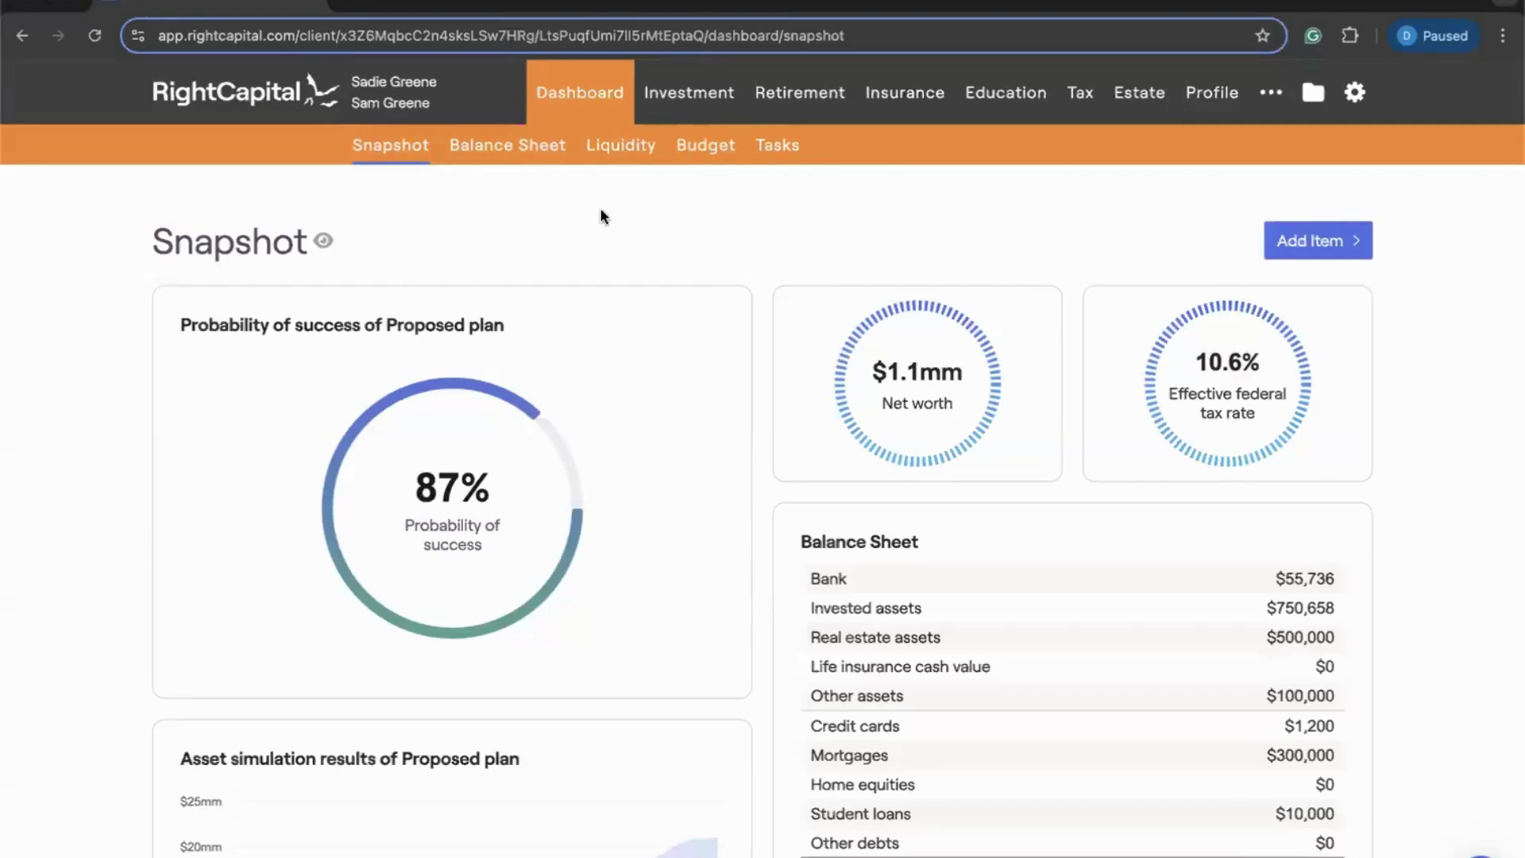
Step: Open the client profile's net worth page and add a new account of the Other category
{"action": "mouse_move", "coordinate": [421, 98]}
{"action": "left_click", "coordinate": [1200, 92]}
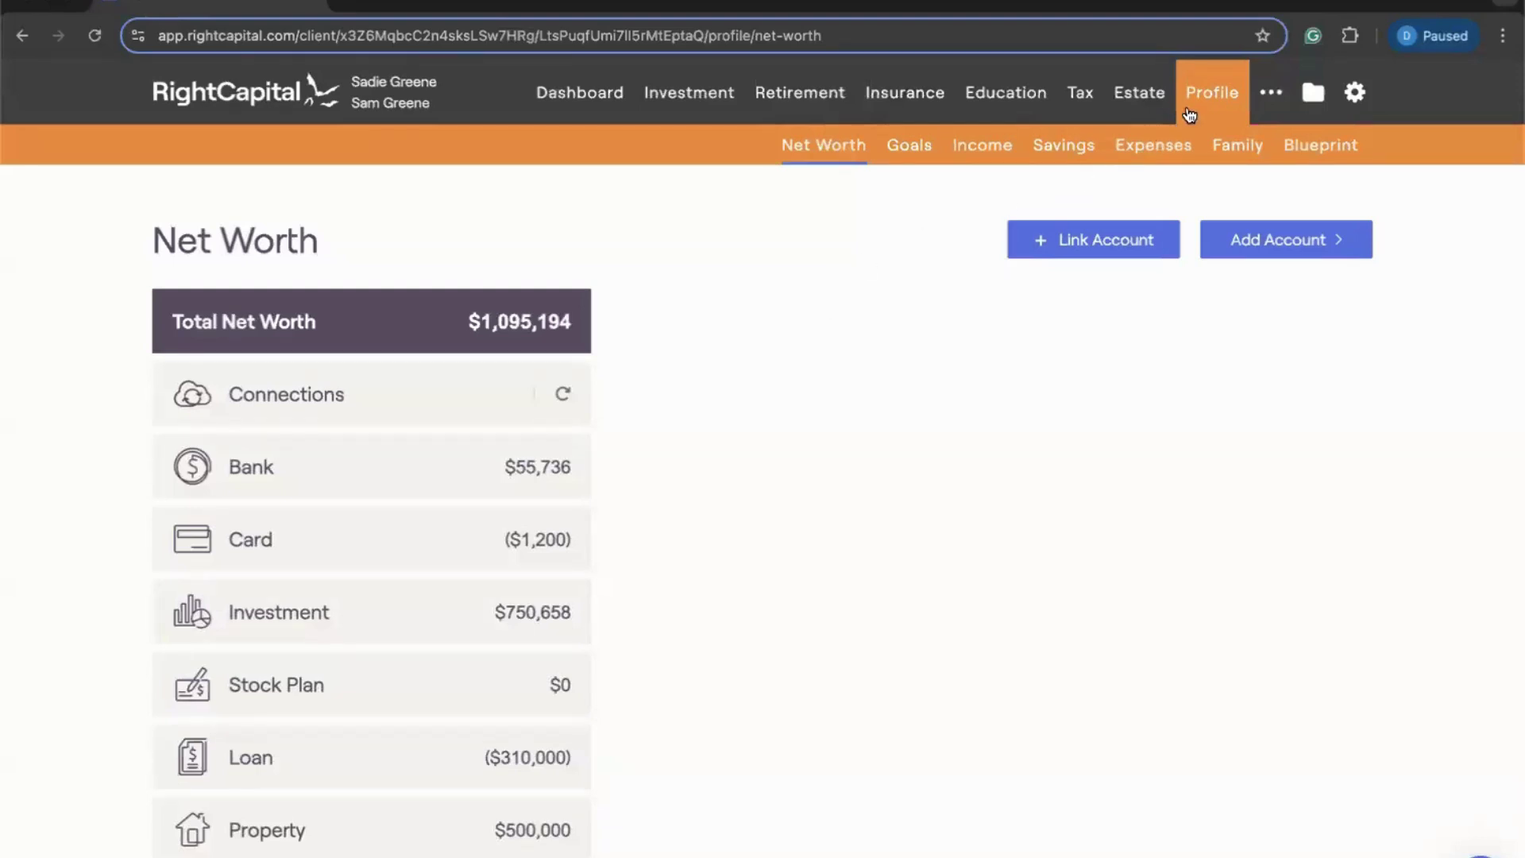
{"action": "scroll", "coordinate": [1072, 272], "scroll_direction": "down", "scroll_amount": 1}
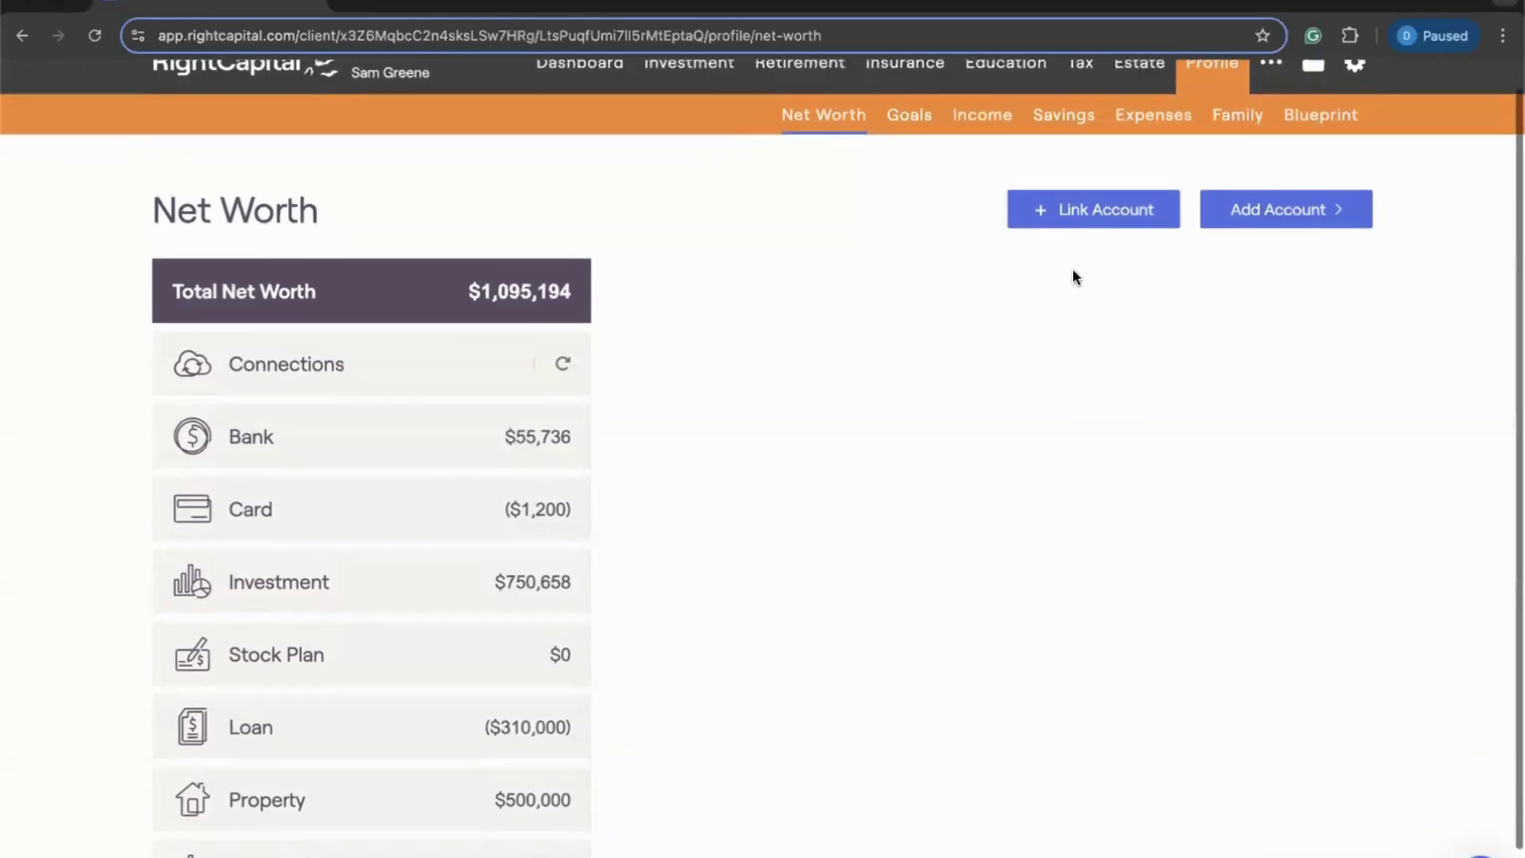
{"action": "scroll", "coordinate": [1074, 272], "scroll_direction": "up", "scroll_amount": 1}
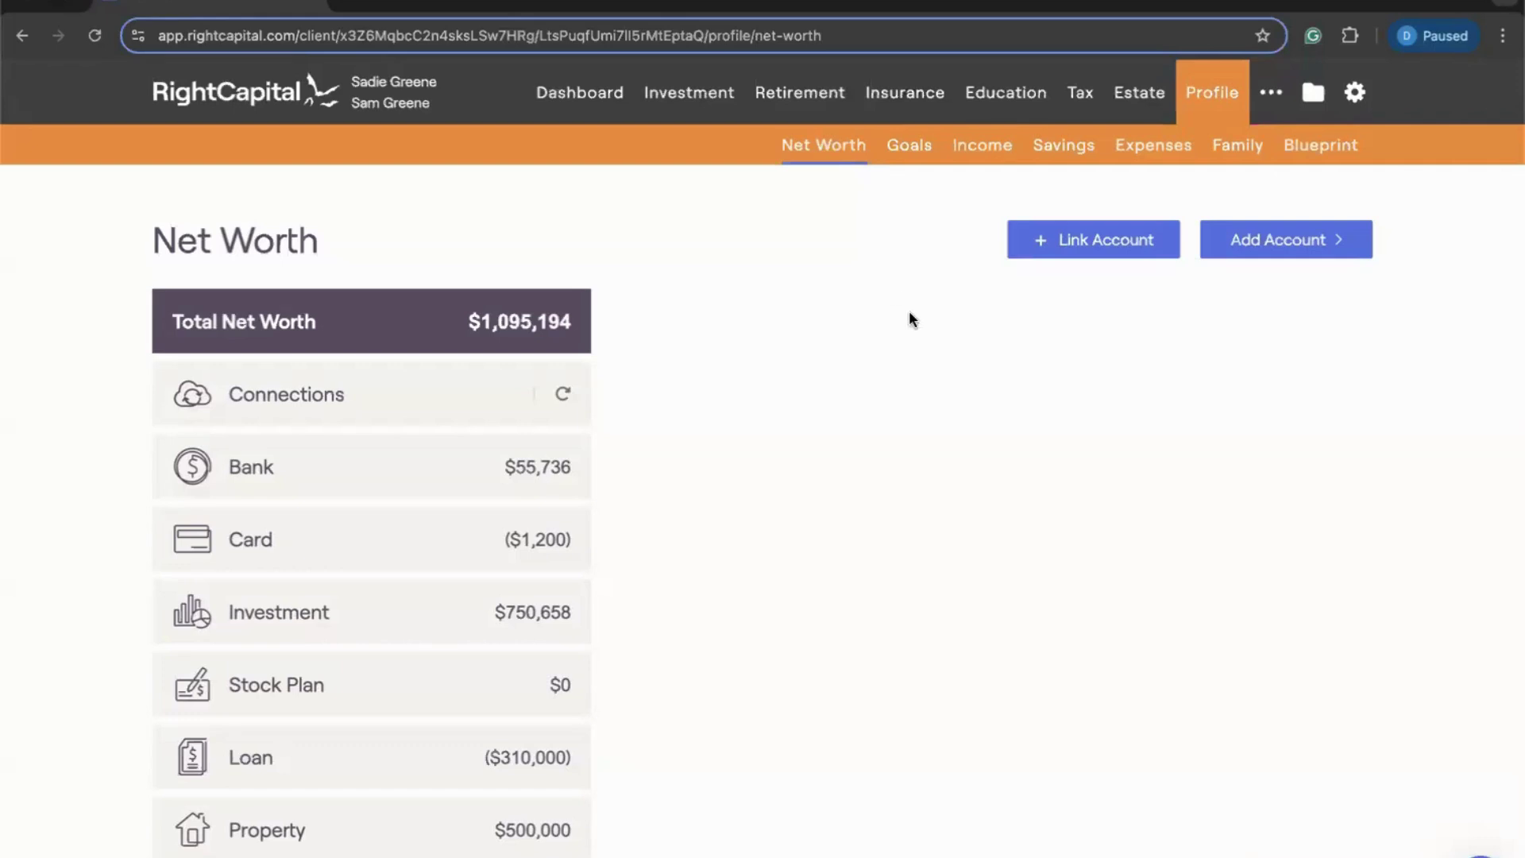
{"action": "left_click", "coordinate": [1225, 255]}
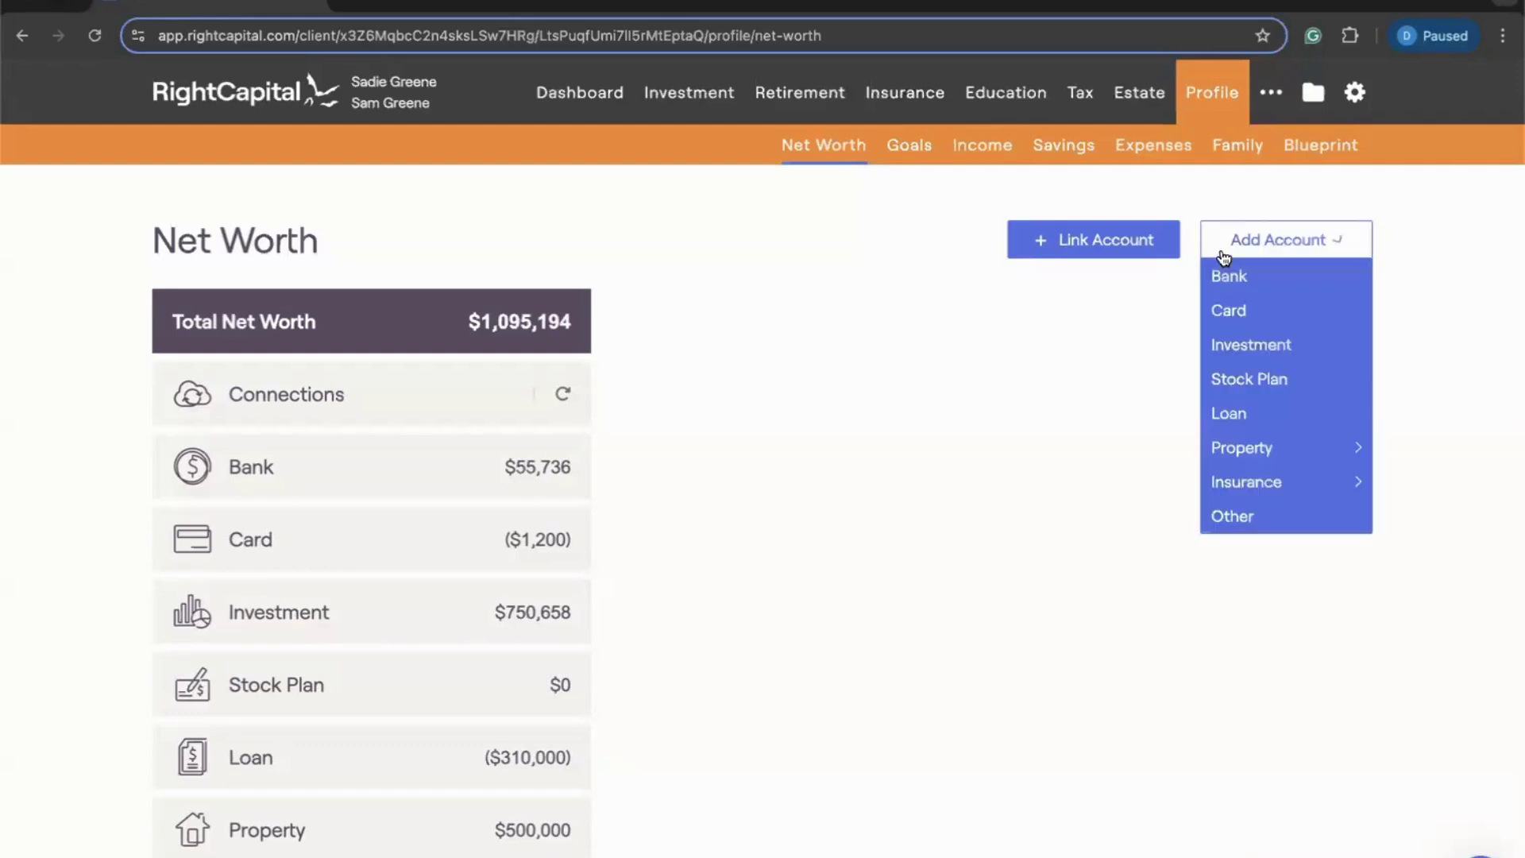
{"action": "left_click", "coordinate": [1273, 517]}
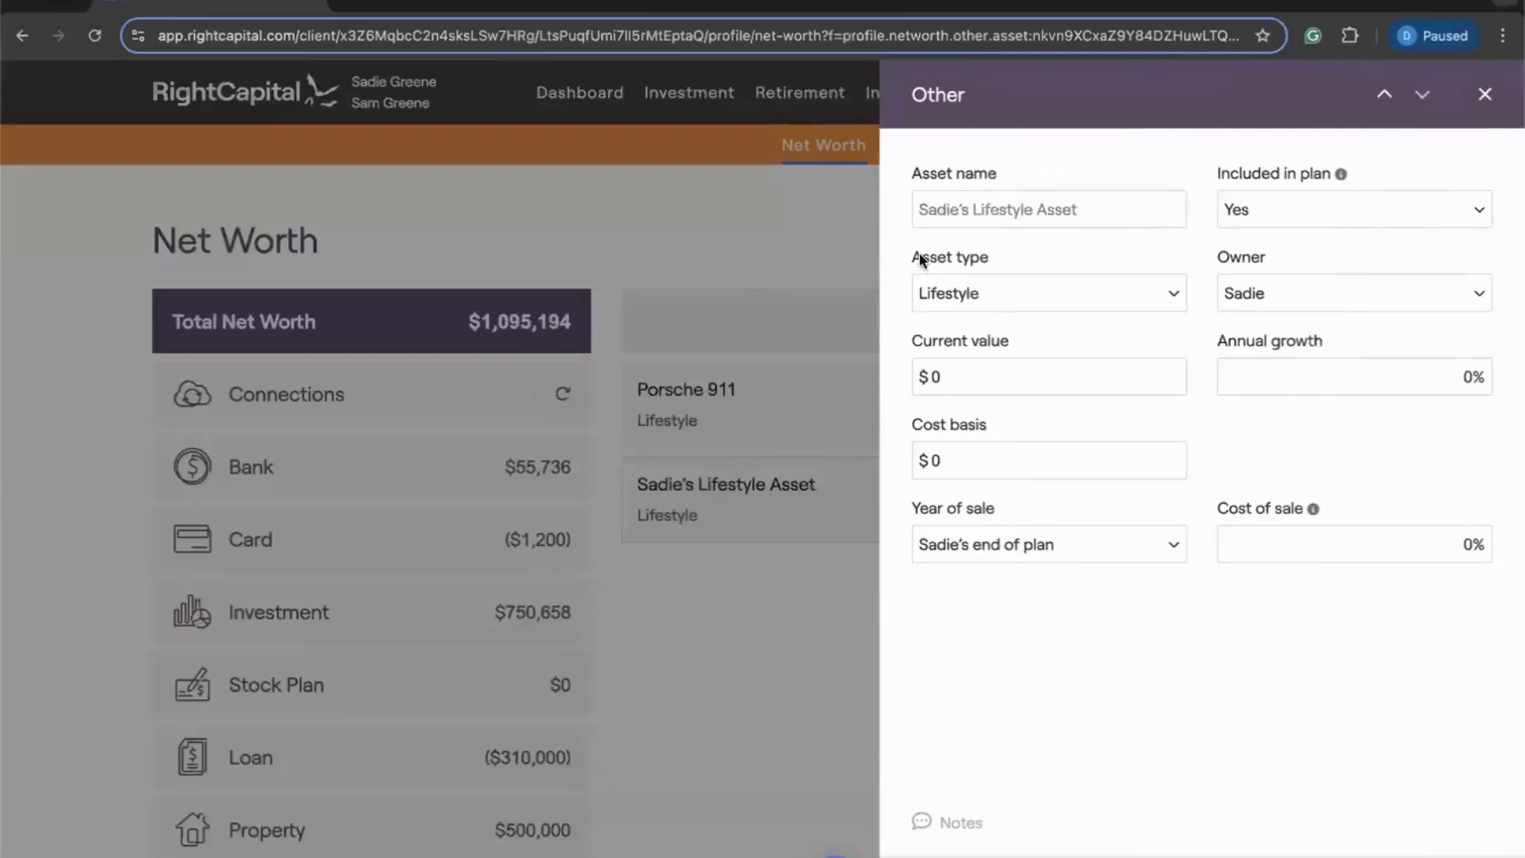
Step: Set the new asset's type to Business - LLC and look over the business fields in its form
{"action": "left_click_drag", "start_coordinate": [909, 254], "coordinate": [992, 251]}
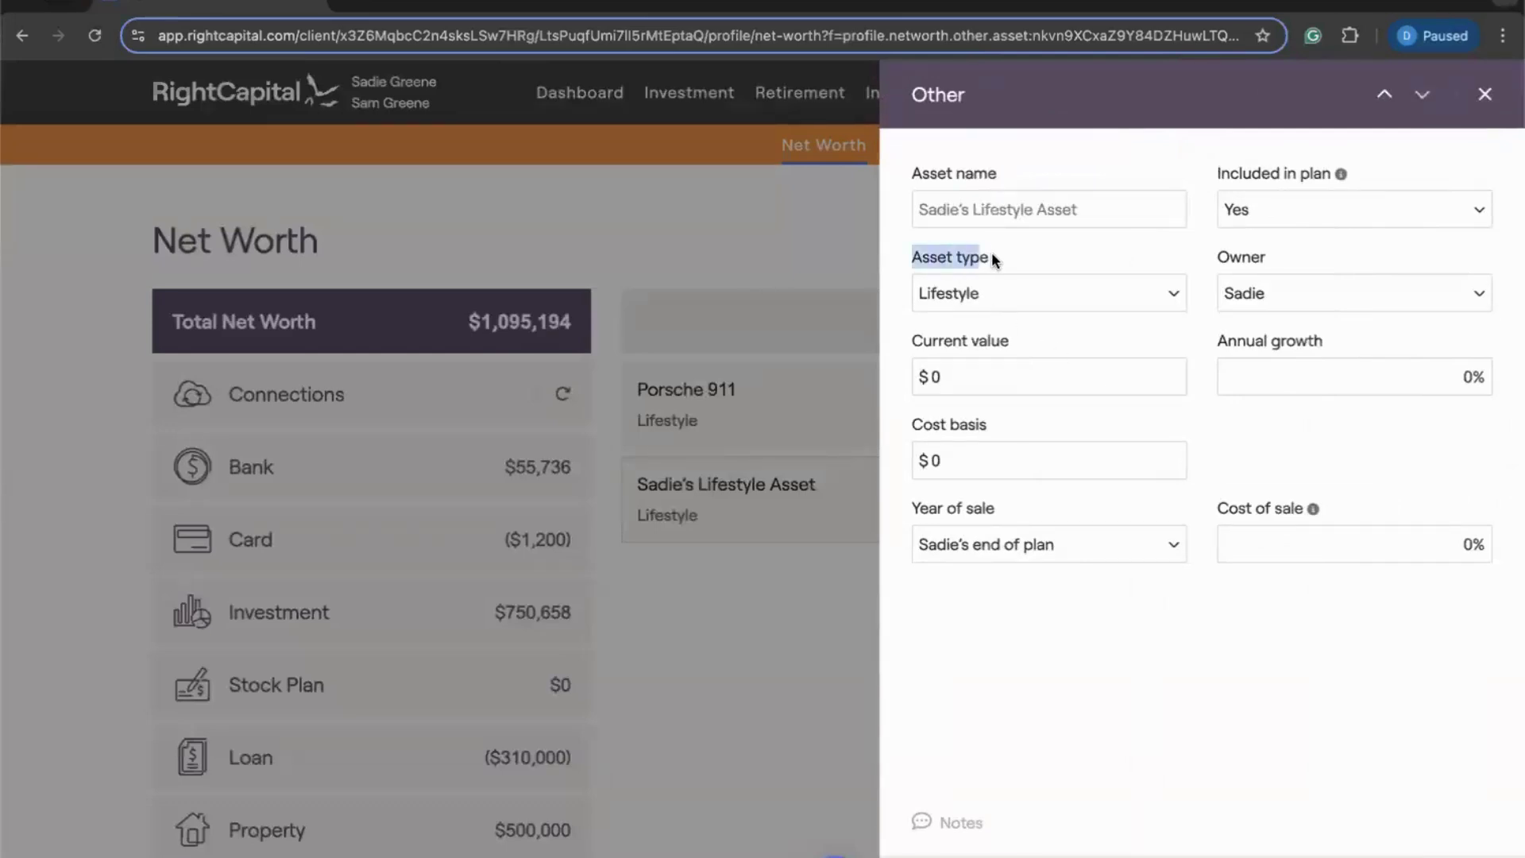
{"action": "left_click", "coordinate": [1025, 291]}
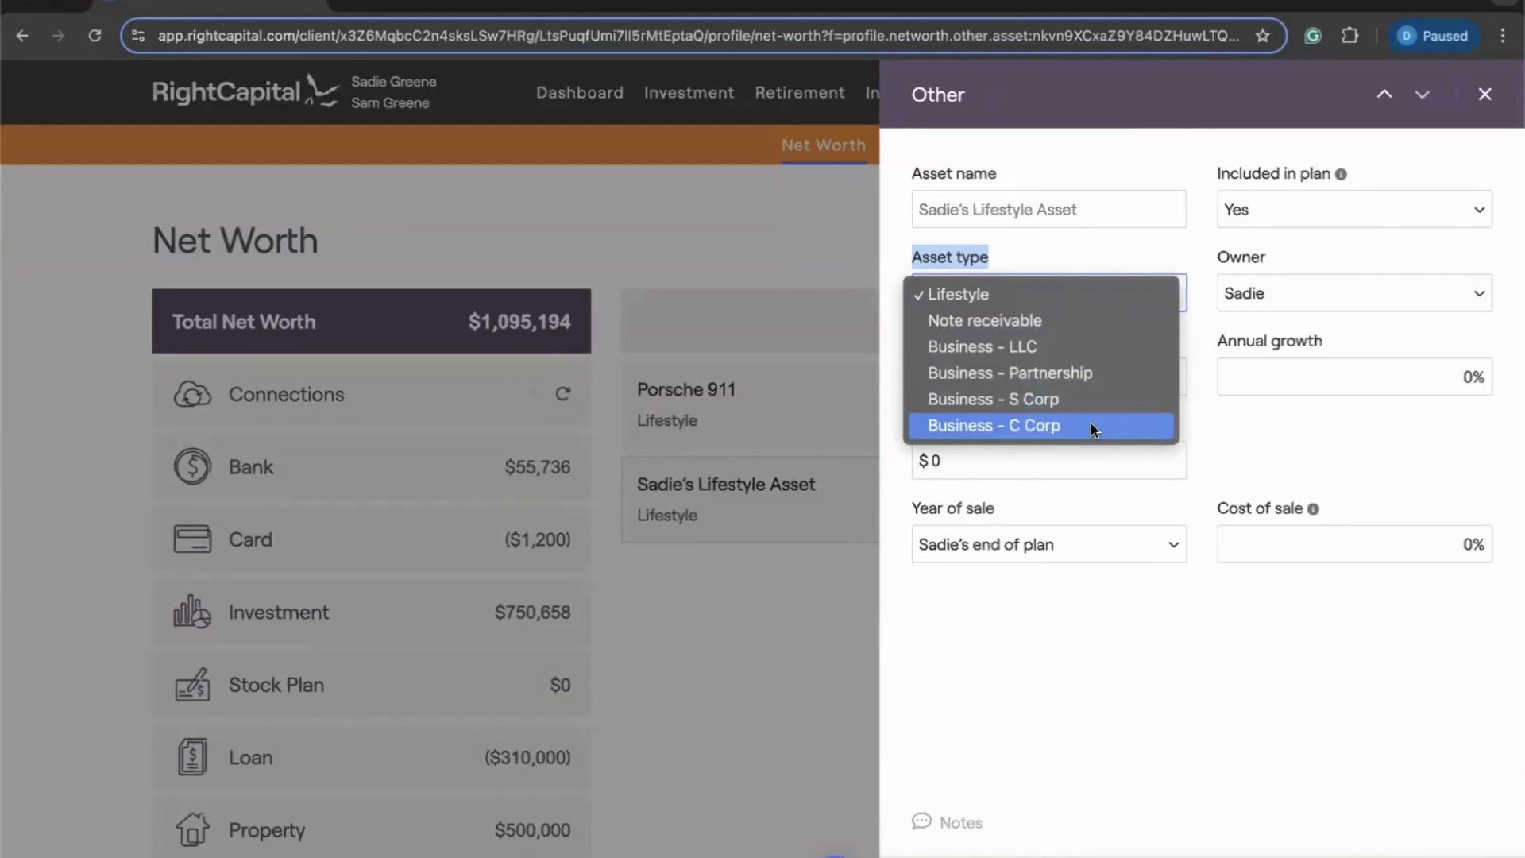
{"action": "left_click", "coordinate": [1077, 346]}
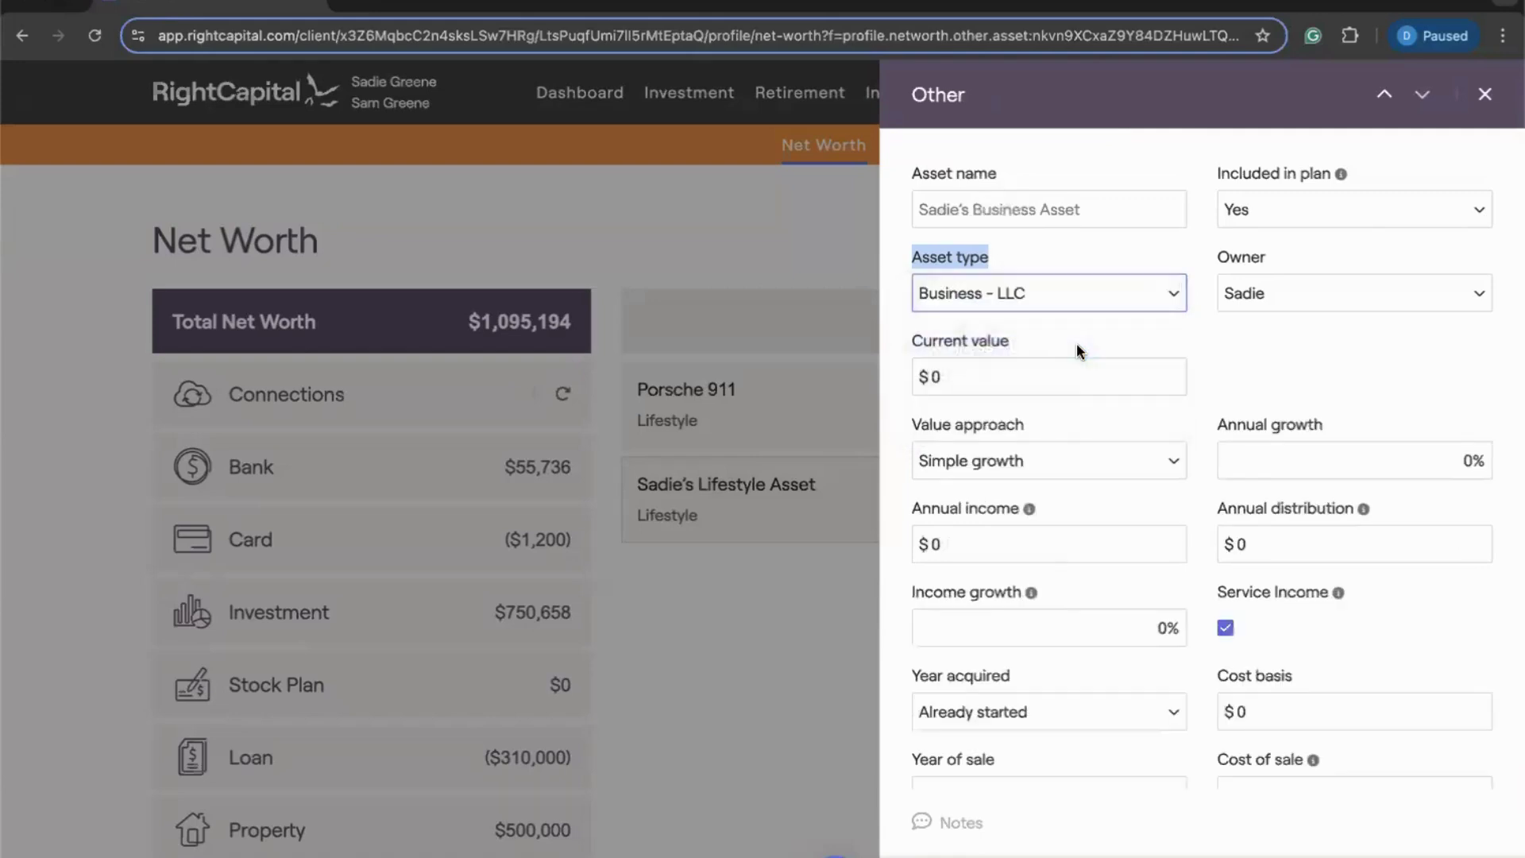
{"action": "left_click", "coordinate": [1204, 336]}
{"action": "scroll", "coordinate": [1204, 336], "scroll_direction": "down", "scroll_amount": 2}
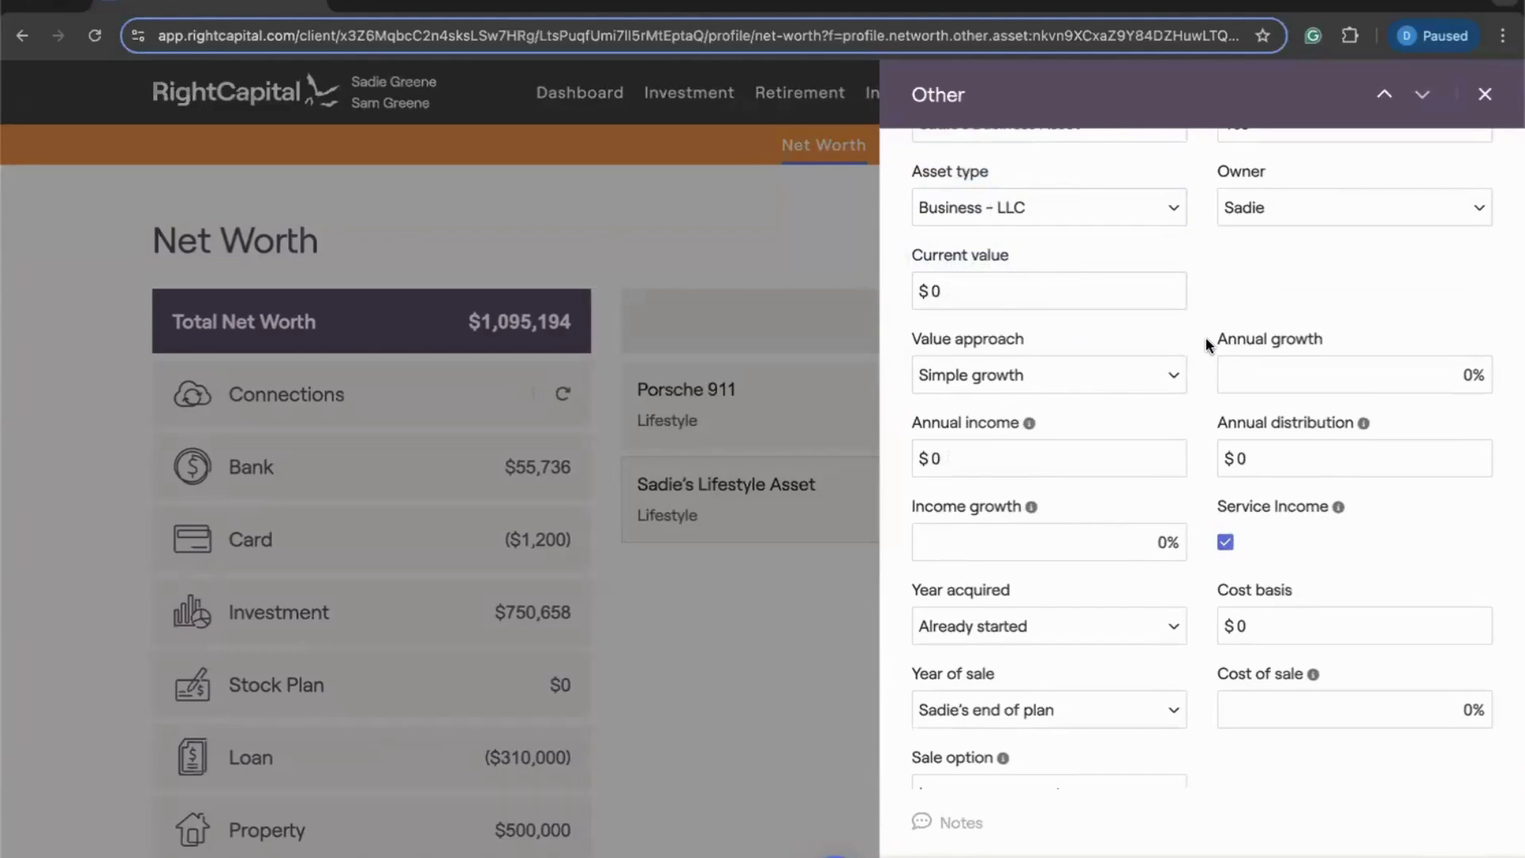
{"action": "scroll", "coordinate": [1206, 343], "scroll_direction": "down", "scroll_amount": 1}
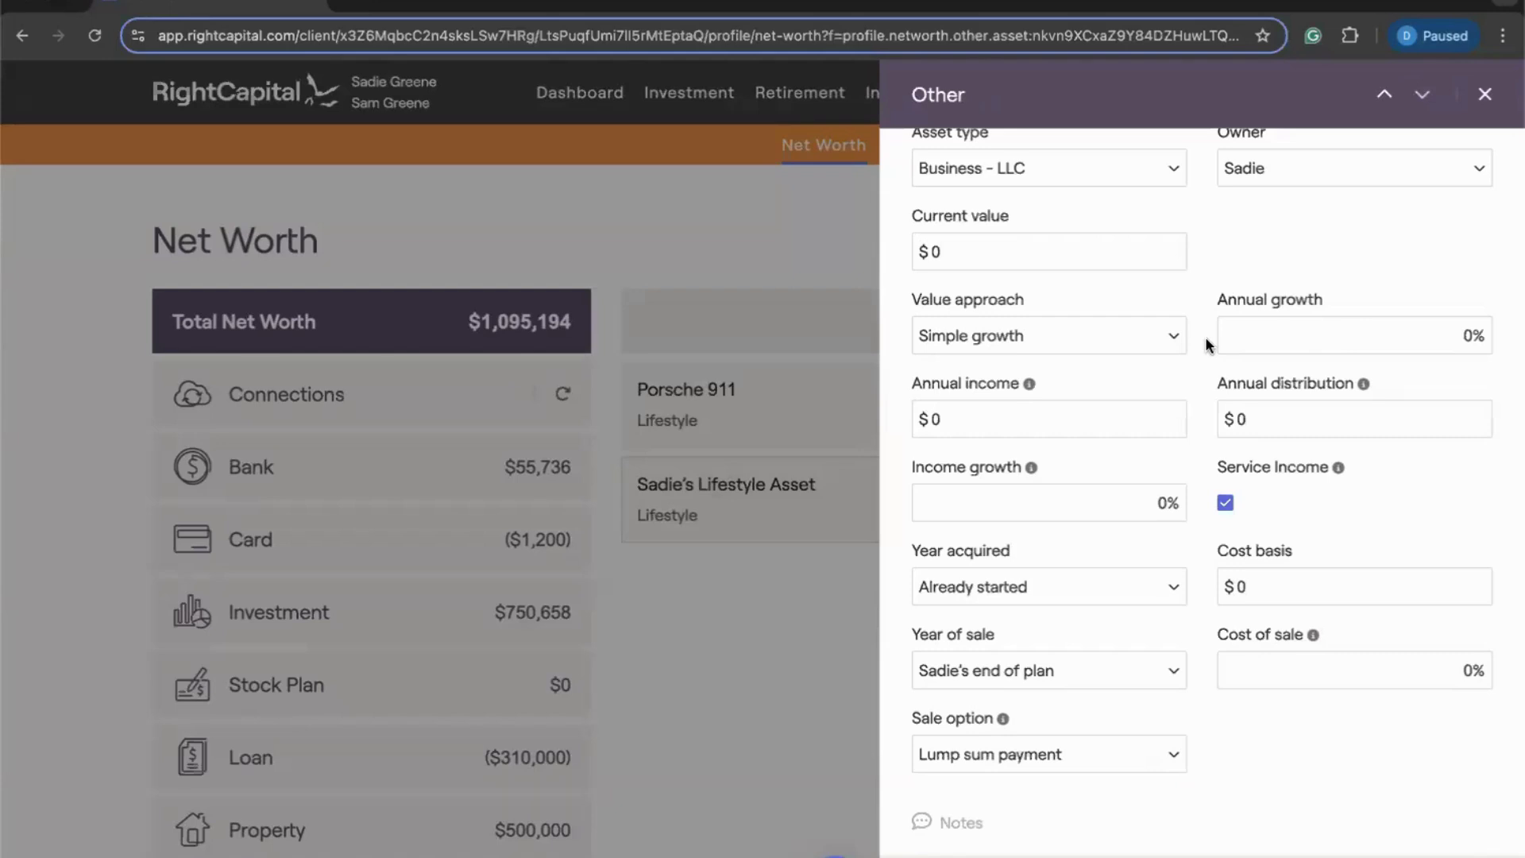
{"action": "scroll", "coordinate": [1205, 336], "scroll_direction": "up", "scroll_amount": 2}
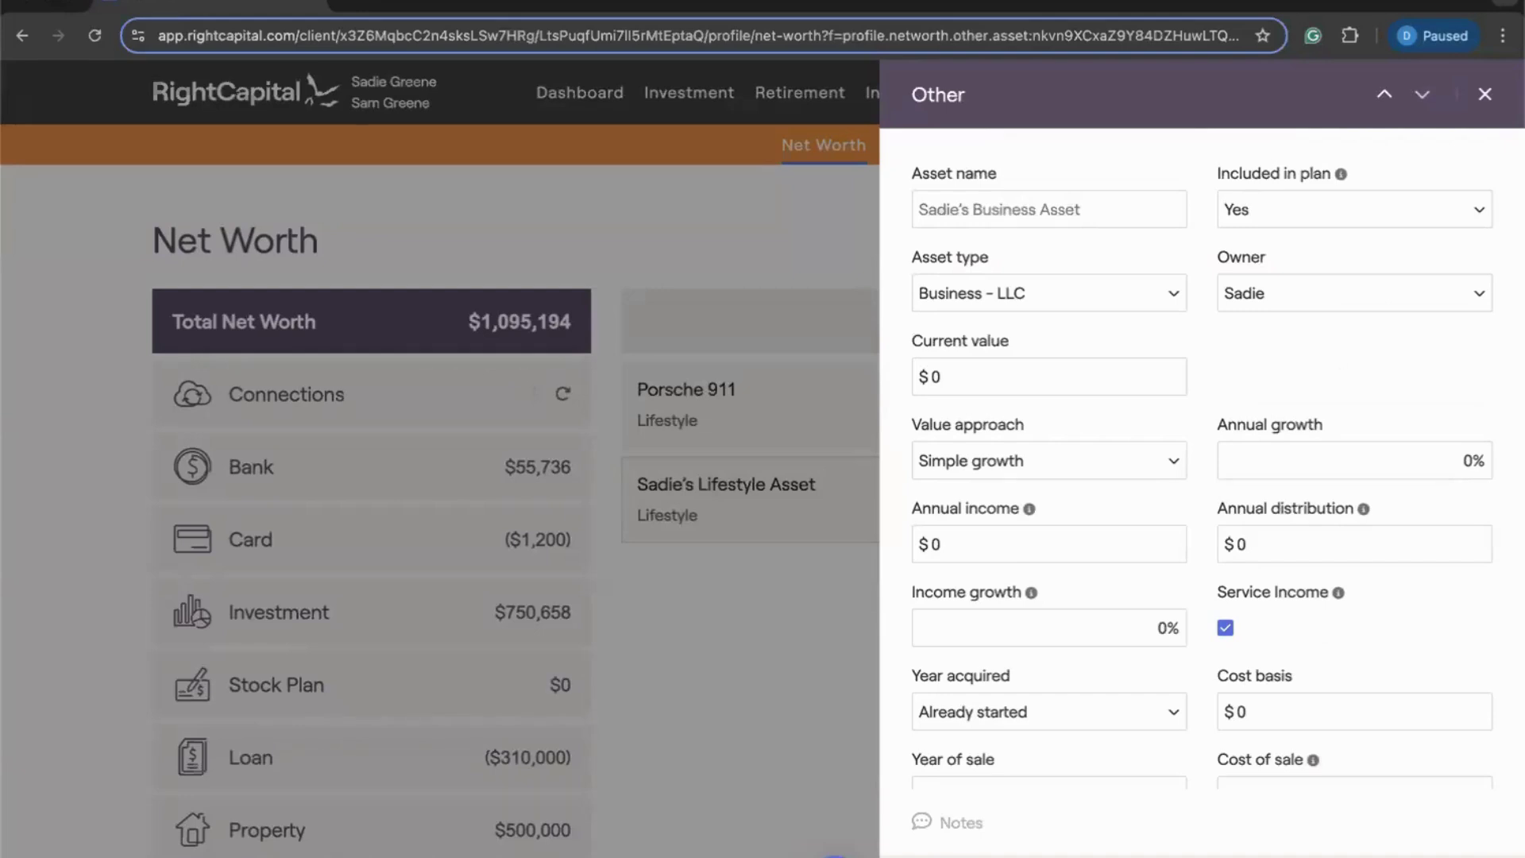
Step: Name the business asset S&S Pizza, keep its type as Business - LLC and set its owner to Joint
{"action": "left_click", "coordinate": [1097, 215]}
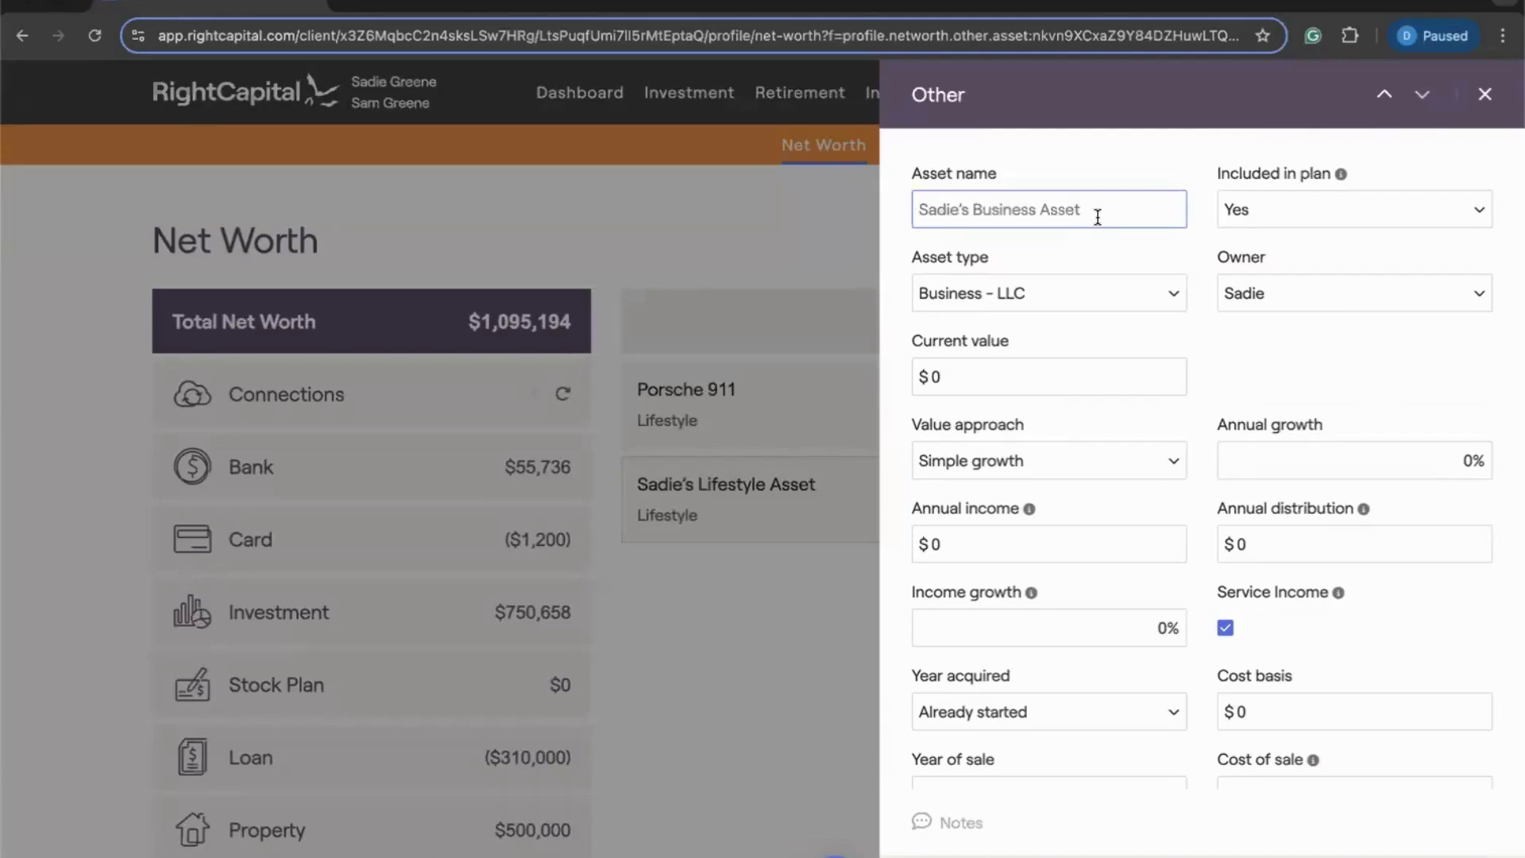
{"action": "type", "text": "S&S Pizza"}
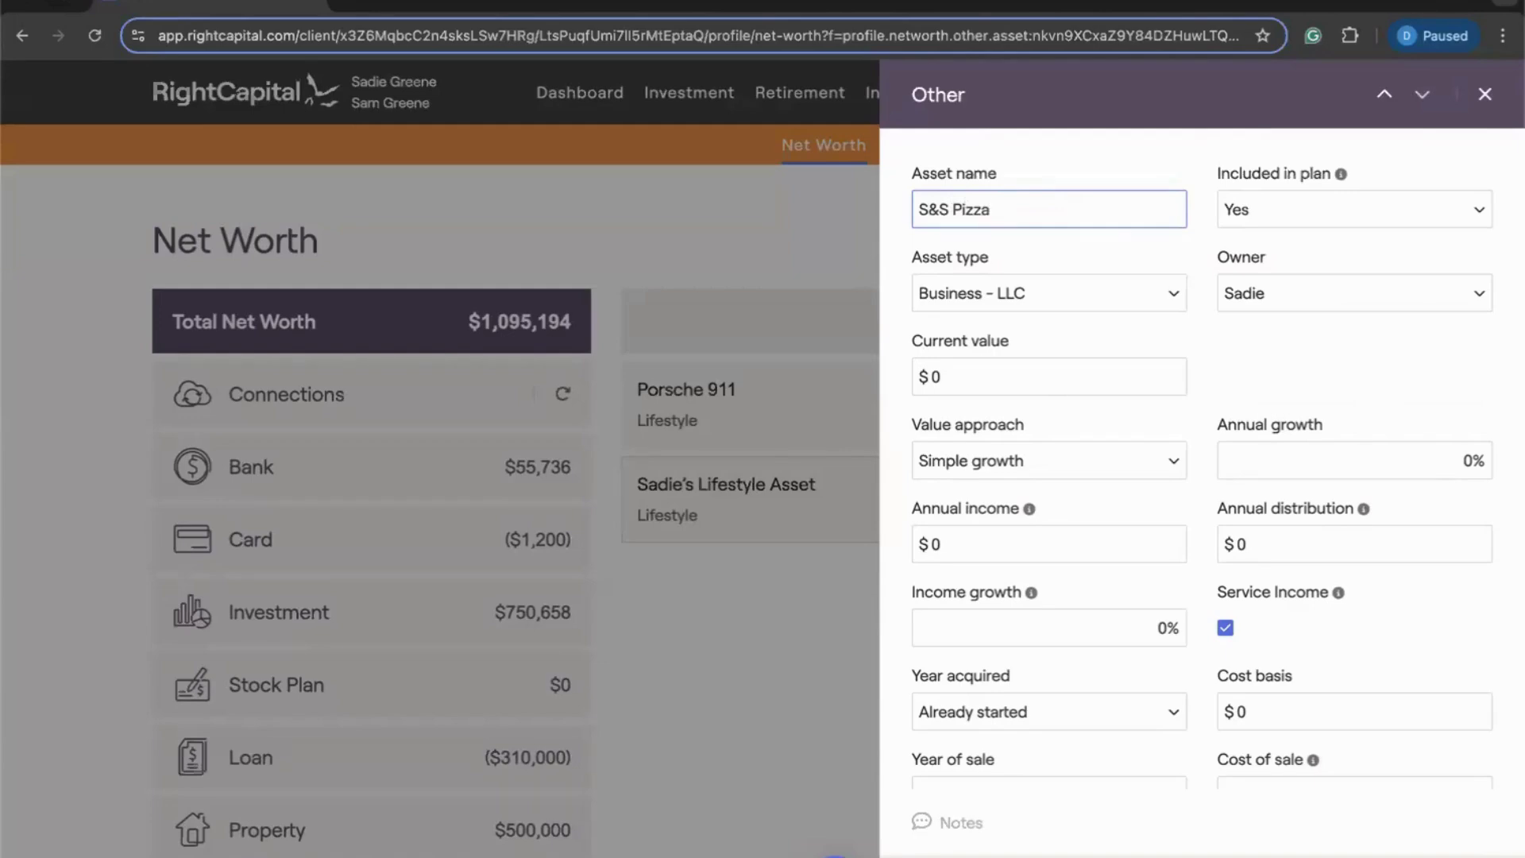
{"action": "left_click", "coordinate": [1099, 294]}
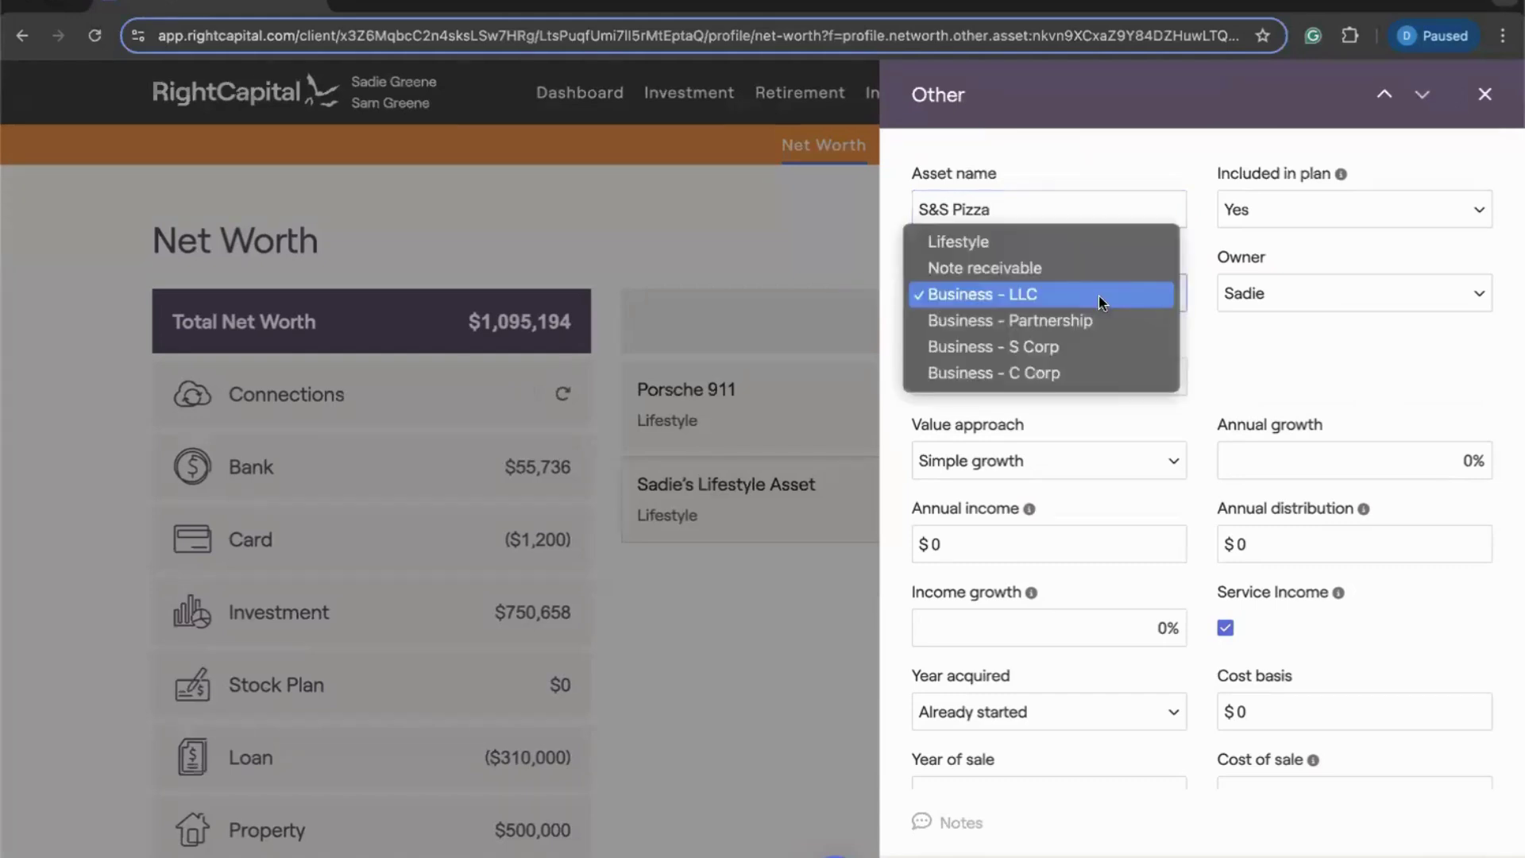
{"action": "left_click", "coordinate": [1057, 296]}
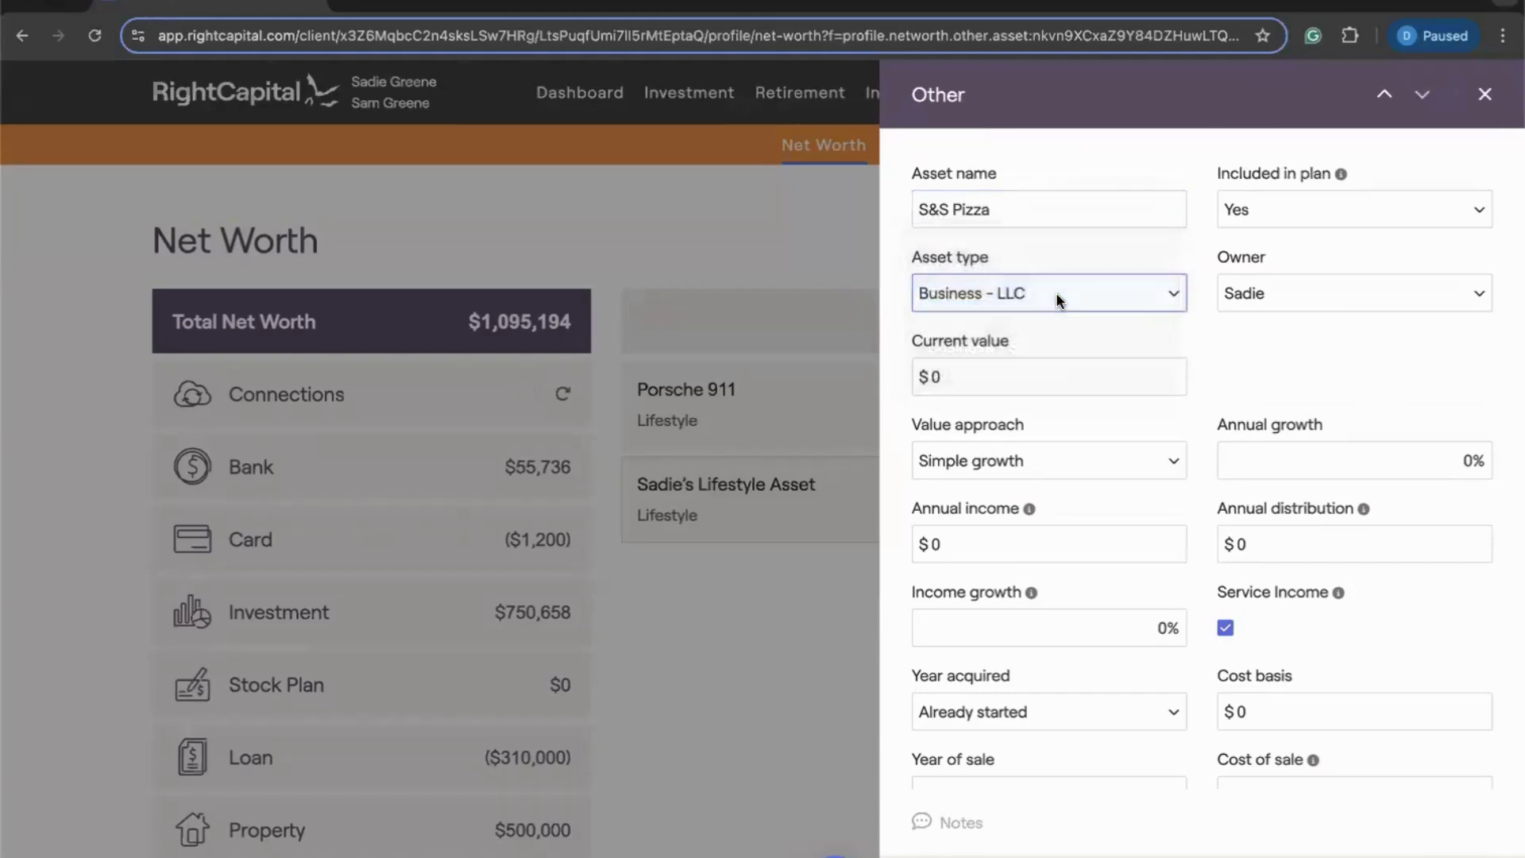
{"action": "left_click", "coordinate": [1300, 293]}
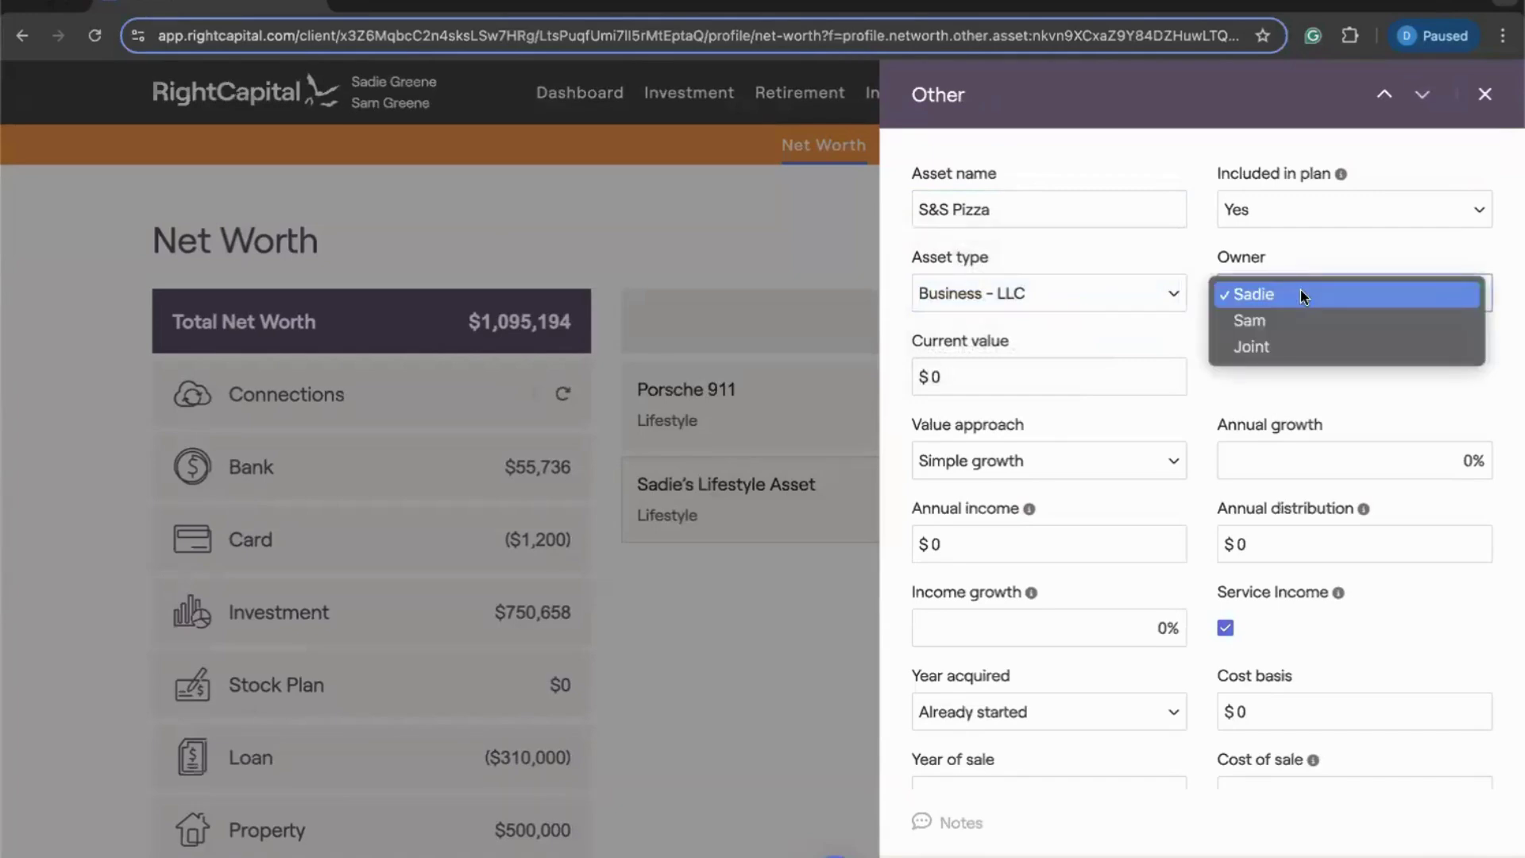
{"action": "left_click", "coordinate": [1293, 350]}
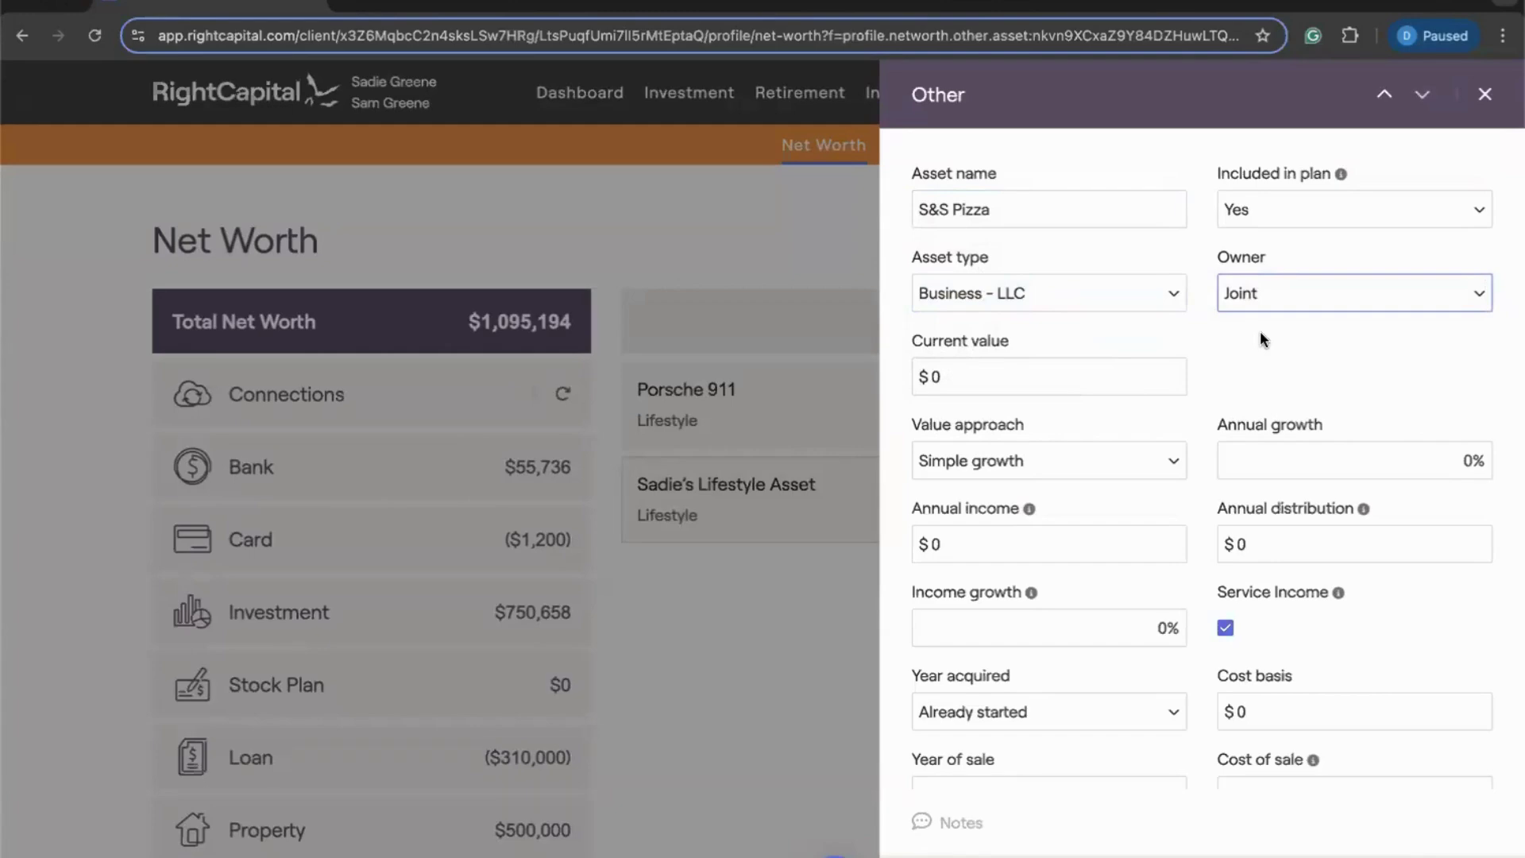
{"action": "left_click", "coordinate": [1262, 339]}
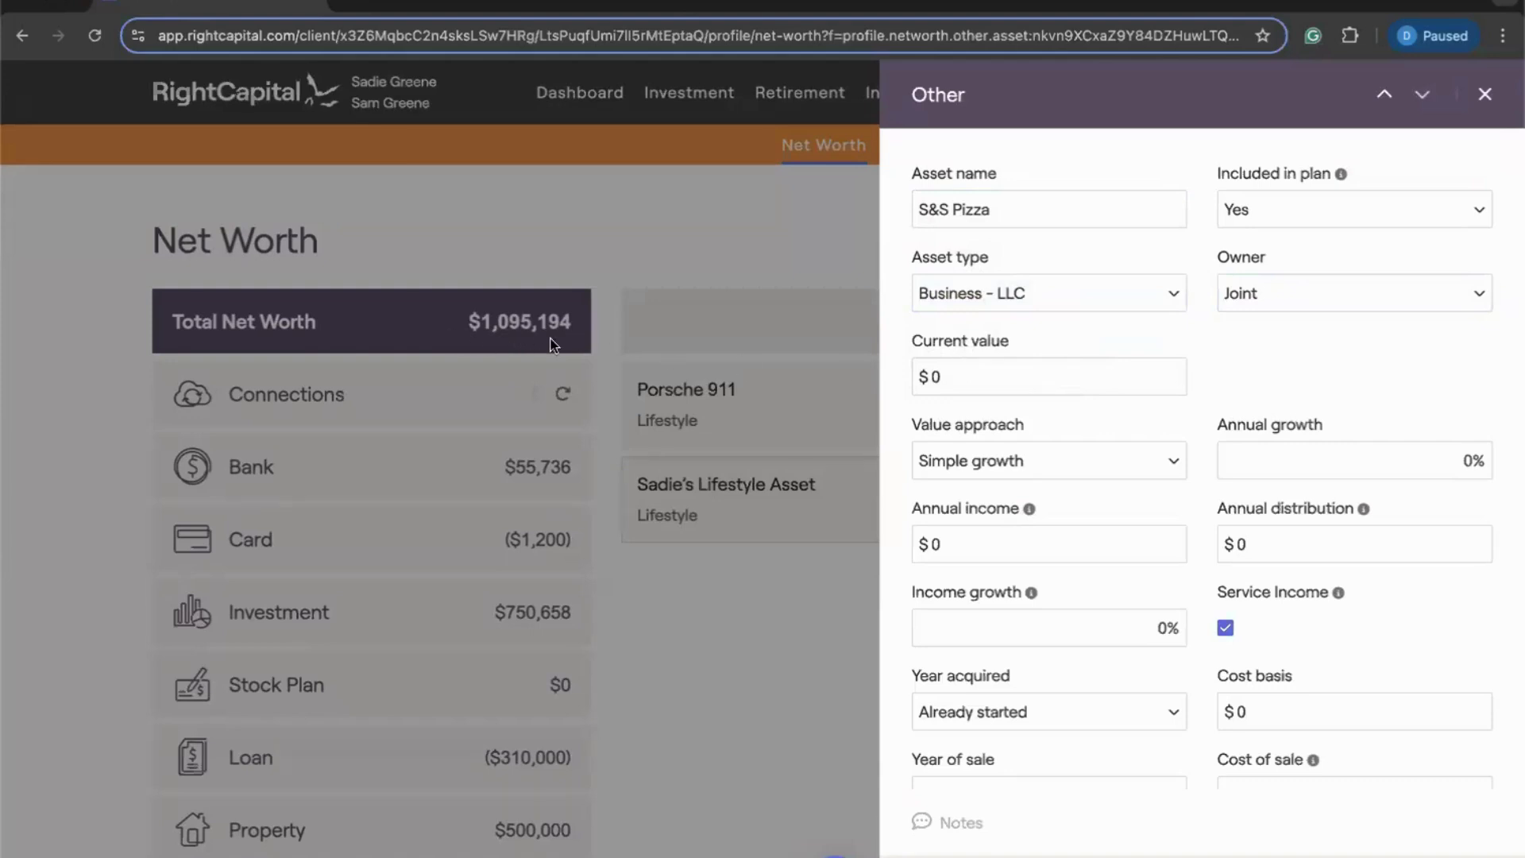
Step: Set S&S Pizza's current value to $600,000 and close the asset form
{"action": "left_click", "coordinate": [948, 376]}
{"action": "type", "text": "600000"}
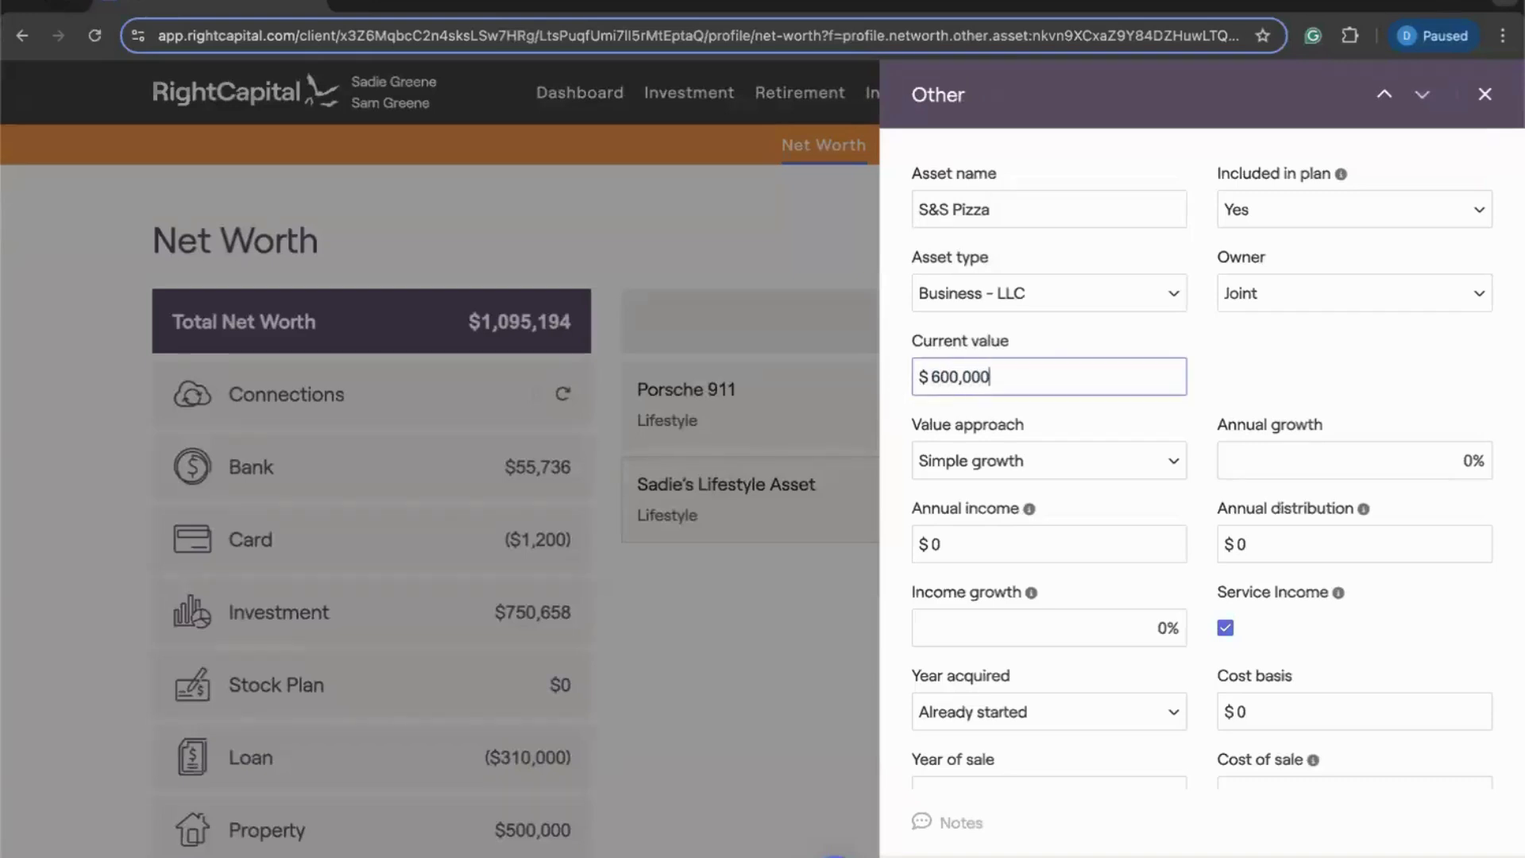
{"action": "left_click", "coordinate": [1216, 356]}
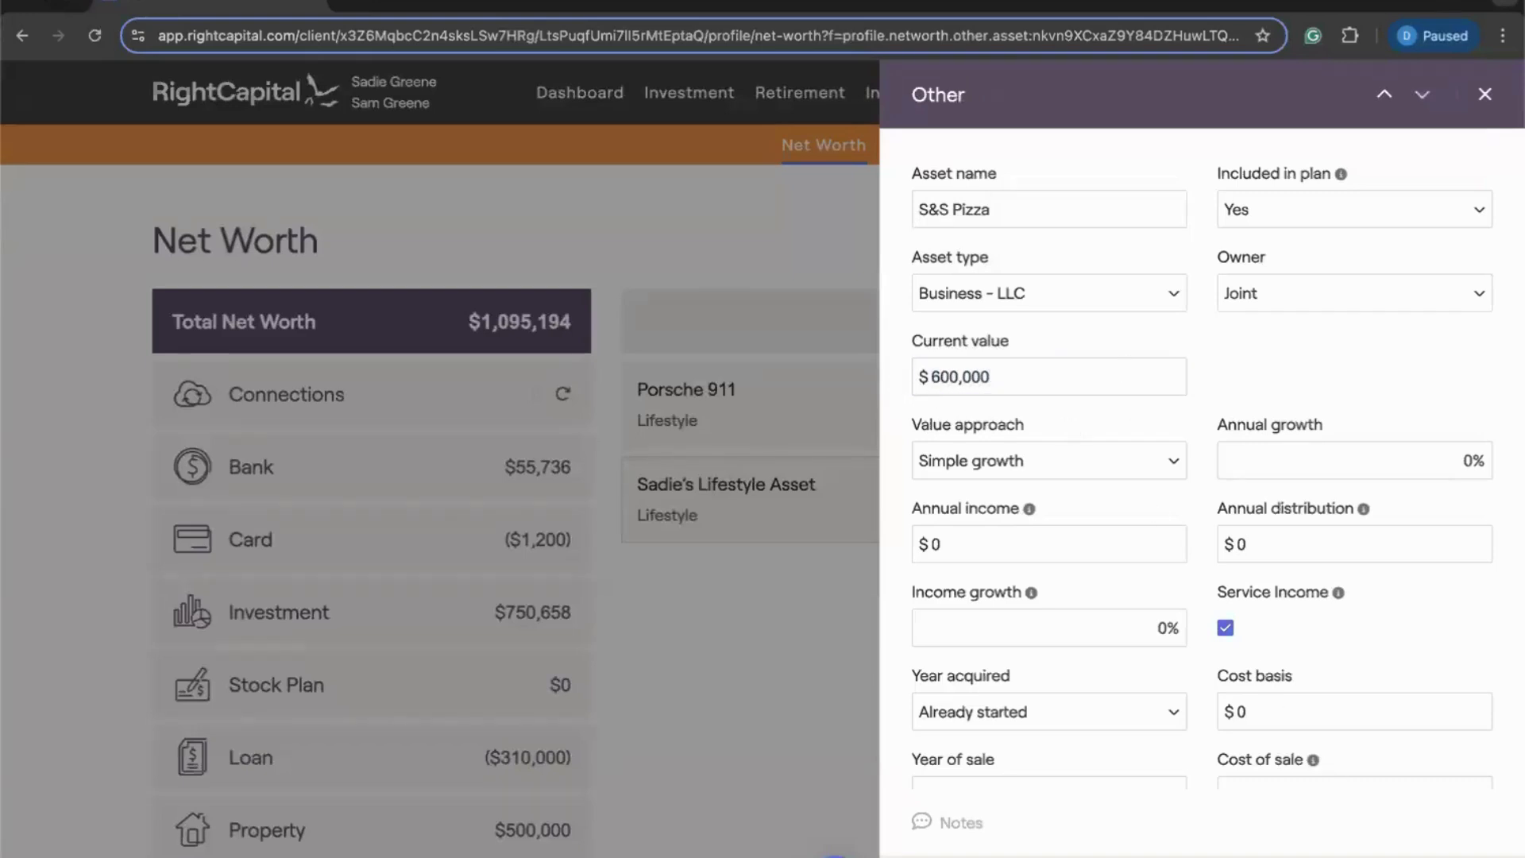
{"action": "left_click", "coordinate": [623, 446]}
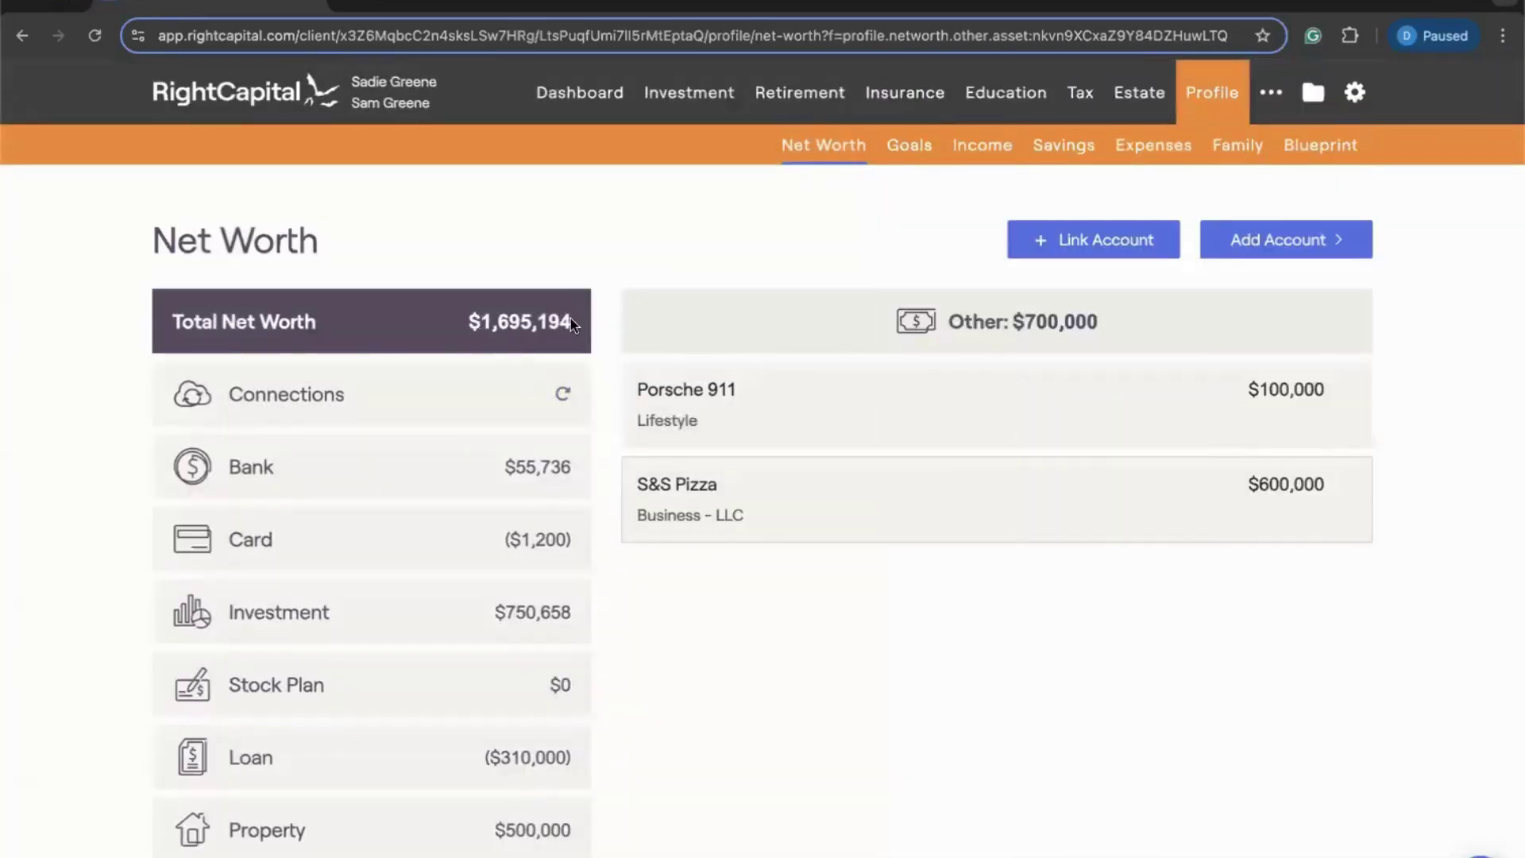
Step: Reopen the S&S Pizza asset, keep the Simple growth value approach and set its annual growth to 5%
{"action": "left_click", "coordinate": [822, 496]}
{"action": "scroll", "coordinate": [1066, 507], "scroll_direction": "down", "scroll_amount": 1}
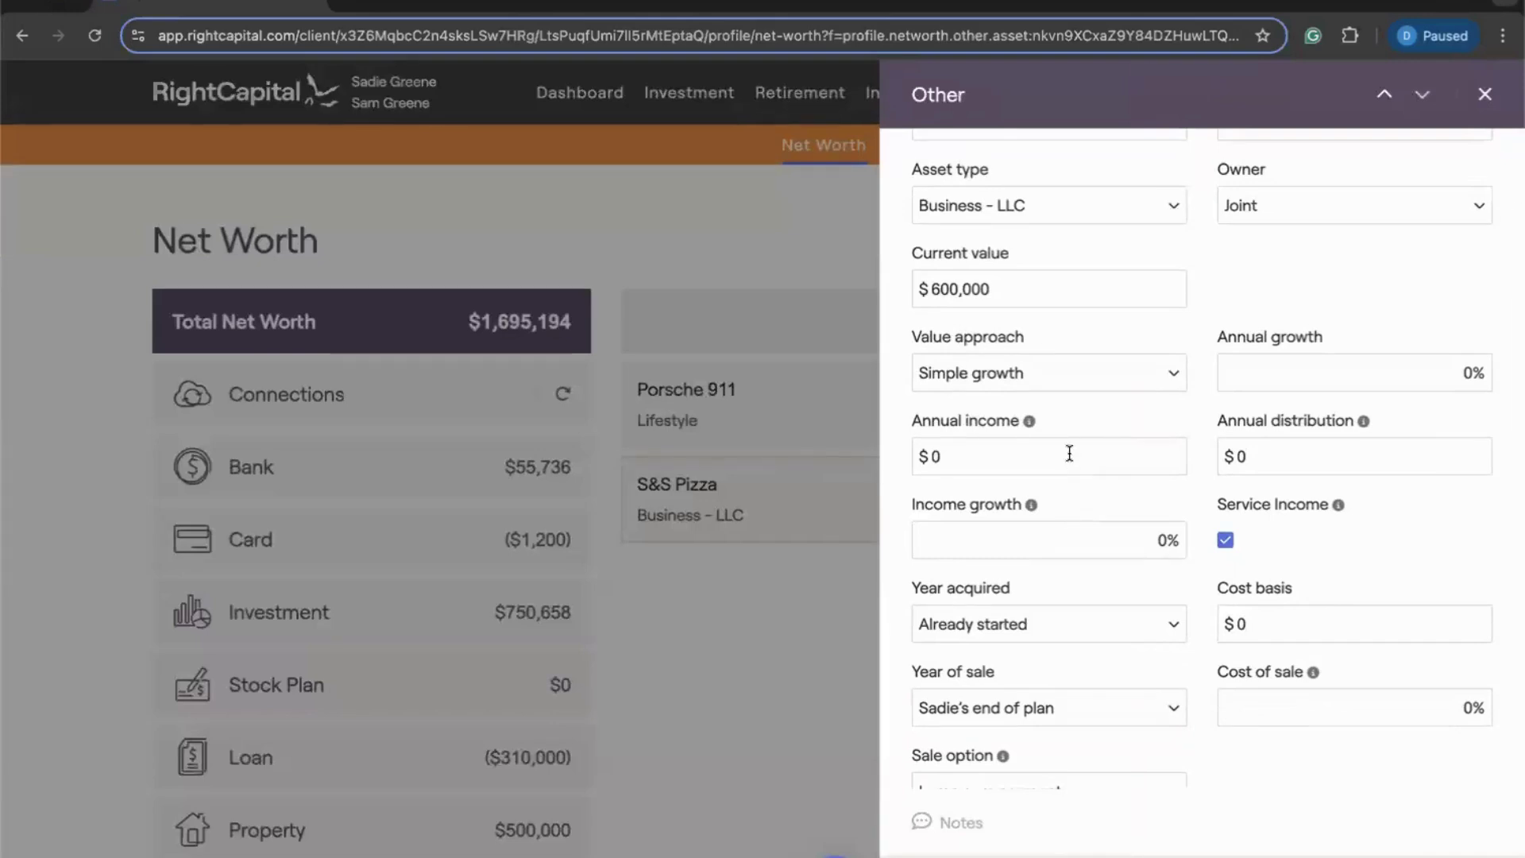
{"action": "left_click", "coordinate": [1042, 367]}
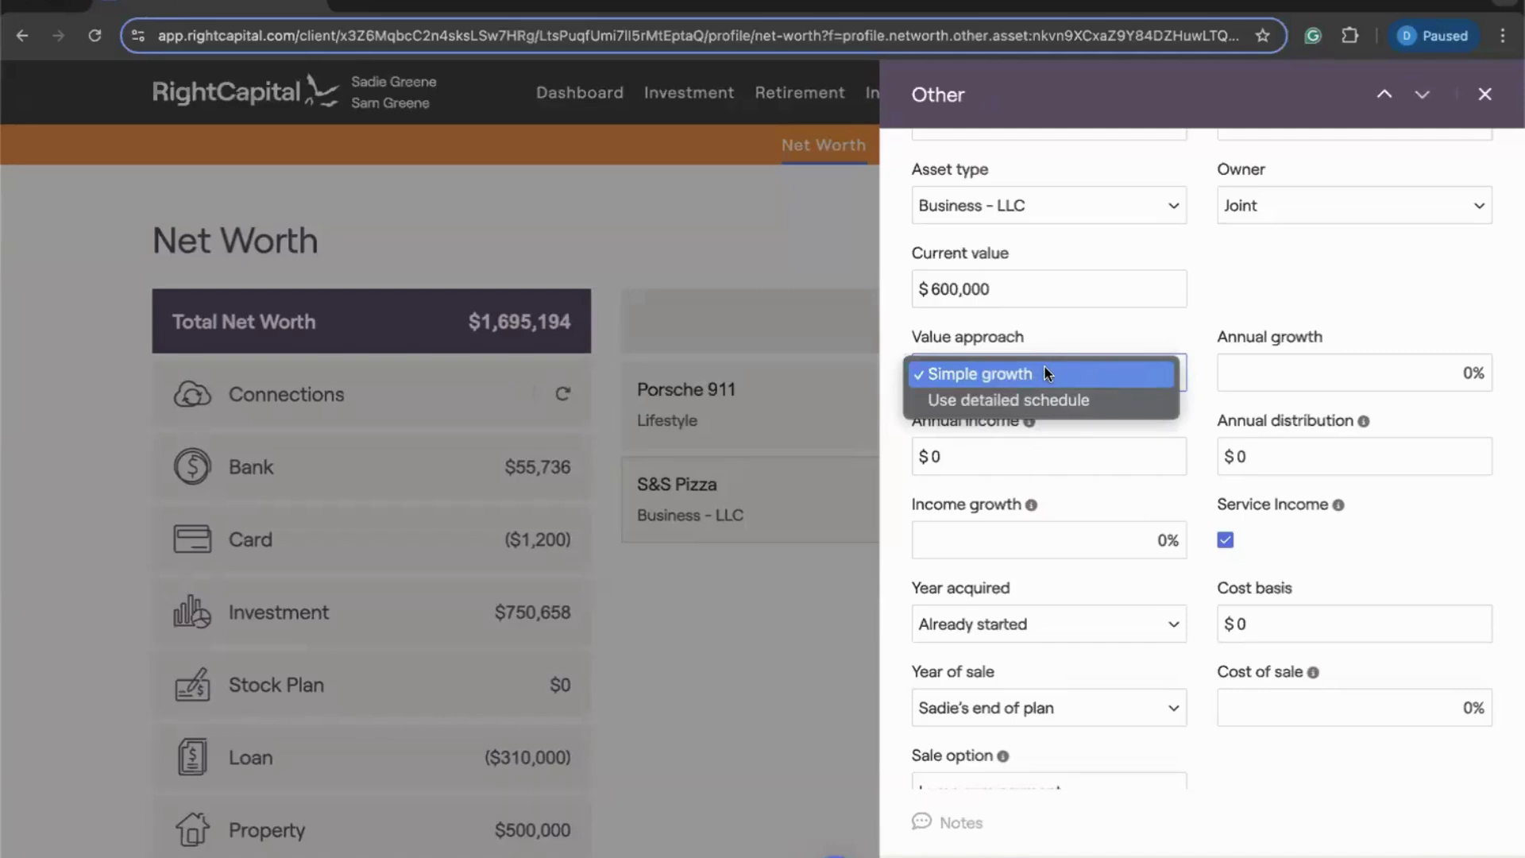
{"action": "left_click", "coordinate": [1056, 365]}
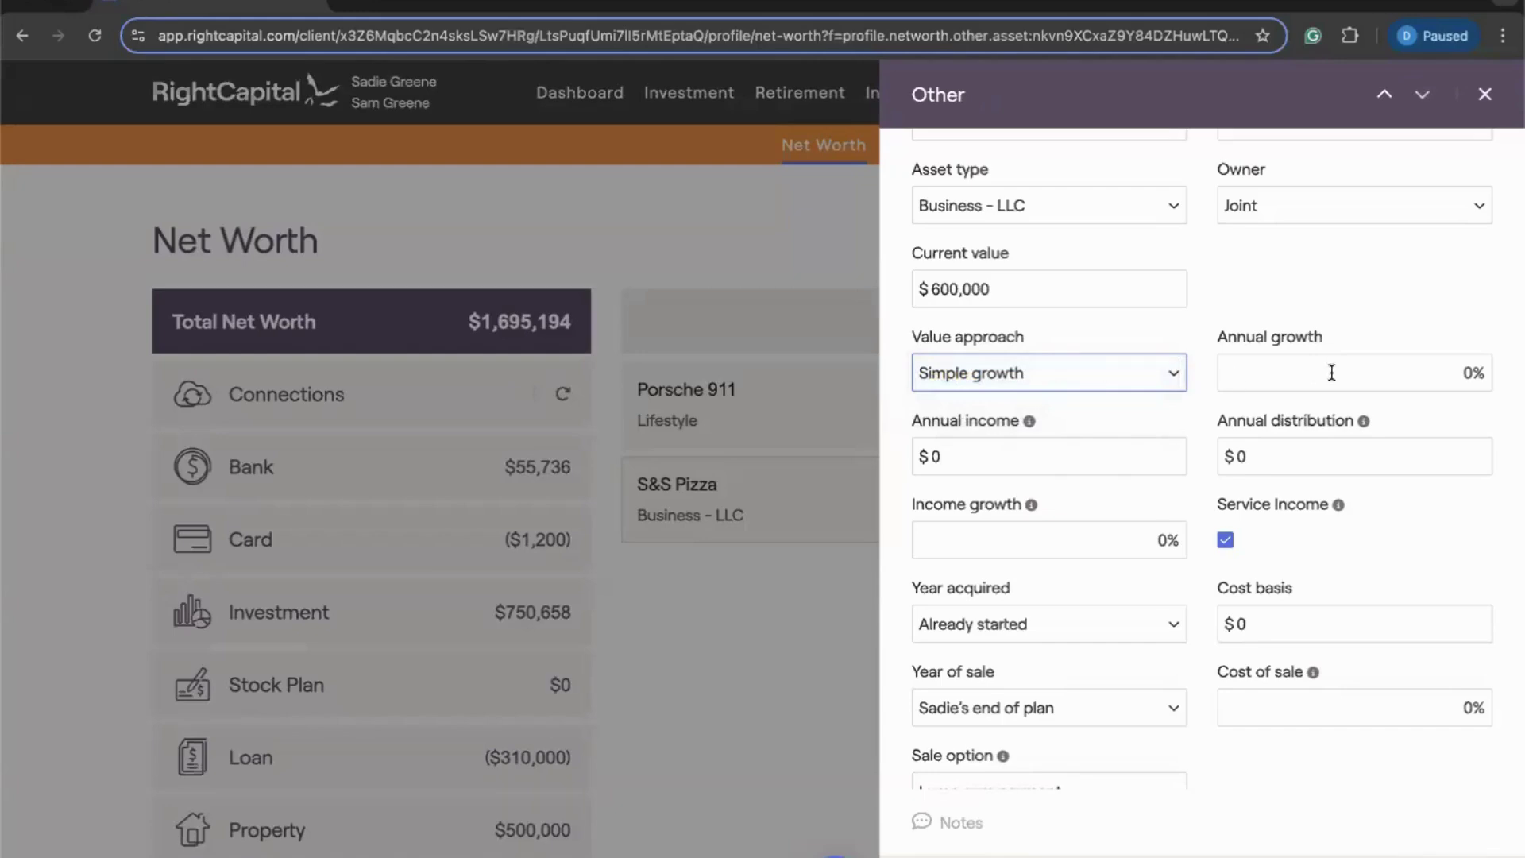
{"action": "left_click", "coordinate": [1372, 373]}
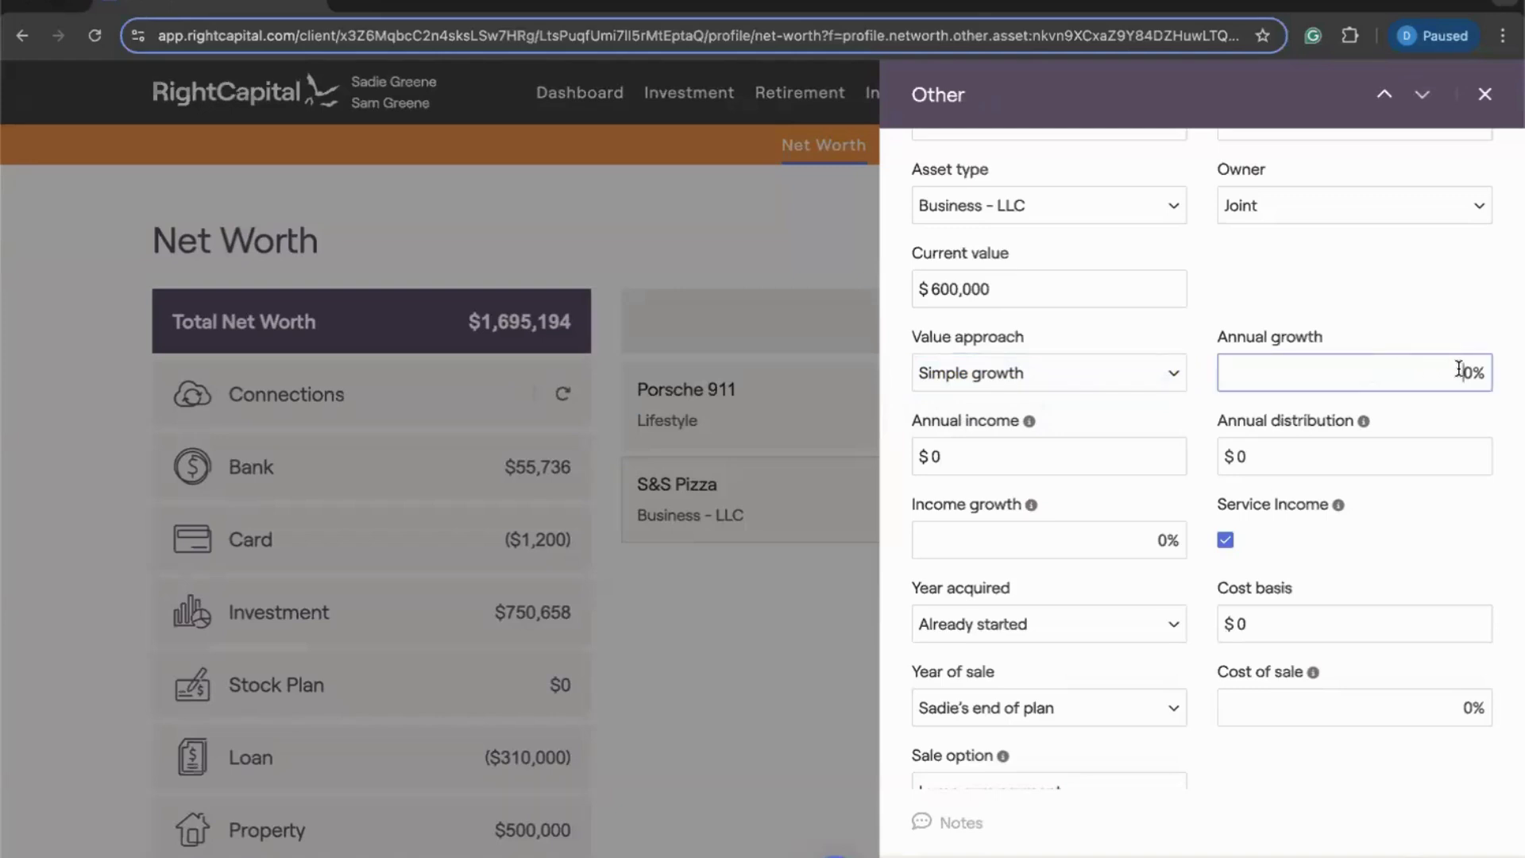
{"action": "type", "text": "5"}
{"action": "left_click", "coordinate": [1402, 300]}
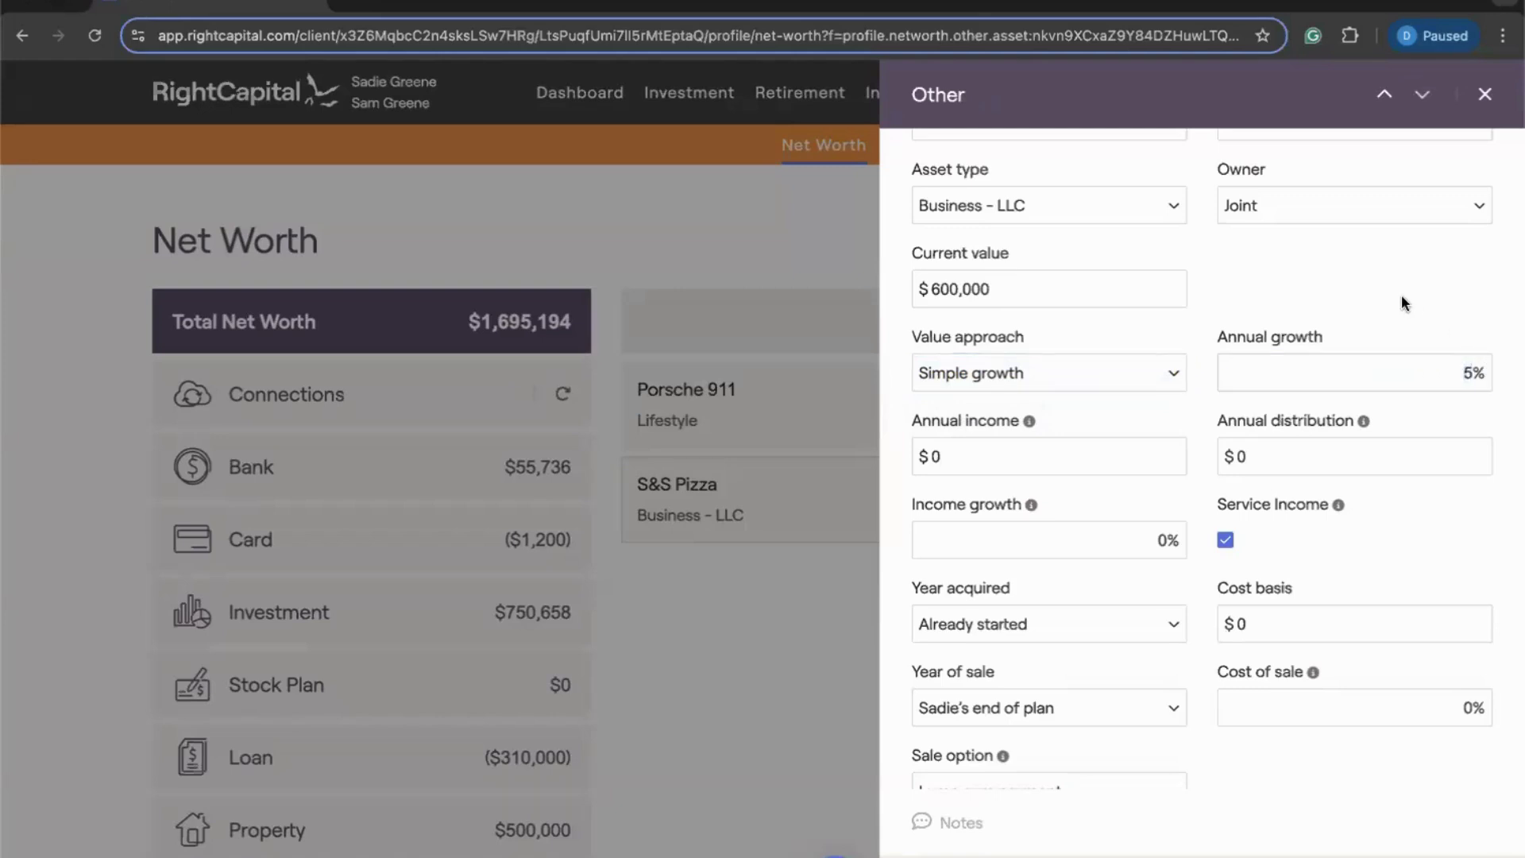
Step: In S&S Pizza's detailed business schedule, set the business value to $610,000 for 2025, $620,000 for 2026 and $650,000 for 2027
{"action": "scroll", "coordinate": [1401, 298], "scroll_direction": "down", "scroll_amount": 1}
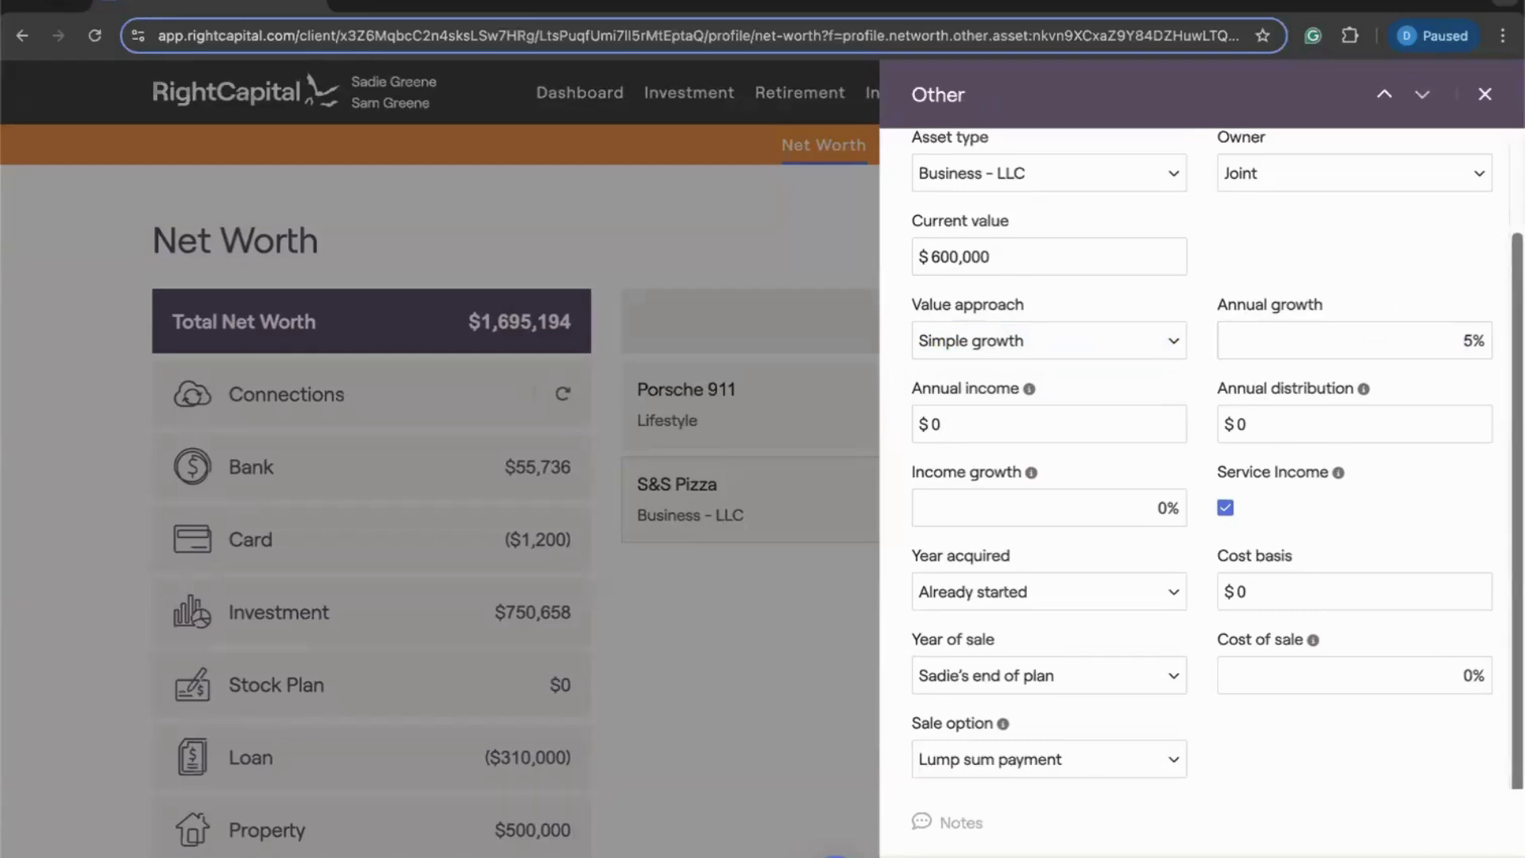
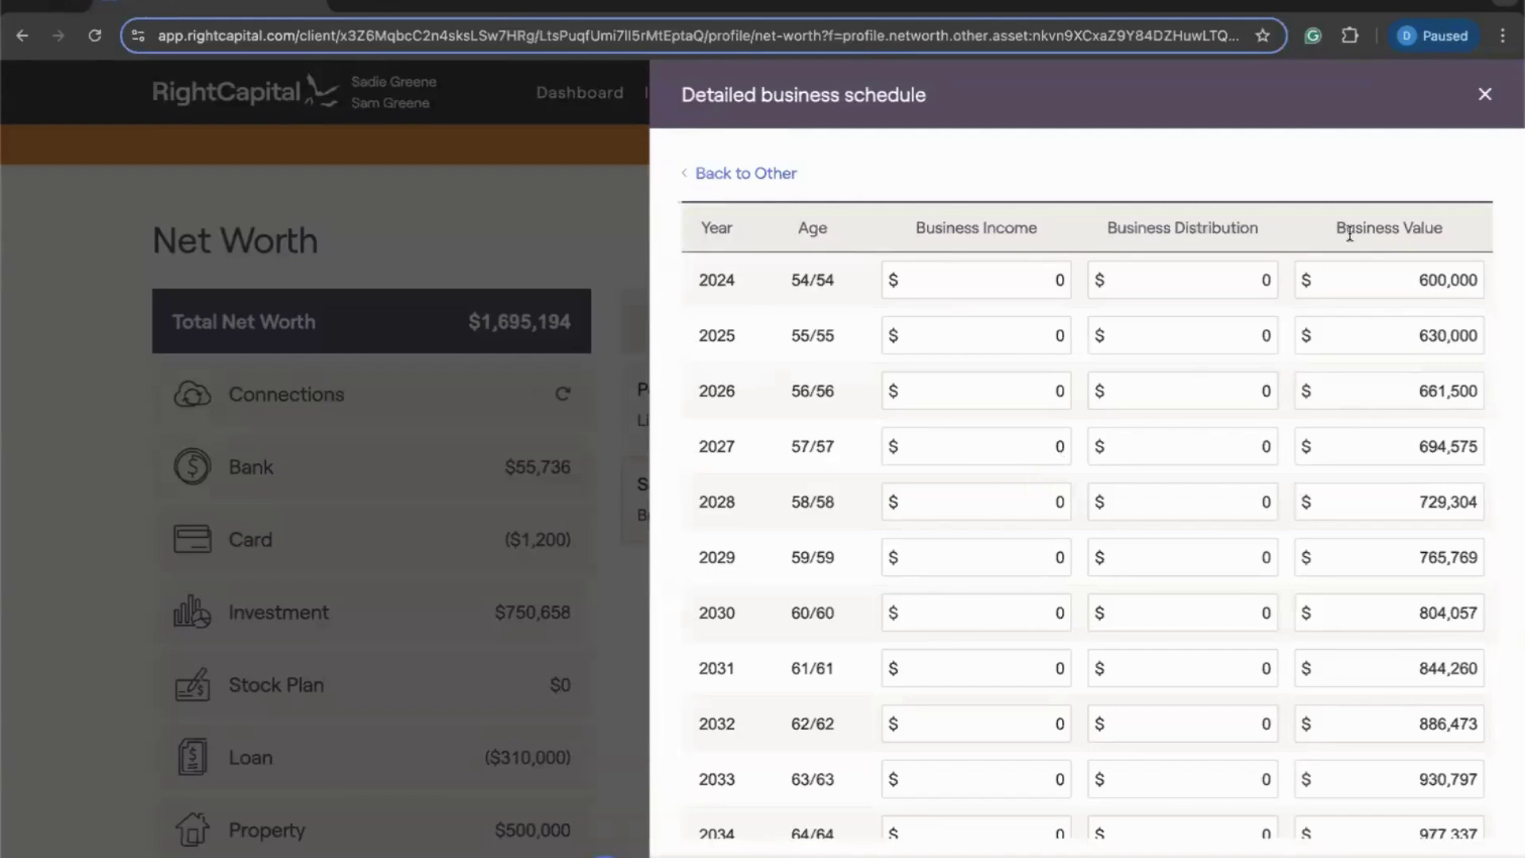
{"action": "scroll", "coordinate": [1352, 422], "scroll_direction": "down", "scroll_amount": 4}
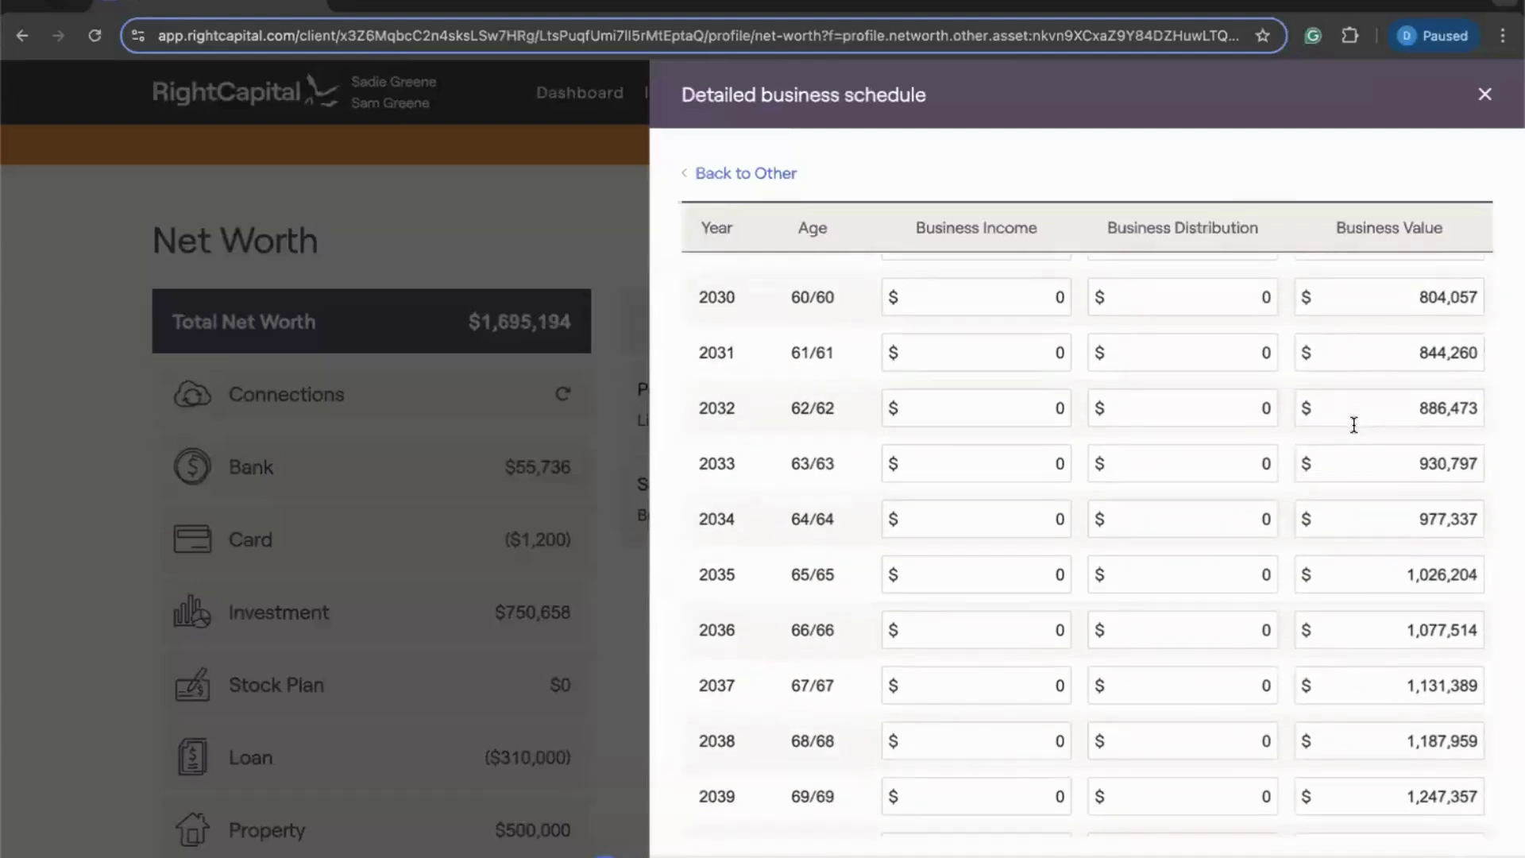
{"action": "scroll", "coordinate": [1354, 425], "scroll_direction": "down", "scroll_amount": 5}
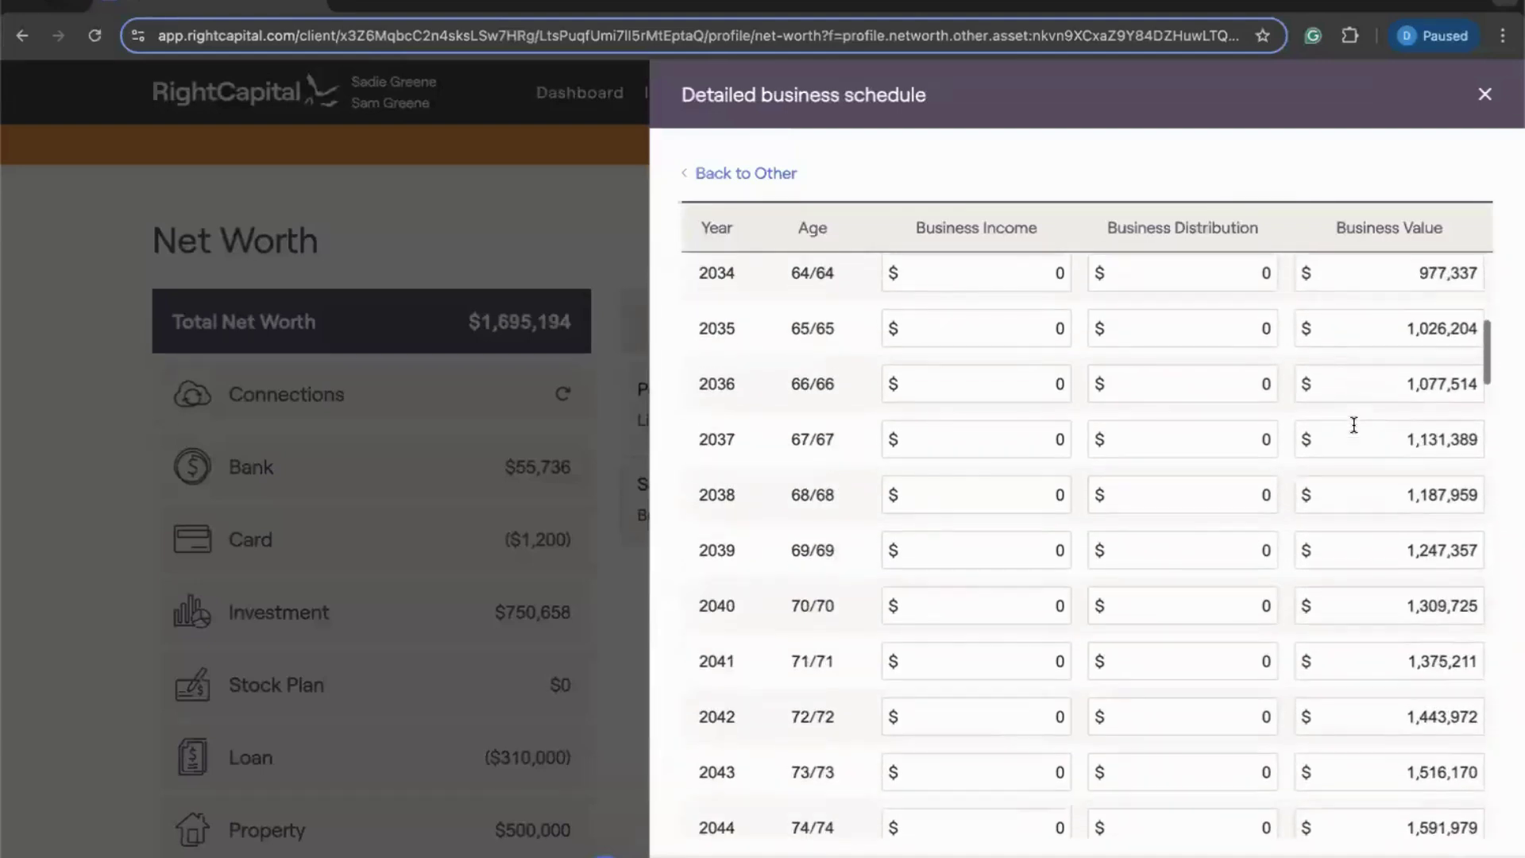
{"action": "scroll", "coordinate": [1354, 426], "scroll_direction": "up", "scroll_amount": 7}
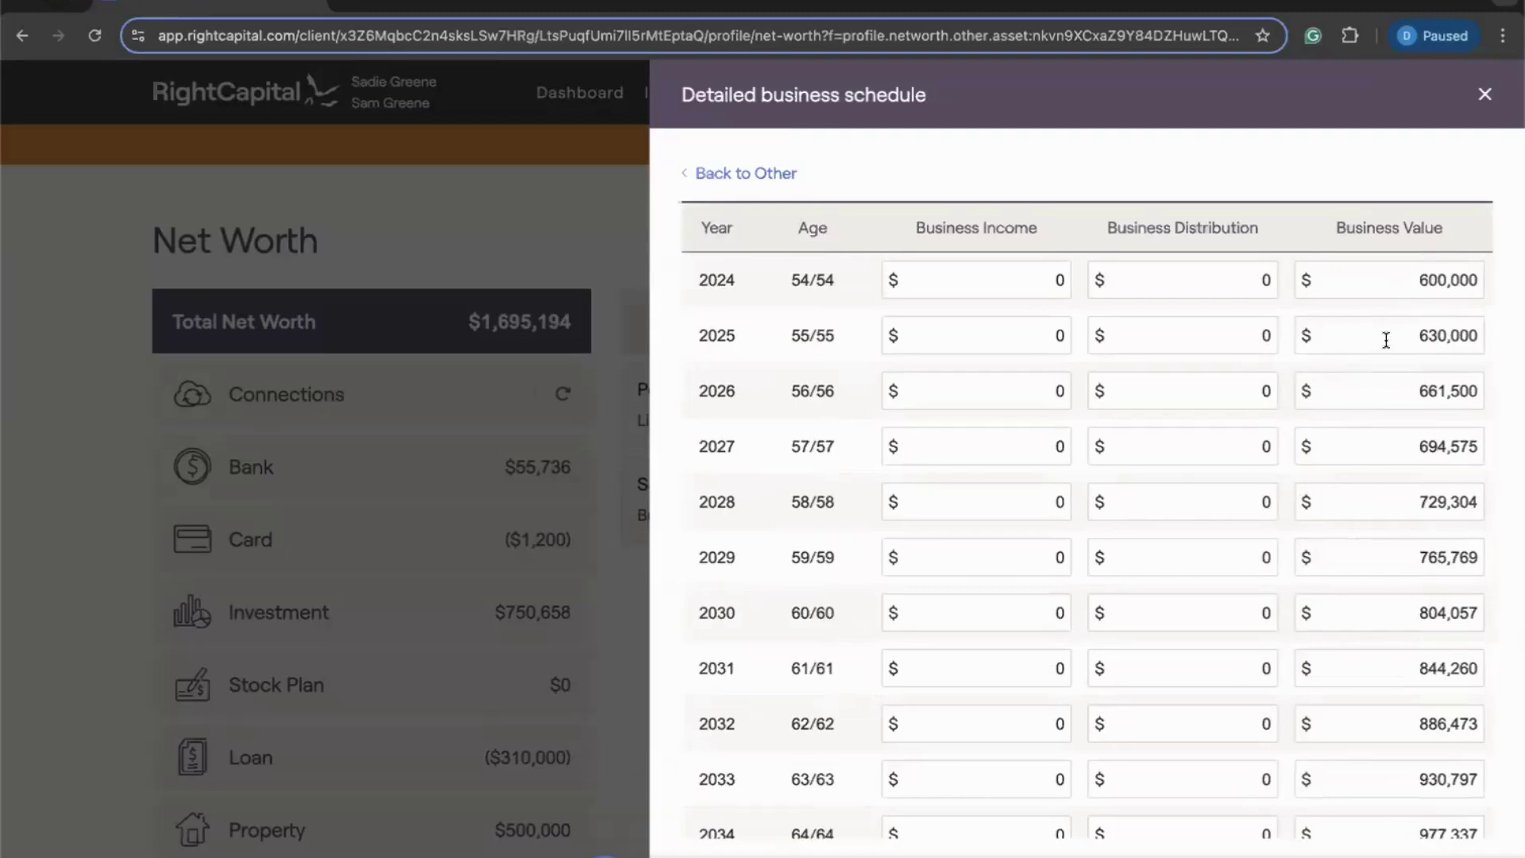
{"action": "left_click_drag", "start_coordinate": [1383, 337], "coordinate": [1482, 334]}
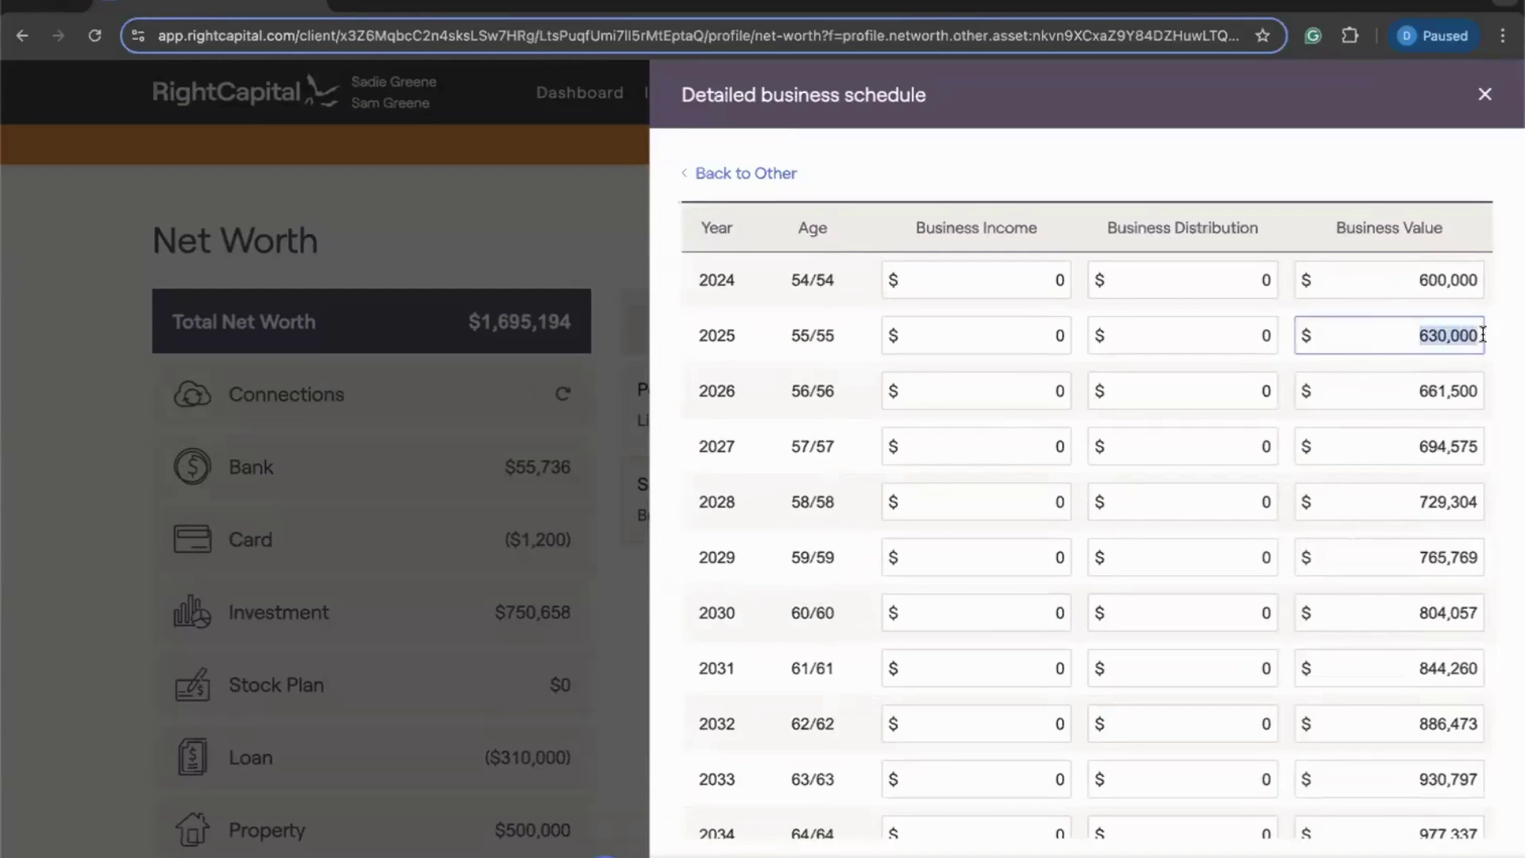
{"action": "type", "text": "610,000"}
{"action": "key", "text": "Tab"}
{"action": "type", "text": "6"}
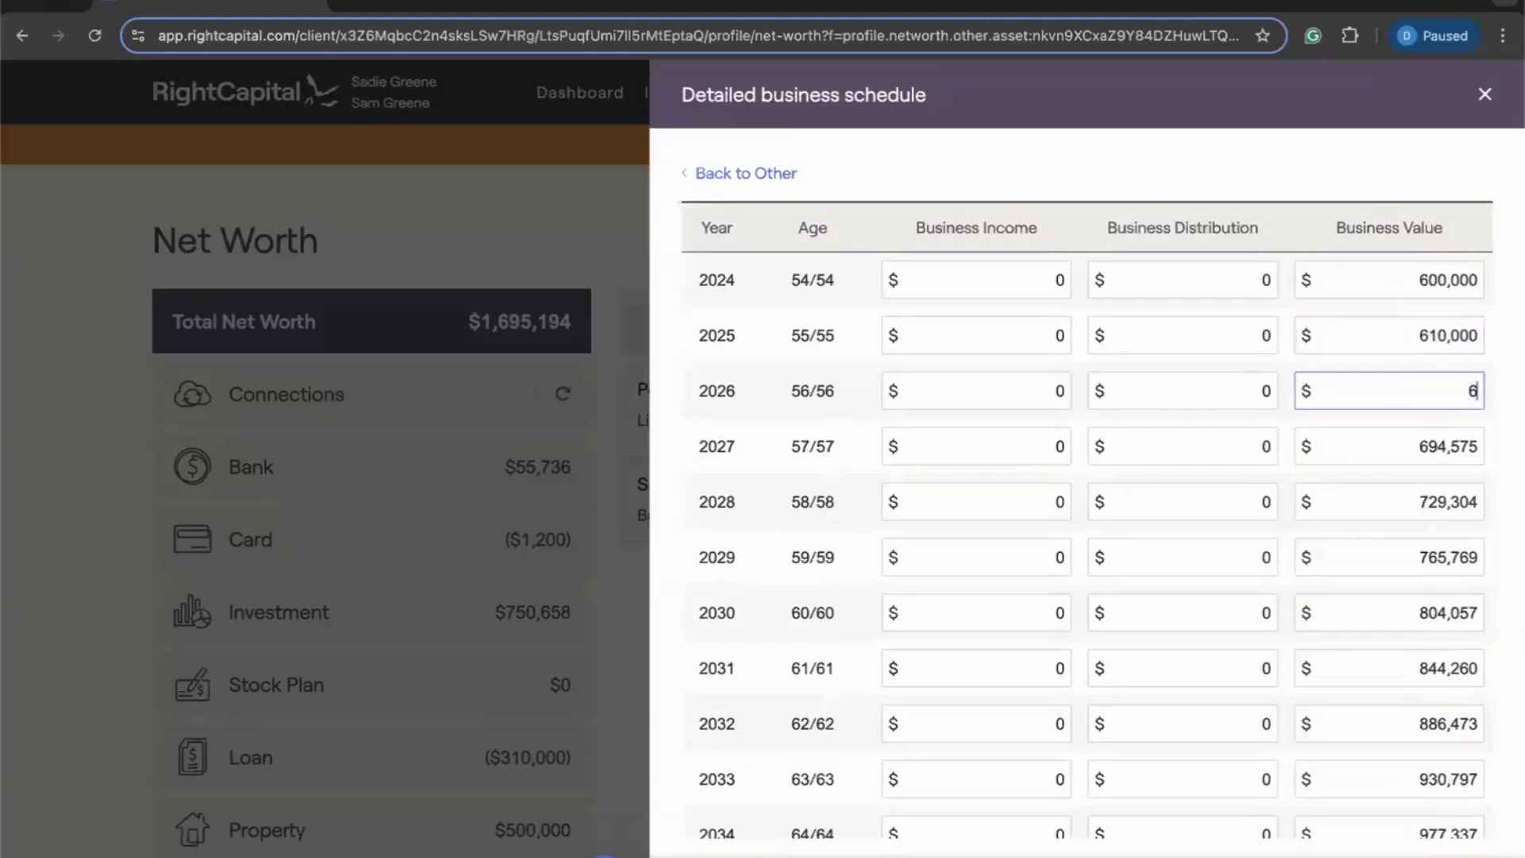
{"action": "type", "text": "20,000"}
{"action": "key", "text": "Tab"}
{"action": "type", "text": "650000"}
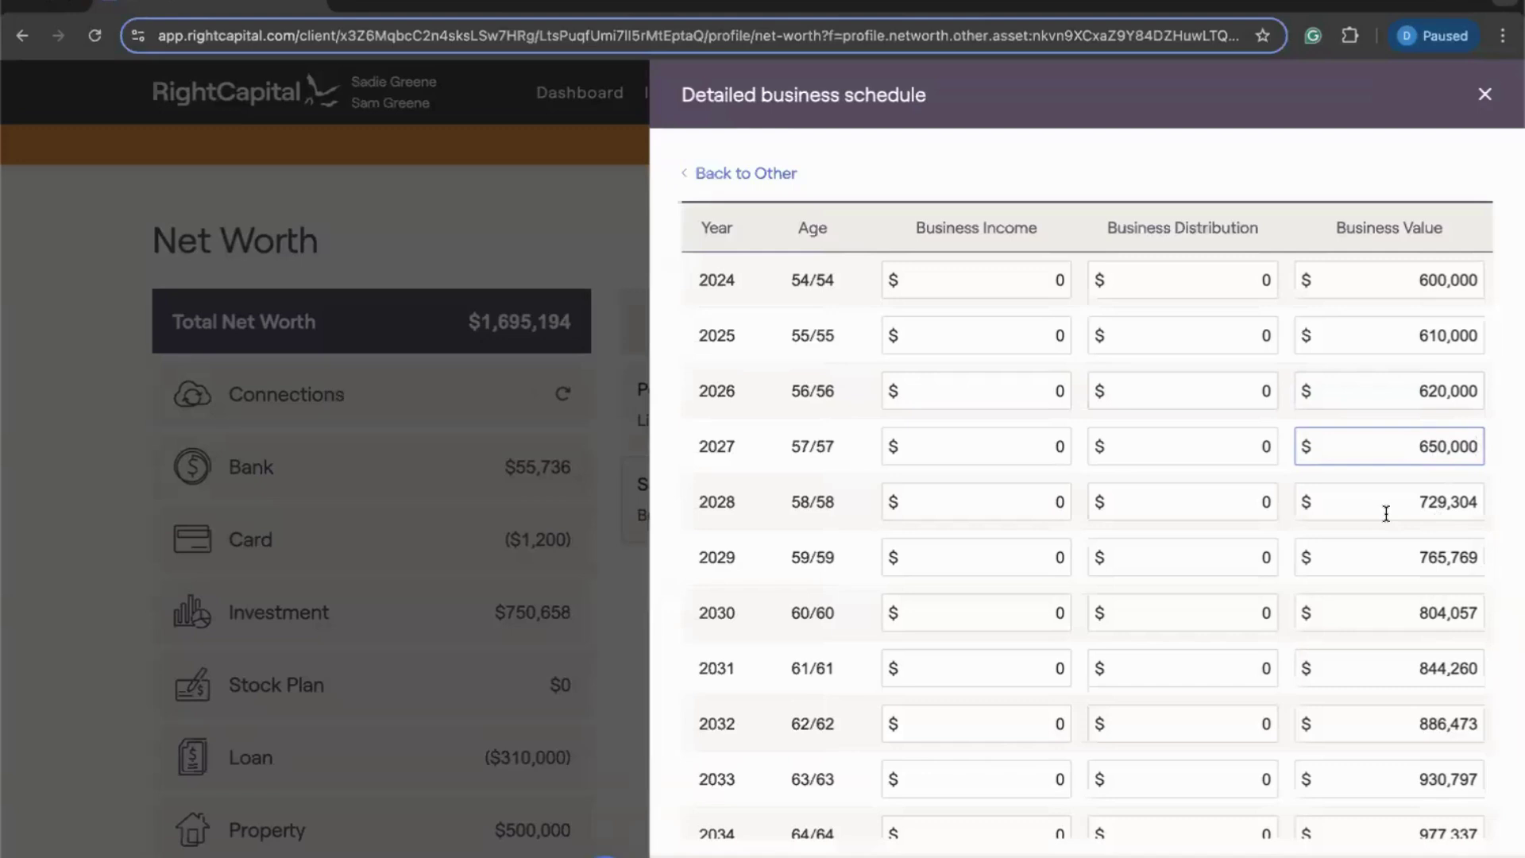
{"action": "scroll", "coordinate": [1387, 513], "scroll_direction": "down", "scroll_amount": 2}
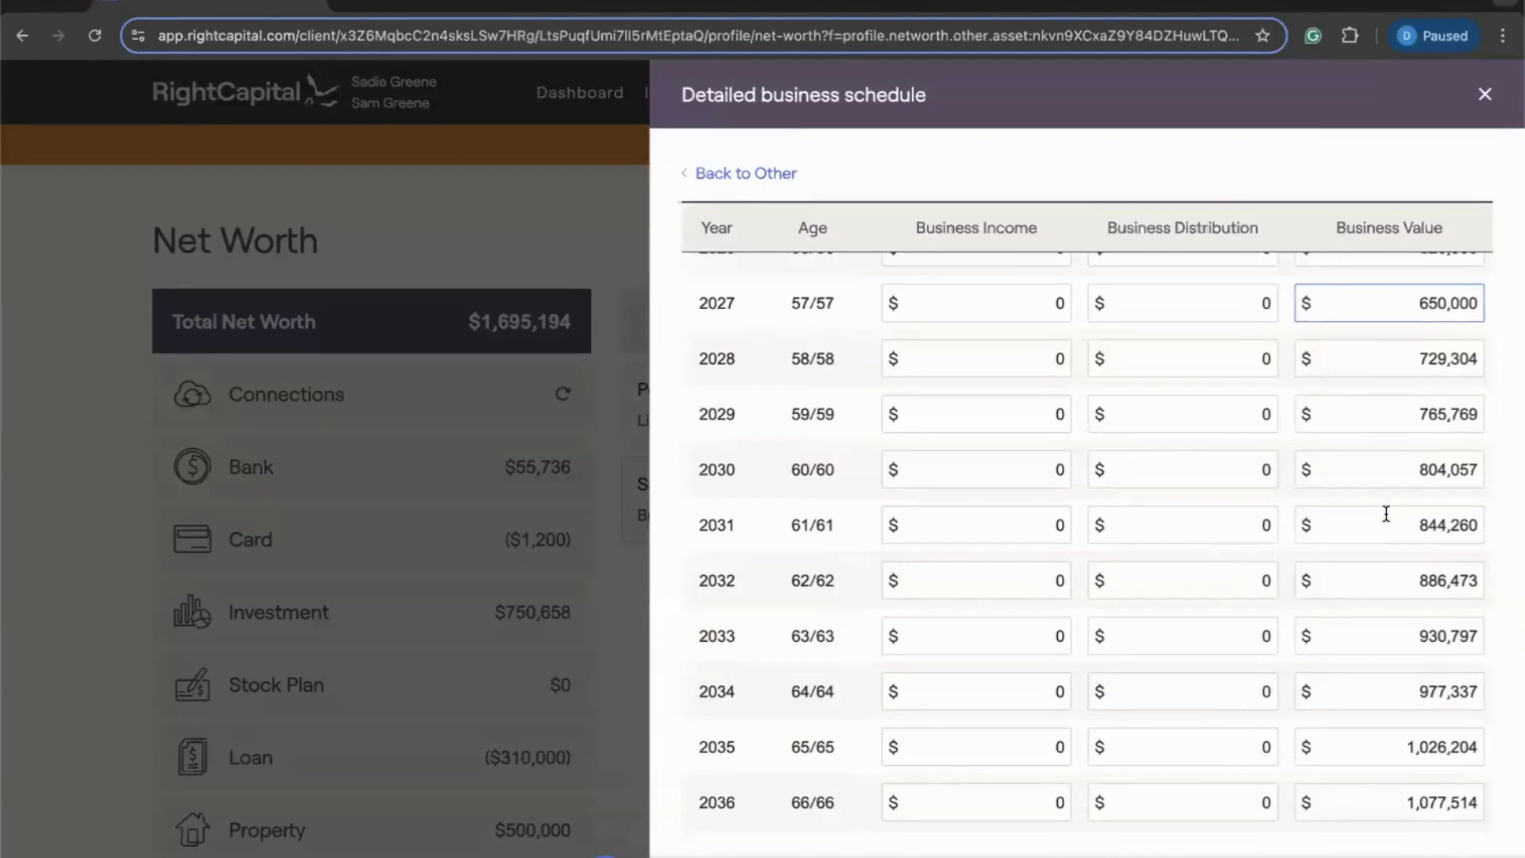
{"action": "double_click", "coordinate": [1434, 470]}
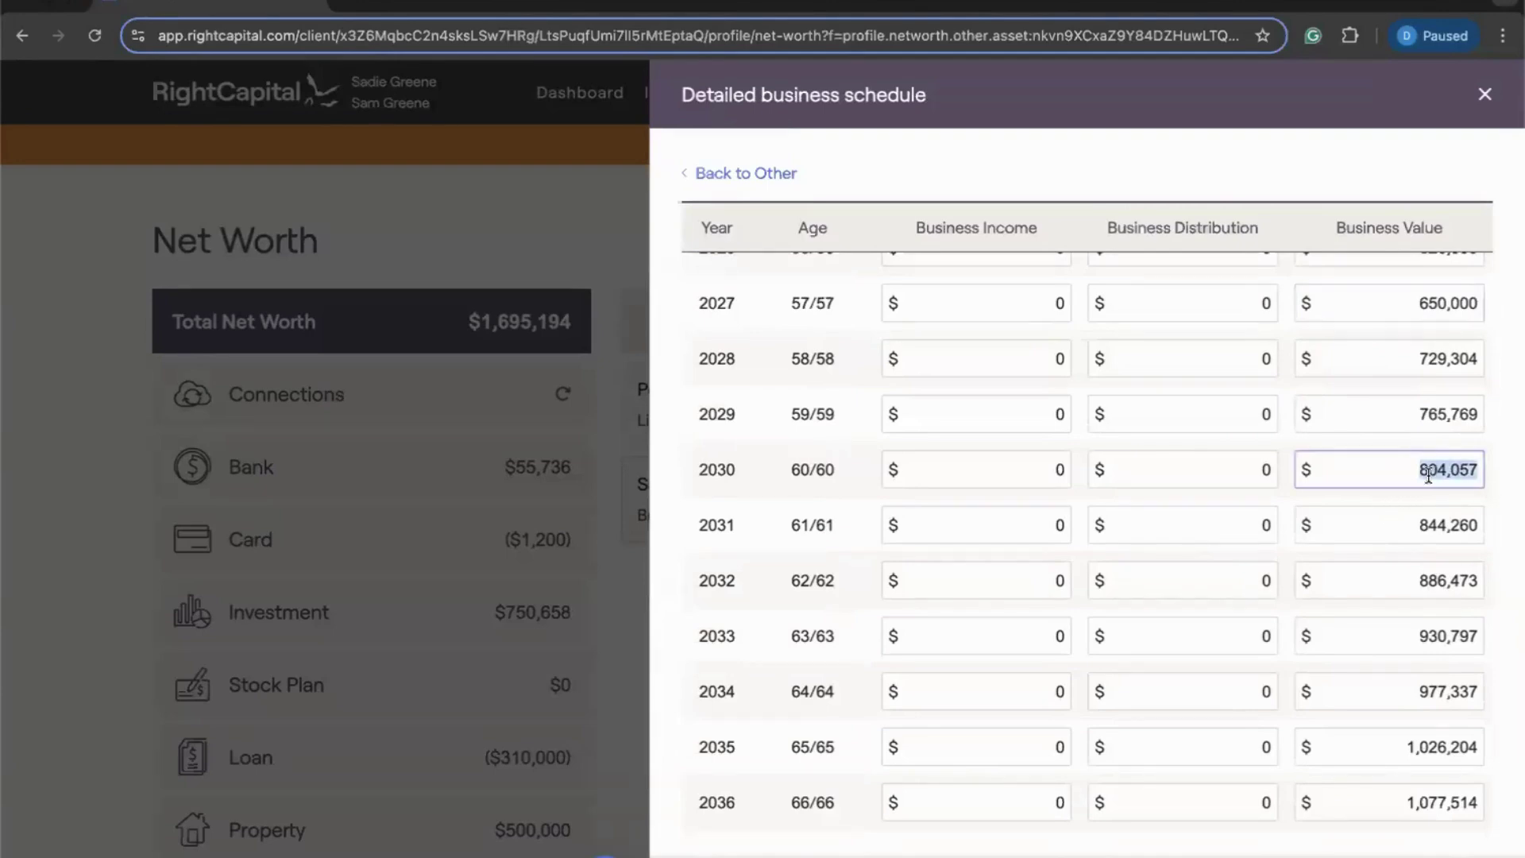
{"action": "left_click", "coordinate": [1402, 517]}
{"action": "left_click", "coordinate": [1480, 525], "text": "shift"}
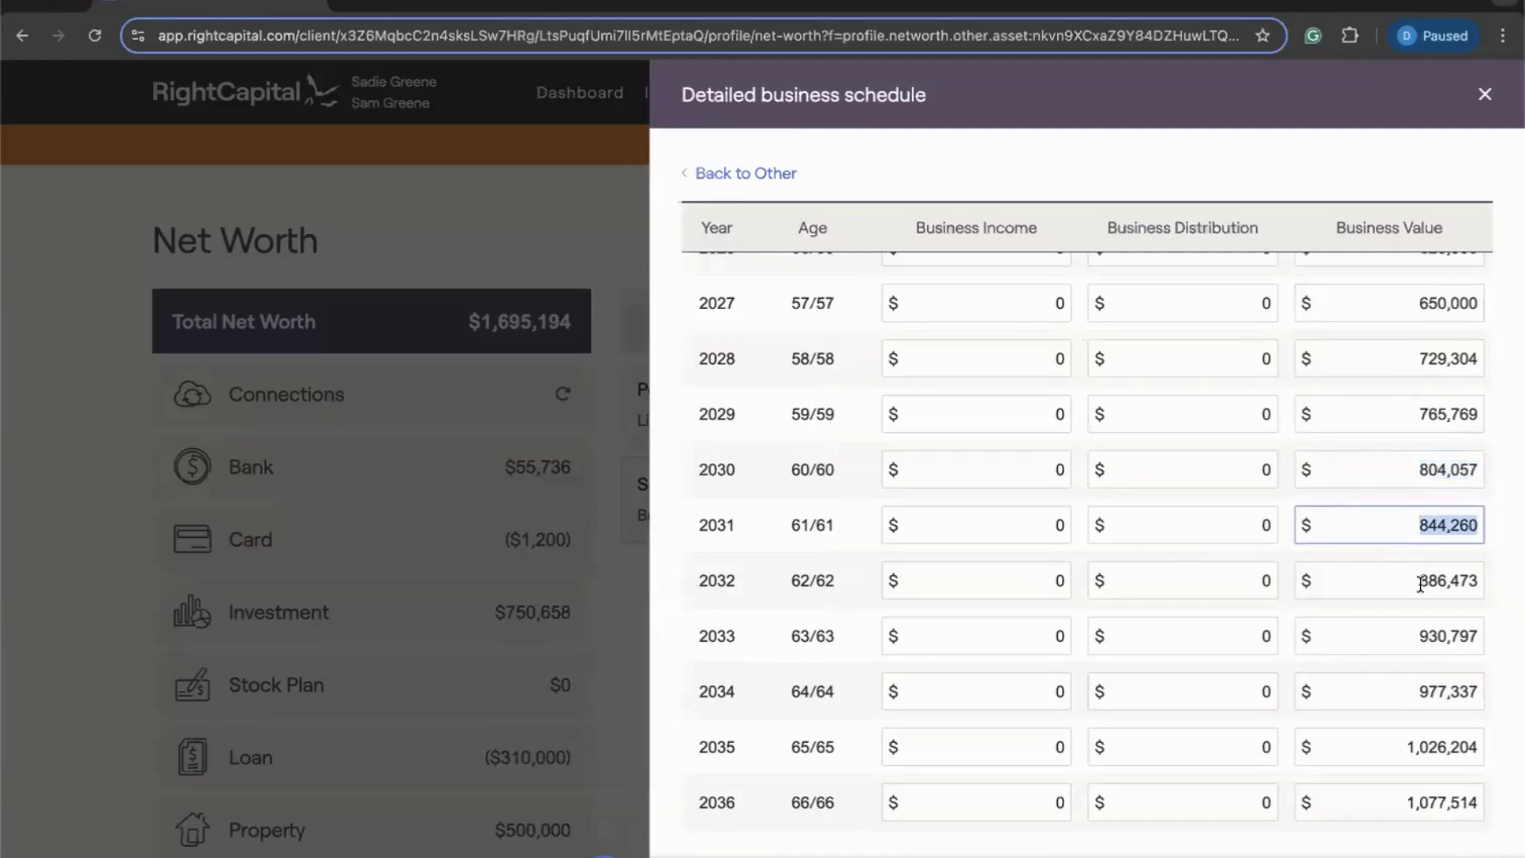
{"action": "scroll", "coordinate": [1351, 532], "scroll_direction": "up", "scroll_amount": 3}
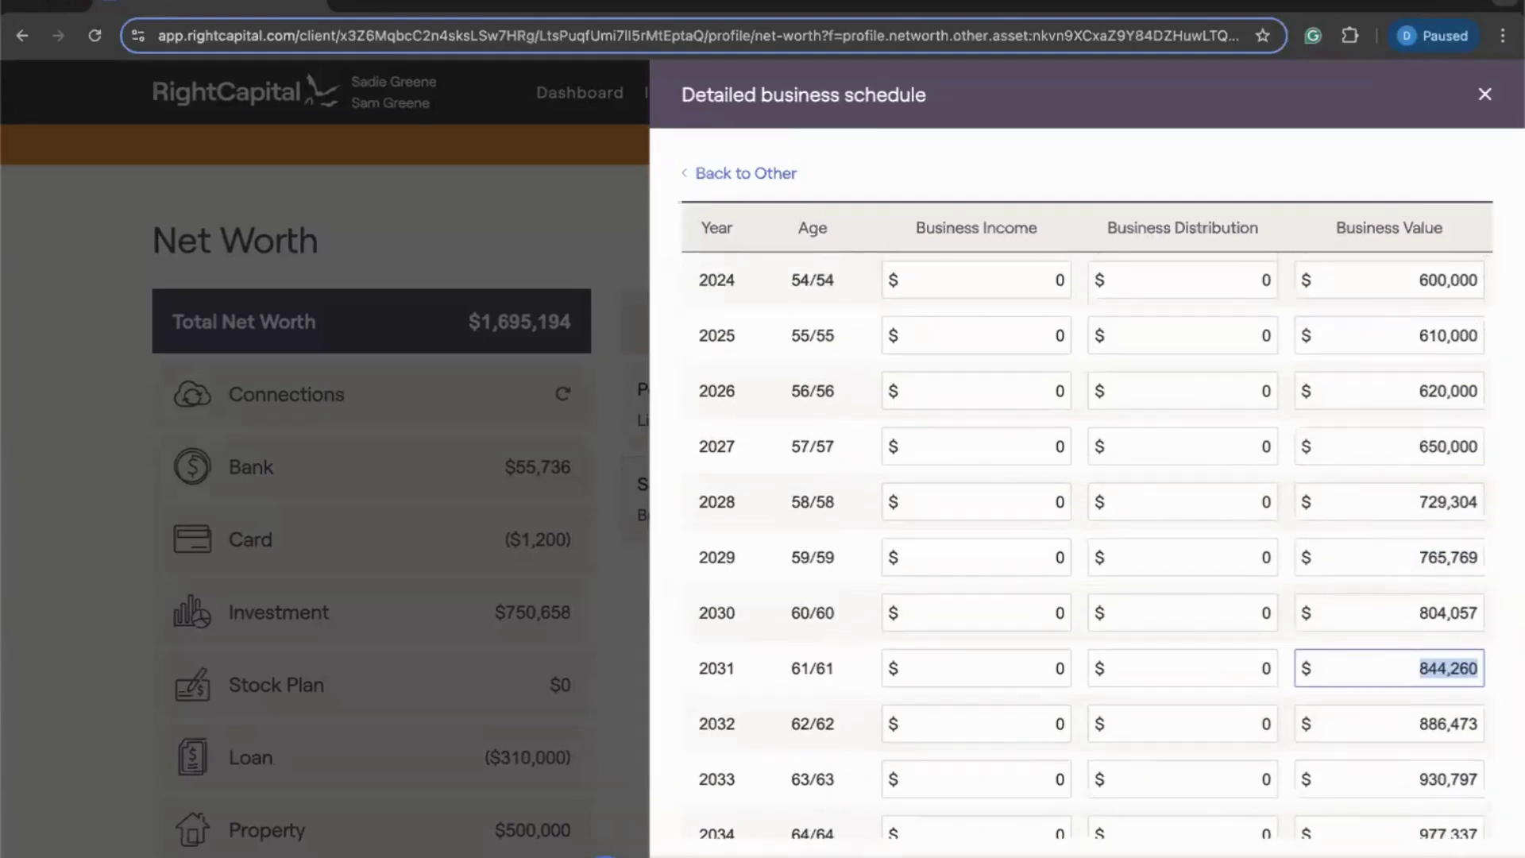
Step: Close the detailed business schedule and set S&S Pizza's value approach to Simple growth
{"action": "key", "text": "Escape"}
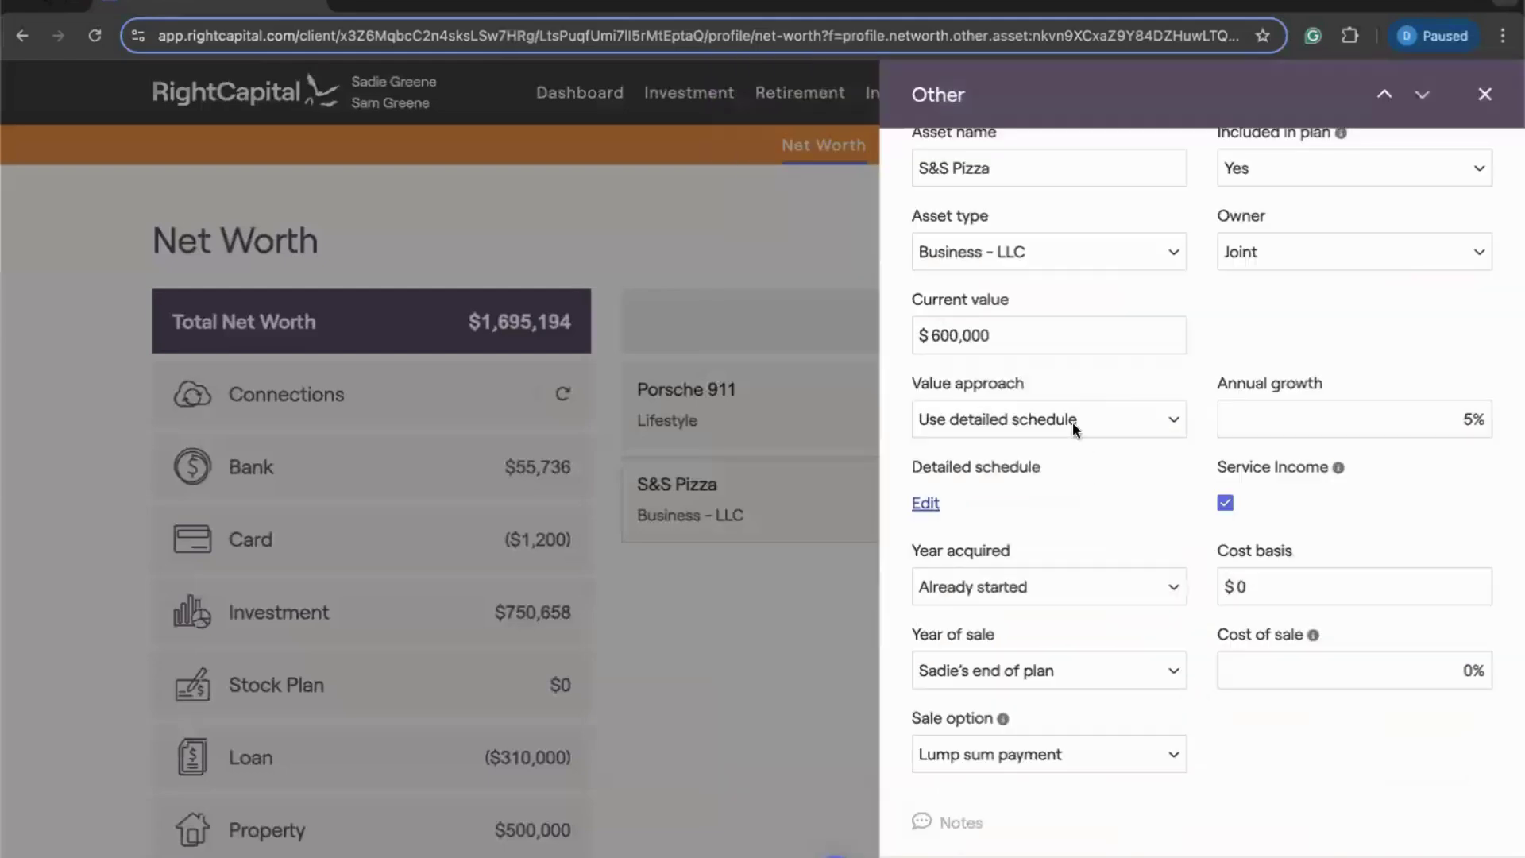
{"action": "left_click", "coordinate": [1073, 422]}
{"action": "left_click", "coordinate": [1065, 397]}
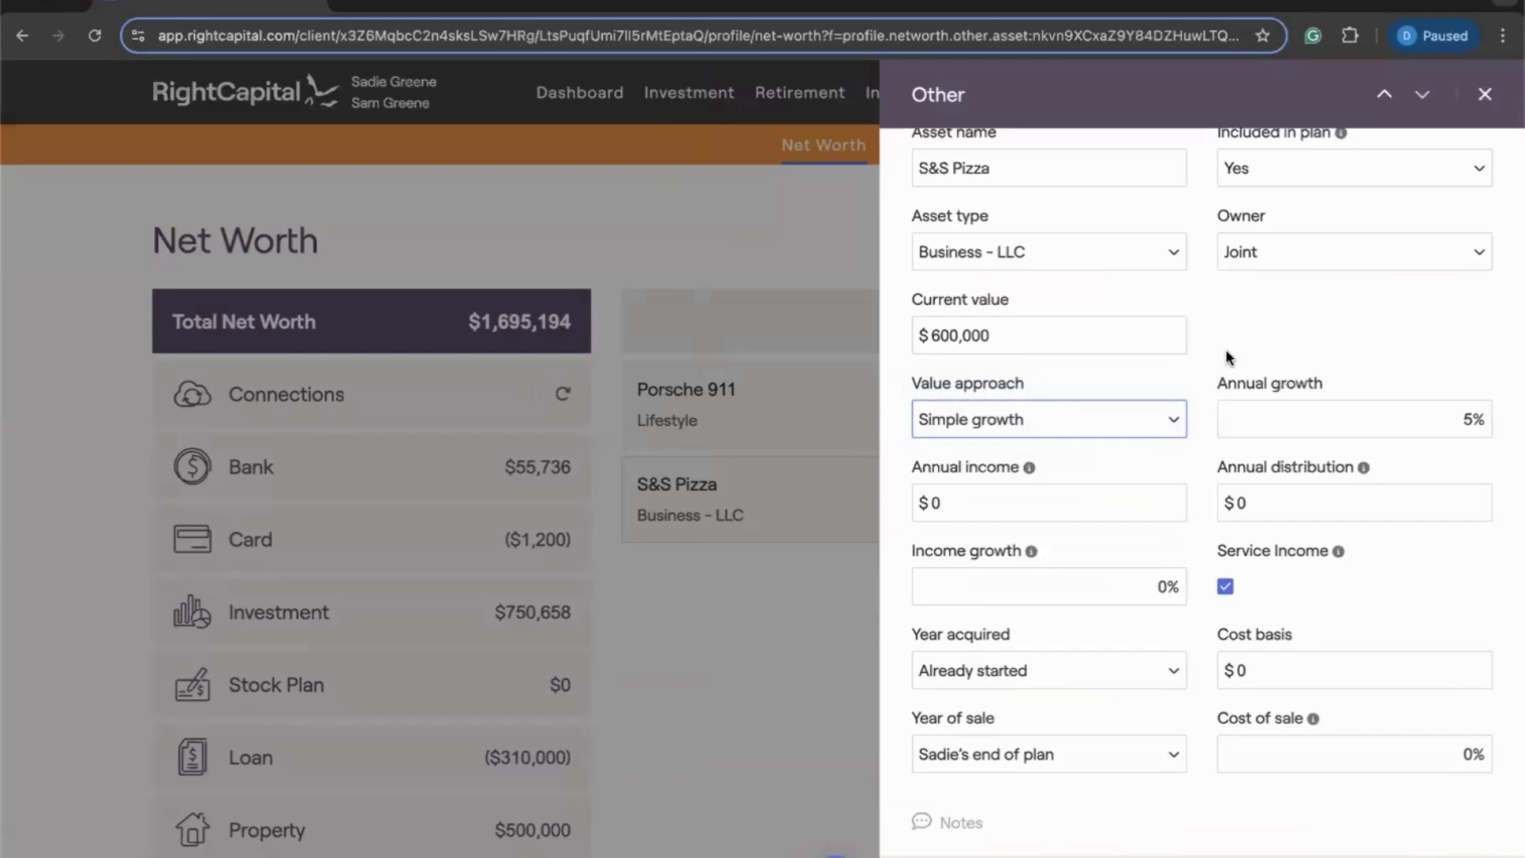
Step: Read the explanations for S&S Pizza's annual income and annual distribution fields
{"action": "key", "text": "Tab"}
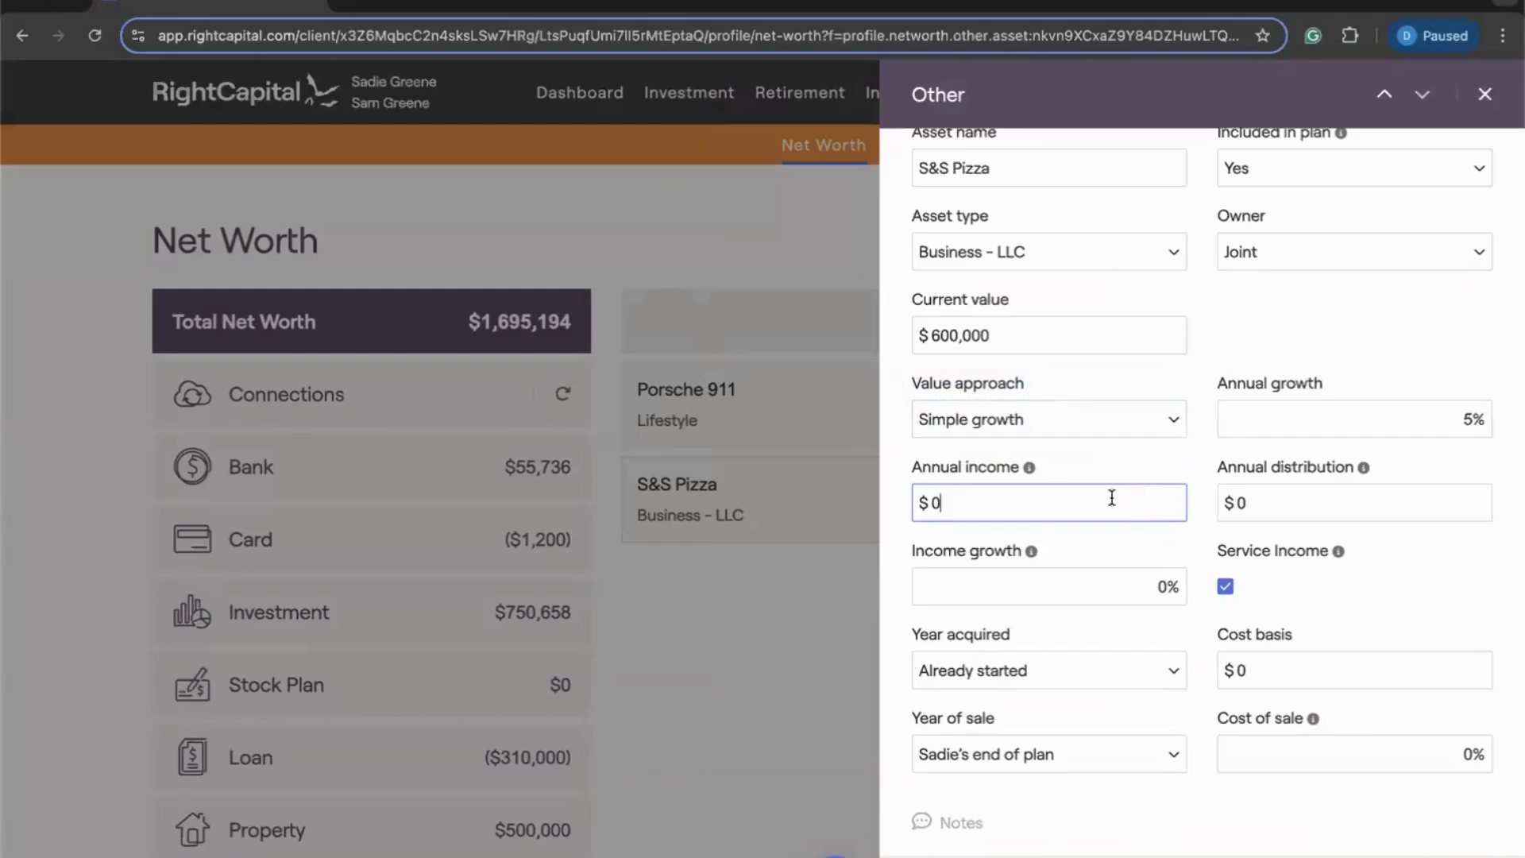
{"action": "left_click", "coordinate": [1261, 498]}
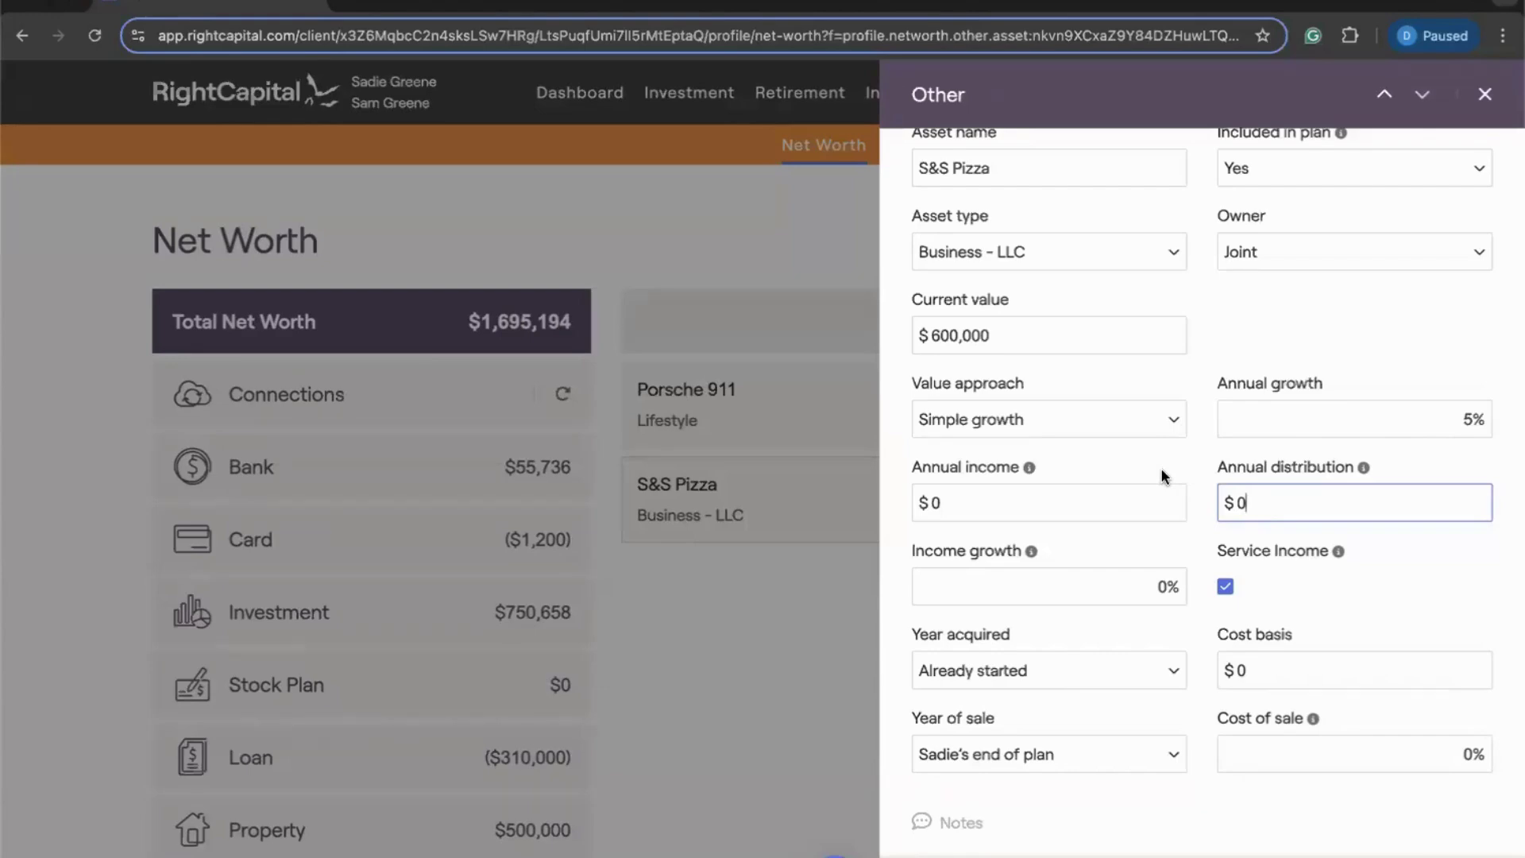
{"action": "left_click", "coordinate": [1025, 501]}
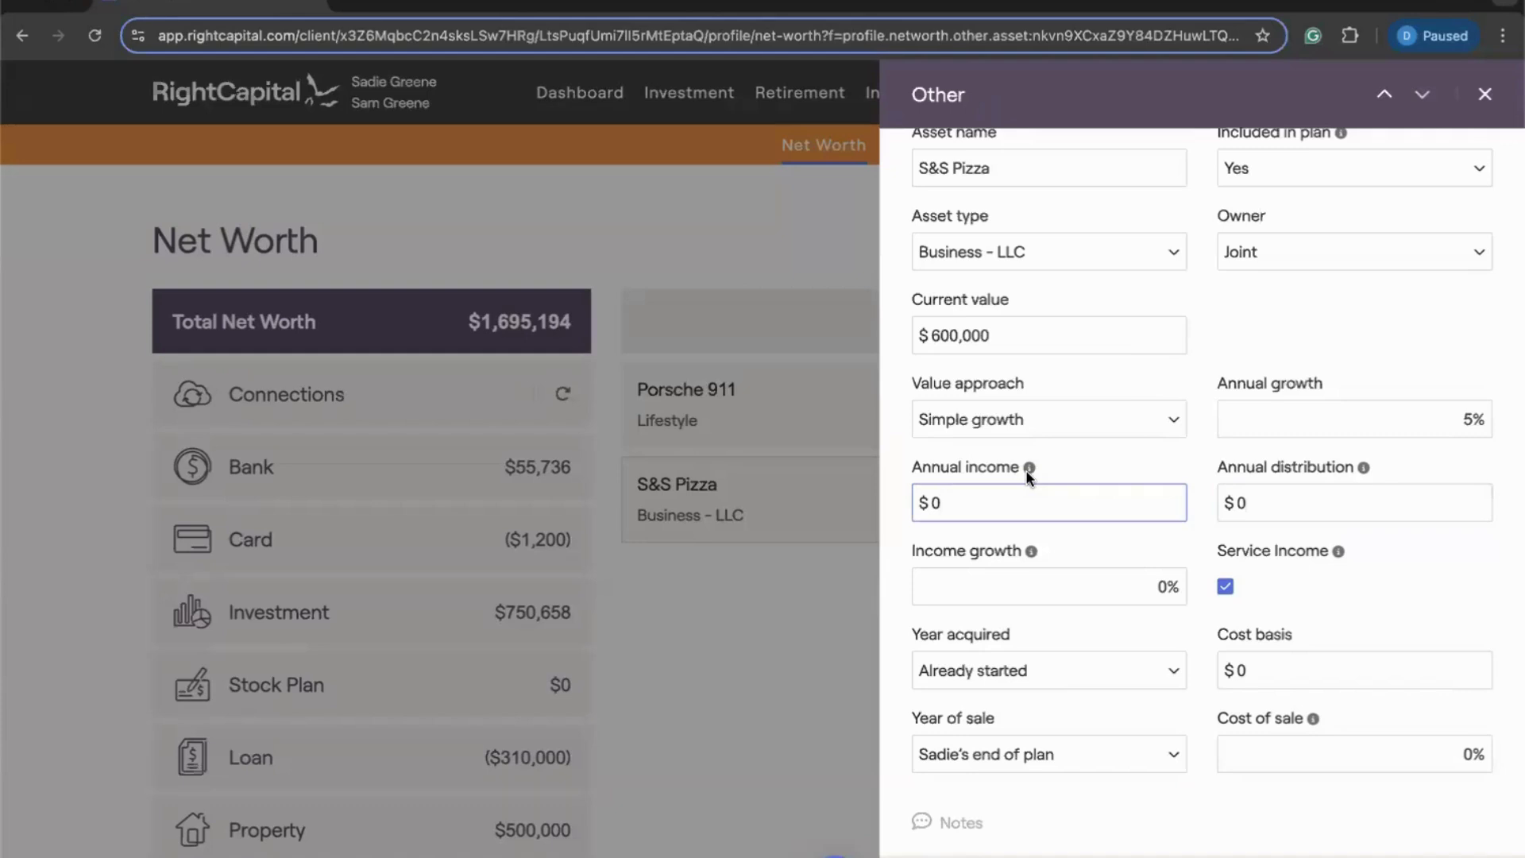
{"action": "mouse_move", "coordinate": [1028, 469]}
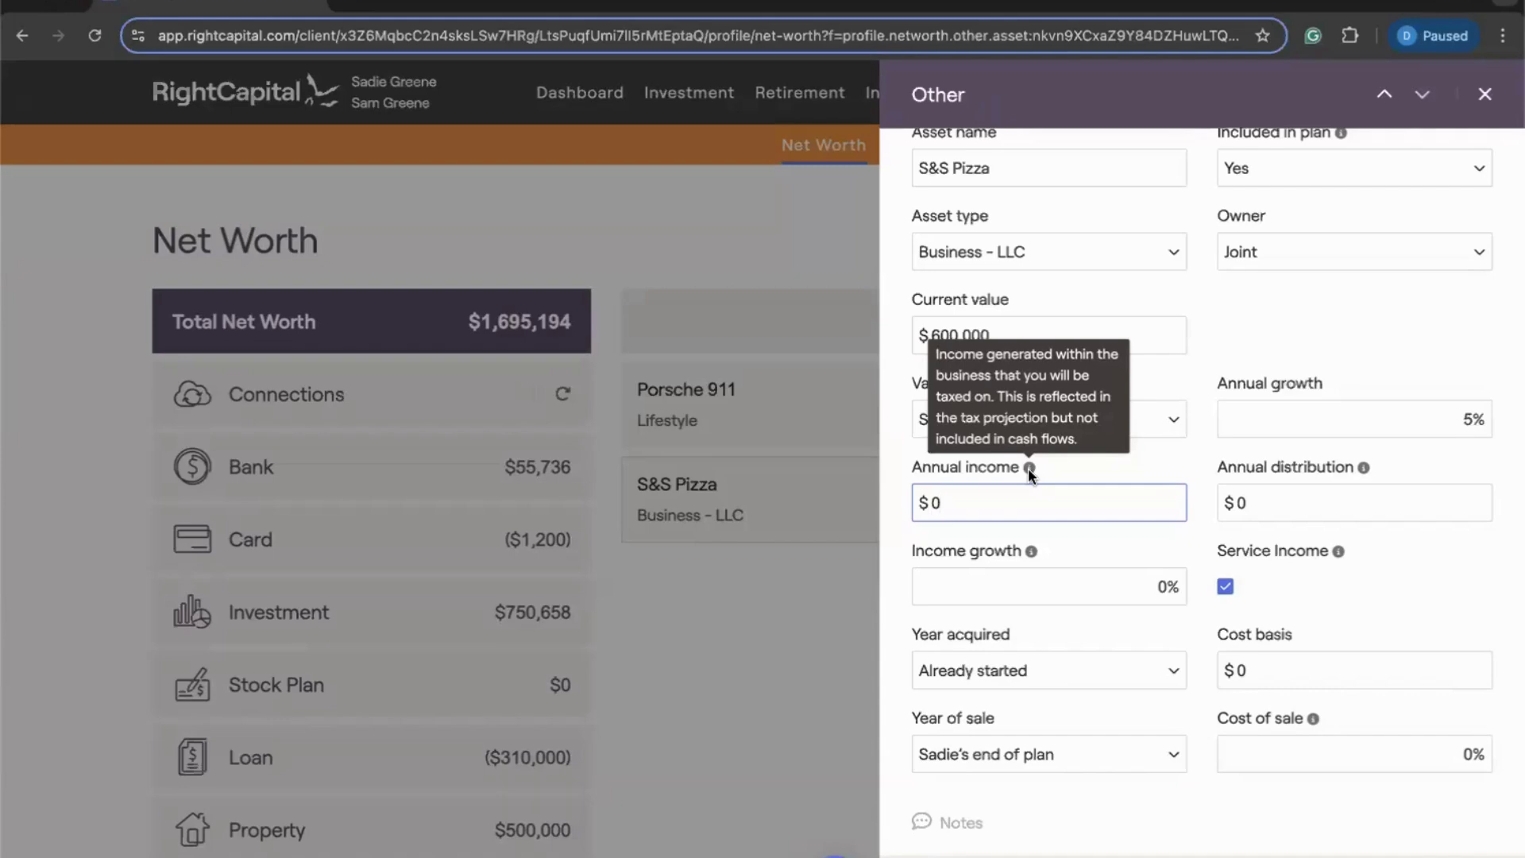
{"action": "left_click", "coordinate": [1289, 513]}
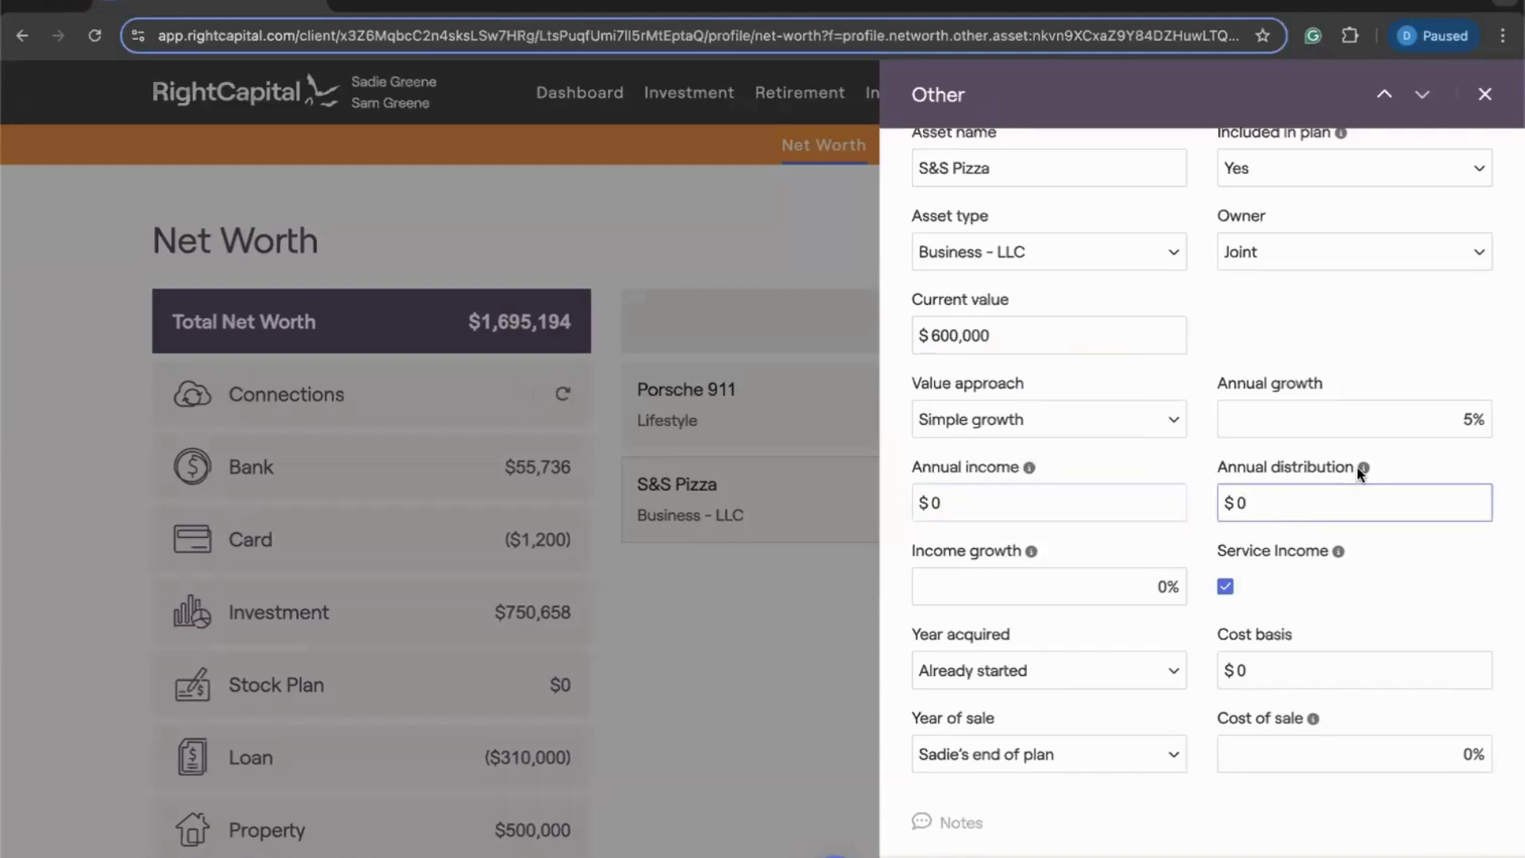
{"action": "mouse_move", "coordinate": [1361, 468]}
Step: Set both the annual income and the annual distribution of S&S Pizza to $100,000
{"action": "left_click", "coordinate": [1046, 503]}
{"action": "type", "text": "100000"}
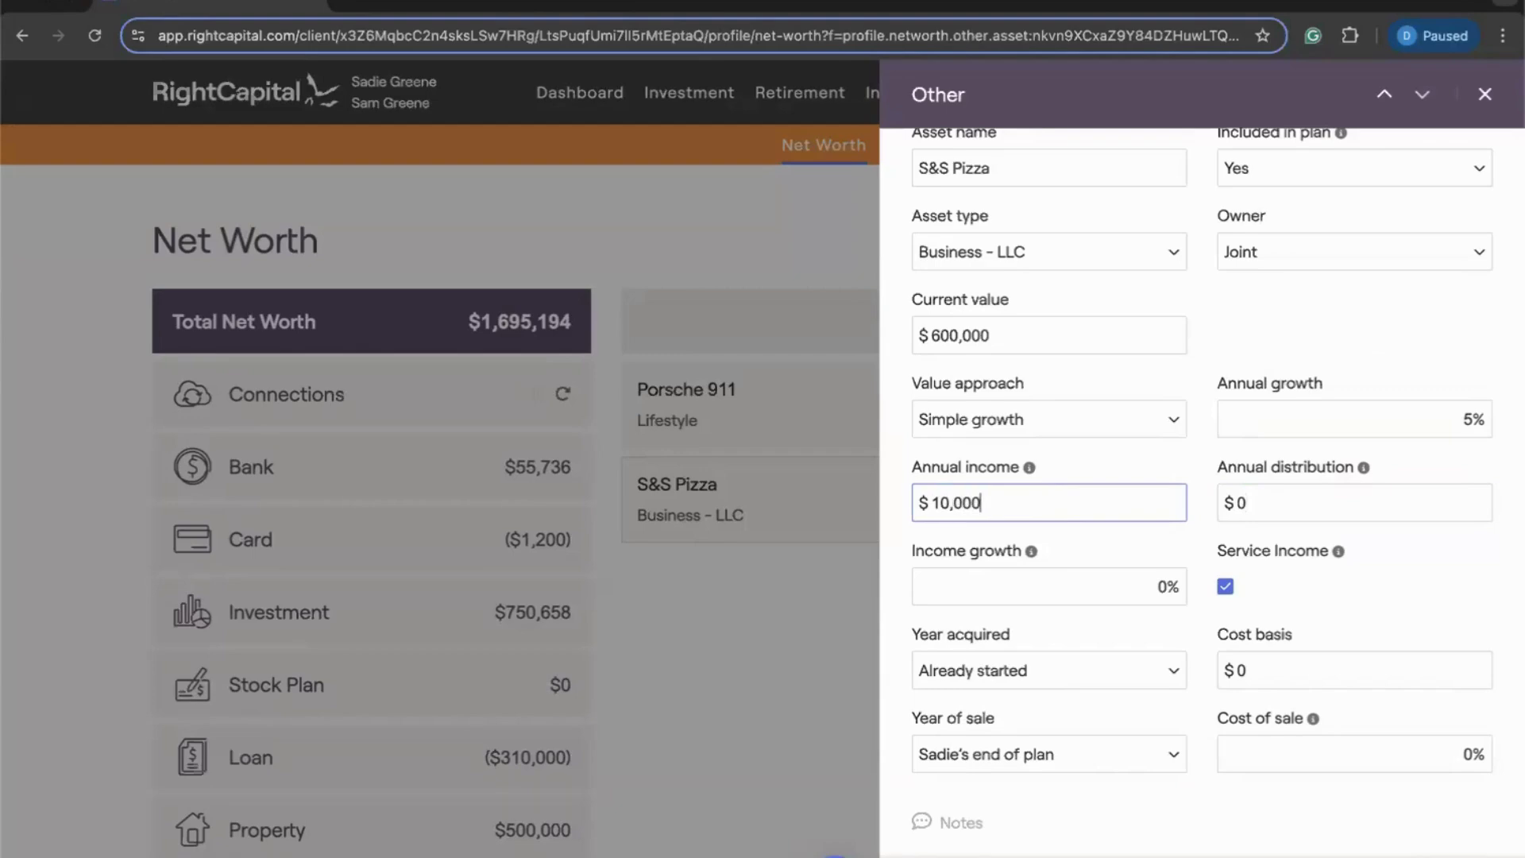
{"action": "left_click", "coordinate": [1311, 492]}
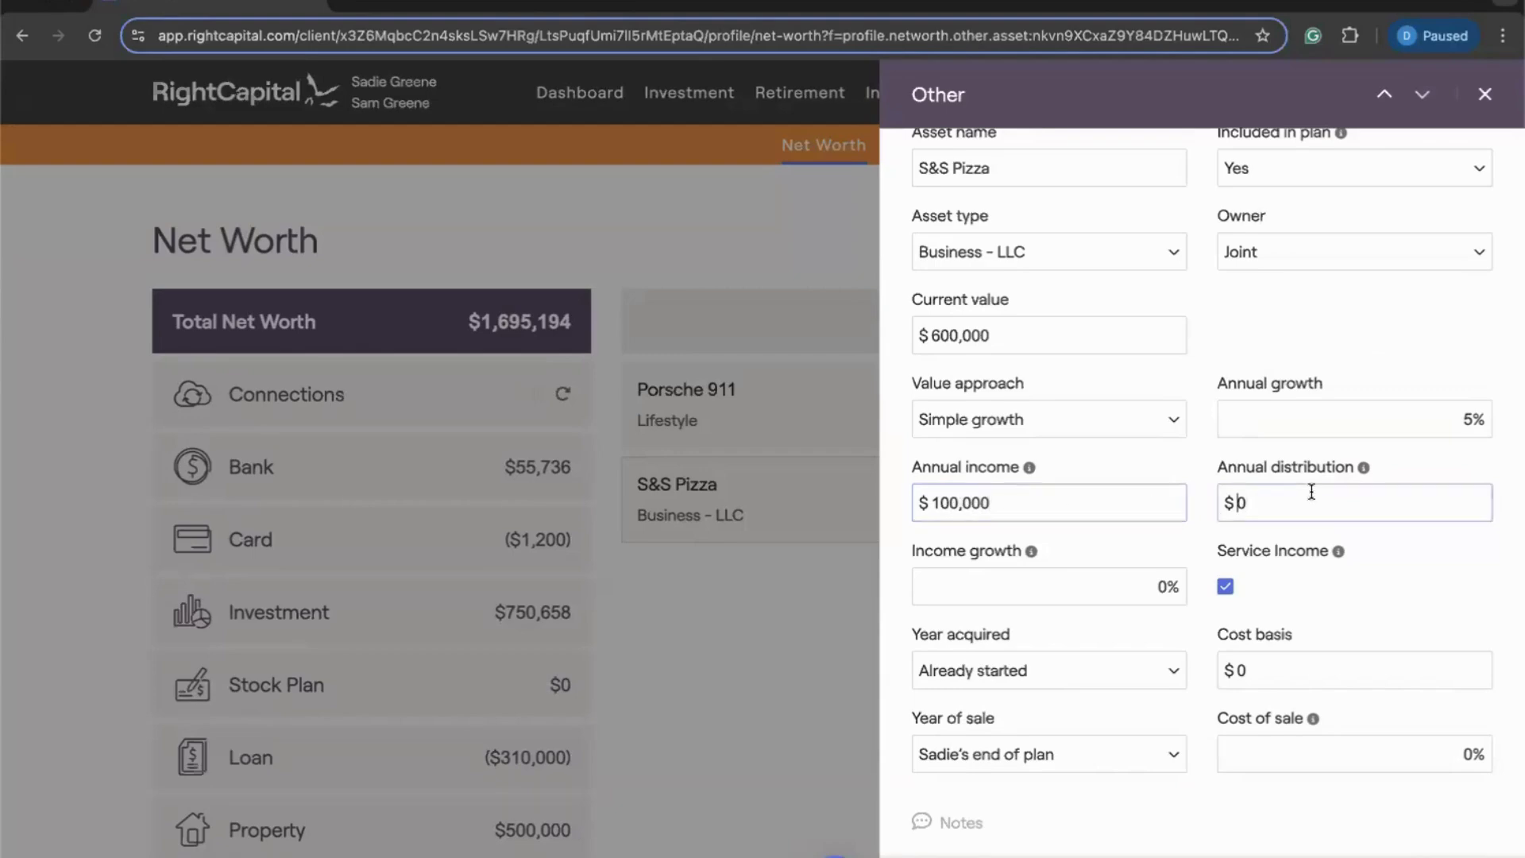
{"action": "type", "text": "100000"}
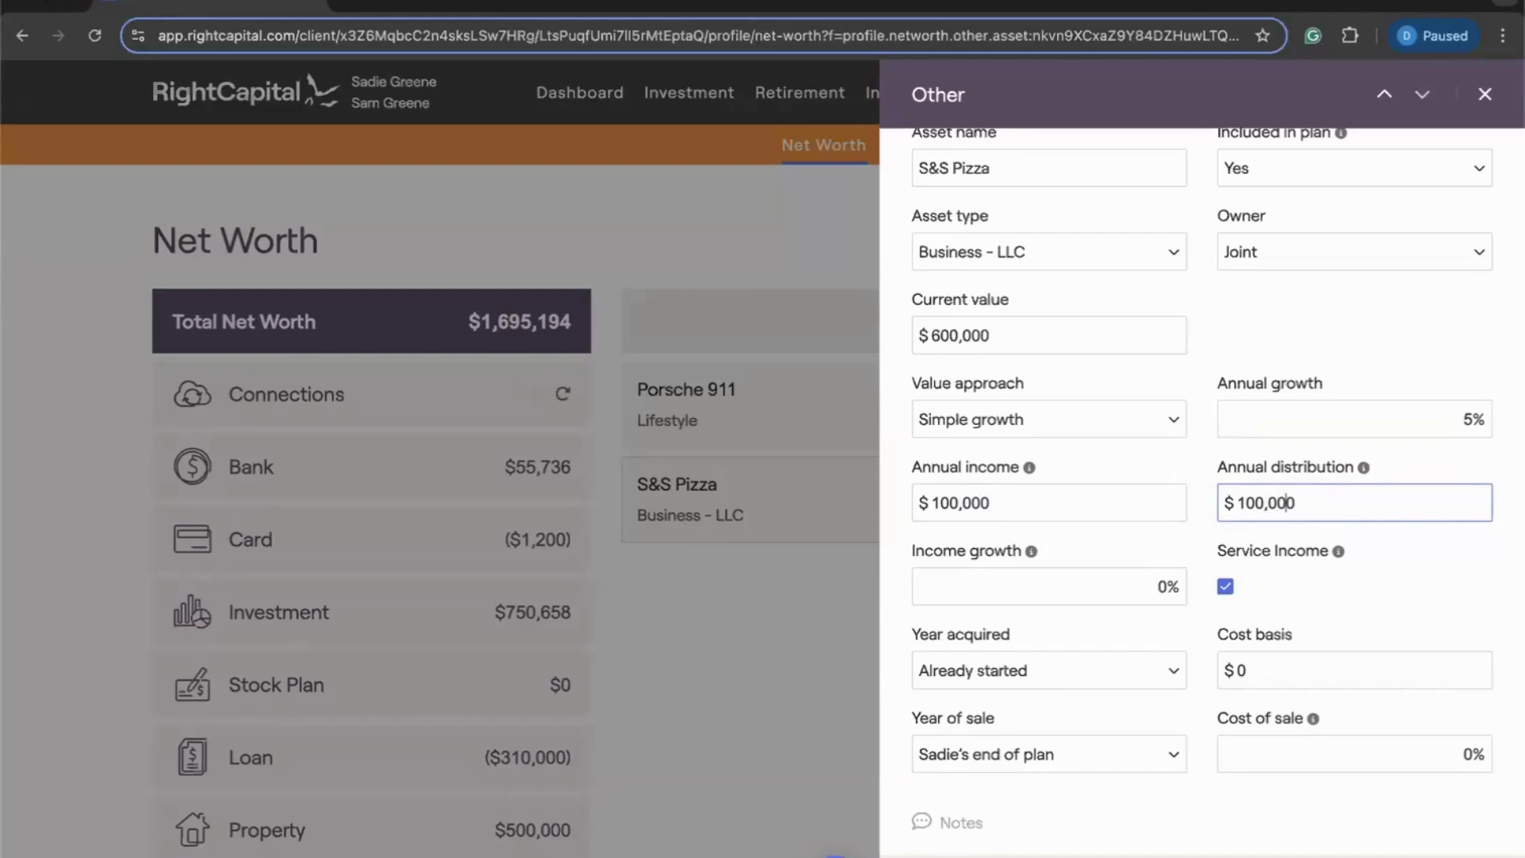
Step: Change S&S Pizza's annual distribution to $80,000 and recheck the explanations for annual income and annual distribution
{"action": "left_click_drag", "start_coordinate": [1303, 503], "coordinate": [1217, 503]}
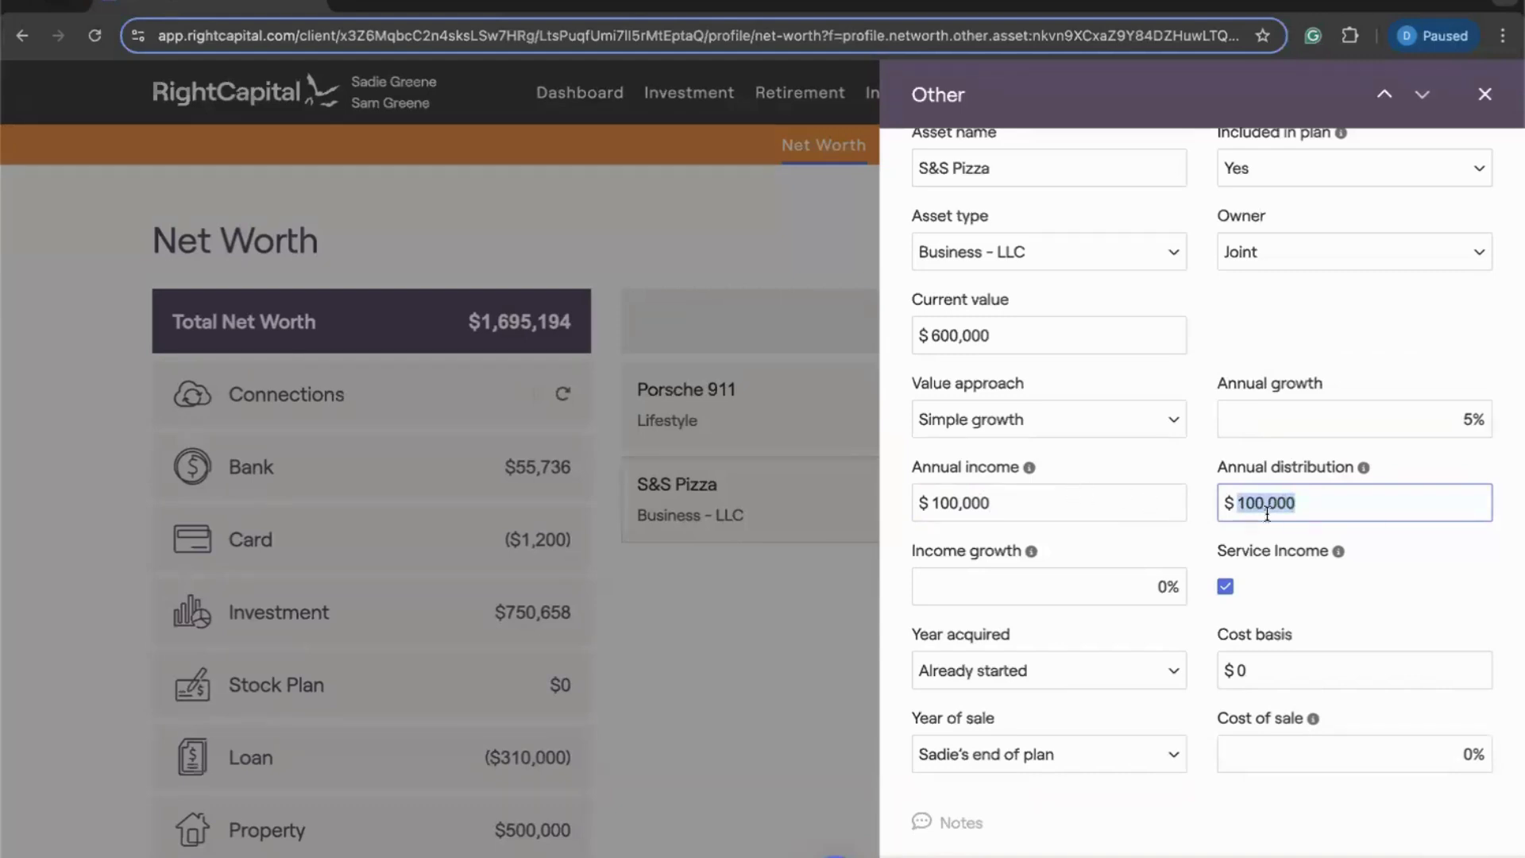
{"action": "type", "text": "80,00"}
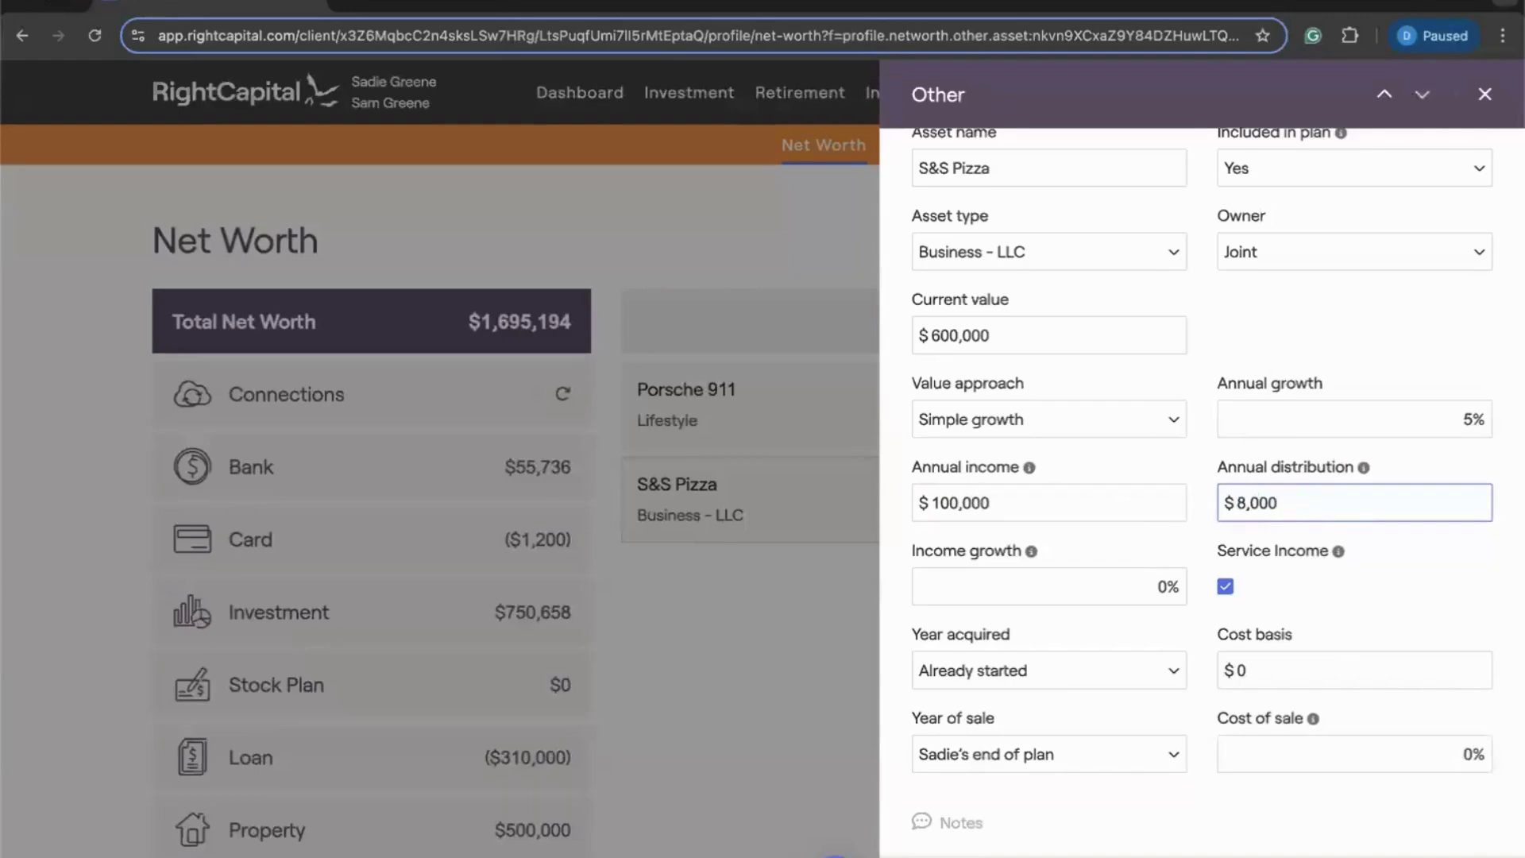
{"action": "type", "text": "0"}
{"action": "mouse_move", "coordinate": [1031, 472]}
{"action": "mouse_move", "coordinate": [1365, 470]}
Step: Check the income growth explanation and set S&S Pizza's income growth to 2.5%
{"action": "left_click", "coordinate": [1073, 591]}
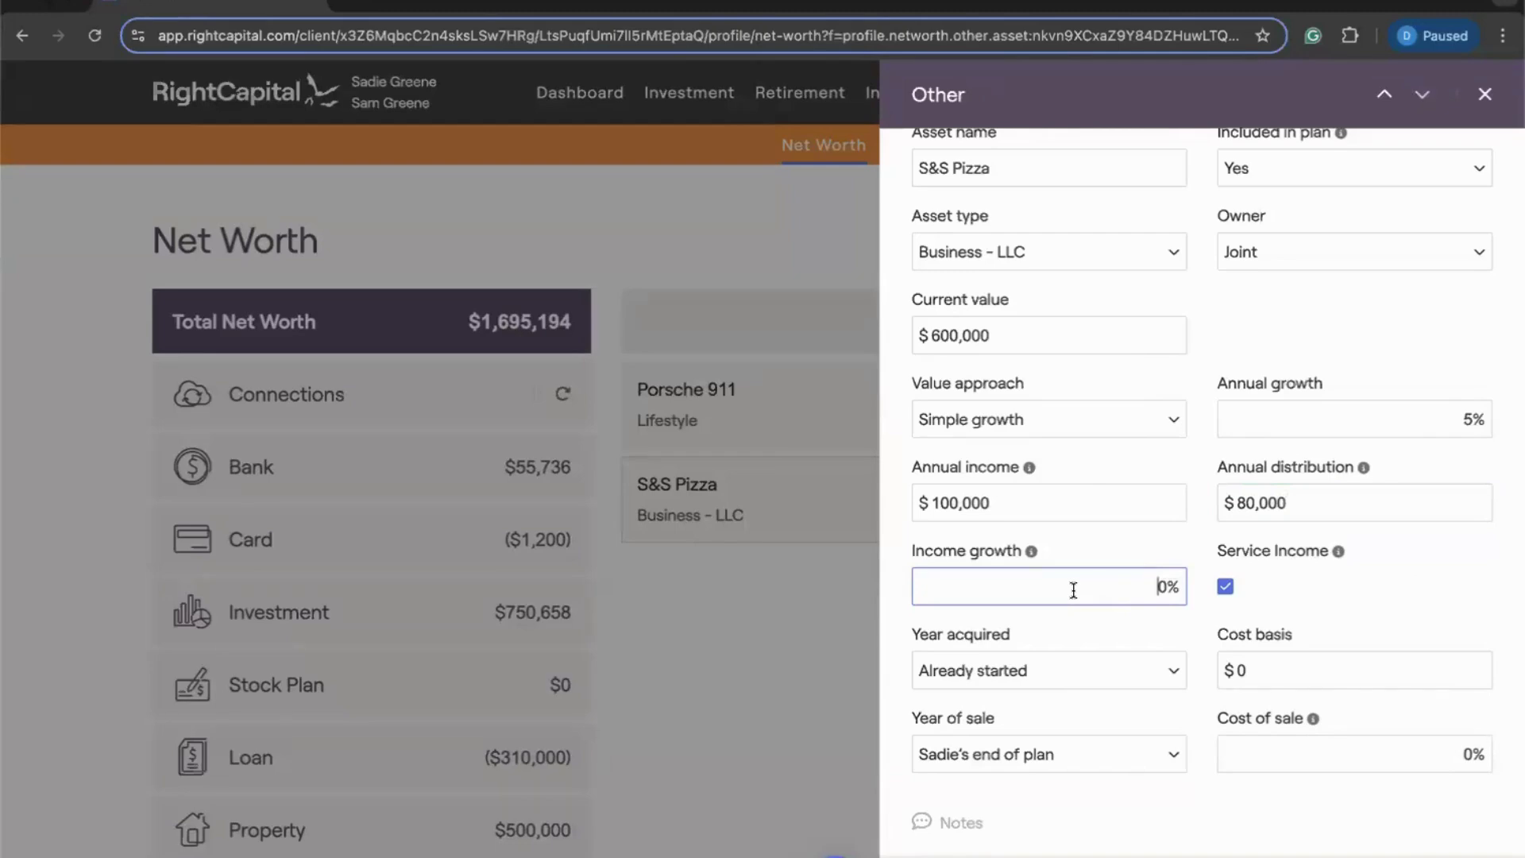
{"action": "mouse_move", "coordinate": [1029, 553]}
{"action": "key", "text": "Delete"}
{"action": "type", "text": "2.5"}
Step: Set the value approach to Use detailed schedule and review the yearly income, distribution and value projections in the business schedule
{"action": "left_click", "coordinate": [1103, 409]}
{"action": "key", "text": "Escape"}
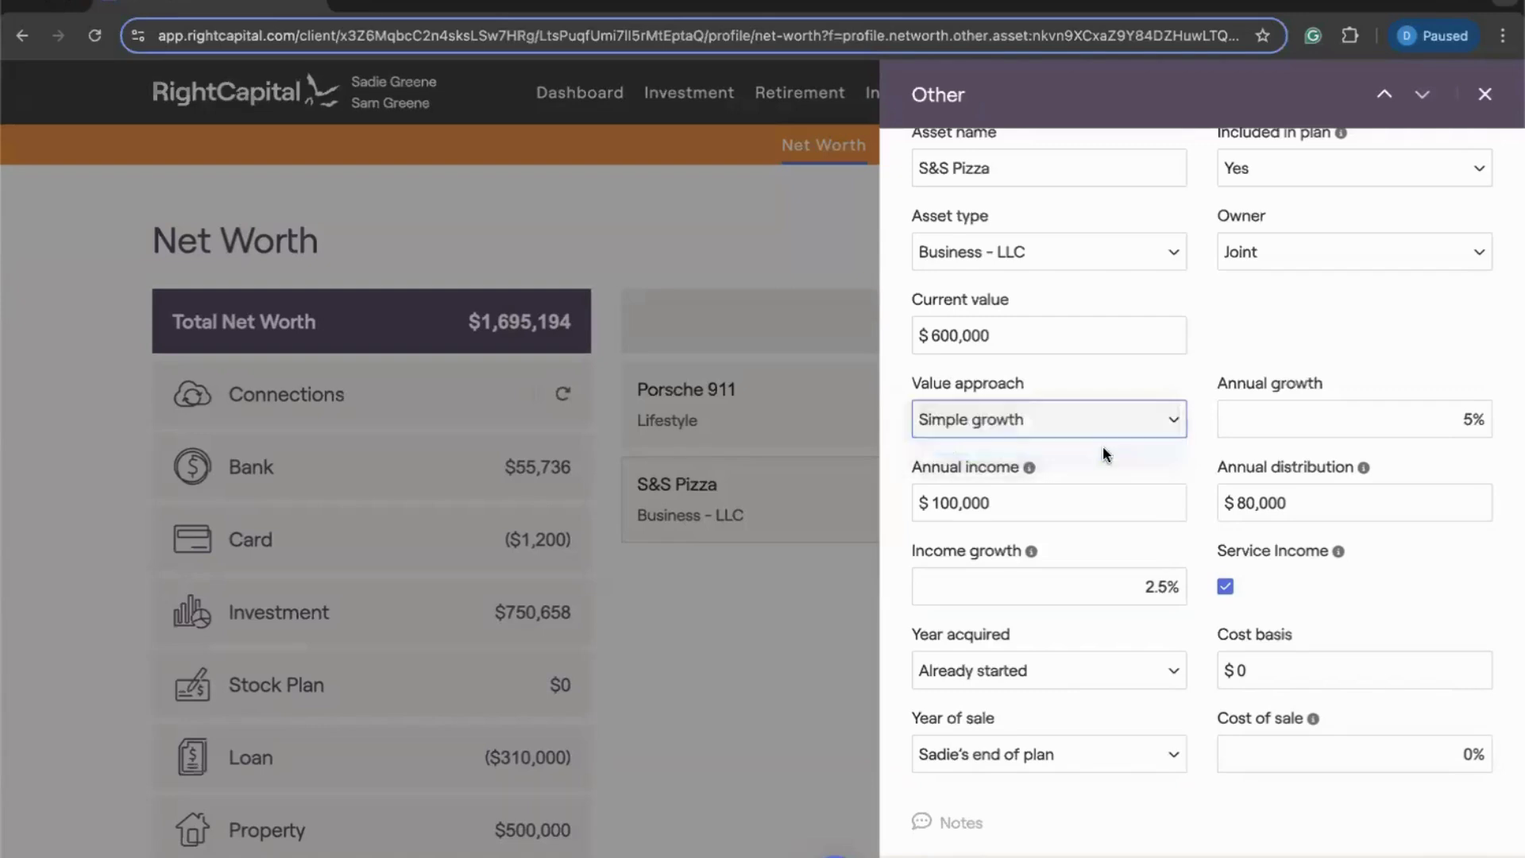
{"action": "key", "text": "Down"}
{"action": "left_click", "coordinate": [924, 503]}
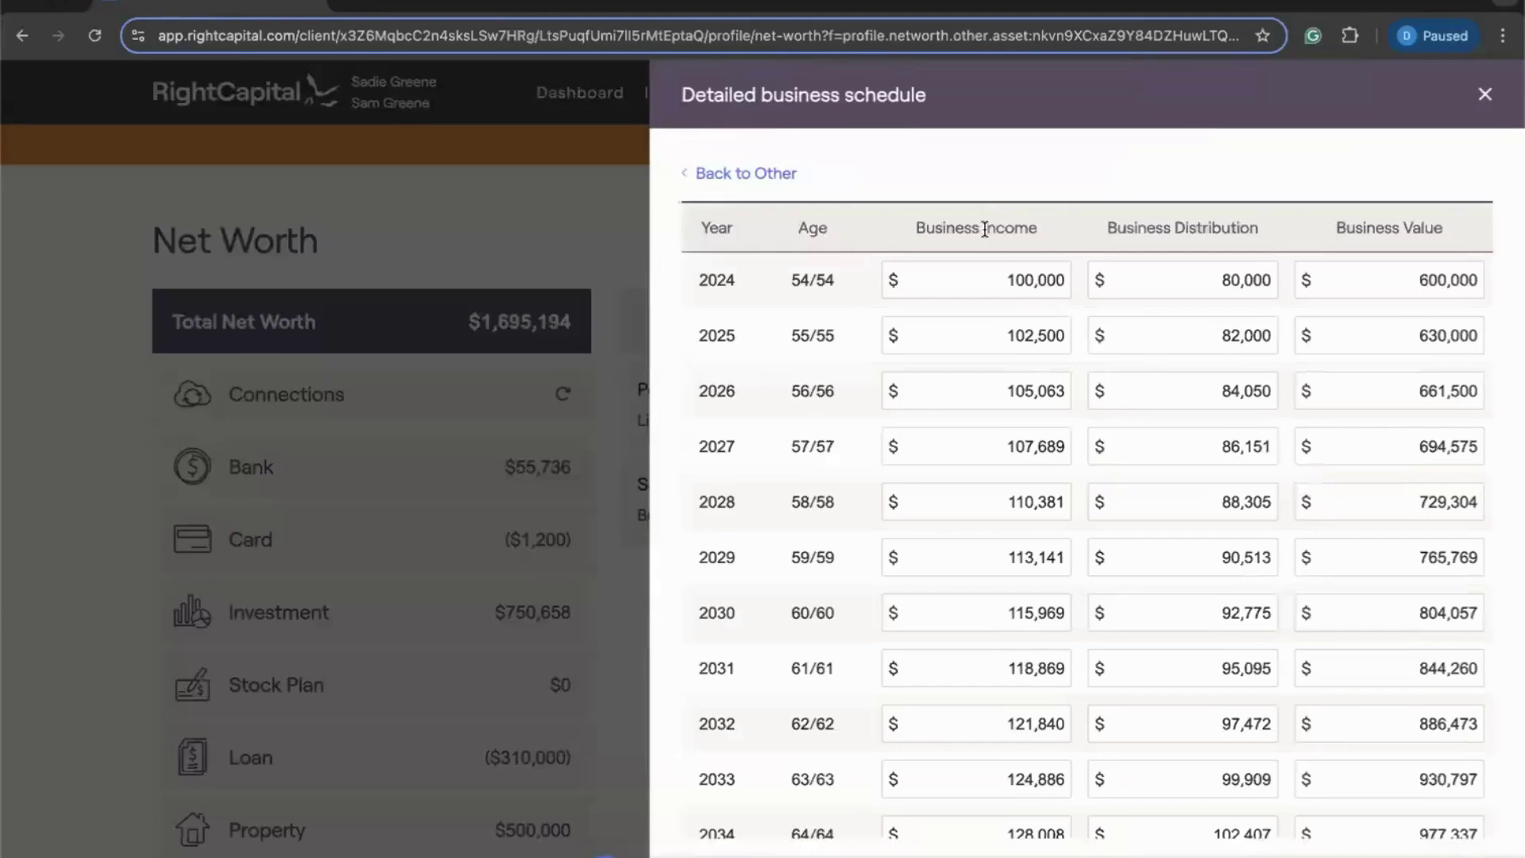
{"action": "scroll", "coordinate": [1063, 572], "scroll_direction": "down", "scroll_amount": 3}
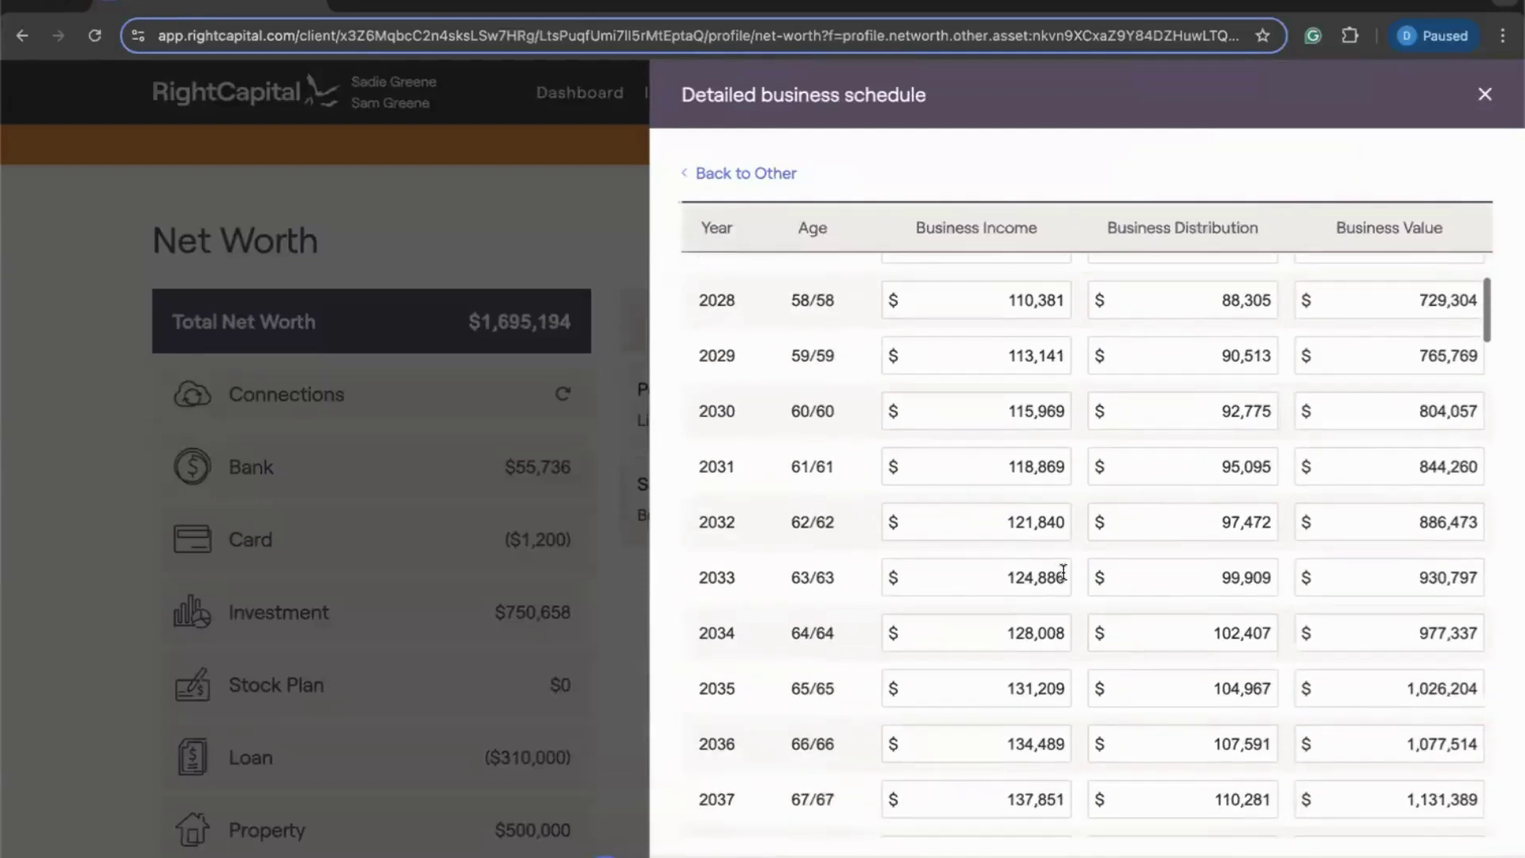
{"action": "scroll", "coordinate": [1063, 572], "scroll_direction": "down", "scroll_amount": 2}
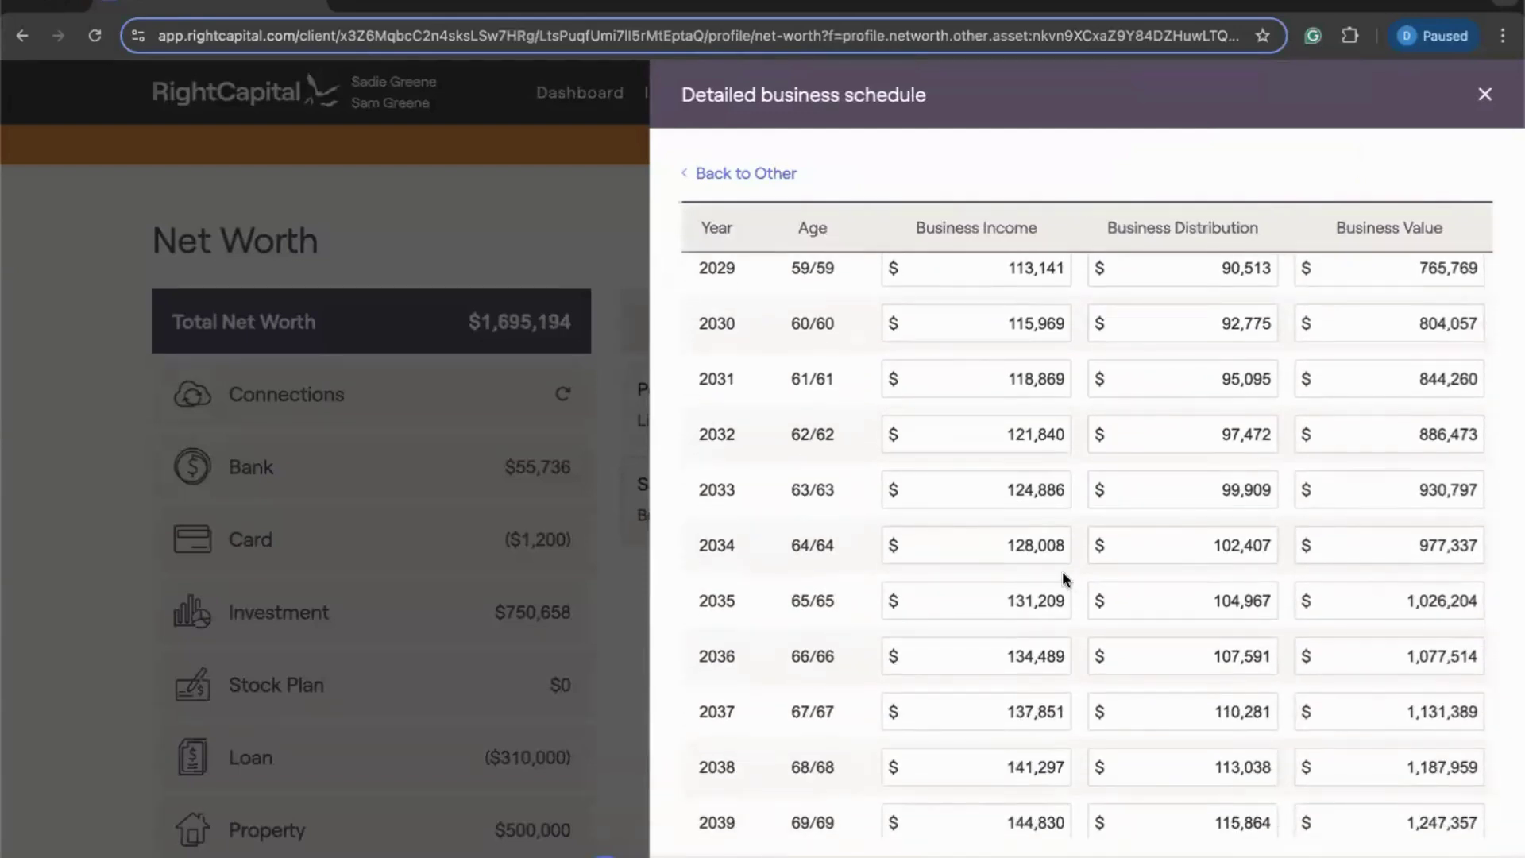
{"action": "scroll", "coordinate": [1065, 577], "scroll_direction": "up", "scroll_amount": 4}
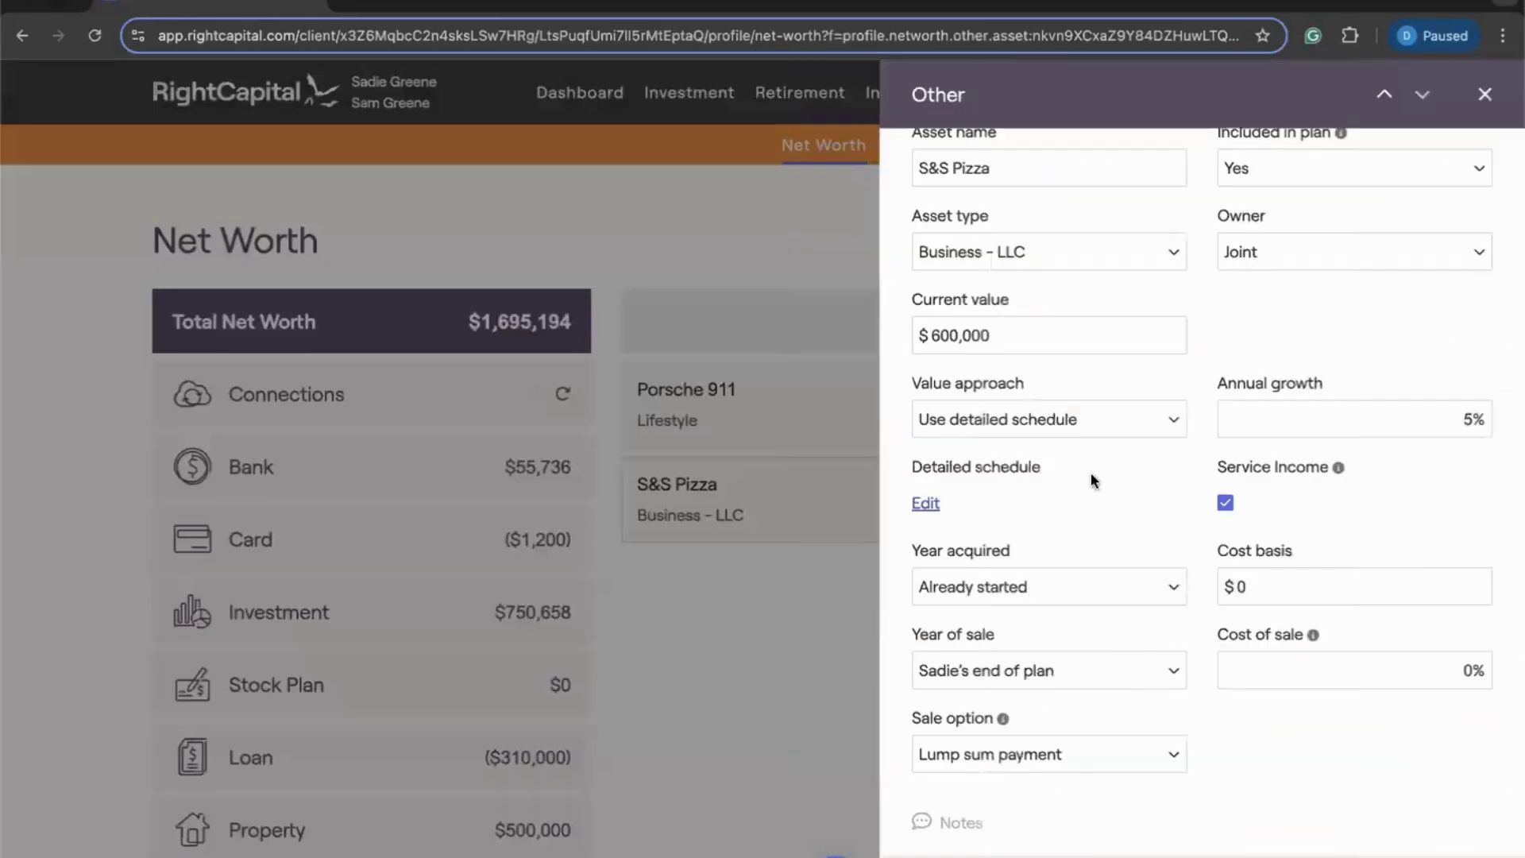
Step: Switch S&S Pizza's value approach to Simple growth and back to Use detailed schedule
{"action": "left_click", "coordinate": [1064, 419]}
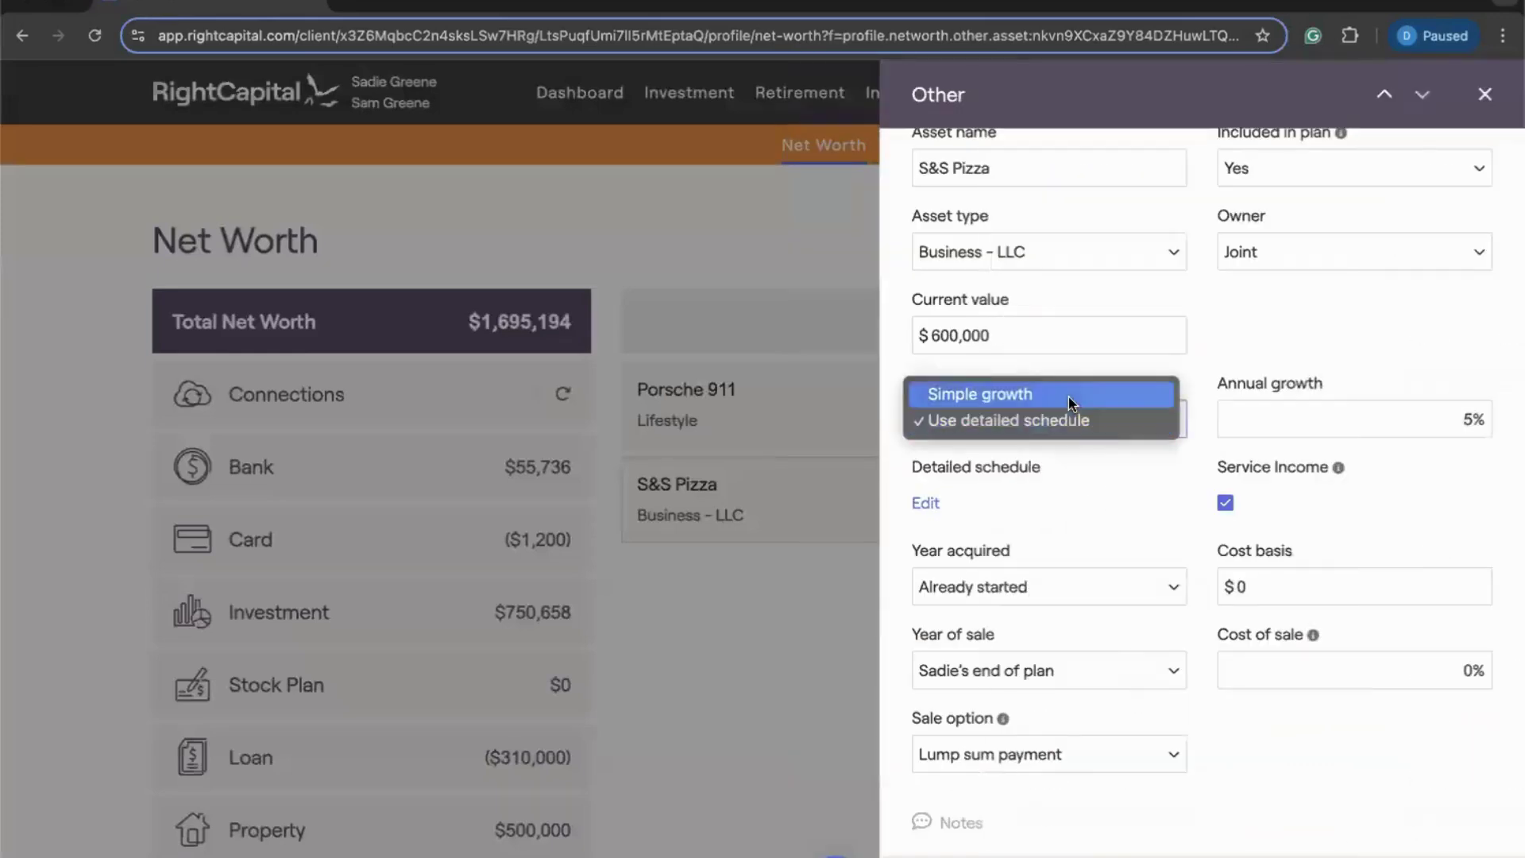
{"action": "left_click", "coordinate": [1069, 396]}
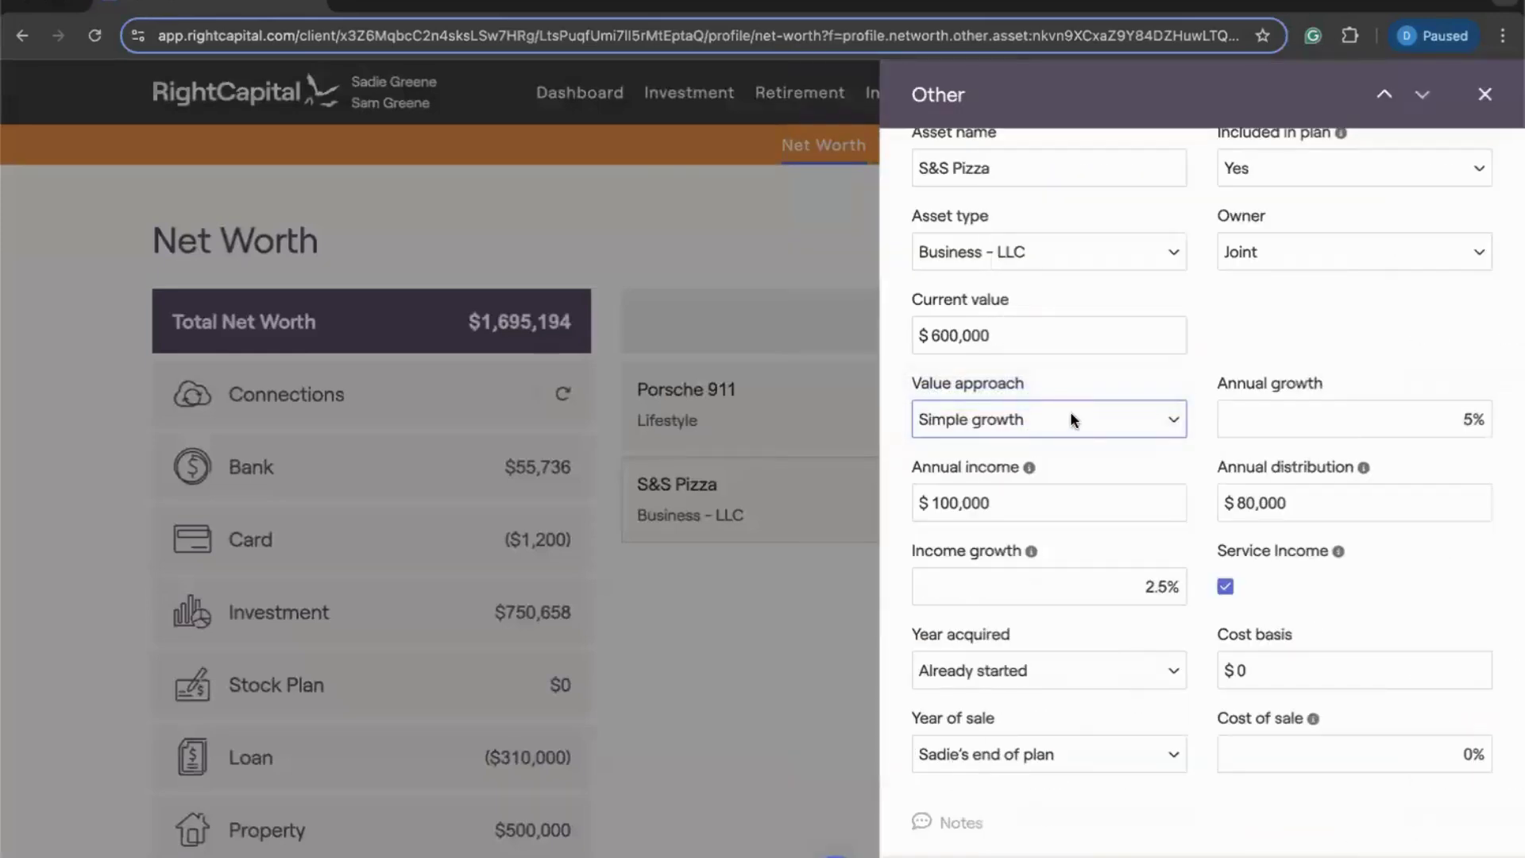
{"action": "left_click", "coordinate": [1074, 421]}
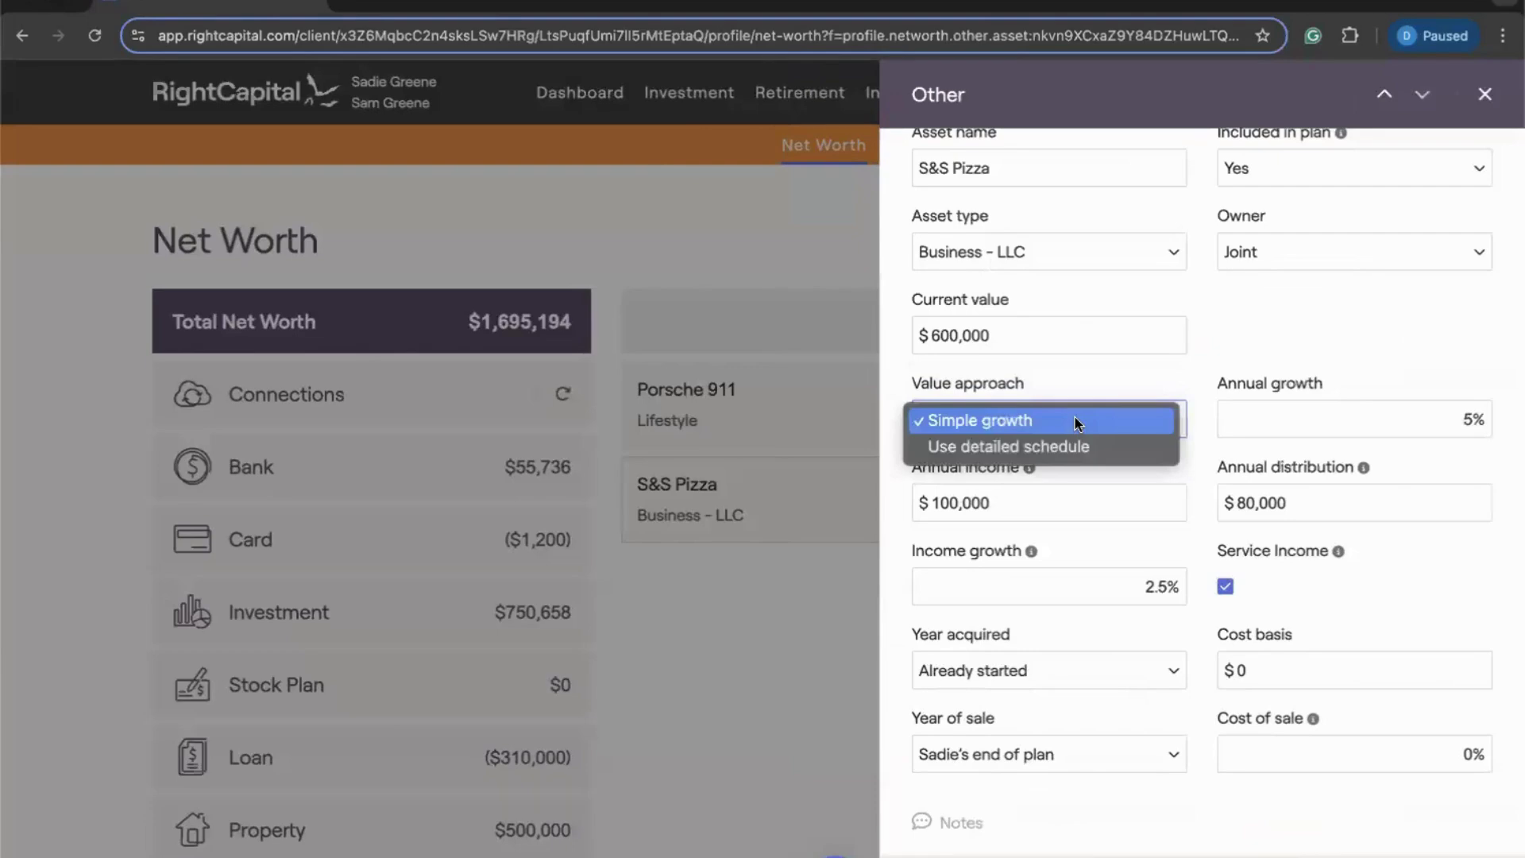
{"action": "left_click", "coordinate": [1093, 440]}
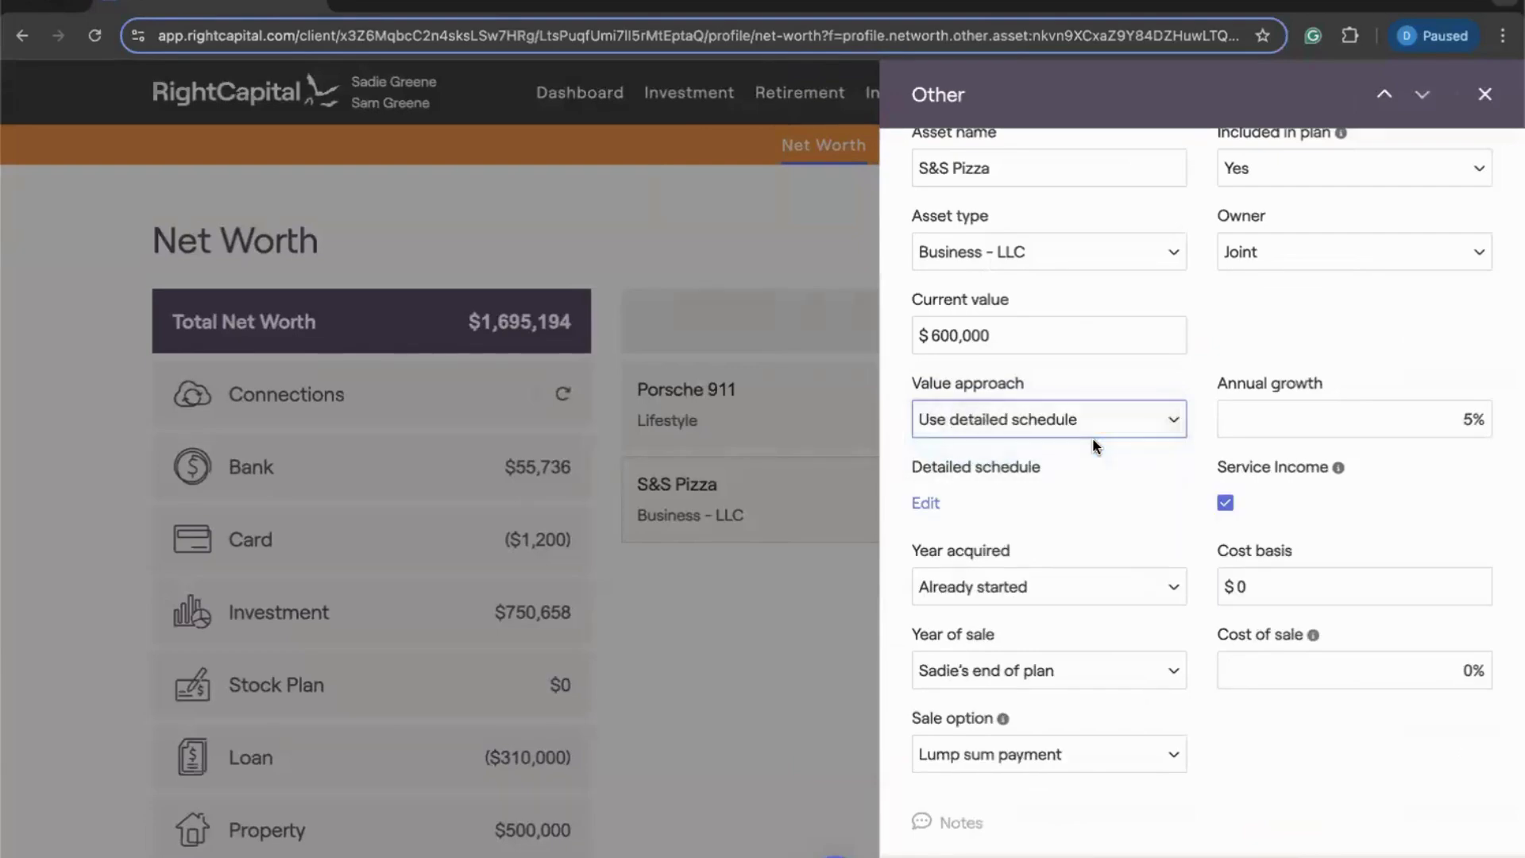
Step: Open S&S Pizza's detailed business schedule for editing and clear all of its yearly entries
{"action": "left_click", "coordinate": [928, 502]}
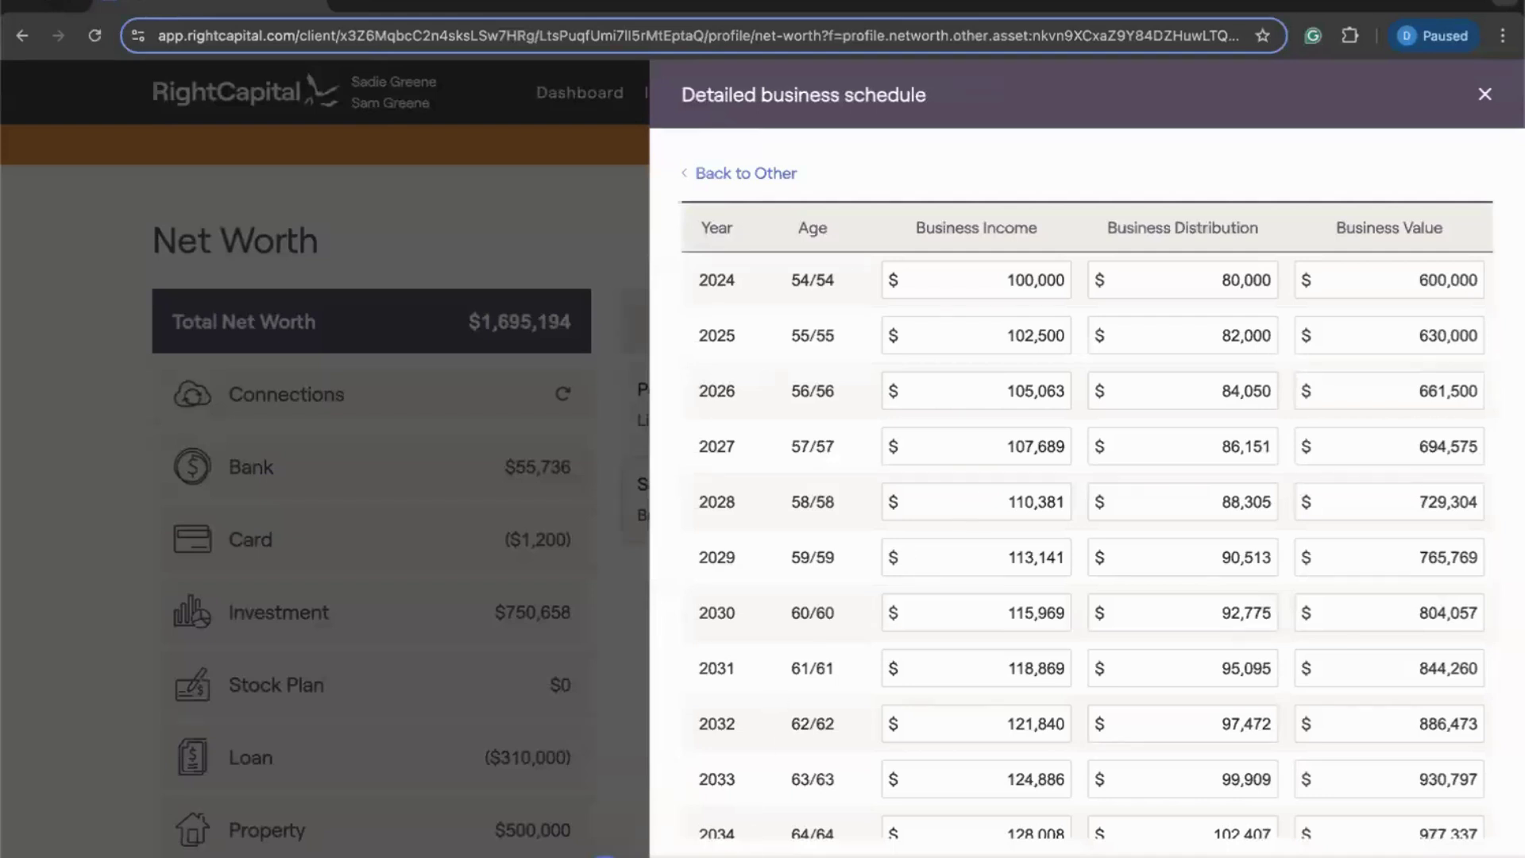
{"action": "right_click", "coordinate": [754, 846]}
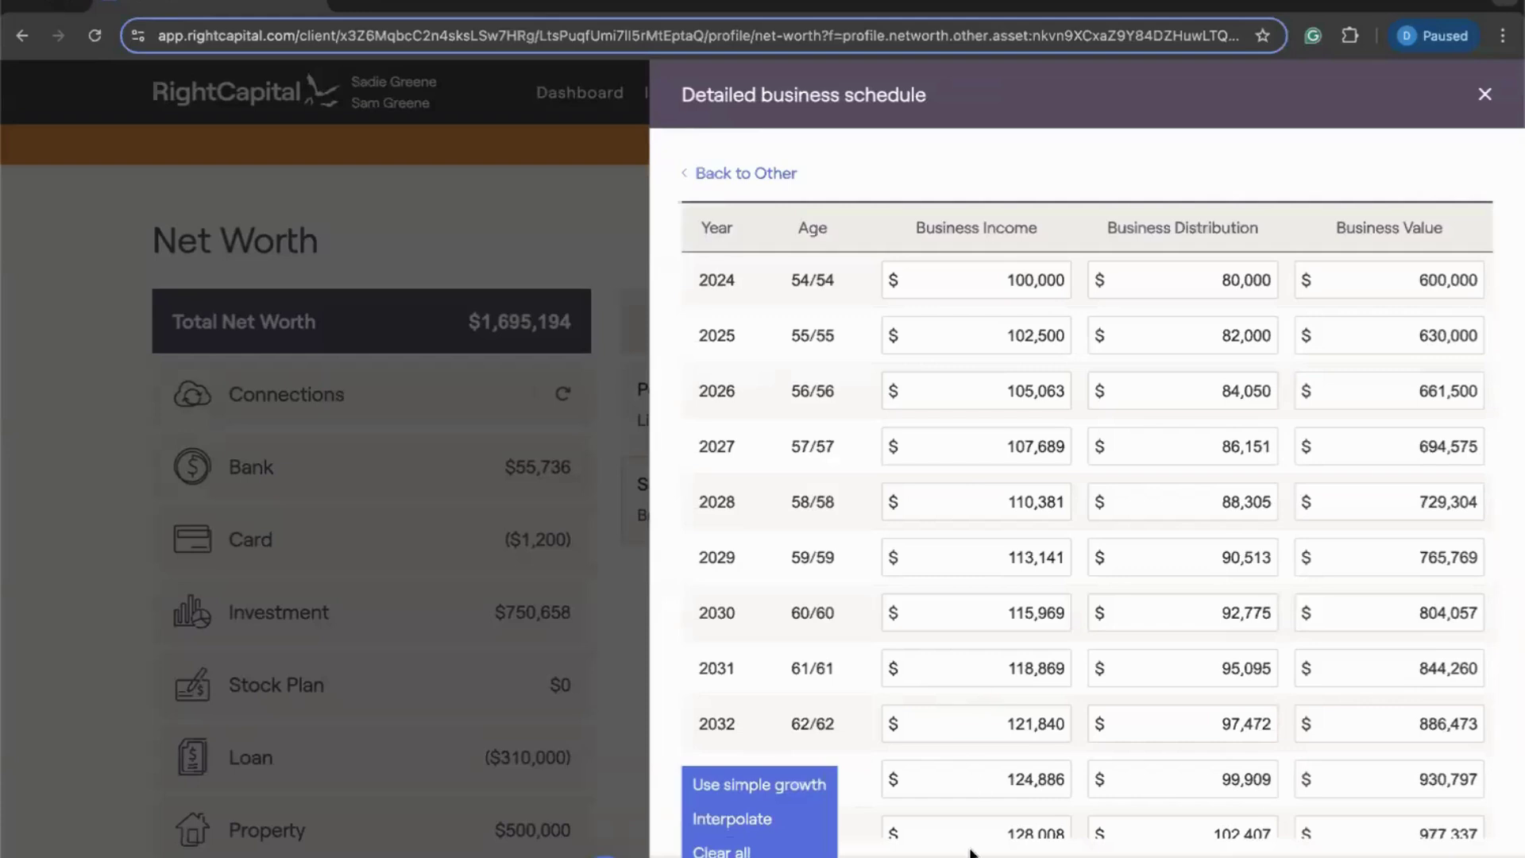
{"action": "left_click", "coordinate": [795, 854]}
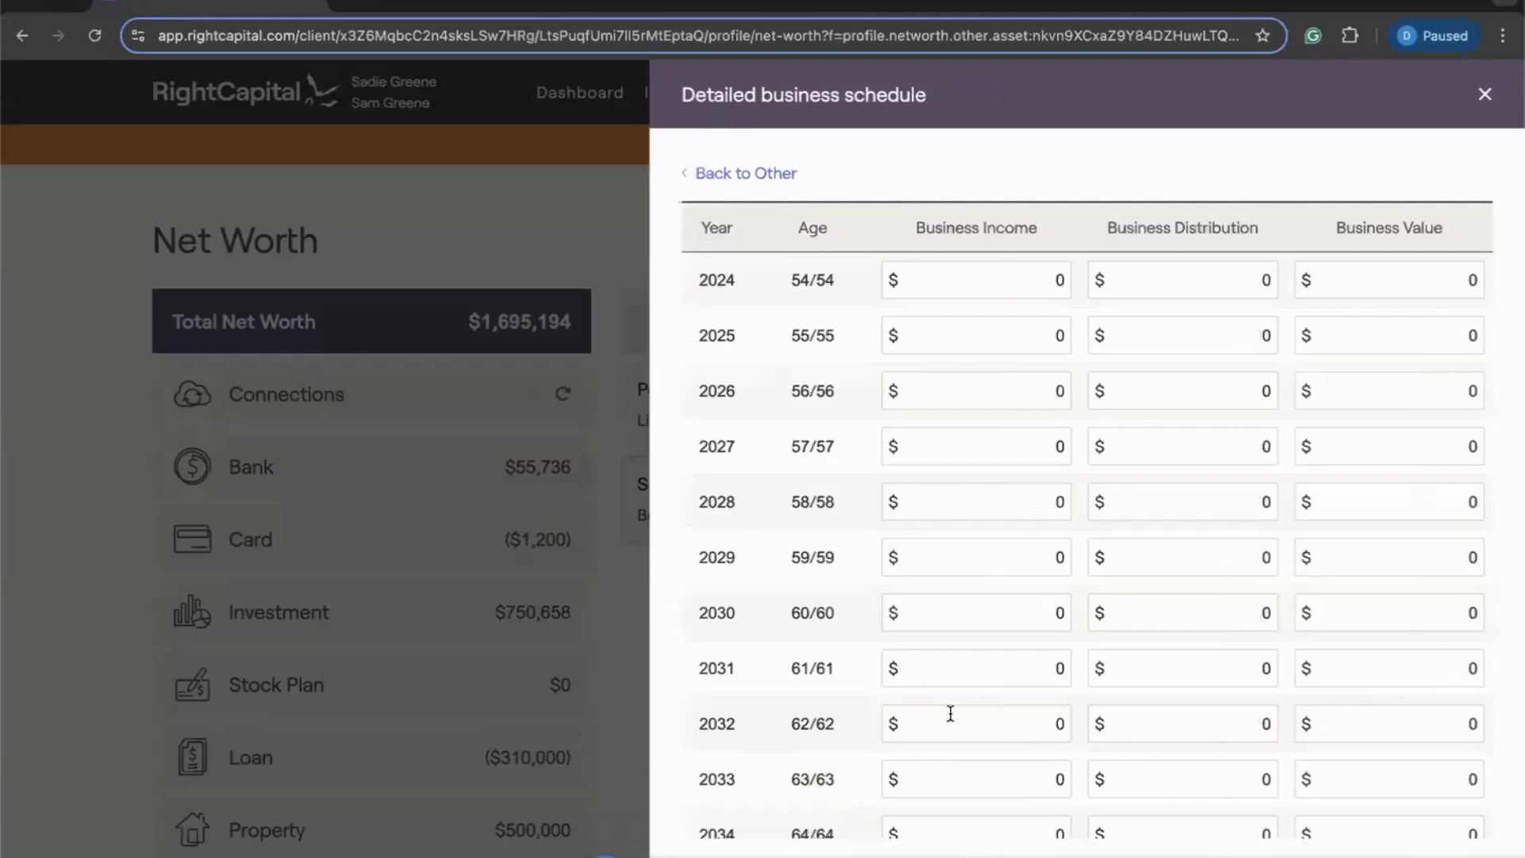
{"action": "scroll", "coordinate": [950, 713], "scroll_direction": "down", "scroll_amount": 5}
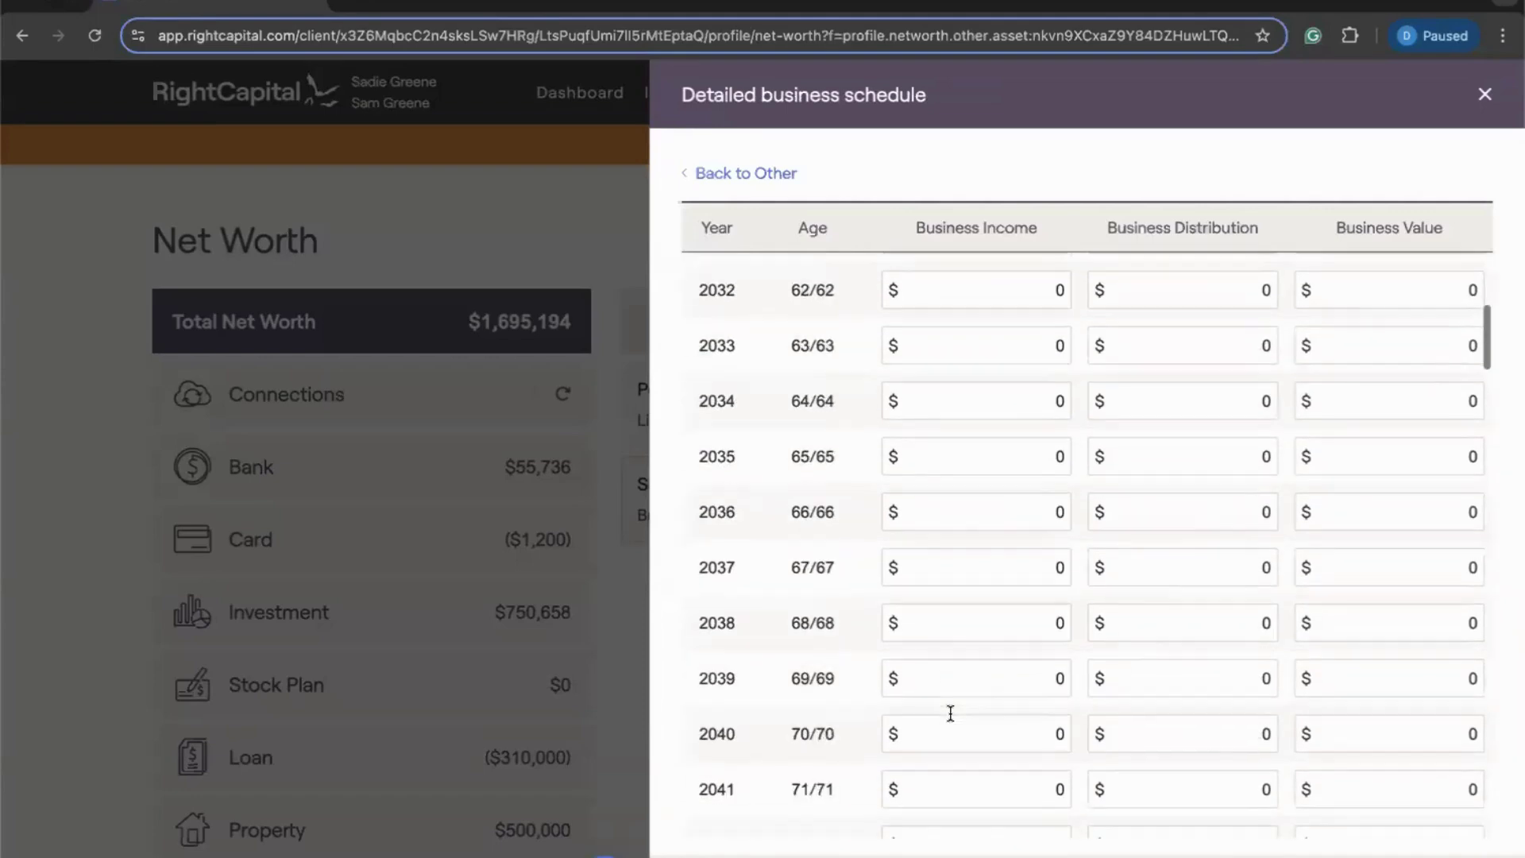
{"action": "scroll", "coordinate": [952, 718], "scroll_direction": "up", "scroll_amount": 5}
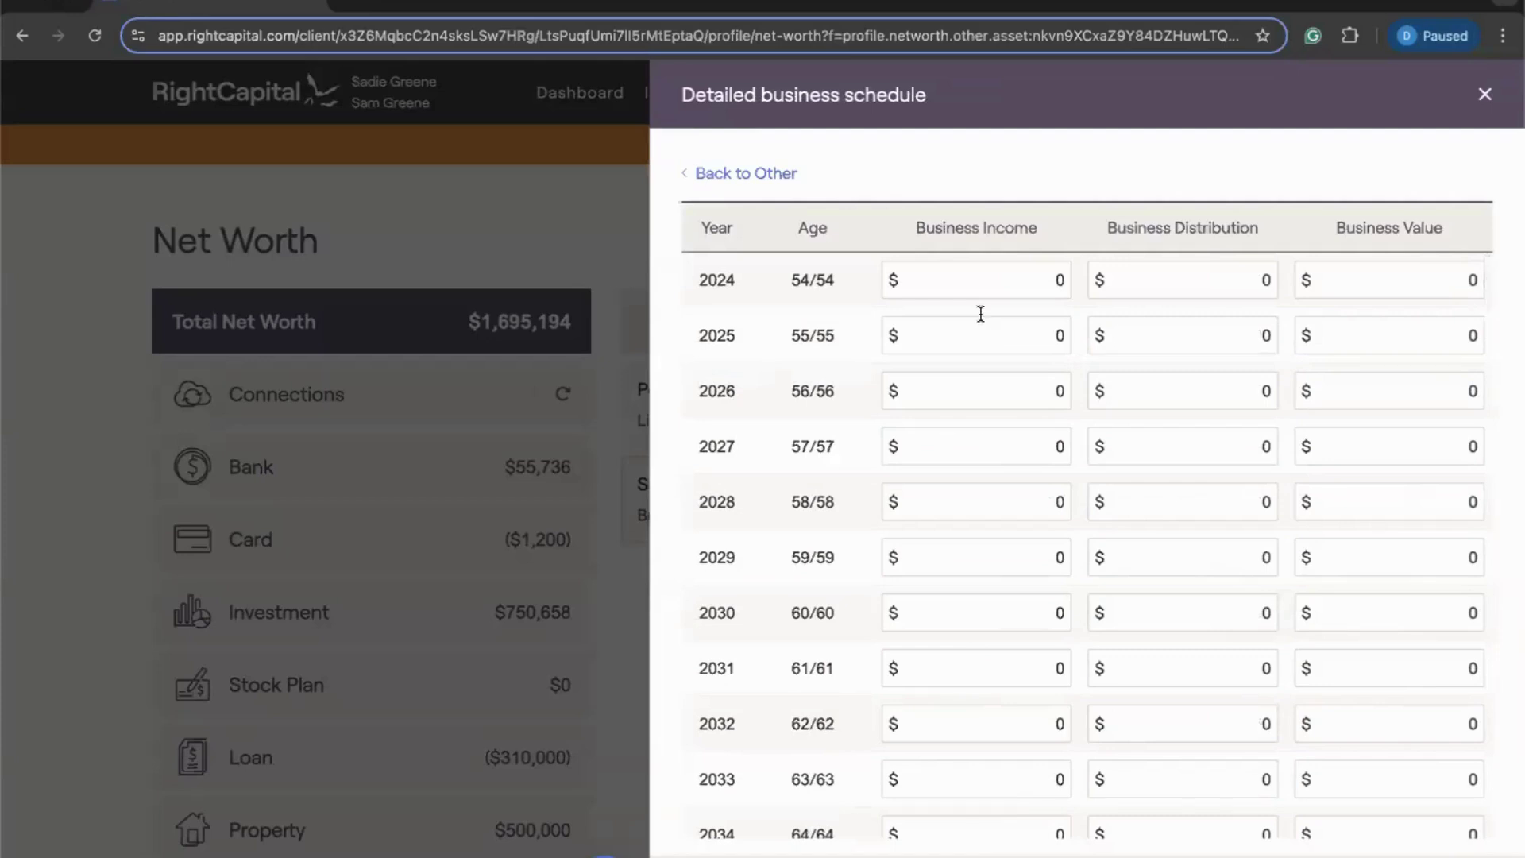
Step: Set the business value to $600,000 for 2024 and $700,000 for 2030, and interpolate the years between them
{"action": "right_click", "coordinate": [762, 782]}
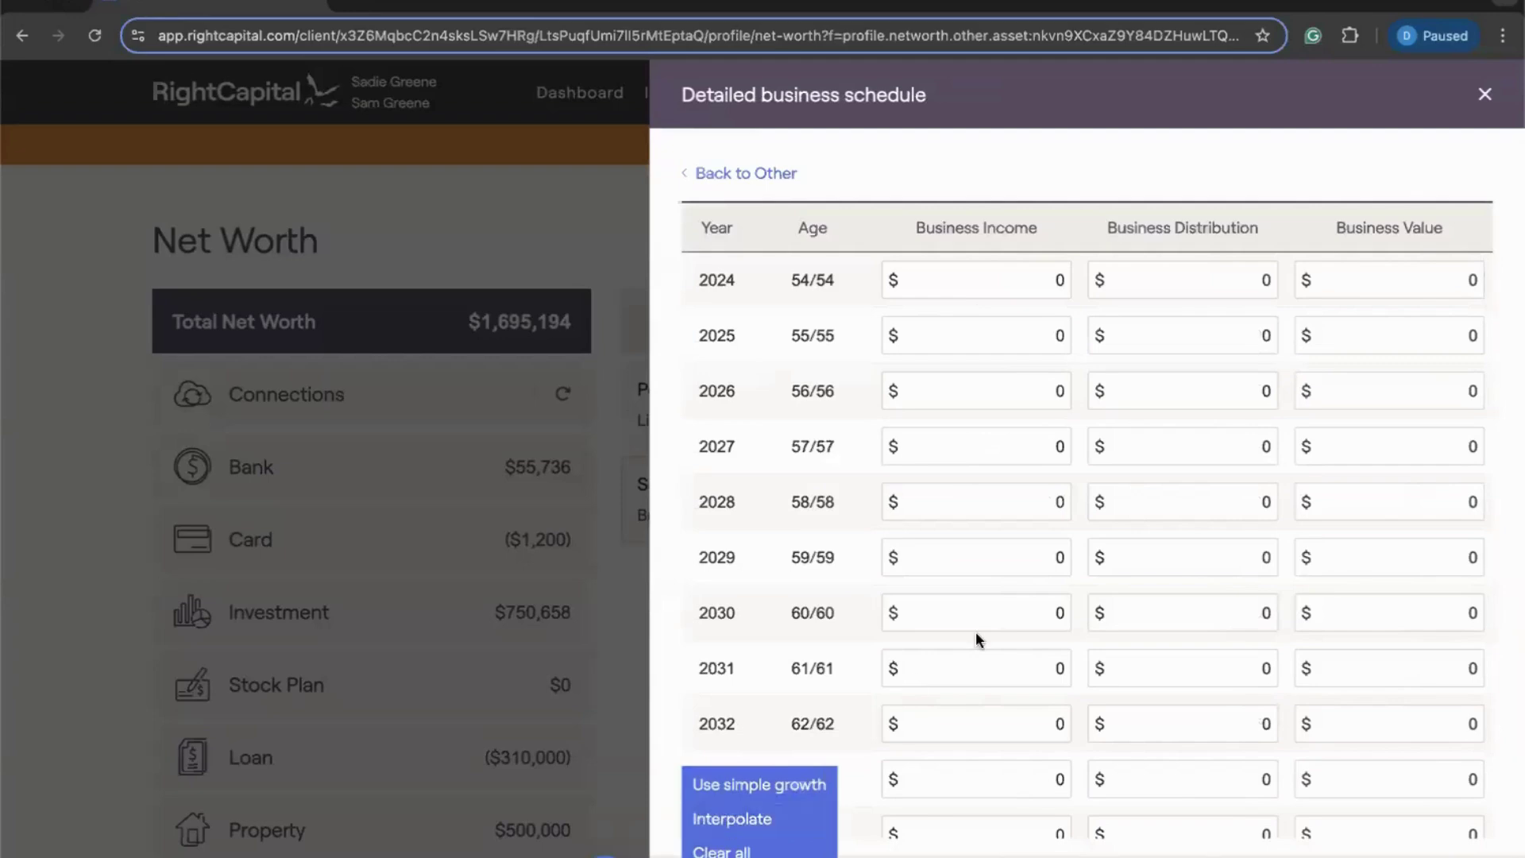
{"action": "left_click", "coordinate": [1406, 284]}
{"action": "double_click", "coordinate": [1476, 282]}
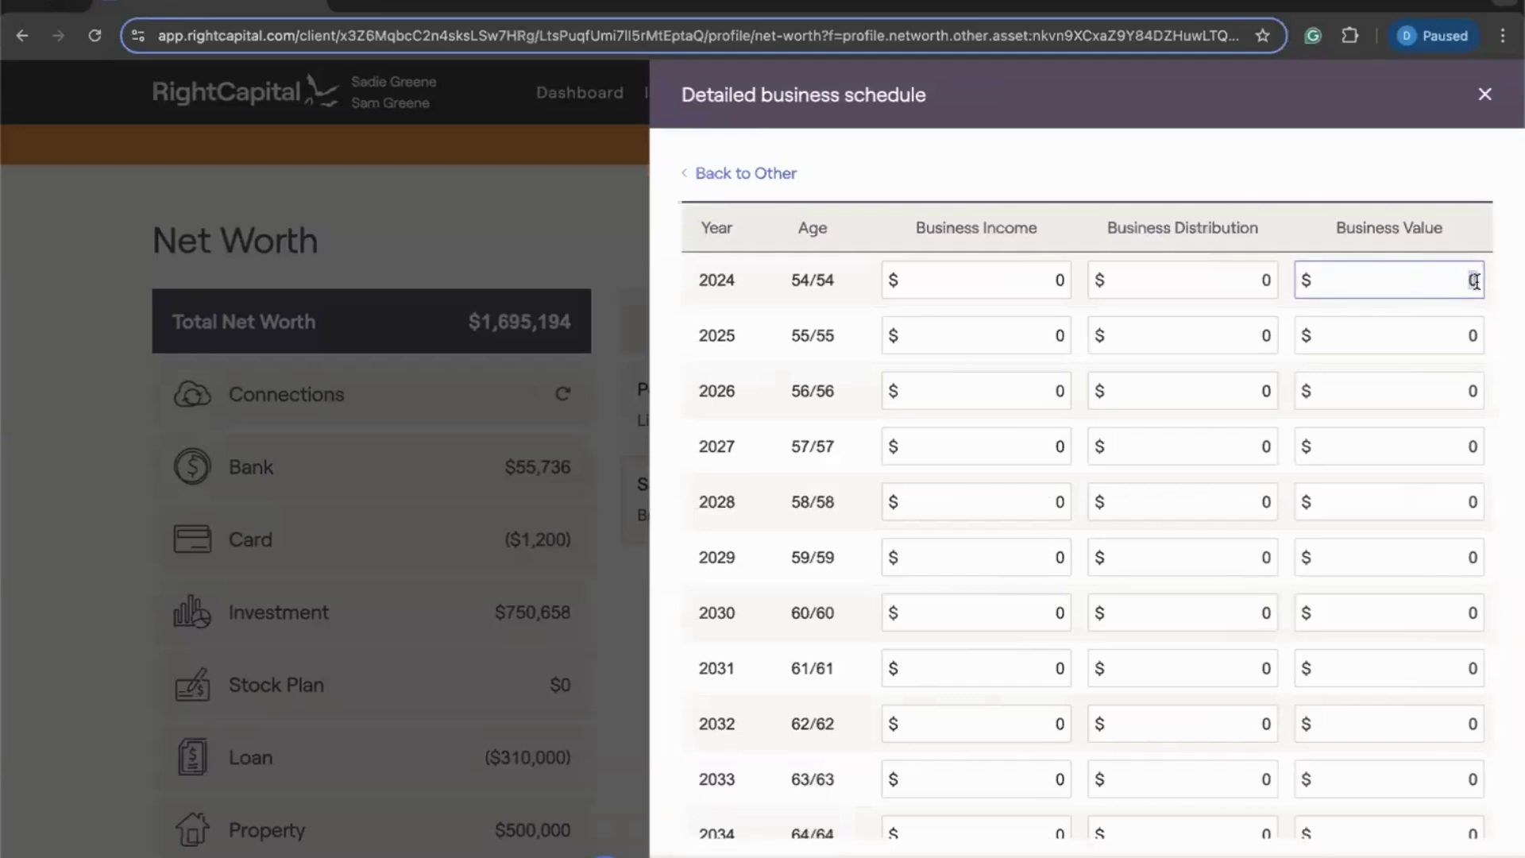
{"action": "type", "text": "600,000"}
{"action": "left_click", "coordinate": [1372, 282]}
{"action": "left_click", "coordinate": [1480, 614]}
{"action": "type", "text": "700,000"}
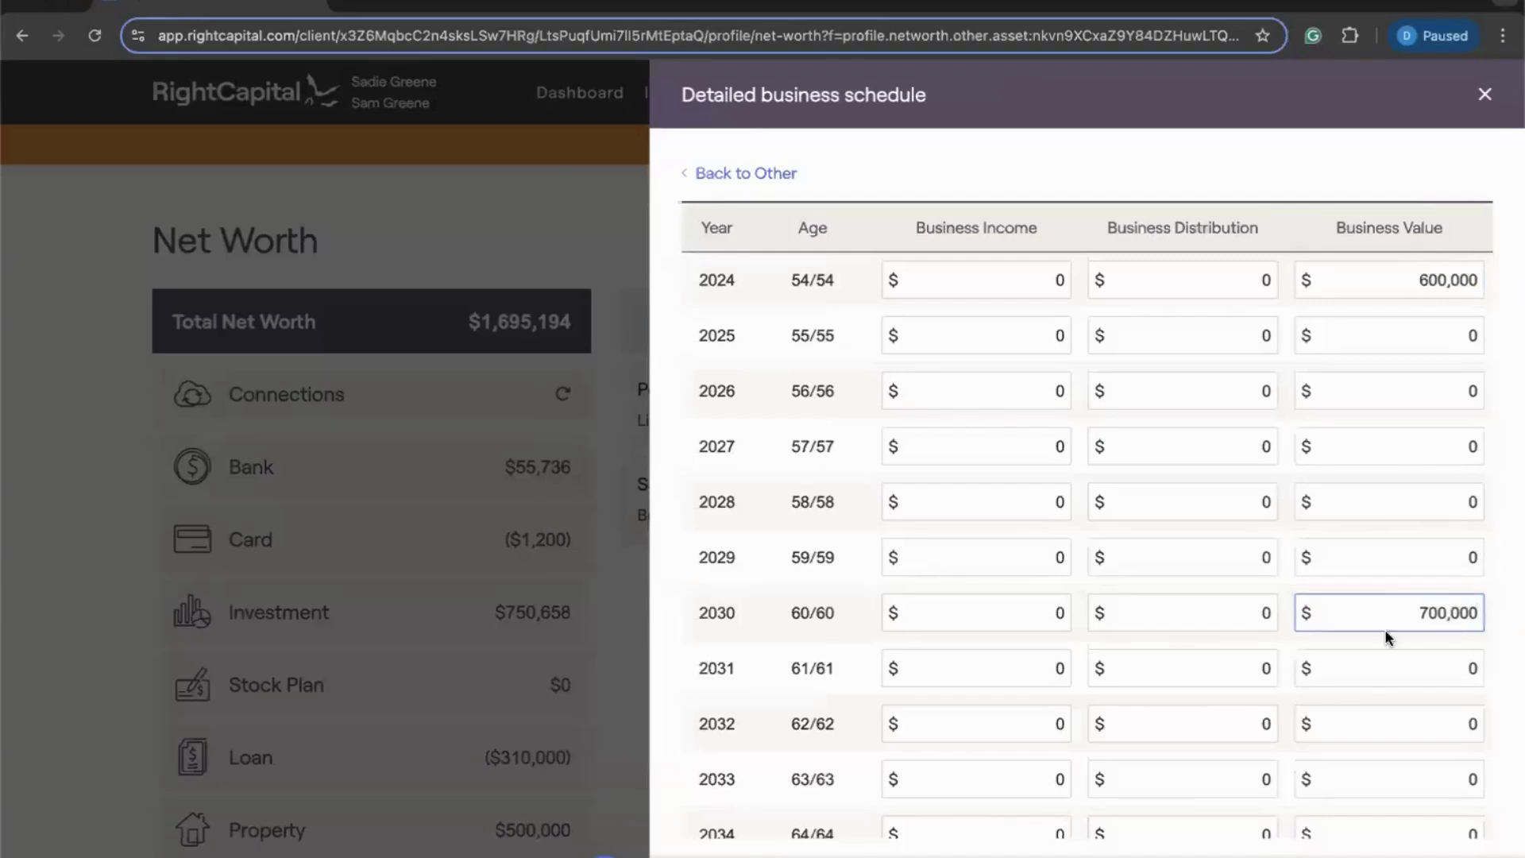
{"action": "right_click", "coordinate": [750, 819]}
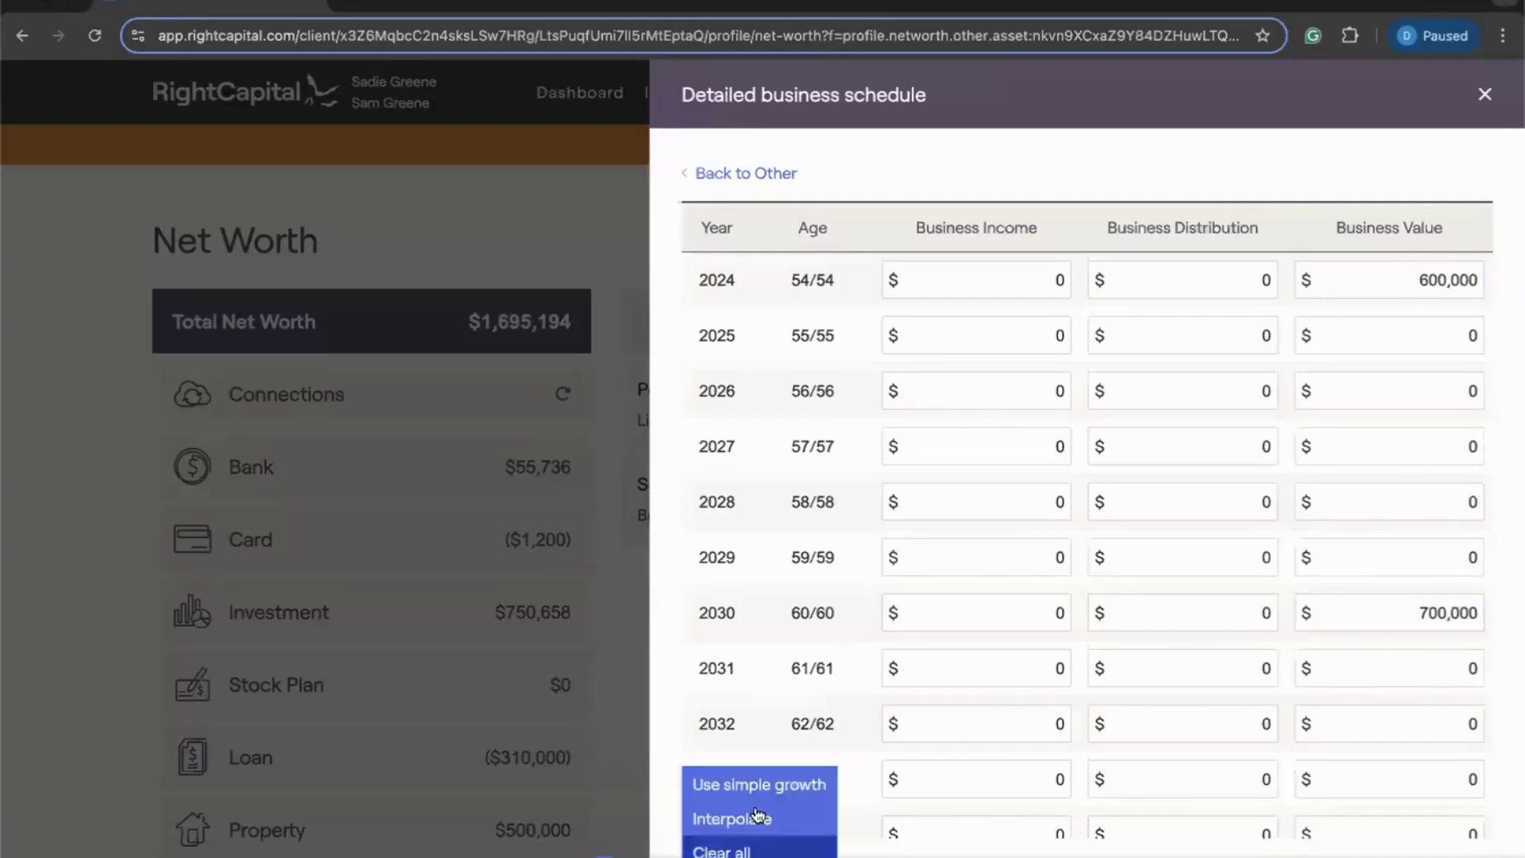
{"action": "left_click", "coordinate": [761, 818]}
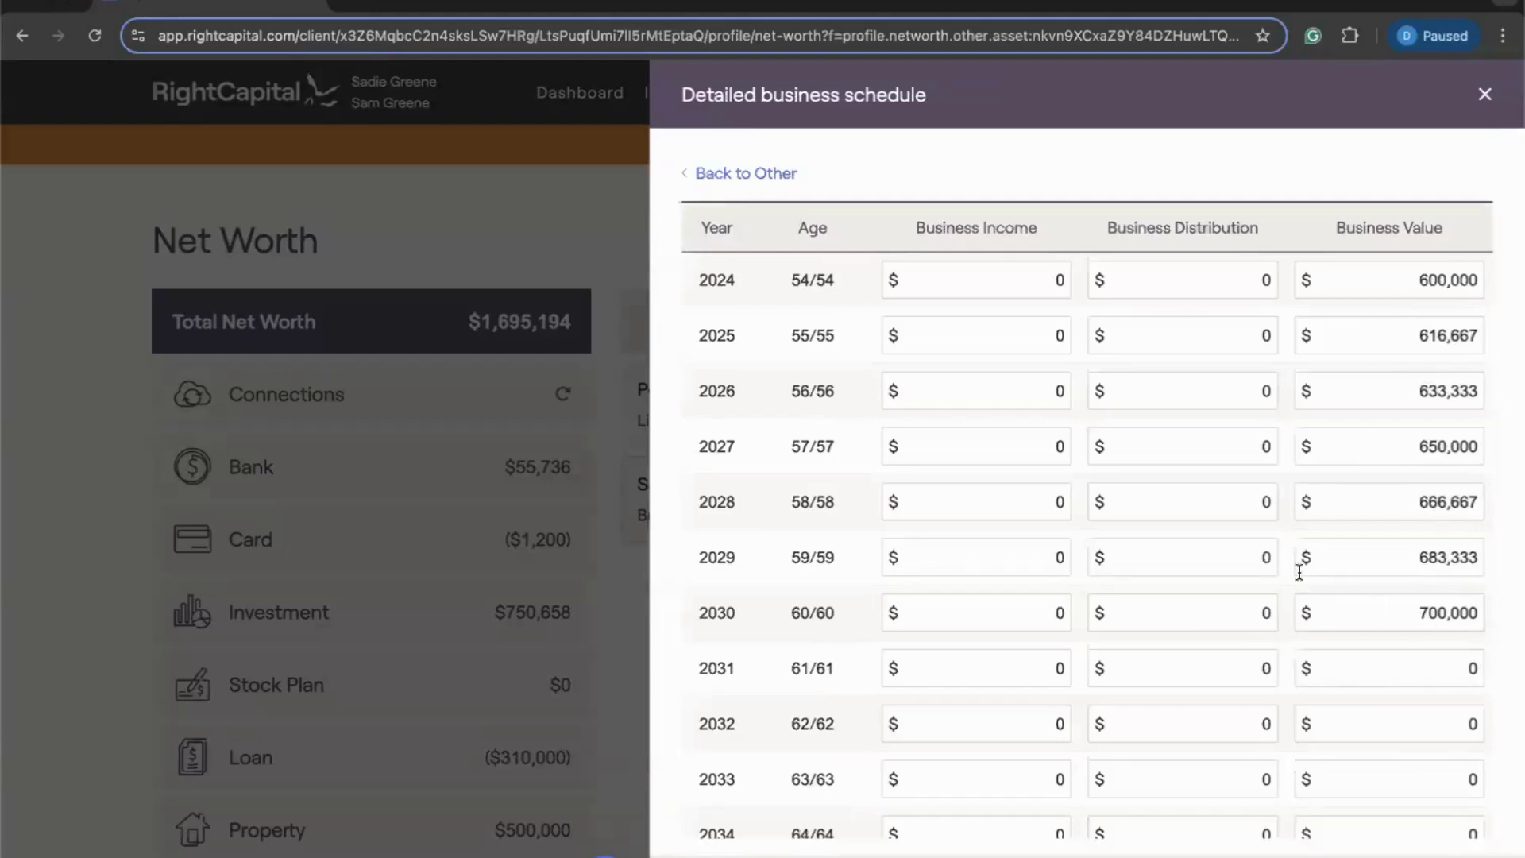
Step: Clear all interpolated entries from S&S Pizza's detailed business schedule and refill every year using simple growth
{"action": "scroll", "coordinate": [1301, 392], "scroll_direction": "down", "scroll_amount": 1}
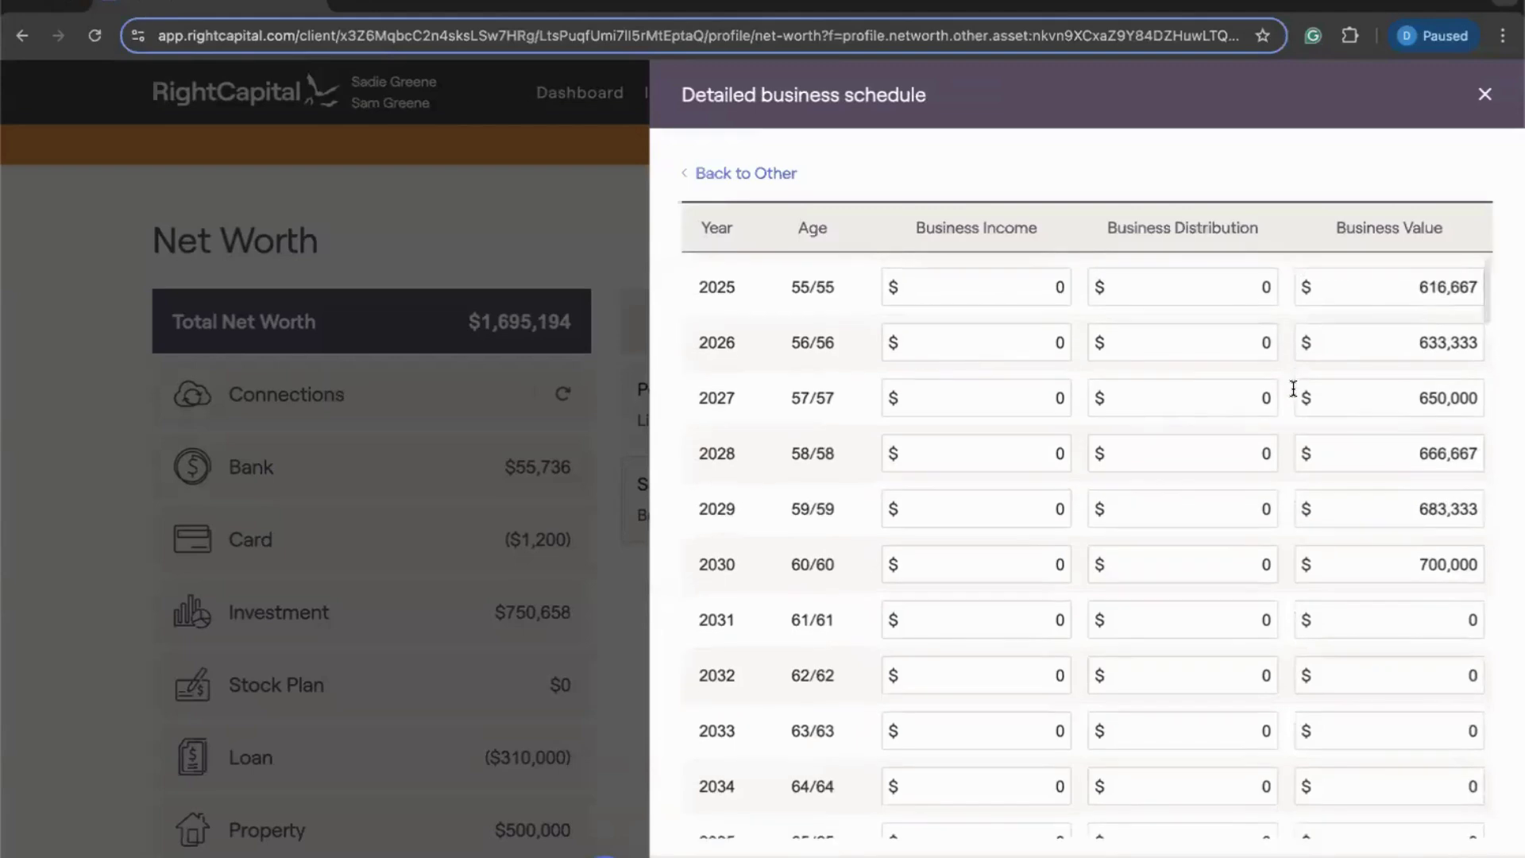
{"action": "scroll", "coordinate": [1269, 392], "scroll_direction": "up", "scroll_amount": 1}
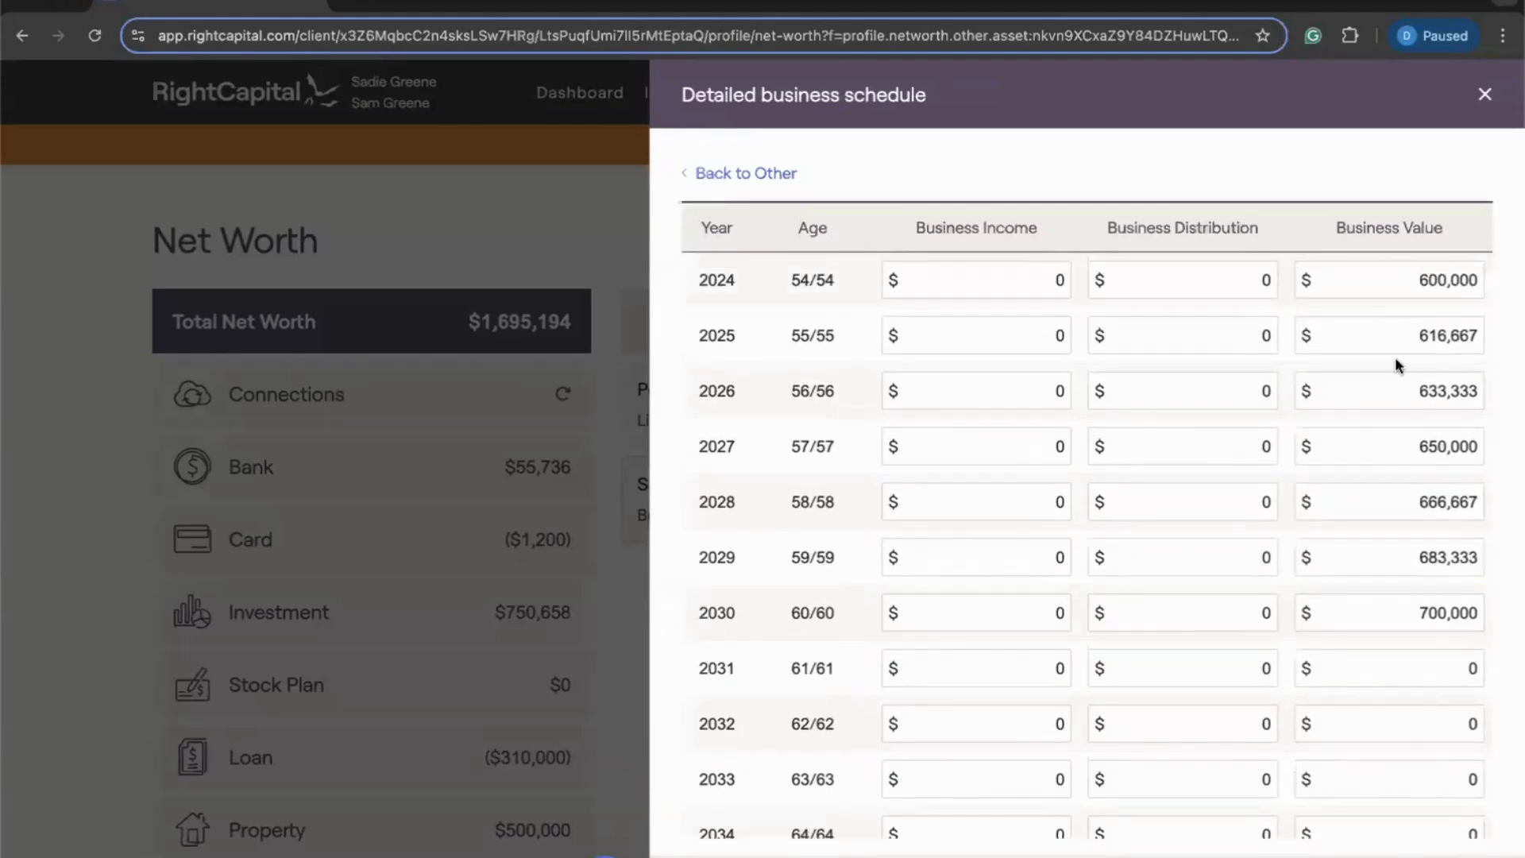
{"action": "right_click", "coordinate": [826, 806]}
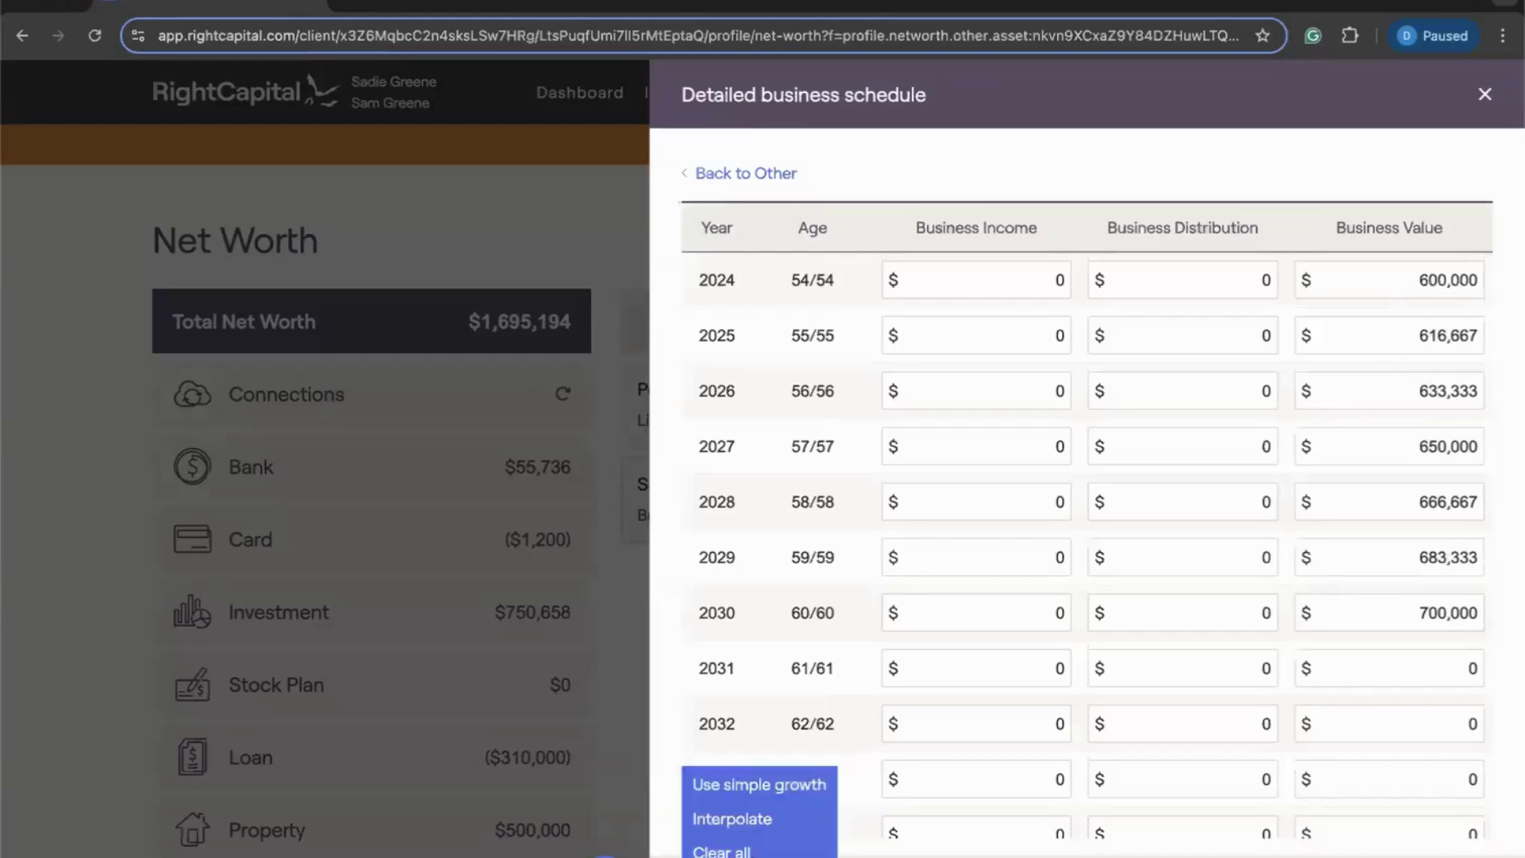
{"action": "left_click", "coordinate": [703, 845]}
{"action": "right_click", "coordinate": [775, 794]}
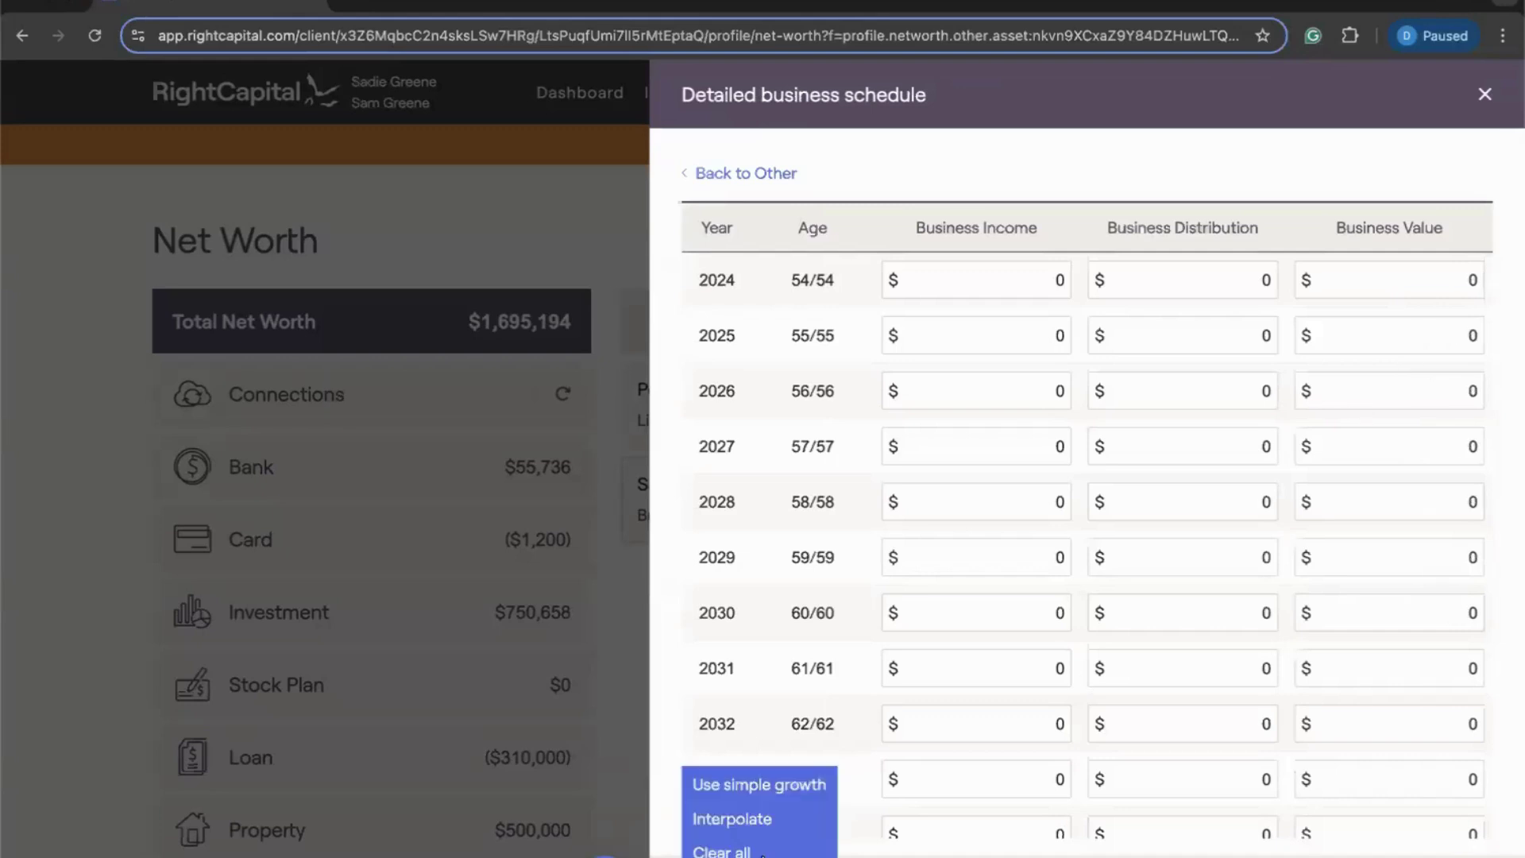
{"action": "left_click", "coordinate": [759, 785]}
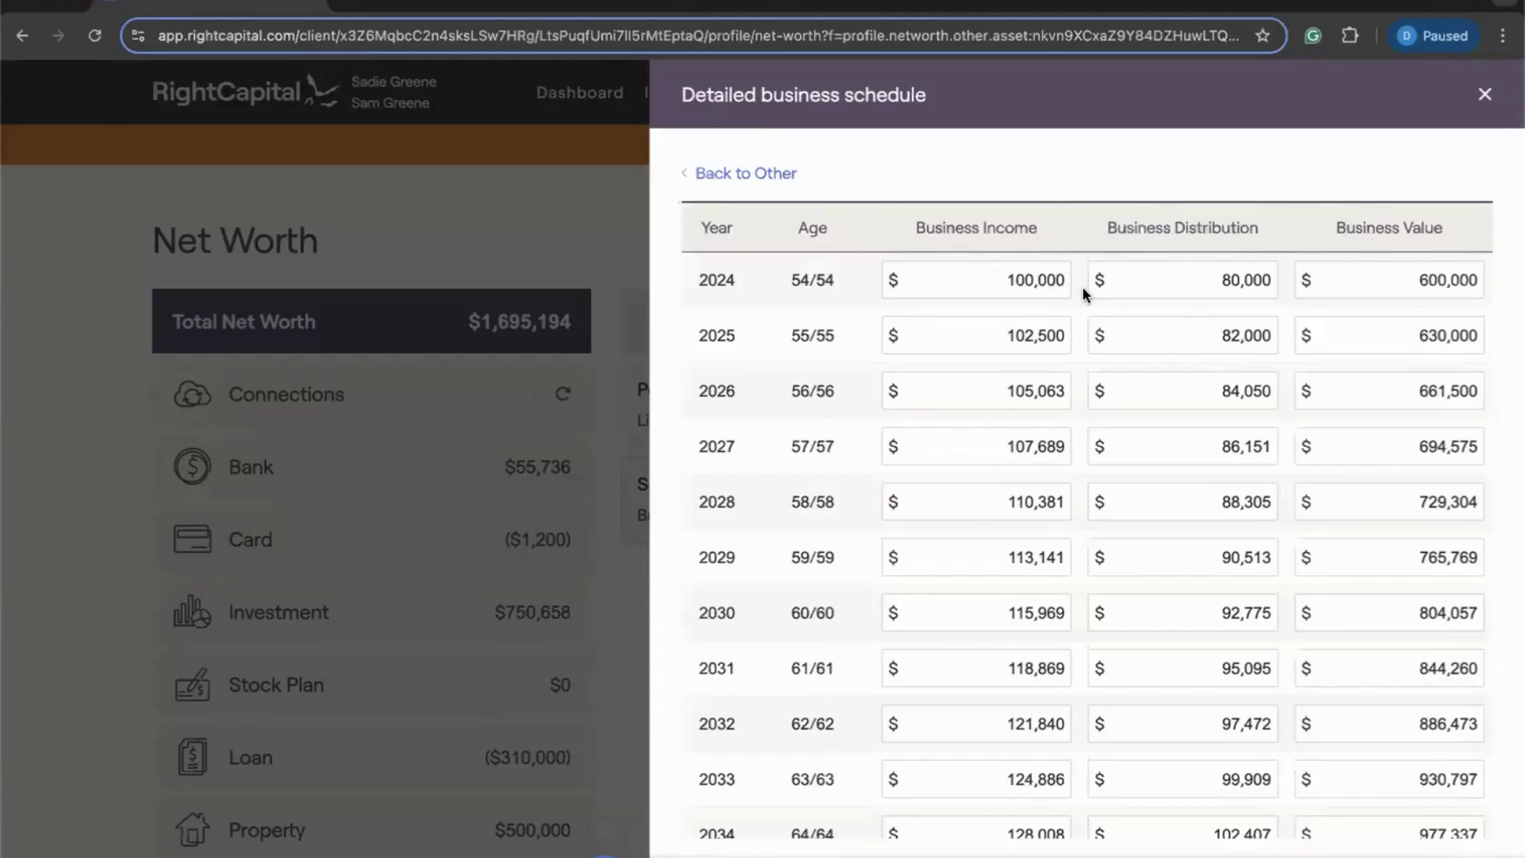
Step: Check the refilled income, distribution and value projections through 2045, save the schedule and return to S&S Pizza's details
{"action": "scroll", "coordinate": [1102, 352], "scroll_direction": "down", "scroll_amount": 5}
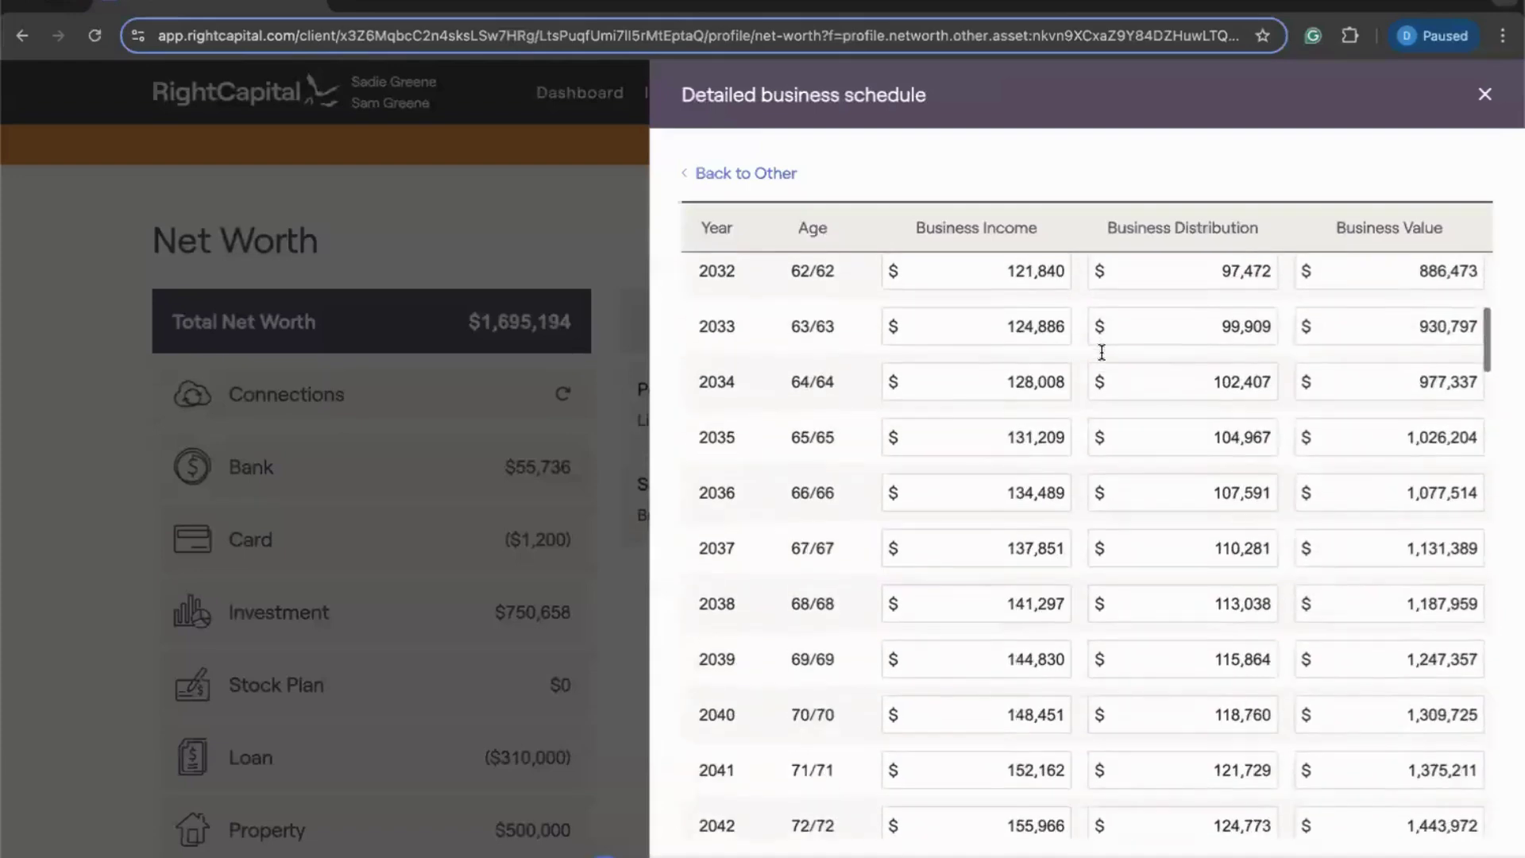
{"action": "scroll", "coordinate": [1075, 381], "scroll_direction": "down", "scroll_amount": 2}
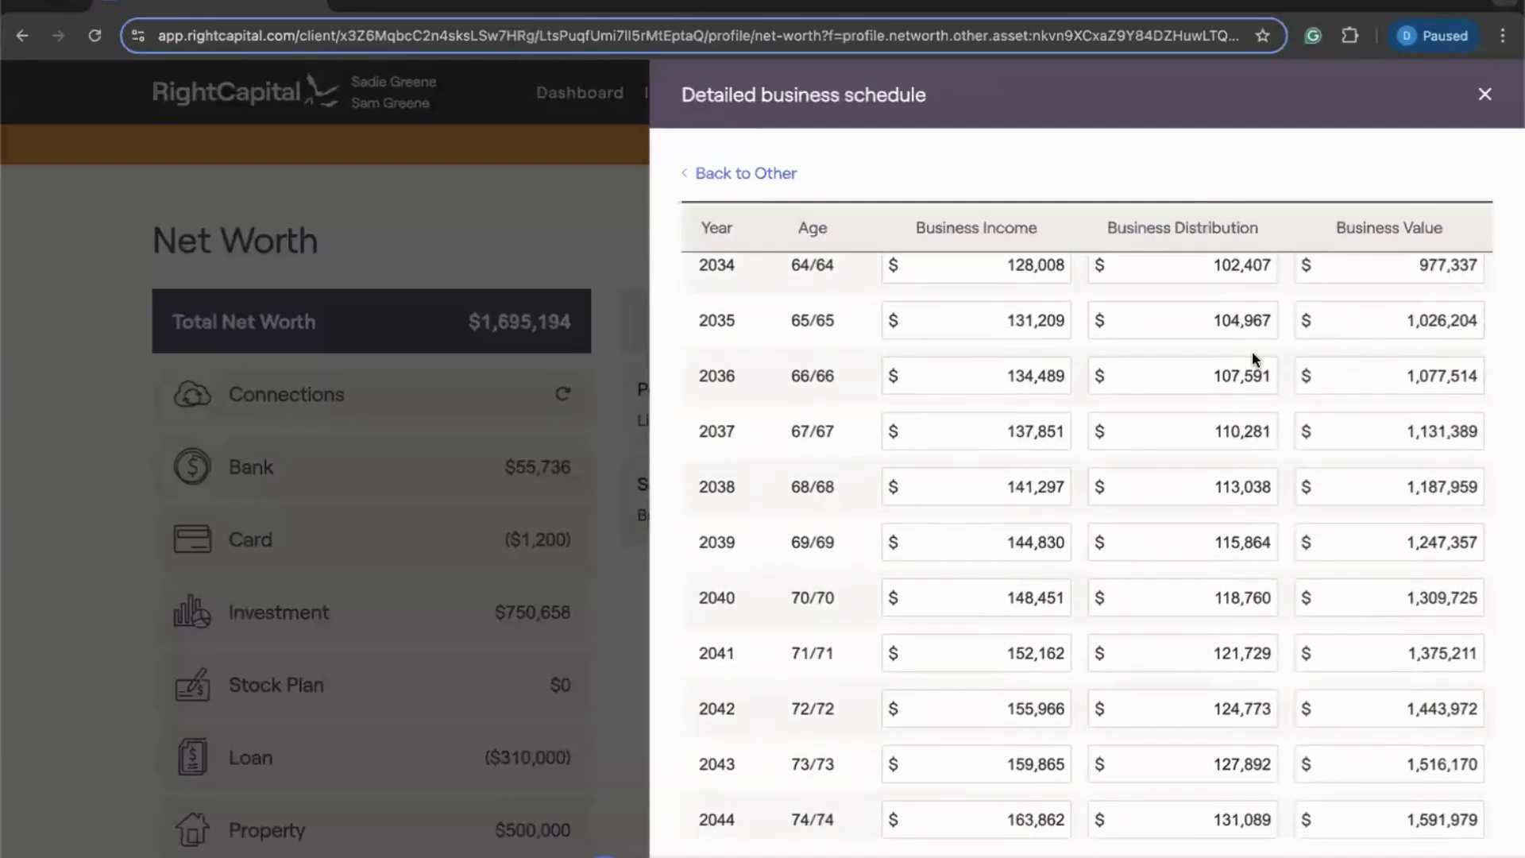
{"action": "scroll", "coordinate": [1253, 353], "scroll_direction": "down", "scroll_amount": 1}
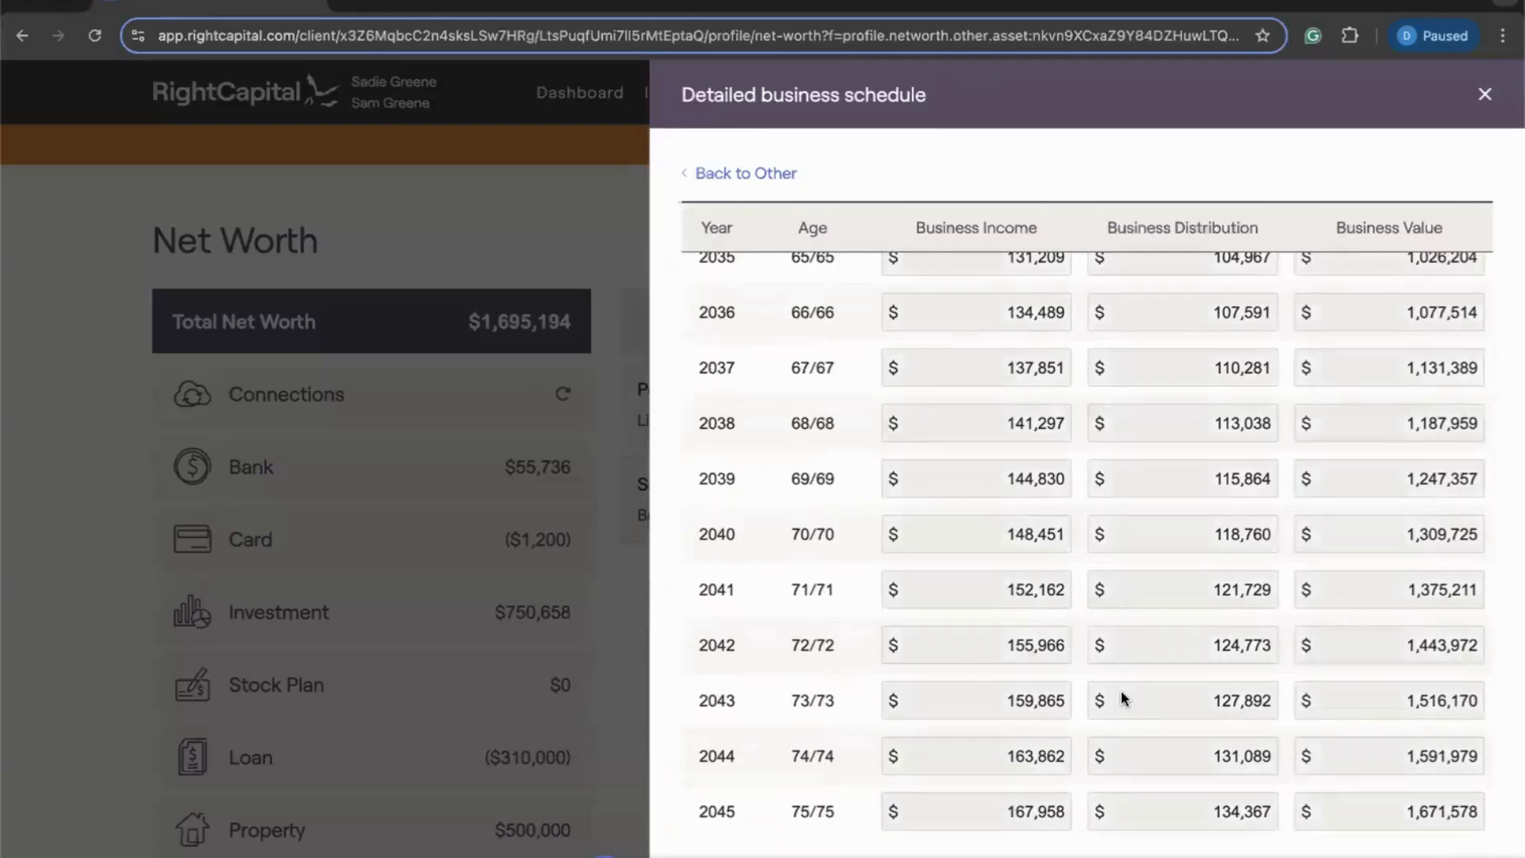
{"action": "key", "text": "Escape"}
{"action": "left_click", "coordinate": [1013, 524]}
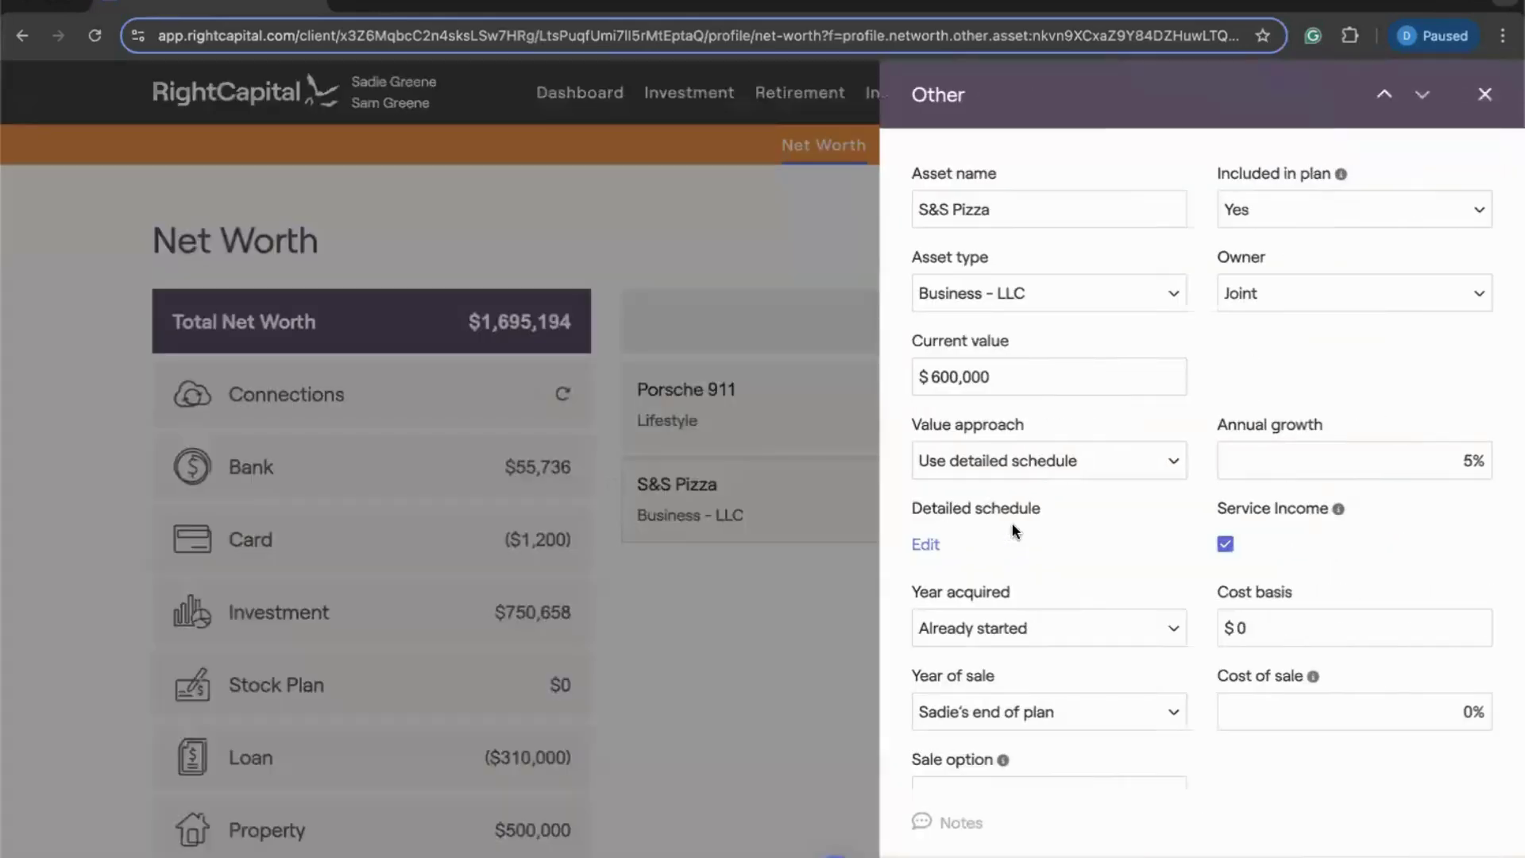
Step: Set S&S Pizza's value approach to Simple growth
{"action": "scroll", "coordinate": [1012, 522], "scroll_direction": "down", "scroll_amount": 1}
{"action": "left_click", "coordinate": [1043, 421]}
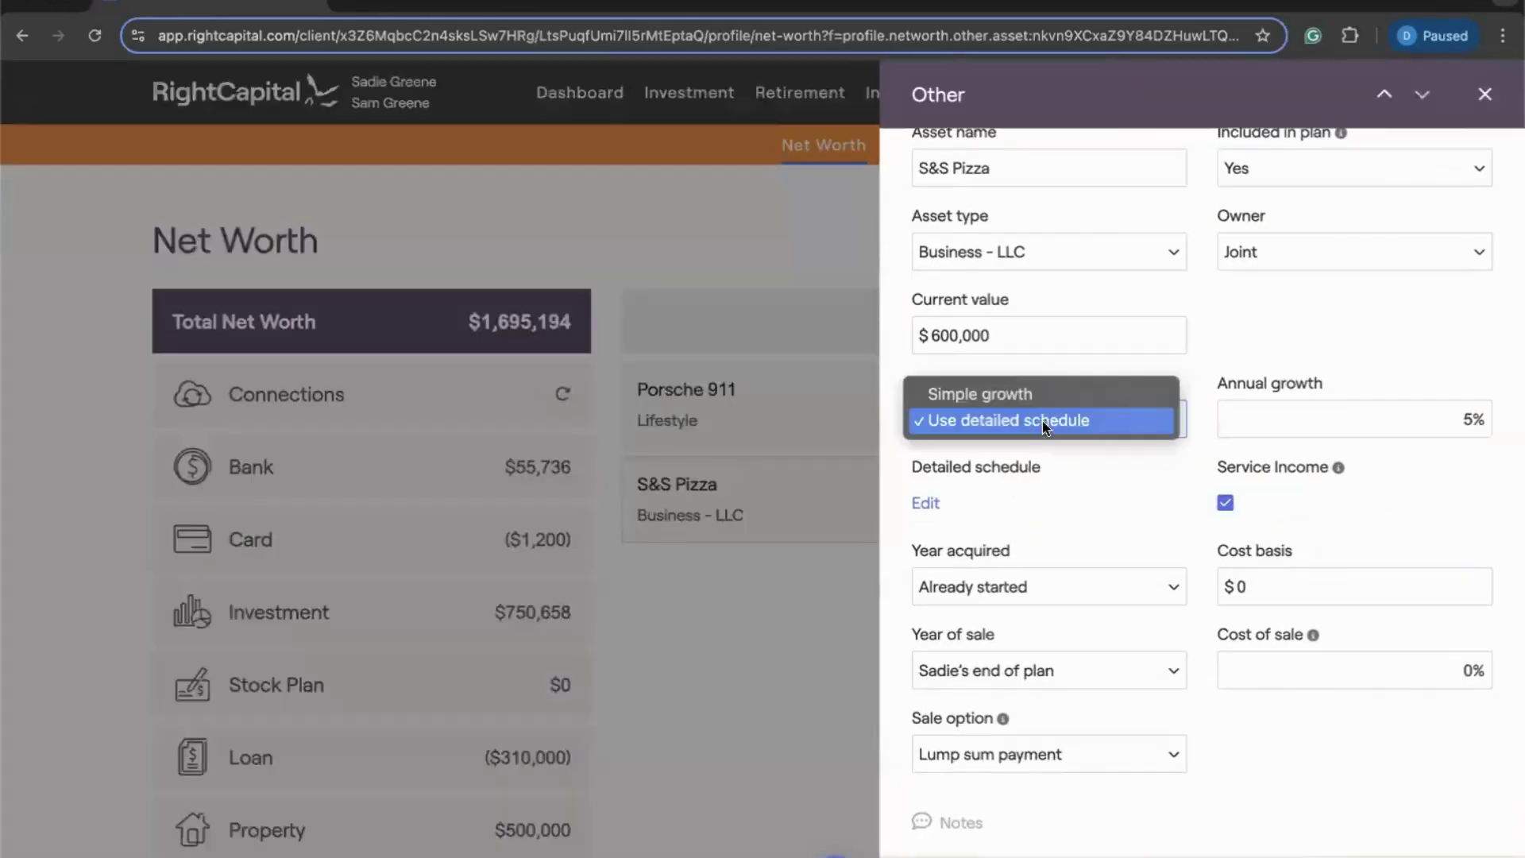
{"action": "left_click", "coordinate": [1031, 398]}
{"action": "left_click", "coordinate": [1096, 463]}
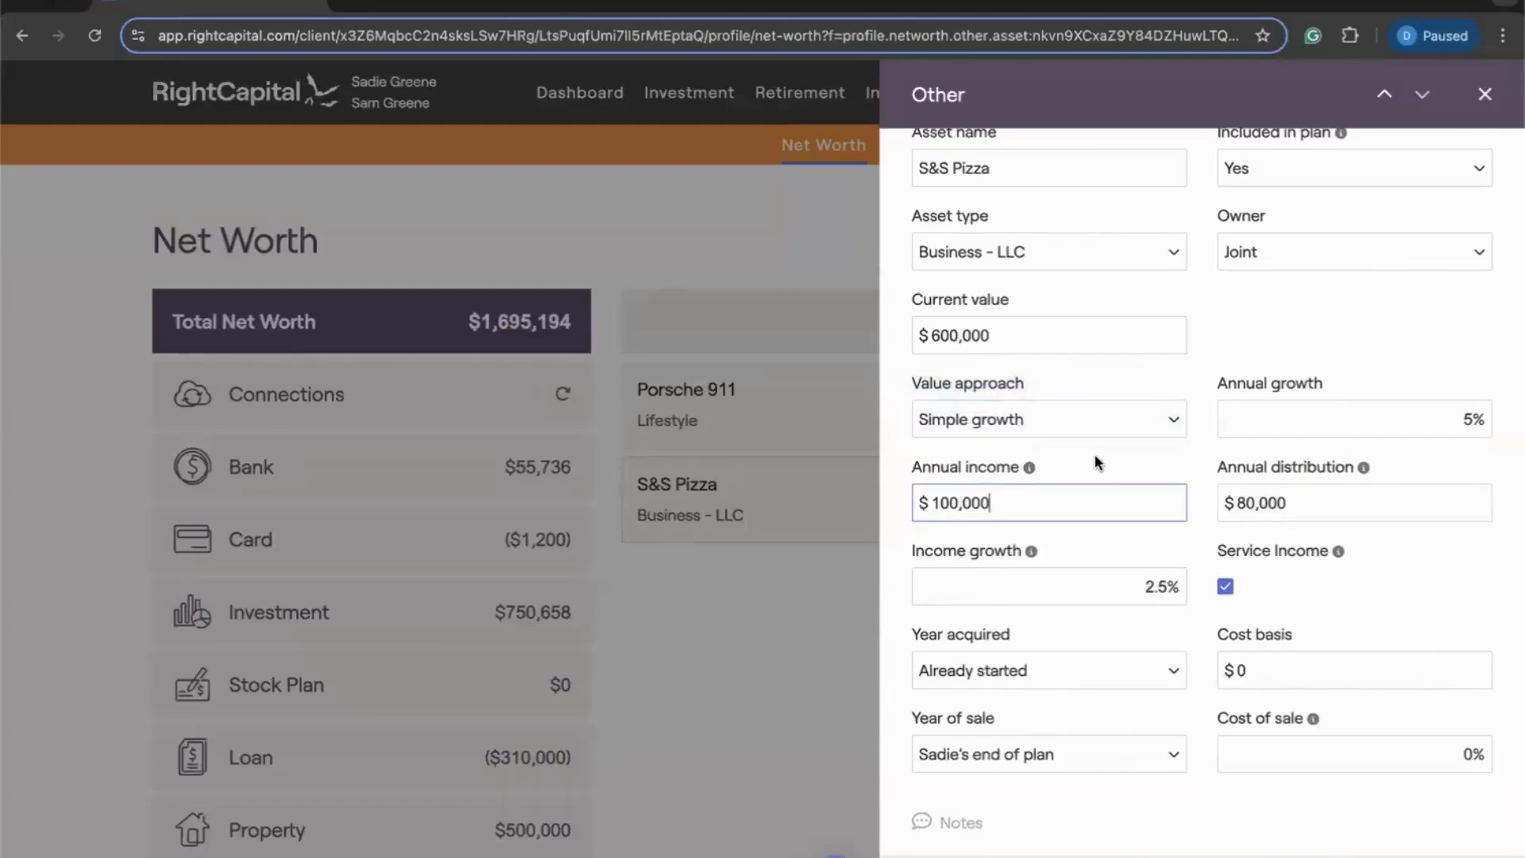
{"action": "scroll", "coordinate": [1095, 461], "scroll_direction": "down", "scroll_amount": 1}
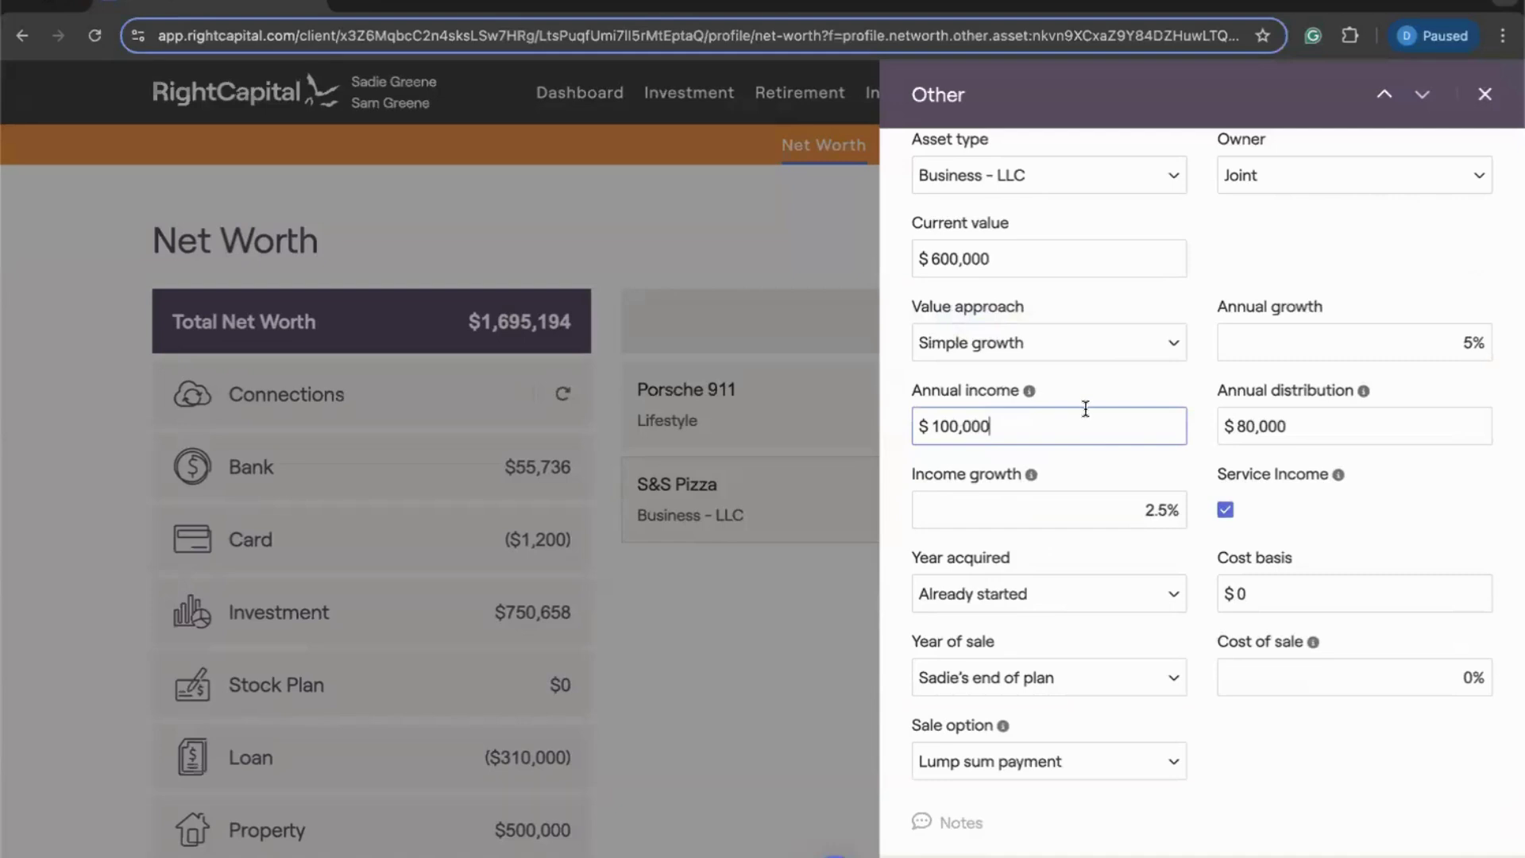
{"action": "left_click", "coordinate": [1090, 354]}
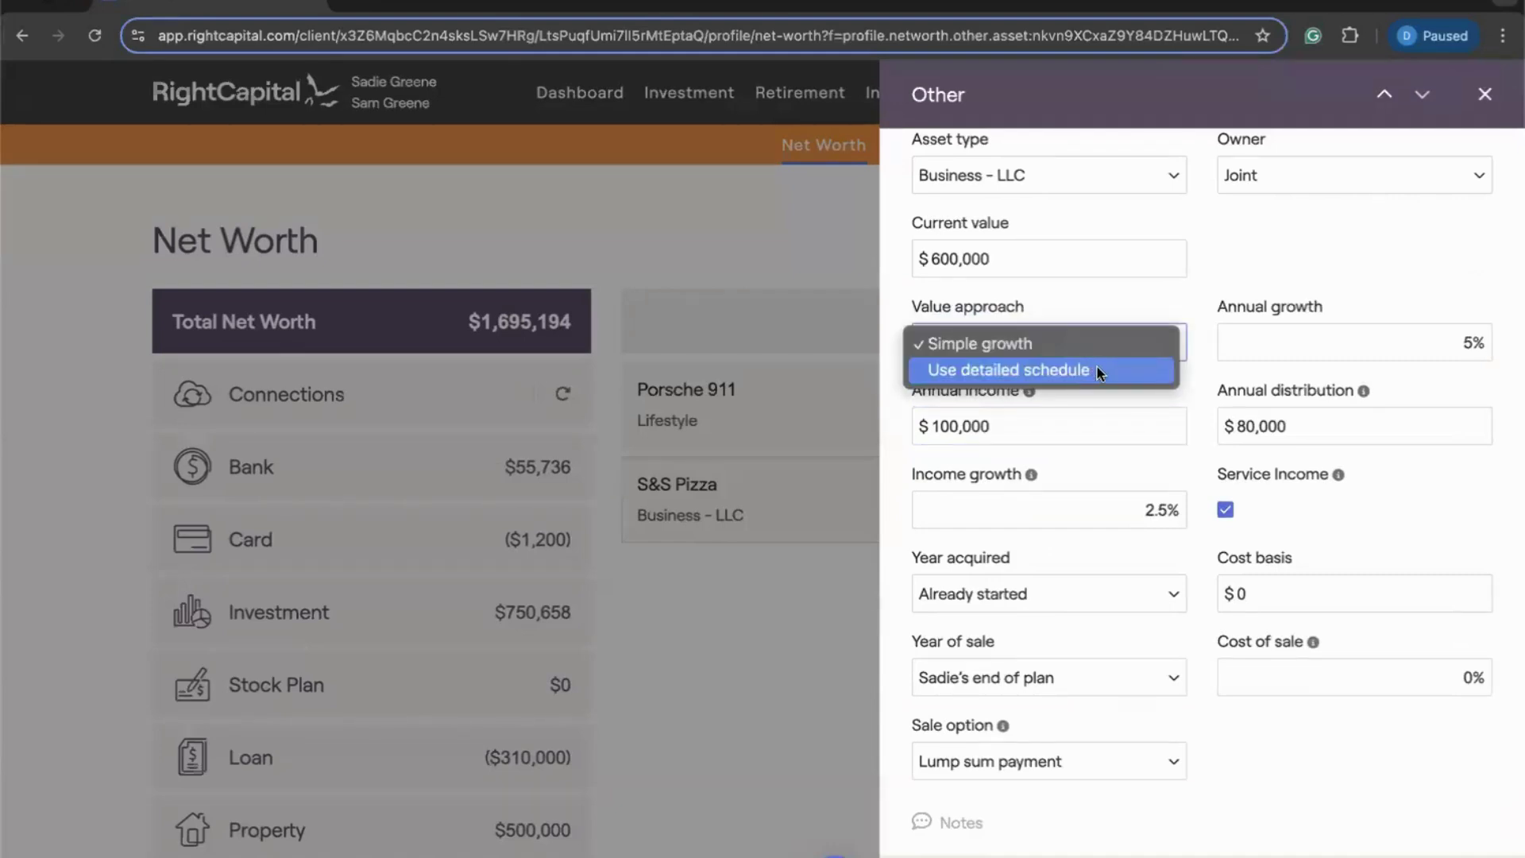
{"action": "left_click", "coordinate": [1118, 415]}
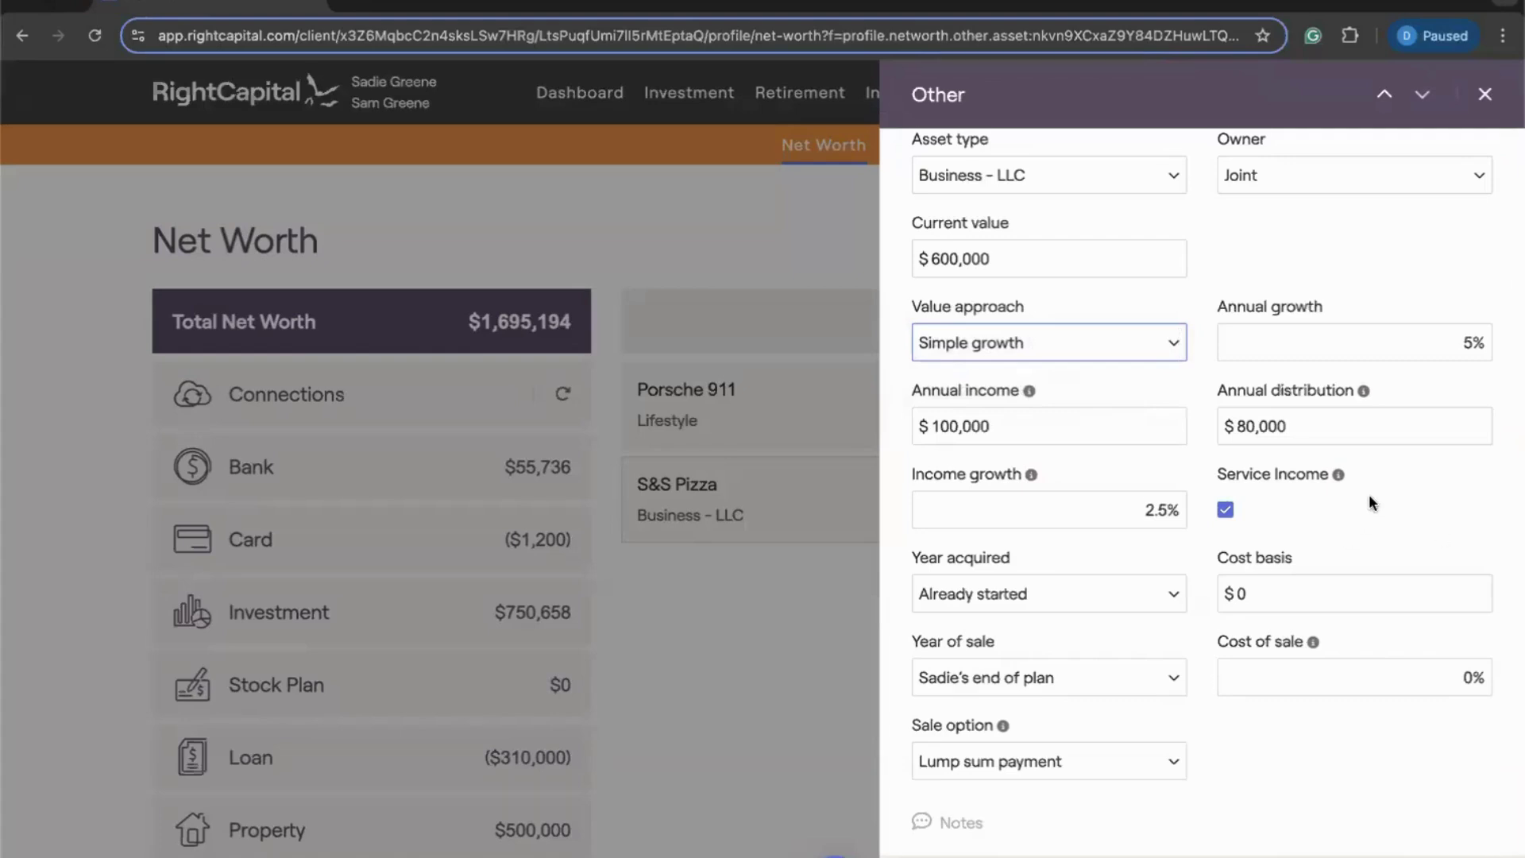
Step: Set S&S Pizza's cost basis to $400,000
{"action": "scroll", "coordinate": [1370, 500], "scroll_direction": "down", "scroll_amount": 1}
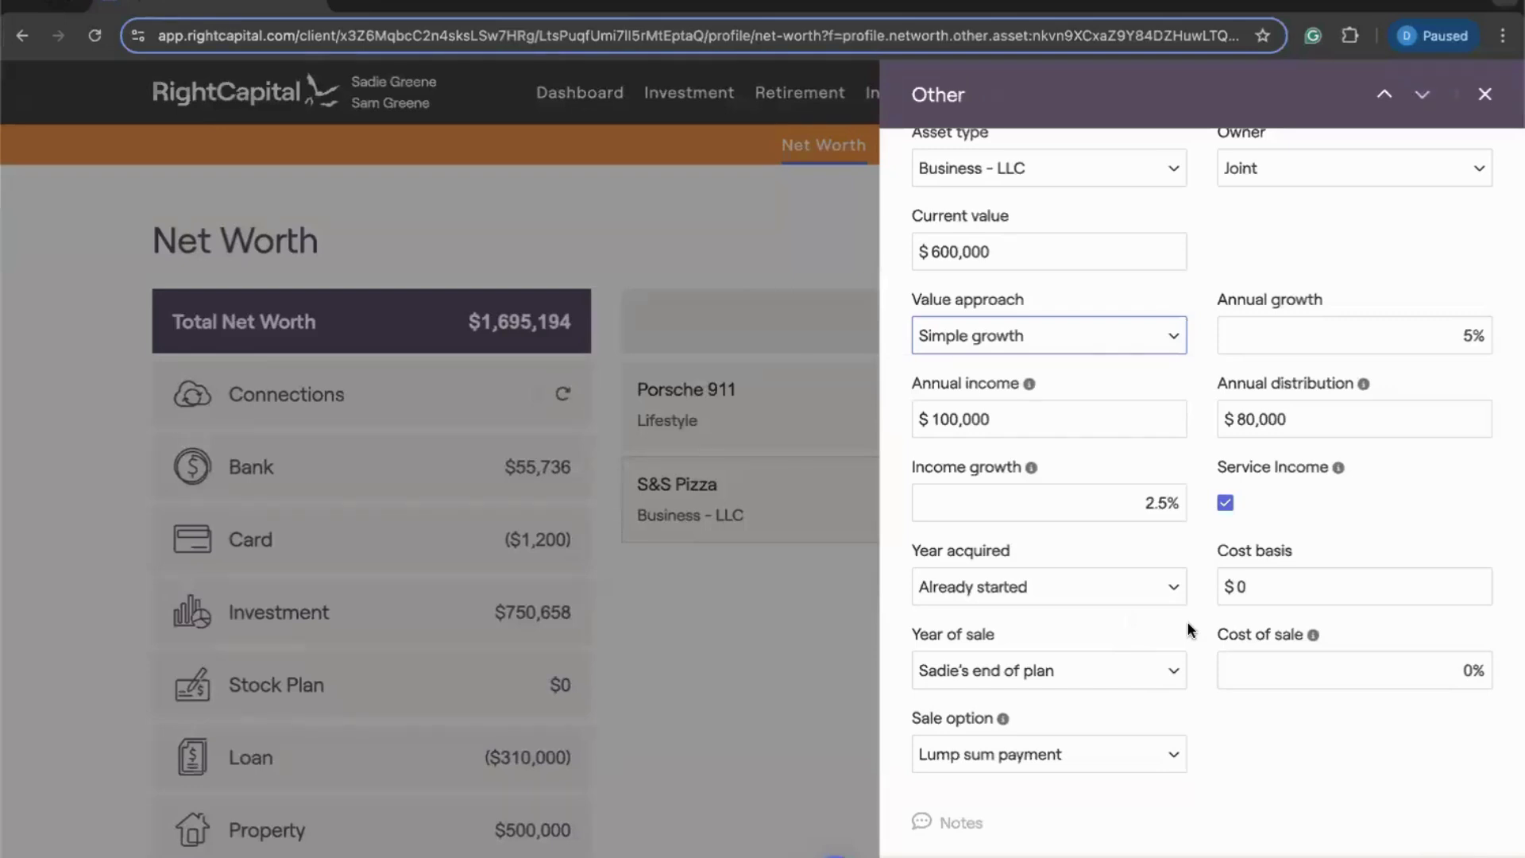
{"action": "left_click", "coordinate": [1263, 593]}
{"action": "key", "text": "BackSpace"}
{"action": "type", "text": "400,000"}
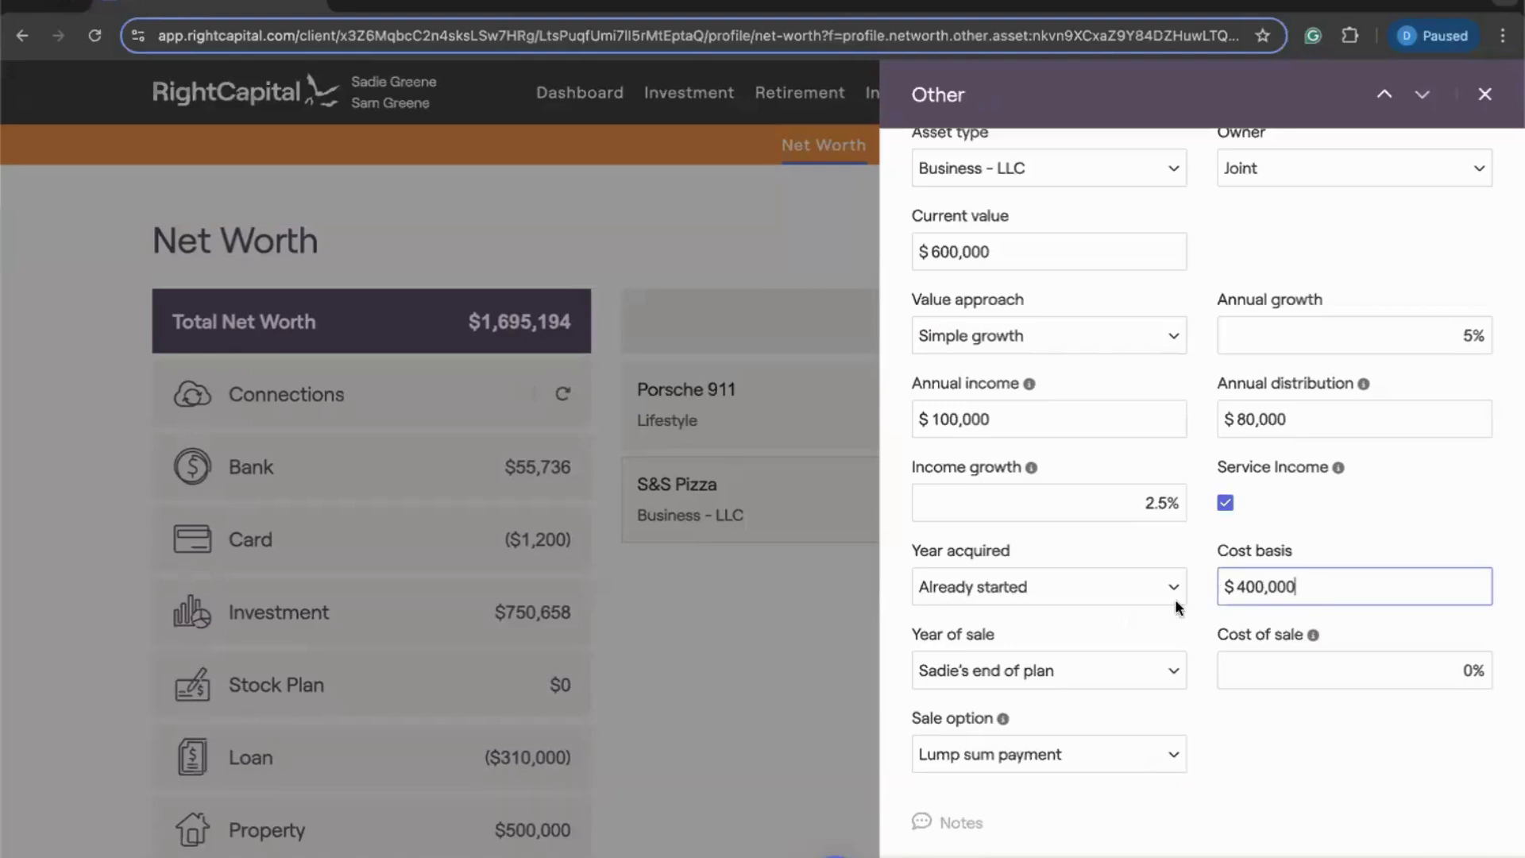
Step: Try End of both plans as S&S Pizza's year of sale and switch back to the first client's end of plan
{"action": "left_click", "coordinate": [1098, 684]}
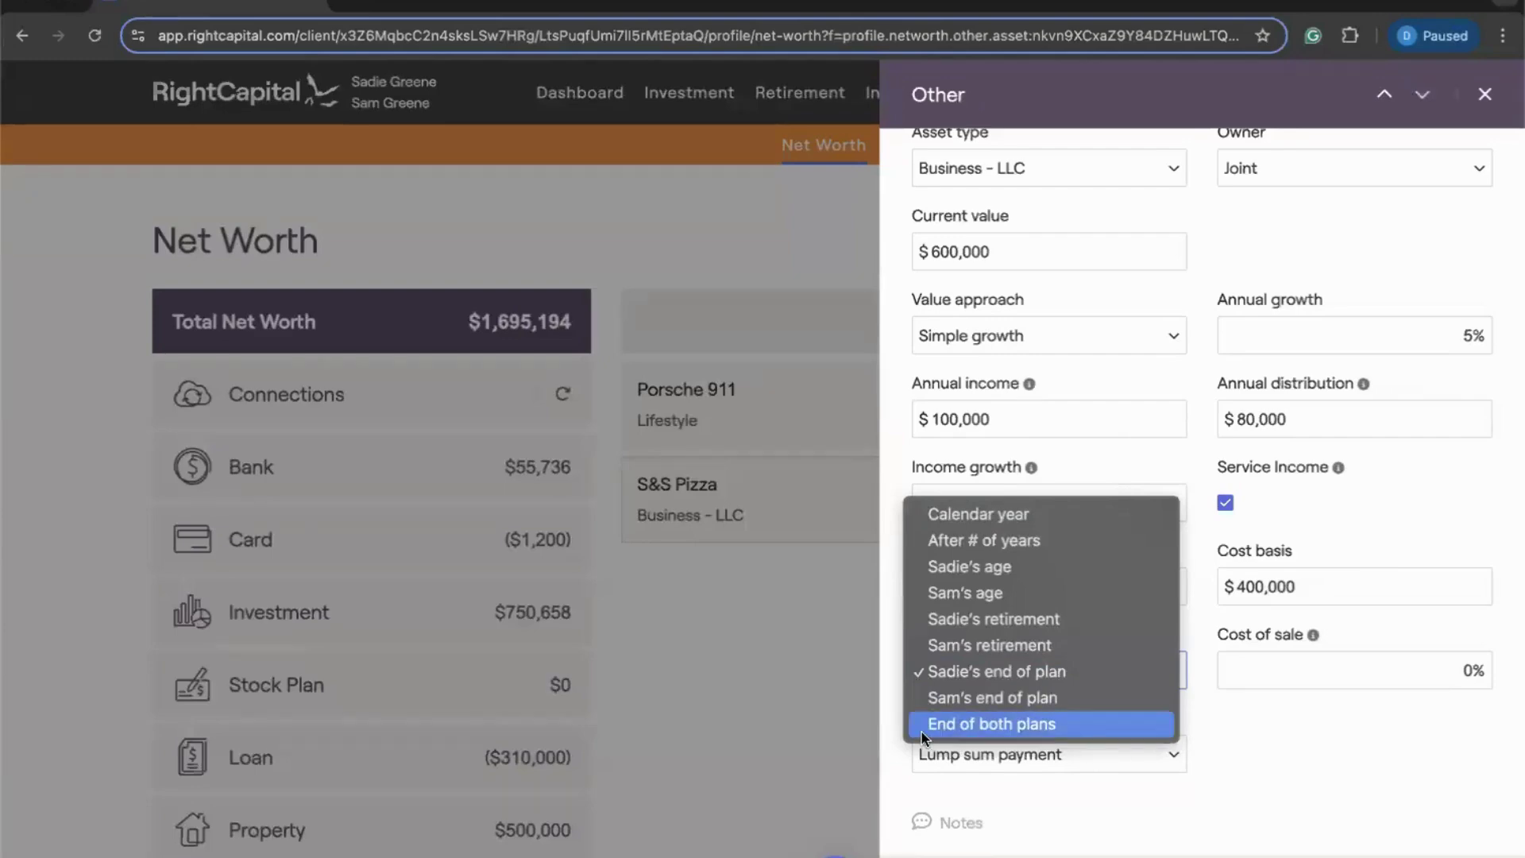
{"action": "left_click", "coordinate": [1192, 729]}
{"action": "key", "text": "Down"}
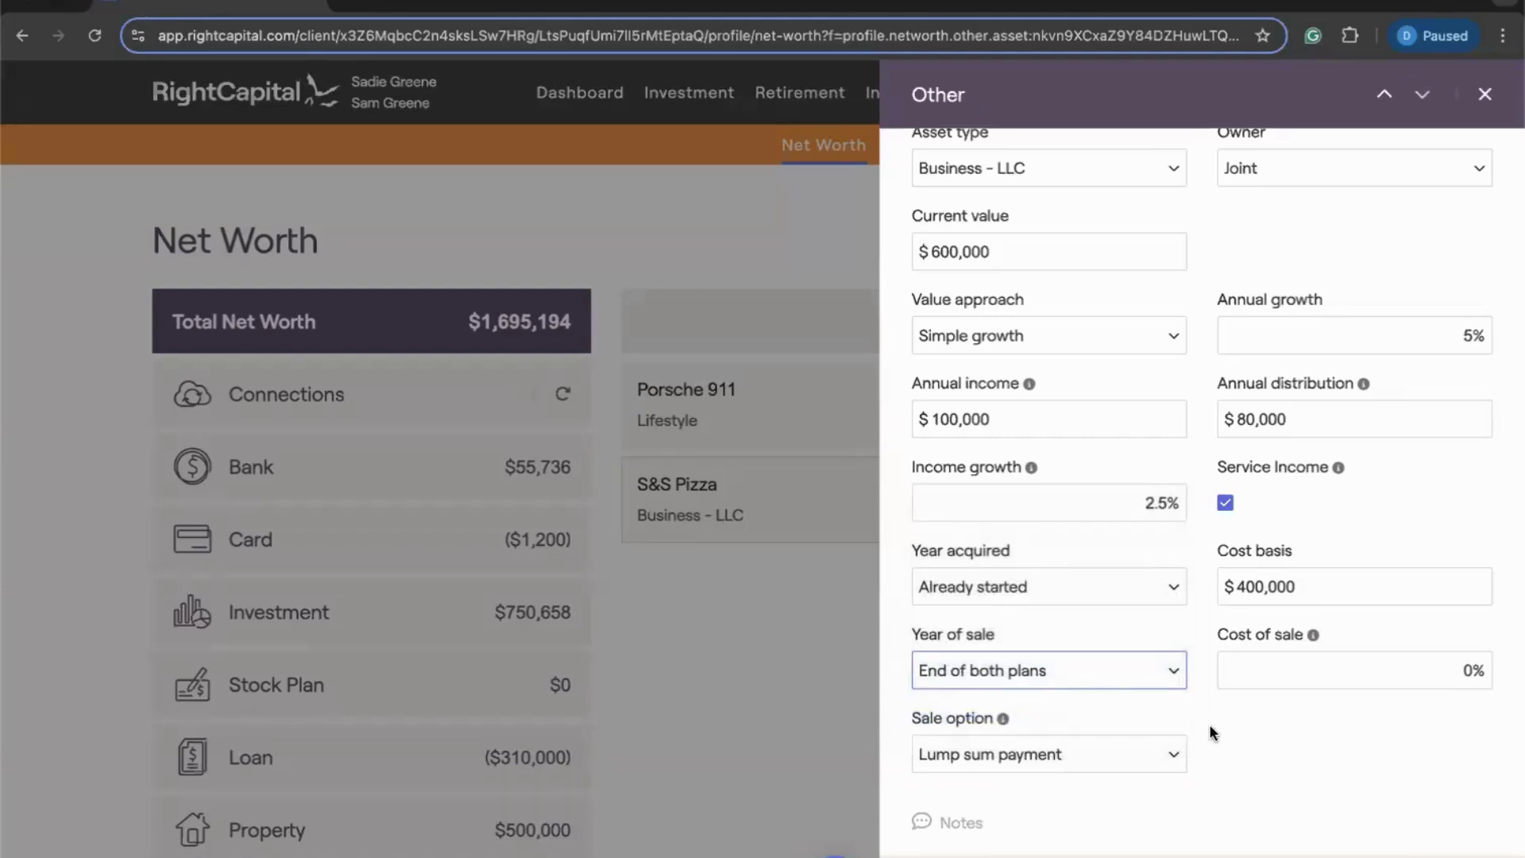
{"action": "left_click", "coordinate": [1117, 675]}
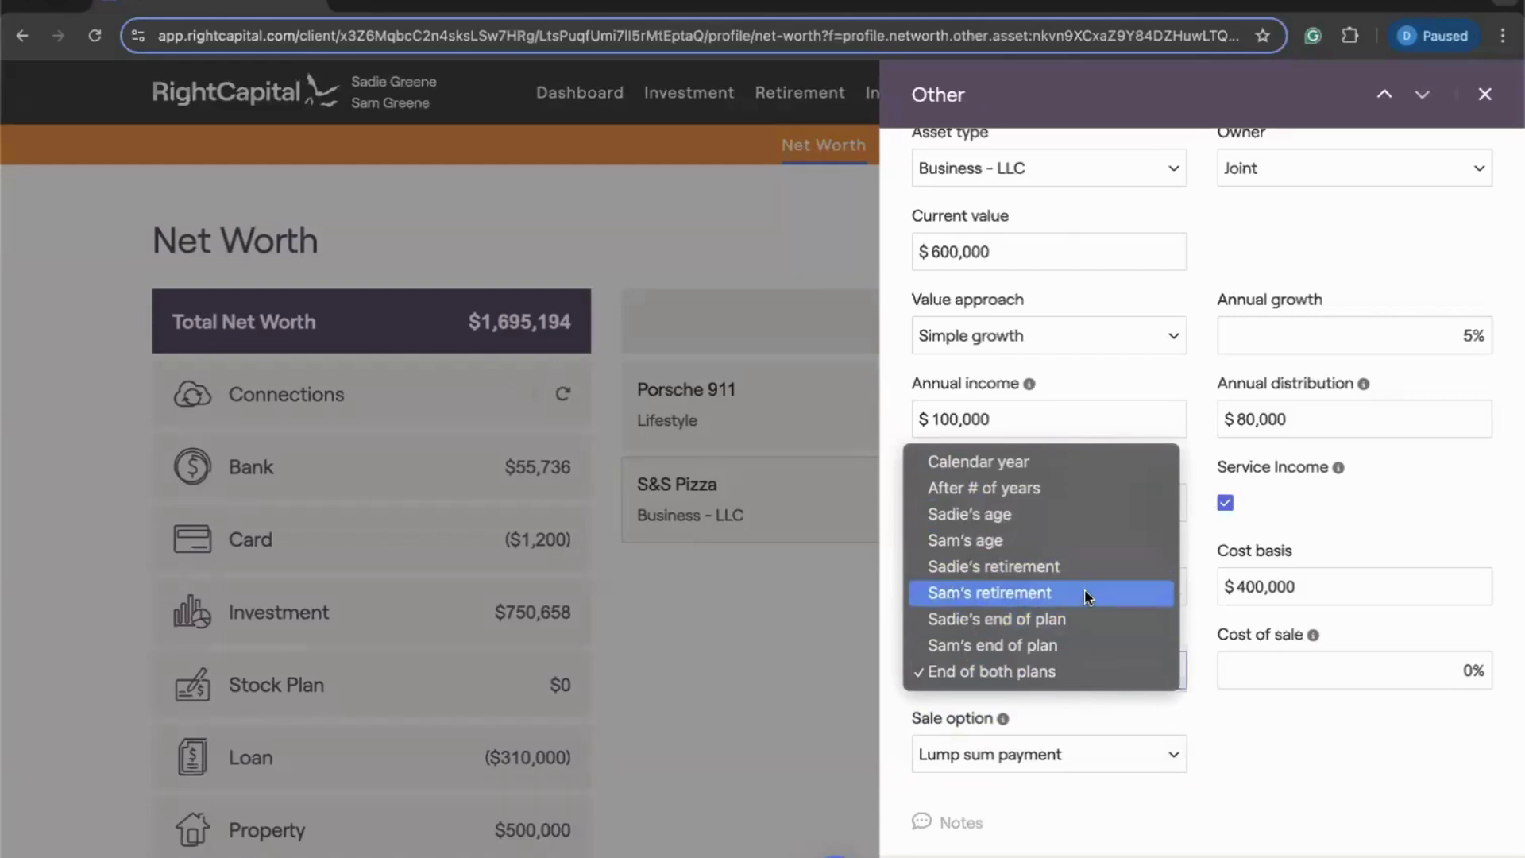
{"action": "left_click", "coordinate": [1086, 619]}
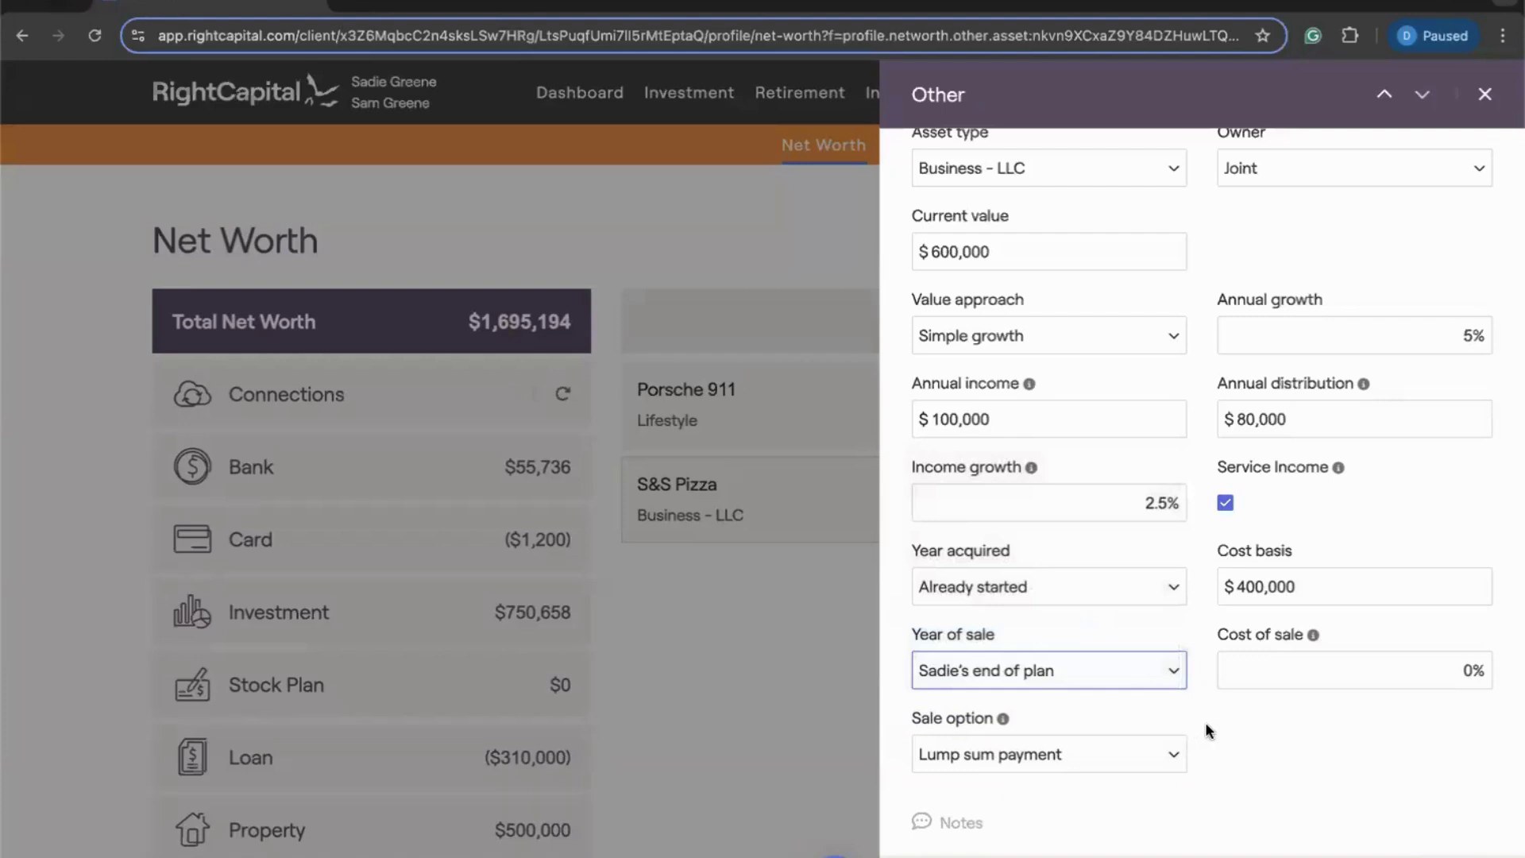
Step: Set S&S Pizza's year of sale to the first client's retirement and look up the explanation of the cost of sale
{"action": "left_click", "coordinate": [1136, 663]}
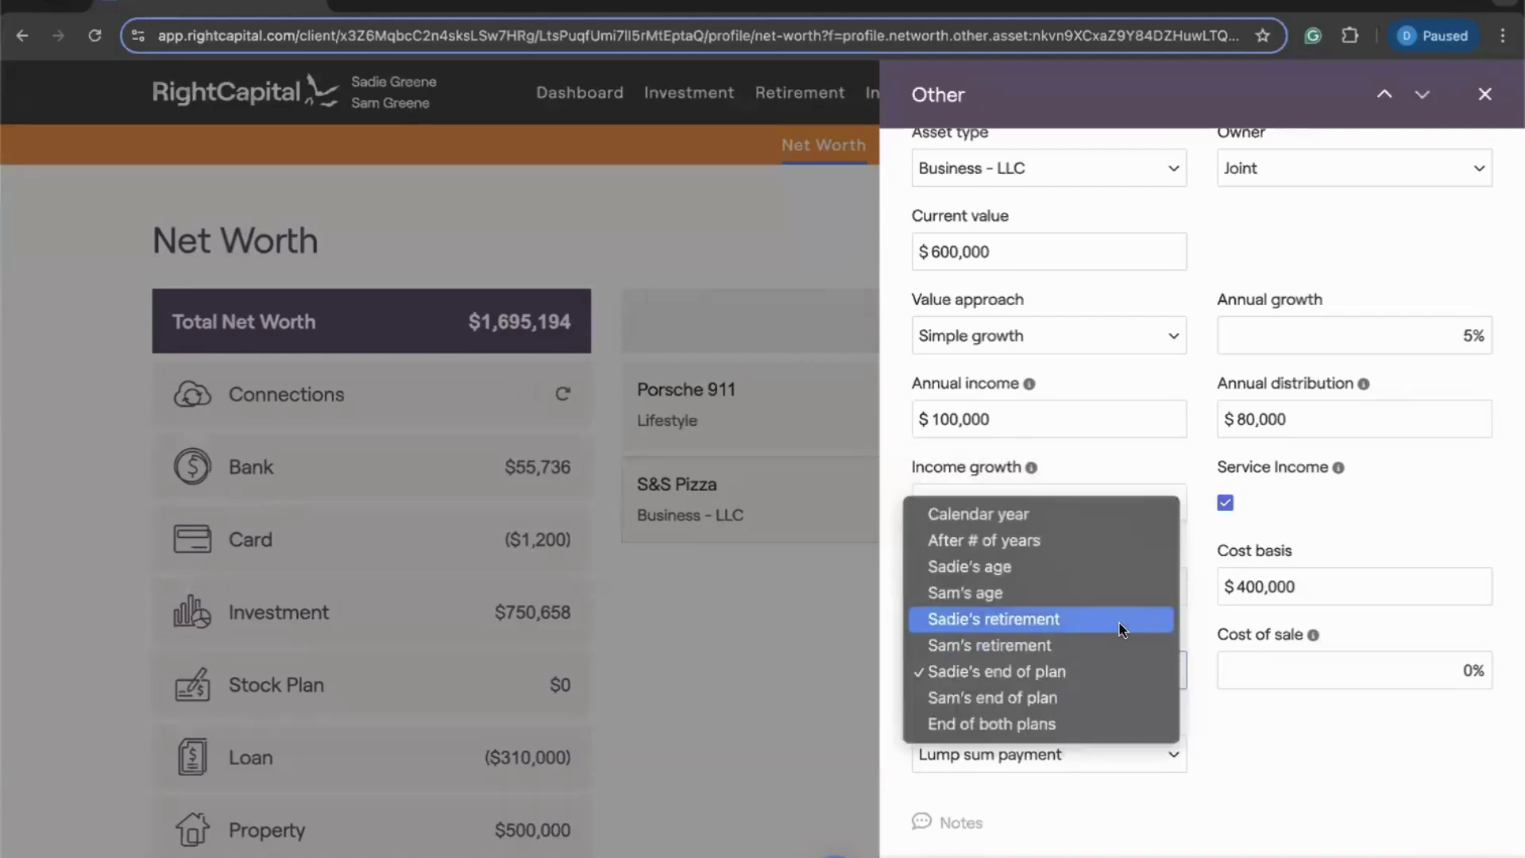
{"action": "left_click", "coordinate": [1118, 622]}
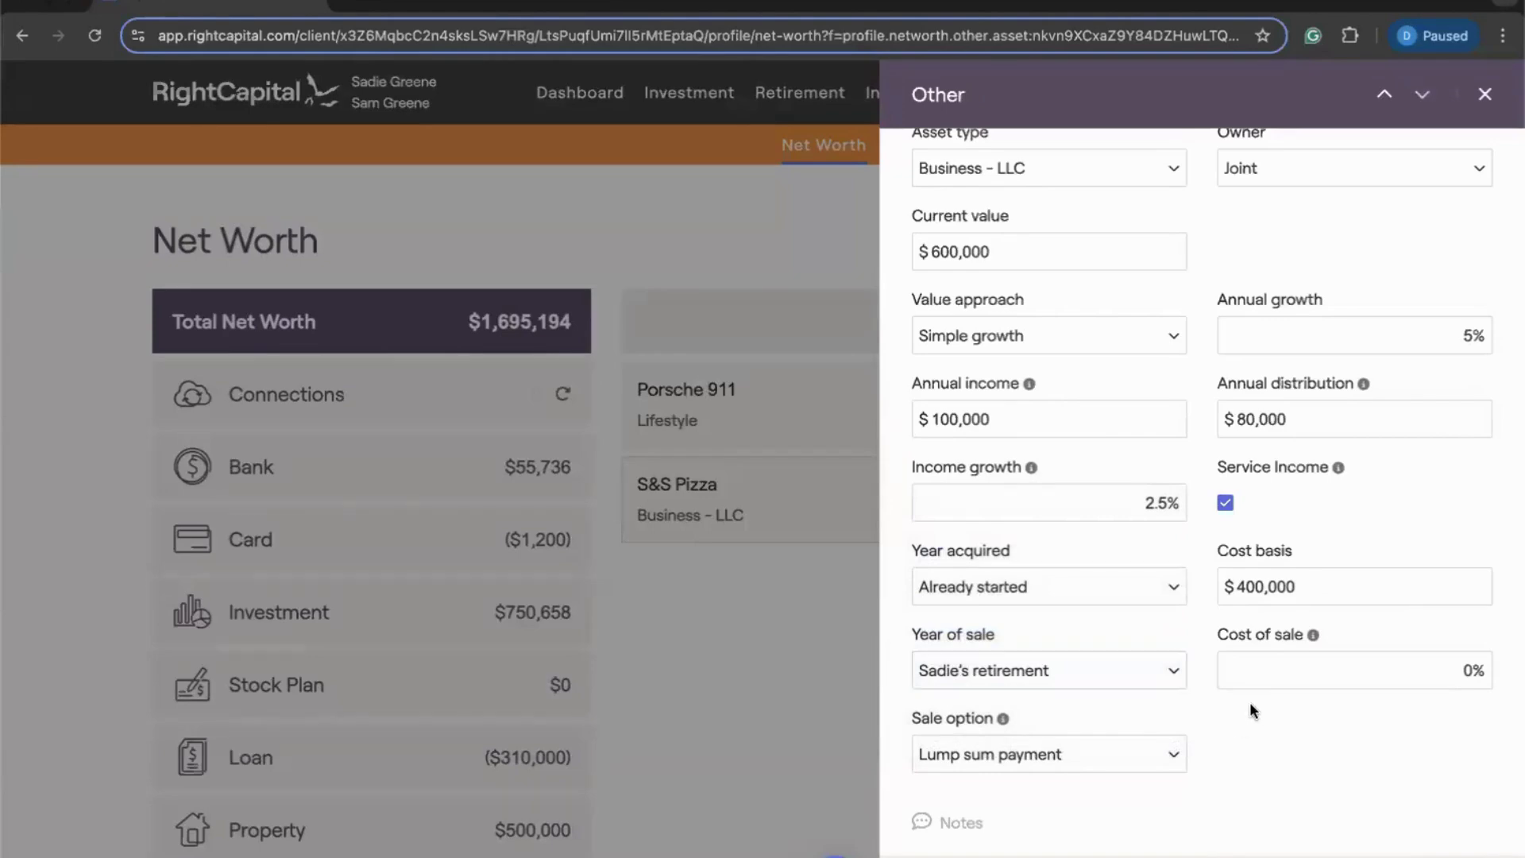
{"action": "mouse_move", "coordinate": [1313, 637]}
Step: Switch the sale option to Installment years and back to Lump sum payment, and close S&S Pizza's details
{"action": "mouse_move", "coordinate": [1003, 720]}
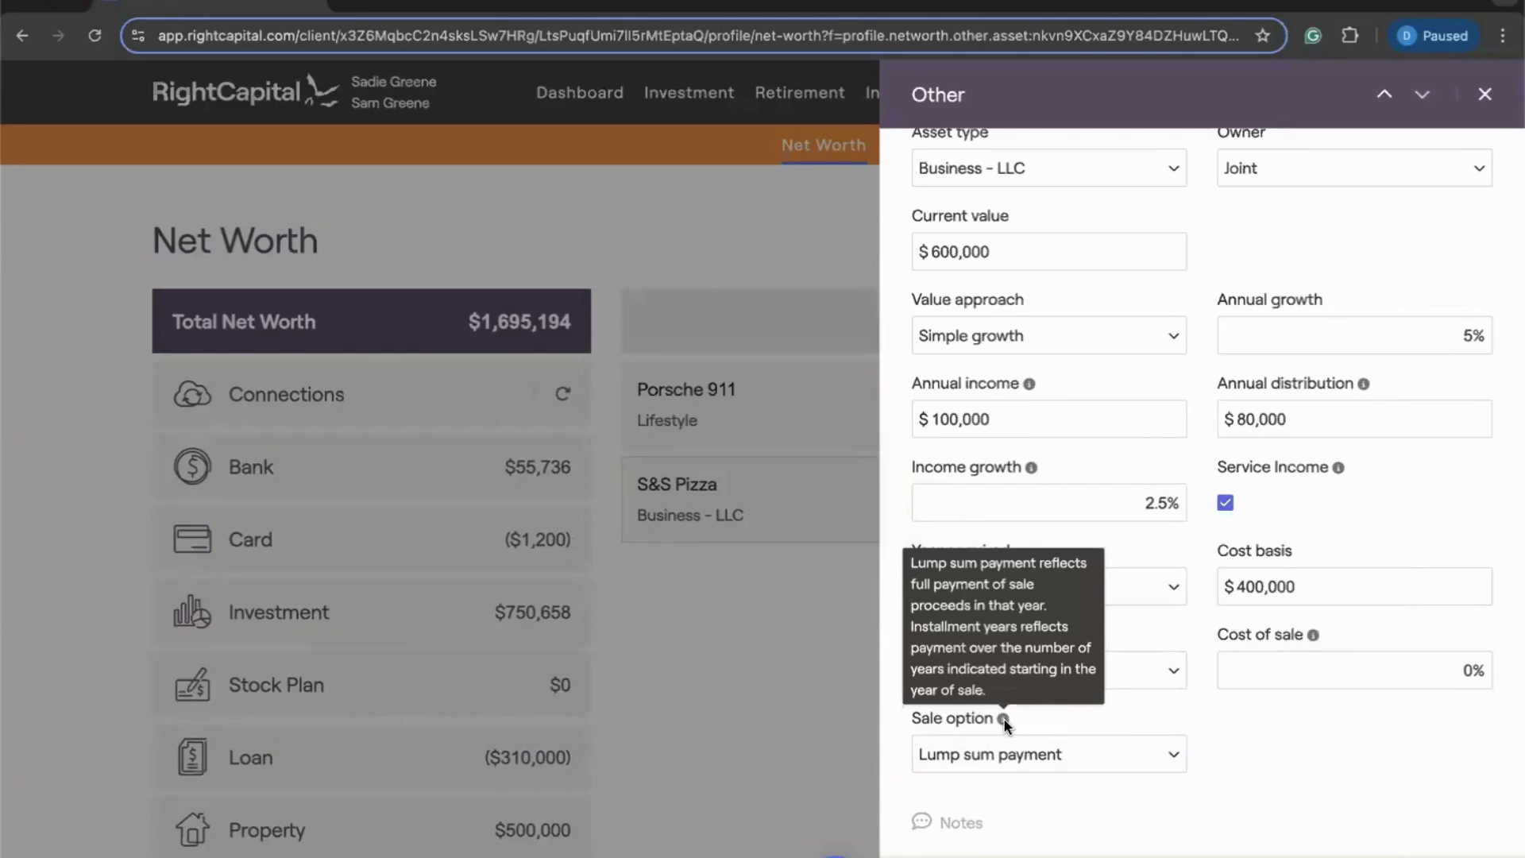
{"action": "left_click", "coordinate": [1095, 763]}
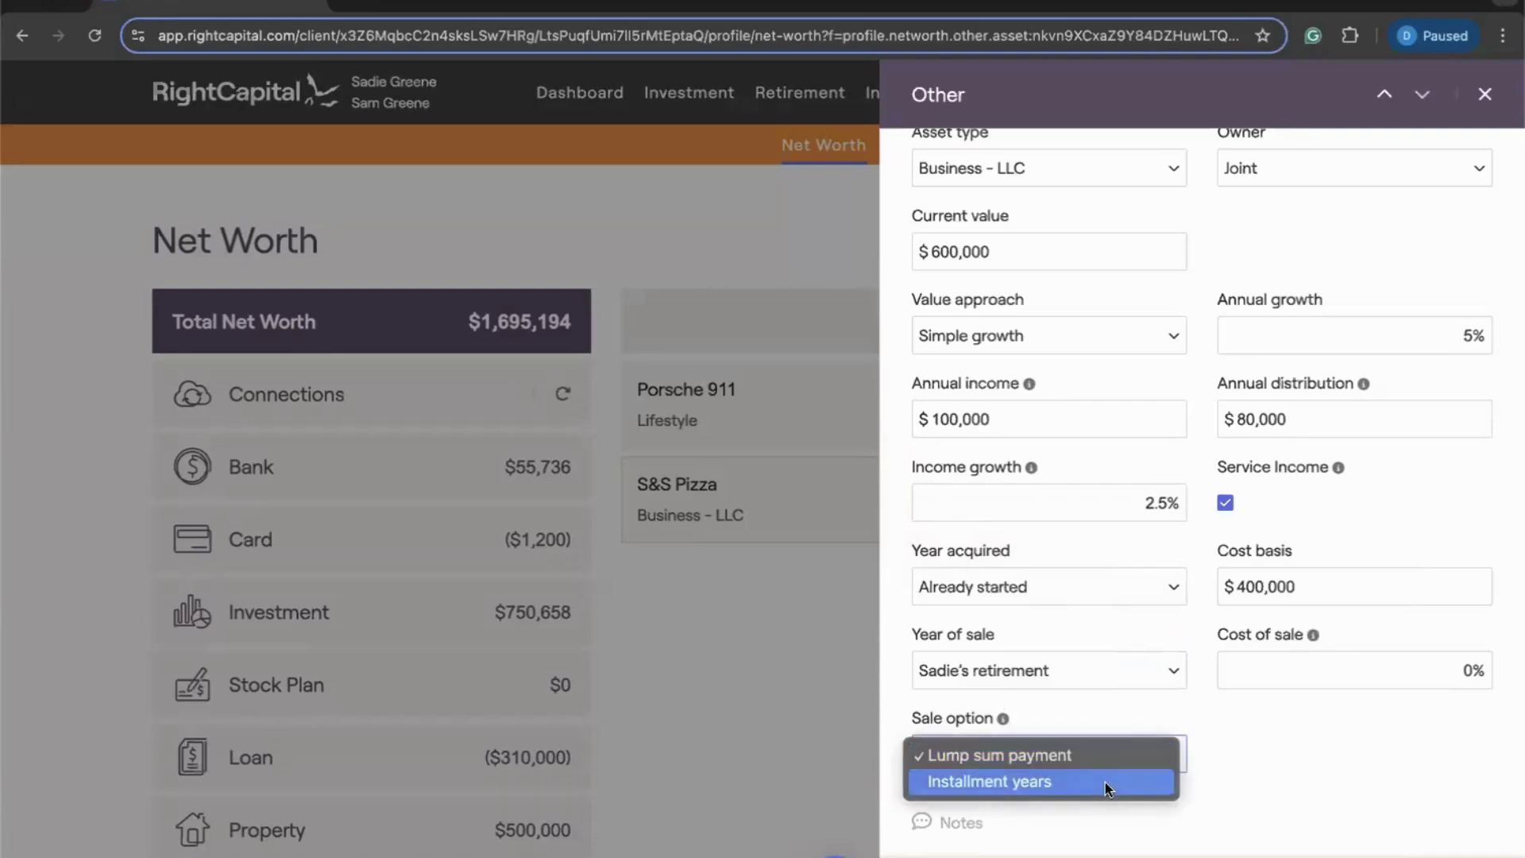
{"action": "left_click", "coordinate": [1105, 781]}
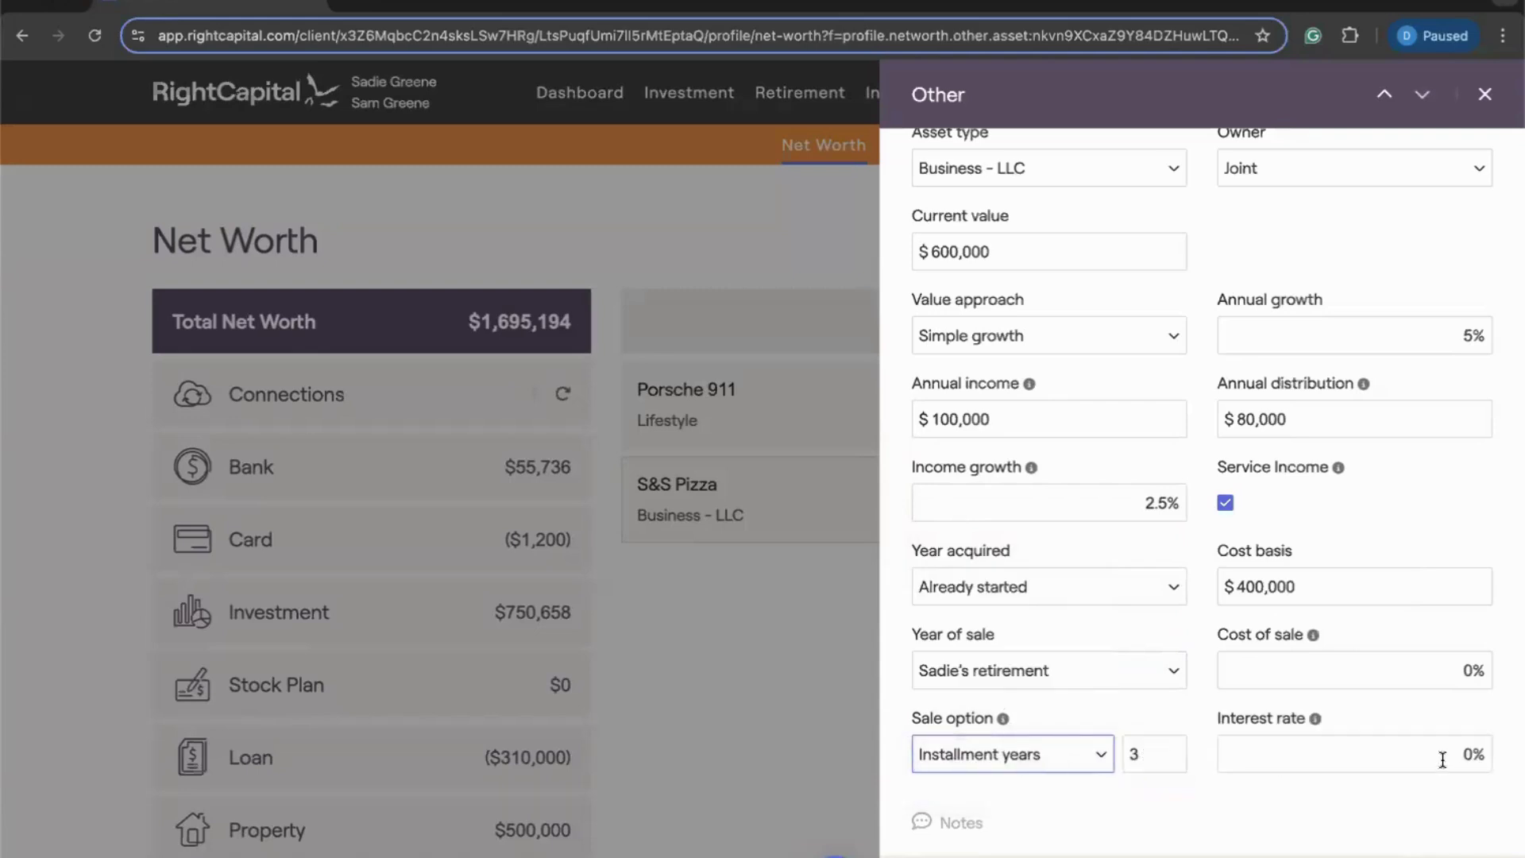
{"action": "left_click", "coordinate": [1075, 759]}
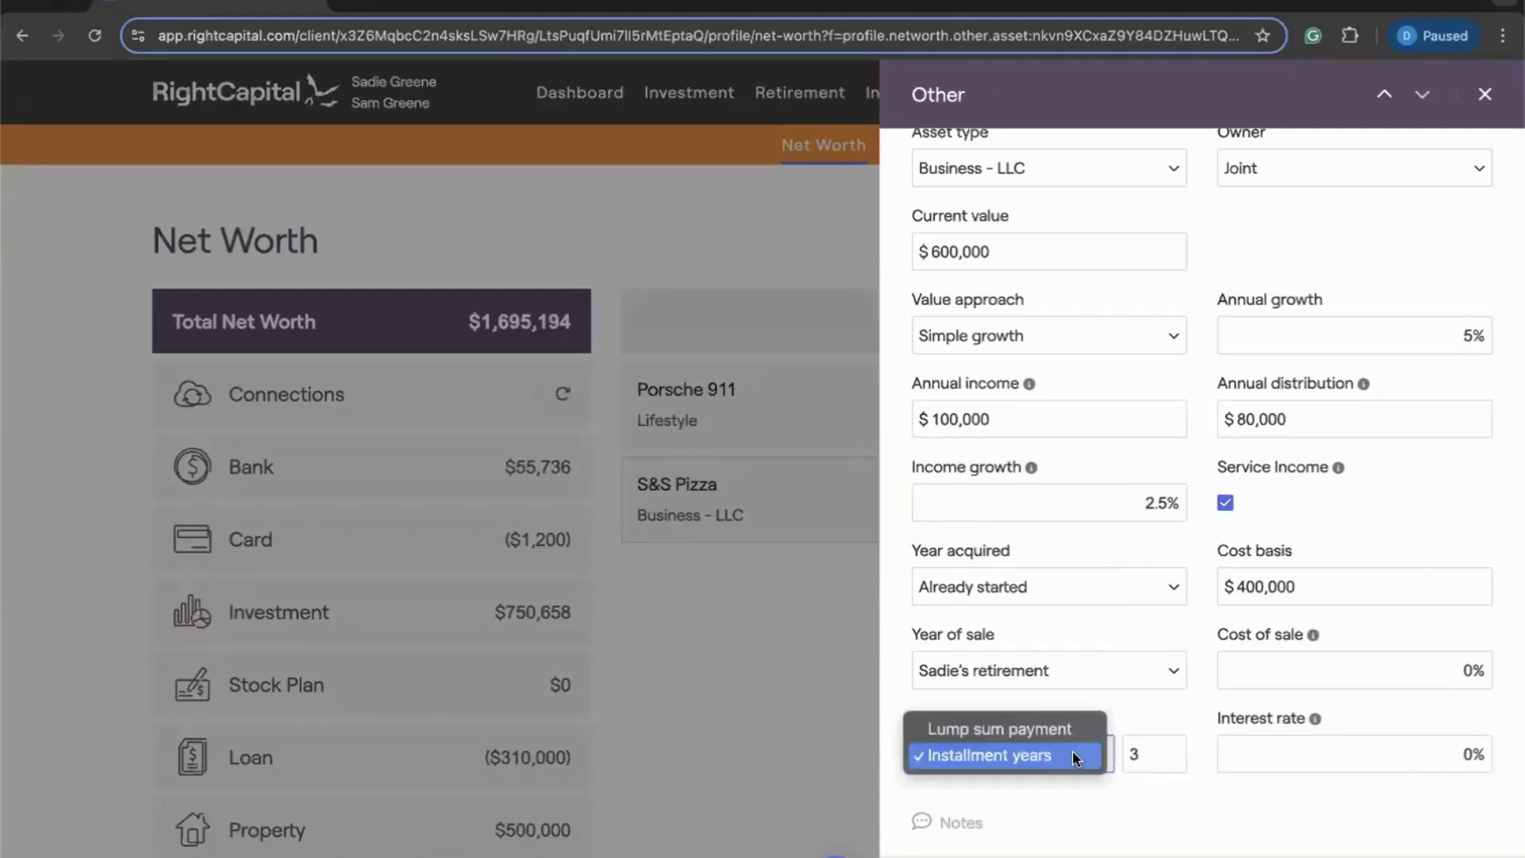
{"action": "left_click", "coordinate": [1128, 787]}
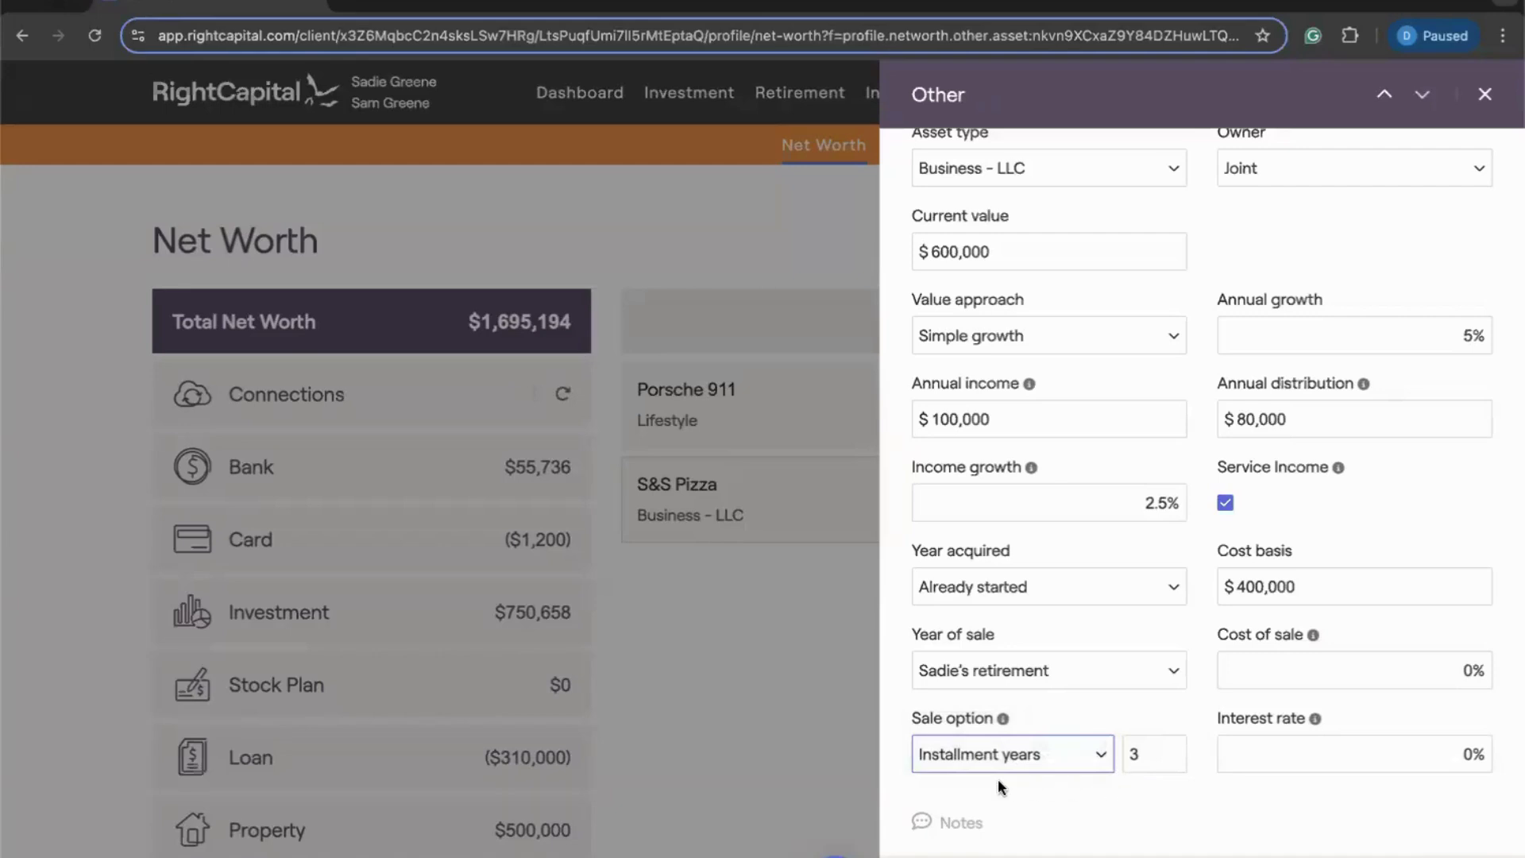
{"action": "left_click", "coordinate": [1085, 750]}
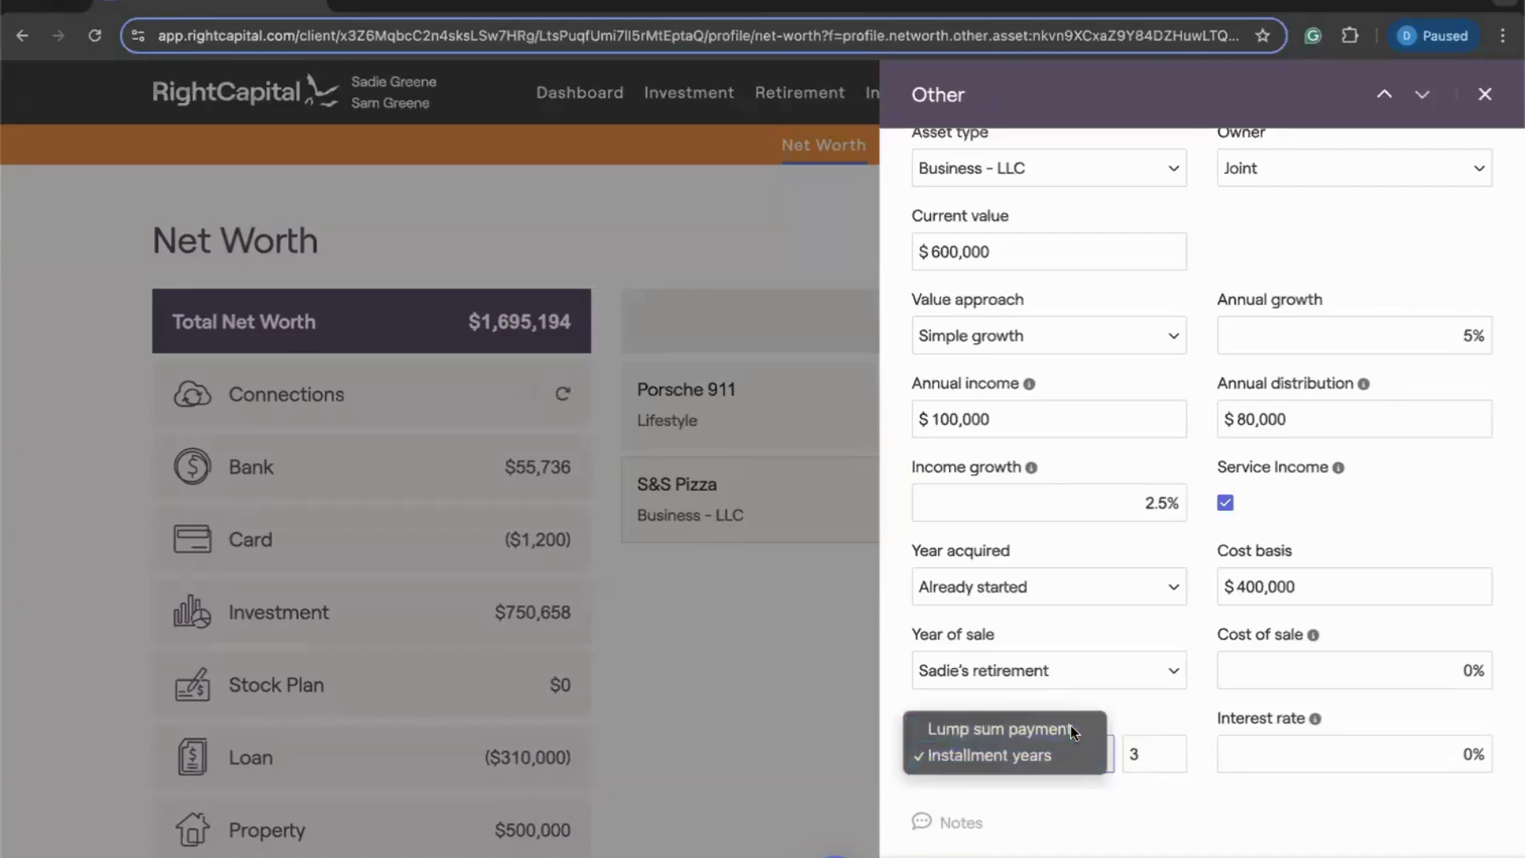
{"action": "left_click", "coordinate": [1067, 727]}
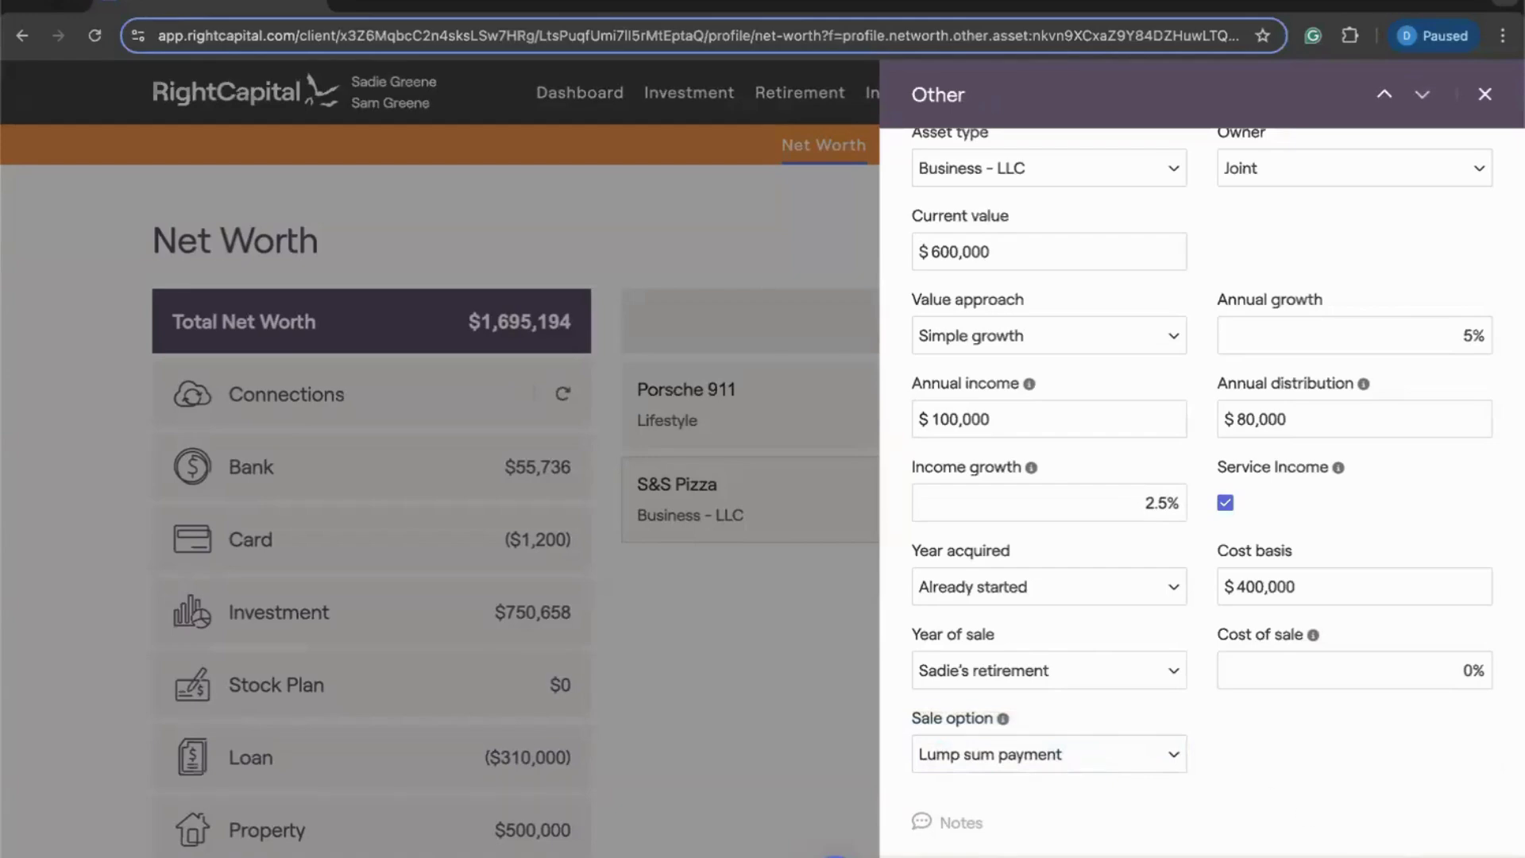
{"action": "key", "text": "Escape"}
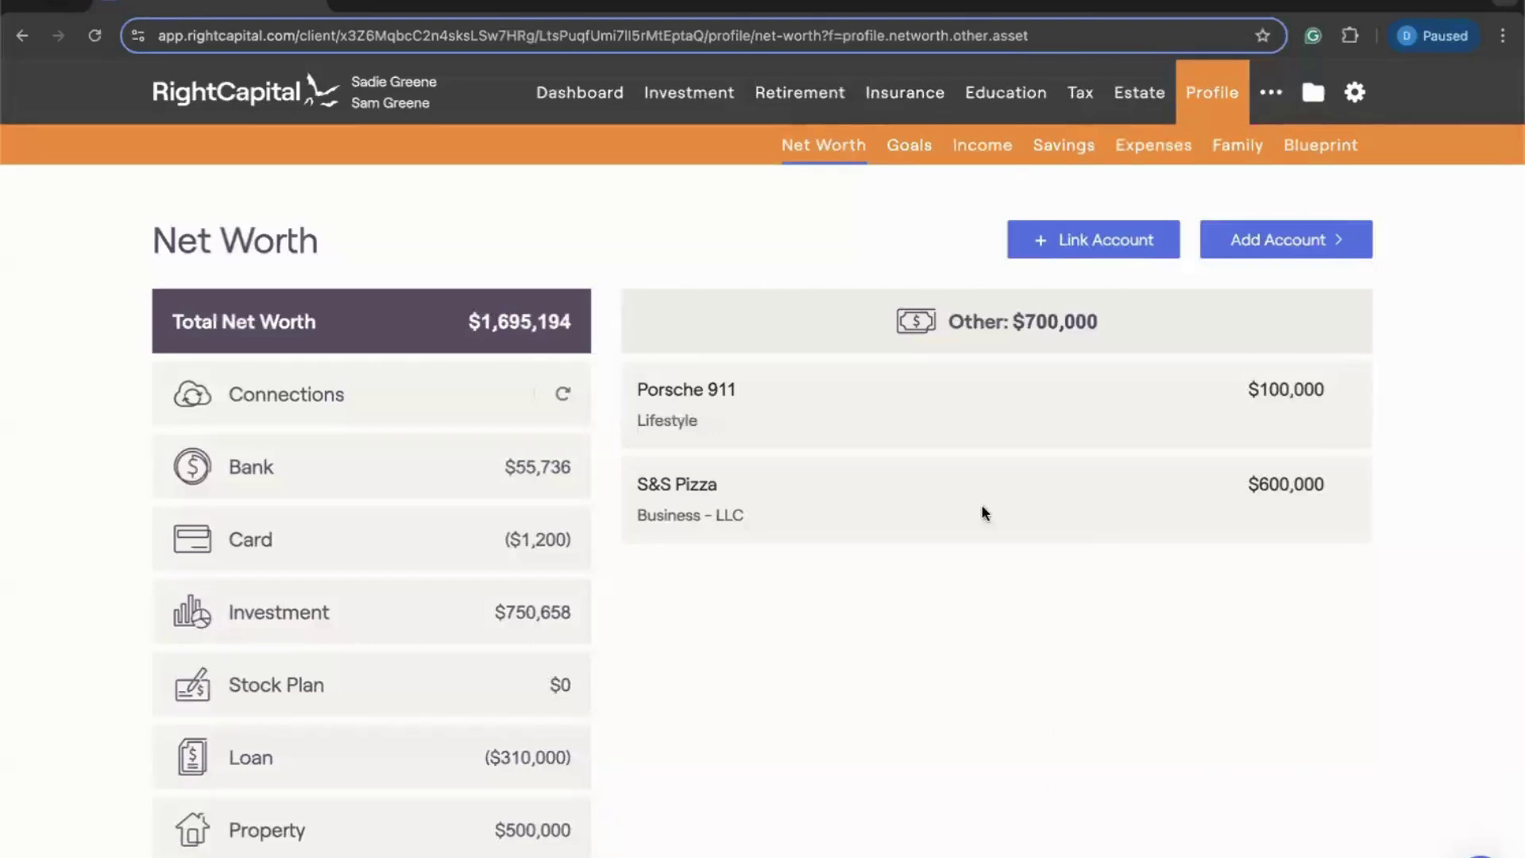
Step: Open the summary of the retirement cash flows and show it for the Current plan
{"action": "left_click", "coordinate": [801, 92]}
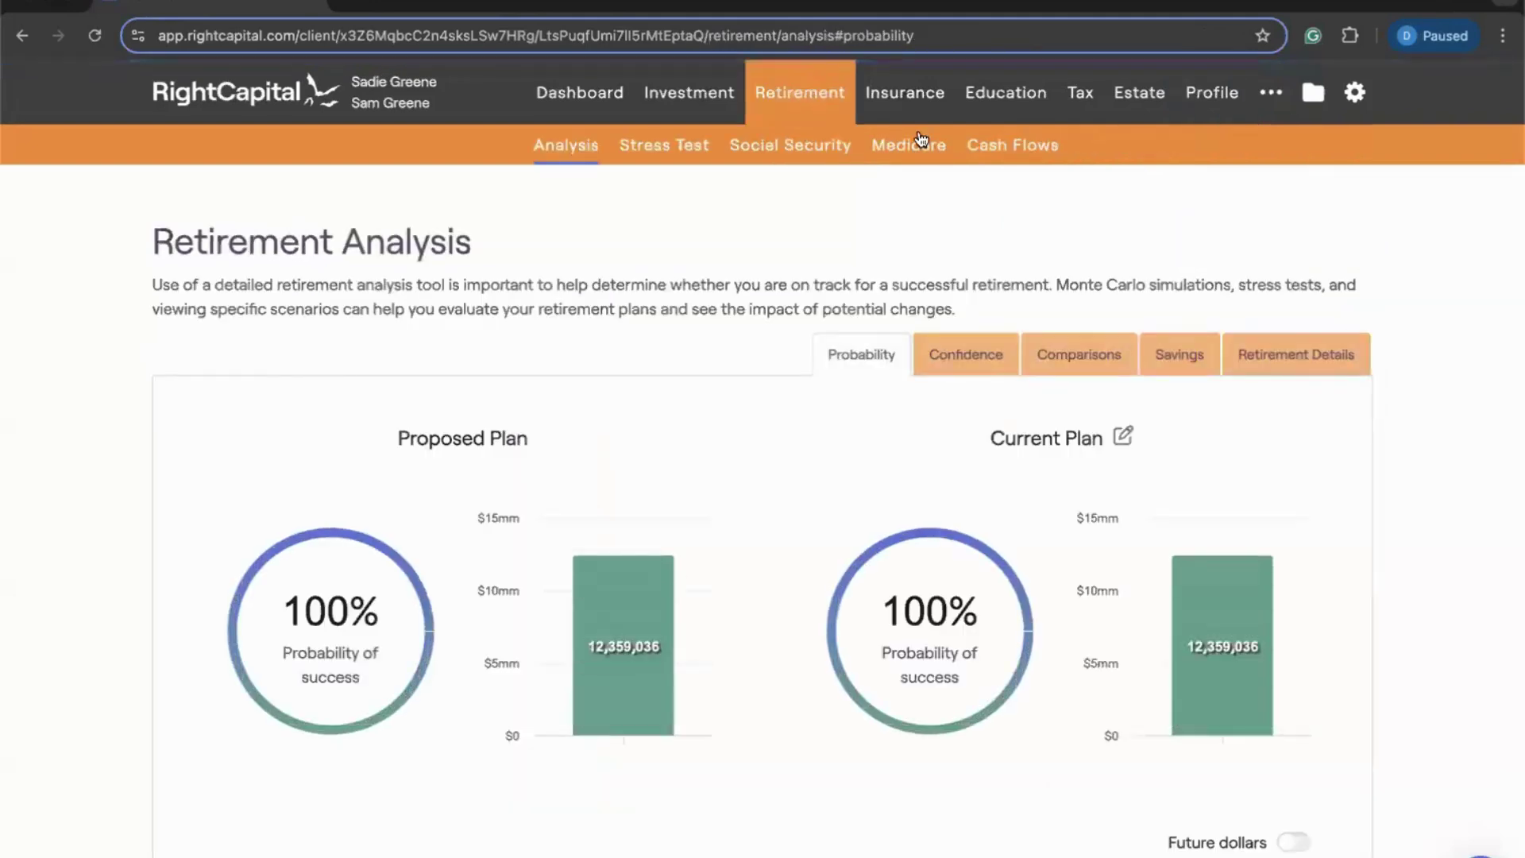
{"action": "left_click", "coordinate": [1017, 147]}
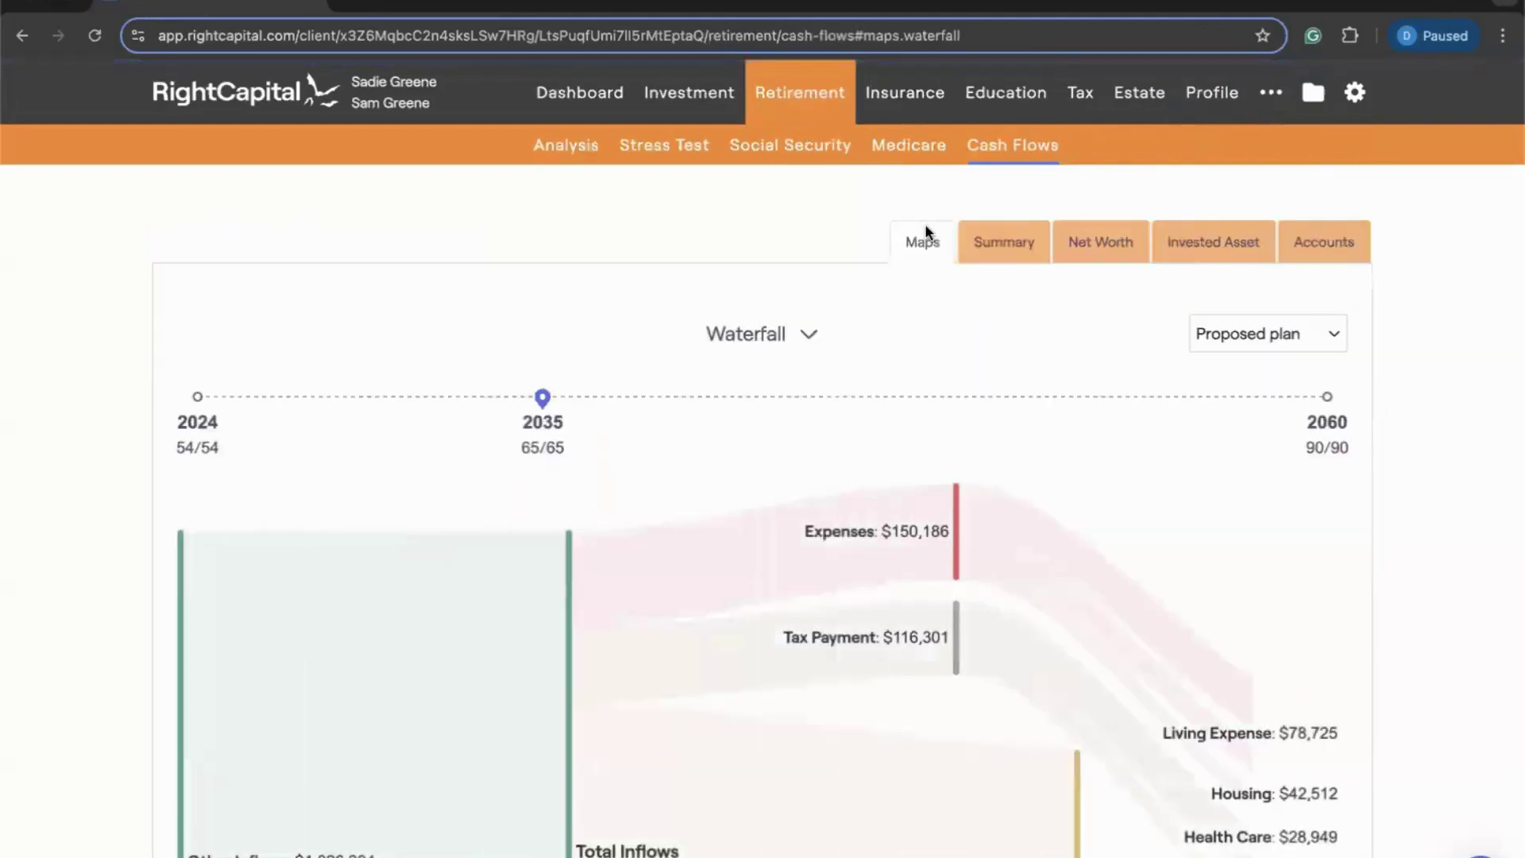
{"action": "left_click", "coordinate": [970, 244]}
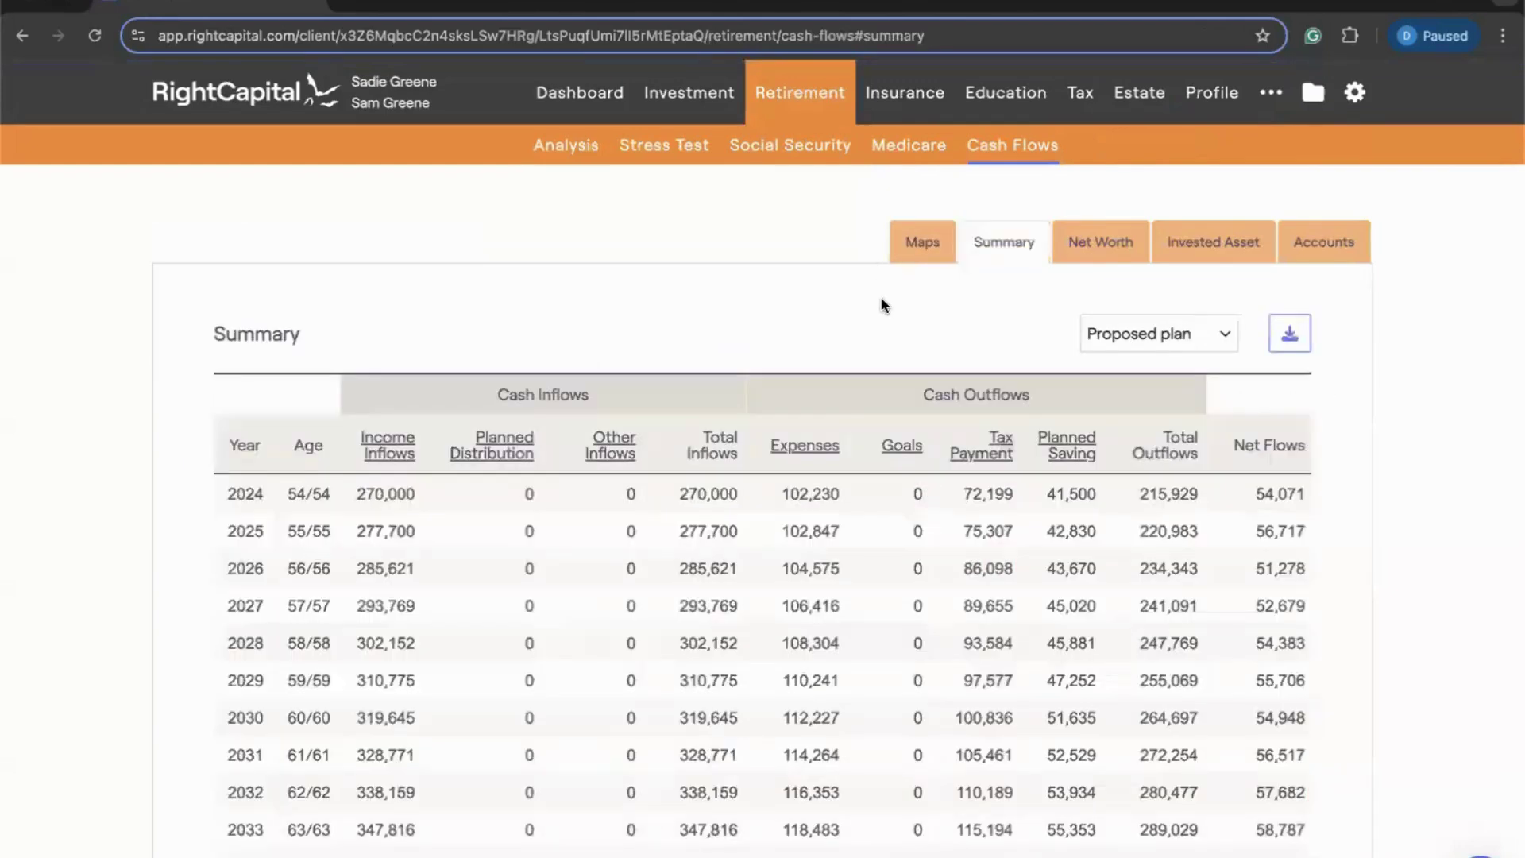
{"action": "left_click", "coordinate": [1134, 334]}
{"action": "left_click", "coordinate": [1120, 307]}
Step: View the Current plan's yearly net worth projection and open its Business Assets breakdown
{"action": "left_click", "coordinate": [1071, 253]}
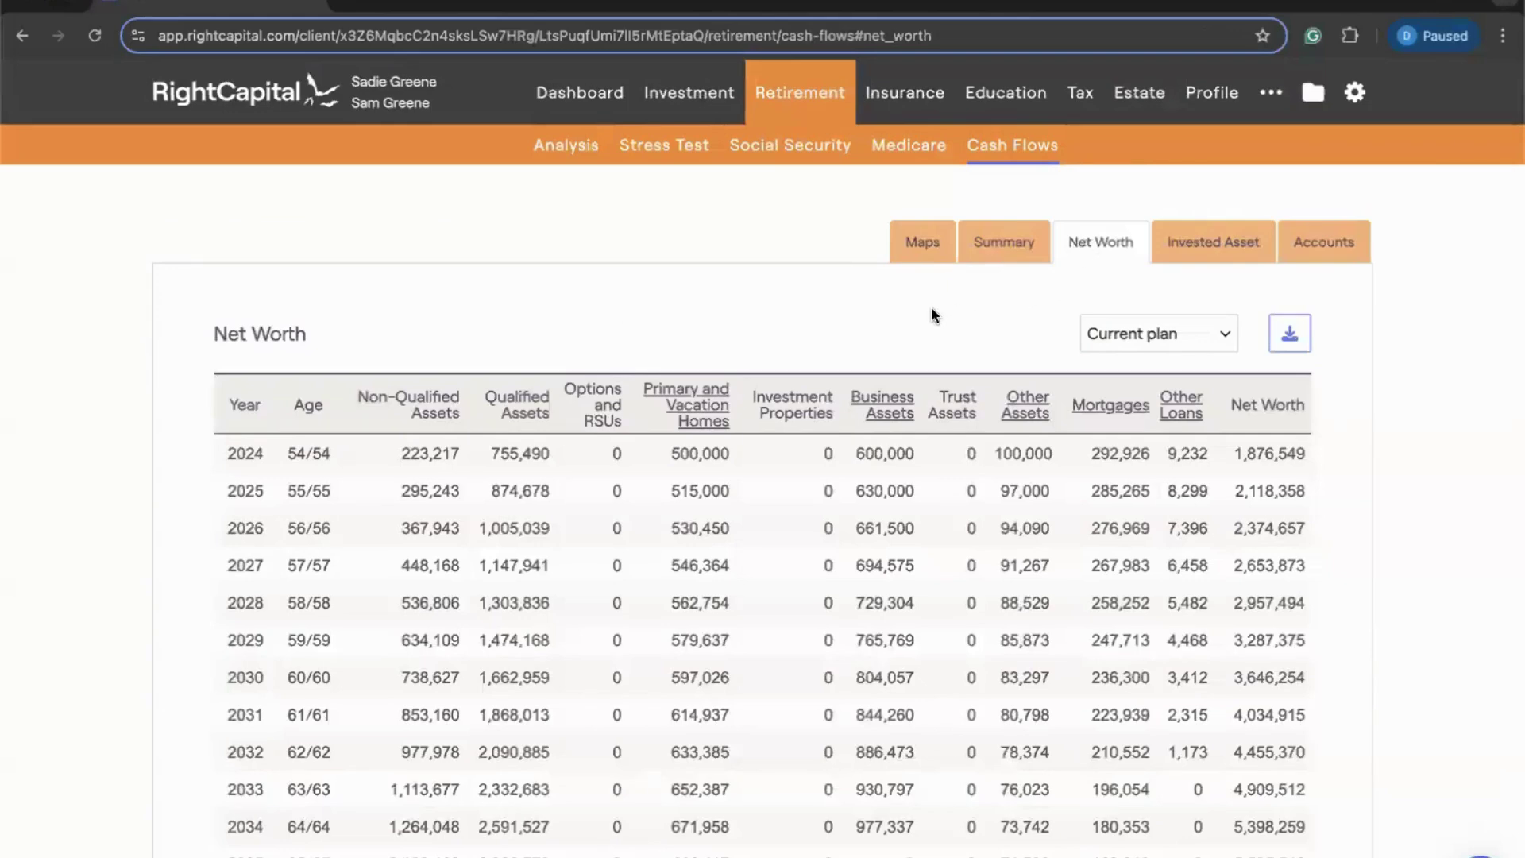
{"action": "left_click", "coordinate": [873, 419]}
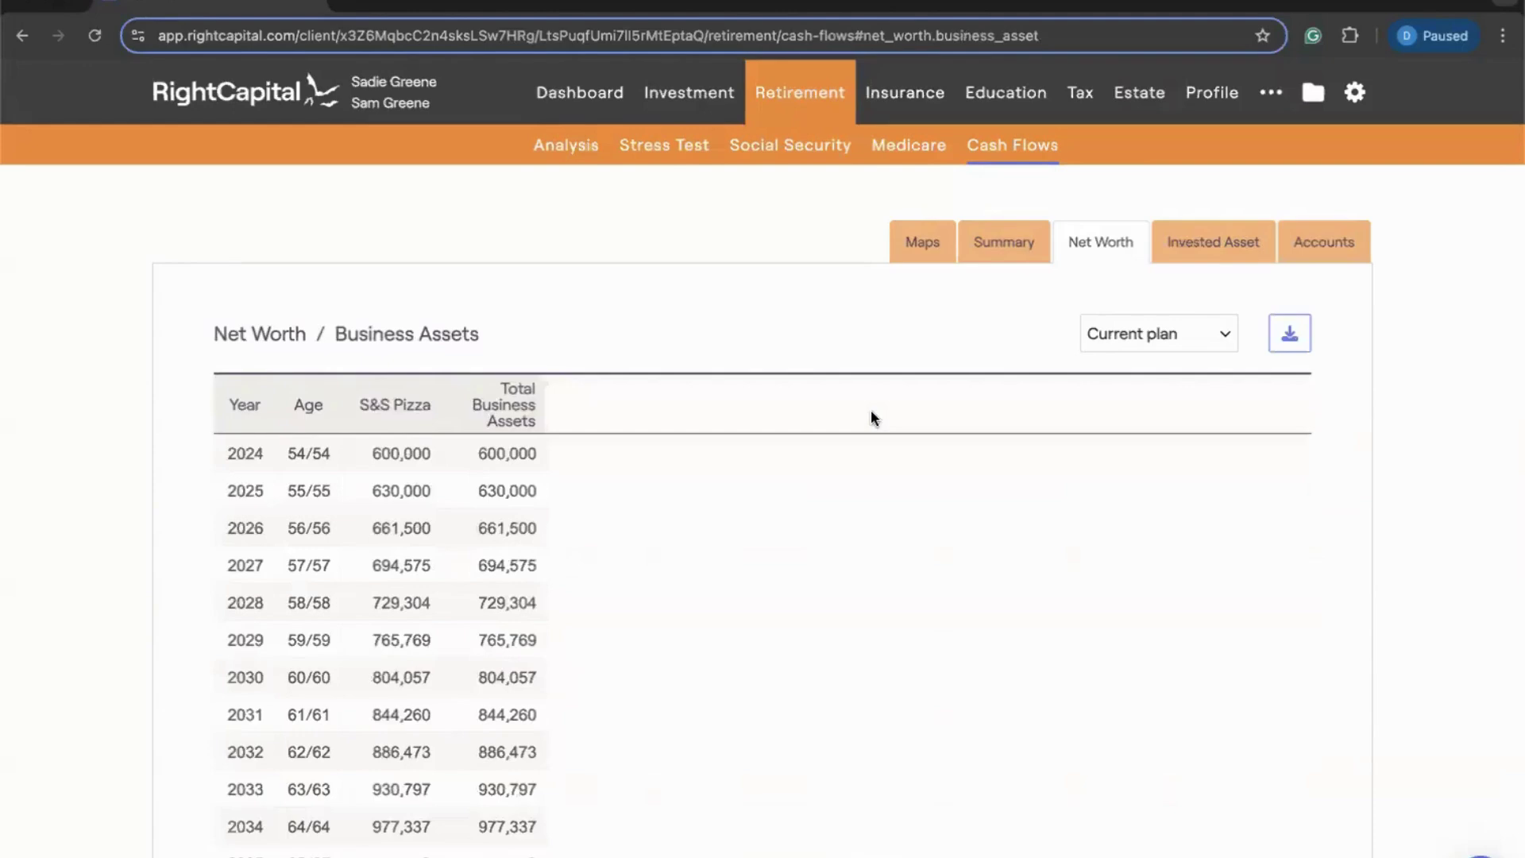
Step: Examine S&S Pizza's projected value year by year up to its sale and return to the net worth projection
{"action": "scroll", "coordinate": [427, 461], "scroll_direction": "down", "scroll_amount": 1}
{"action": "scroll", "coordinate": [433, 454], "scroll_direction": "up", "scroll_amount": 1}
{"action": "scroll", "coordinate": [419, 480], "scroll_direction": "down", "scroll_amount": 1}
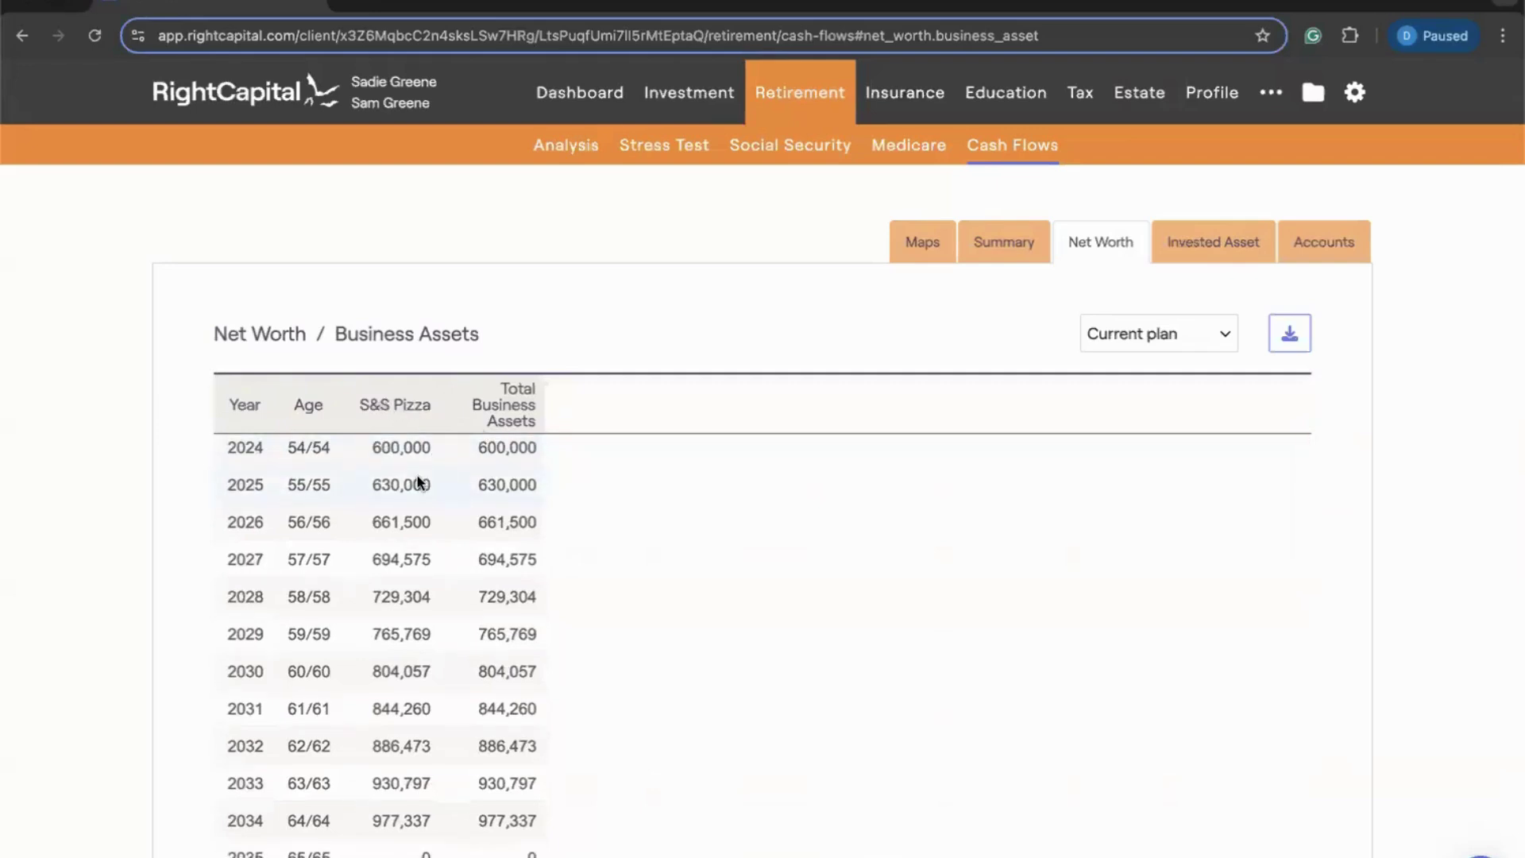
{"action": "scroll", "coordinate": [419, 482], "scroll_direction": "down", "scroll_amount": 3}
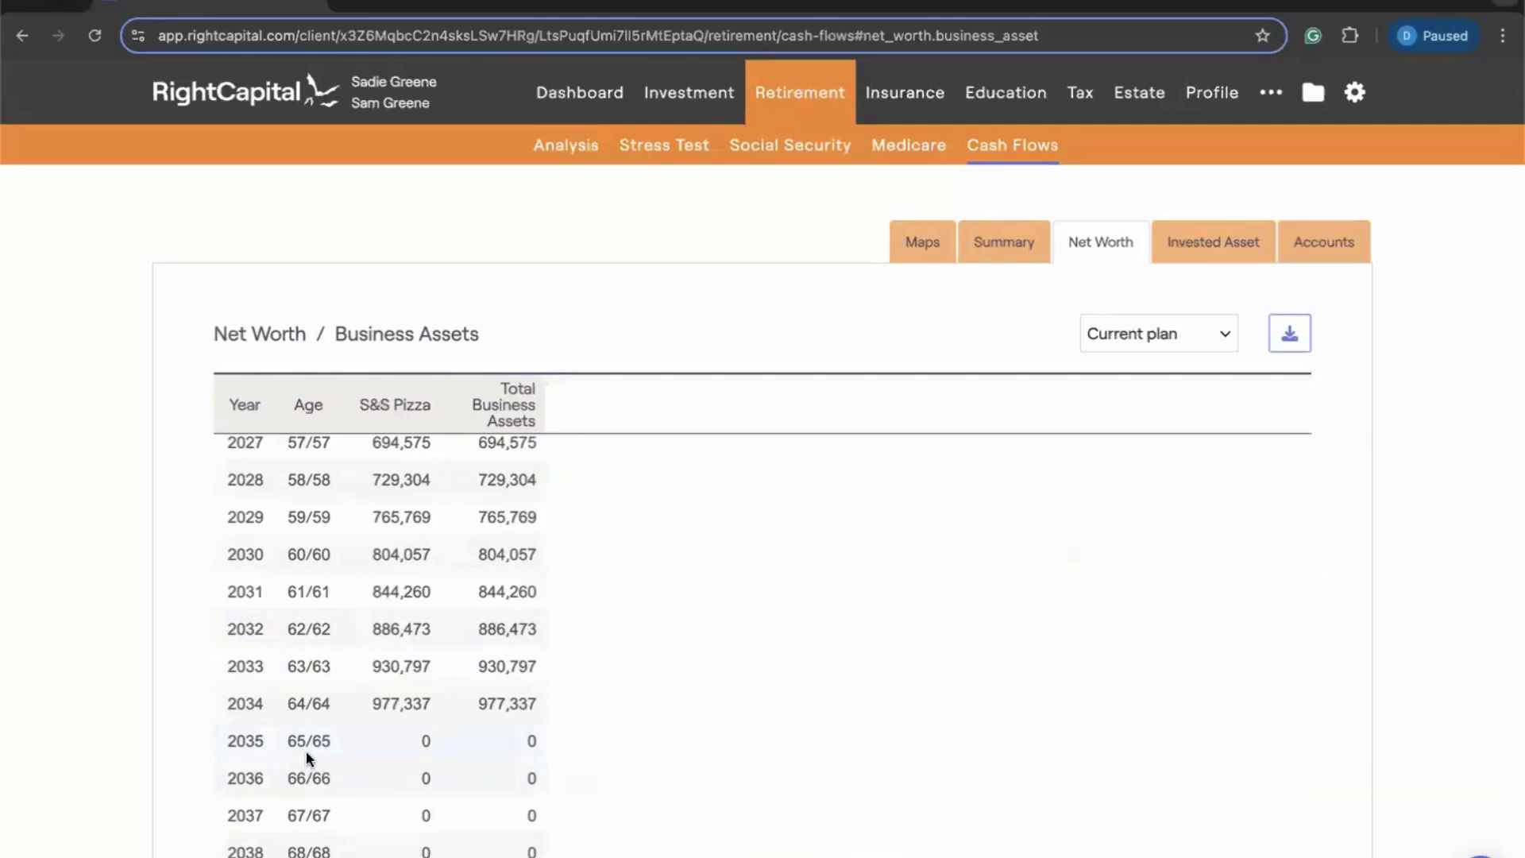
{"action": "scroll", "coordinate": [401, 722], "scroll_direction": "up", "scroll_amount": 3}
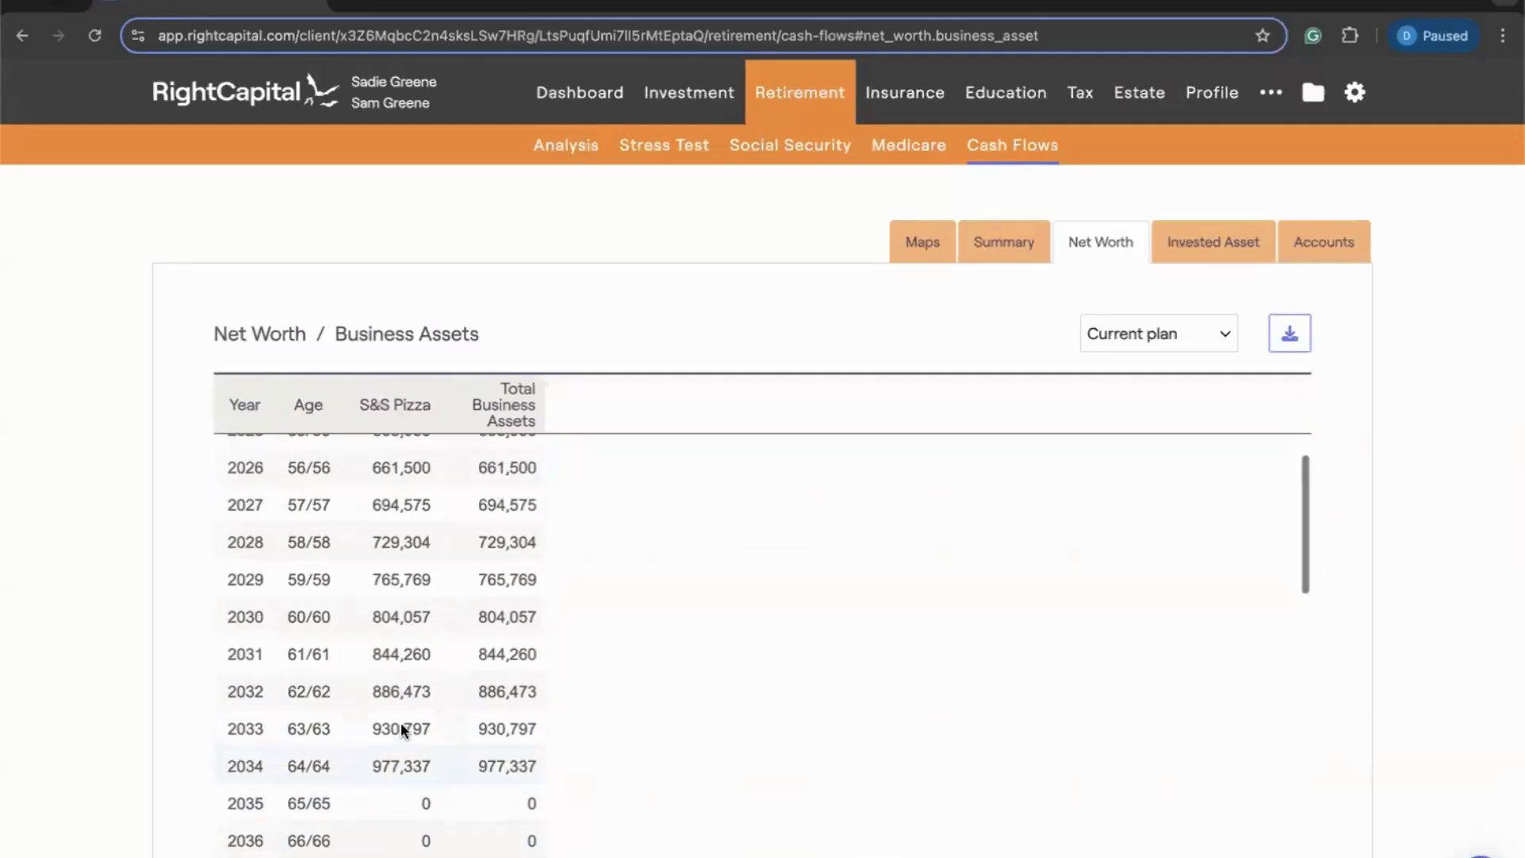
{"action": "scroll", "coordinate": [311, 368], "scroll_direction": "up", "scroll_amount": 1}
{"action": "left_click", "coordinate": [260, 338]}
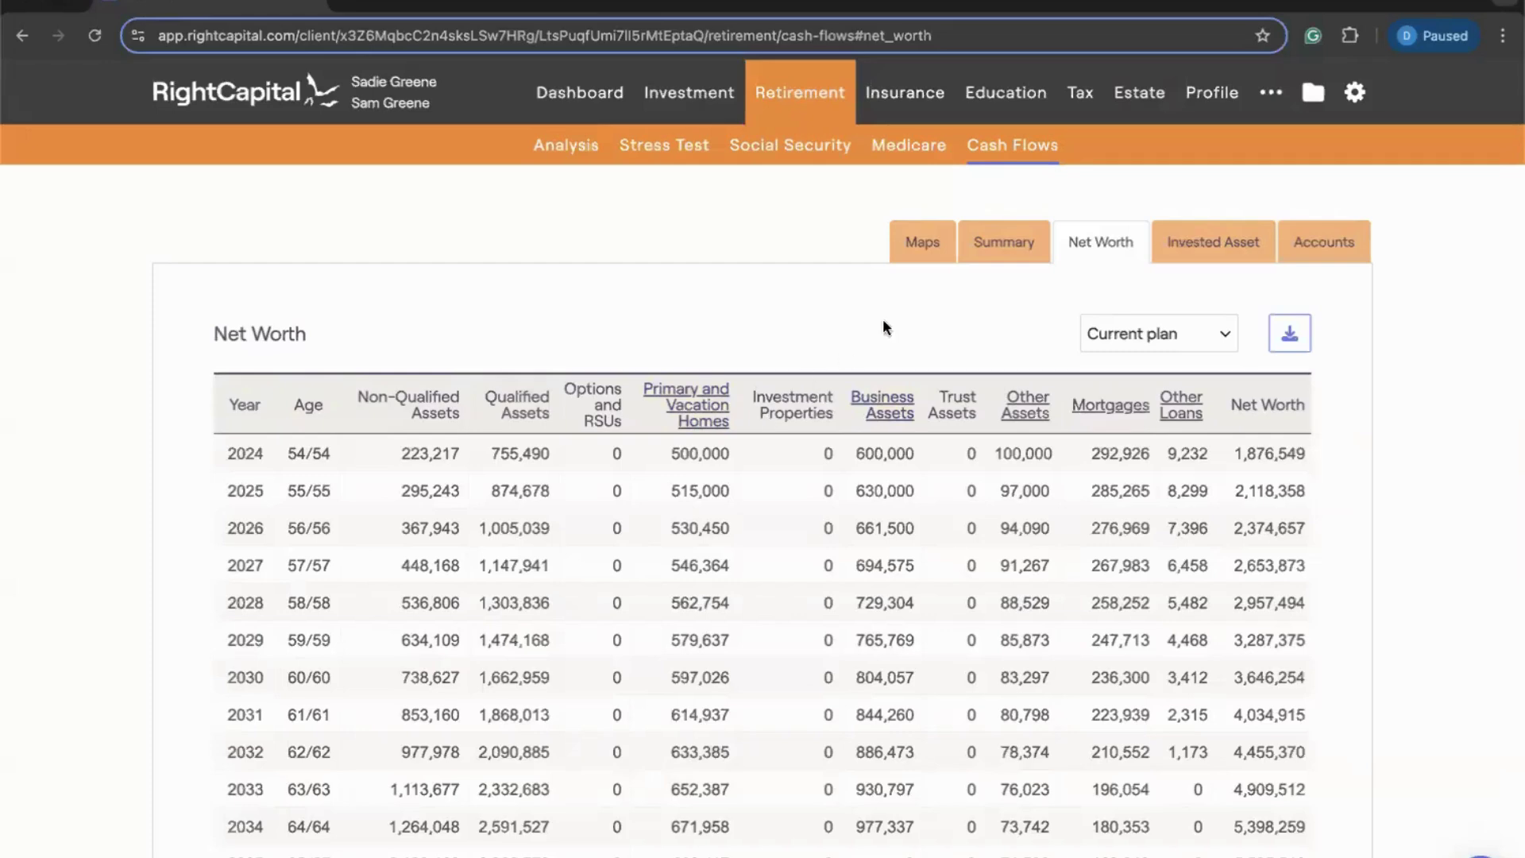
Step: From the cash flow summary's income inflows, view the Business Income breakdown for S&S Pizza by year and return to the summary
{"action": "left_click", "coordinate": [979, 251]}
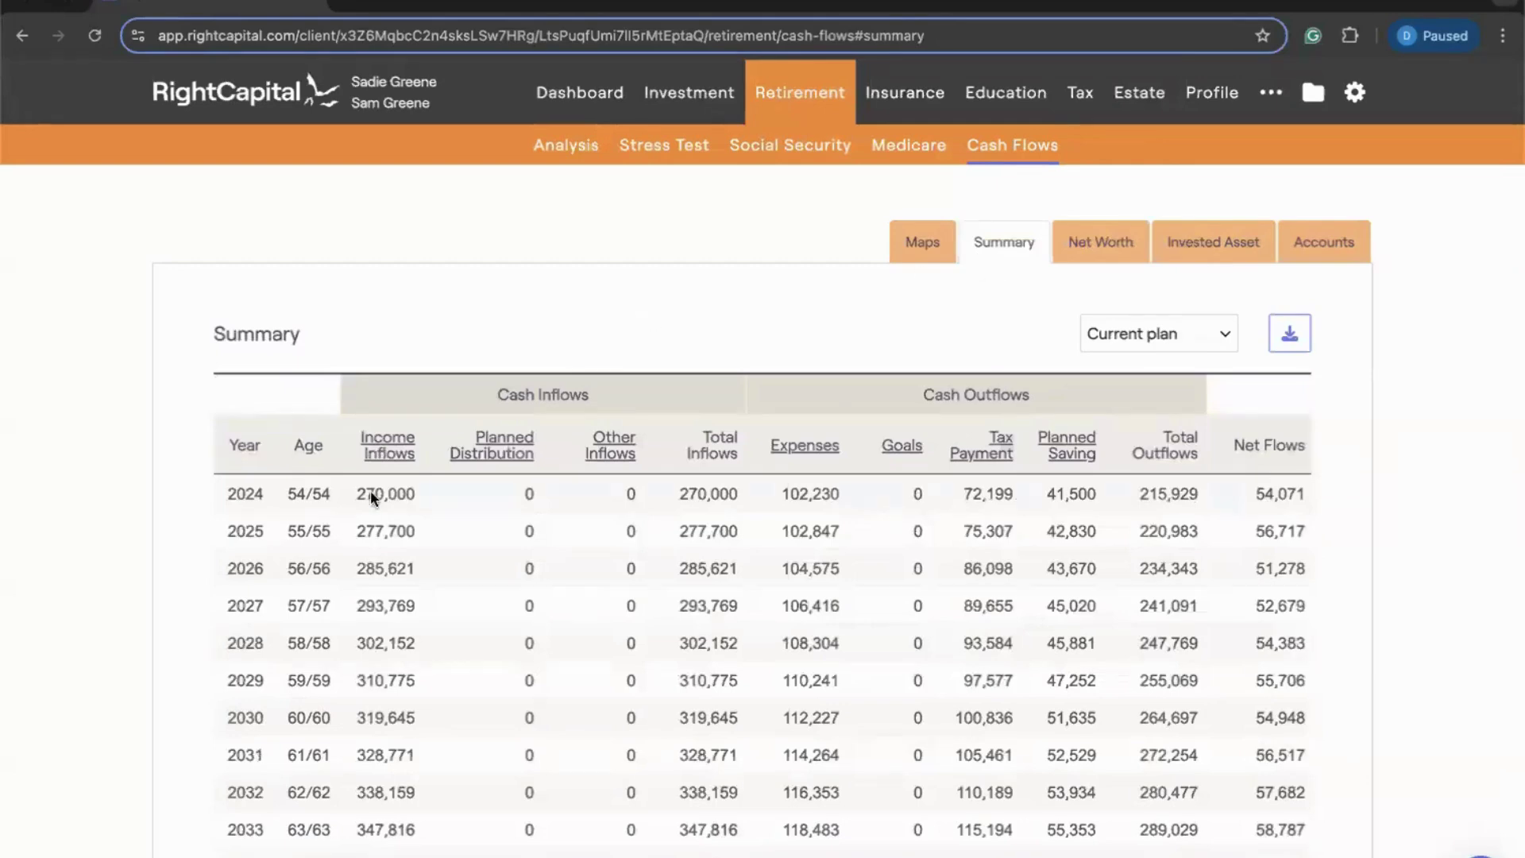
{"action": "left_click", "coordinate": [379, 460]}
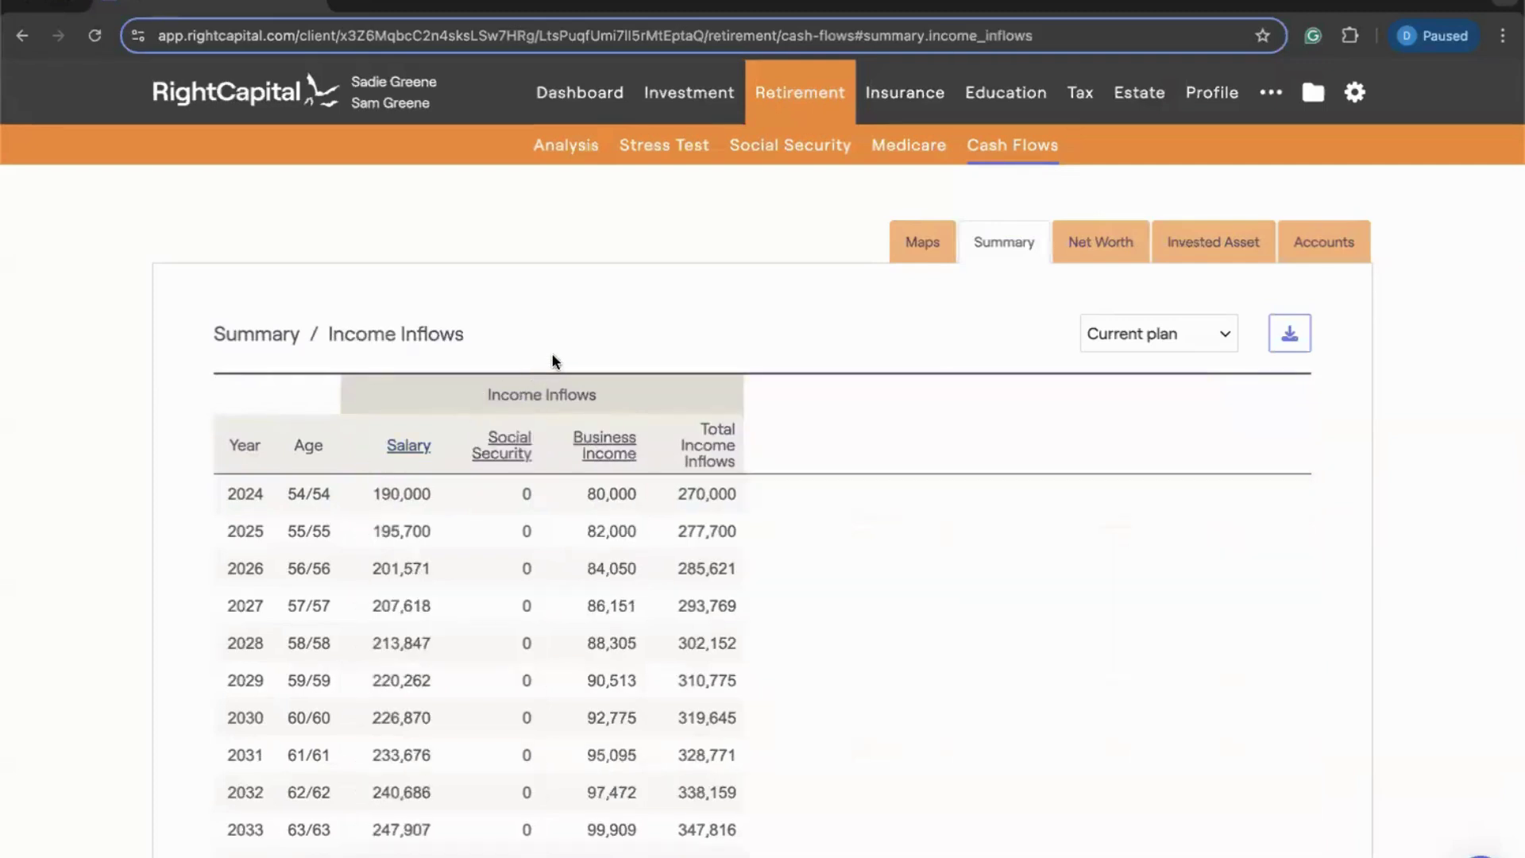
{"action": "left_click", "coordinate": [590, 459]}
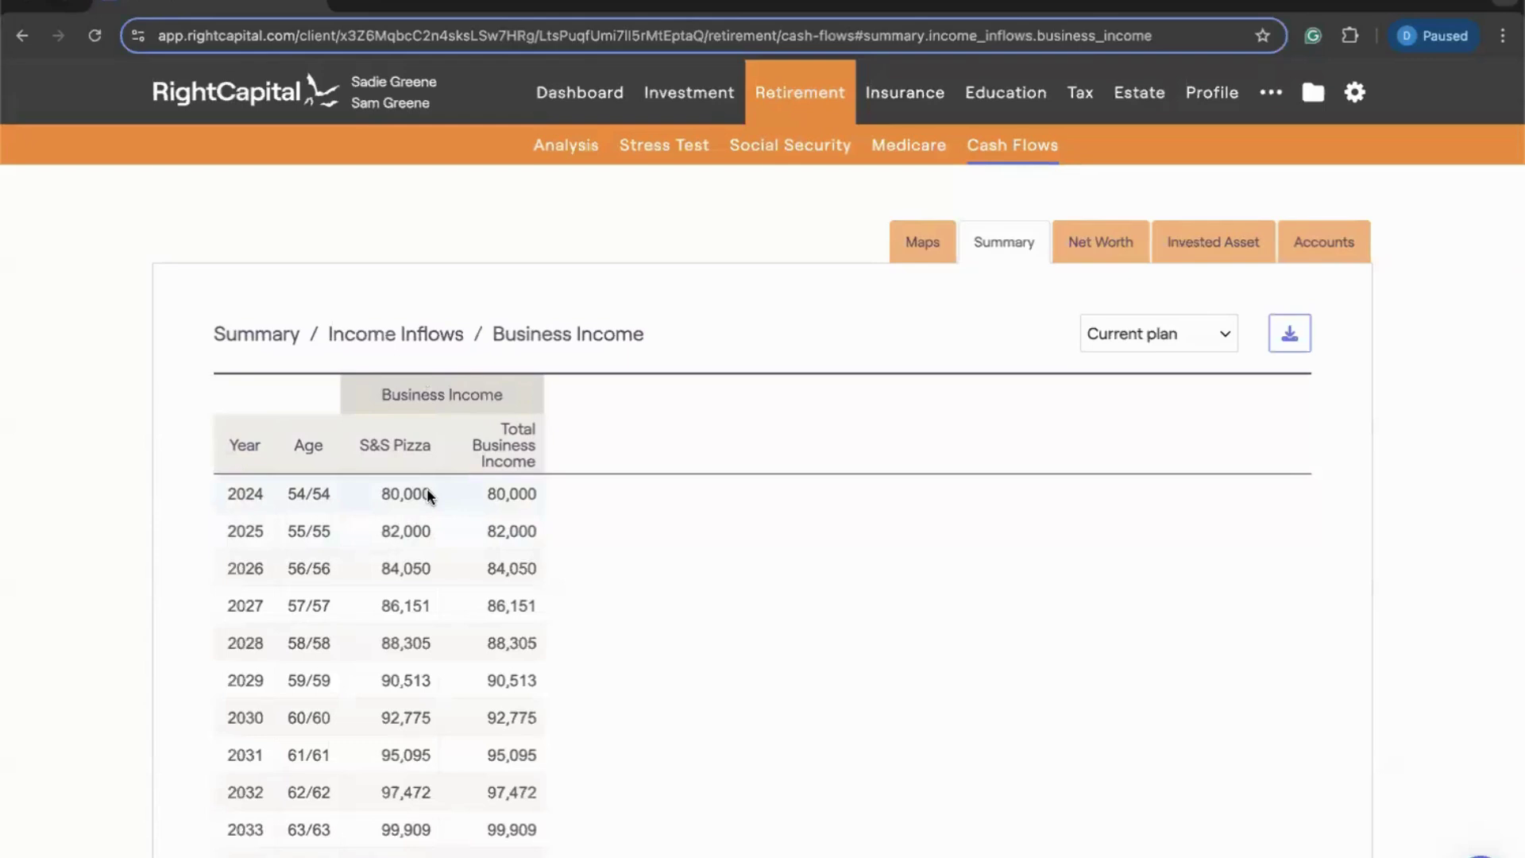
{"action": "scroll", "coordinate": [437, 540], "scroll_direction": "down", "scroll_amount": 1}
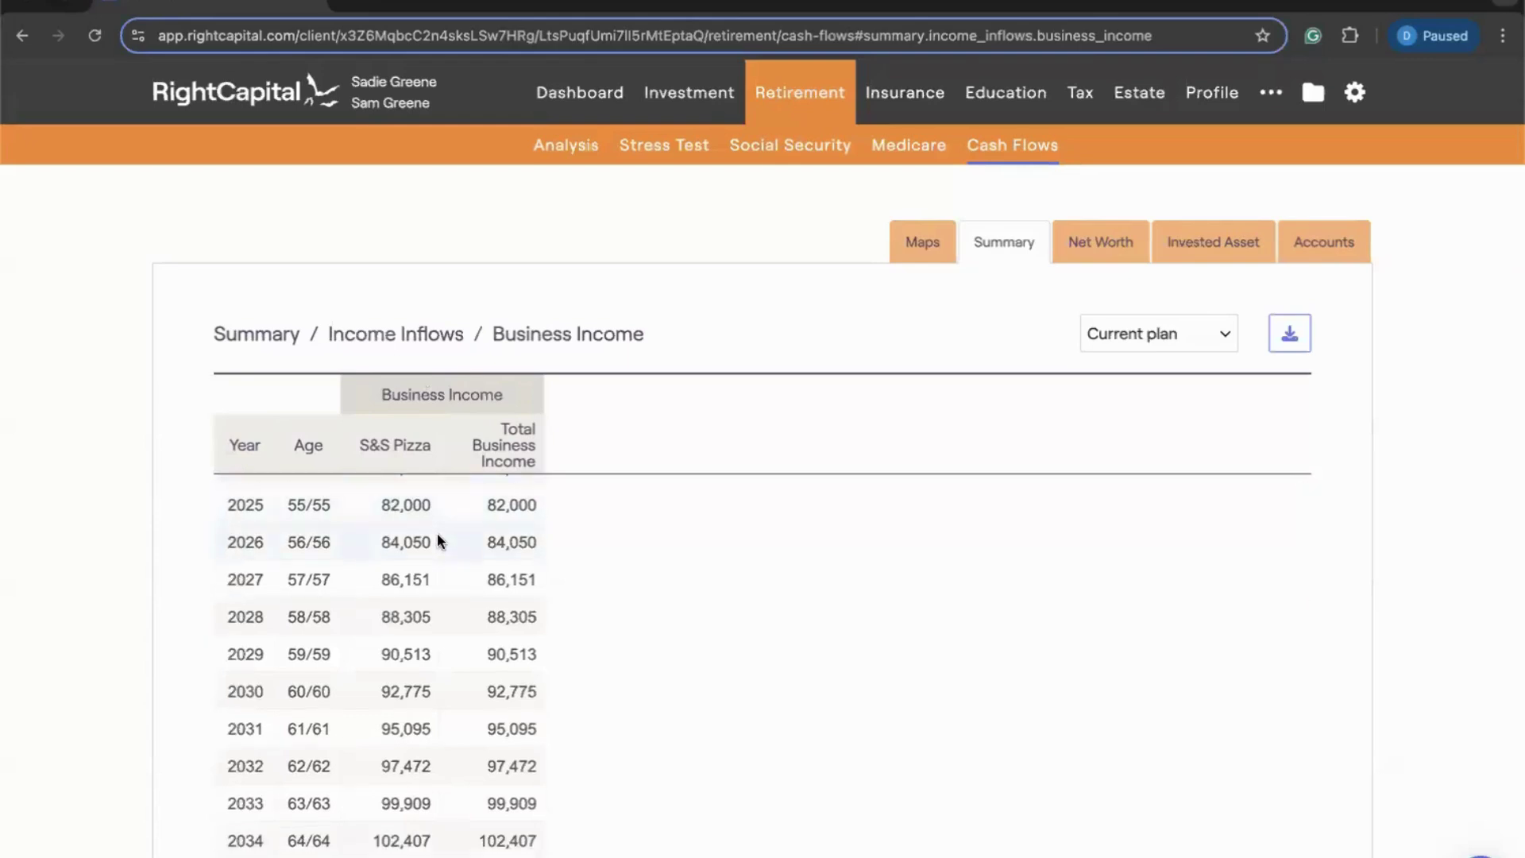
{"action": "scroll", "coordinate": [437, 532], "scroll_direction": "down", "scroll_amount": 1}
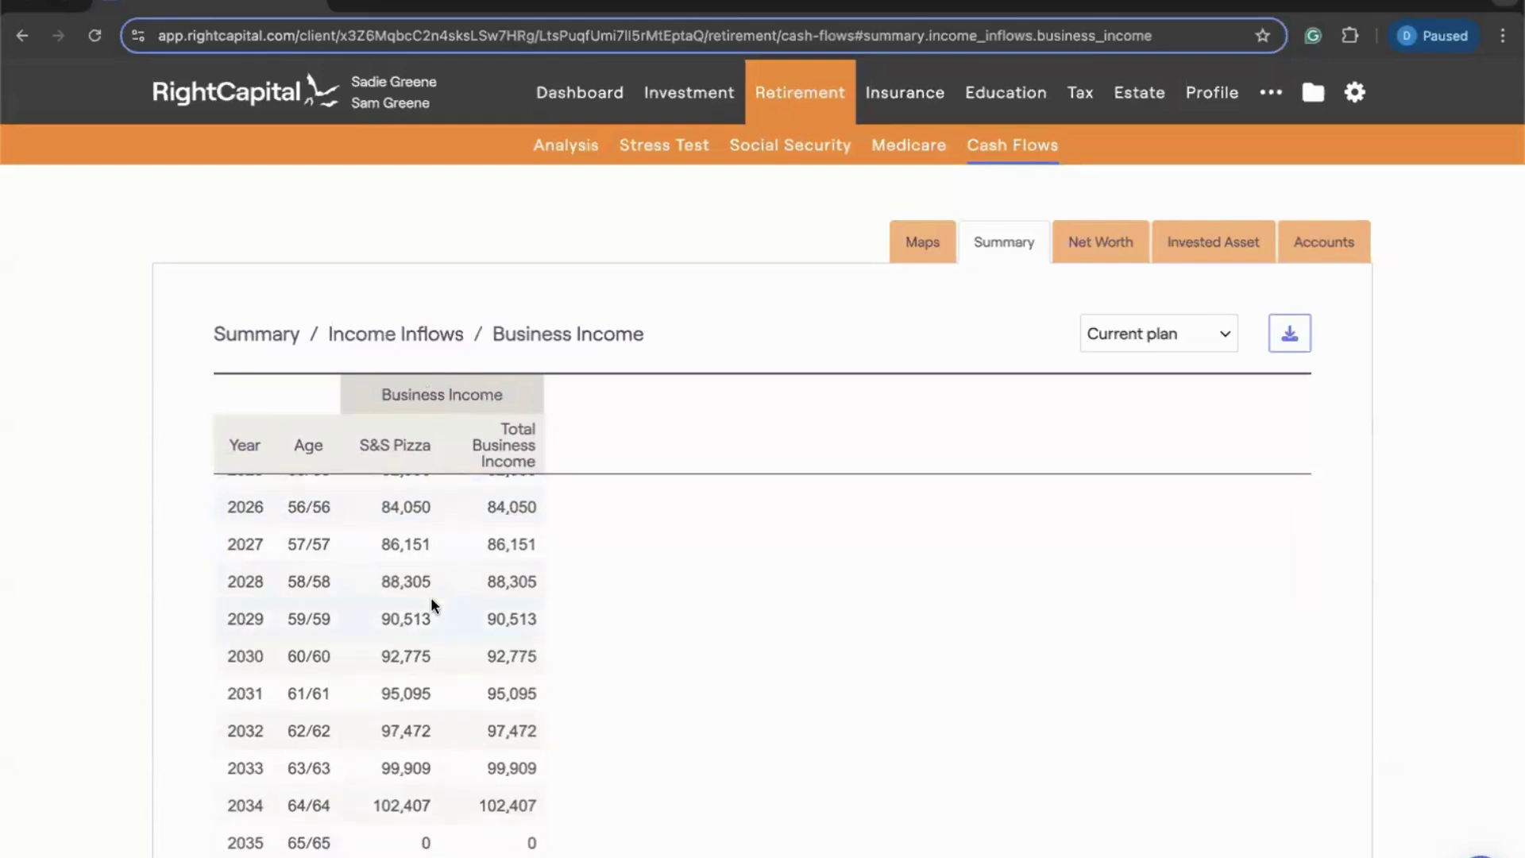
{"action": "scroll", "coordinate": [431, 588], "scroll_direction": "up", "scroll_amount": 2}
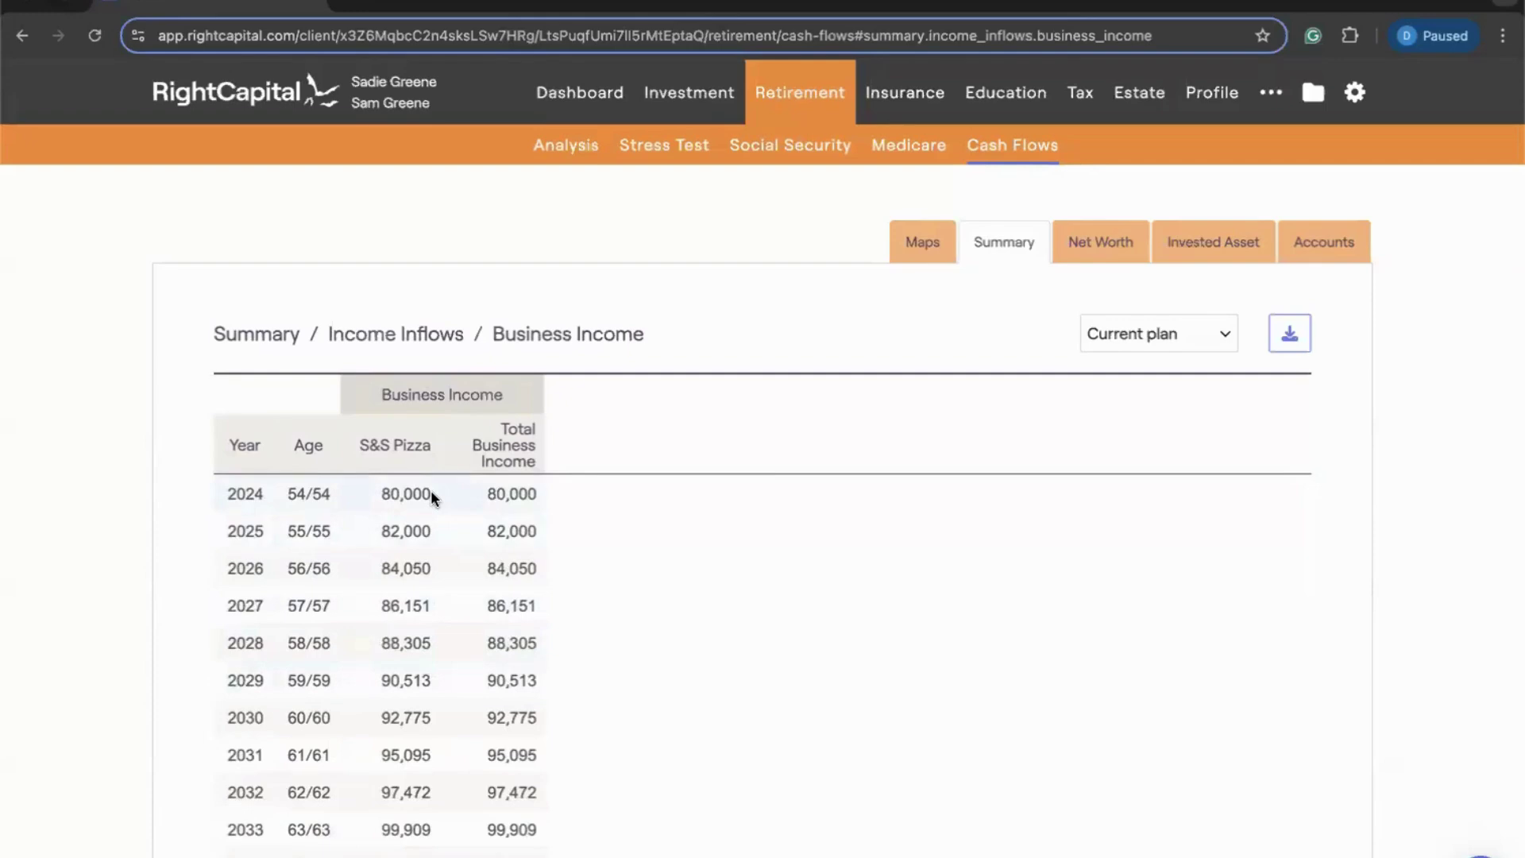
{"action": "left_click", "coordinate": [259, 335]}
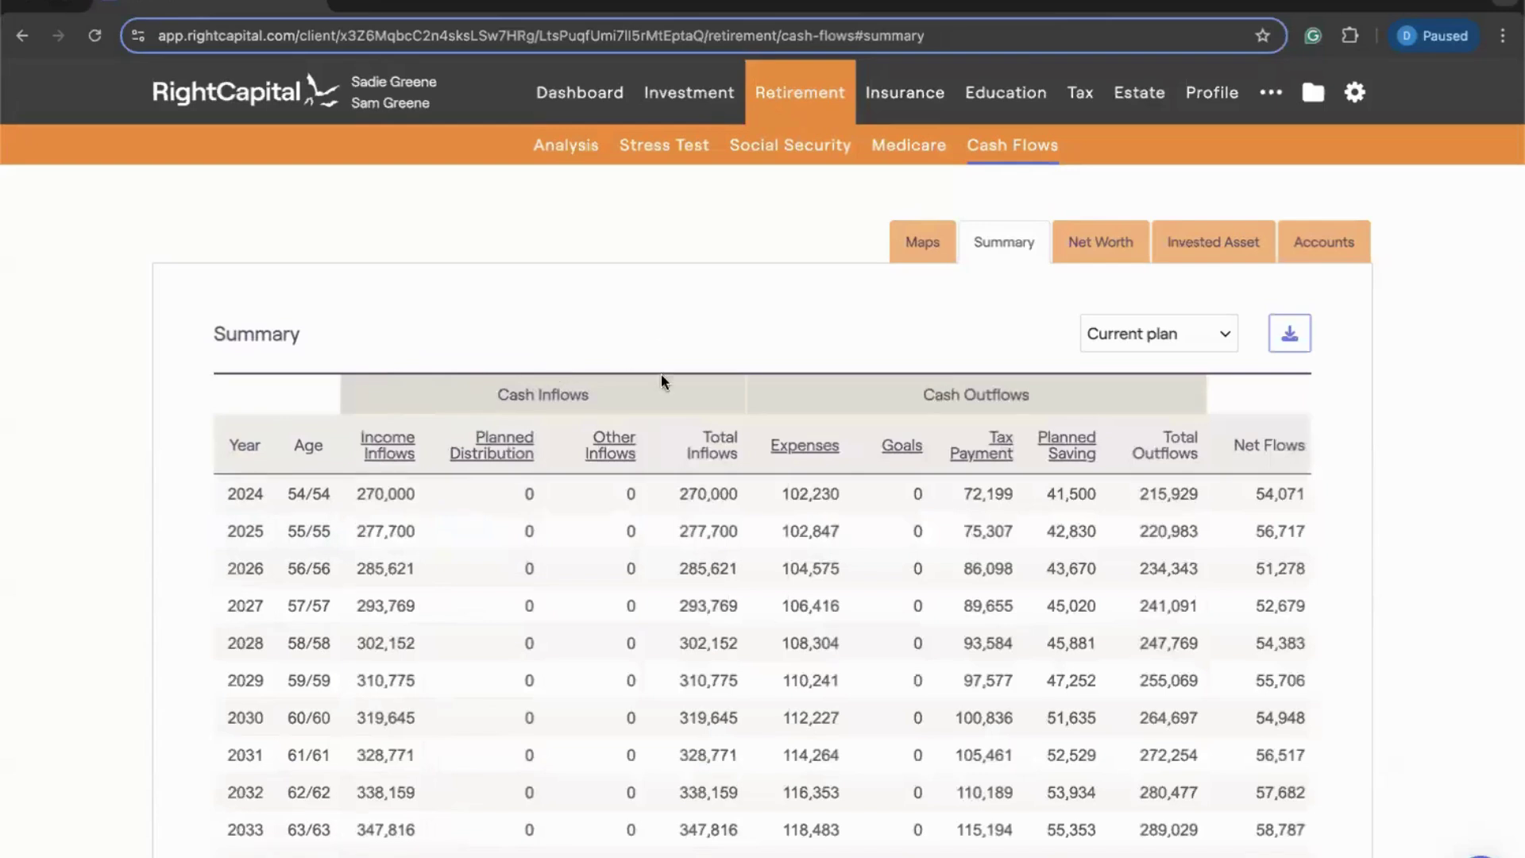
Step: Examine the Other Inflows around the 2035 retirement year down to S&S Pizza's Sale of Businesses breakdown, and return to the summary
{"action": "scroll", "coordinate": [613, 544], "scroll_direction": "down", "scroll_amount": 4}
{"action": "scroll", "coordinate": [613, 547], "scroll_direction": "down", "scroll_amount": 2}
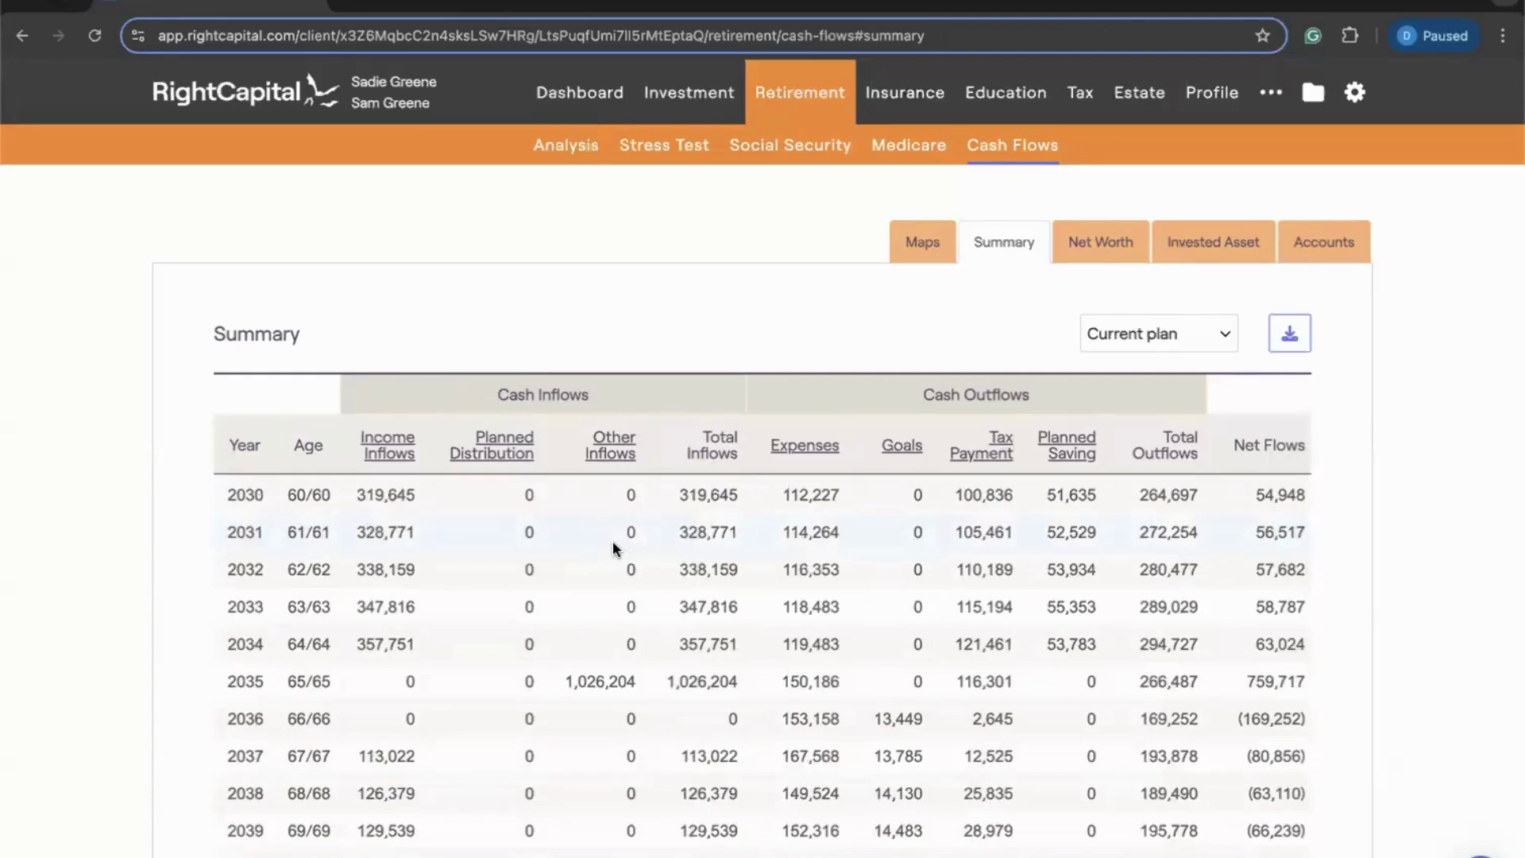
{"action": "scroll", "coordinate": [612, 541], "scroll_direction": "down", "scroll_amount": 1}
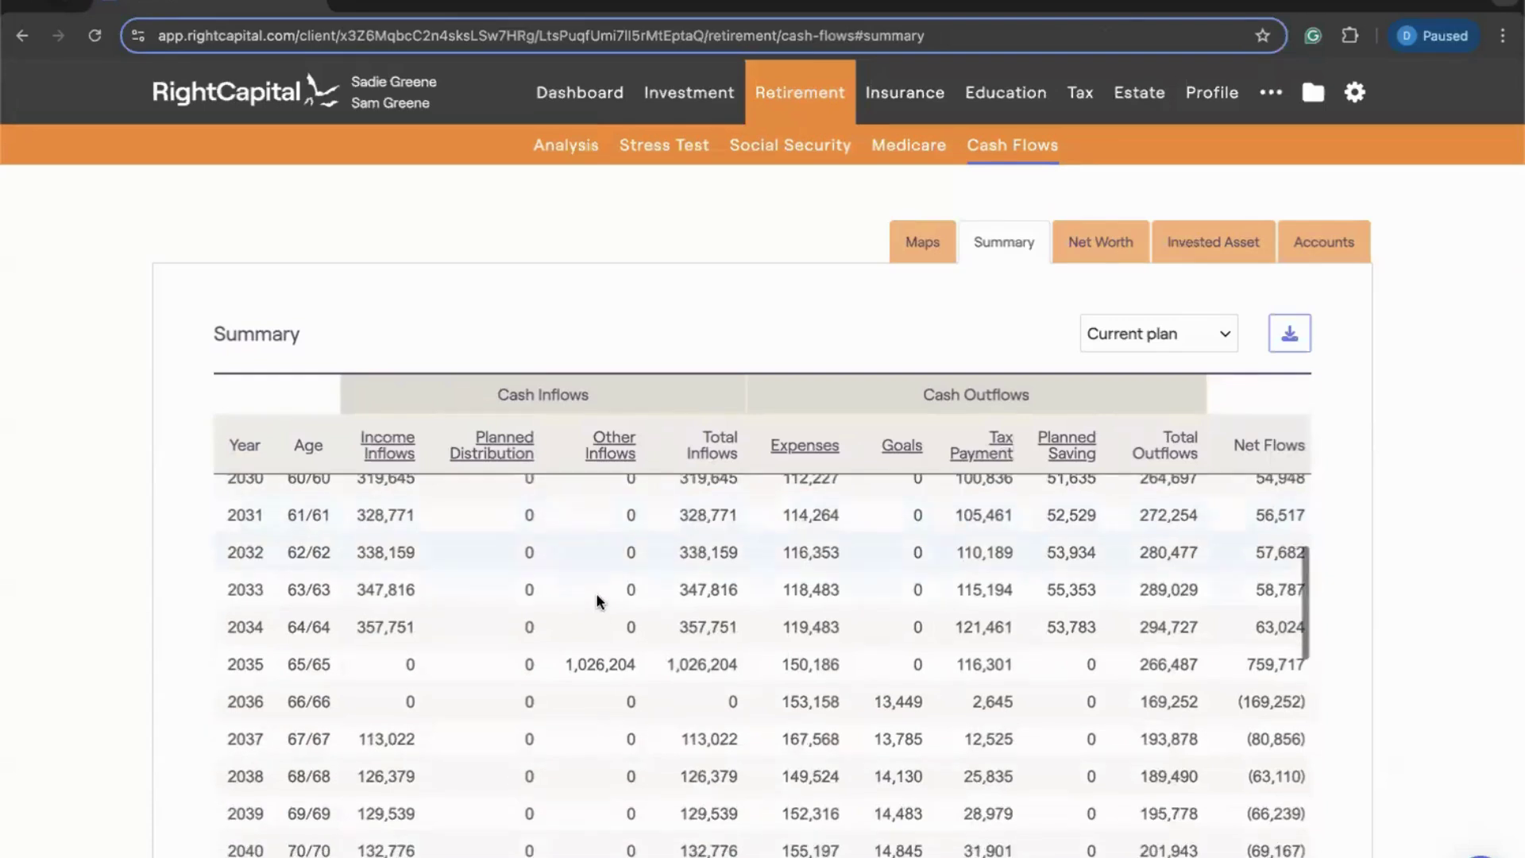
{"action": "left_click", "coordinate": [604, 445]}
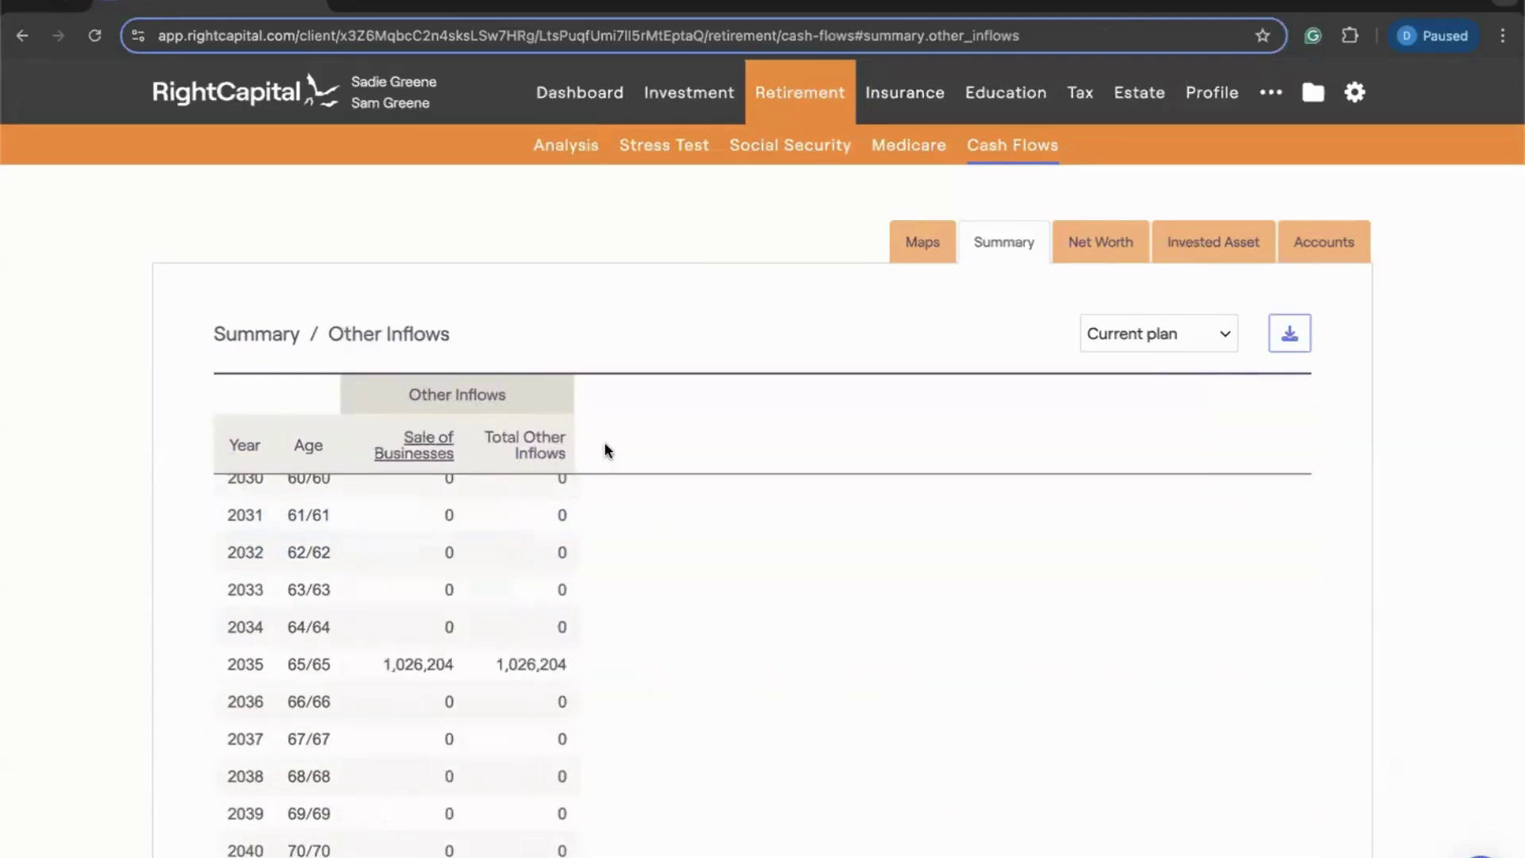
{"action": "scroll", "coordinate": [479, 474], "scroll_direction": "down", "scroll_amount": 1}
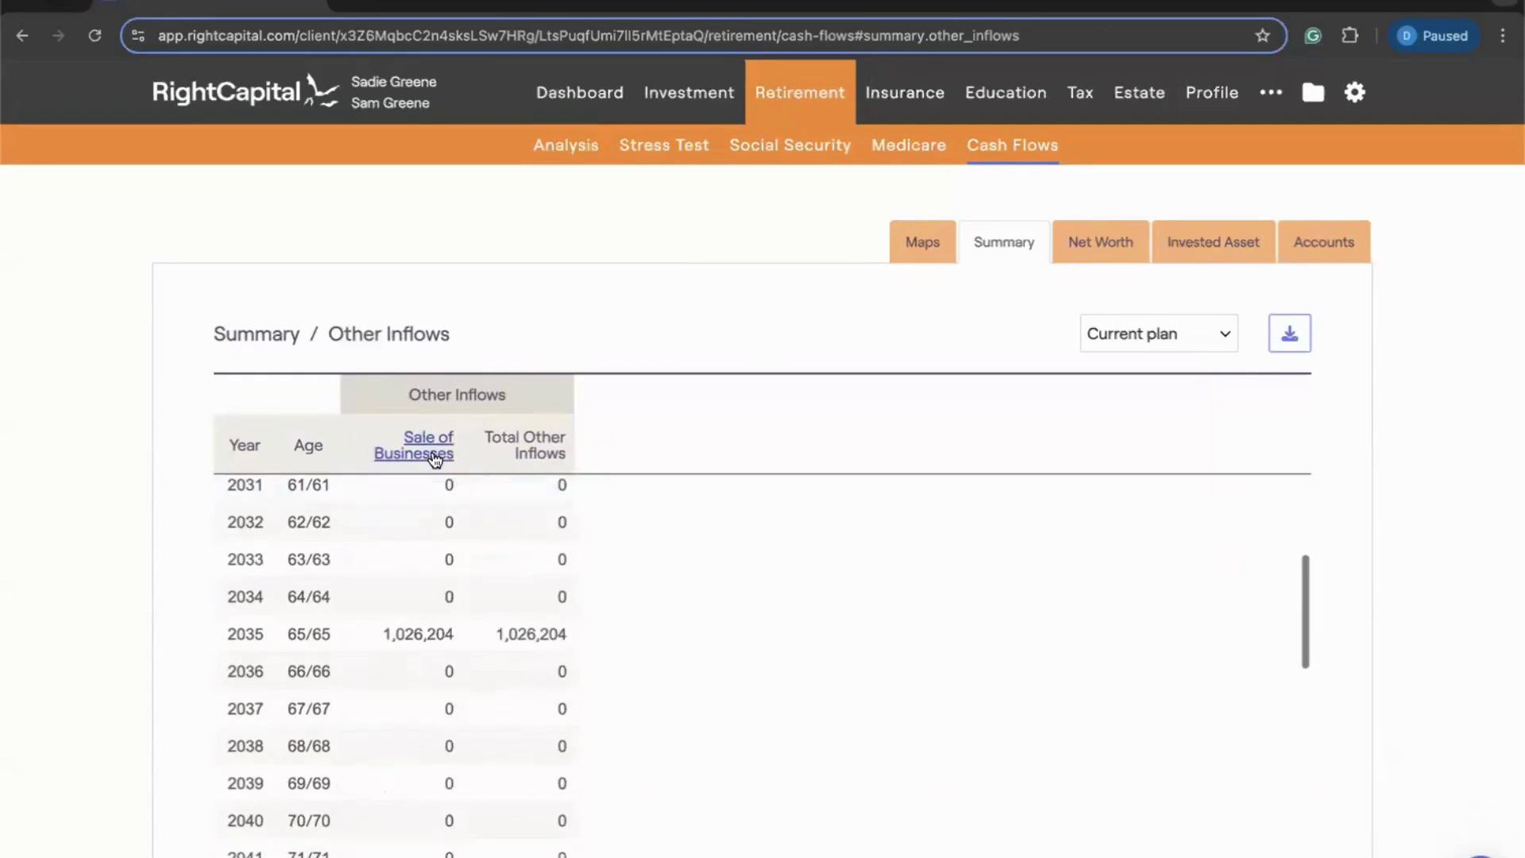
{"action": "left_click", "coordinate": [432, 450]}
{"action": "scroll", "coordinate": [349, 540], "scroll_direction": "down", "scroll_amount": 1}
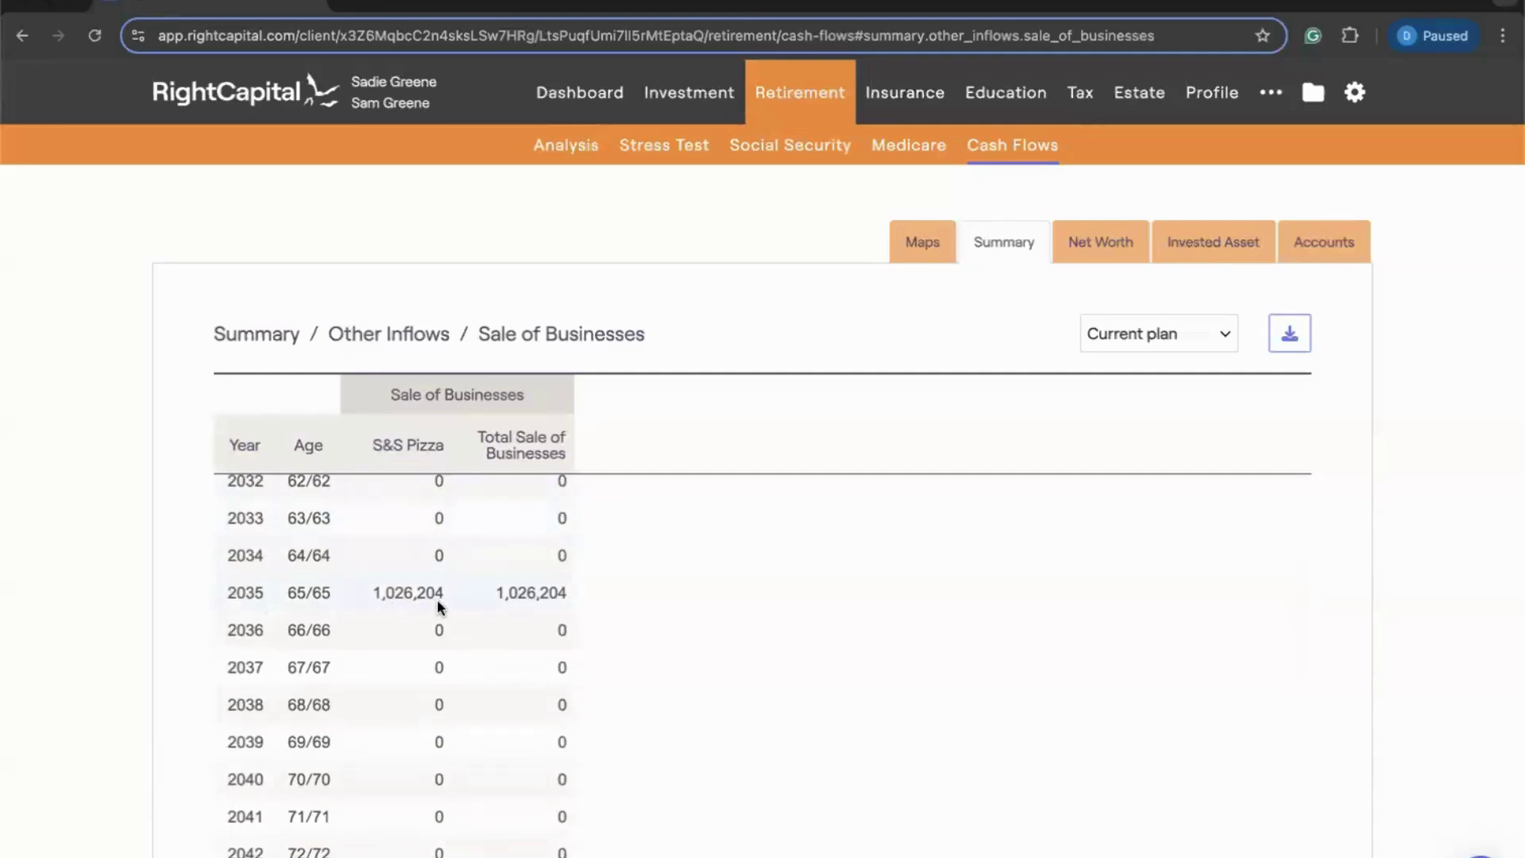
{"action": "left_click", "coordinate": [265, 348]}
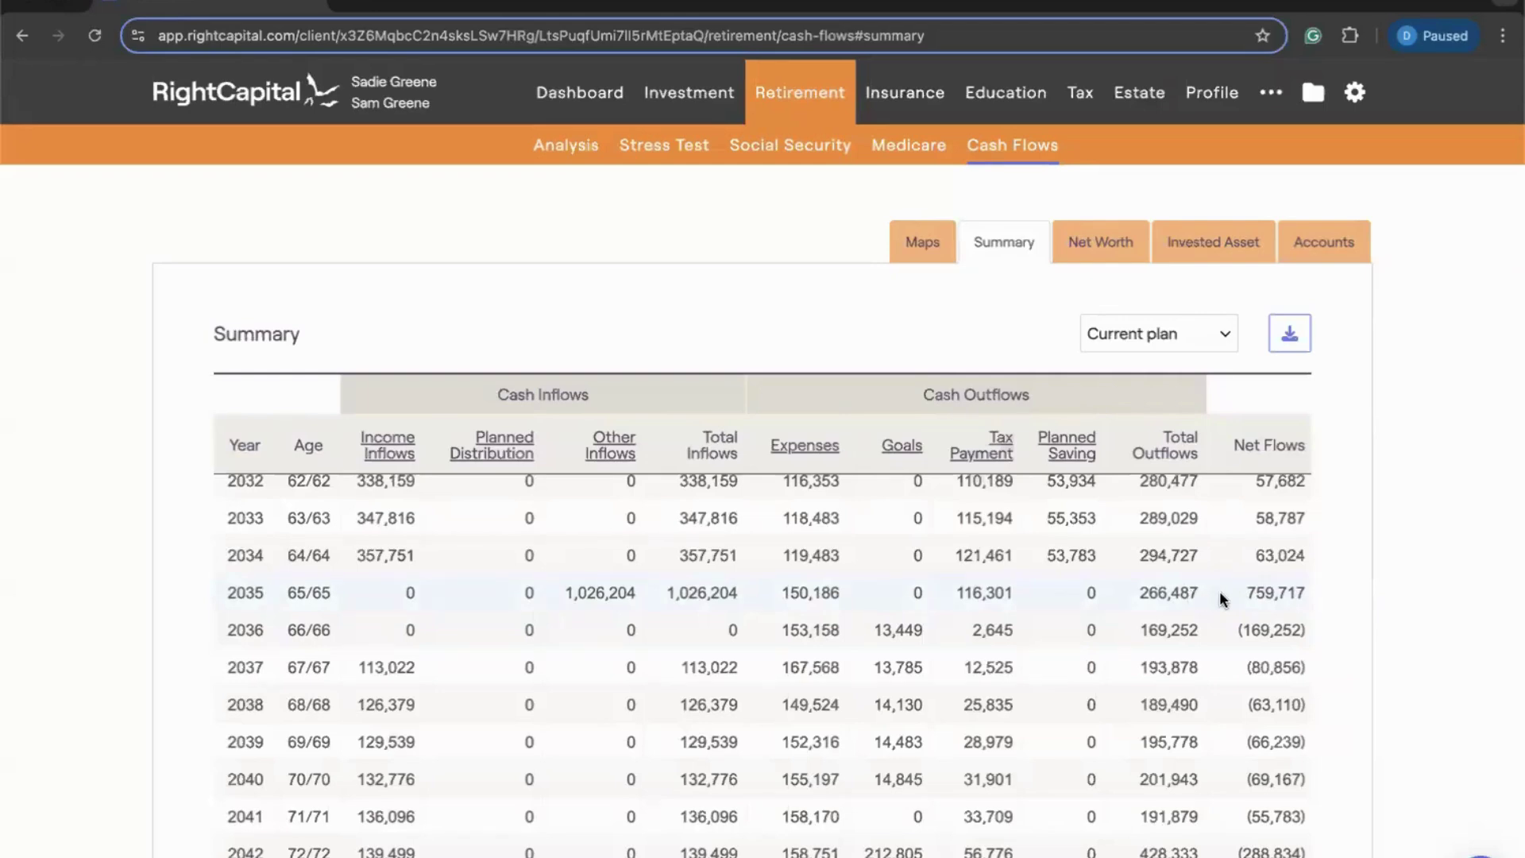
Step: Change the planning method in the client's calculation settings to Modified cash flow based
{"action": "left_click", "coordinate": [1354, 92]}
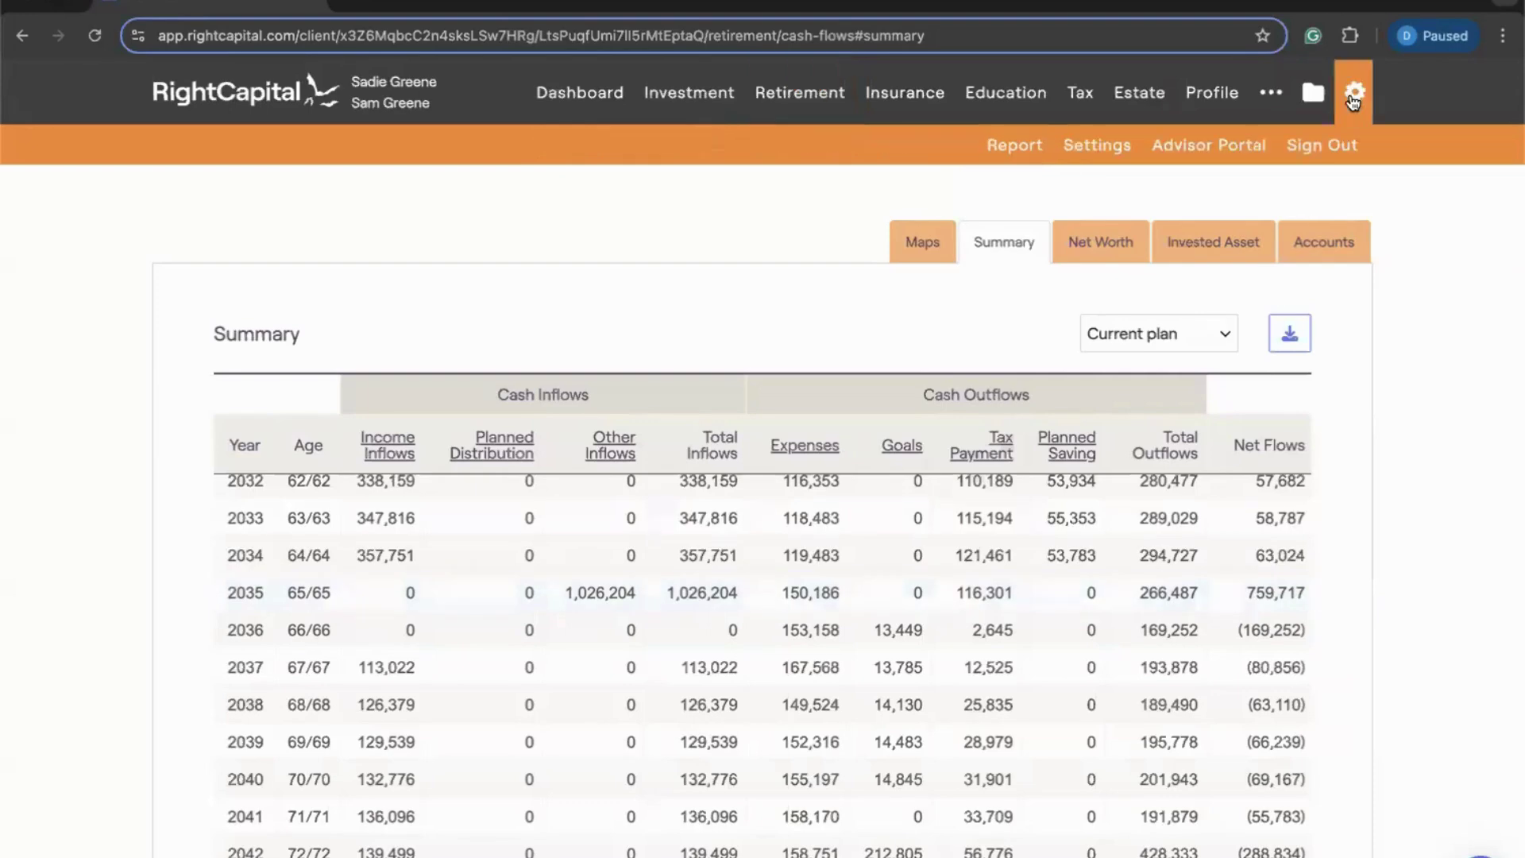
{"action": "left_click", "coordinate": [1109, 148]}
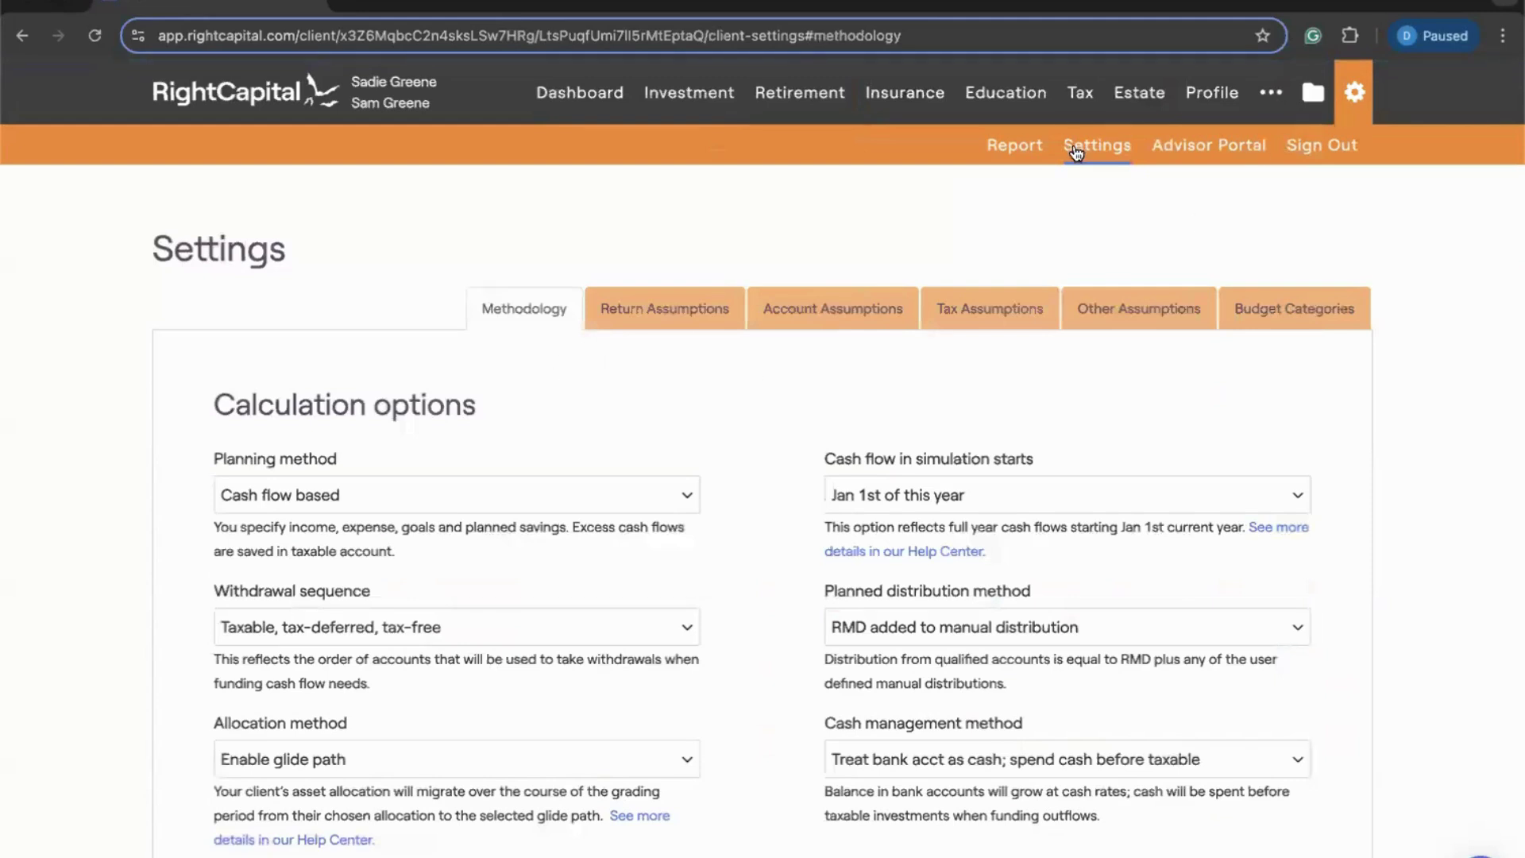
{"action": "left_click", "coordinate": [348, 490]}
{"action": "left_click", "coordinate": [432, 523]}
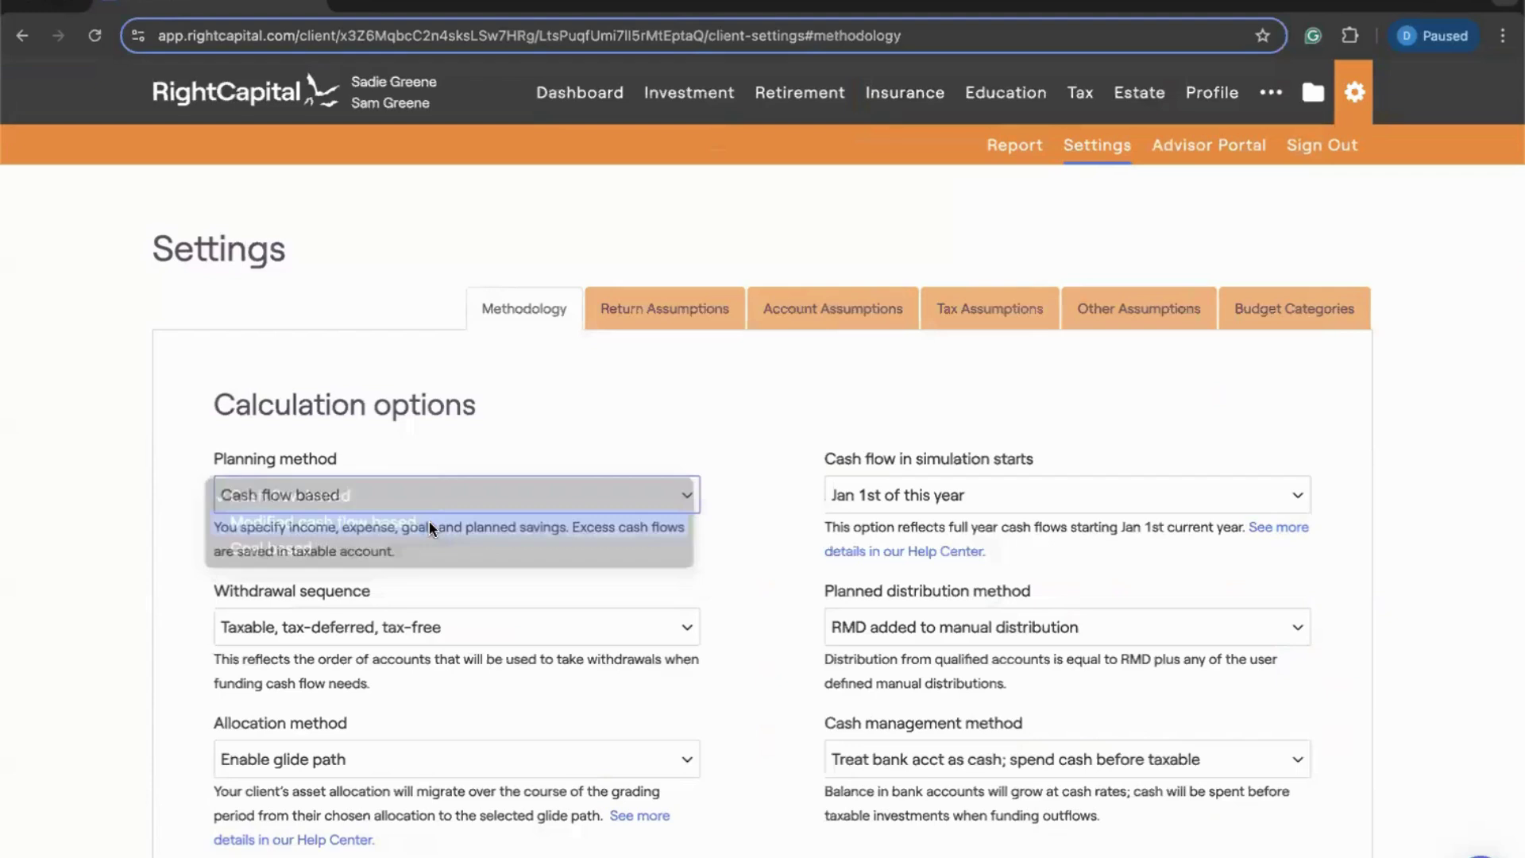
{"action": "left_click", "coordinate": [586, 528]}
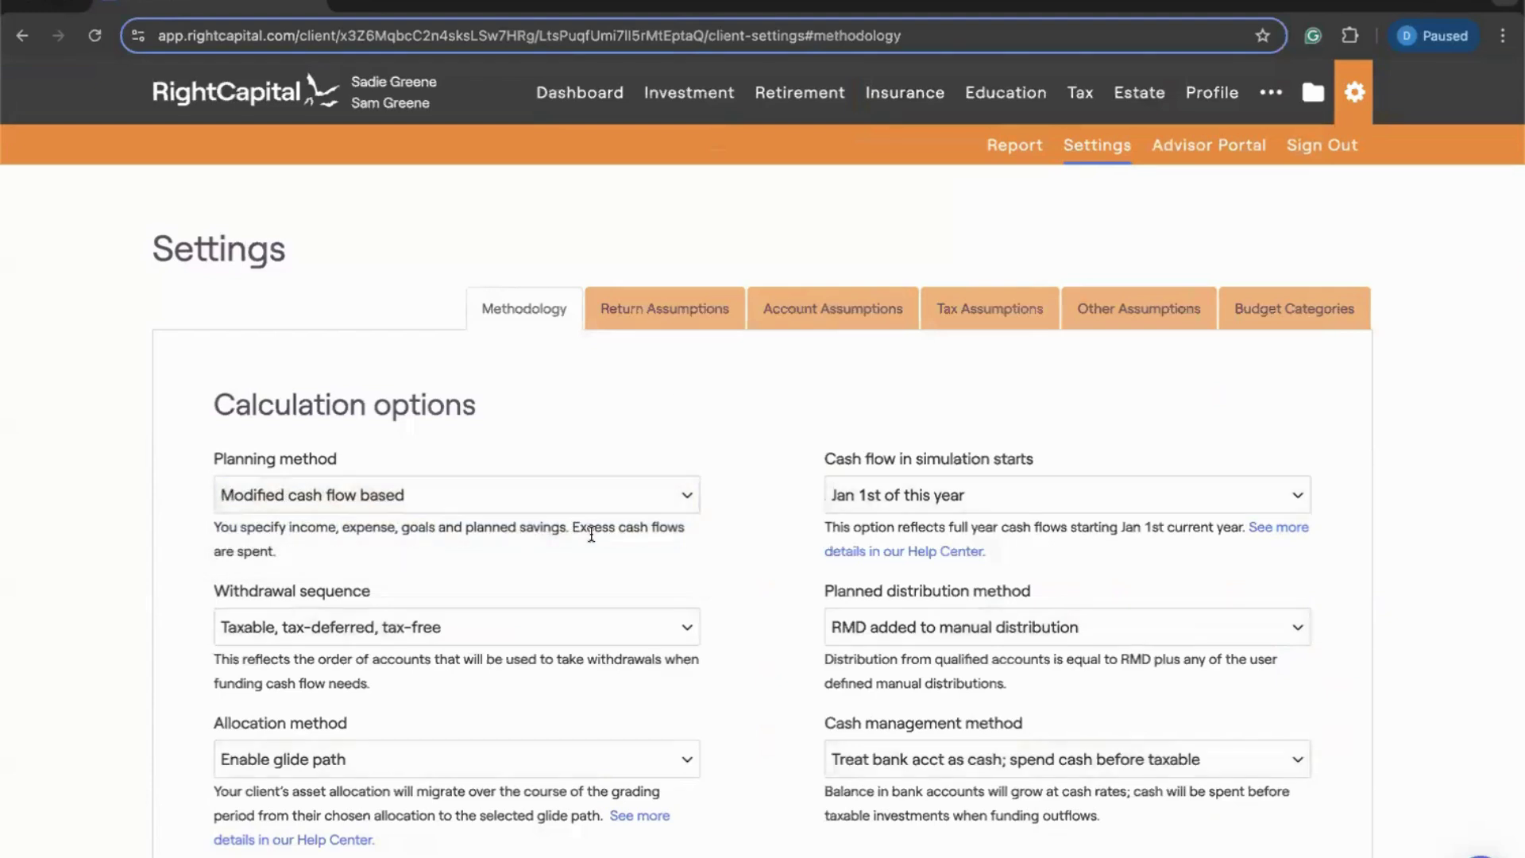
Step: Open the retirement cash flow summary and compare the spent unsaved cash flows with the net flows before and after 2035
{"action": "left_click", "coordinate": [815, 112]}
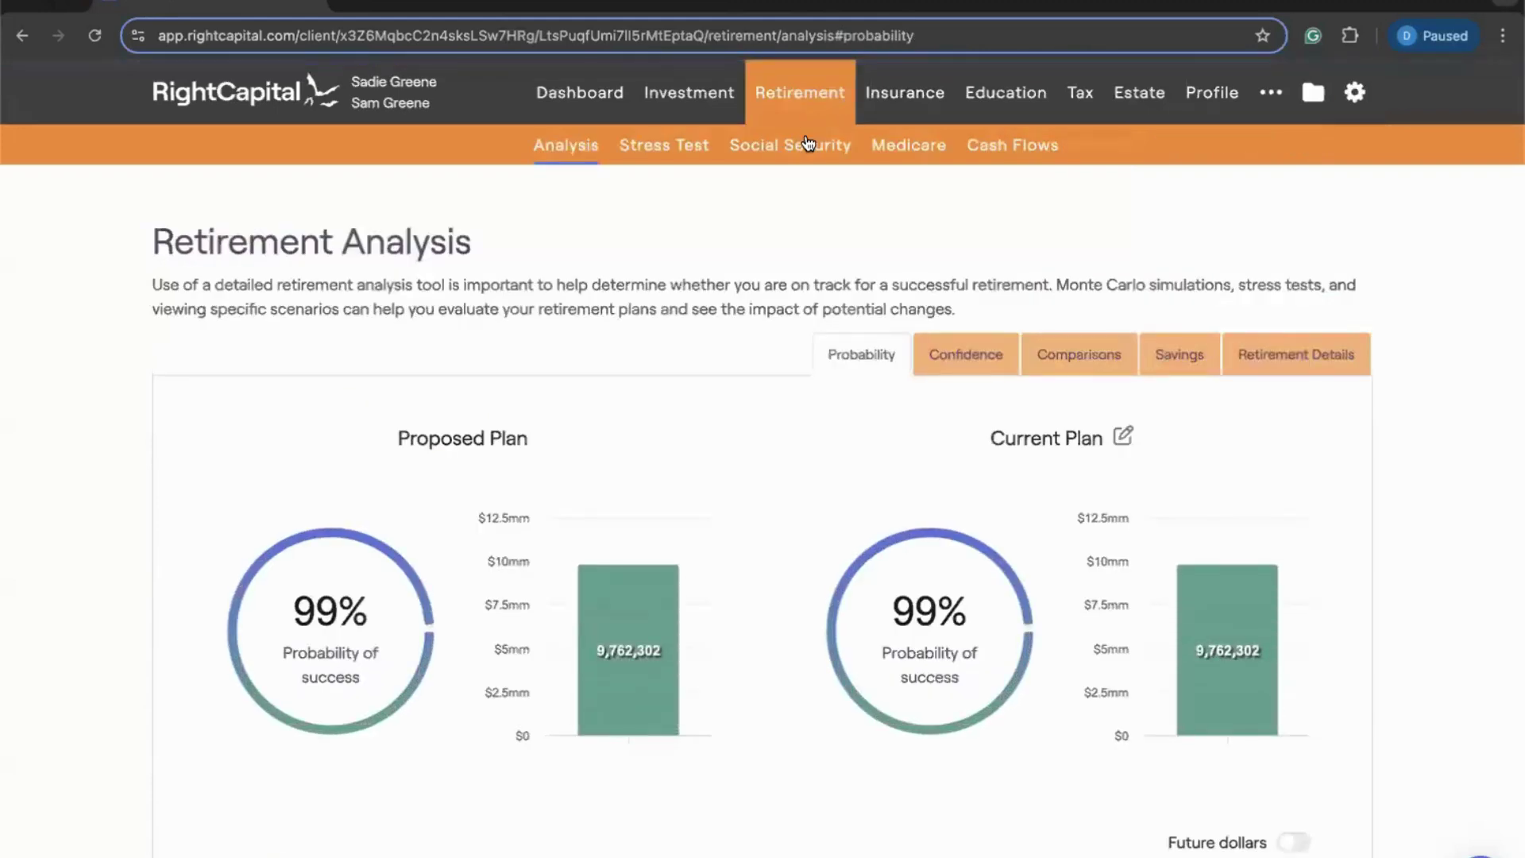
{"action": "left_click", "coordinate": [996, 155]}
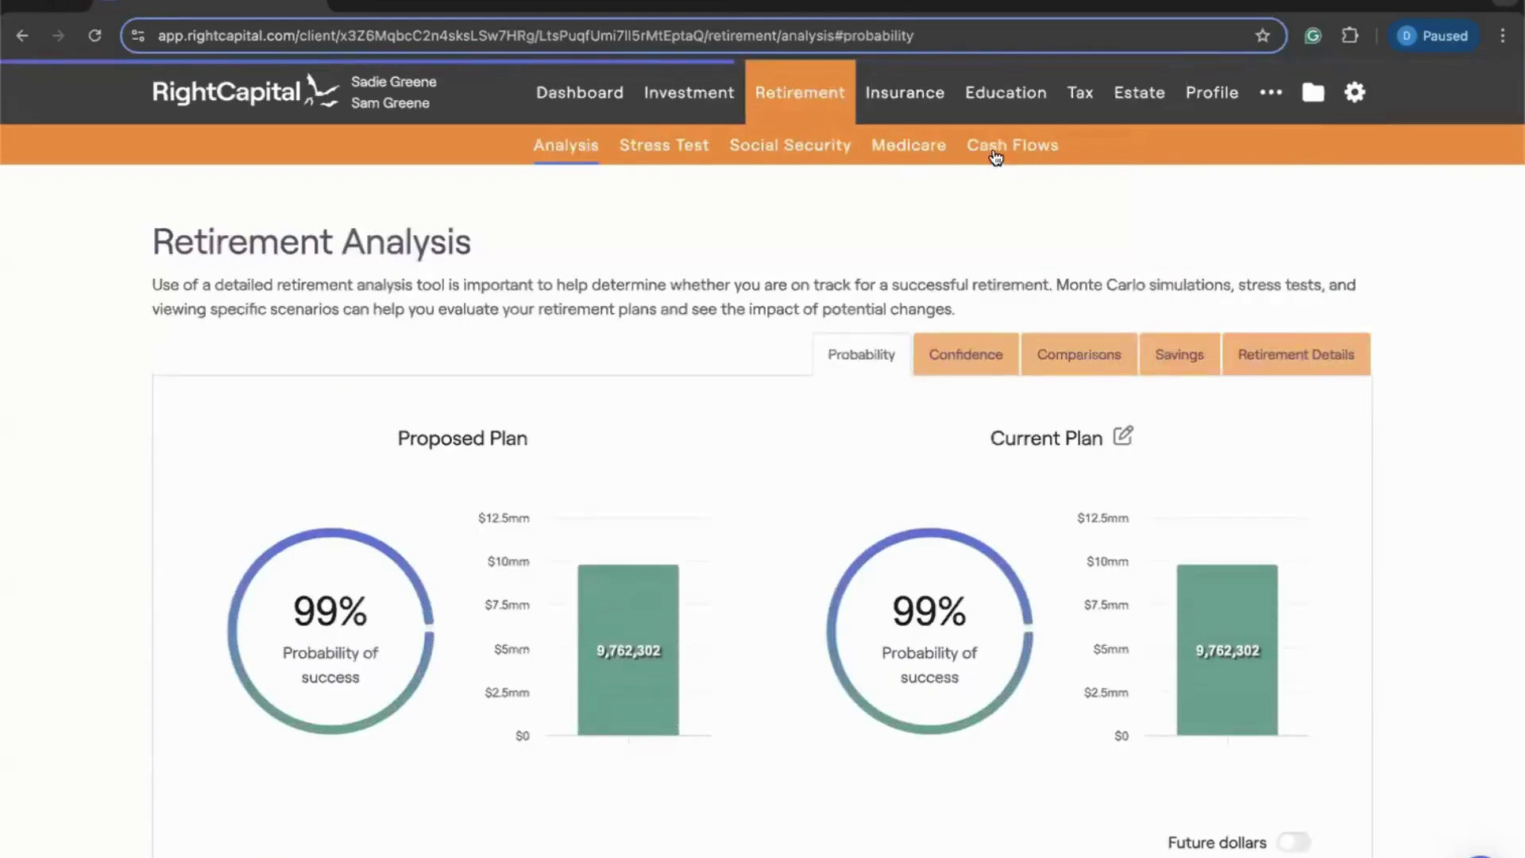
{"action": "left_click", "coordinate": [994, 239]}
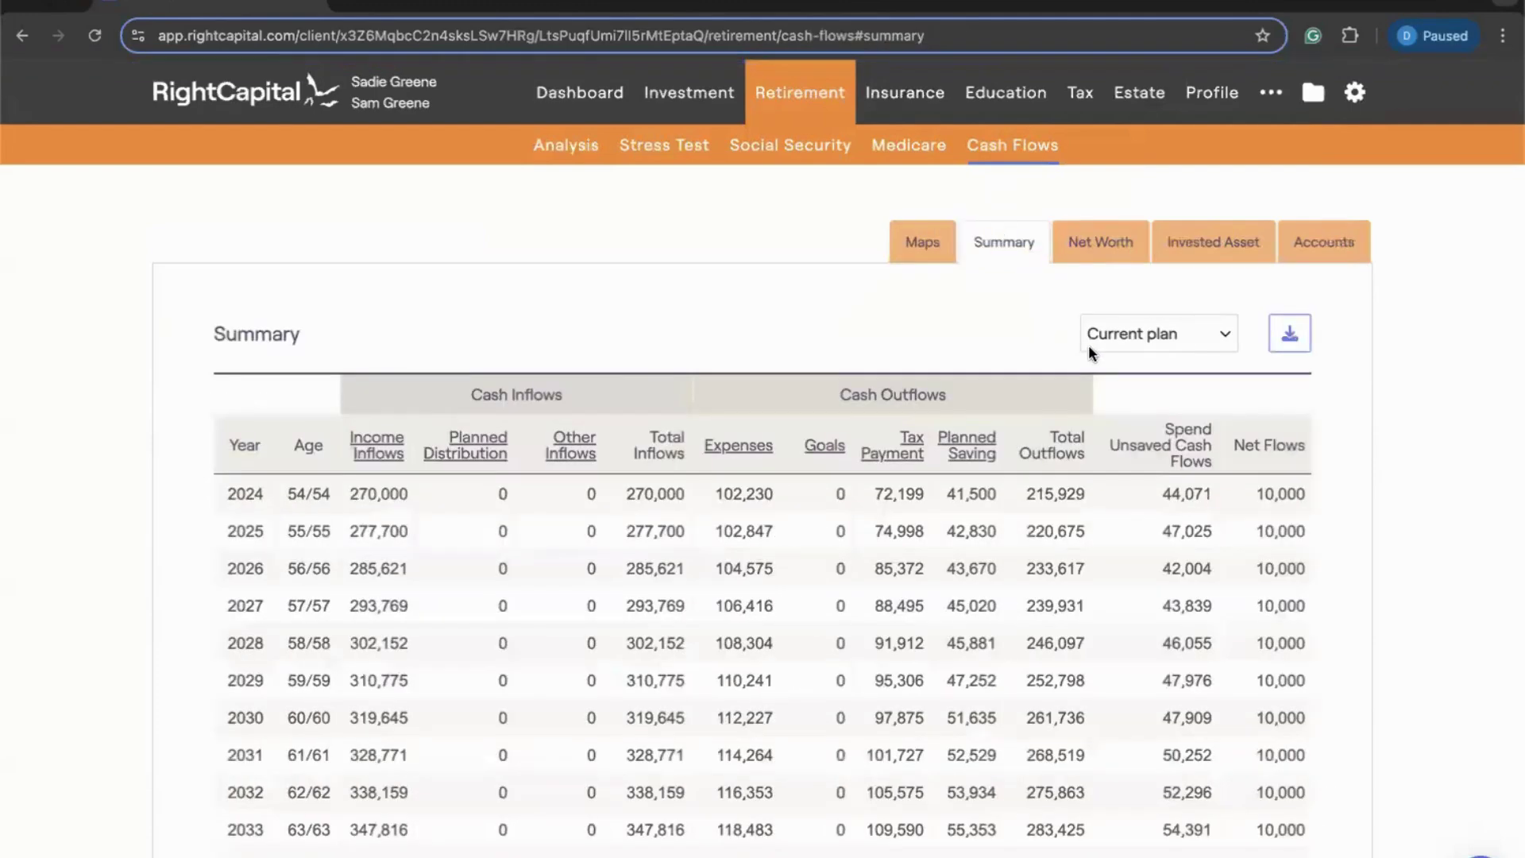
{"action": "scroll", "coordinate": [1104, 459], "scroll_direction": "down", "scroll_amount": 5}
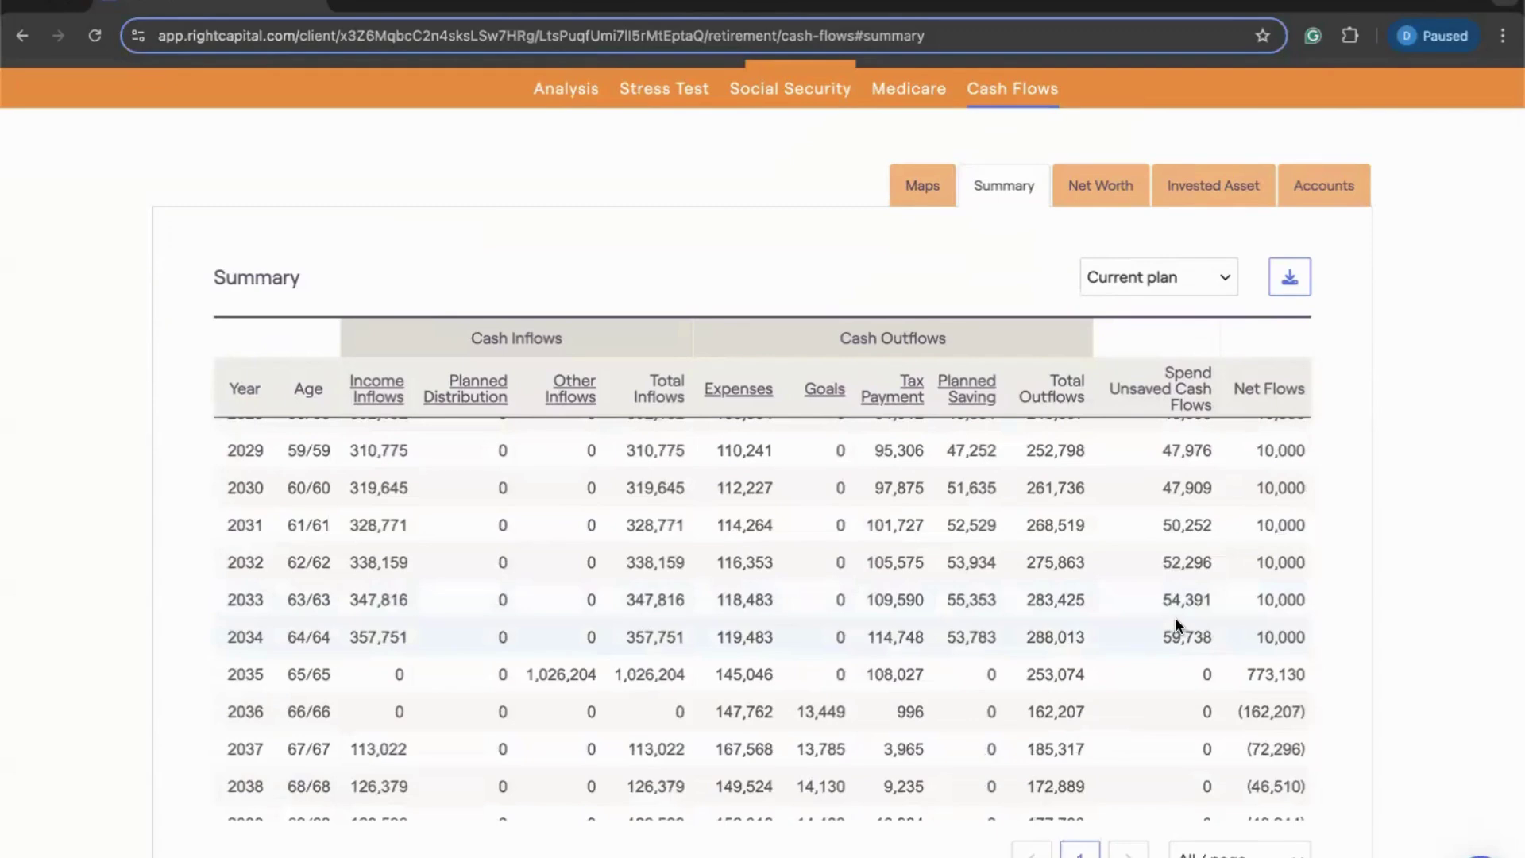
{"action": "scroll", "coordinate": [1178, 625], "scroll_direction": "down", "scroll_amount": 1}
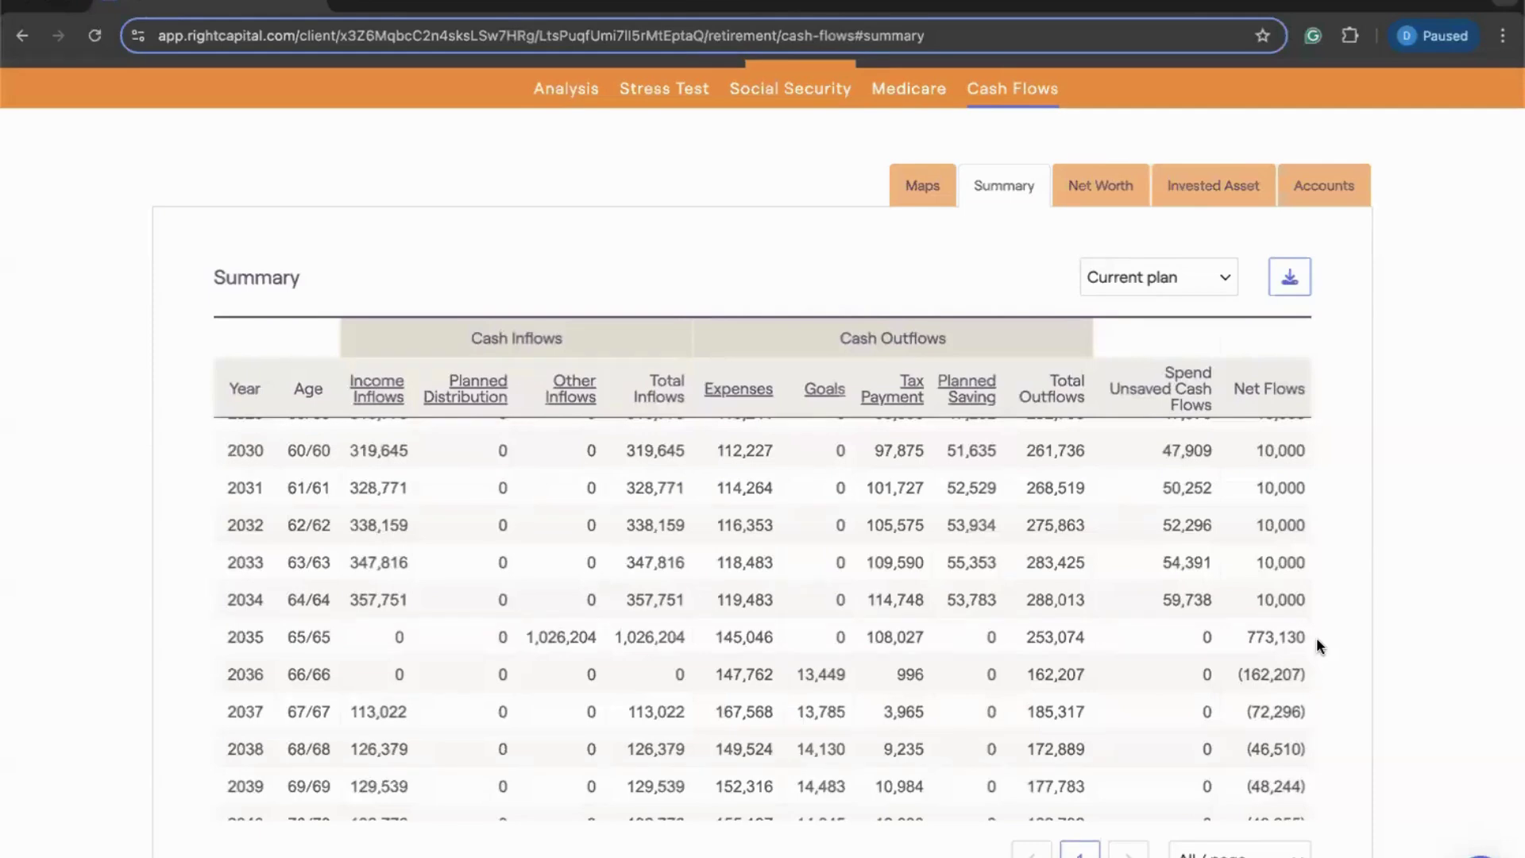
{"action": "scroll", "coordinate": [1317, 637], "scroll_direction": "up", "scroll_amount": 1}
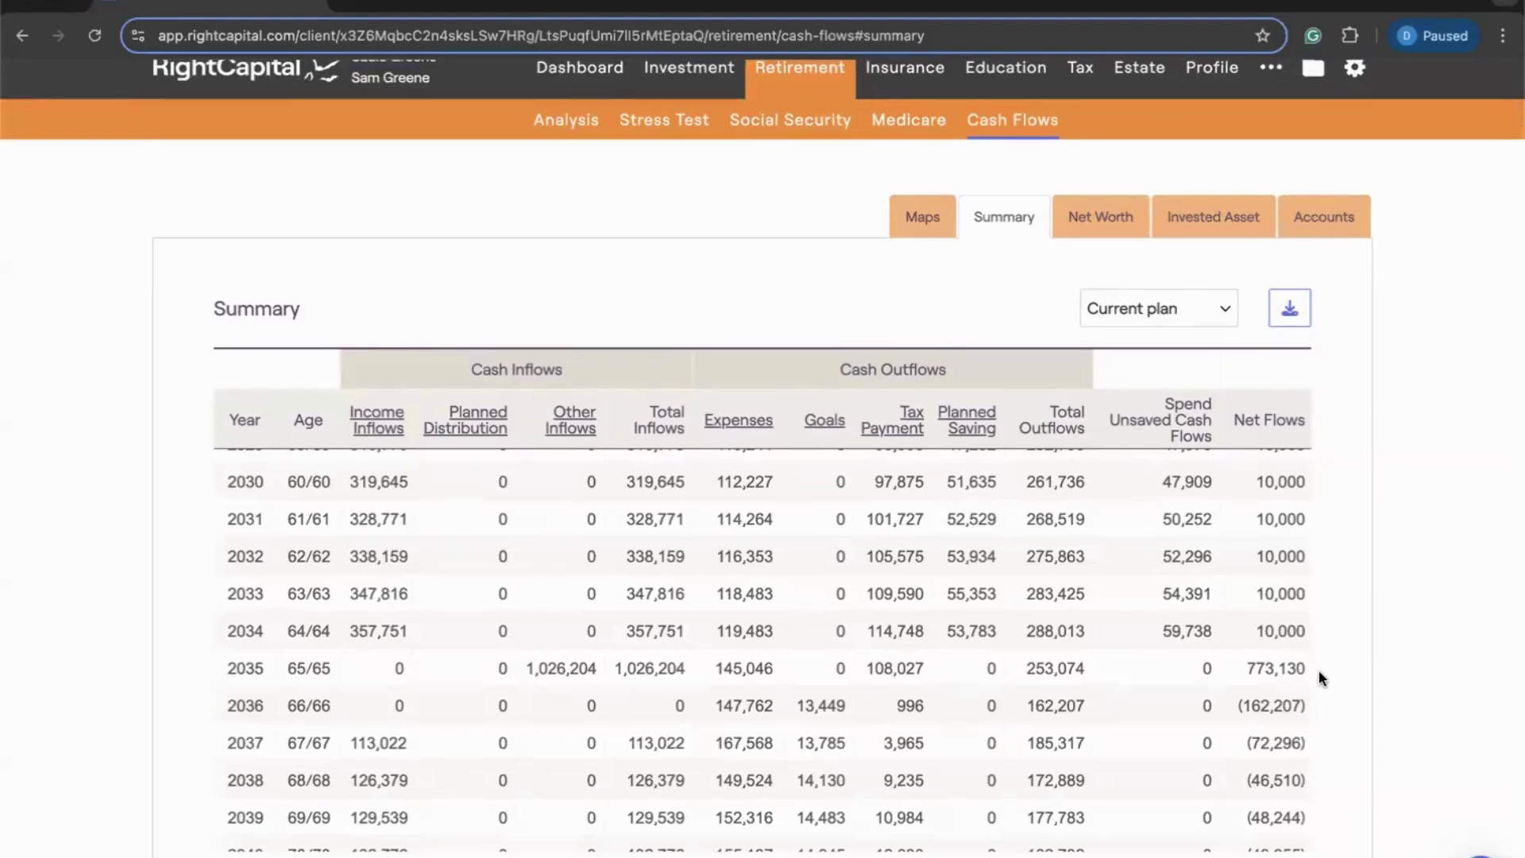
{"action": "scroll", "coordinate": [1319, 670], "scroll_direction": "up", "scroll_amount": 1}
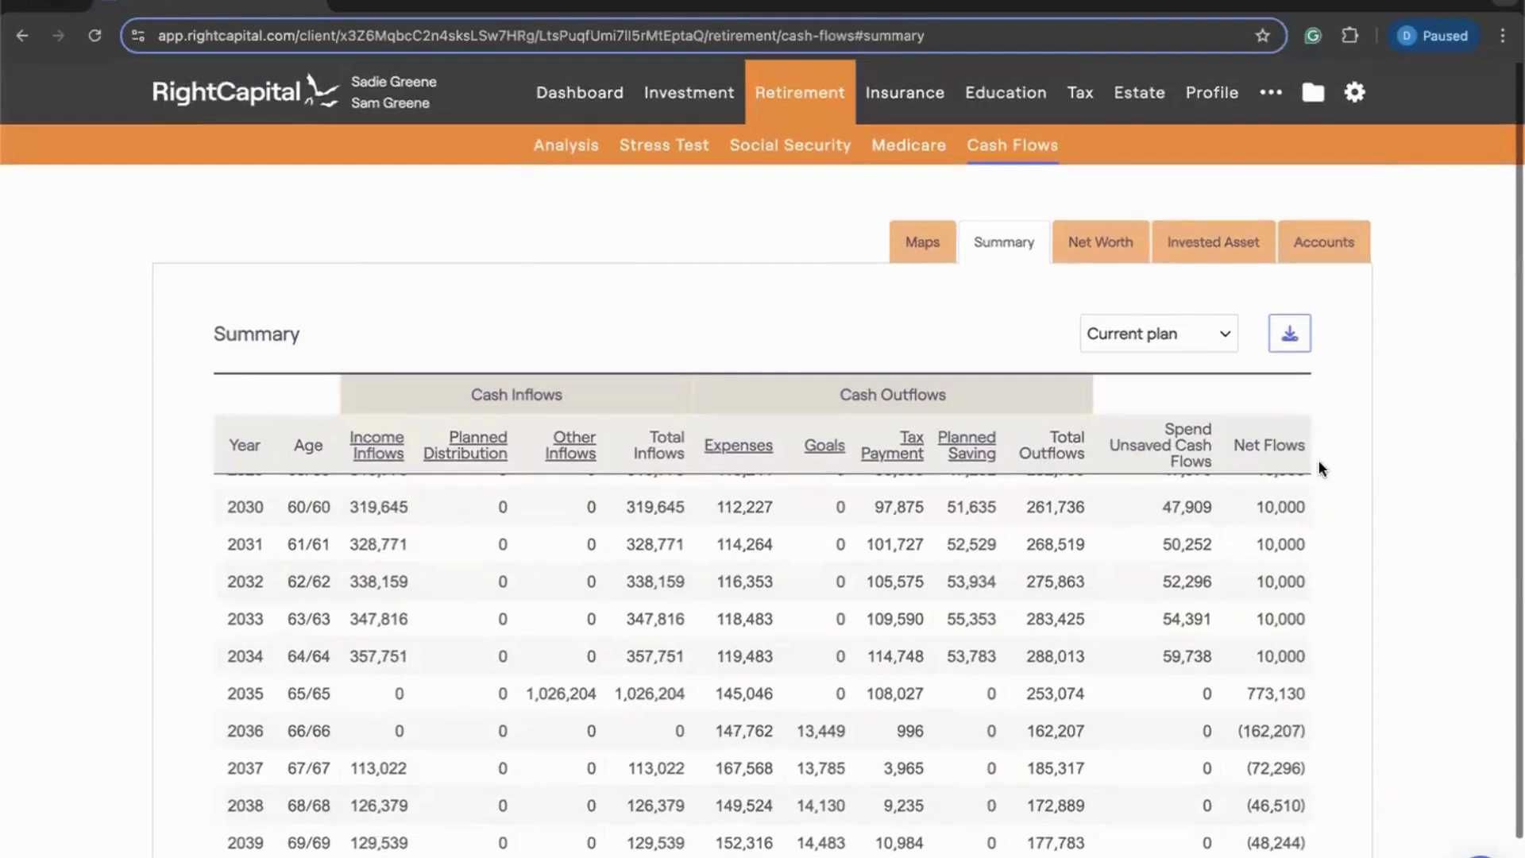
Step: Set the planning method in the client's calculation settings back to Cash flow based
{"action": "mouse_move", "coordinate": [1337, 93]}
{"action": "left_click", "coordinate": [1085, 148]}
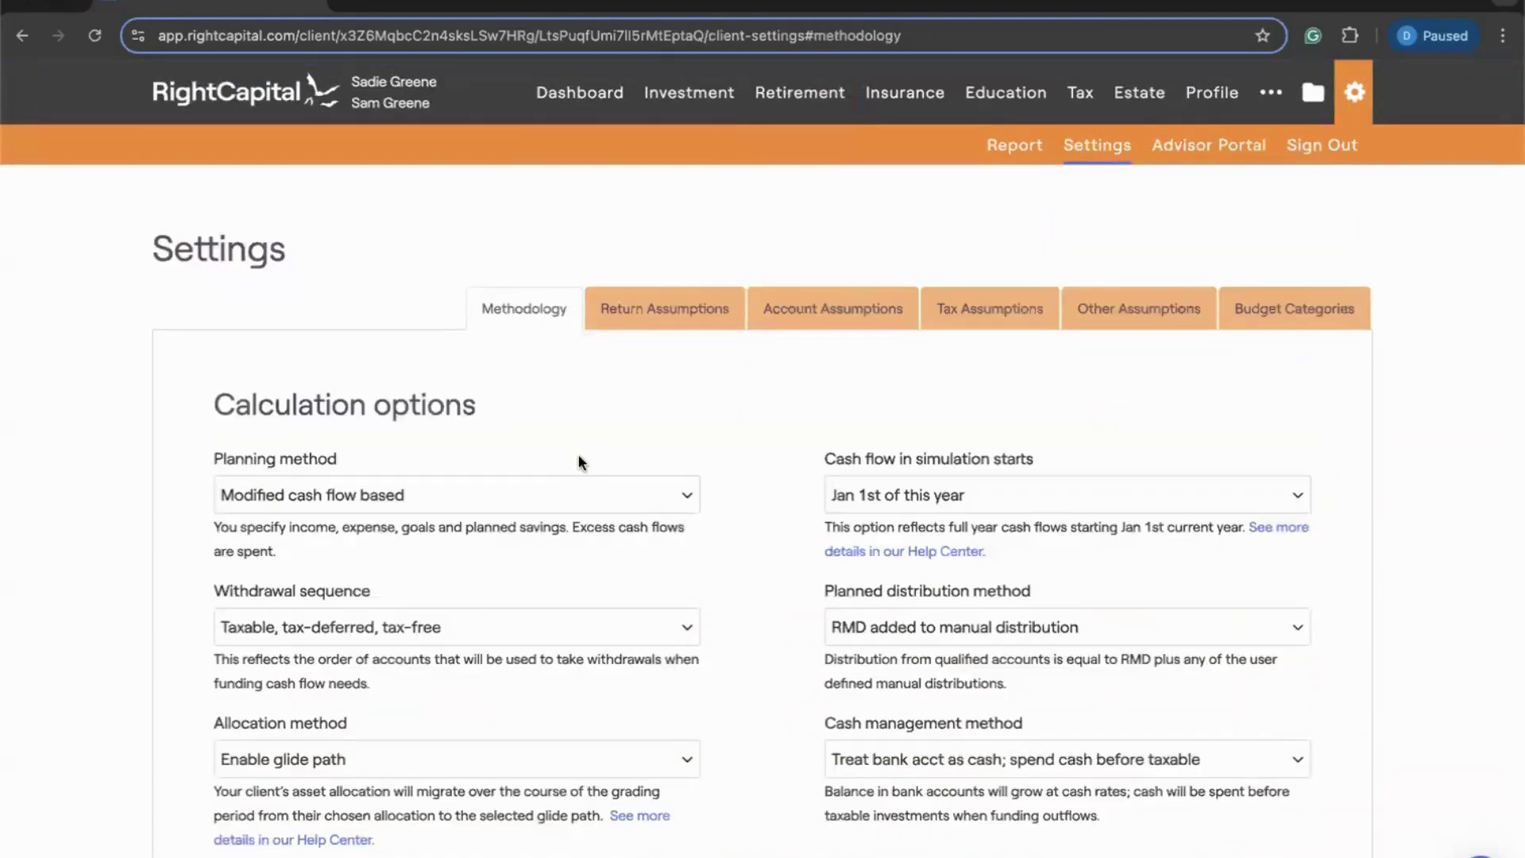
{"action": "left_click", "coordinate": [586, 495]}
{"action": "left_click", "coordinate": [578, 489]}
{"action": "key", "text": "Up"}
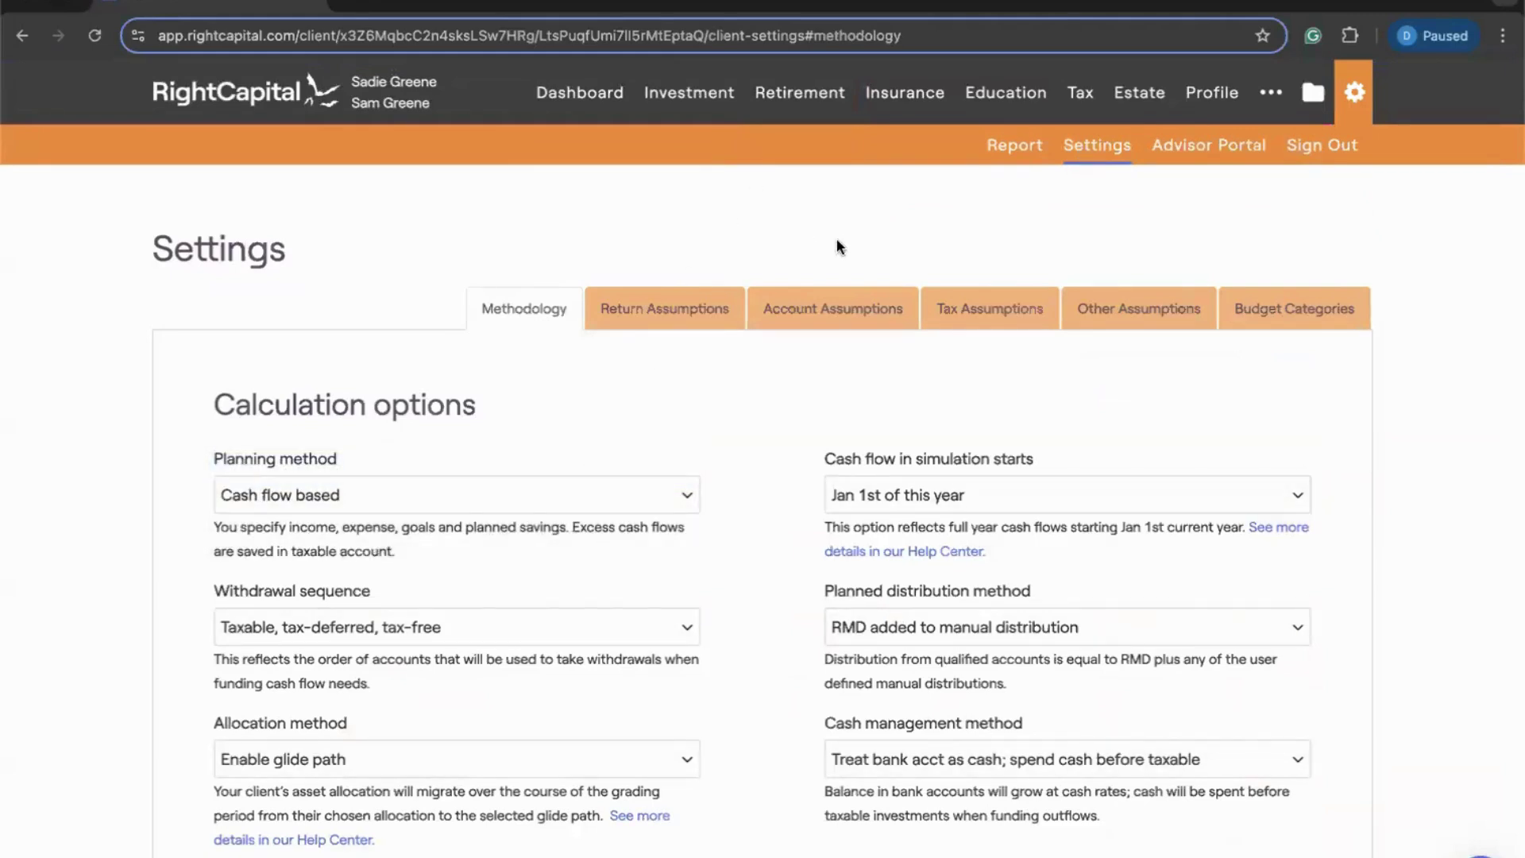
Step: Open the client's Tax Estimate and show the projected tax details for the 2024 Form 1040
{"action": "left_click", "coordinate": [1080, 93]}
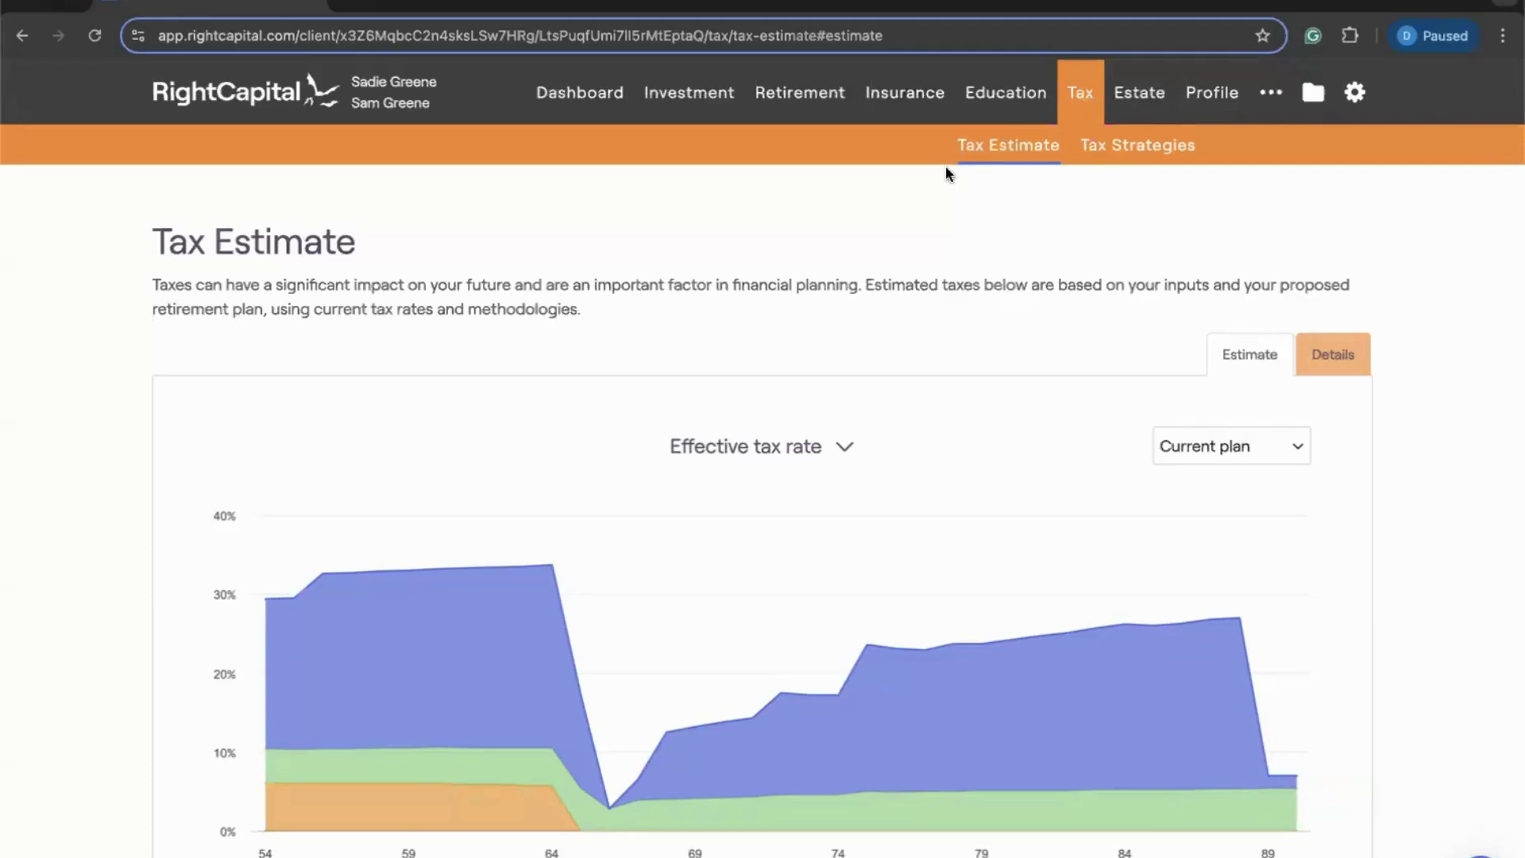
{"action": "left_click", "coordinate": [1324, 359]}
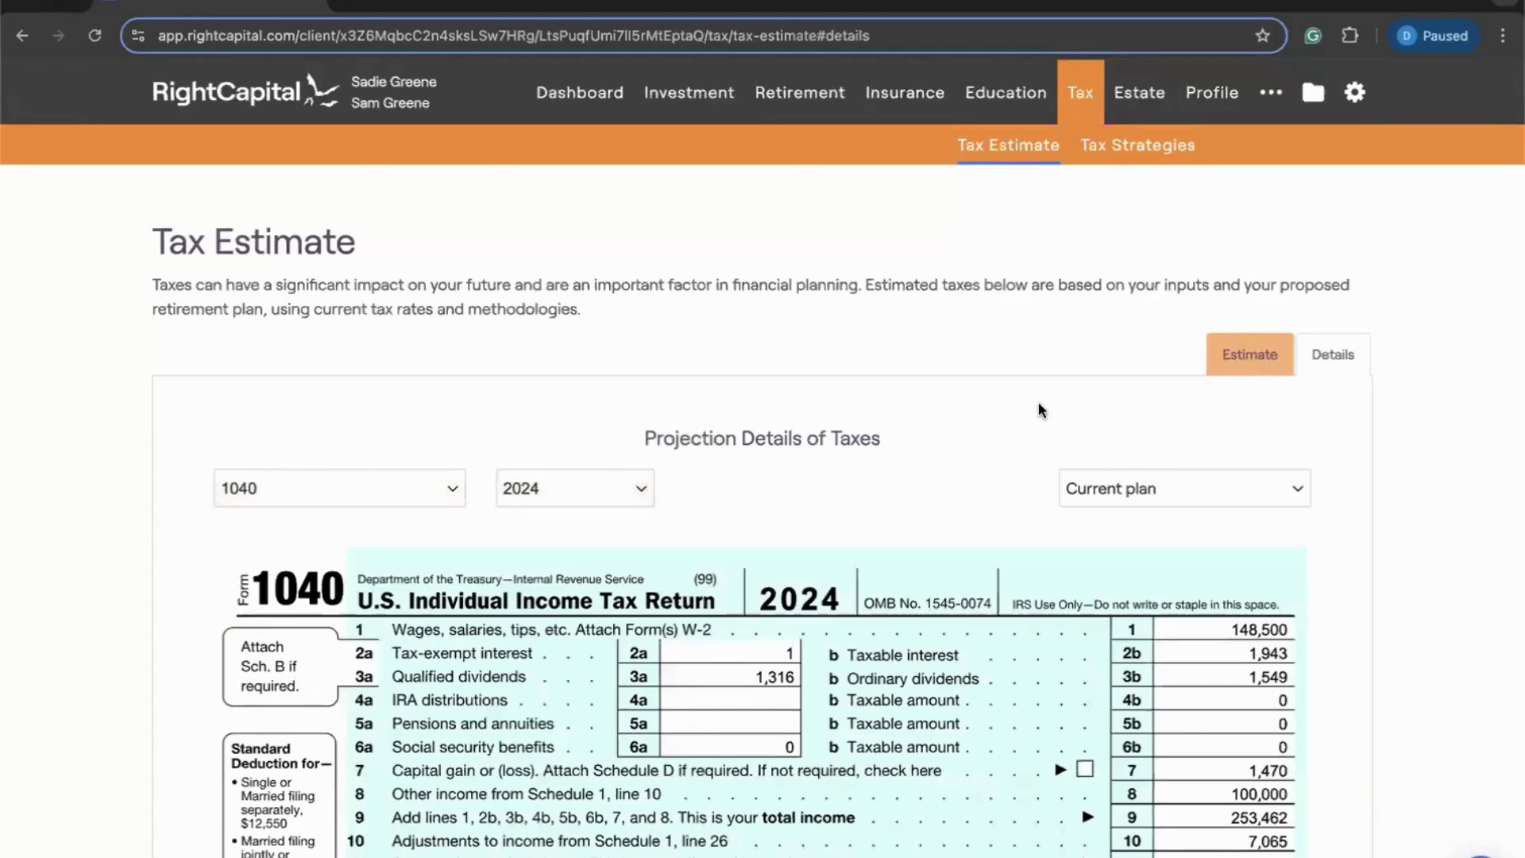
{"action": "scroll", "coordinate": [1038, 402], "scroll_direction": "down", "scroll_amount": 2}
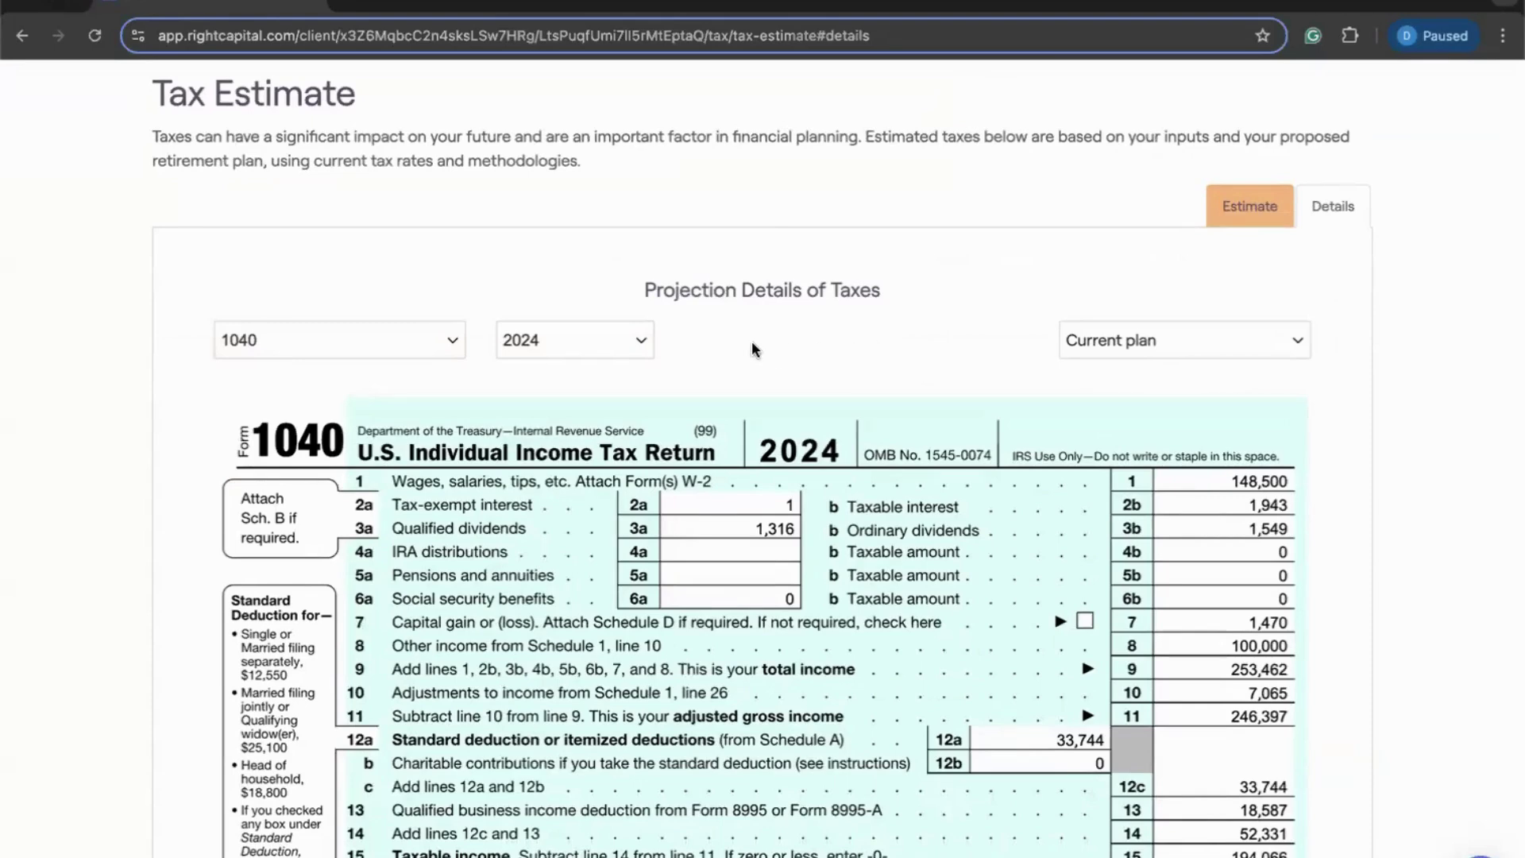
{"action": "scroll", "coordinate": [753, 347], "scroll_direction": "up", "scroll_amount": 1}
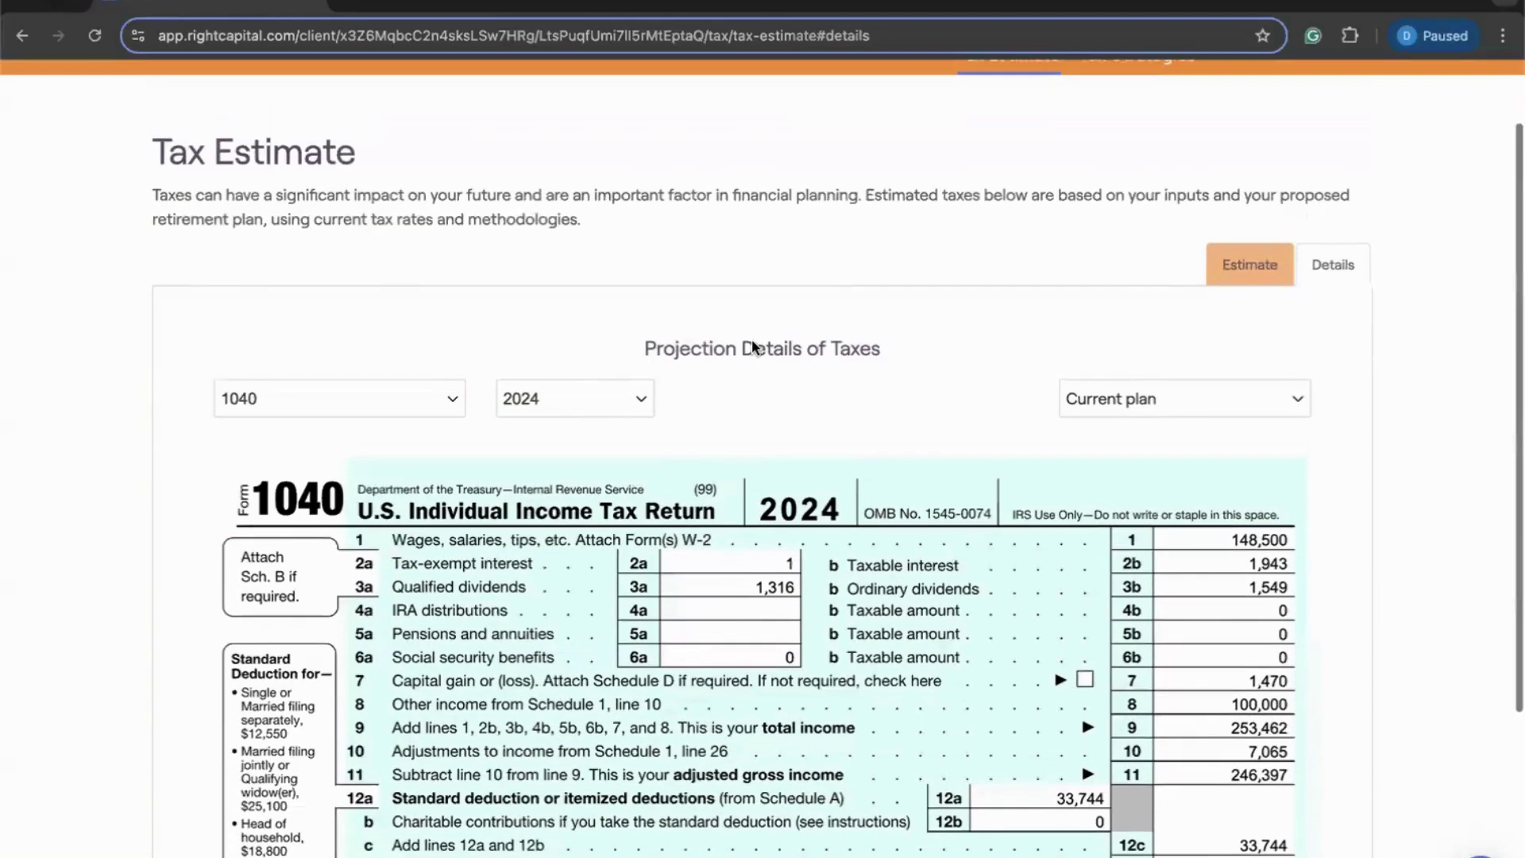
Step: Check which tax years and forms are available in the tax projection details, keeping the 2024 Form 1040 selected
{"action": "left_click", "coordinate": [637, 406]}
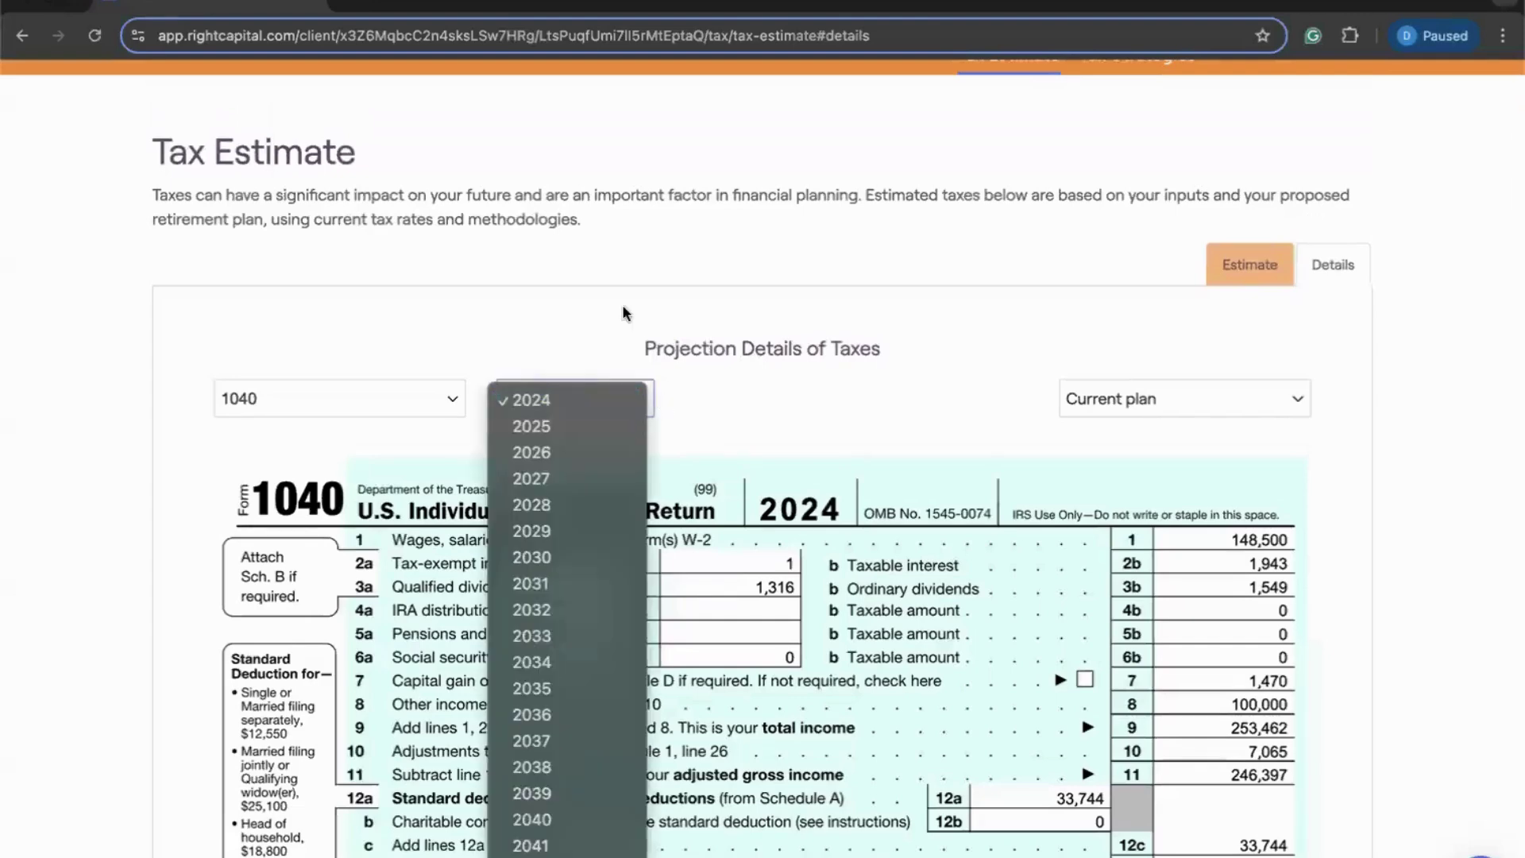
{"action": "left_click", "coordinate": [400, 393]}
{"action": "left_click", "coordinate": [433, 395]}
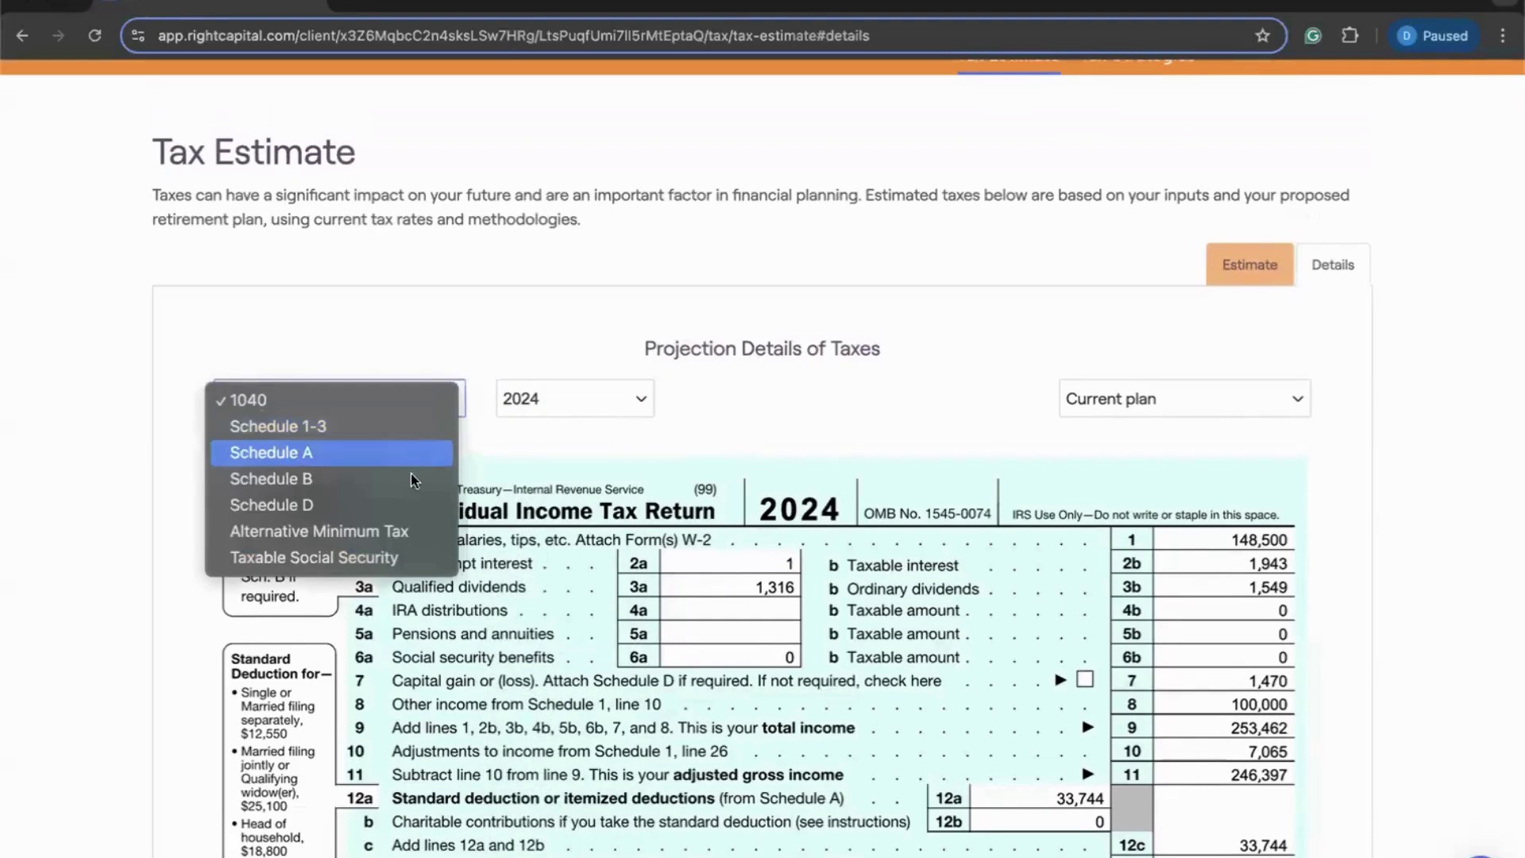
{"action": "left_click", "coordinate": [557, 405]}
{"action": "left_click", "coordinate": [574, 407]}
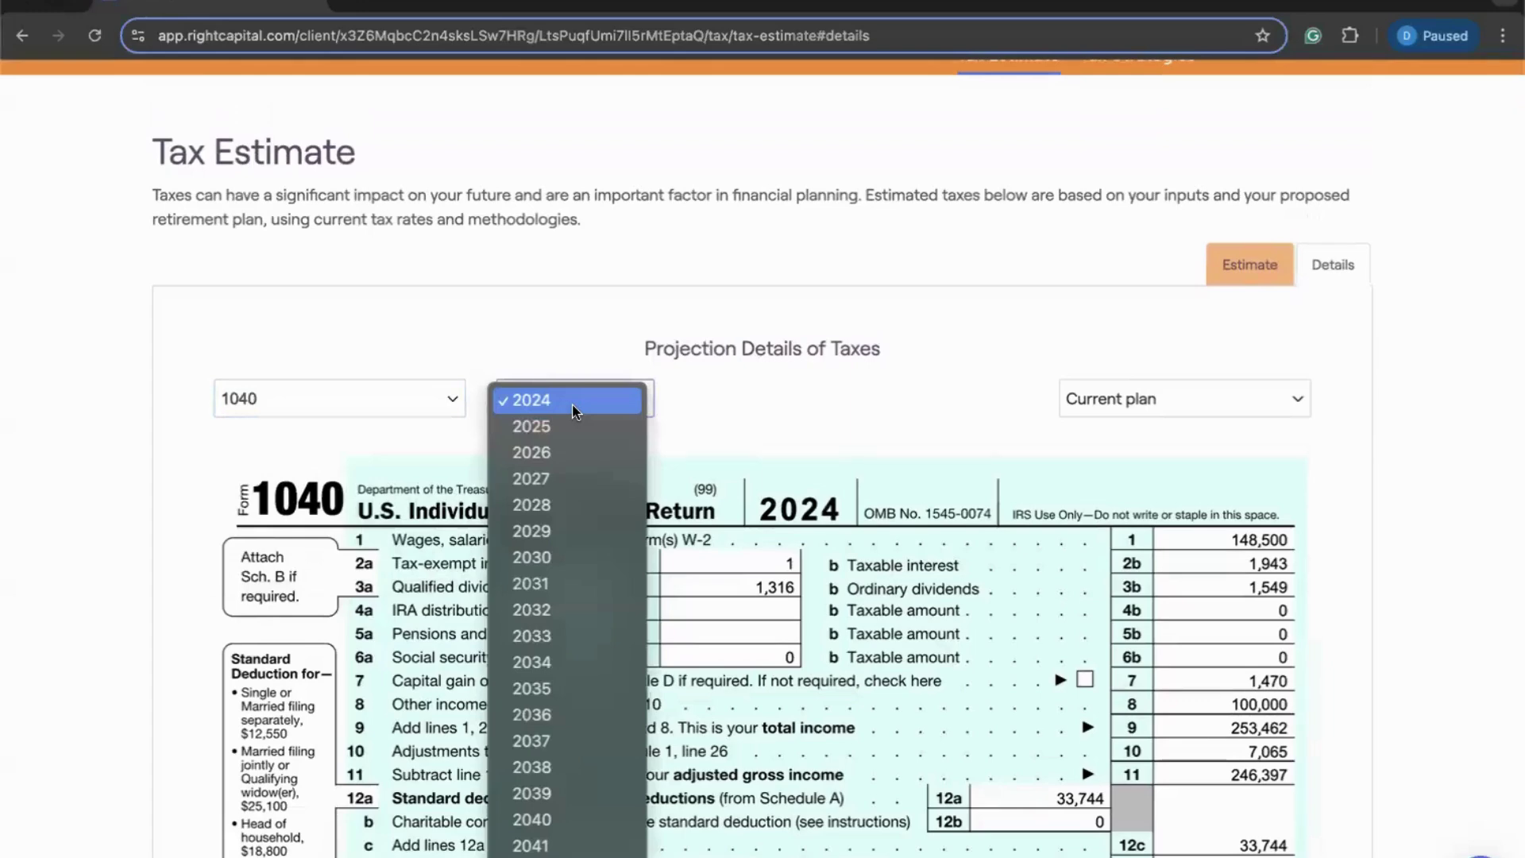
{"action": "left_click", "coordinate": [707, 397]}
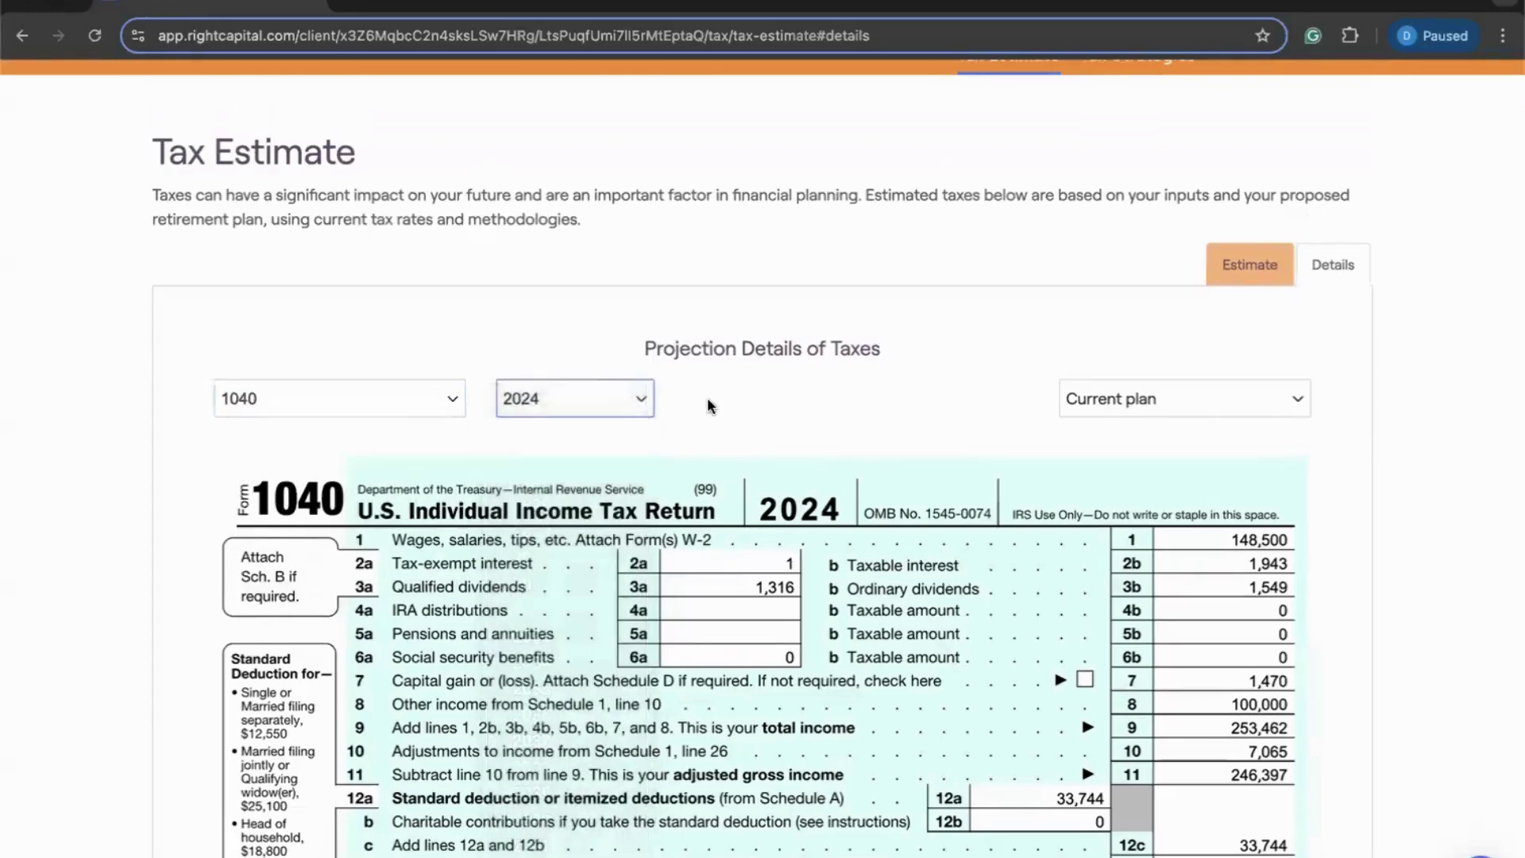
Step: Examine the 2024 Form 1040 down to the total tax, including the other income line from Schedule 1
{"action": "scroll", "coordinate": [707, 398], "scroll_direction": "down", "scroll_amount": 2}
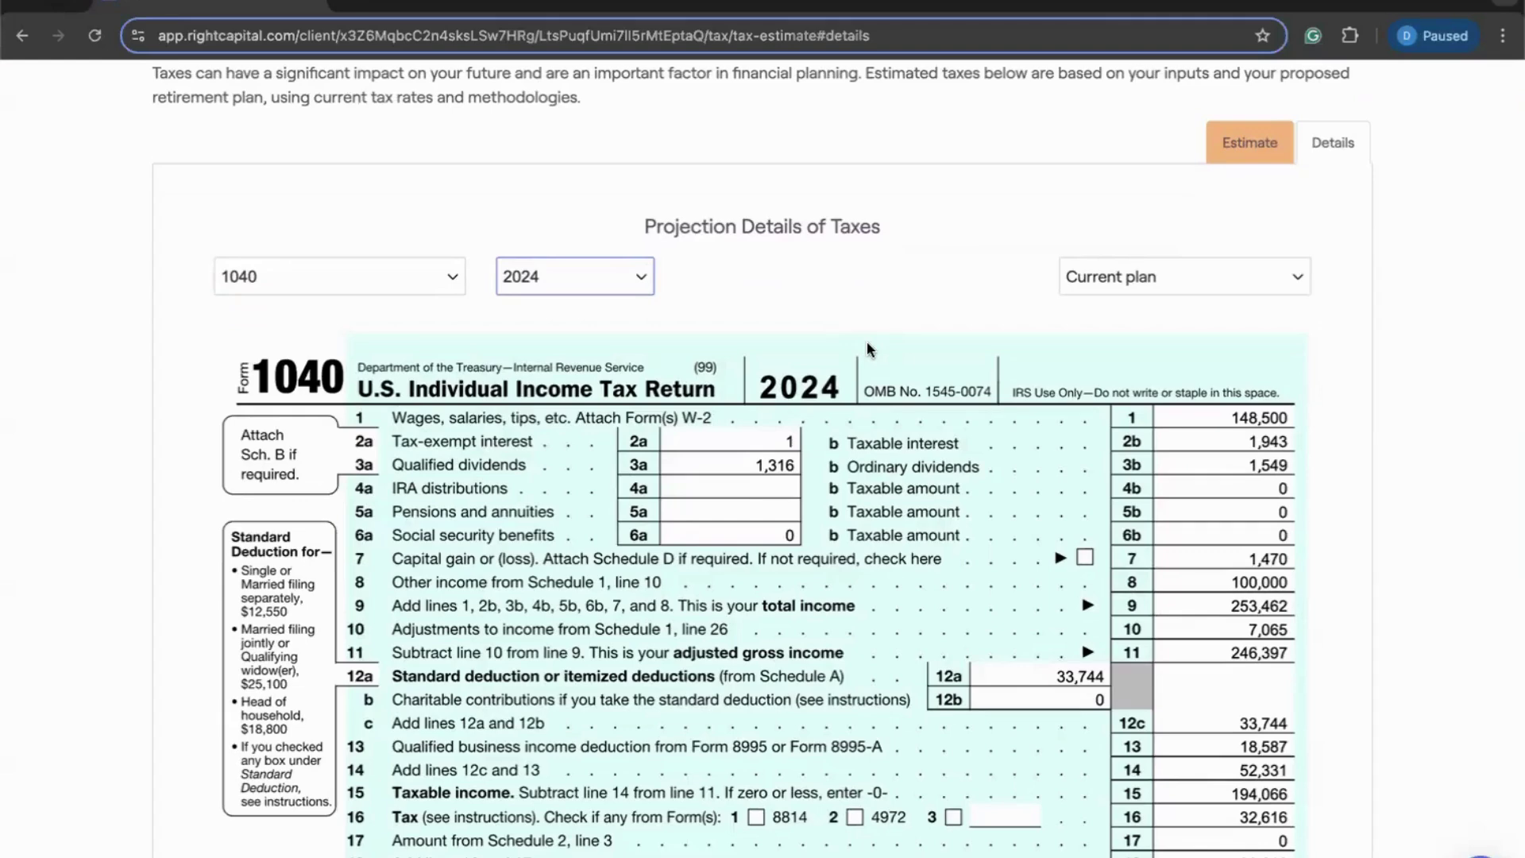
{"action": "scroll", "coordinate": [866, 340], "scroll_direction": "down", "scroll_amount": 2}
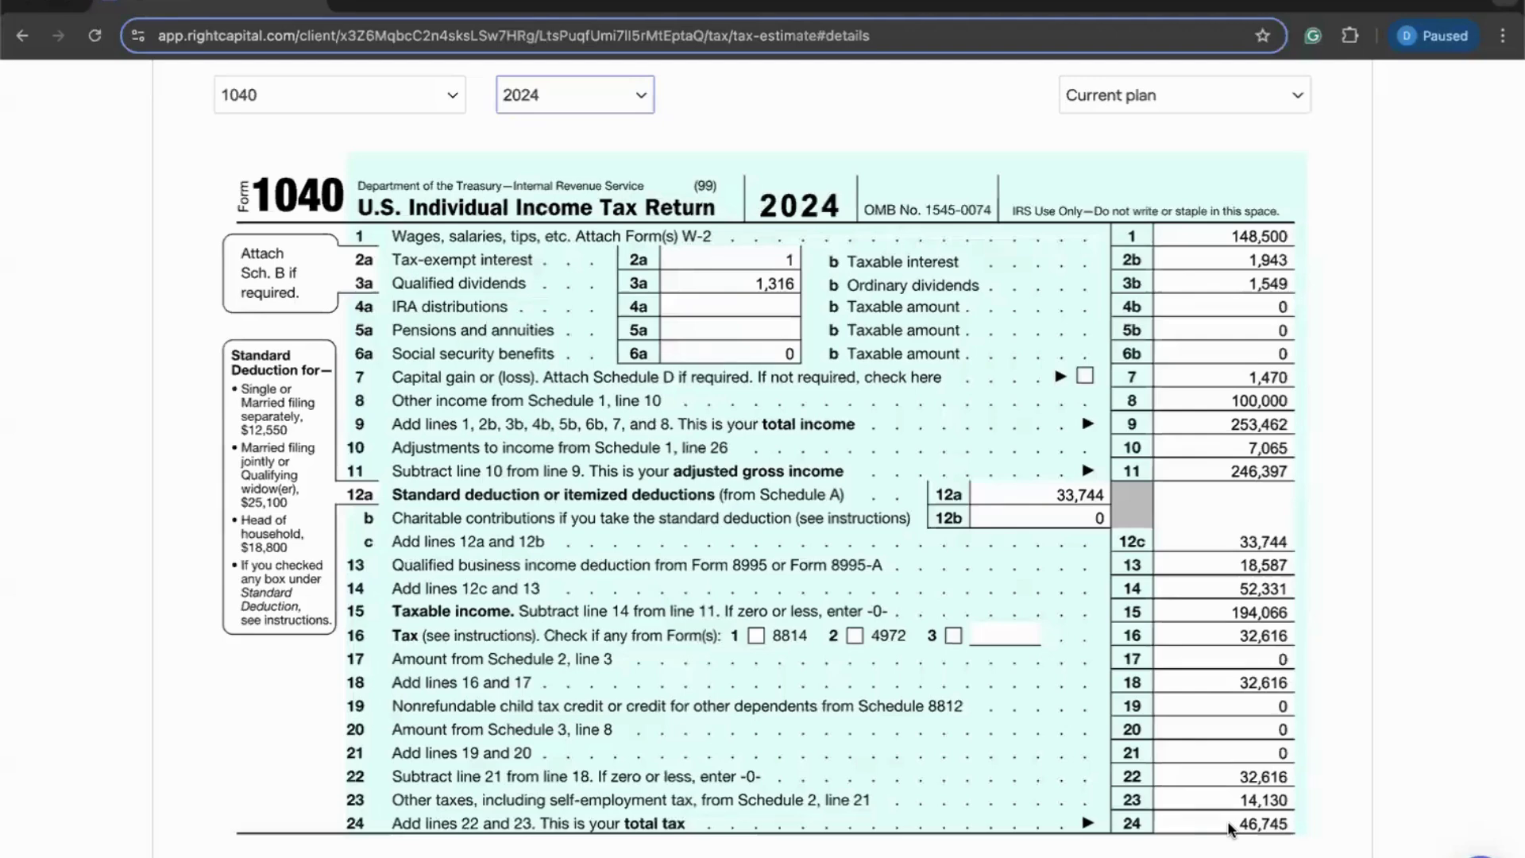
{"action": "scroll", "coordinate": [1227, 821], "scroll_direction": "up", "scroll_amount": 2}
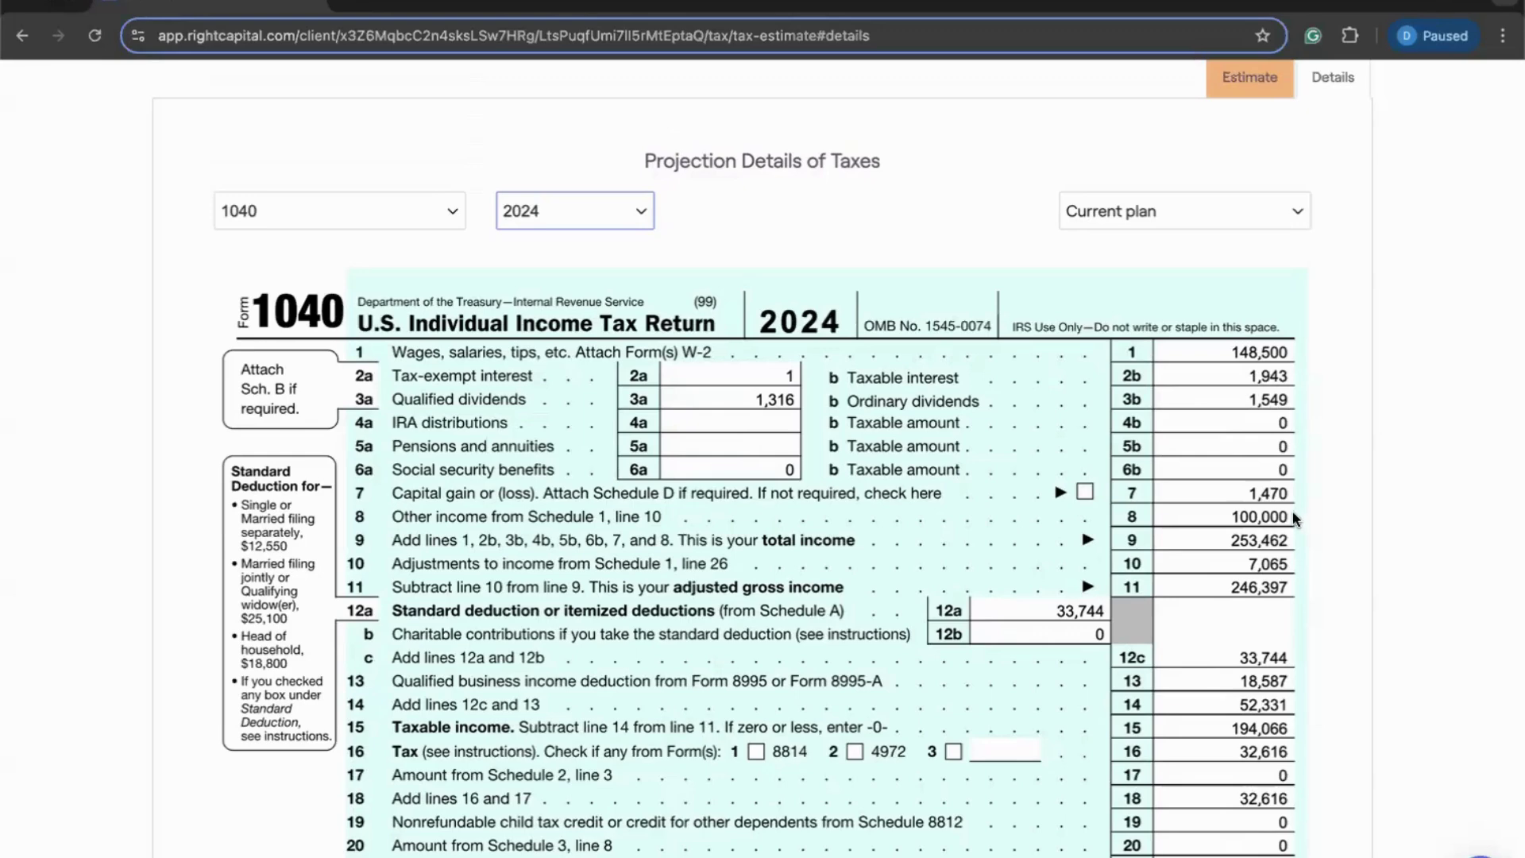
Step: View Schedule 1-3 for 2024 to examine the business income line, and return to Form 1040
{"action": "left_click", "coordinate": [435, 213]}
{"action": "left_click", "coordinate": [431, 242]}
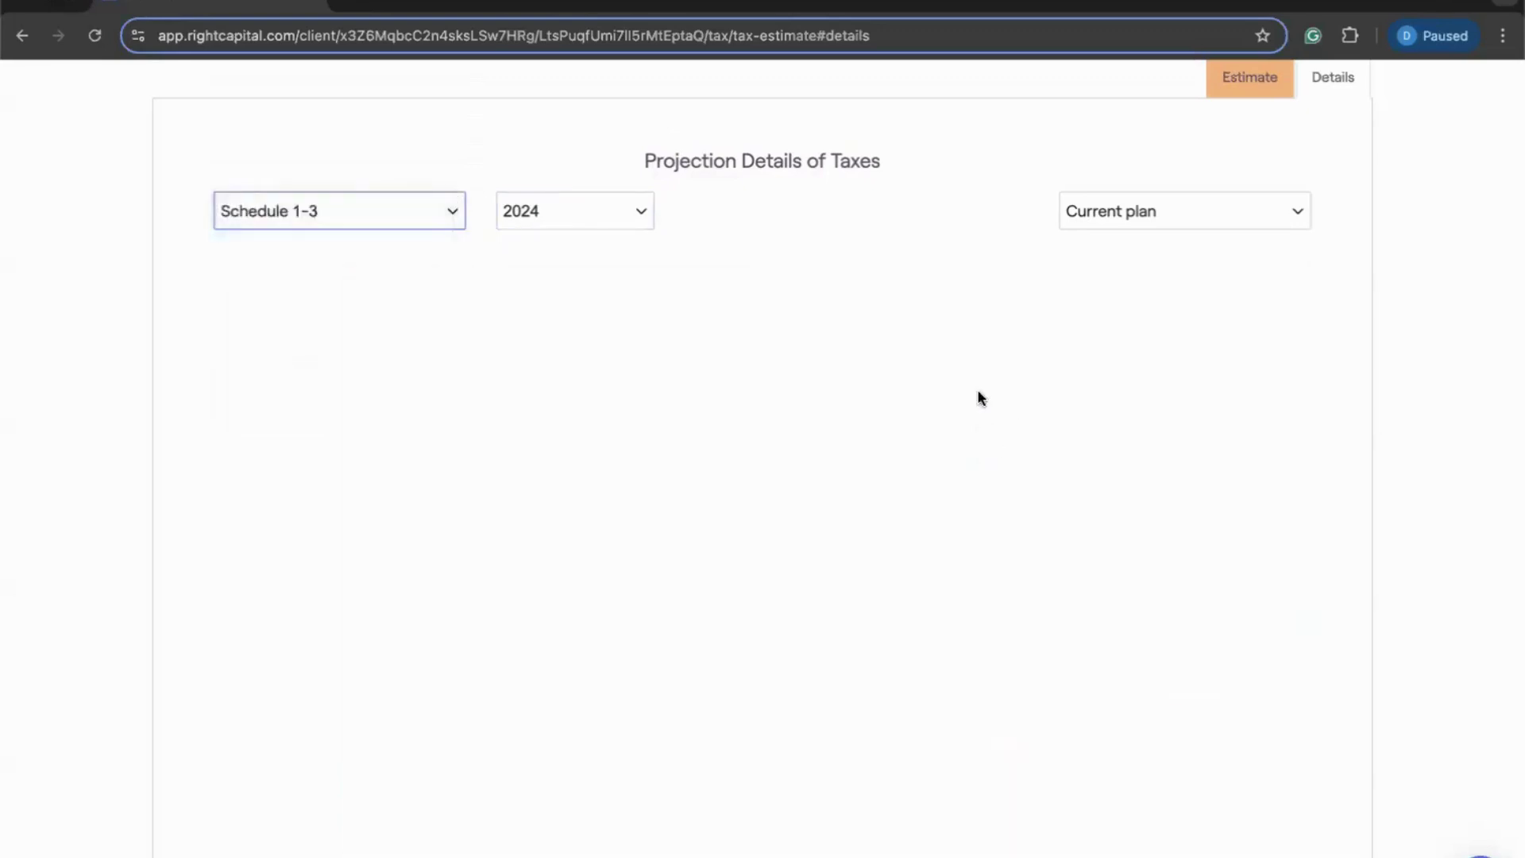
{"action": "scroll", "coordinate": [960, 381], "scroll_direction": "down", "scroll_amount": 2}
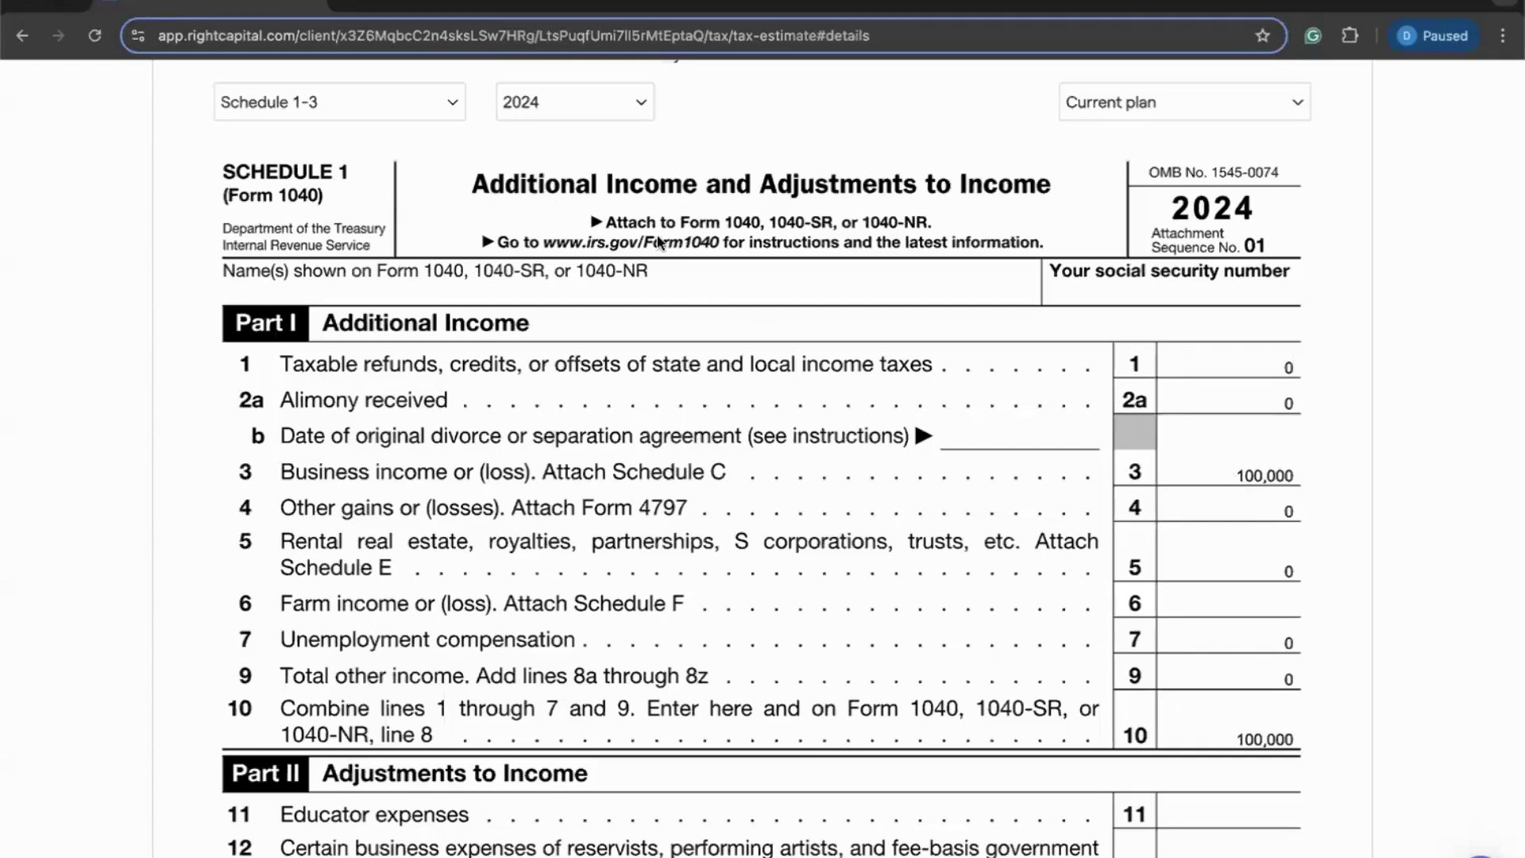
{"action": "scroll", "coordinate": [658, 240], "scroll_direction": "up", "scroll_amount": 4}
{"action": "left_click", "coordinate": [436, 426]}
{"action": "left_click", "coordinate": [417, 405]}
{"action": "scroll", "coordinate": [737, 321], "scroll_direction": "up", "scroll_amount": 1}
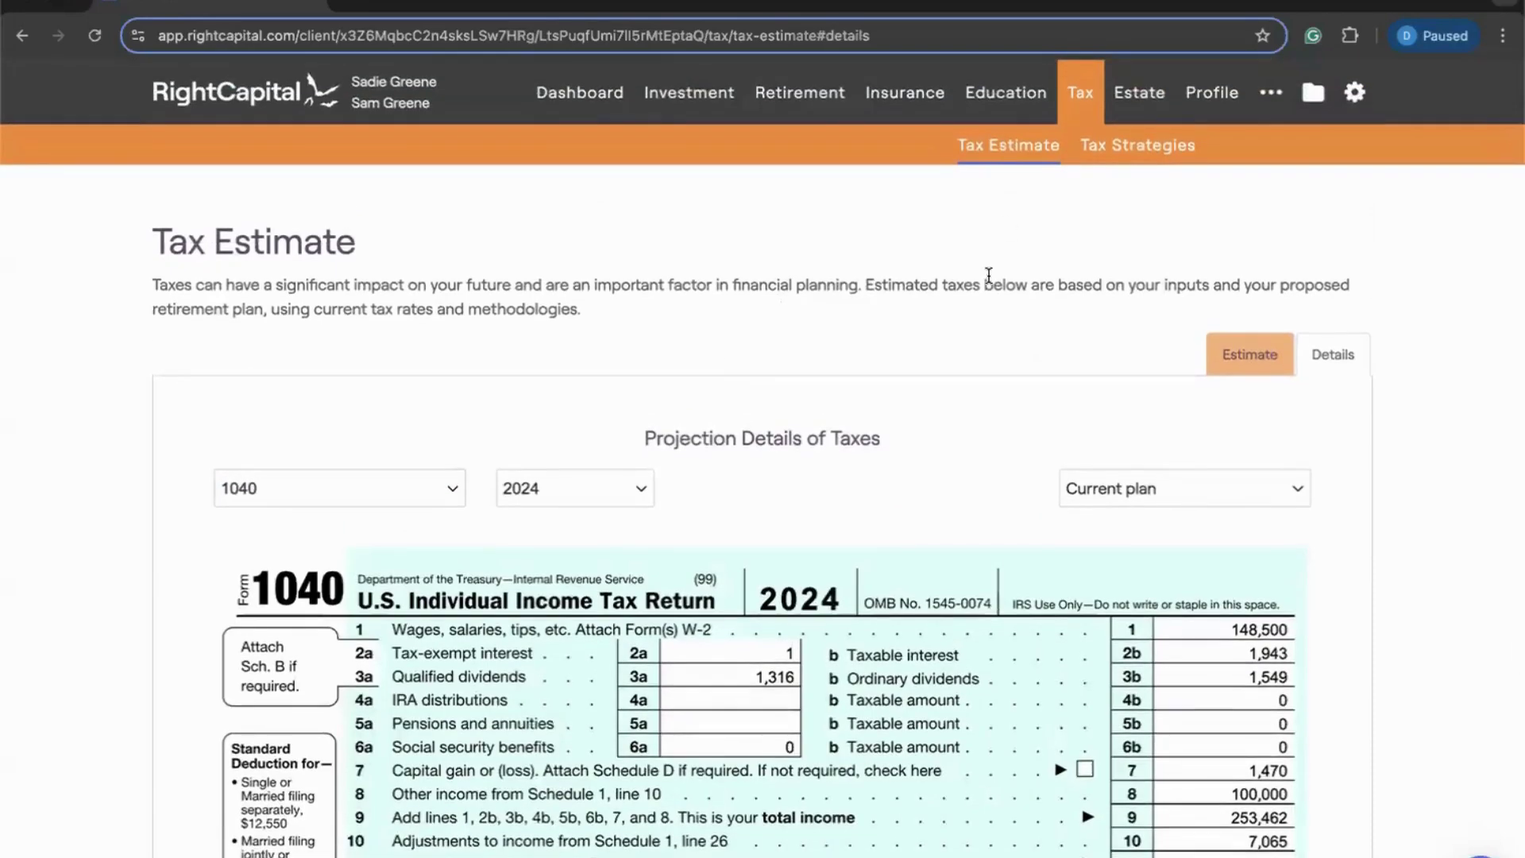
Step: Switch the Form 1040 projection to 2035, the year of the business sale
{"action": "scroll", "coordinate": [989, 274], "scroll_direction": "down", "scroll_amount": 2}
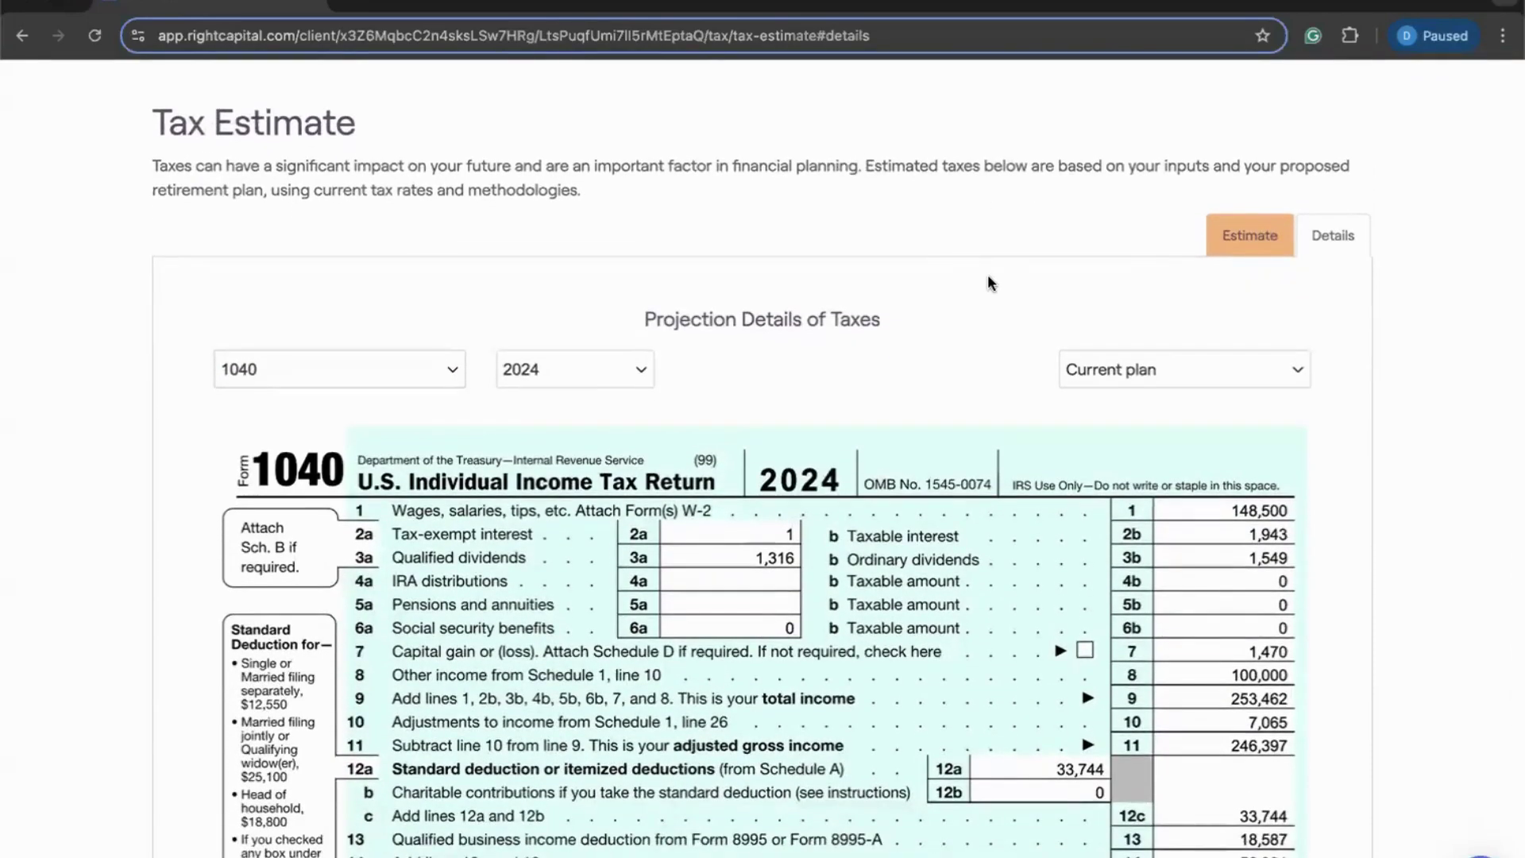
{"action": "scroll", "coordinate": [989, 279], "scroll_direction": "down", "scroll_amount": 1}
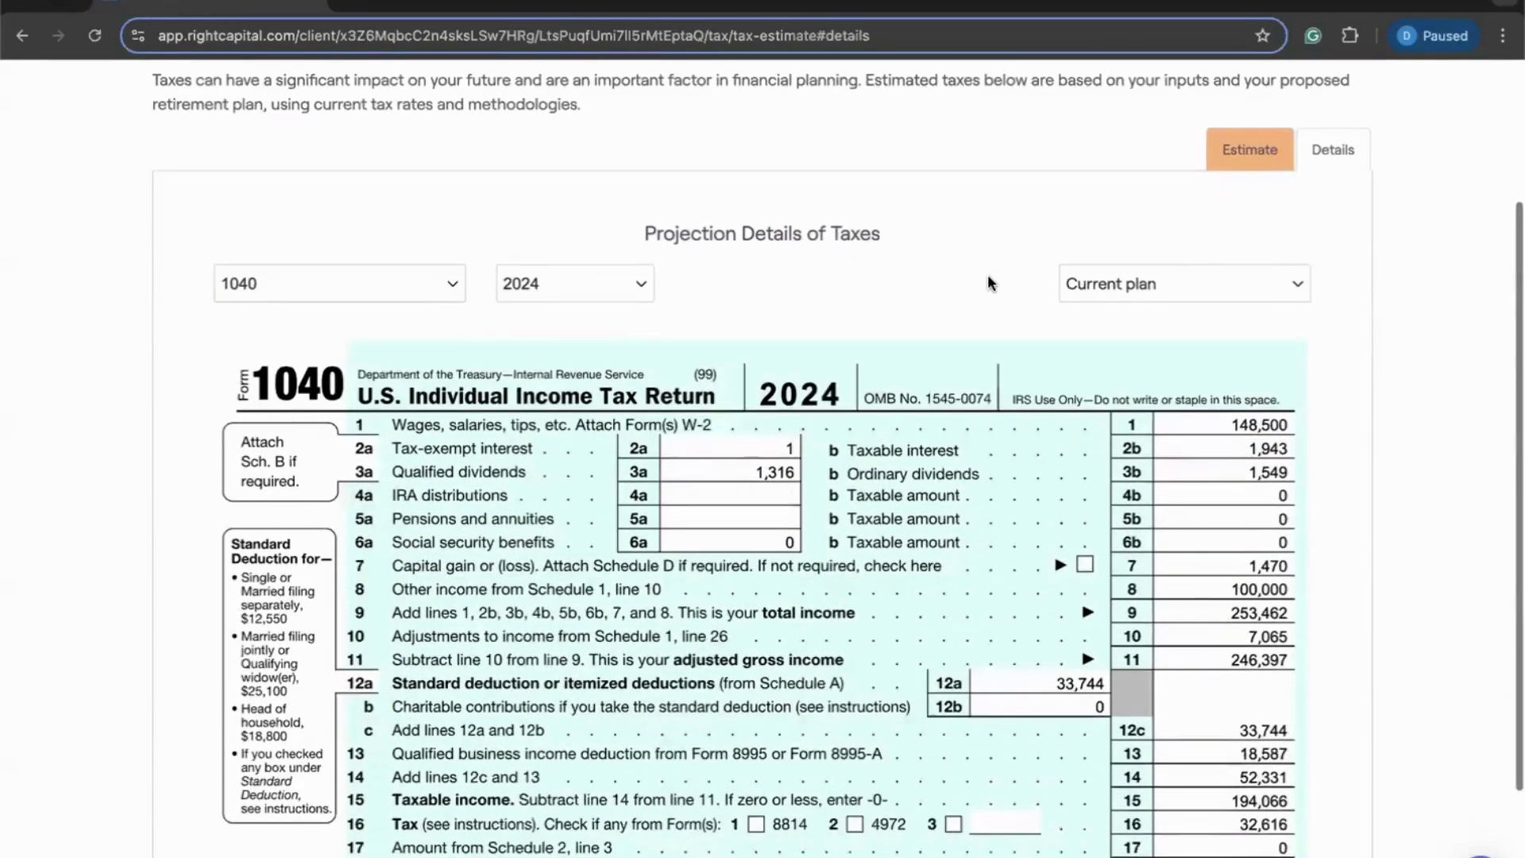
{"action": "left_click", "coordinate": [630, 275]}
{"action": "left_click", "coordinate": [565, 568]}
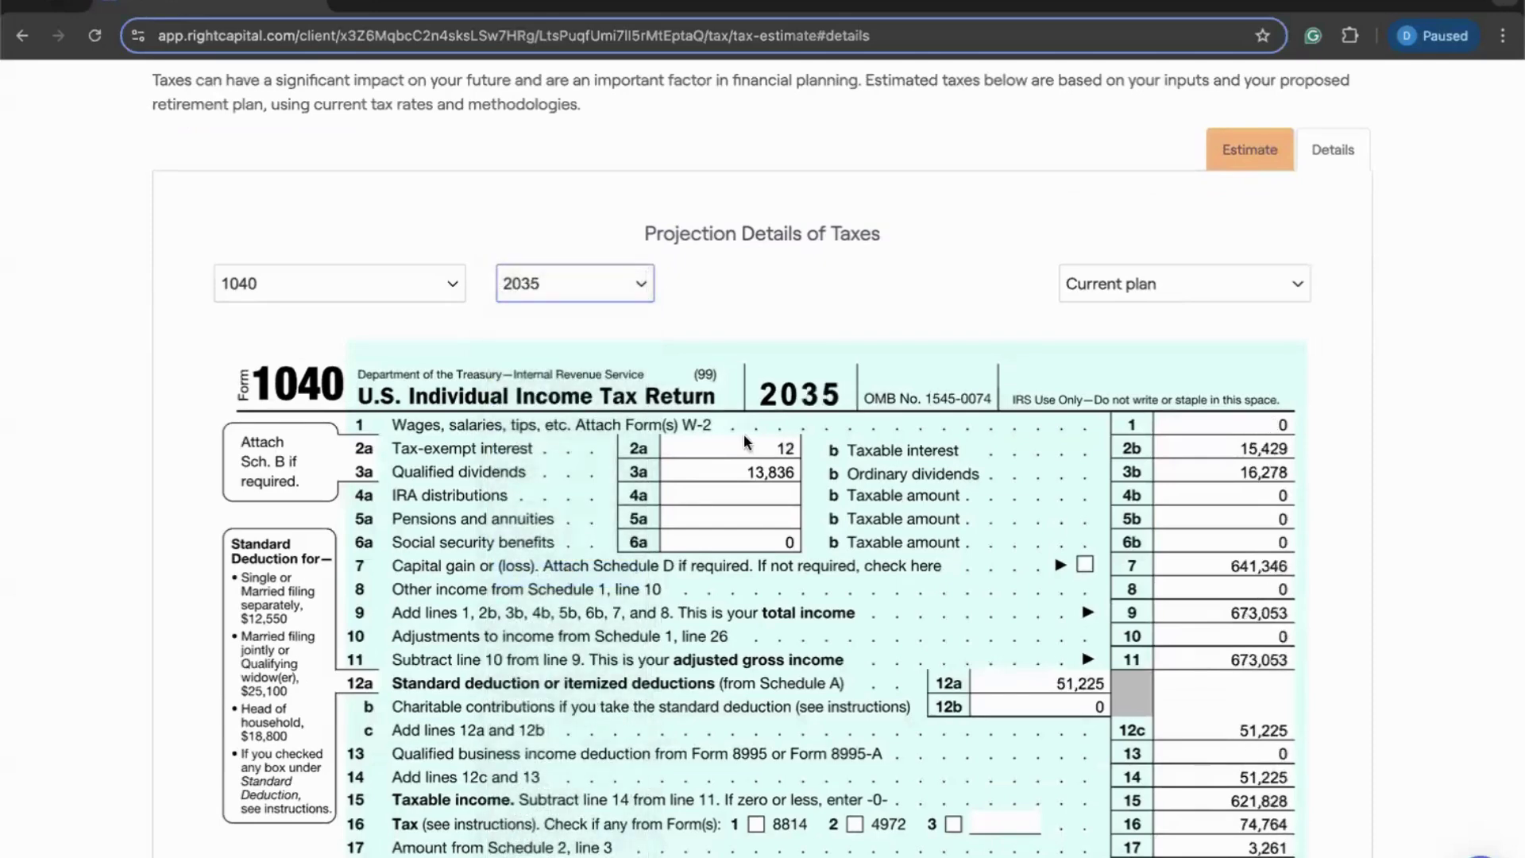
{"action": "scroll", "coordinate": [567, 572], "scroll_direction": "down", "scroll_amount": 1}
{"action": "scroll", "coordinate": [354, 227], "scroll_direction": "up", "scroll_amount": 2}
Step: Reload the Tax Estimate page, select 2035 again and examine the capital gain line of Form 1040
{"action": "left_click", "coordinate": [94, 35]}
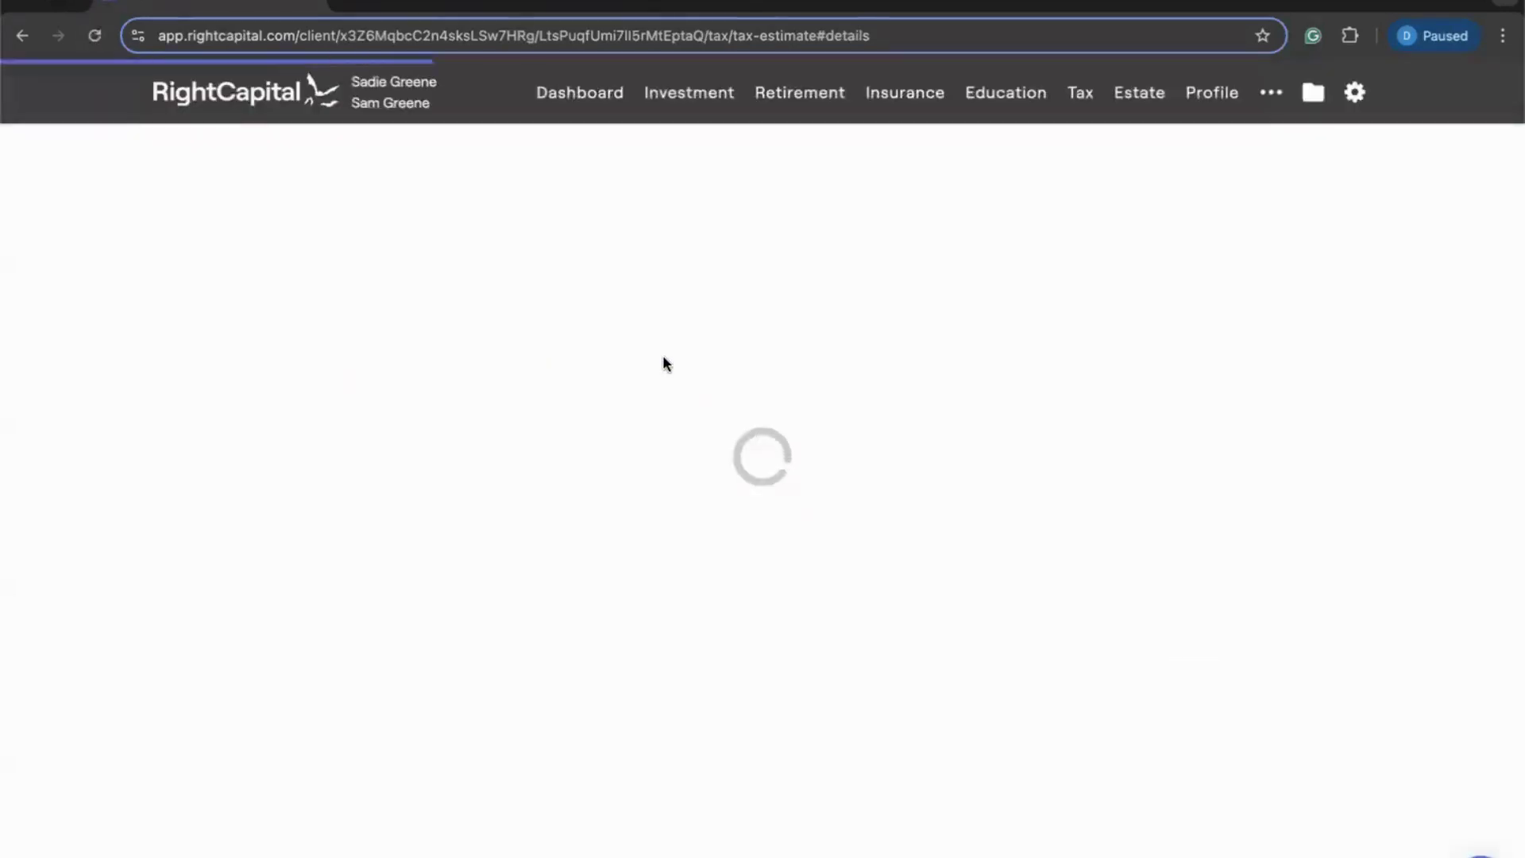
{"action": "scroll", "coordinate": [782, 375], "scroll_direction": "down", "scroll_amount": 1}
{"action": "left_click", "coordinate": [587, 407]}
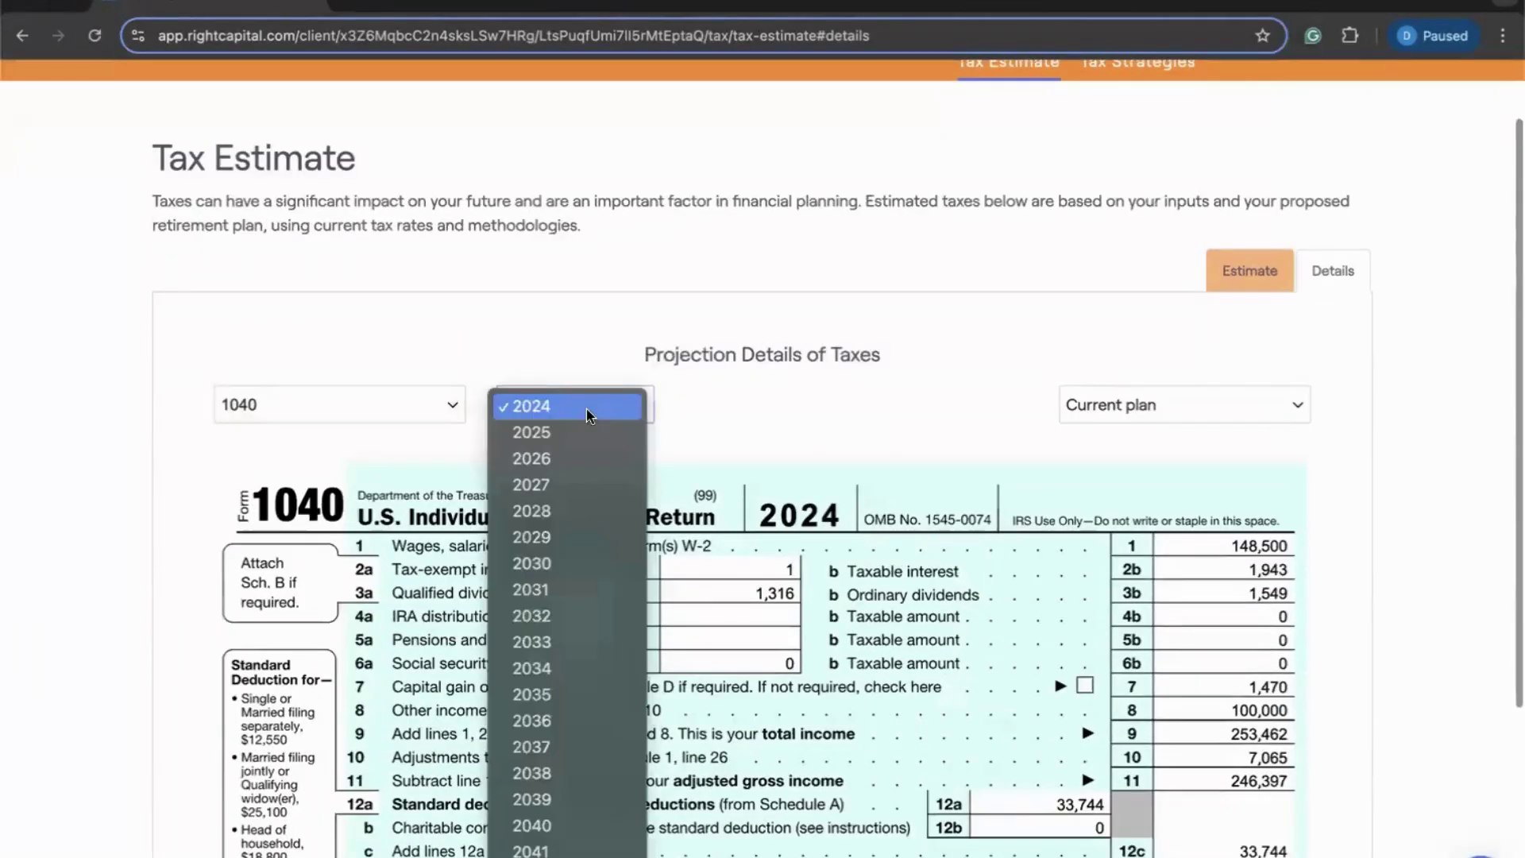
{"action": "key", "text": "Return"}
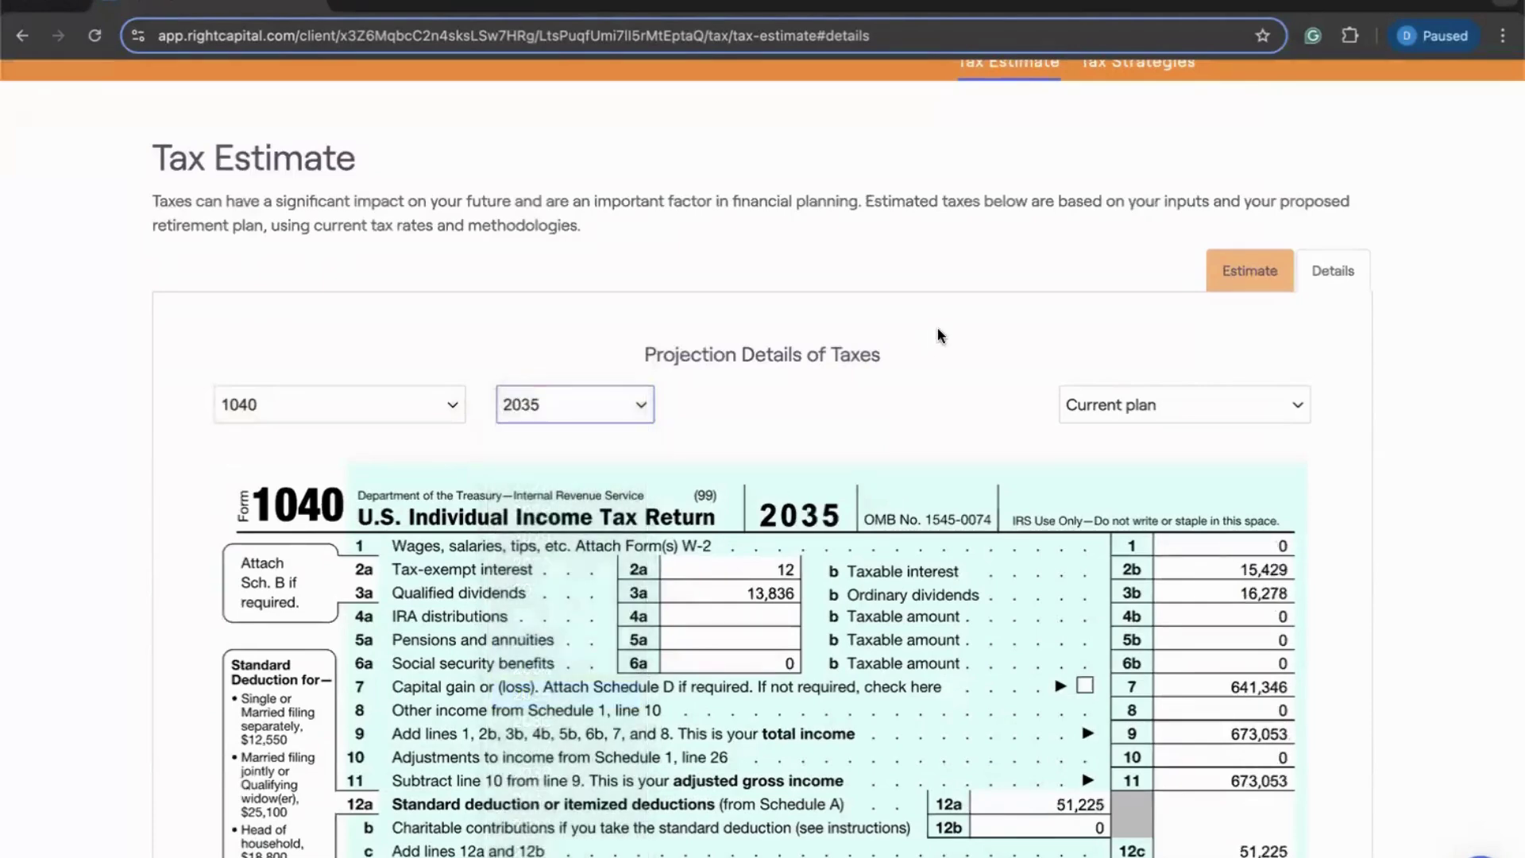
{"action": "scroll", "coordinate": [965, 593], "scroll_direction": "down", "scroll_amount": 1}
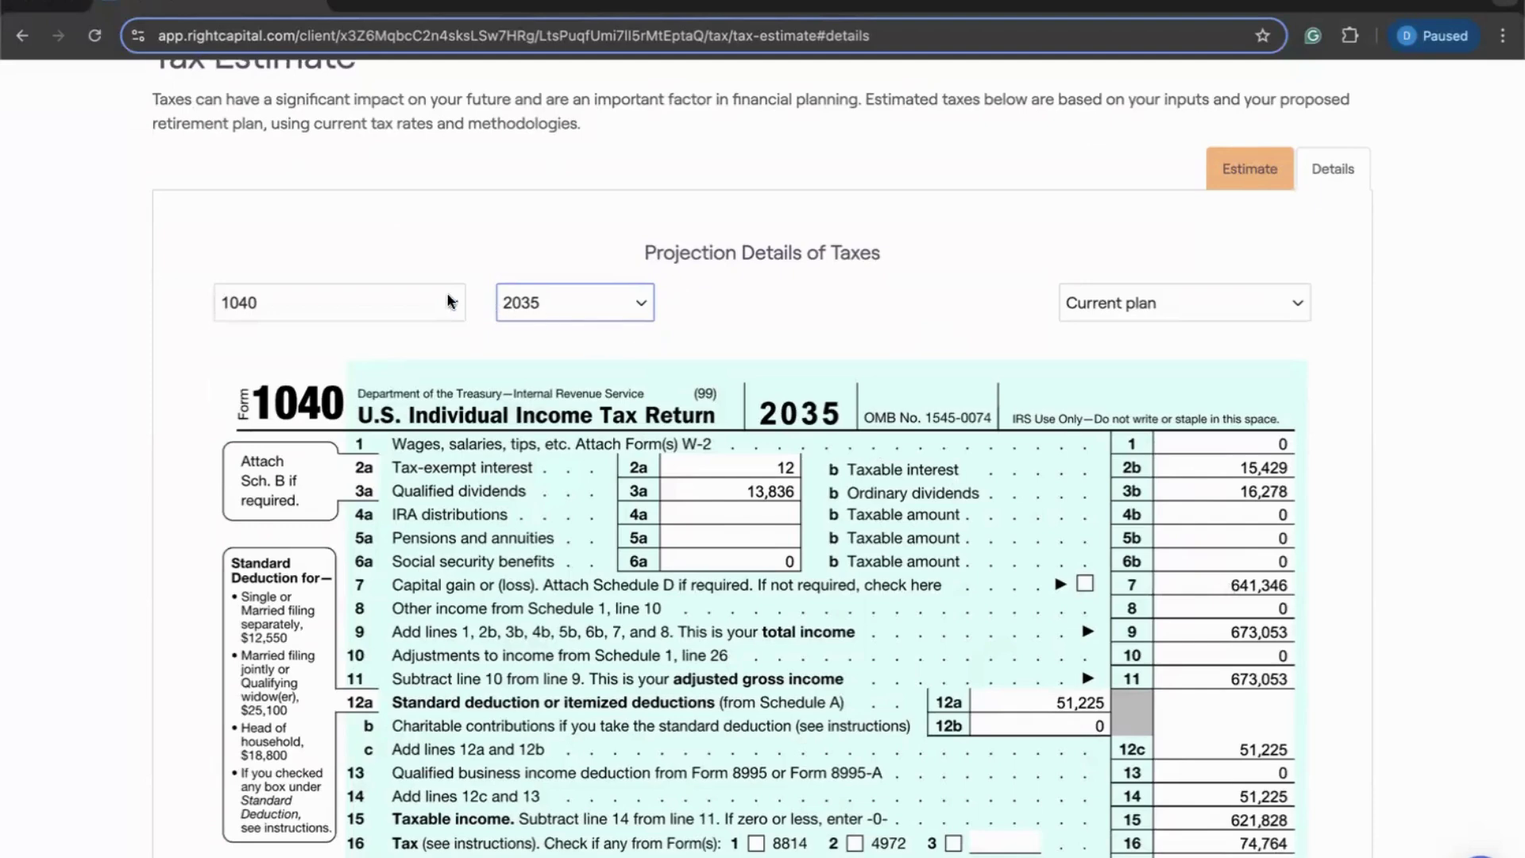
Step: Open Schedule D for 2035 and examine the short-term and long-term capital gains through the Part III summary
{"action": "left_click", "coordinate": [406, 301]}
{"action": "left_click", "coordinate": [358, 409]}
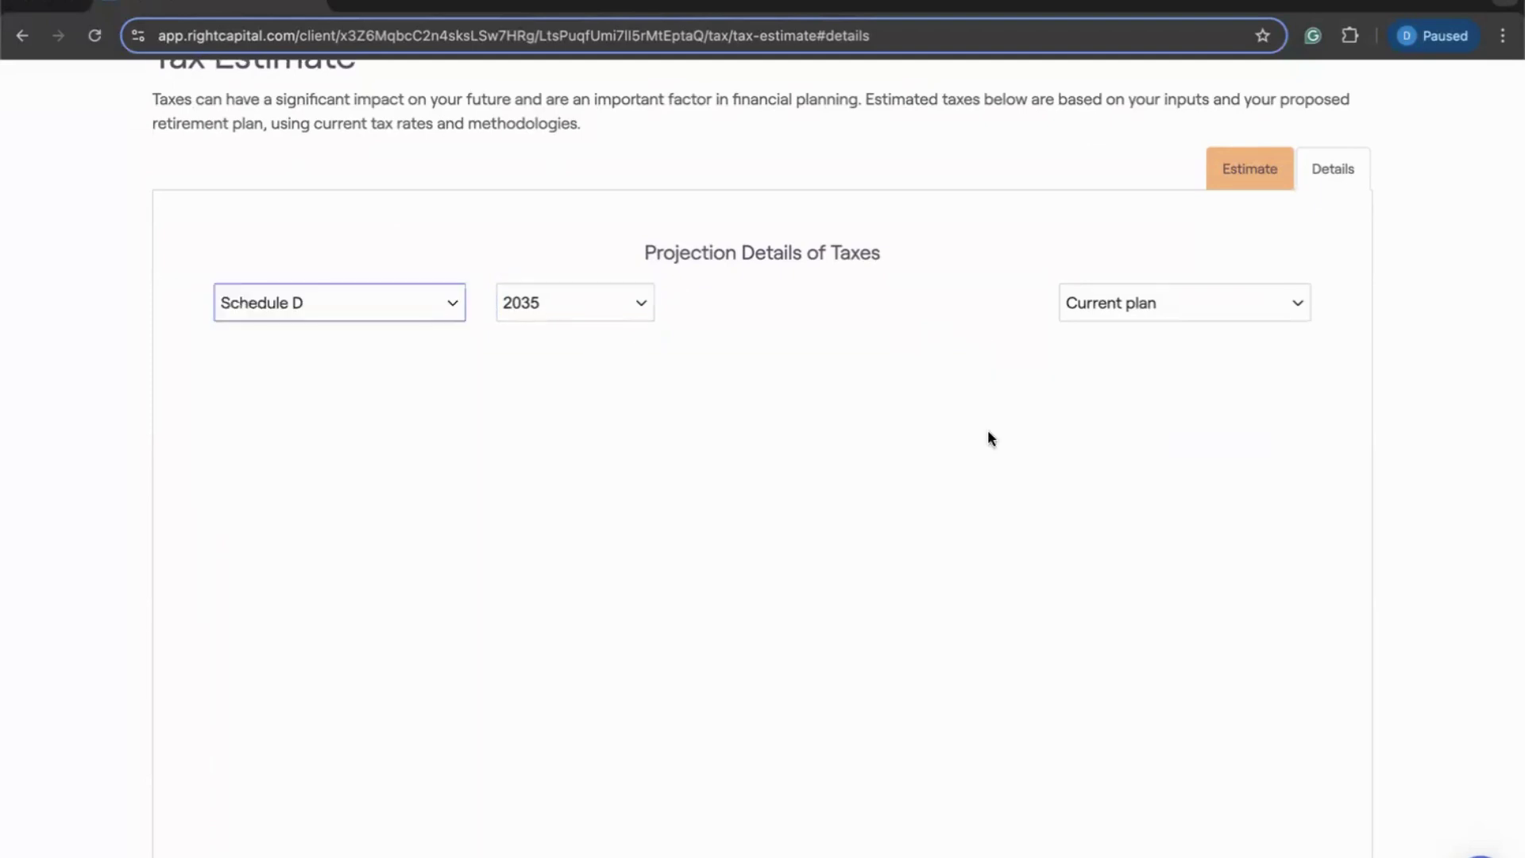
{"action": "scroll", "coordinate": [989, 435], "scroll_direction": "down", "scroll_amount": 10}
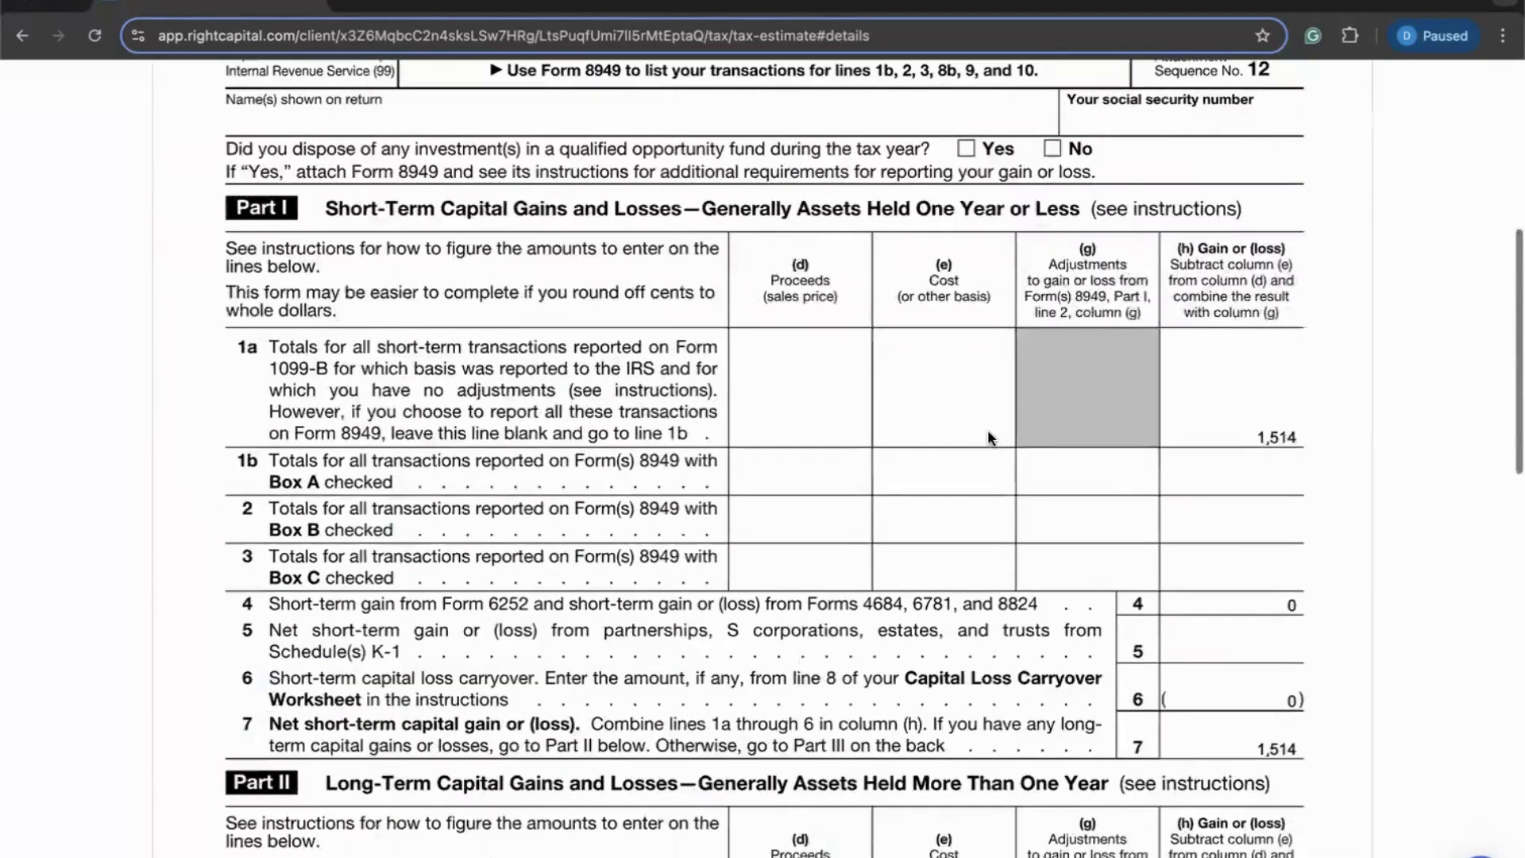
{"action": "scroll", "coordinate": [988, 437], "scroll_direction": "down", "scroll_amount": 3}
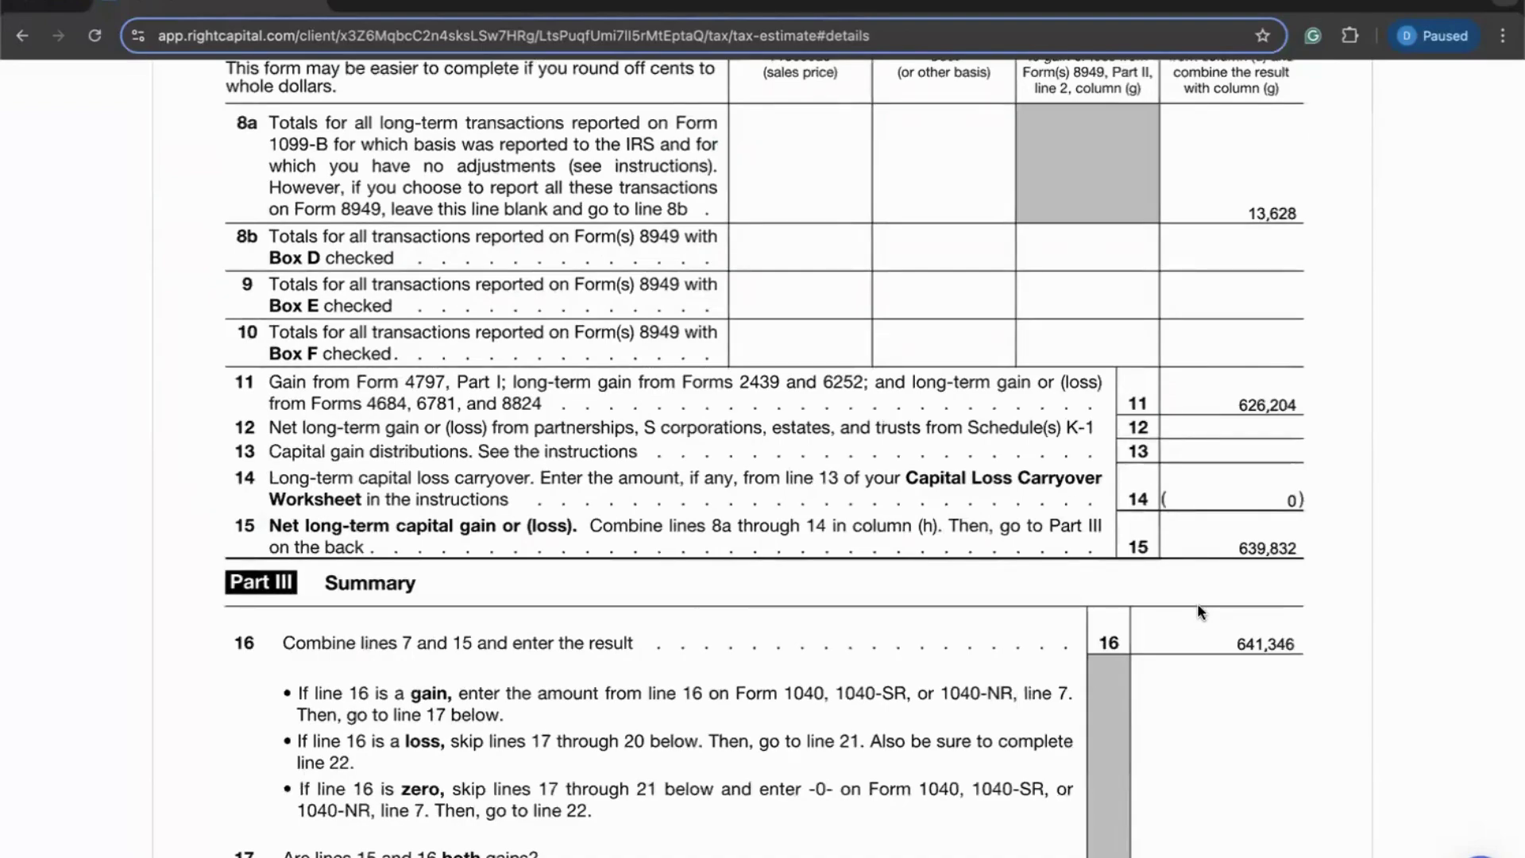
{"action": "scroll", "coordinate": [1198, 610], "scroll_direction": "up", "scroll_amount": 10}
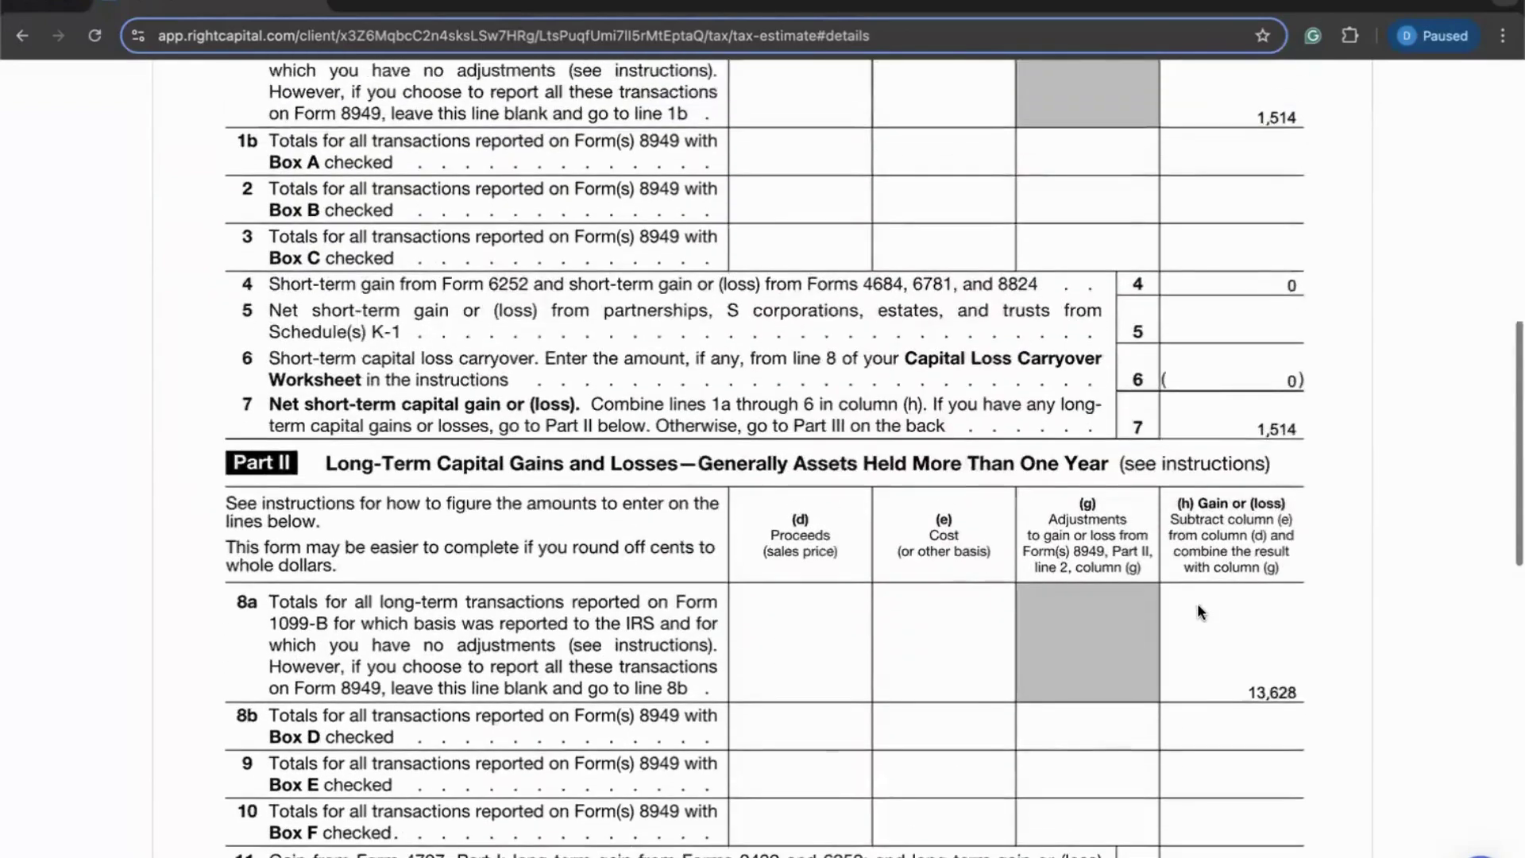
{"action": "scroll", "coordinate": [1198, 608], "scroll_direction": "up", "scroll_amount": 7}
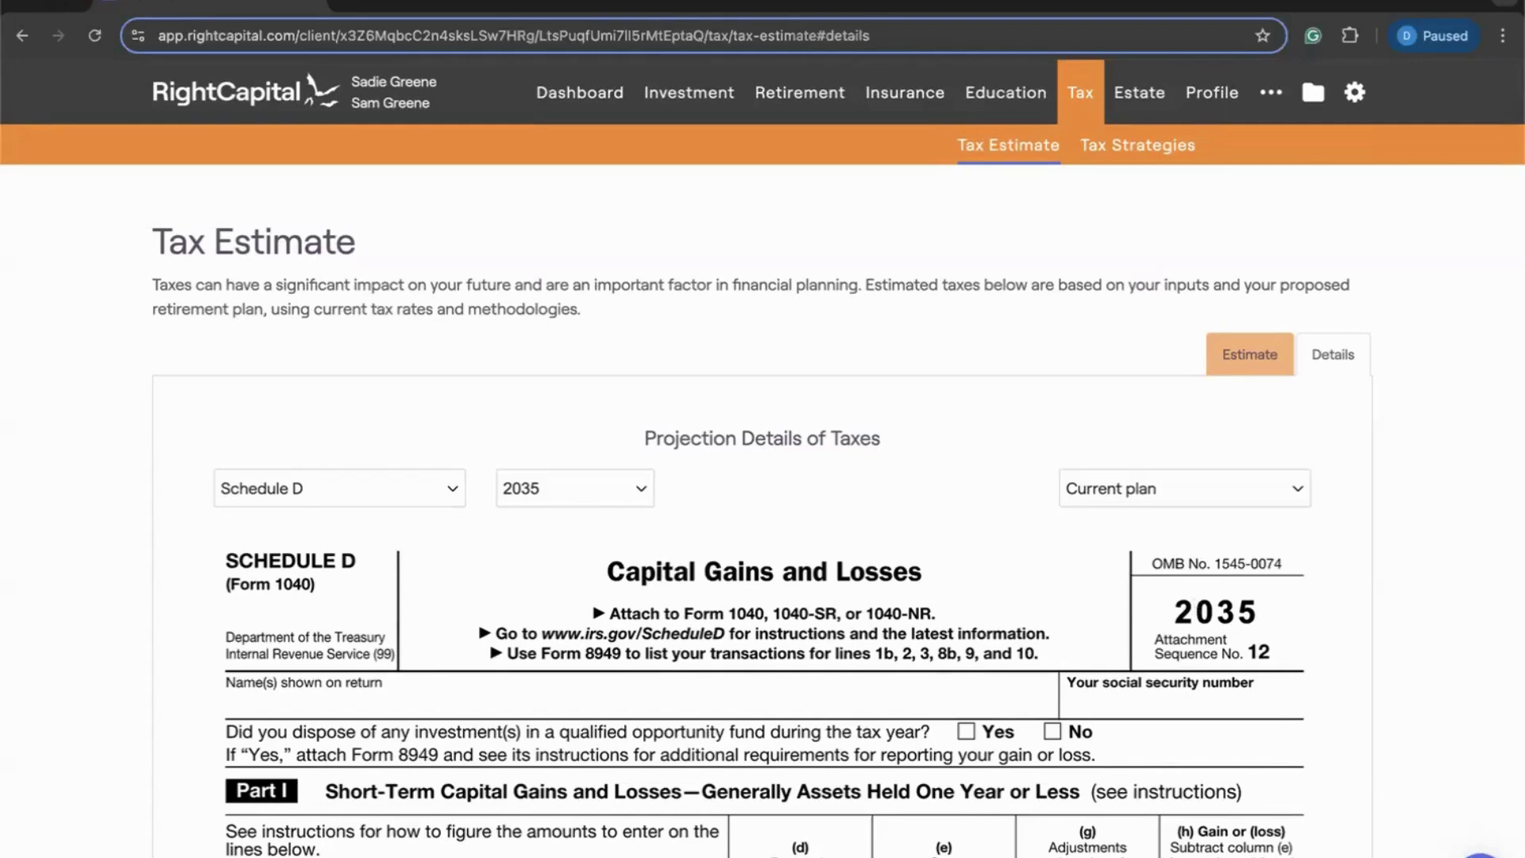
Step: Open the RightCapital Help Center through the support messenger, and bring up the messenger there as well
{"action": "left_click", "coordinate": [1480, 855]}
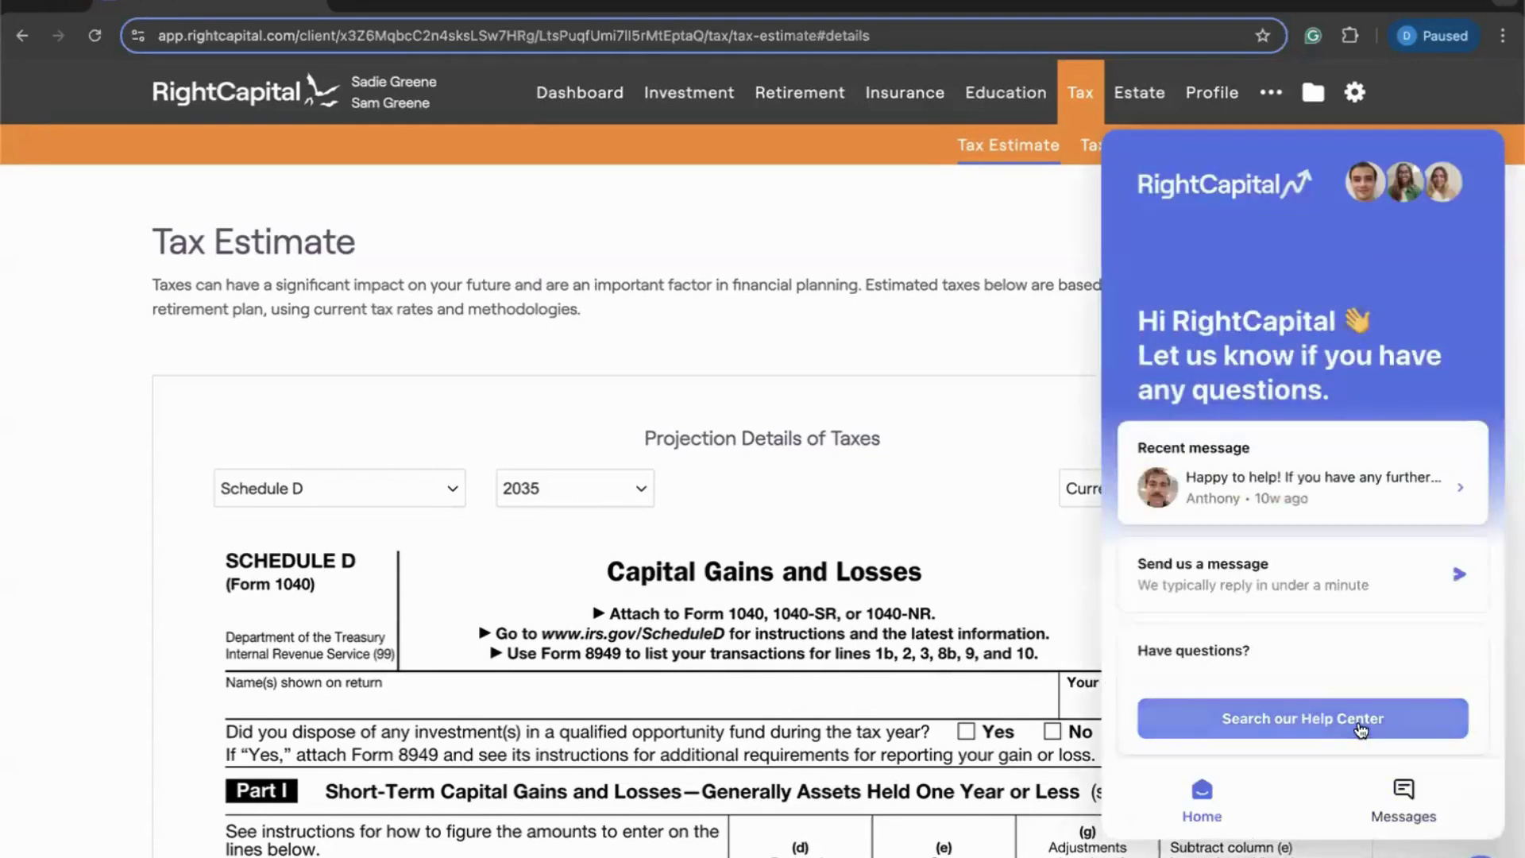
{"action": "left_click", "coordinate": [1268, 720]}
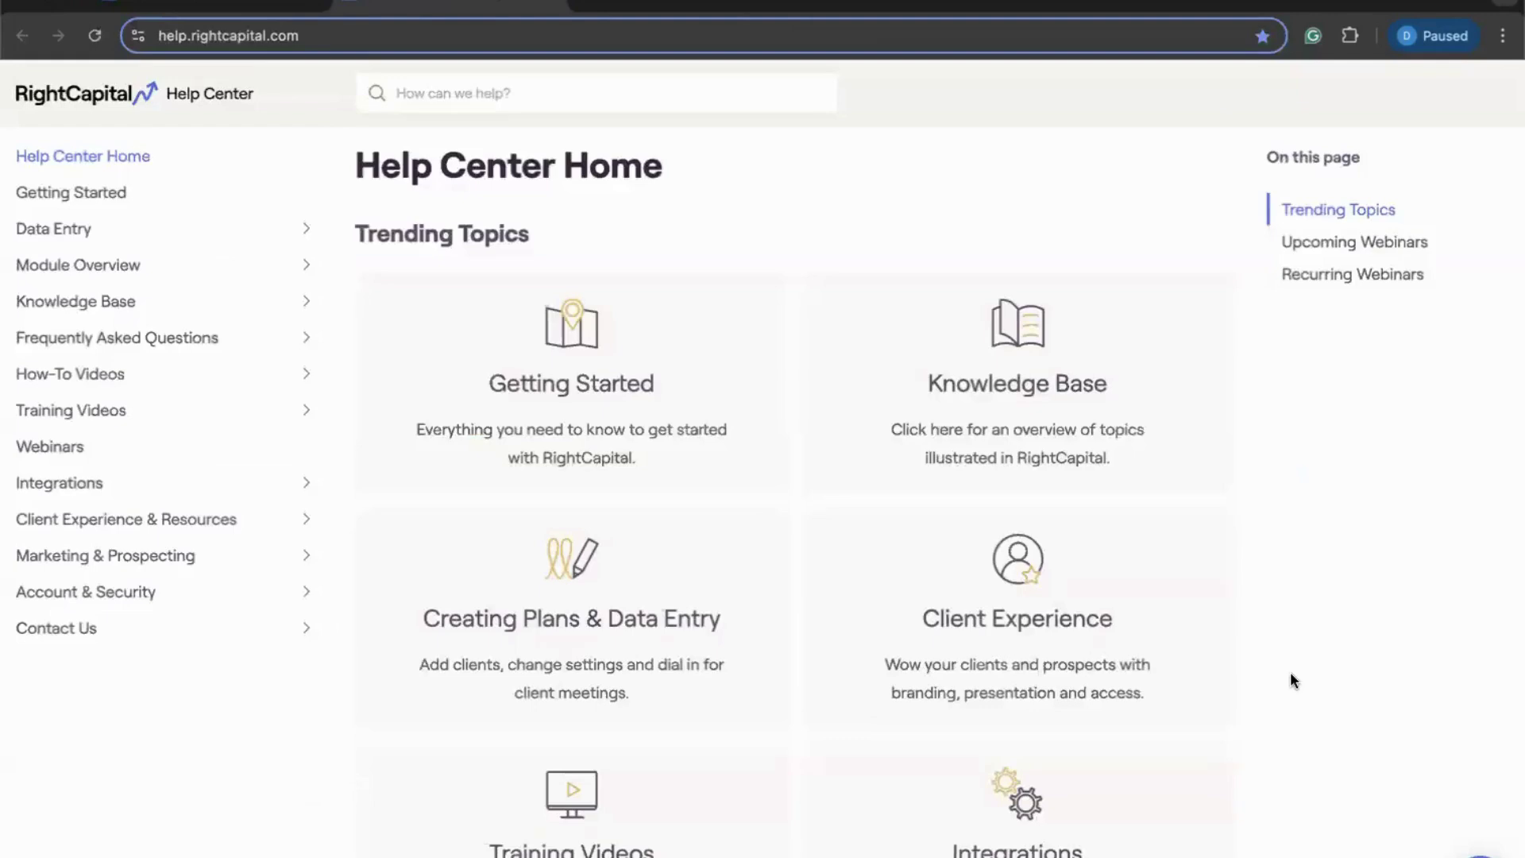
{"action": "left_click", "coordinate": [1480, 854]}
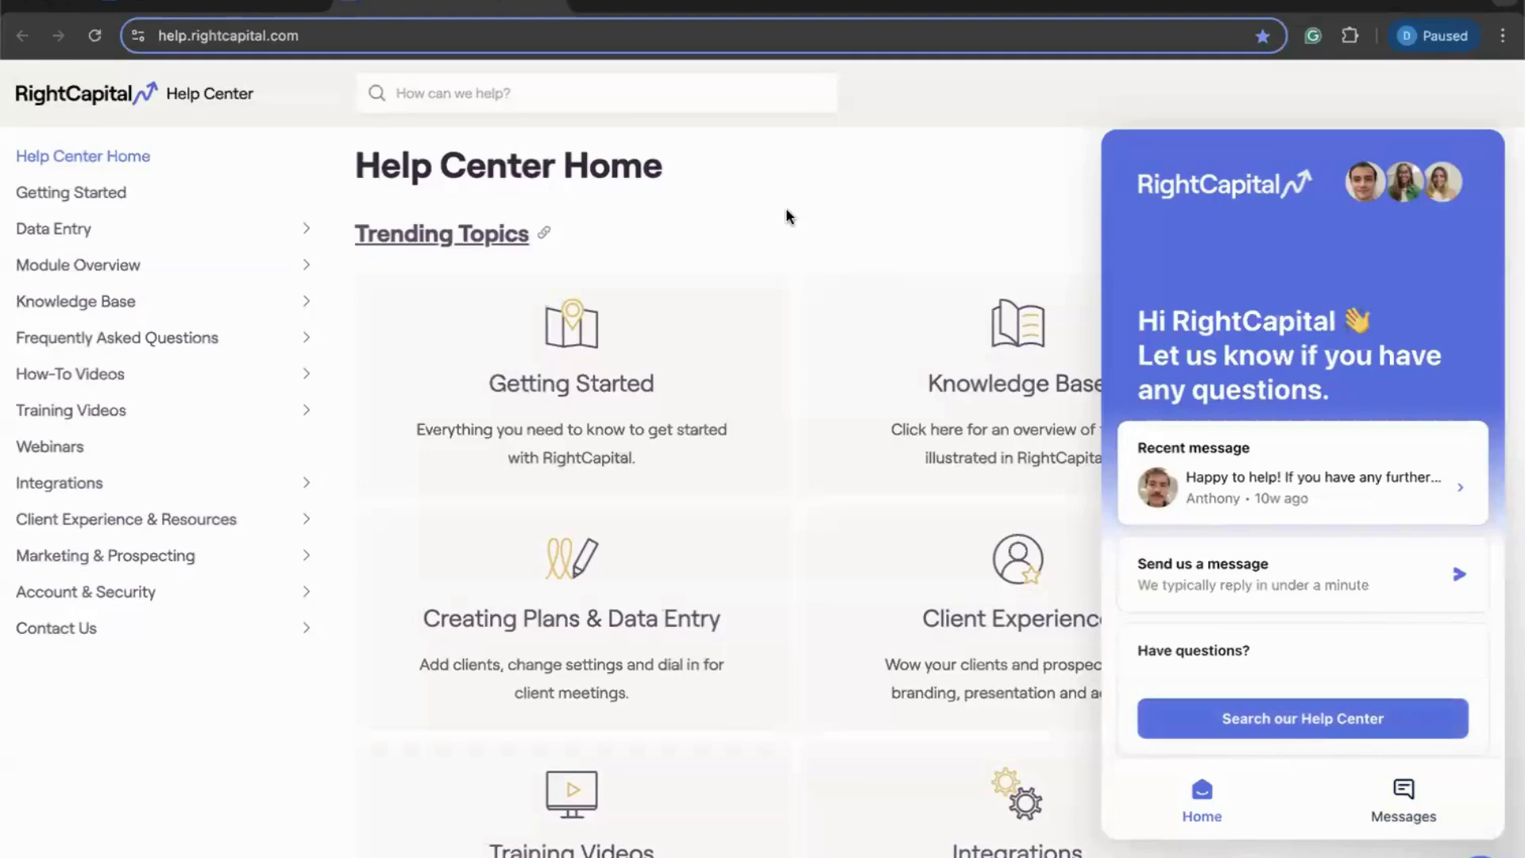
Step: Search the Help Center for "business assets" and open the Business Assets article
{"action": "left_click", "coordinate": [676, 97]}
{"action": "type", "text": "bus"}
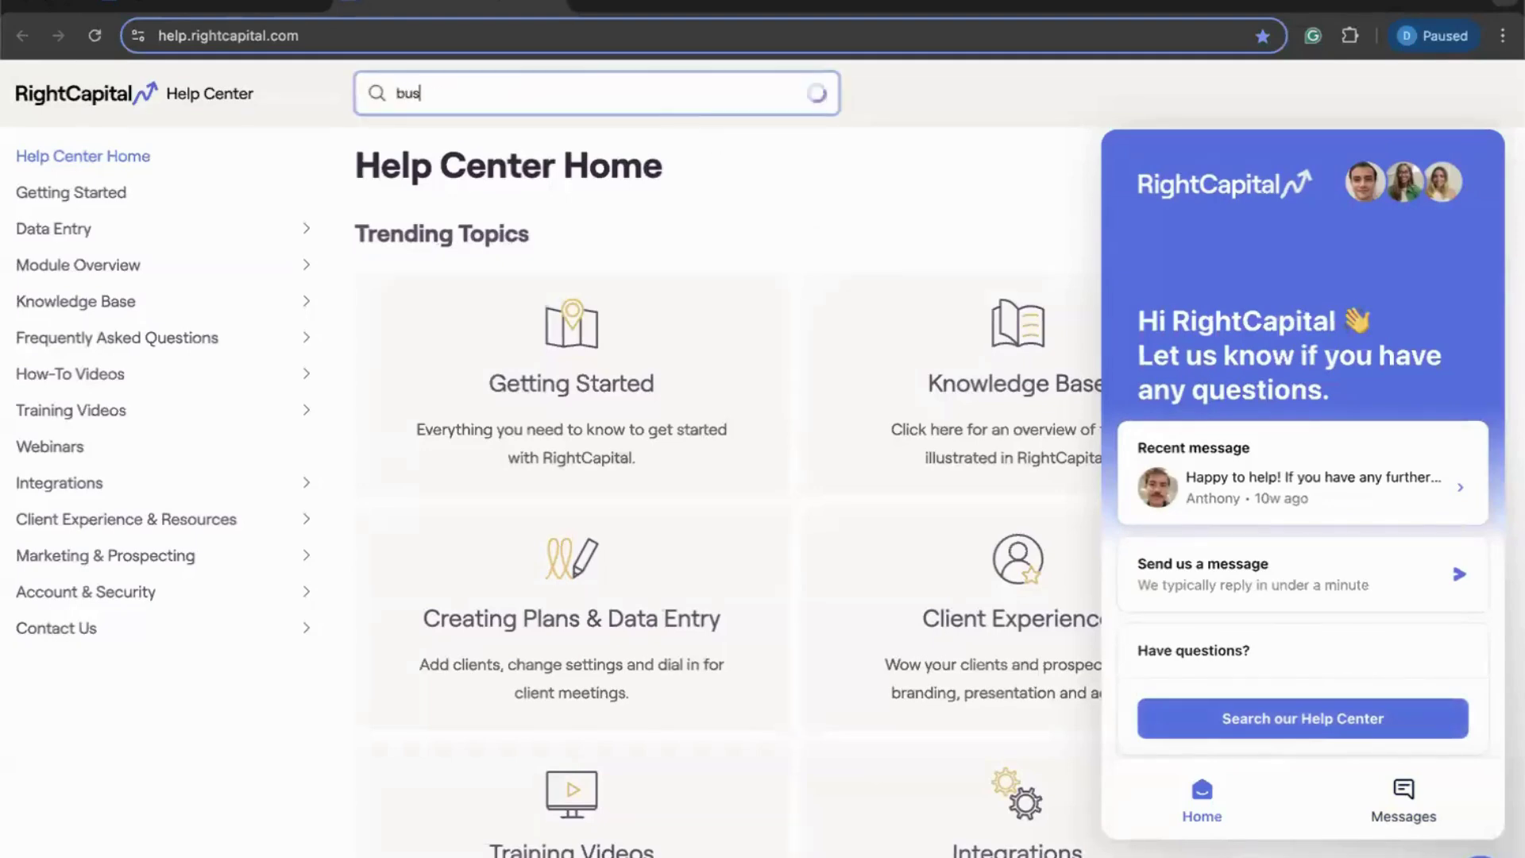
{"action": "type", "text": "iness assets"}
{"action": "left_click", "coordinate": [755, 322]}
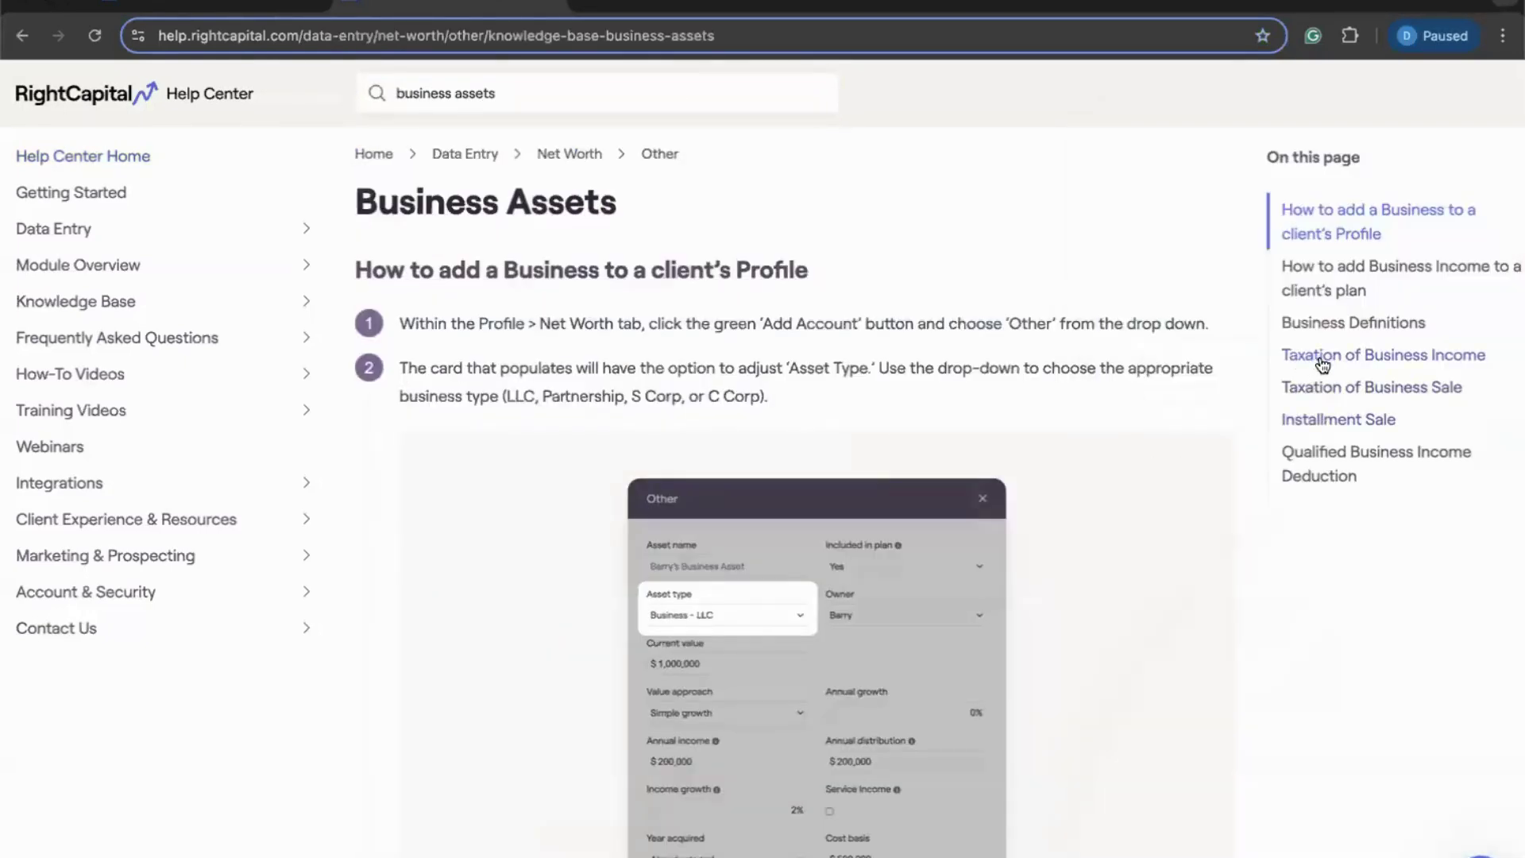
Step: Read the article's Taxation of Business Income and Qualified Business Income Deduction sections, highlighting the phrase 'Specified Services Business'
{"action": "left_click", "coordinate": [1368, 363]}
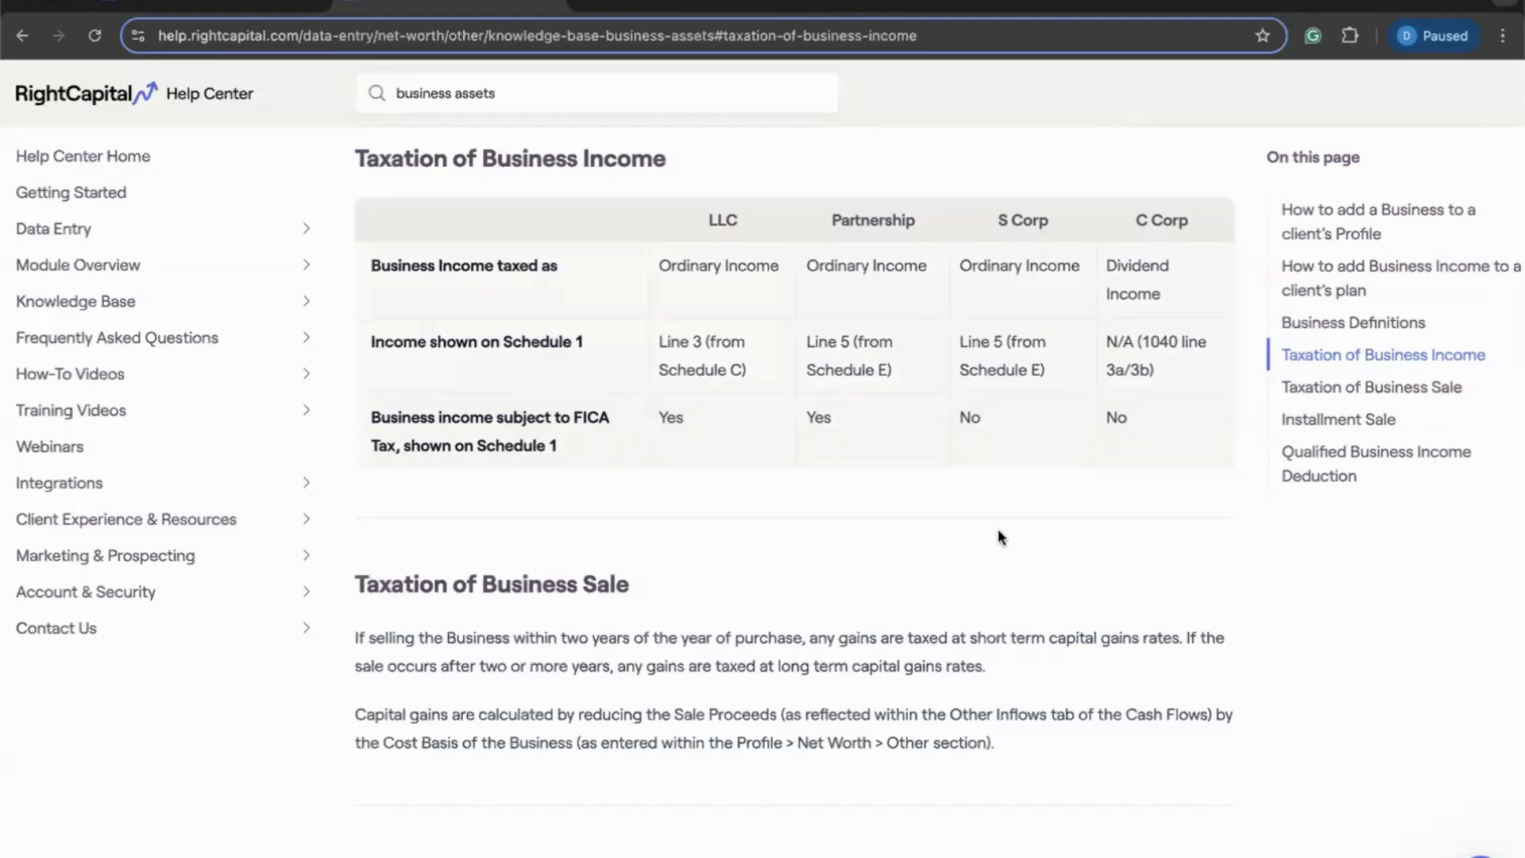
{"action": "left_click", "coordinate": [1303, 479]}
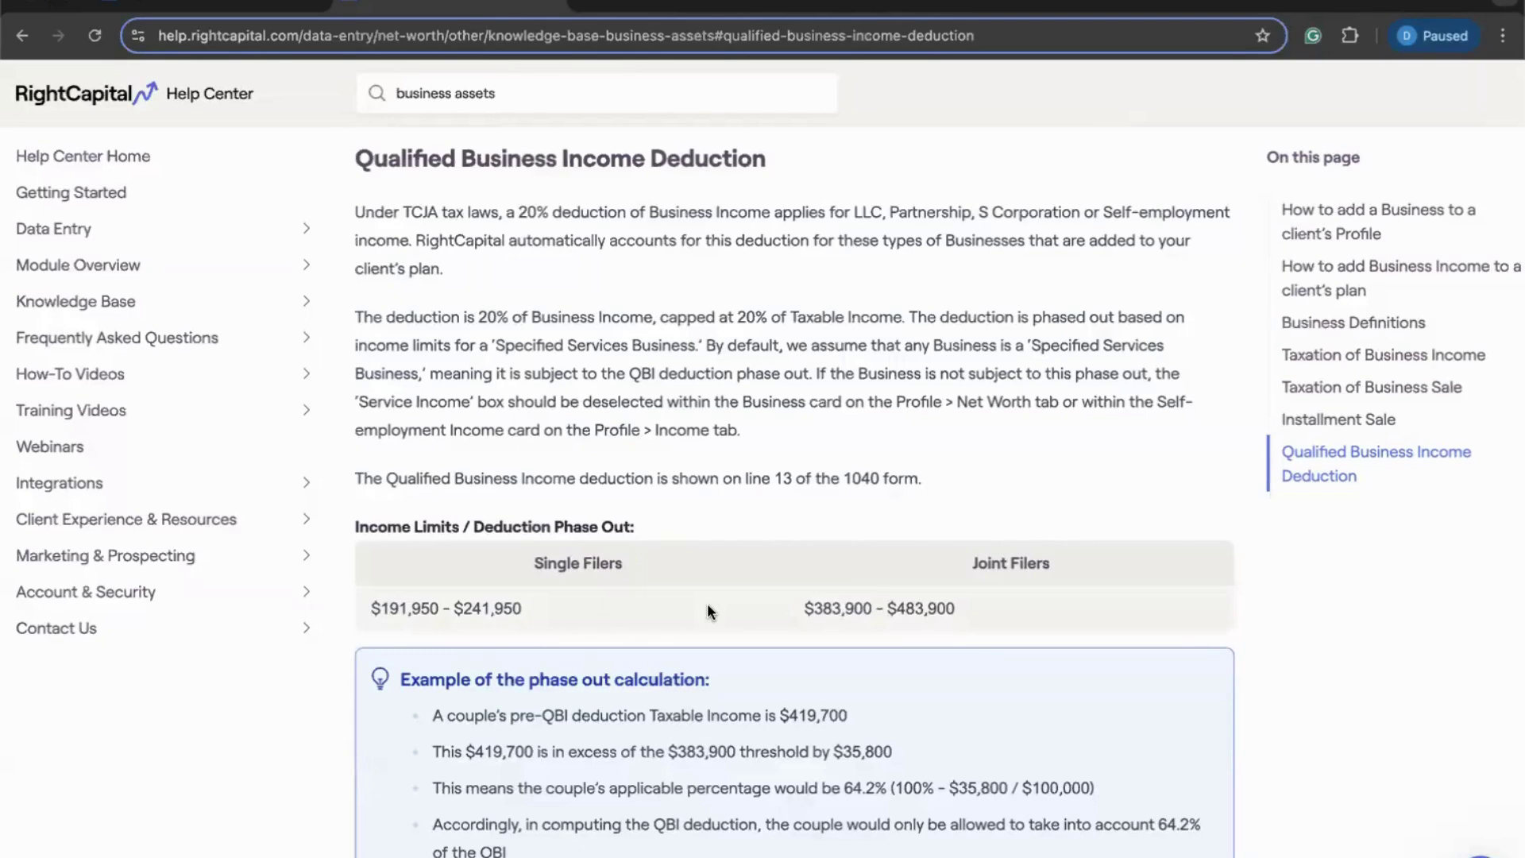
{"action": "left_click_drag", "start_coordinate": [1033, 346], "coordinate": [428, 375]}
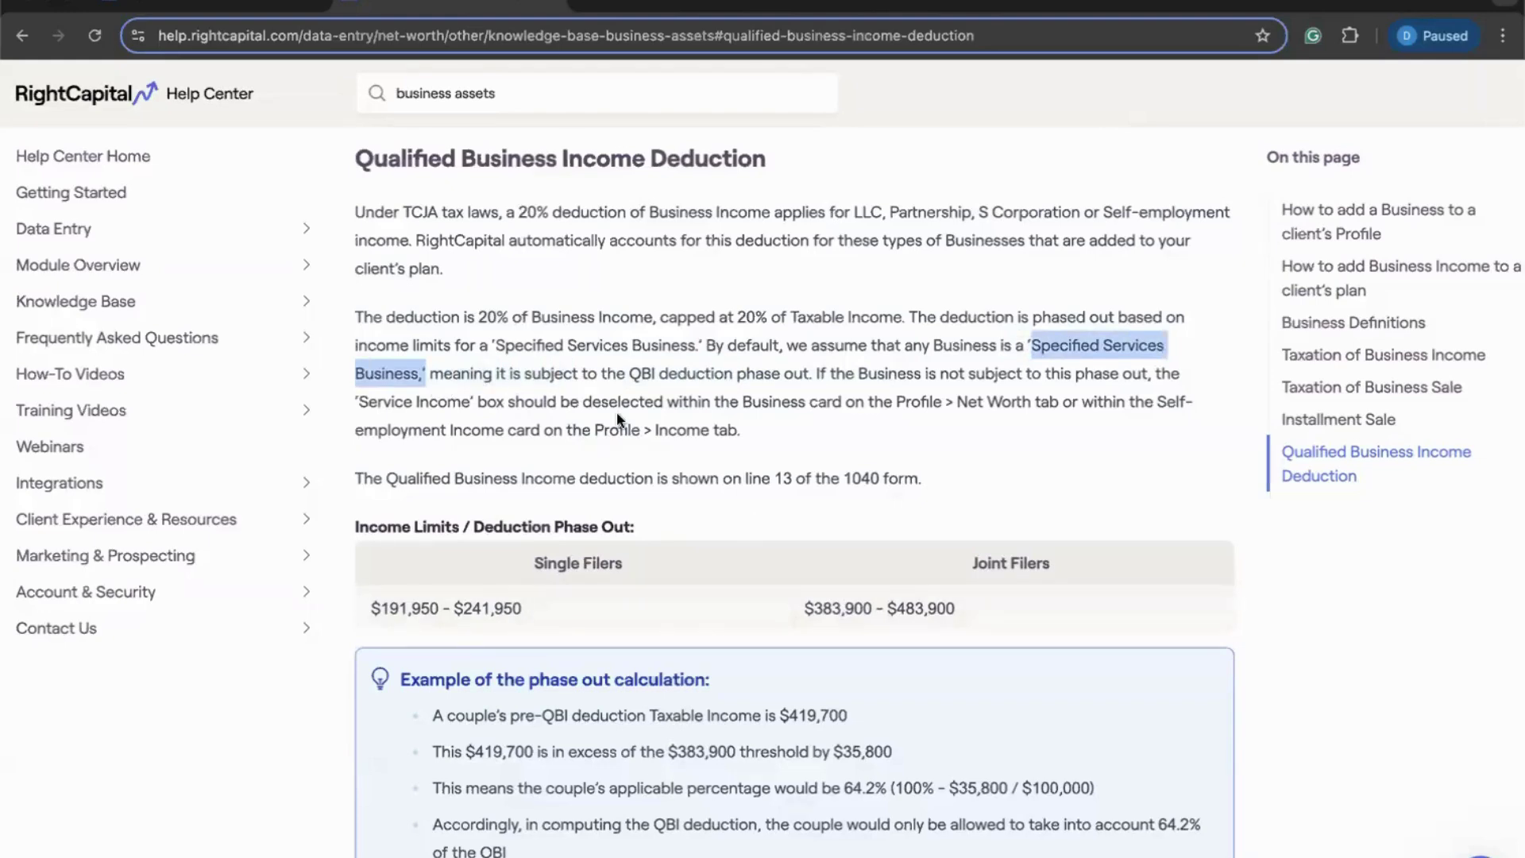
{"action": "left_click", "coordinate": [631, 362]}
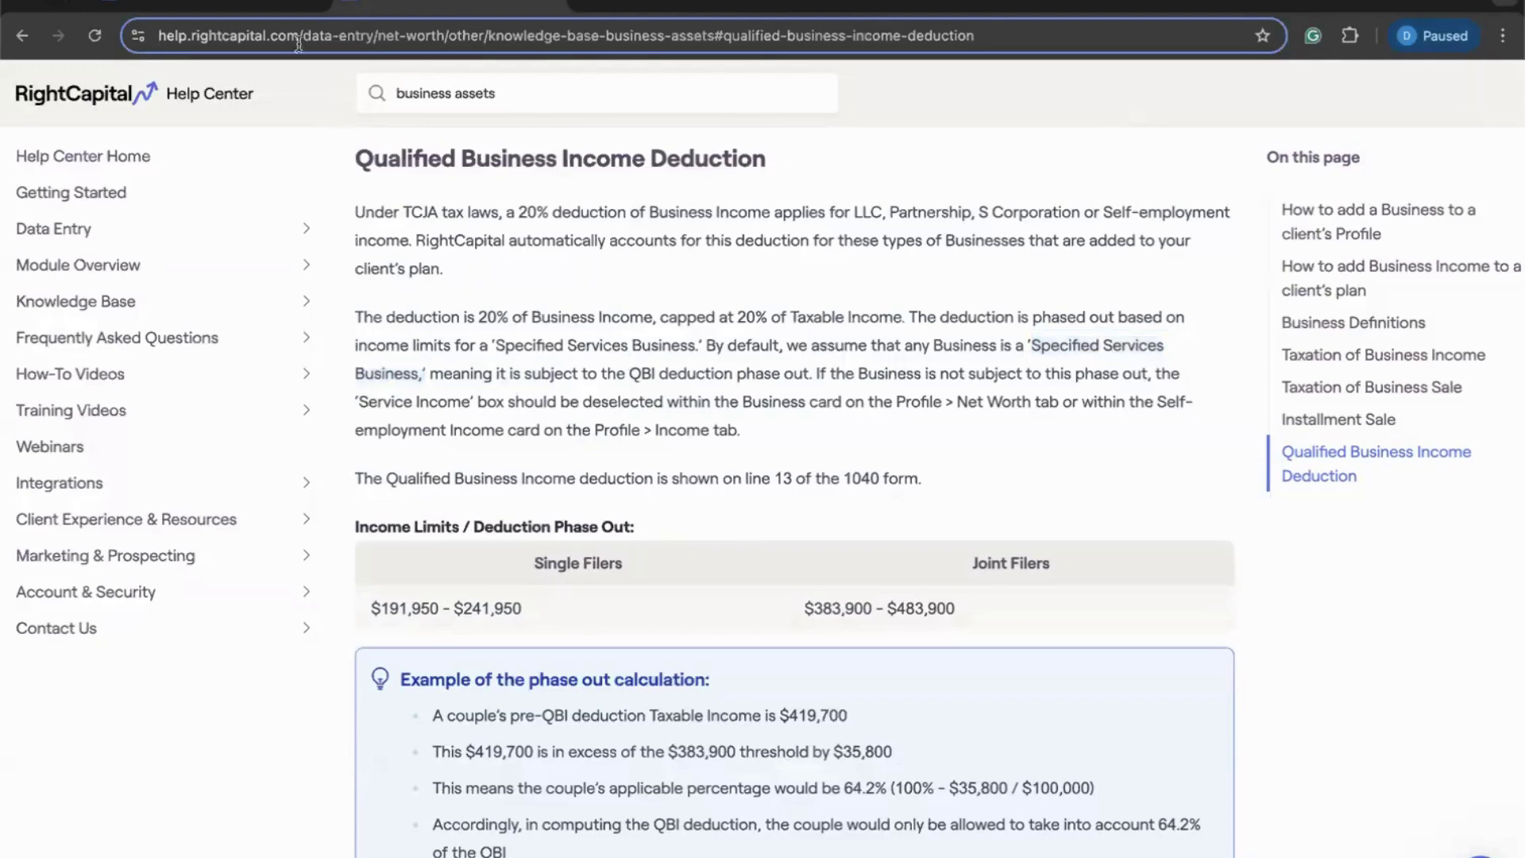
Step: Switch back to the client's plan and open the S&S Pizza business asset from the Other group in Net Worth
{"action": "left_click", "coordinate": [254, 2]}
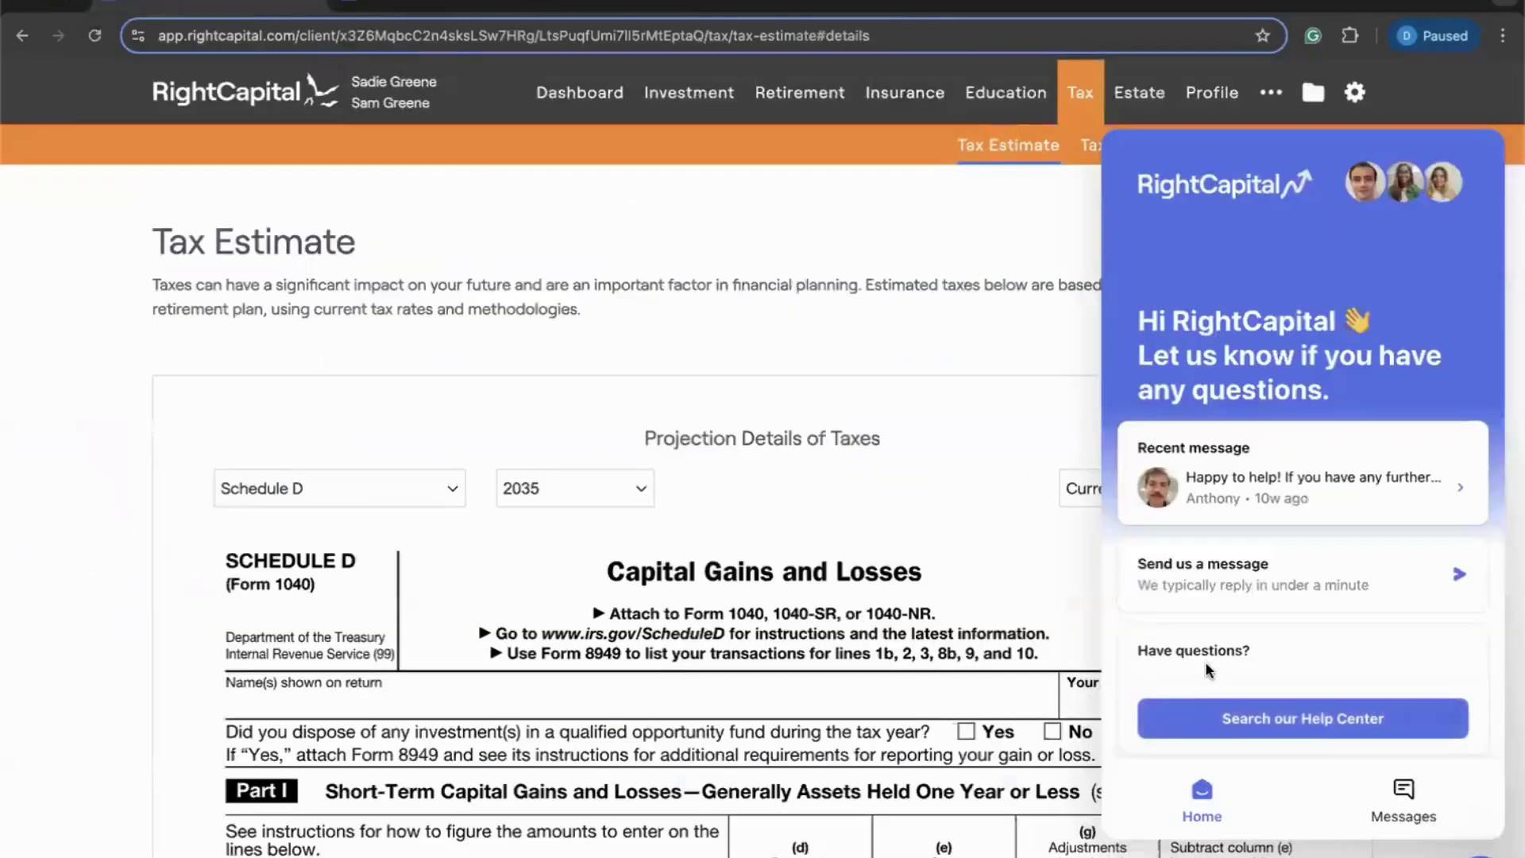
{"action": "left_click", "coordinate": [1210, 103]}
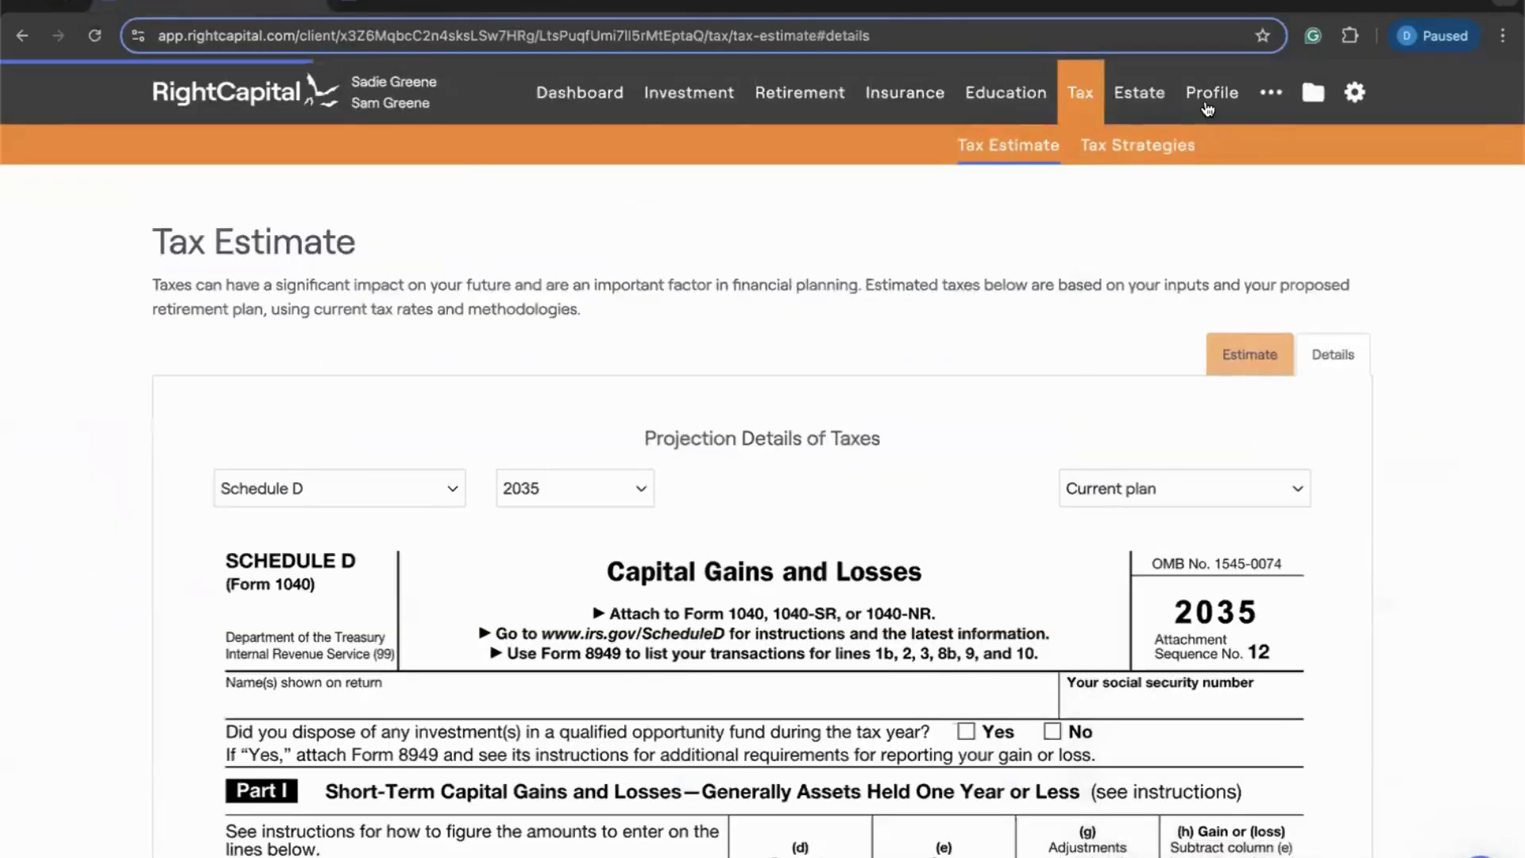
{"action": "scroll", "coordinate": [789, 443], "scroll_direction": "down", "scroll_amount": 1}
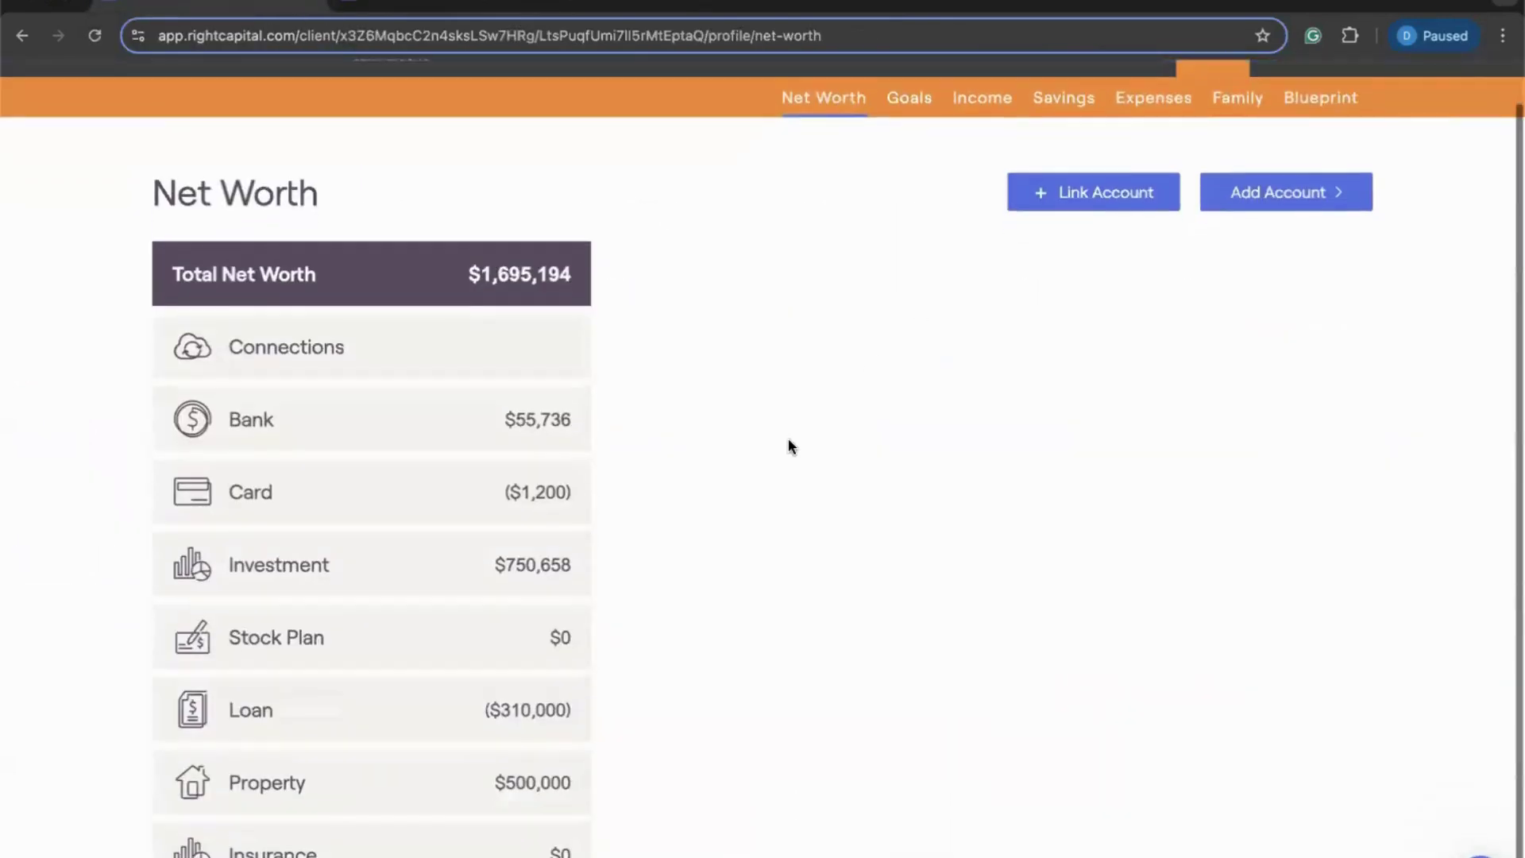
{"action": "scroll", "coordinate": [788, 443], "scroll_direction": "down", "scroll_amount": 1}
{"action": "left_click", "coordinate": [447, 852]}
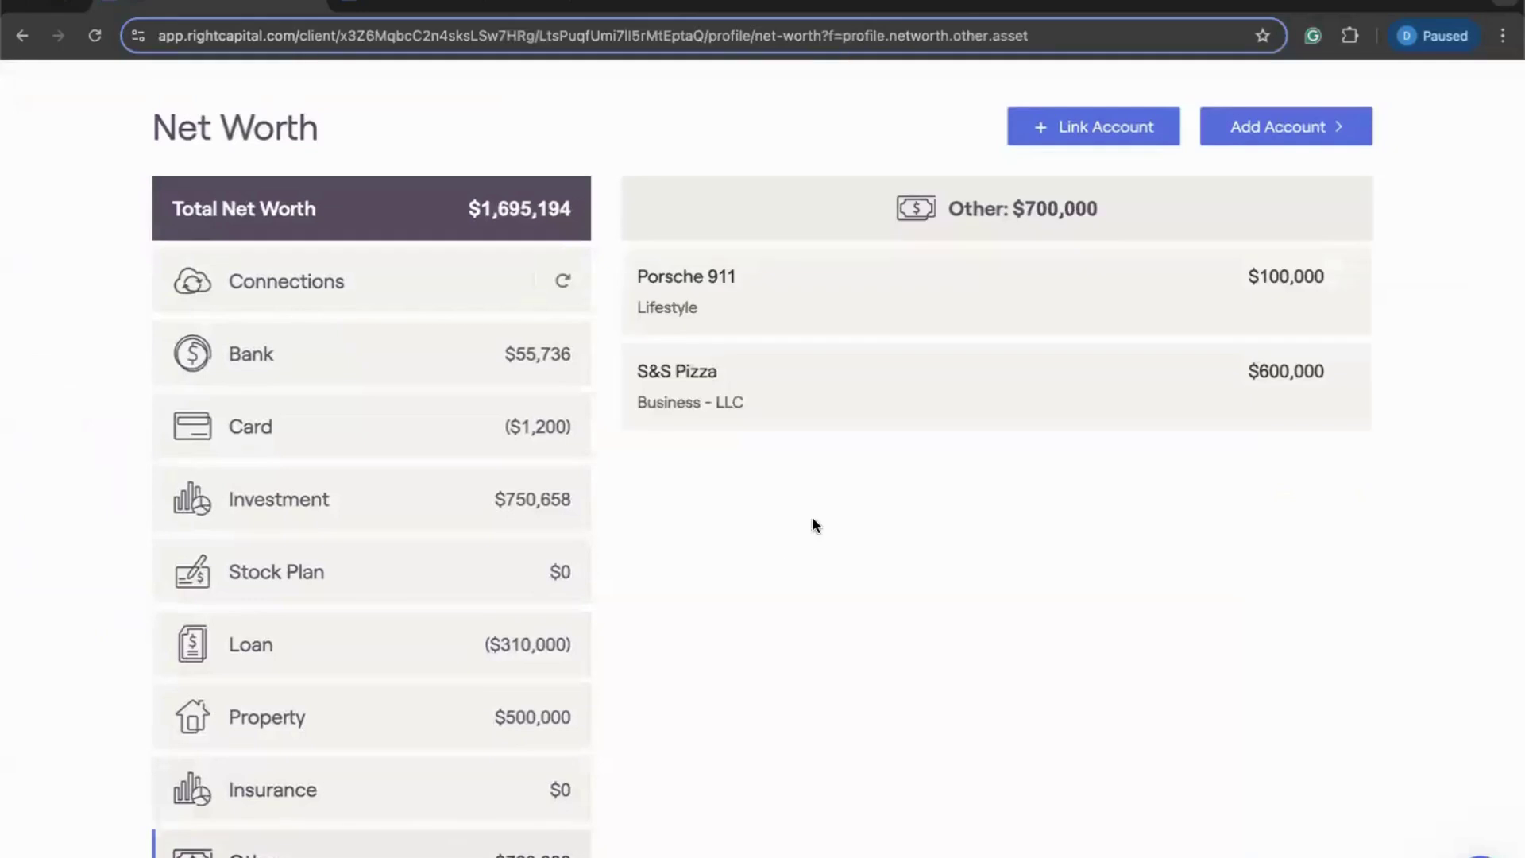
{"action": "left_click", "coordinate": [827, 401]}
{"action": "scroll", "coordinate": [1130, 415], "scroll_direction": "down", "scroll_amount": 2}
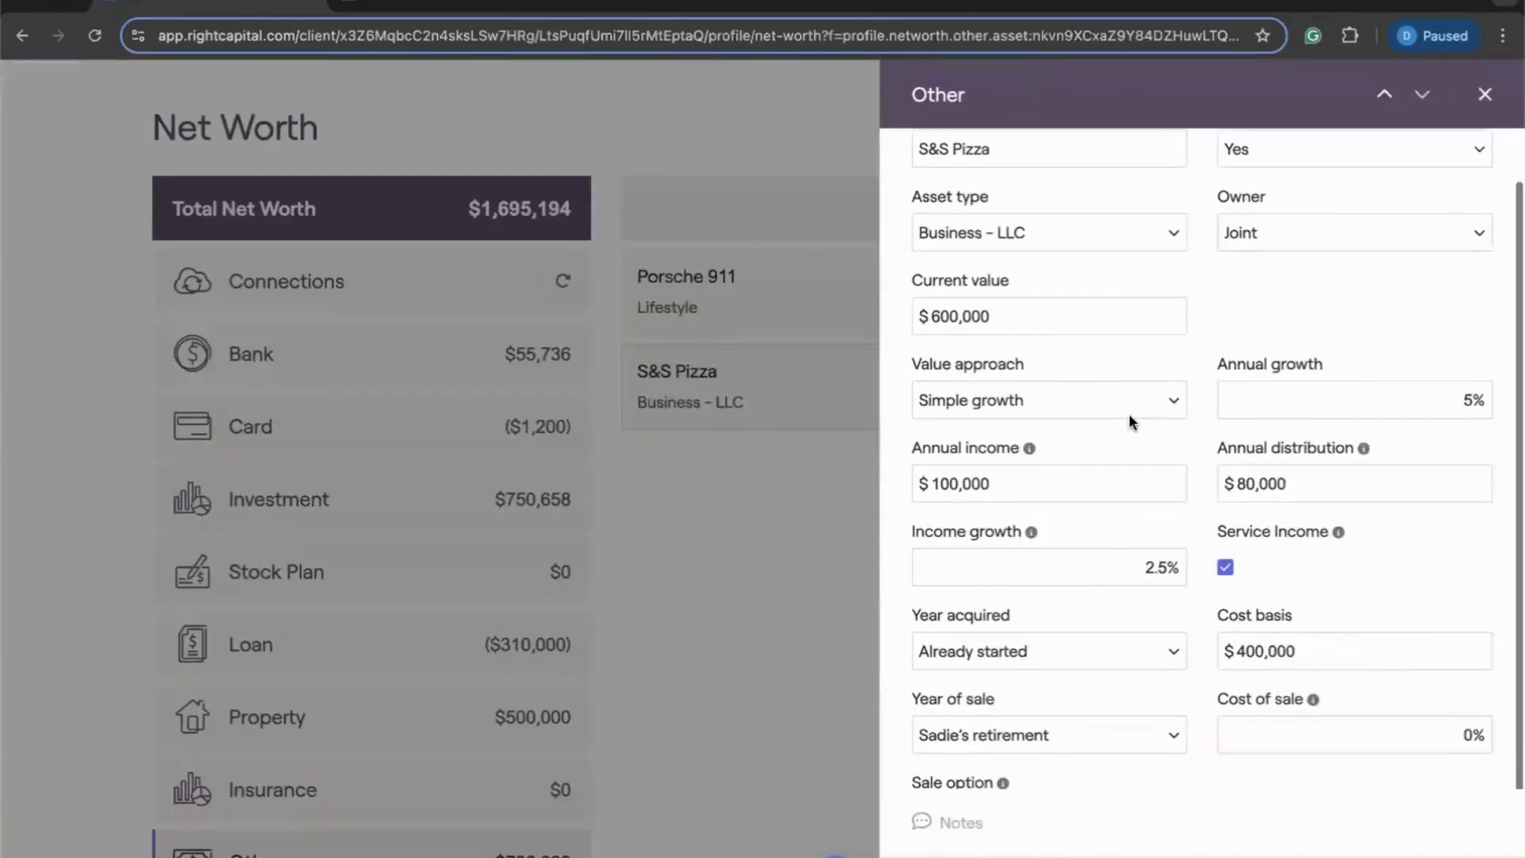
{"action": "scroll", "coordinate": [1132, 422], "scroll_direction": "down", "scroll_amount": 1}
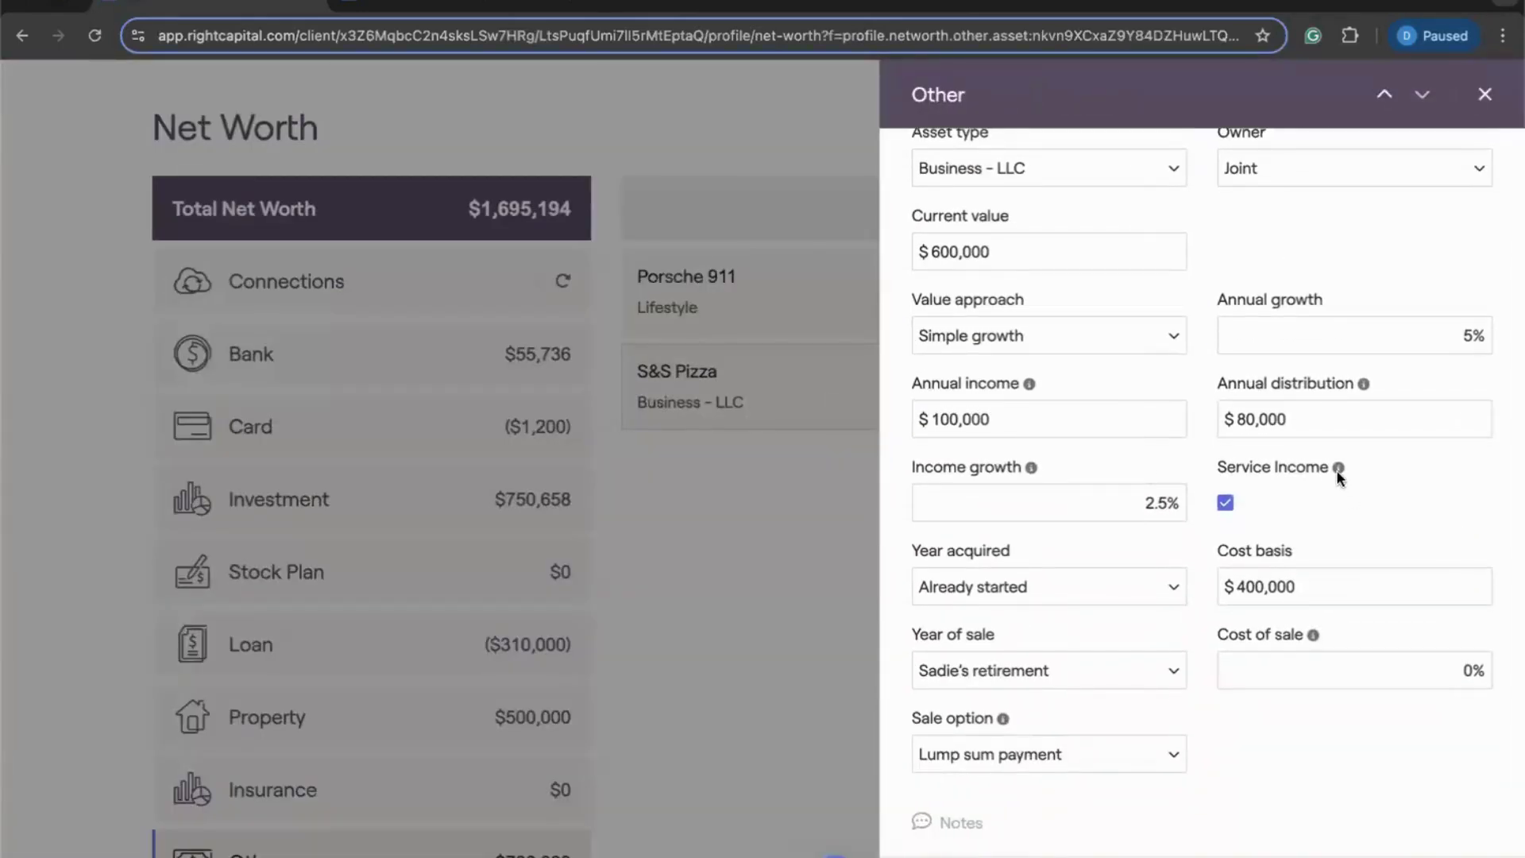
Step: Clear the Service Income option for S&S Pizza, select it again, and close the asset's details
{"action": "mouse_move", "coordinate": [1339, 473]}
{"action": "left_click", "coordinate": [1225, 502]}
{"action": "left_click", "coordinate": [1225, 502]}
{"action": "key", "text": "Escape"}
{"action": "scroll", "coordinate": [1157, 693], "scroll_direction": "up", "scroll_amount": 2}
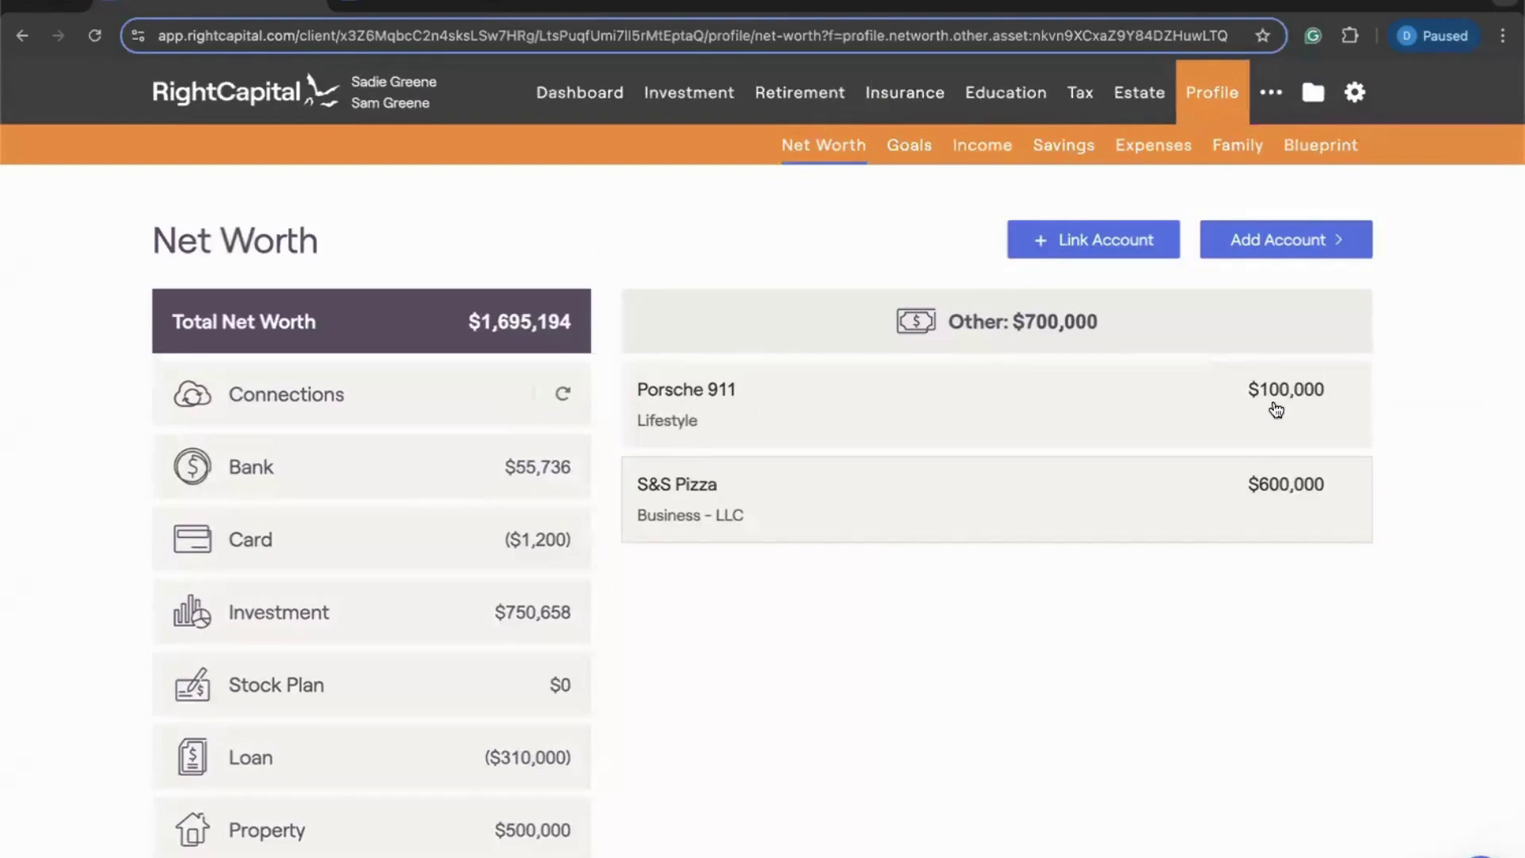
Step: Open the Tax Assumptions in the client's plan settings and locate the Tax law setting
{"action": "mouse_move", "coordinate": [1351, 98]}
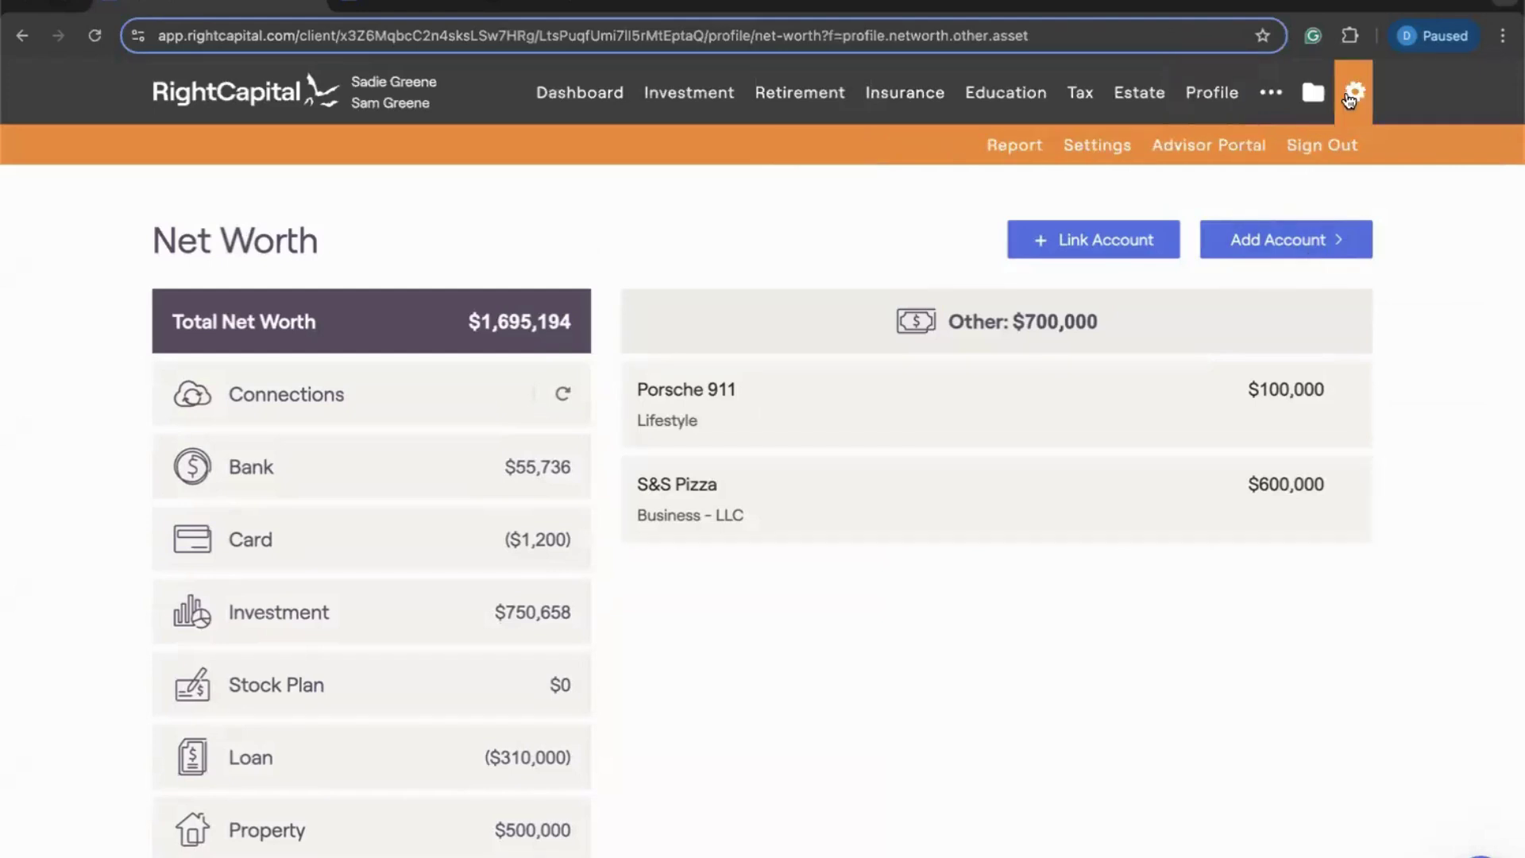
{"action": "left_click", "coordinate": [1100, 148]}
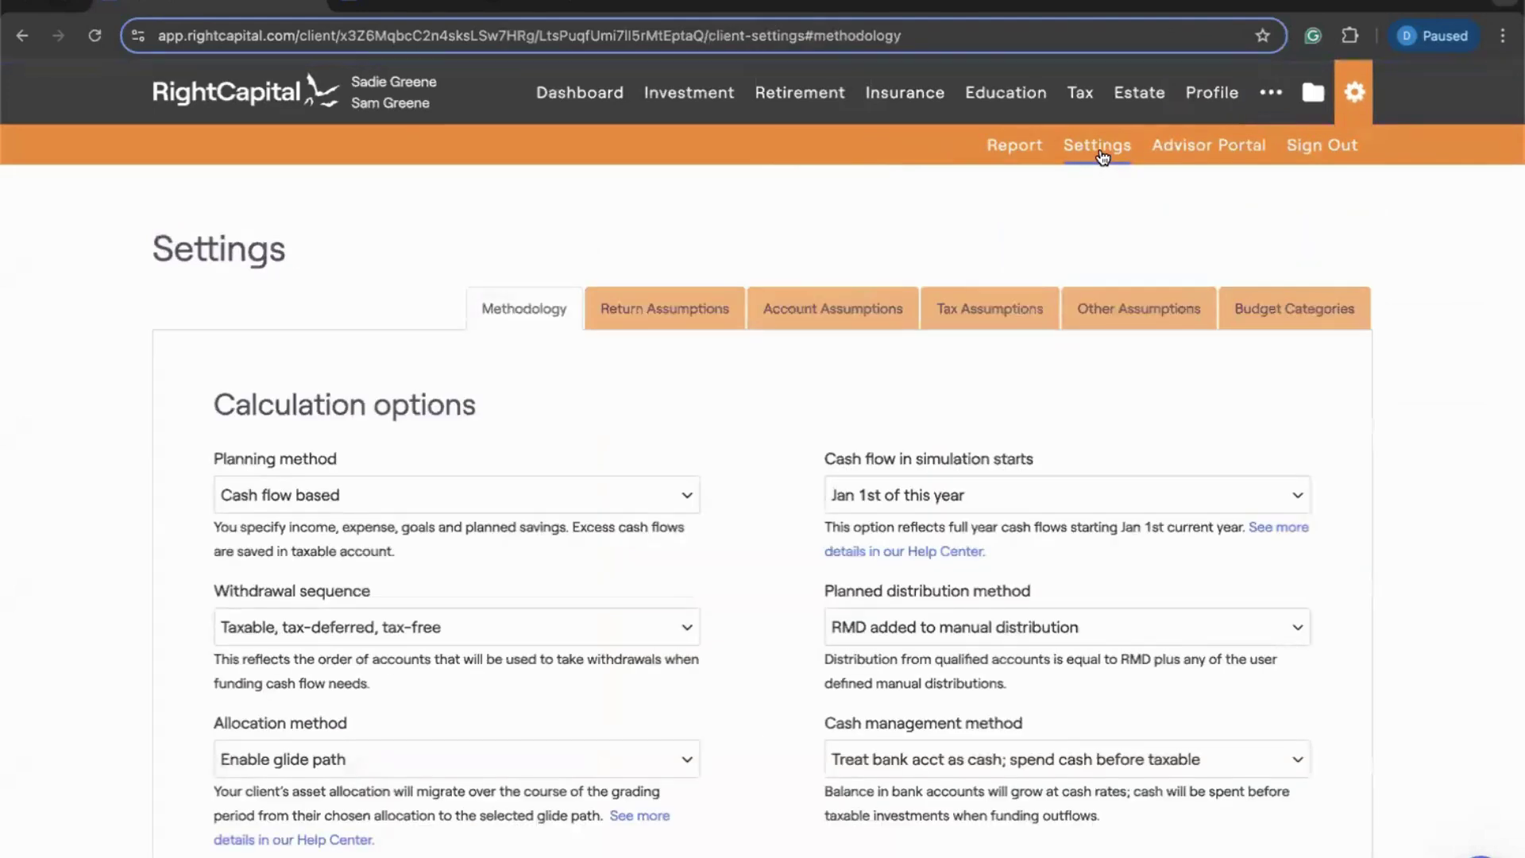
{"action": "left_click", "coordinate": [973, 322]}
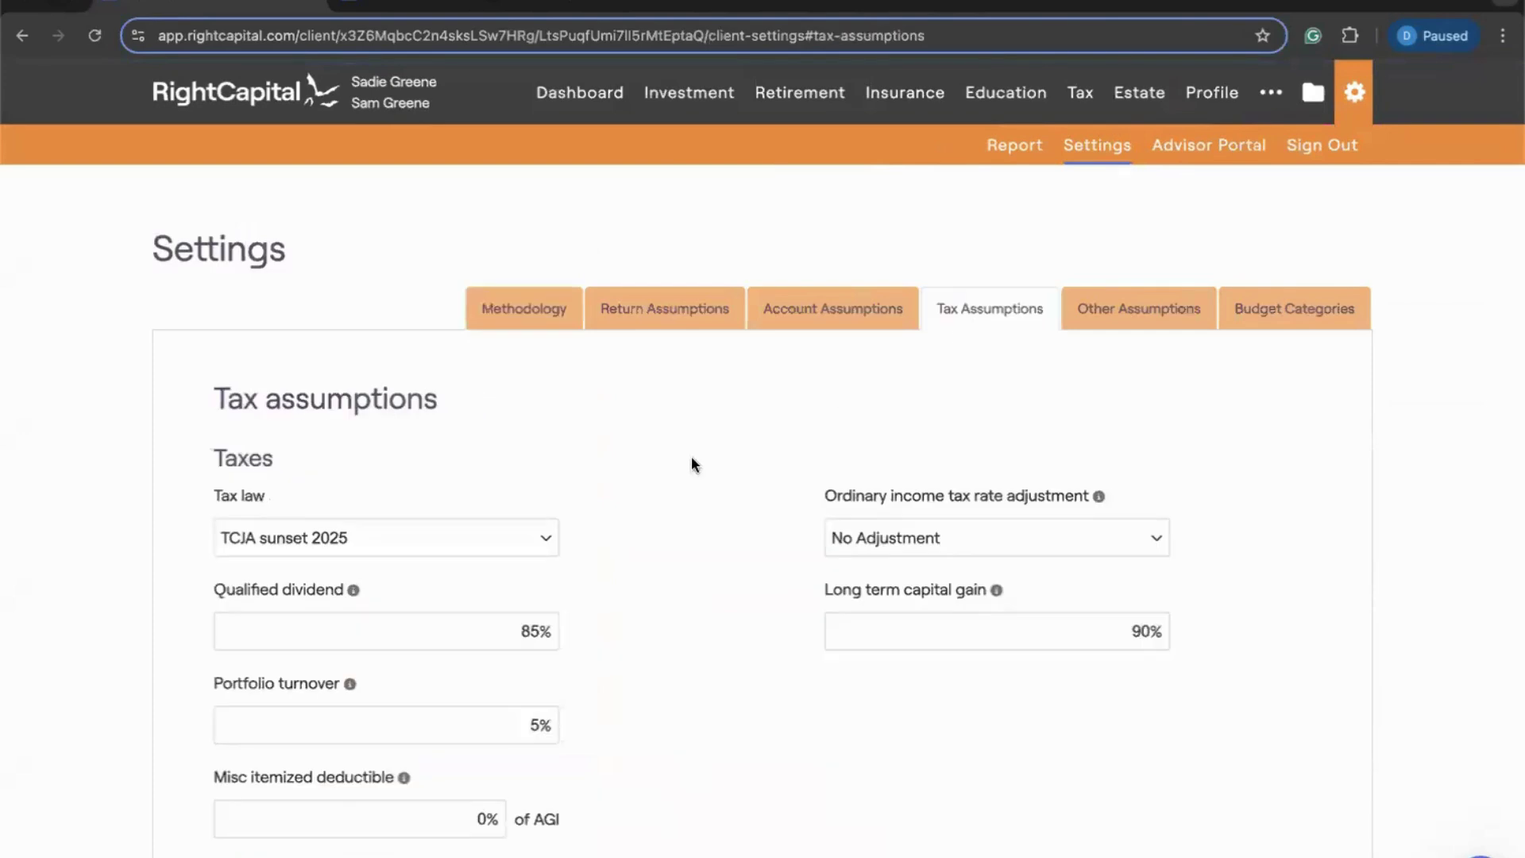
{"action": "scroll", "coordinate": [692, 463], "scroll_direction": "down", "scroll_amount": 1}
{"action": "scroll", "coordinate": [685, 464], "scroll_direction": "down", "scroll_amount": 1}
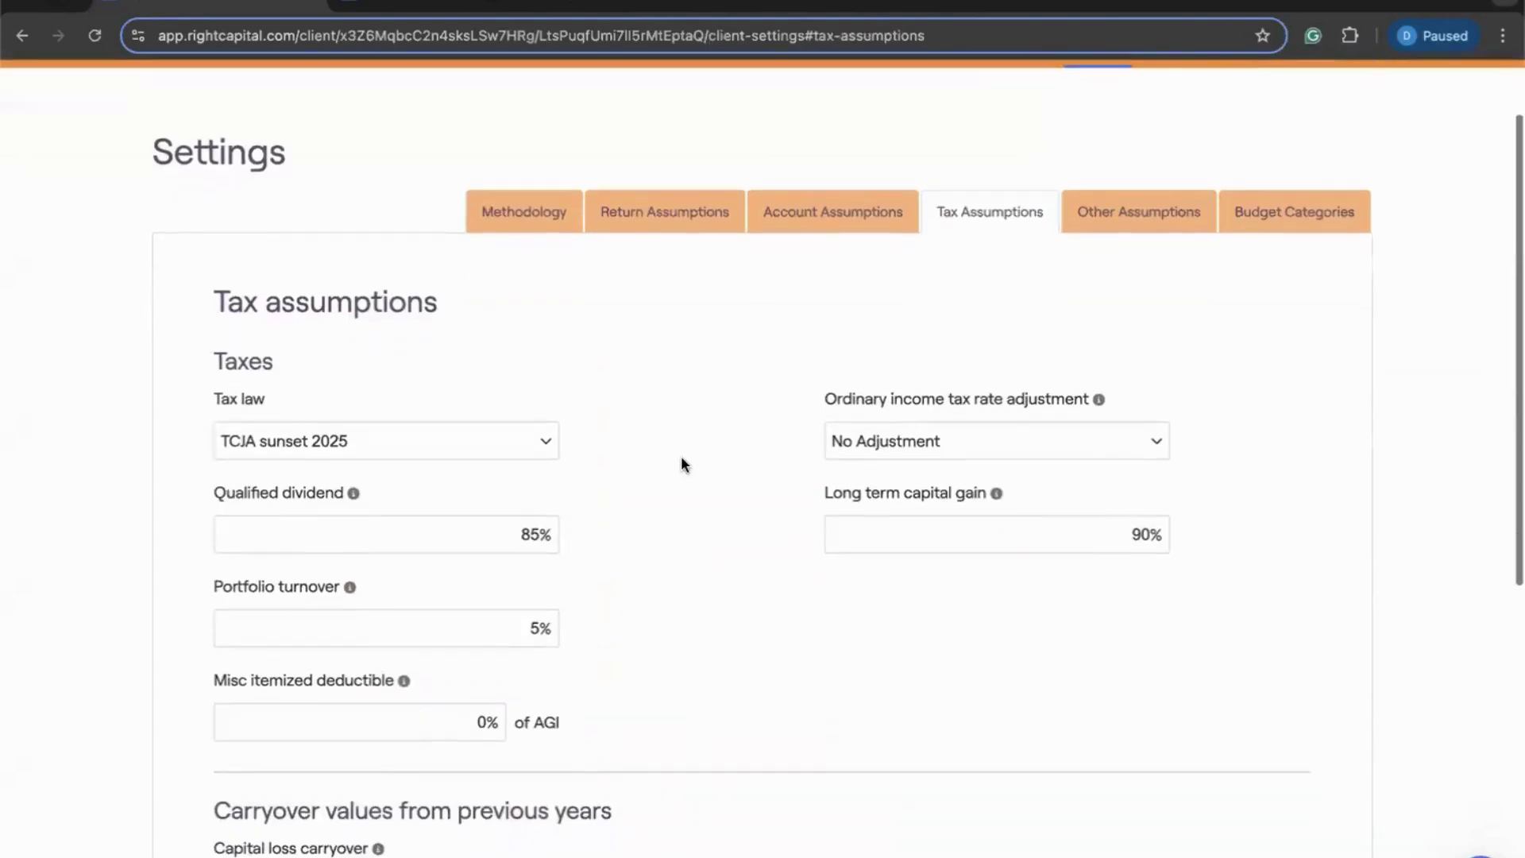
{"action": "left_click_drag", "start_coordinate": [209, 397], "coordinate": [270, 401]}
{"action": "left_click", "coordinate": [333, 369]}
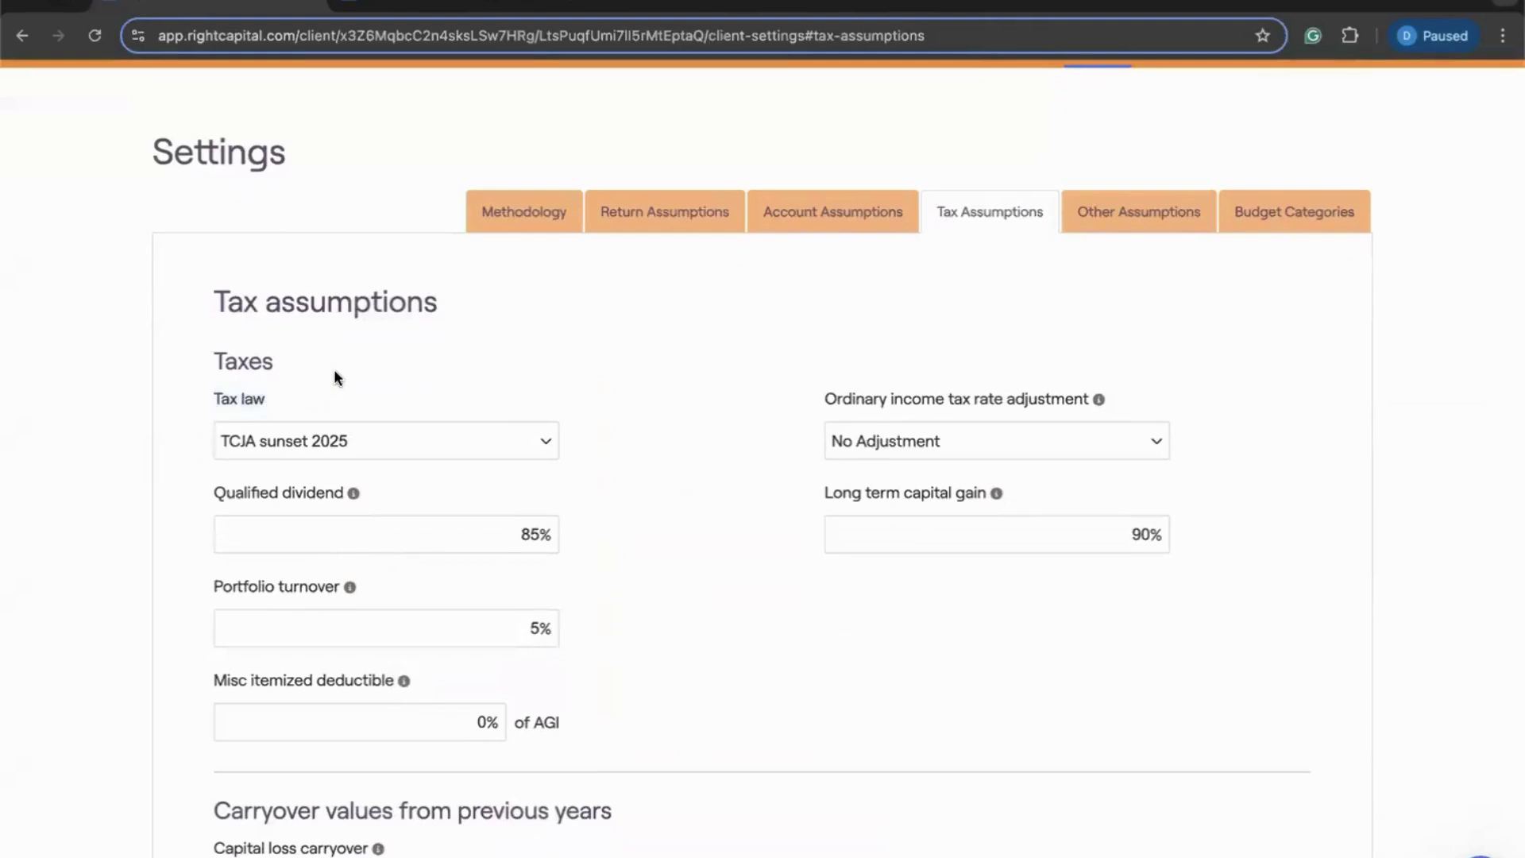
Step: Review the Tax law choices TCJA sunset 2025, TCJA no sunset and 2017 tax law without picking a different one
{"action": "left_click", "coordinate": [438, 438]}
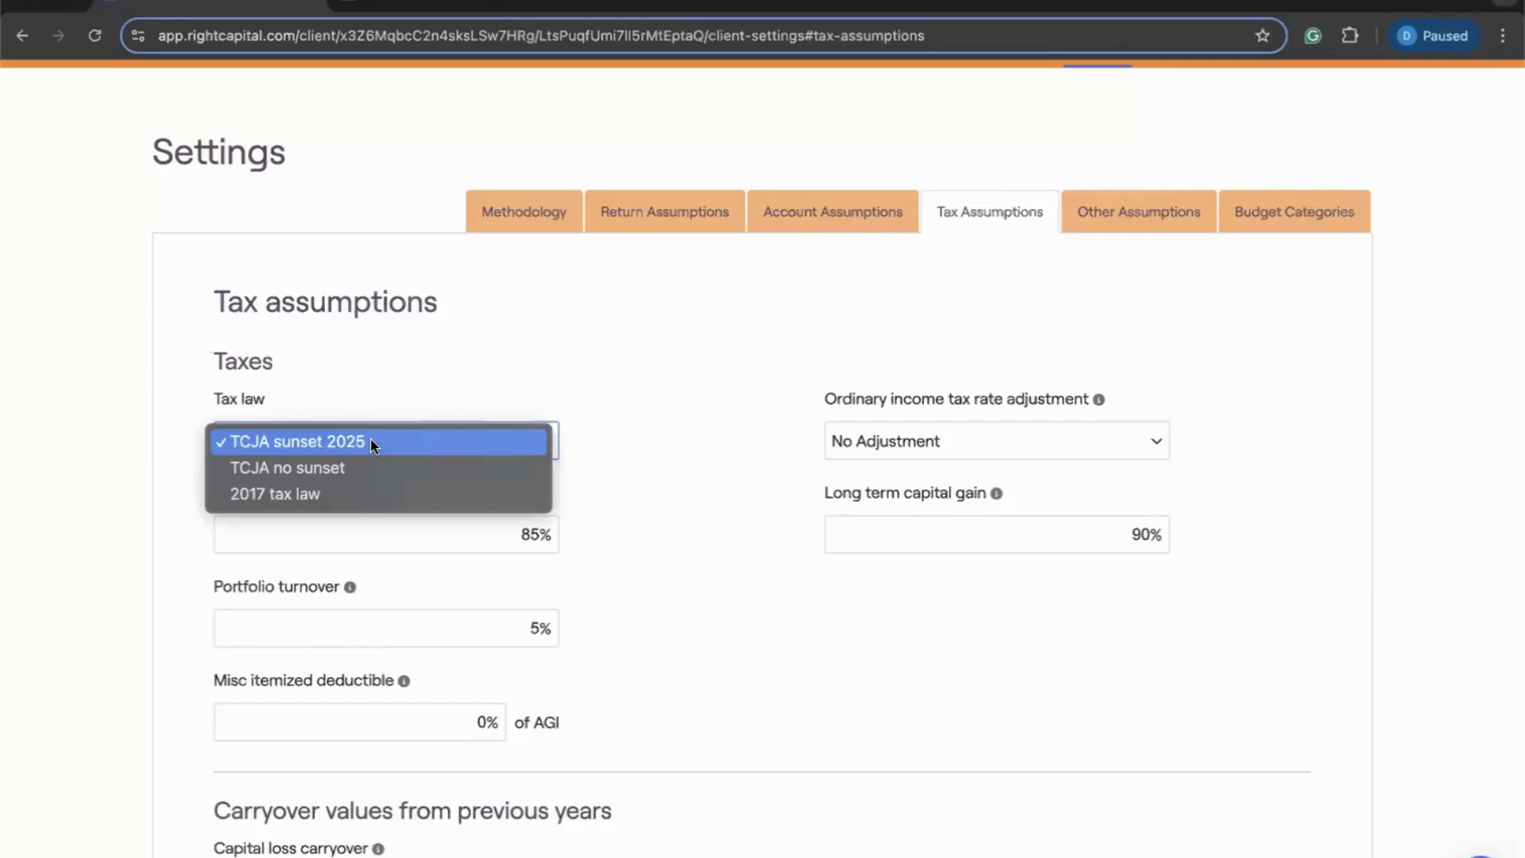
{"action": "left_click", "coordinate": [404, 397]}
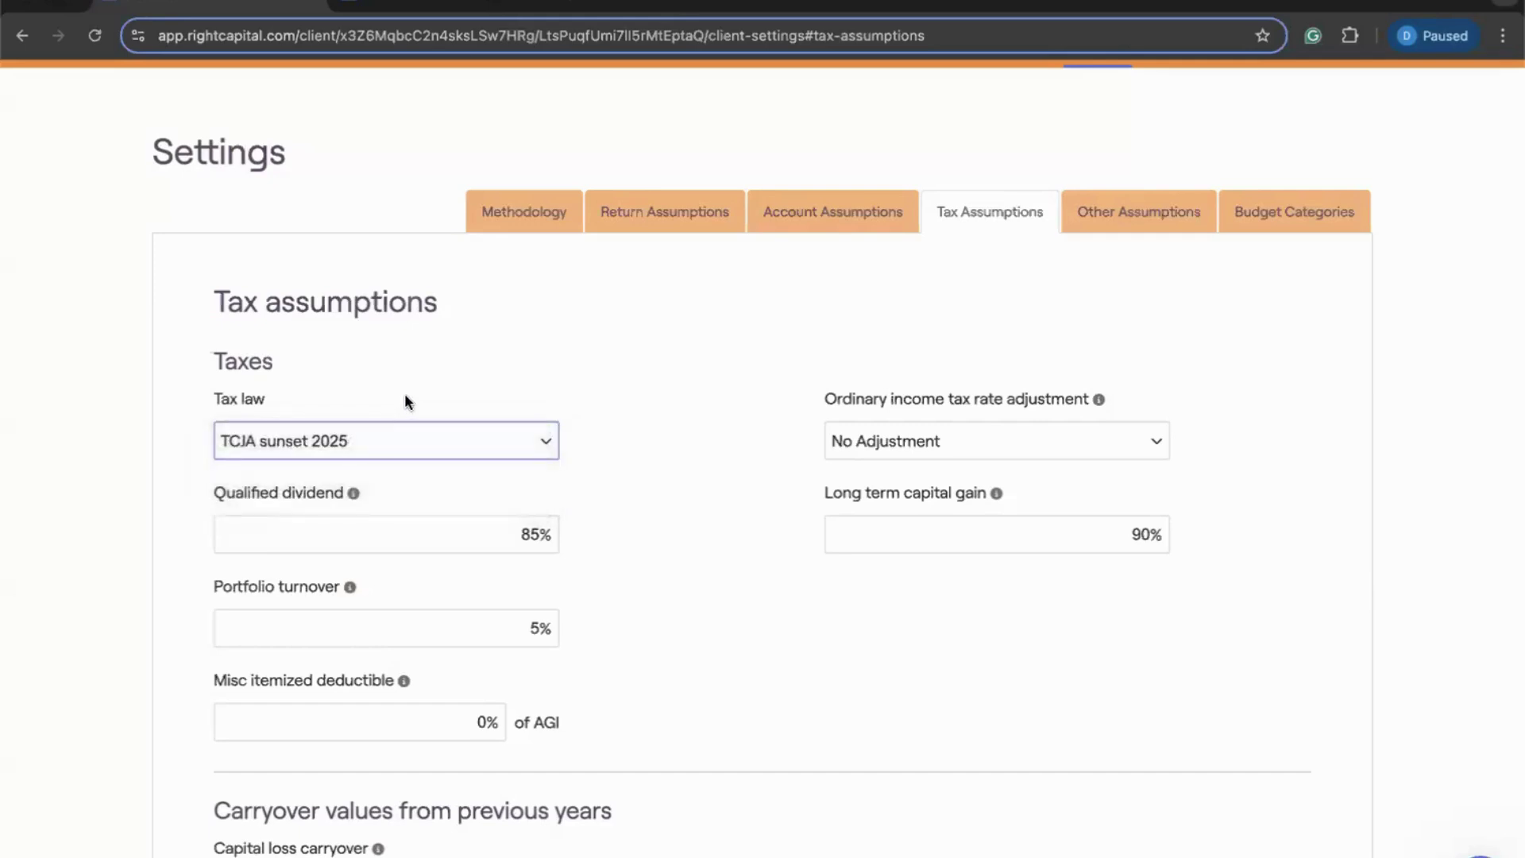
{"action": "left_click", "coordinate": [389, 443]}
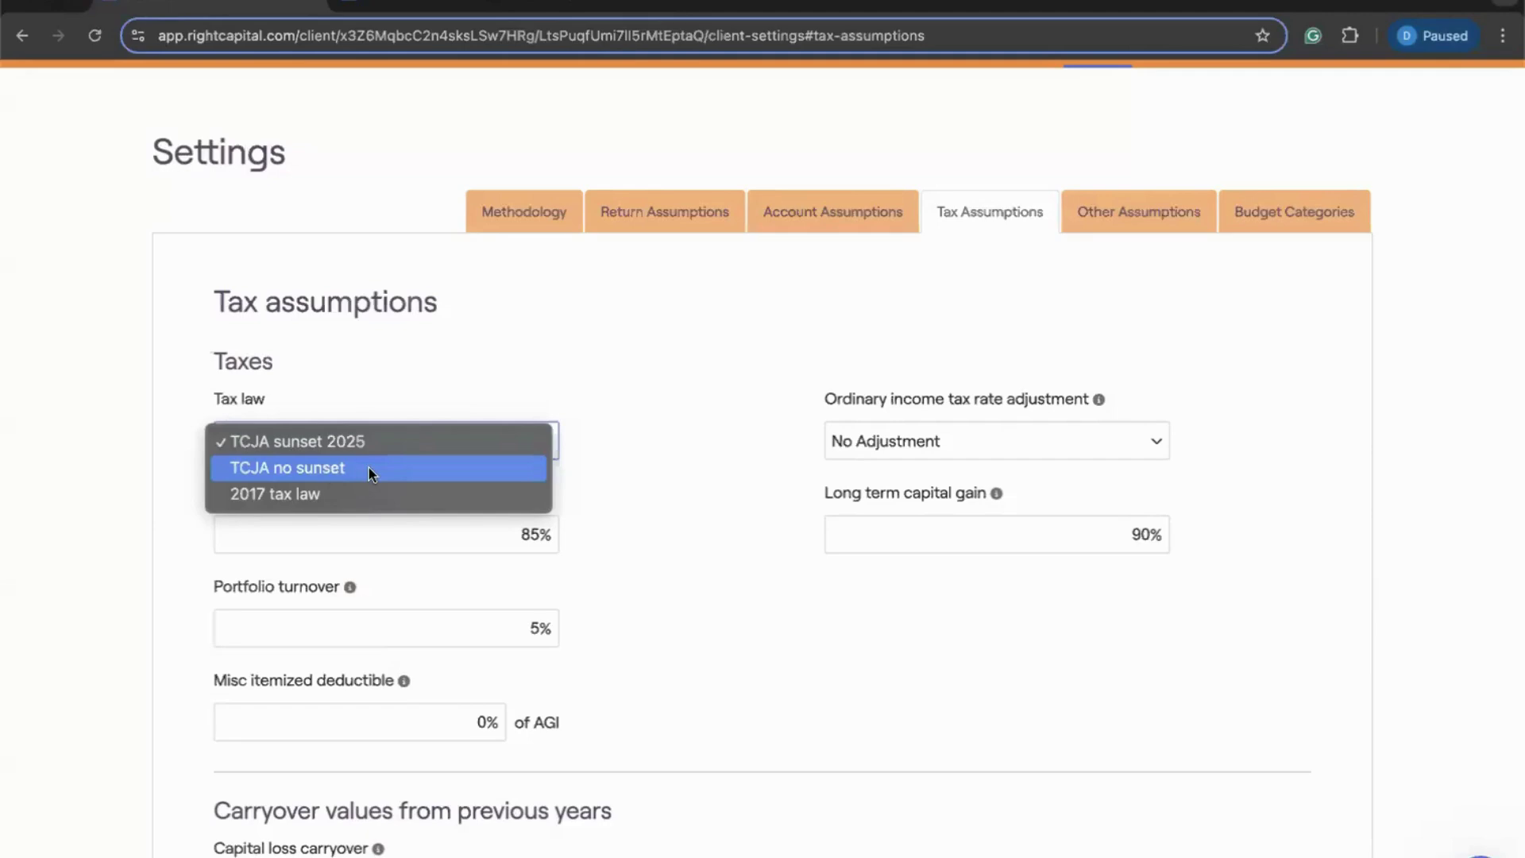
{"action": "left_click", "coordinate": [622, 493]}
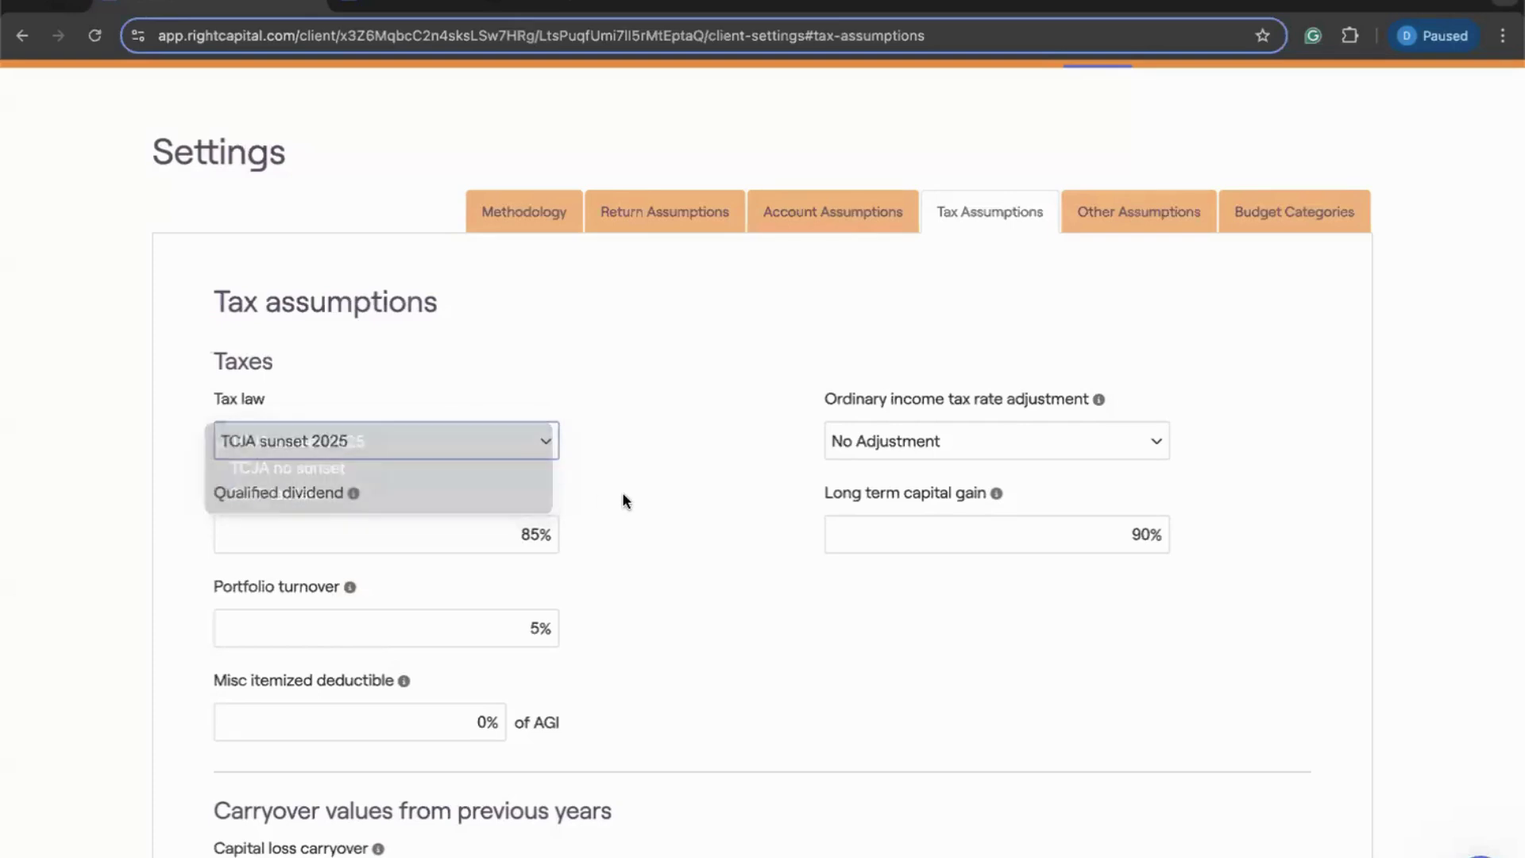
{"action": "scroll", "coordinate": [623, 492], "scroll_direction": "up", "scroll_amount": 3}
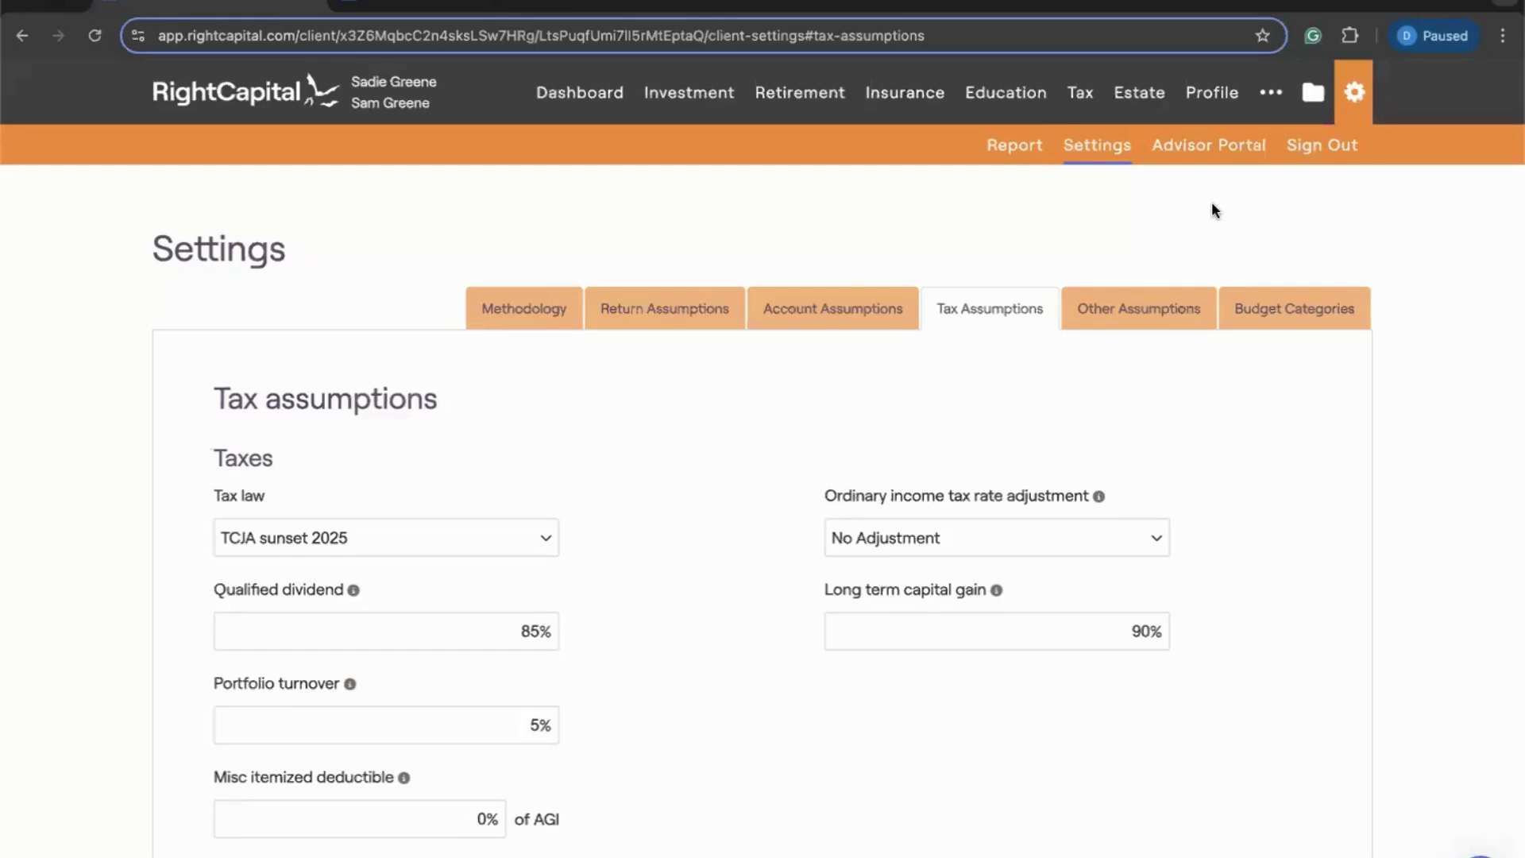
Step: Return to the client's Net Worth and reopen the S&S Pizza asset to examine its acquisition and sale fields
{"action": "left_click", "coordinate": [1201, 107]}
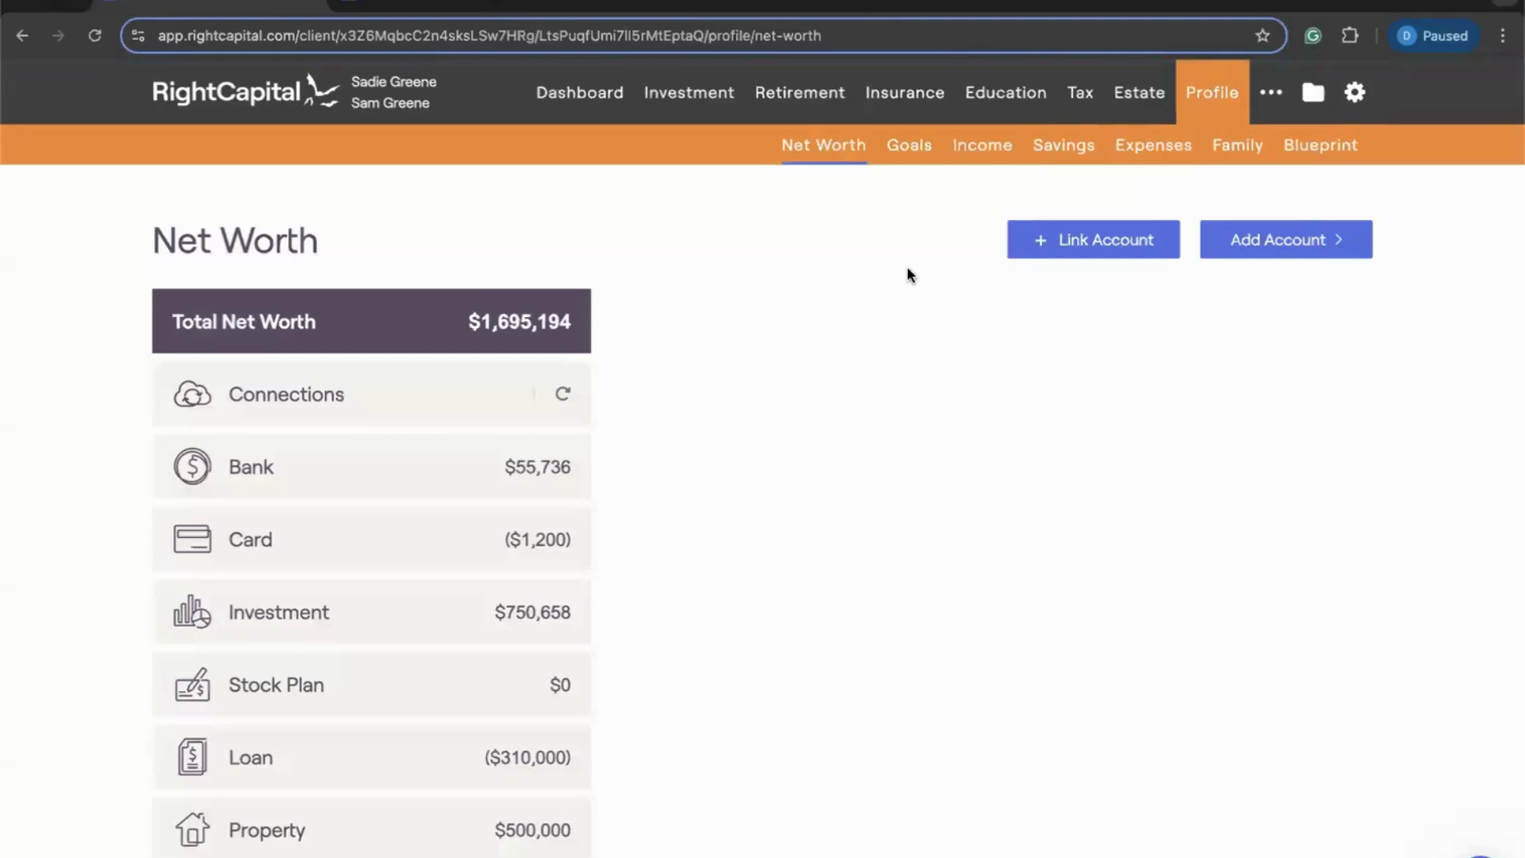
{"action": "scroll", "coordinate": [675, 556], "scroll_direction": "down", "scroll_amount": 2}
{"action": "left_click", "coordinate": [385, 845]}
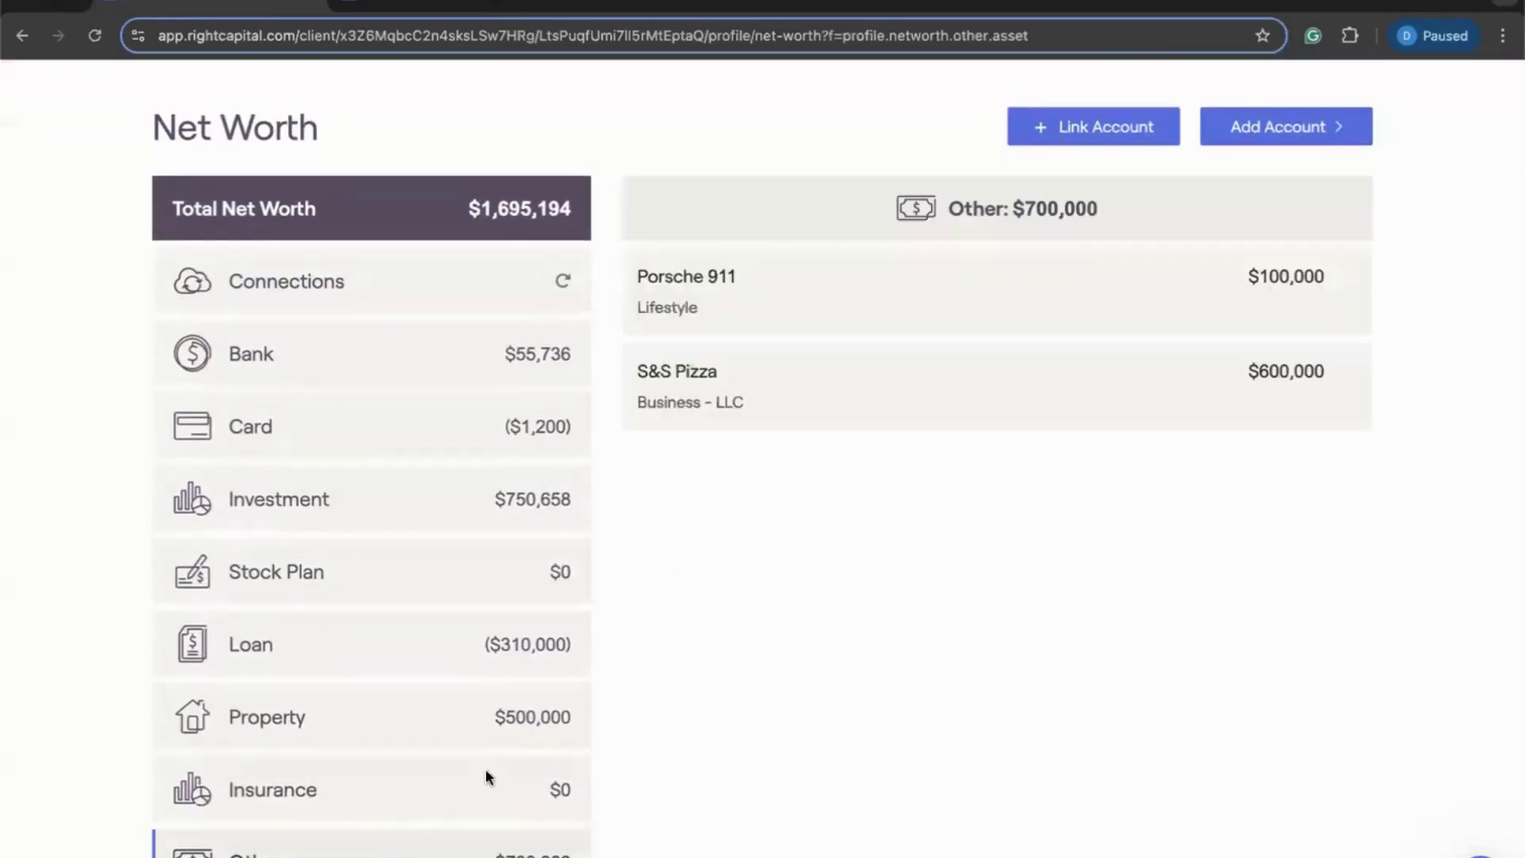
{"action": "left_click", "coordinate": [777, 375]}
{"action": "scroll", "coordinate": [1119, 421], "scroll_direction": "down", "scroll_amount": 3}
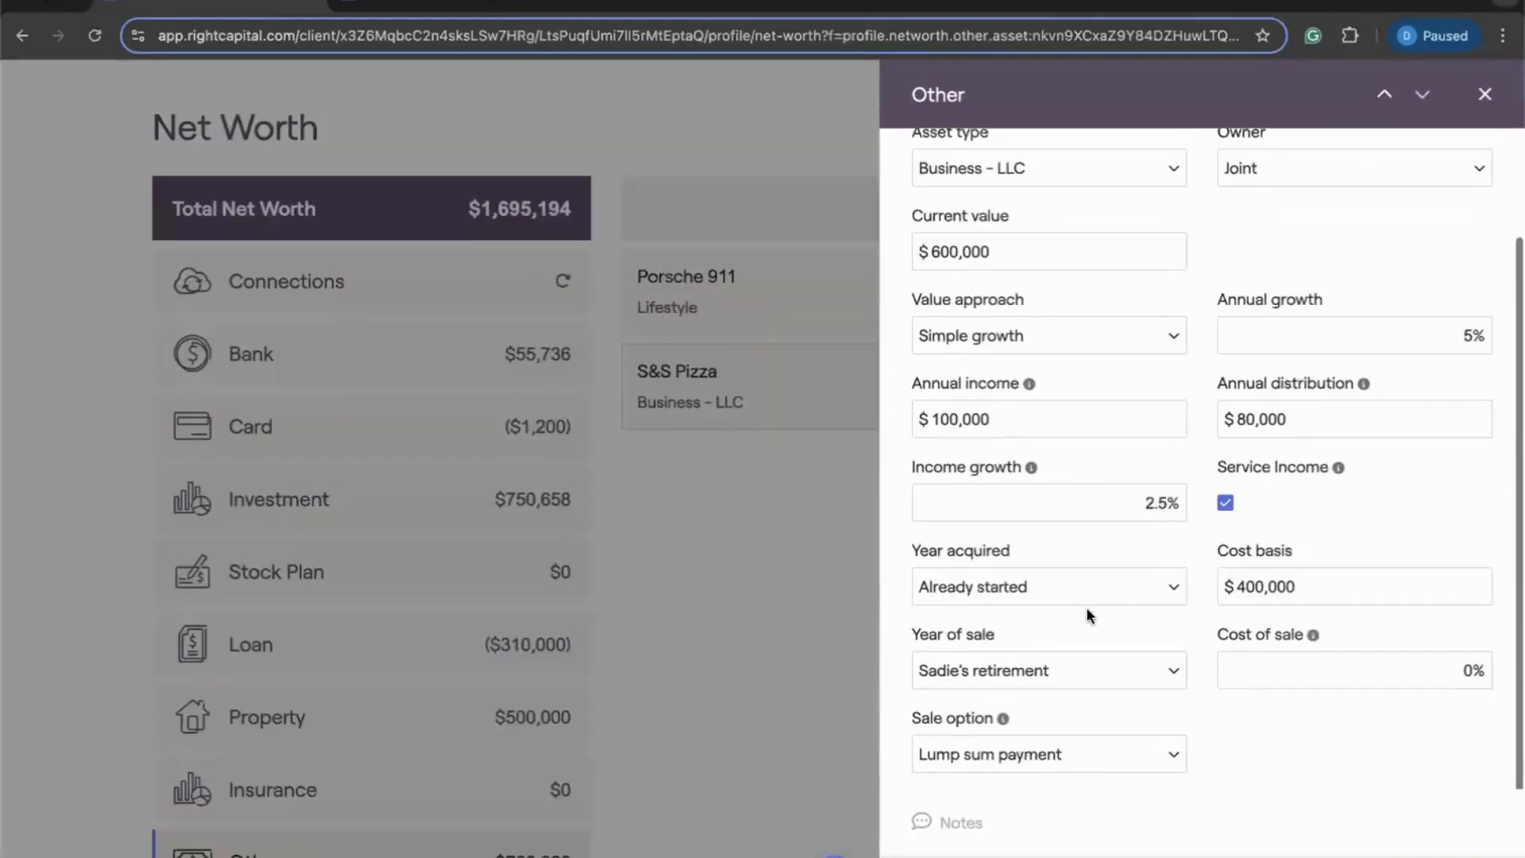
Step: Try to set the year acquired for S&S Pizza to calendar year 2030
{"action": "left_click", "coordinate": [1075, 588]}
{"action": "left_click", "coordinate": [1072, 560]}
{"action": "left_click", "coordinate": [1169, 592]}
{"action": "key", "text": "BackSpace"}
{"action": "type", "text": "30"}
{"action": "left_click", "coordinate": [1064, 622]}
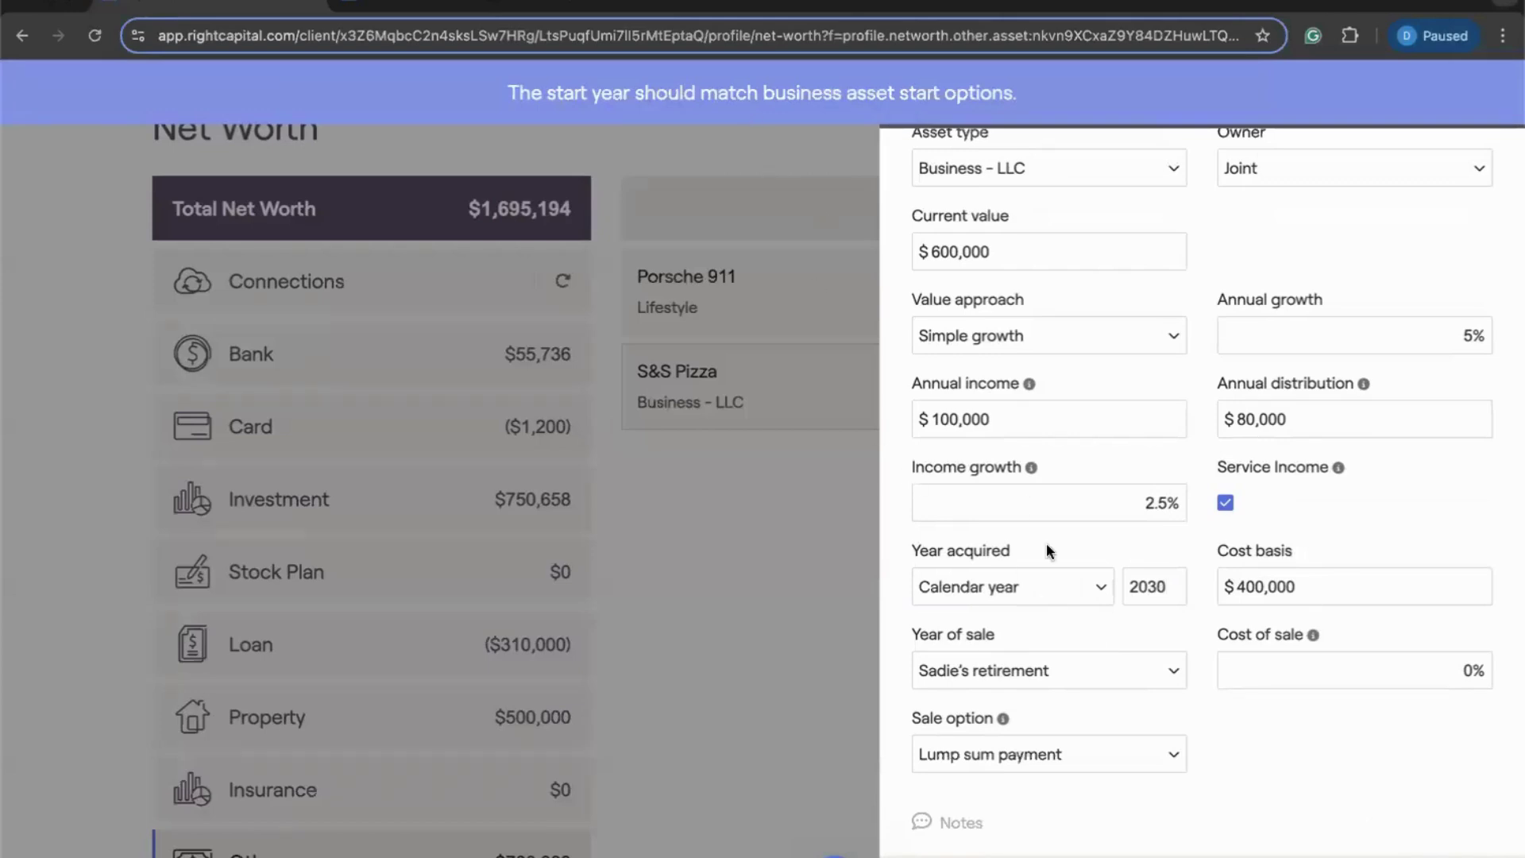
Step: Set the year acquired for S&S Pizza back to Already started and close the asset's details
{"action": "left_click", "coordinate": [1165, 588]}
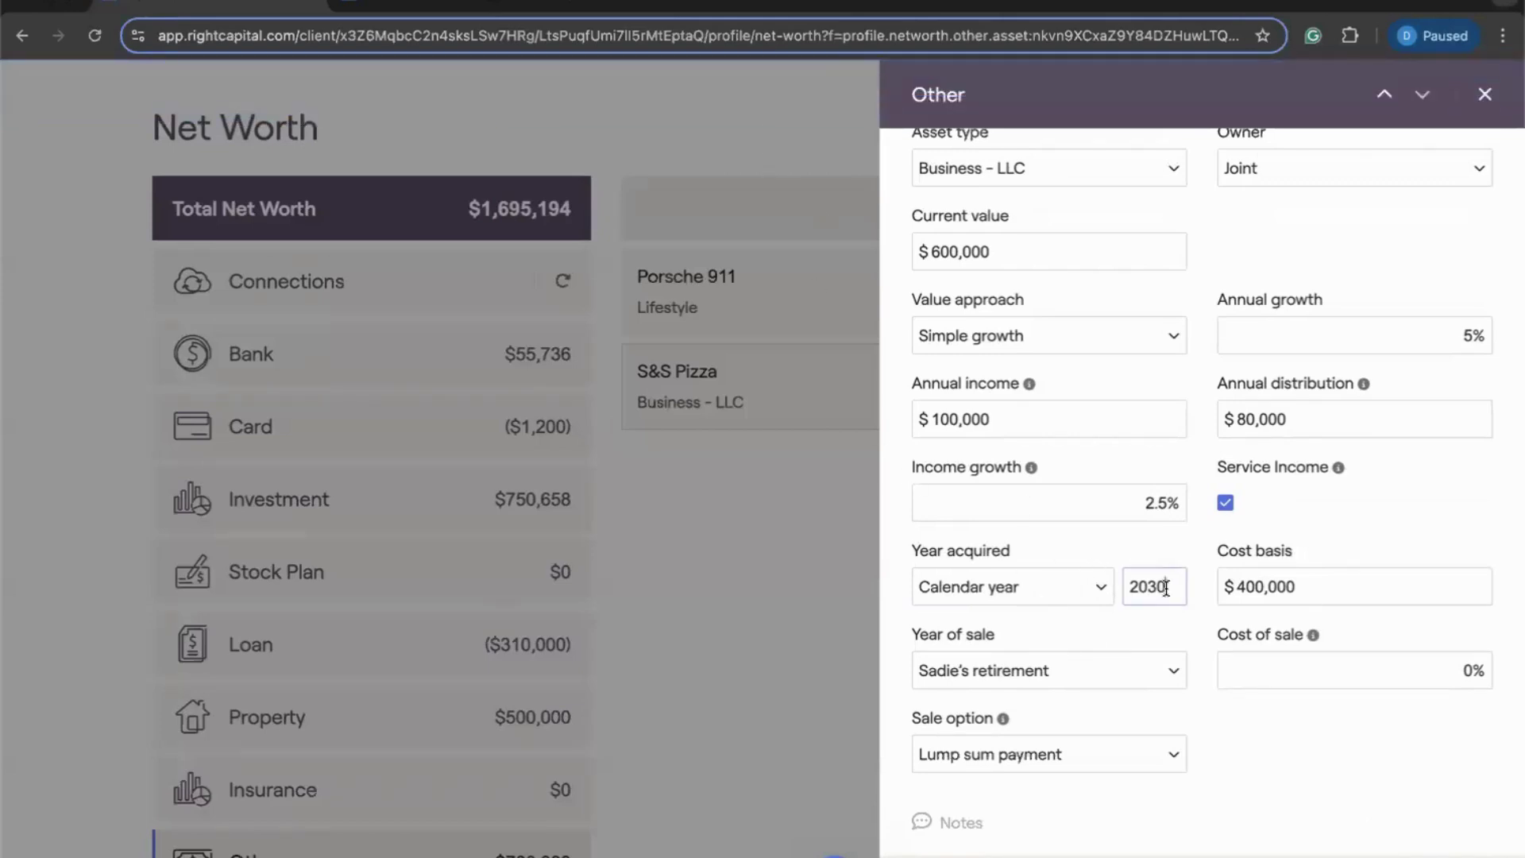
{"action": "left_click", "coordinate": [1055, 594]}
{"action": "left_click", "coordinate": [1062, 616]}
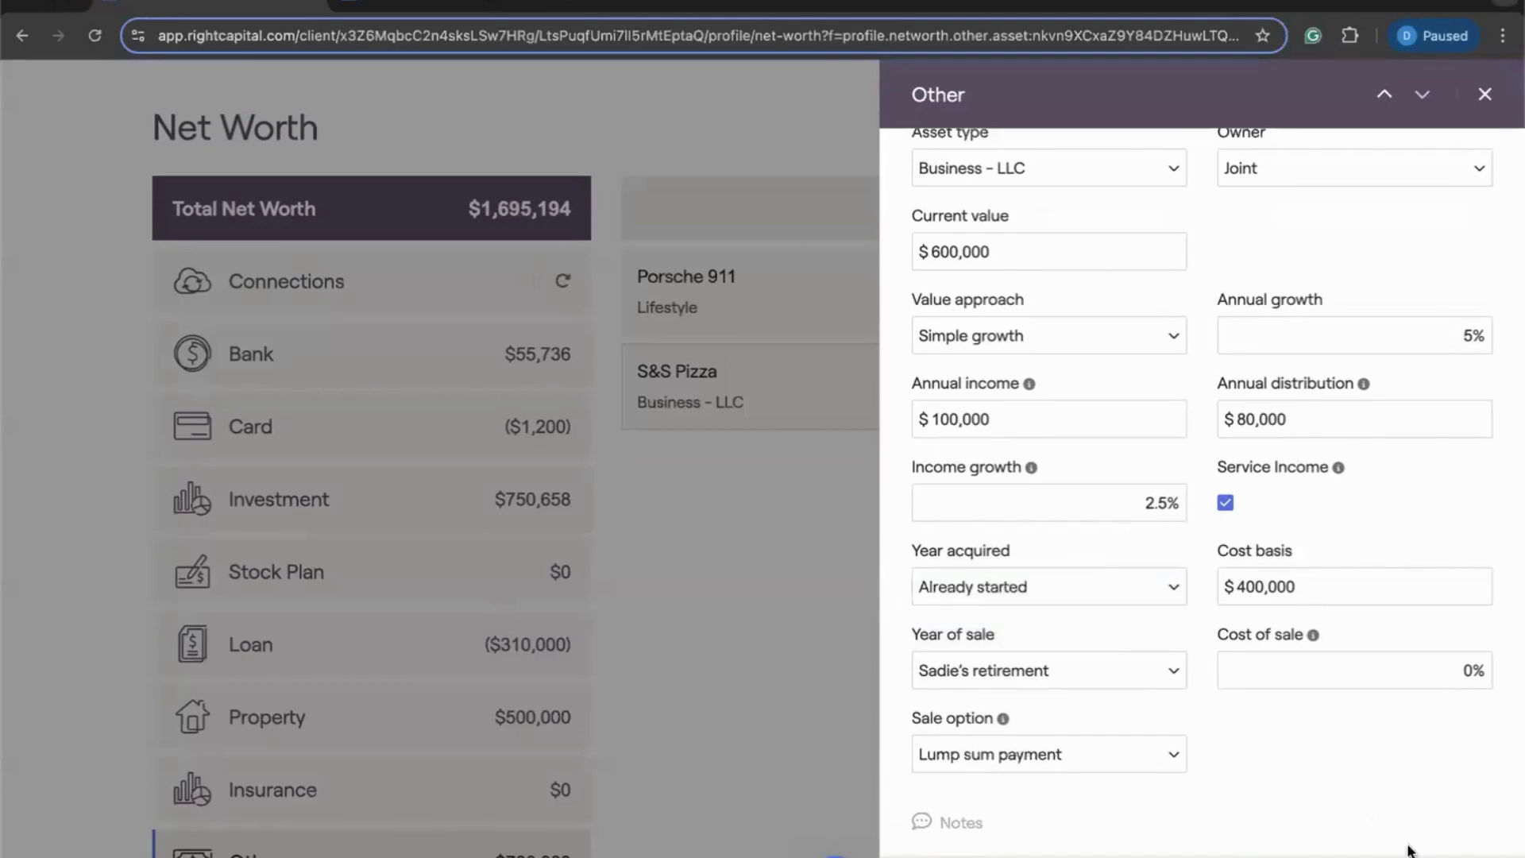
{"action": "key", "text": "Escape"}
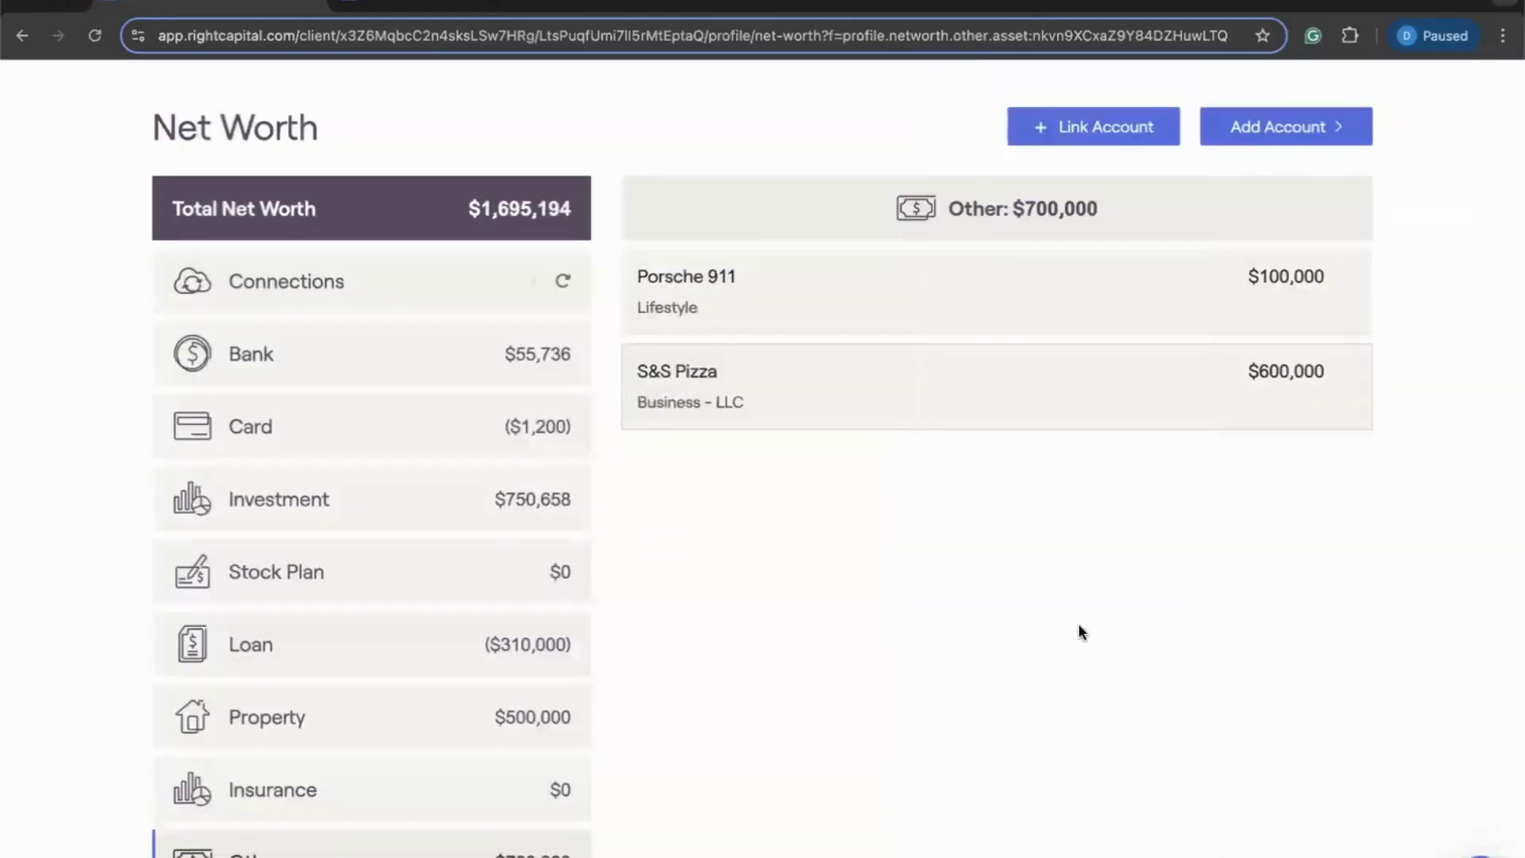
{"action": "scroll", "coordinate": [1080, 627], "scroll_direction": "up", "scroll_amount": 2}
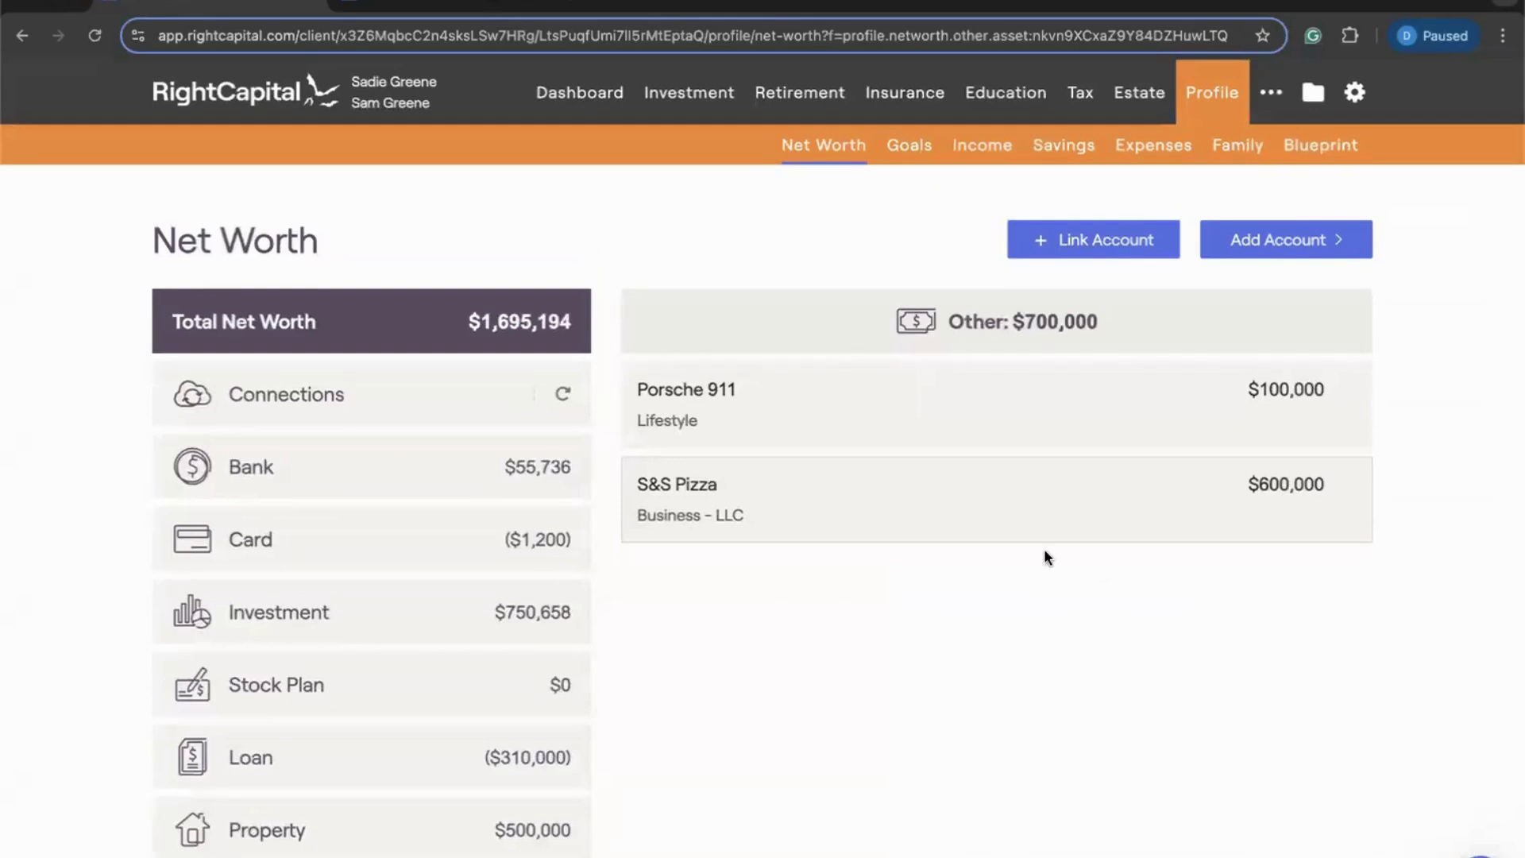
Step: Start a new Business Purchase goal from the asset purchase goal types and review its income, loan and sale fields
{"action": "left_click", "coordinate": [908, 147]}
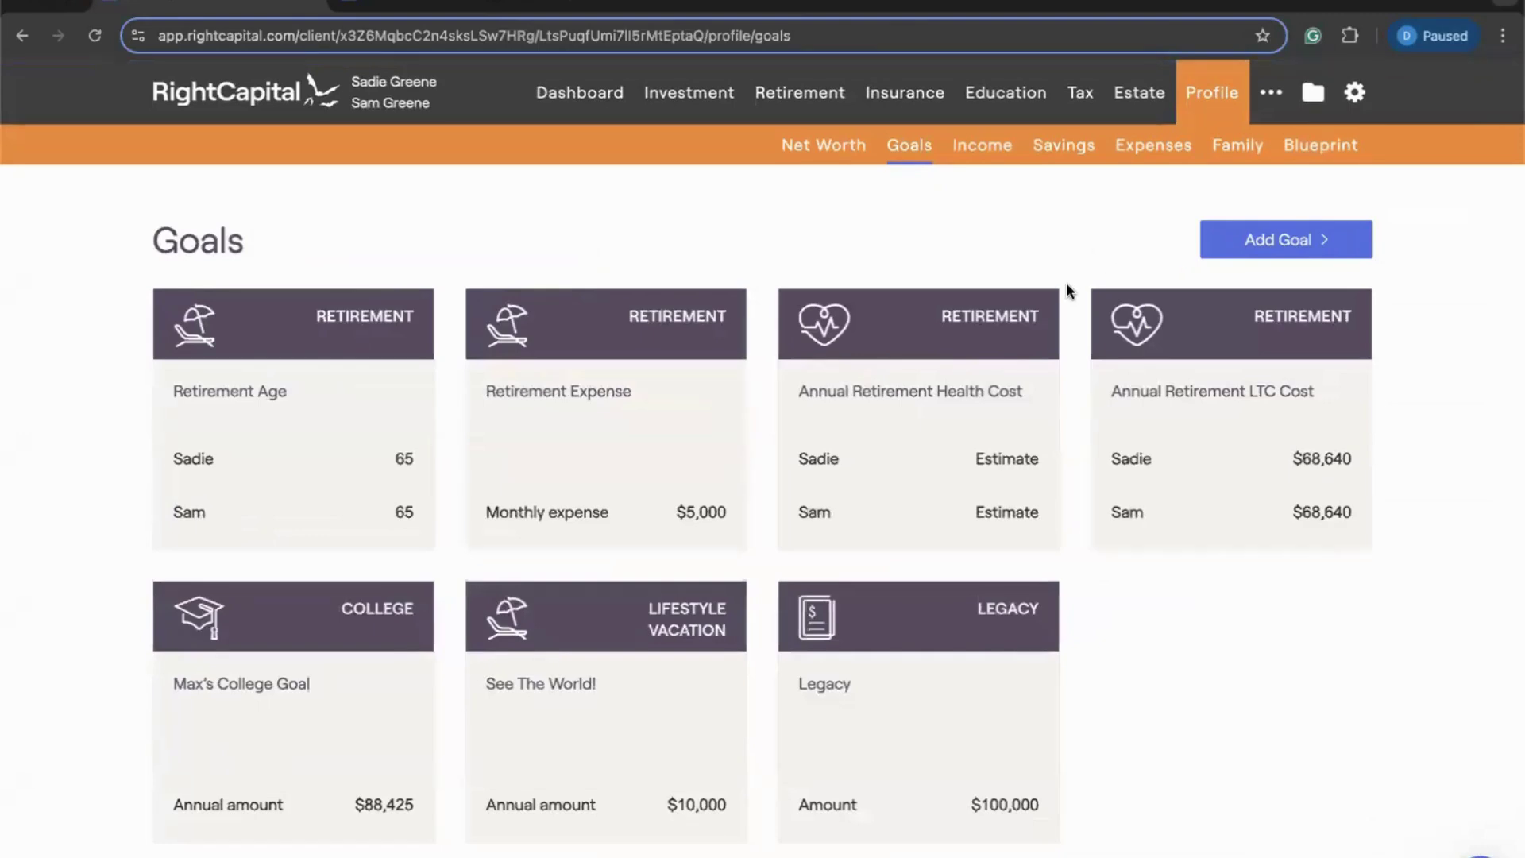
{"action": "left_click", "coordinate": [1226, 252]}
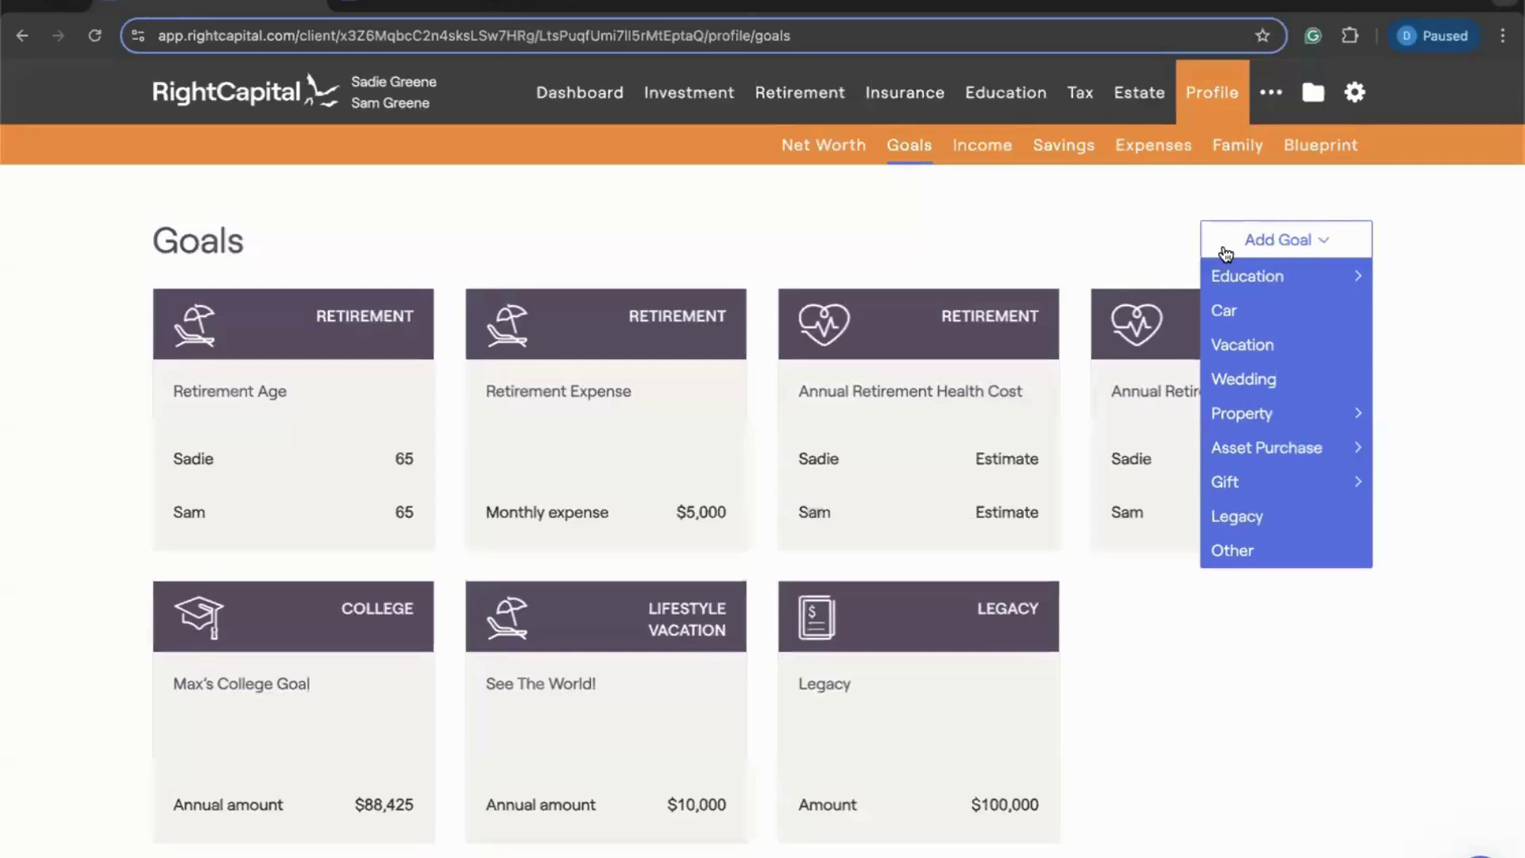
{"action": "mouse_move", "coordinate": [1291, 451]}
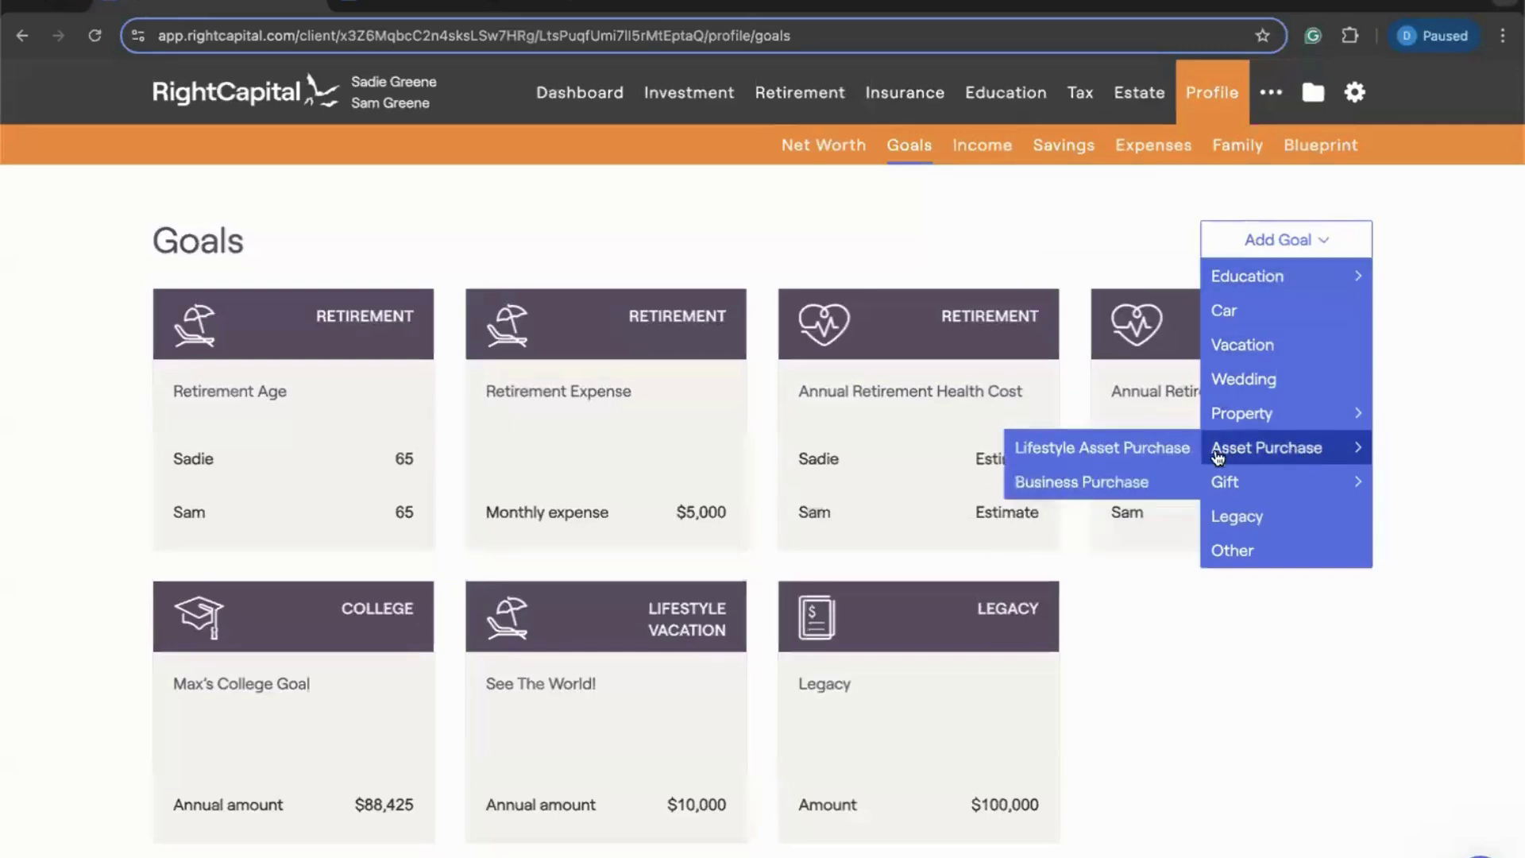
{"action": "left_click", "coordinate": [1169, 493]}
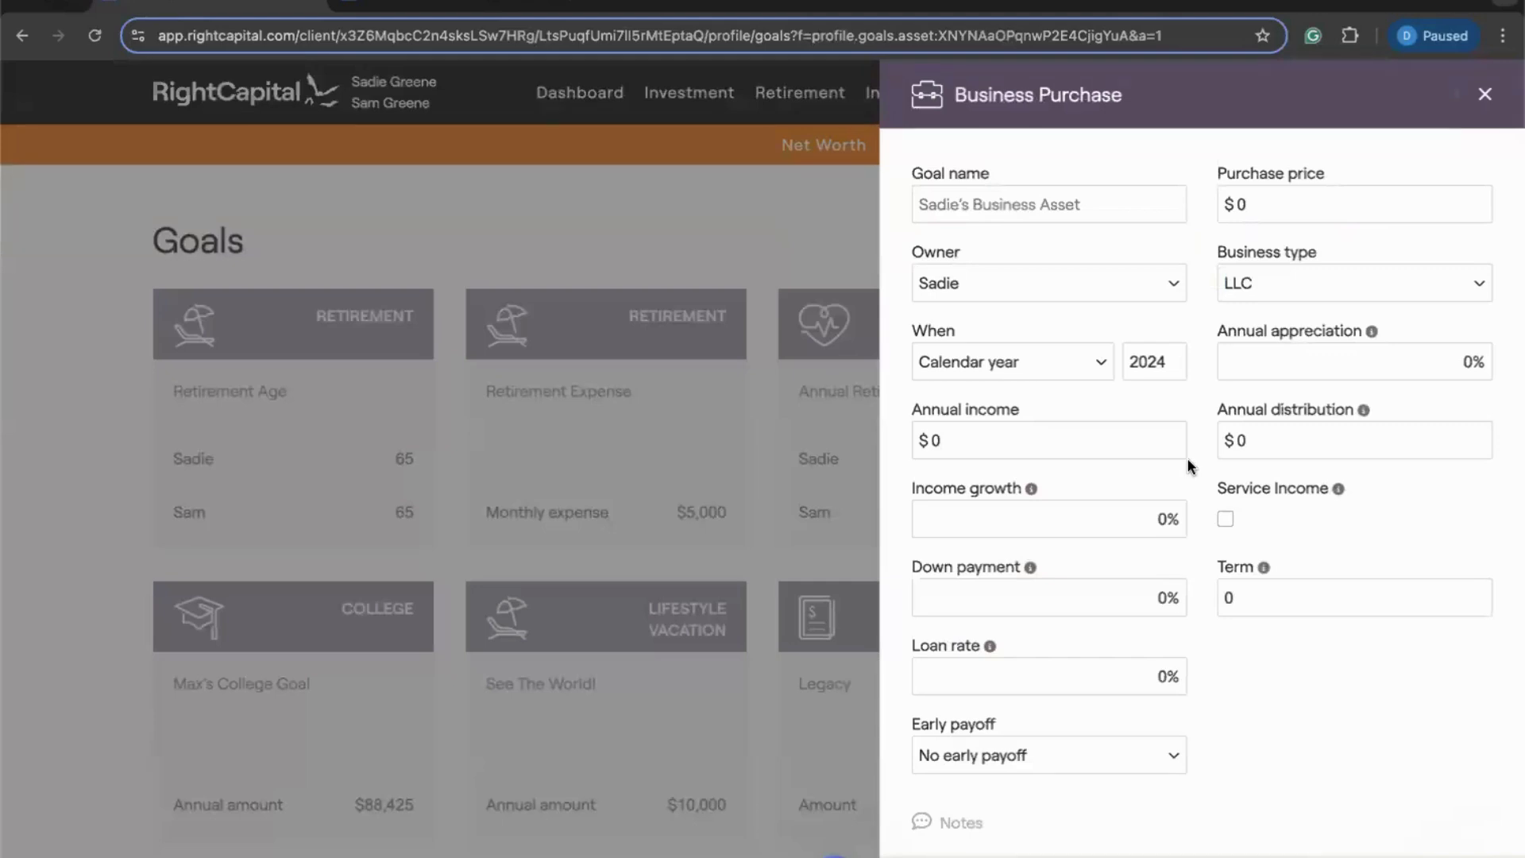
{"action": "scroll", "coordinate": [1199, 331], "scroll_direction": "down", "scroll_amount": 1}
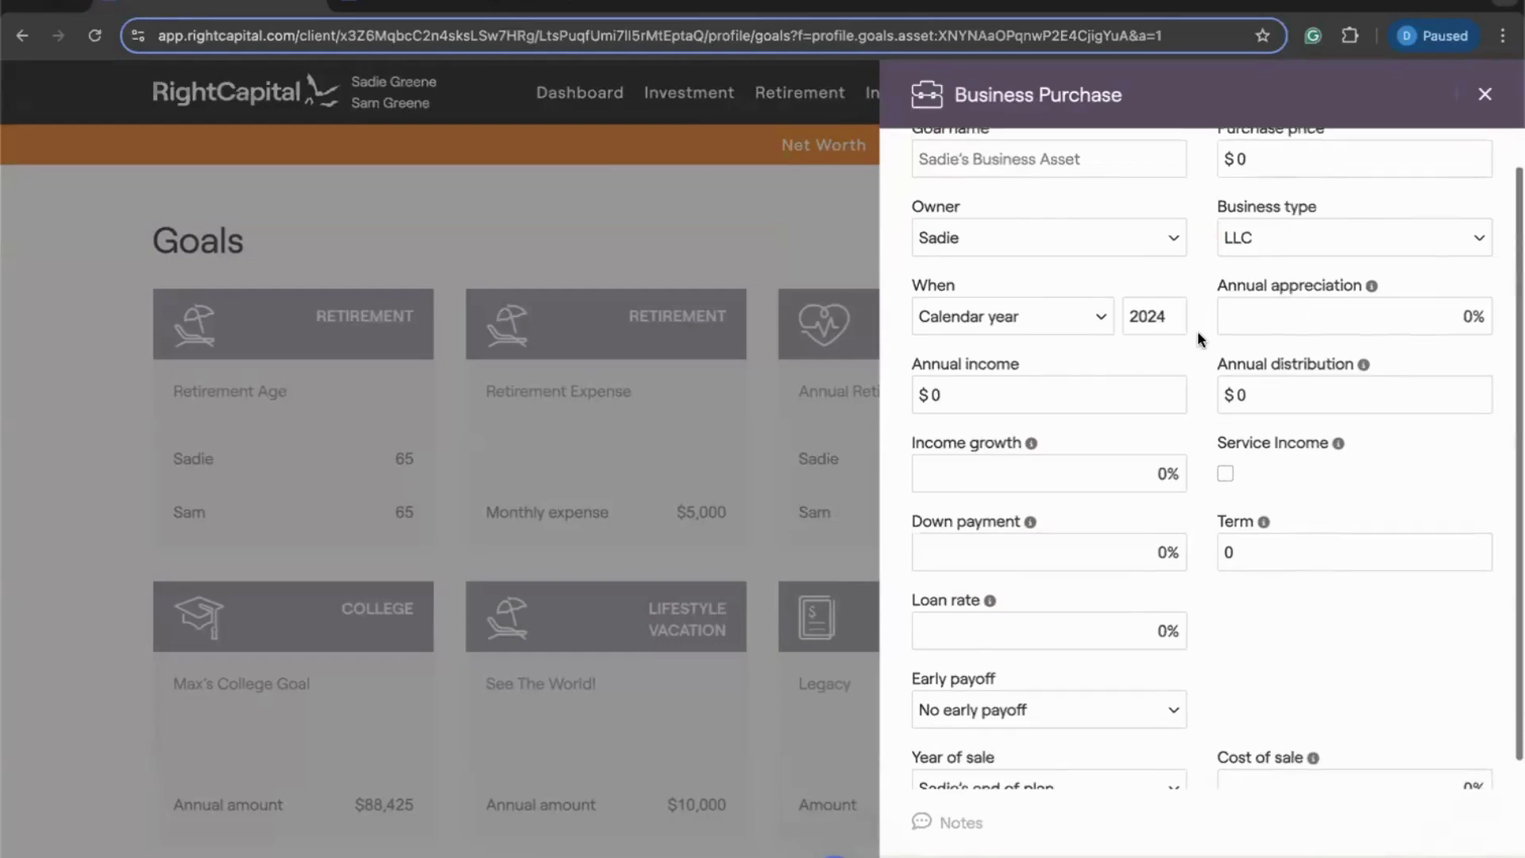
{"action": "scroll", "coordinate": [1198, 331], "scroll_direction": "up", "scroll_amount": 1}
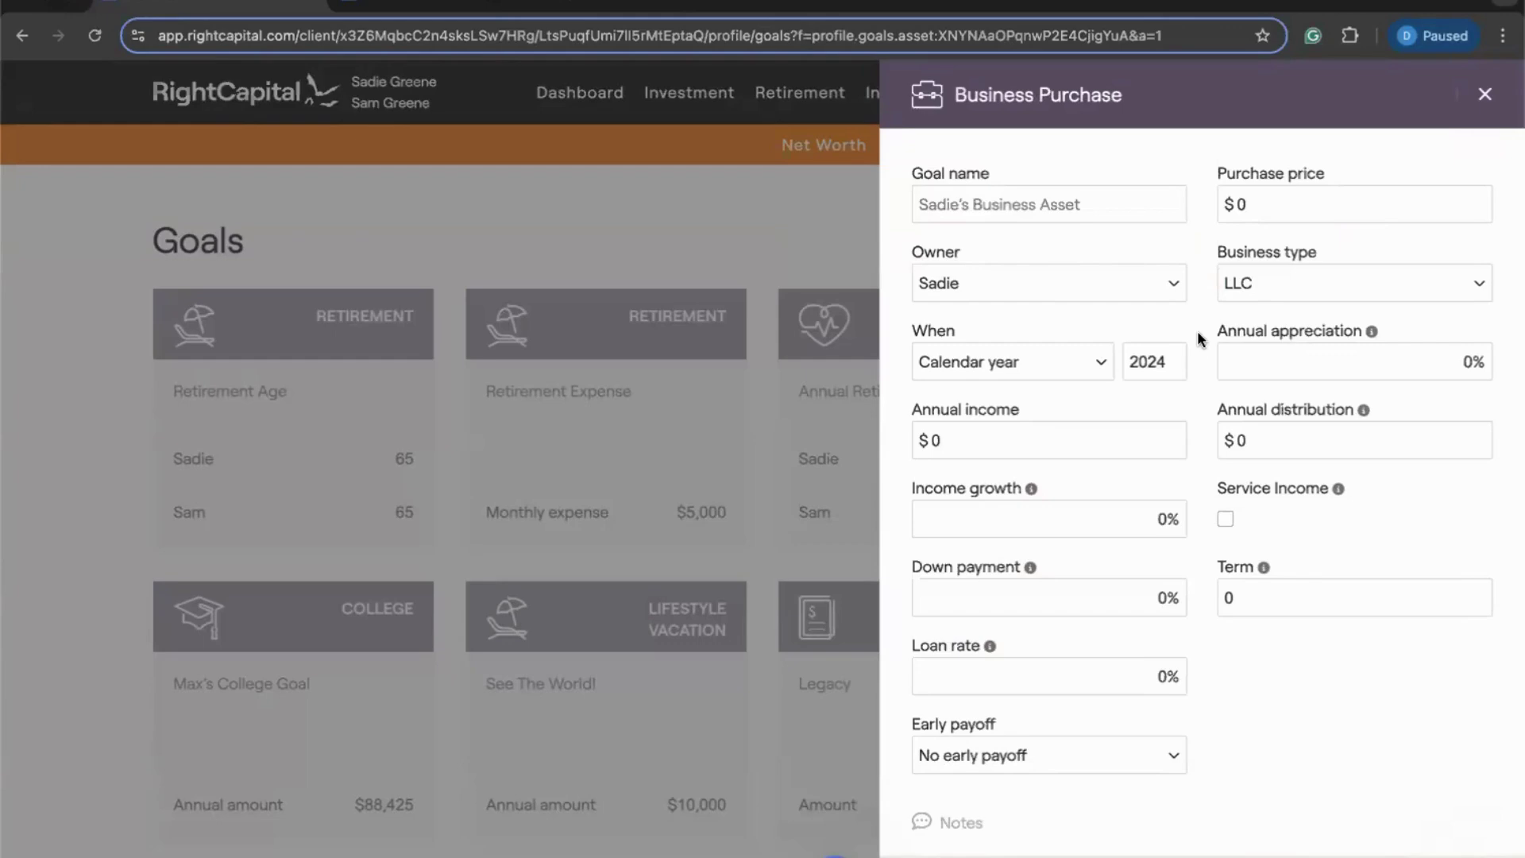
{"action": "scroll", "coordinate": [1200, 338], "scroll_direction": "down", "scroll_amount": 1}
{"action": "scroll", "coordinate": [1200, 337], "scroll_direction": "down", "scroll_amount": 2}
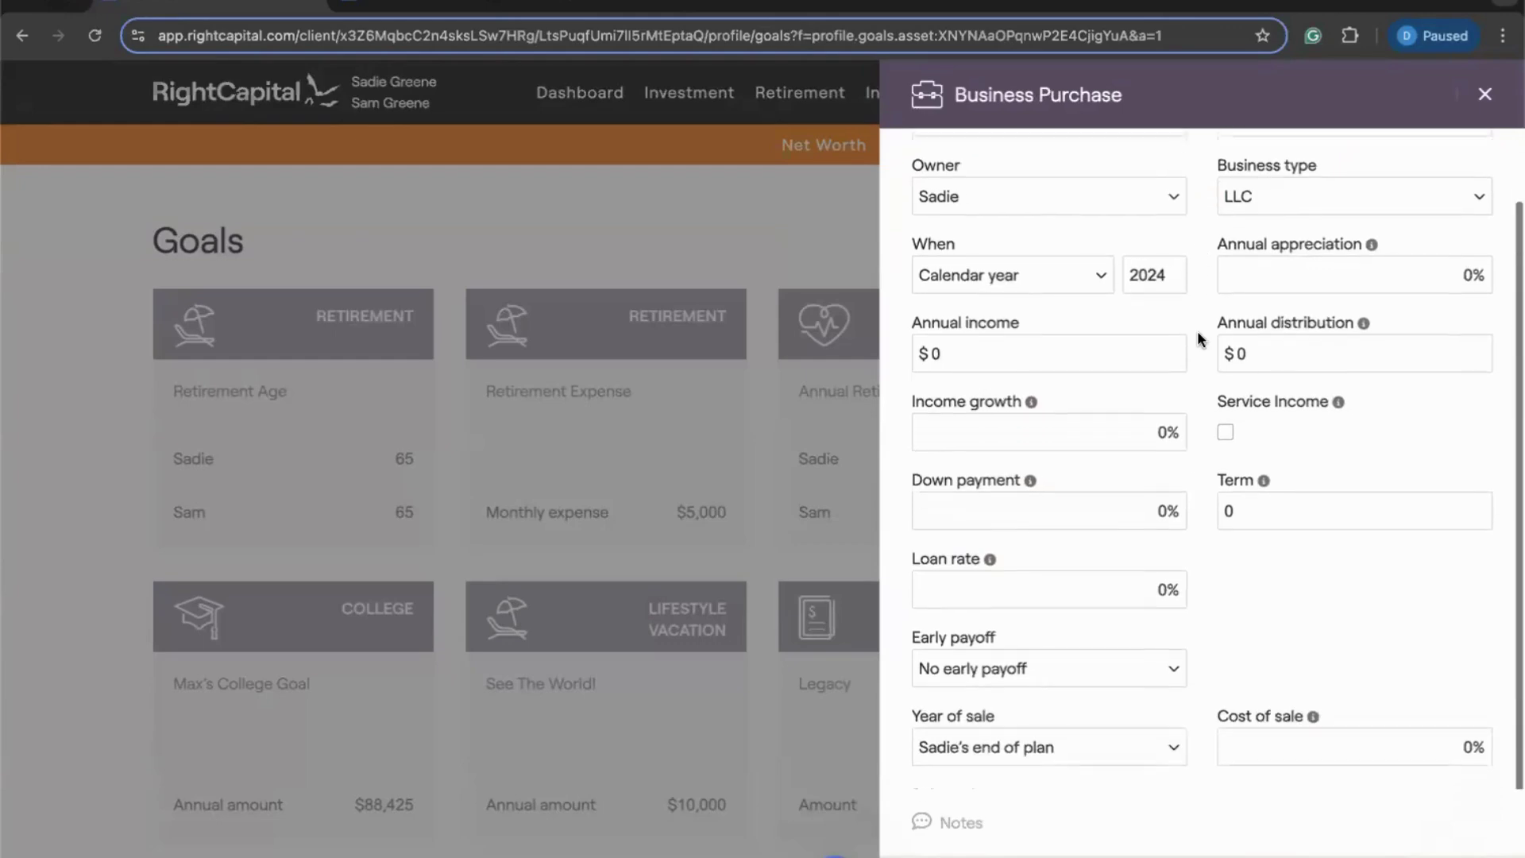
{"action": "scroll", "coordinate": [1201, 337], "scroll_direction": "up", "scroll_amount": 3}
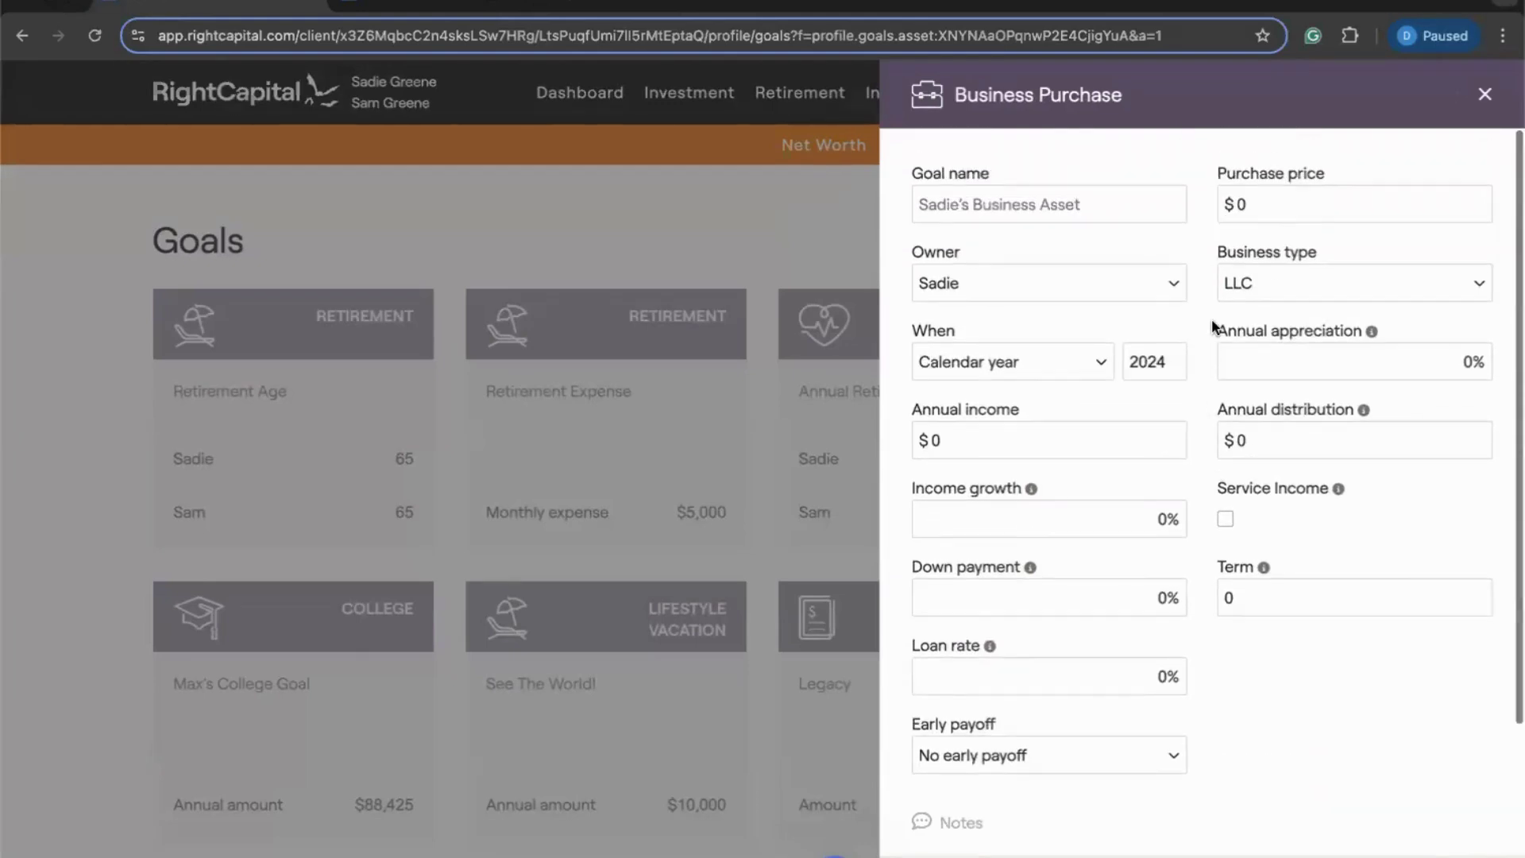
Step: Set the business purchase price to $600,000 and its annual appreciation to 3%
{"action": "left_click", "coordinate": [1275, 205]}
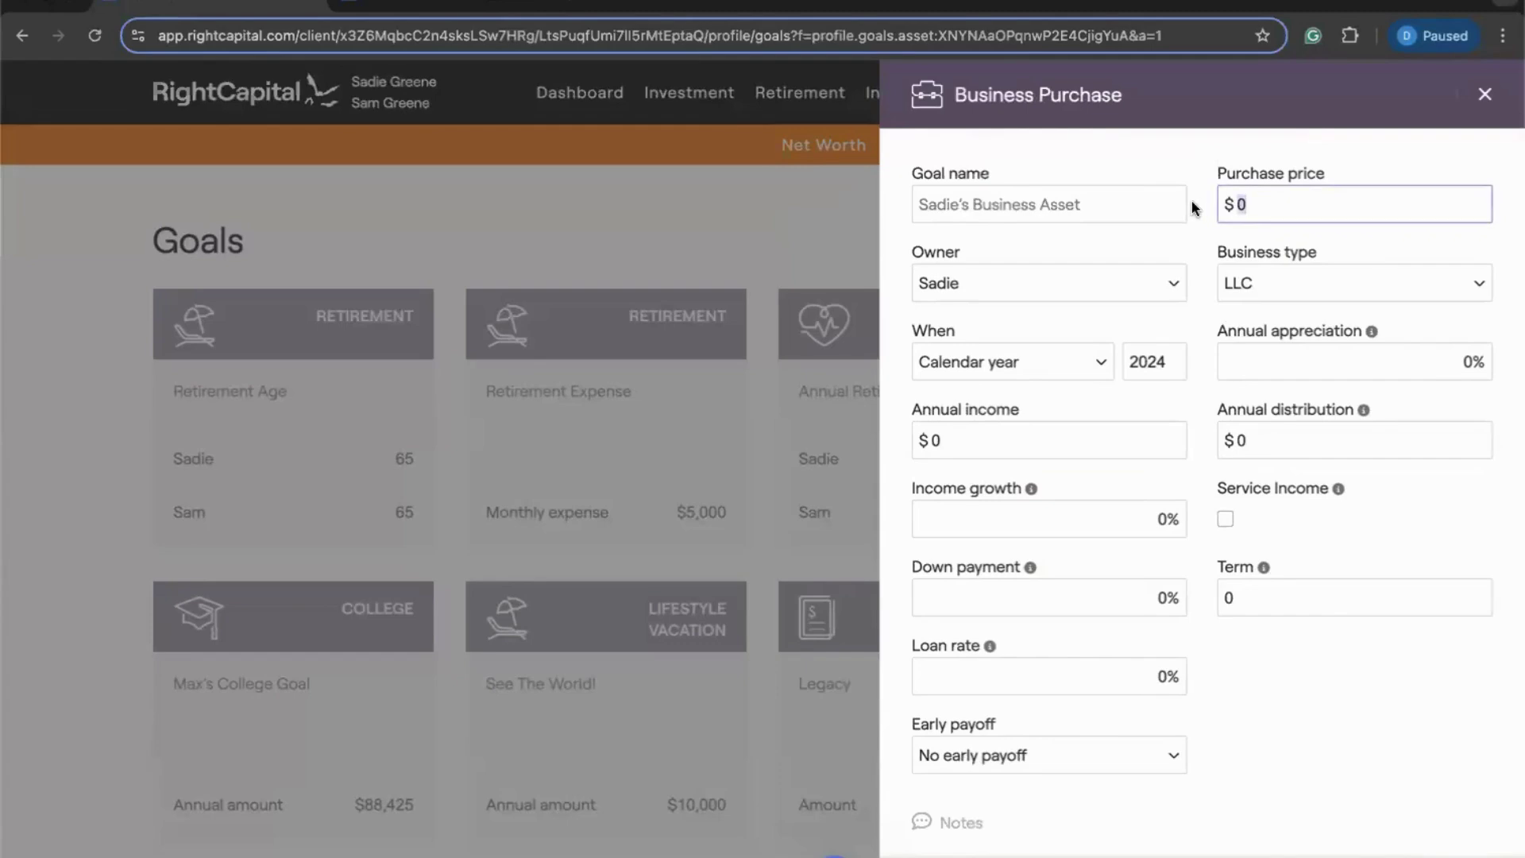
{"action": "type", "text": "600000"}
{"action": "left_click", "coordinate": [1489, 356]}
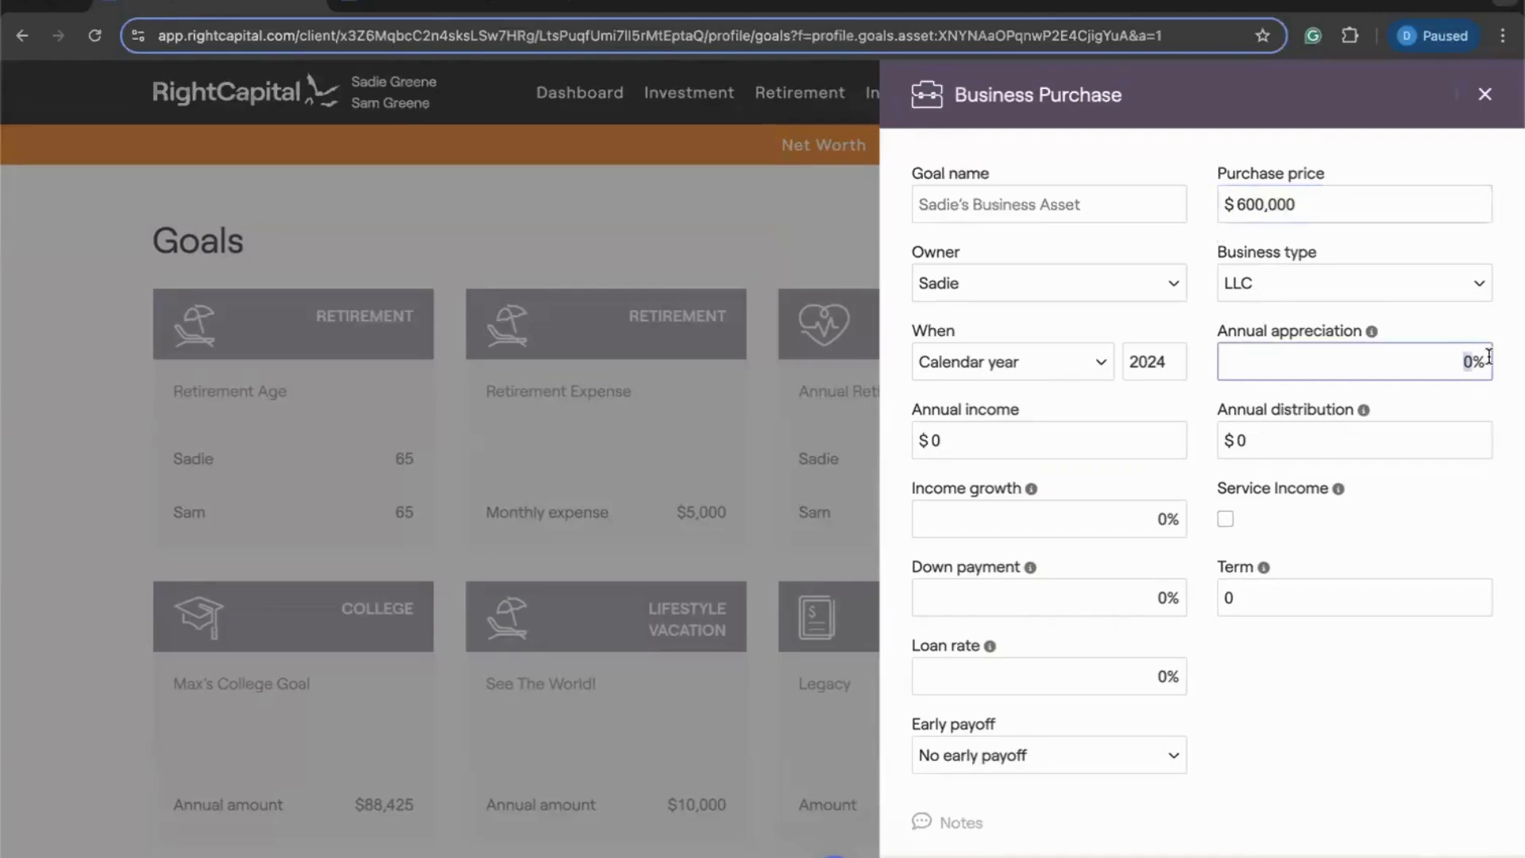
{"action": "type", "text": "3"}
{"action": "left_click", "coordinate": [1503, 393]}
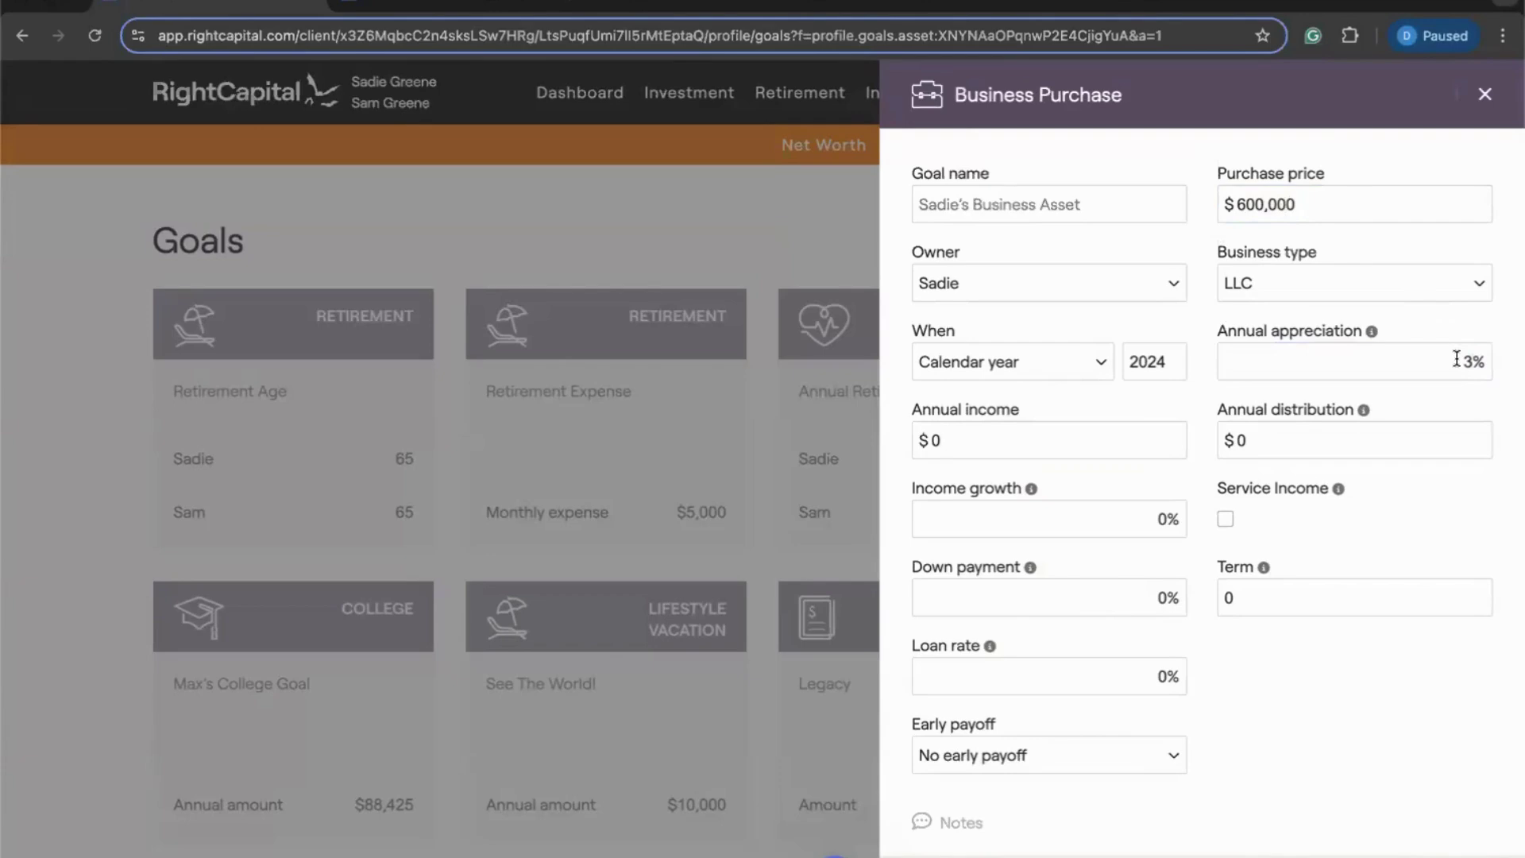
Step: Enter $100,000 annual income, $80,000 annual distribution and 2.5% income growth for the business purchase
{"action": "left_click", "coordinate": [896, 437]}
{"action": "type", "text": "10000"}
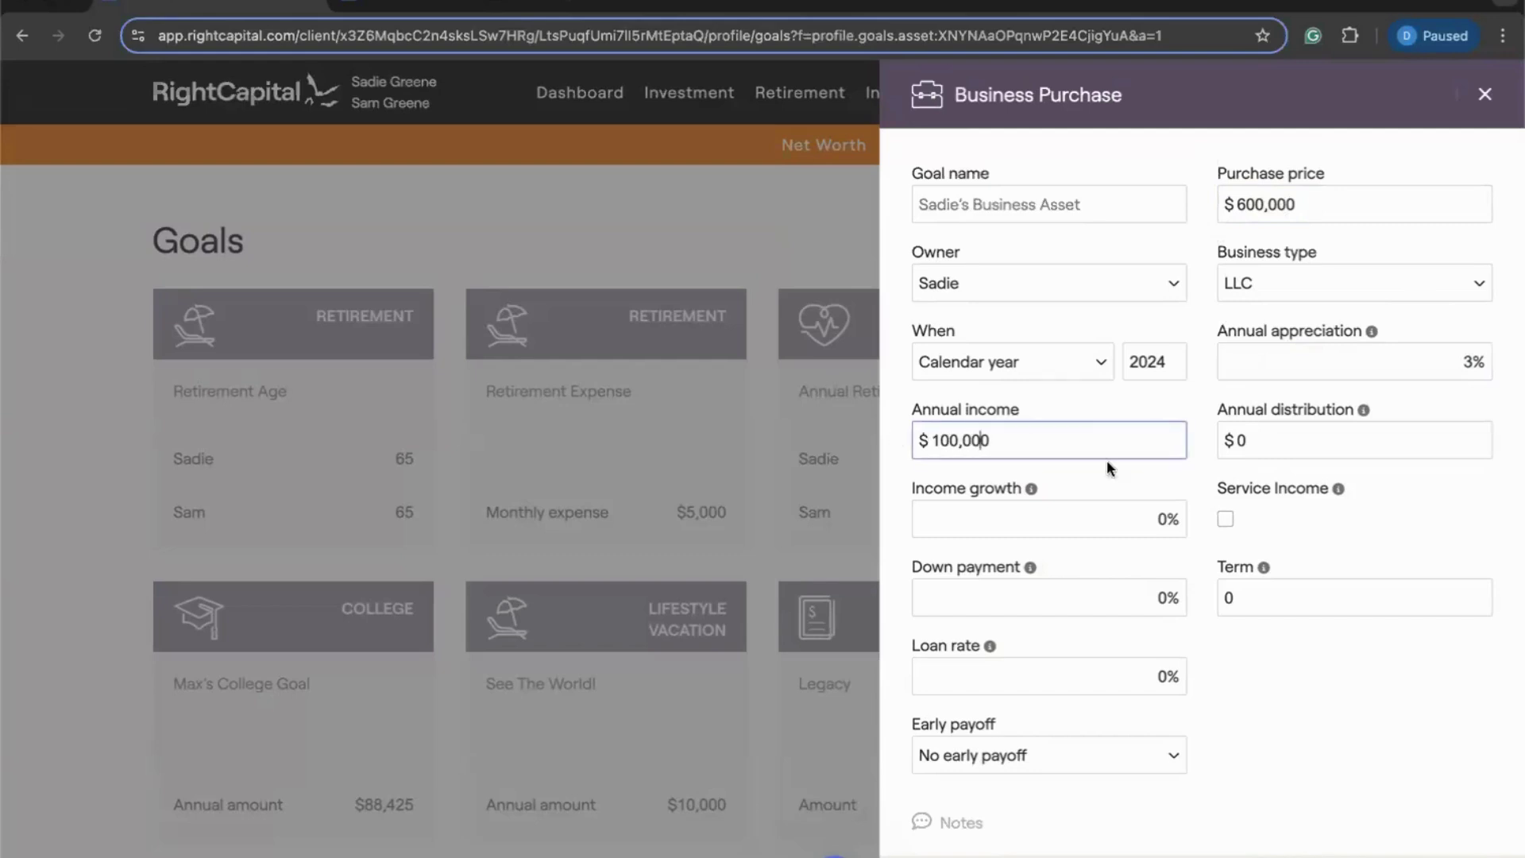
{"action": "left_click", "coordinate": [1277, 438]}
{"action": "type", "text": "80000"}
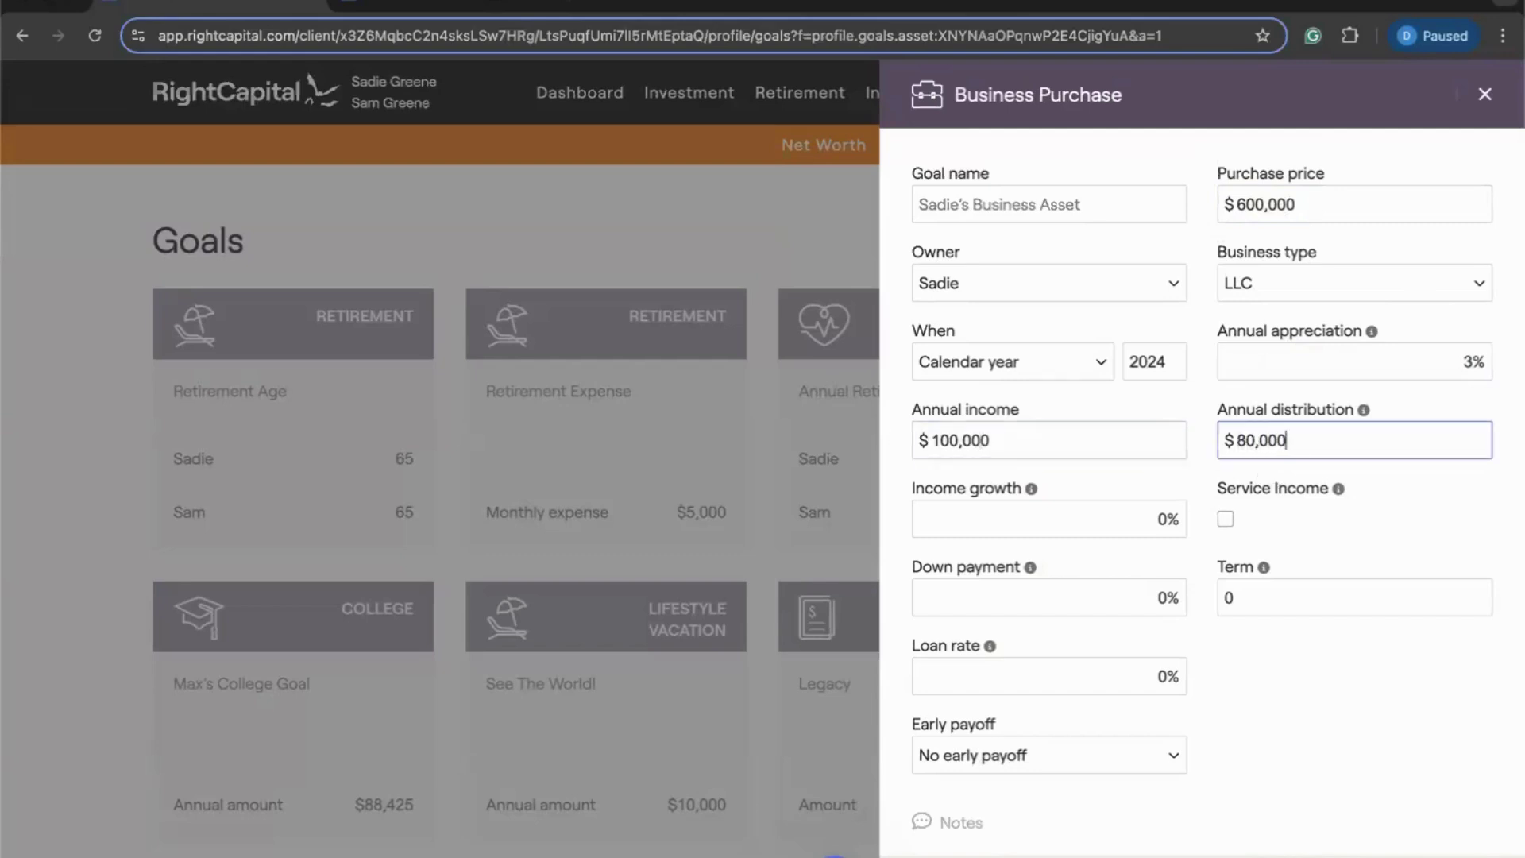
{"action": "left_click", "coordinate": [1168, 516]}
{"action": "type", "text": "2.5"}
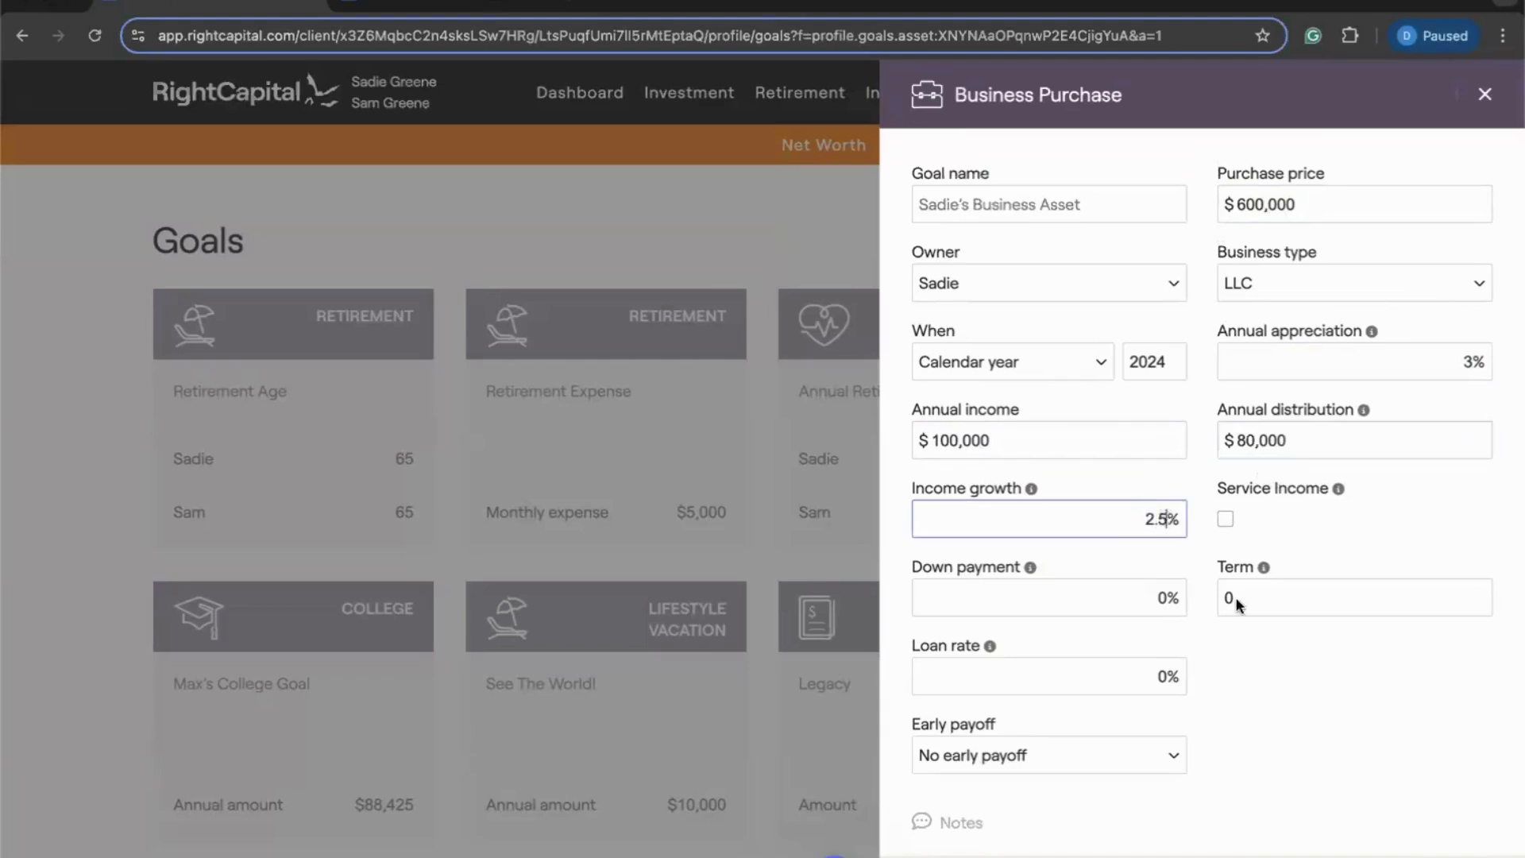
Step: Review the loan term information and try a 100% down payment for the business purchase
{"action": "mouse_move", "coordinate": [1263, 566]}
{"action": "scroll", "coordinate": [1207, 481], "scroll_direction": "down", "scroll_amount": 1}
{"action": "scroll", "coordinate": [1208, 475], "scroll_direction": "down", "scroll_amount": 2}
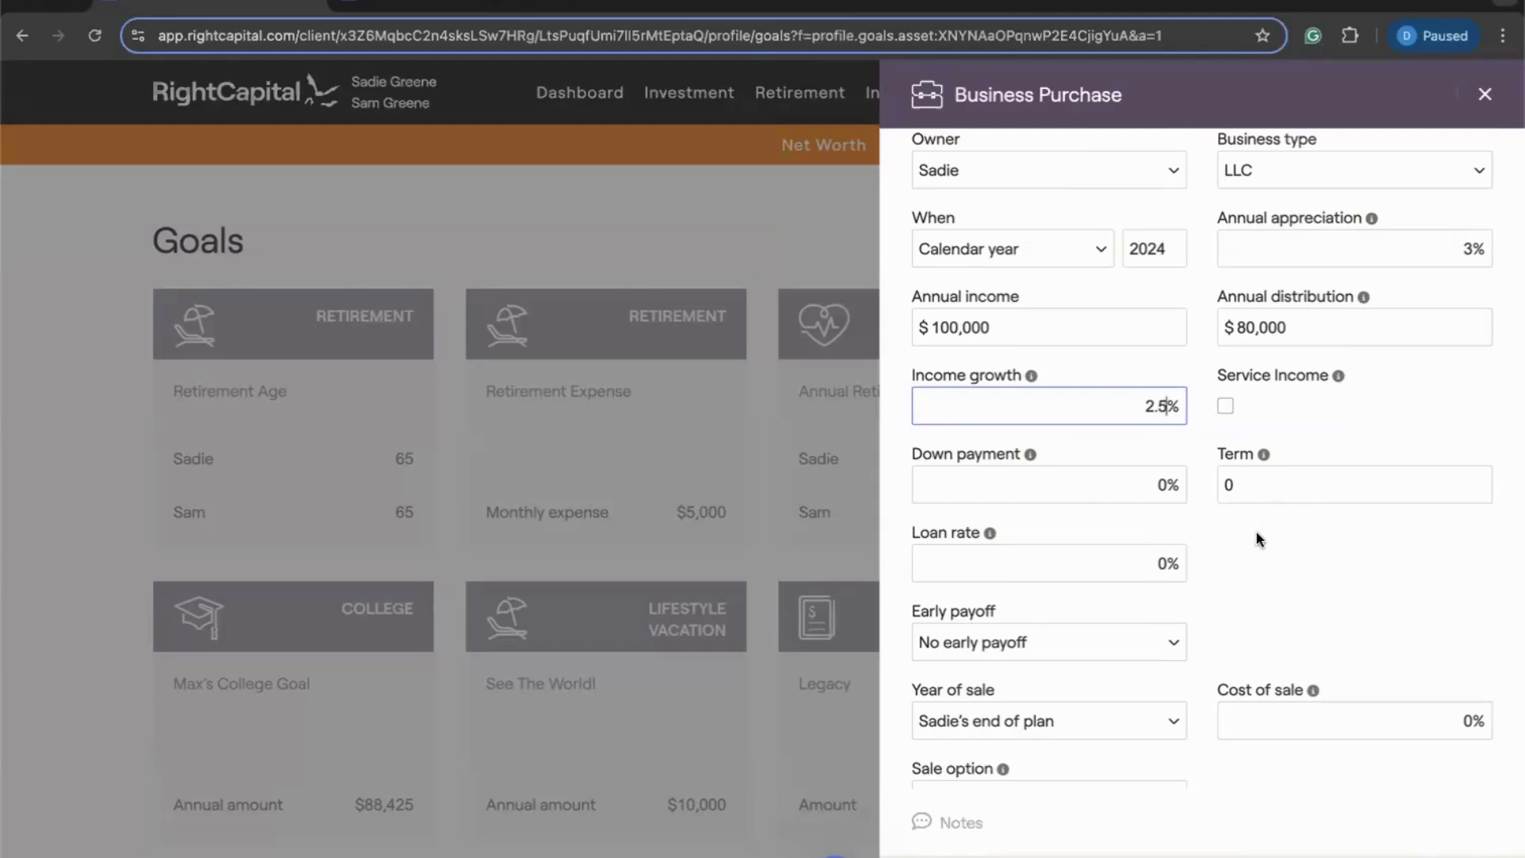
{"action": "left_click", "coordinate": [1134, 489]}
{"action": "type", "text": "100"}
{"action": "left_click", "coordinate": [1241, 554]}
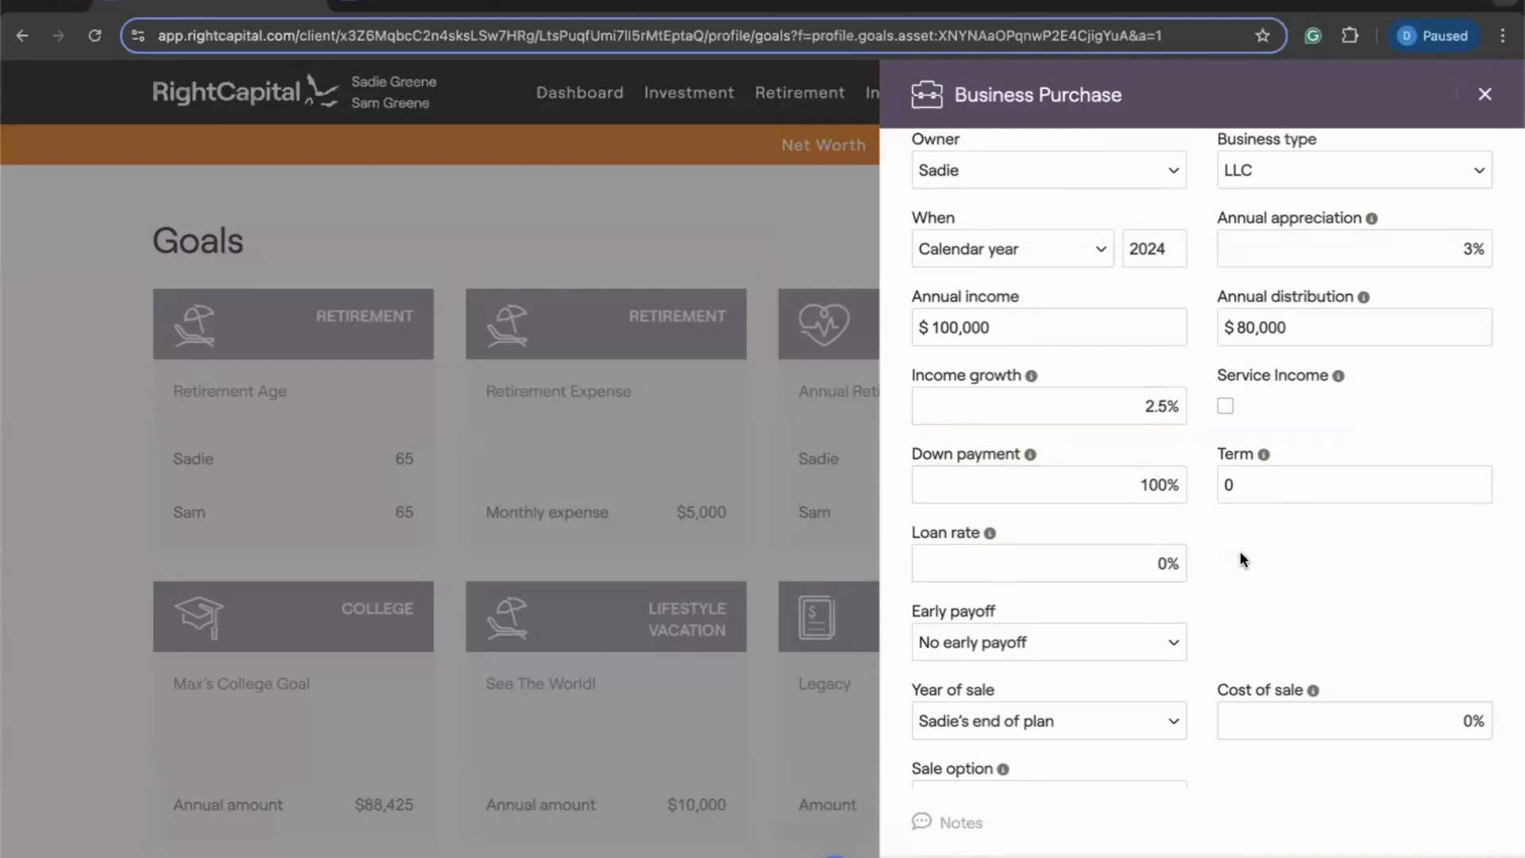
Step: Finance the business purchase with a 20% down payment, a 15-year term and a 7% loan rate
{"action": "double_click", "coordinate": [1158, 485]}
{"action": "type", "text": "20"}
{"action": "left_click", "coordinate": [1271, 558]}
{"action": "double_click", "coordinate": [1229, 486]}
{"action": "type", "text": "15"}
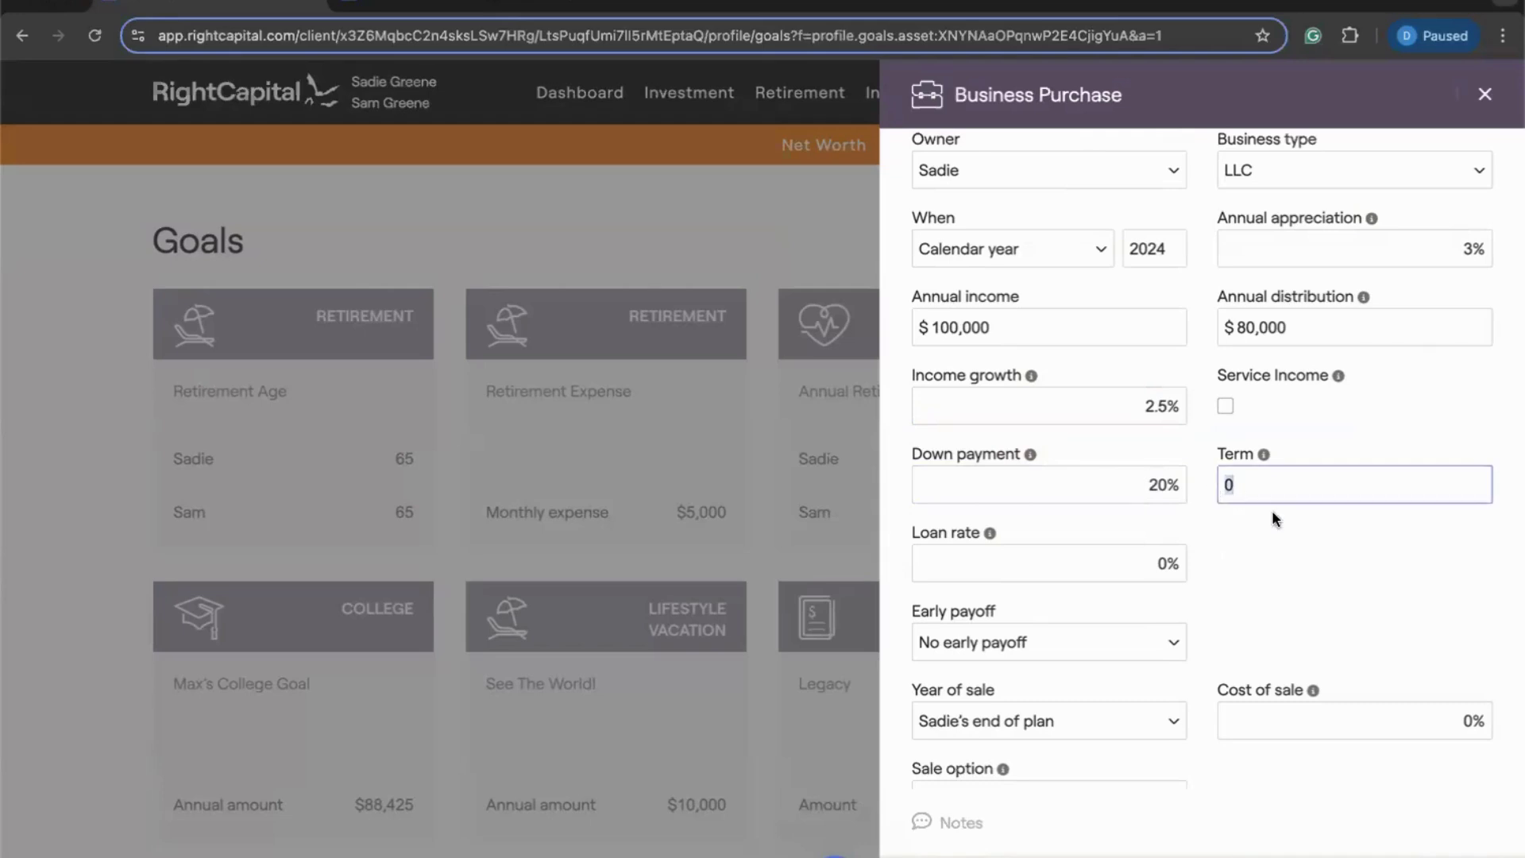
{"action": "double_click", "coordinate": [1183, 564]}
{"action": "type", "text": "7"}
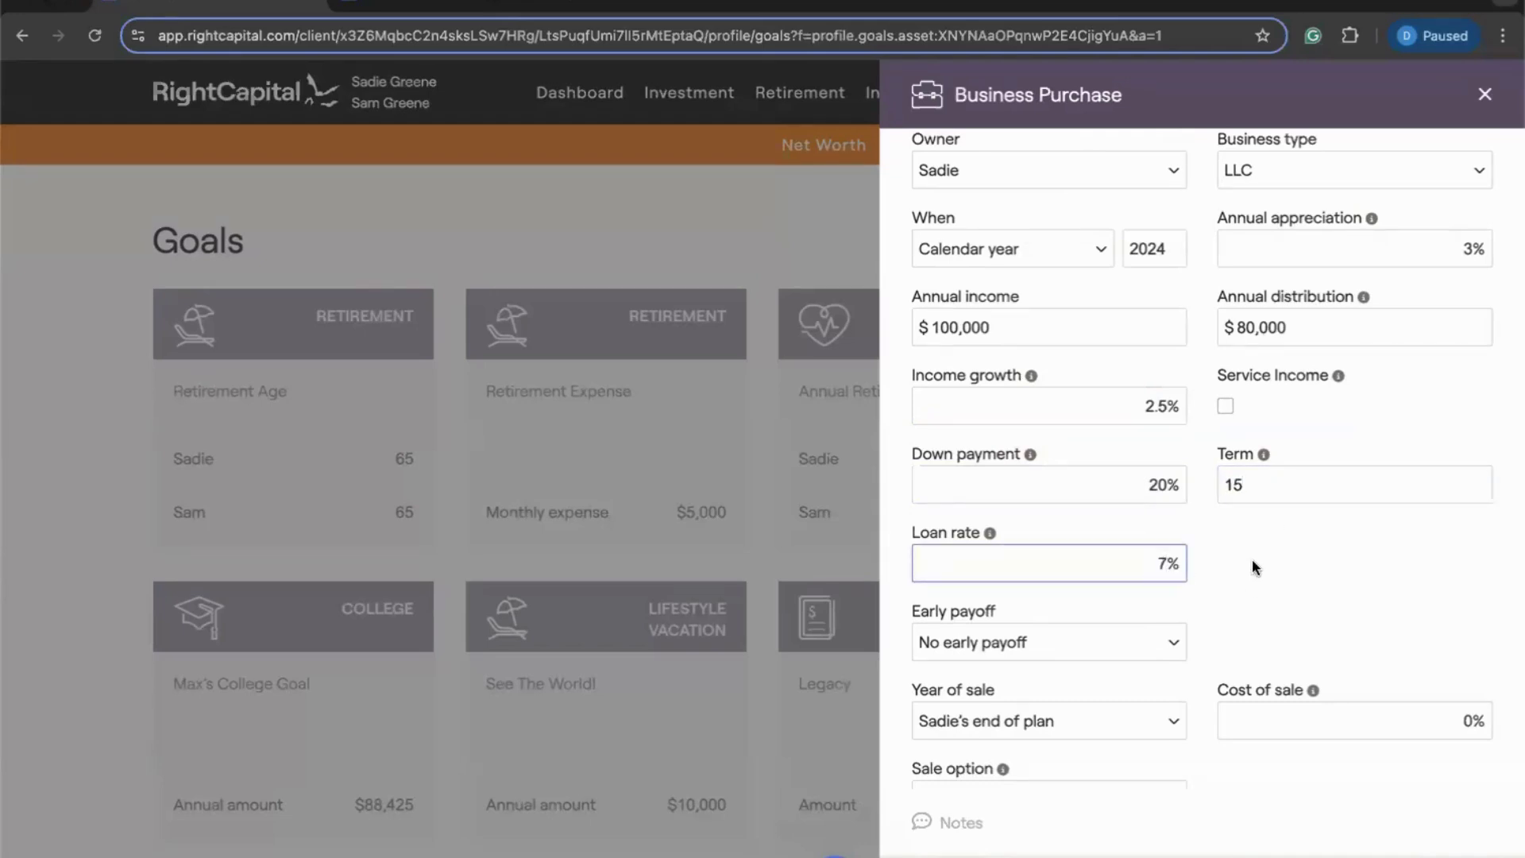
{"action": "left_click", "coordinate": [1252, 559]}
Step: Review the business purchase's remaining payoff and sale fields and close the goal's details
{"action": "scroll", "coordinate": [1276, 559], "scroll_direction": "down", "scroll_amount": 1}
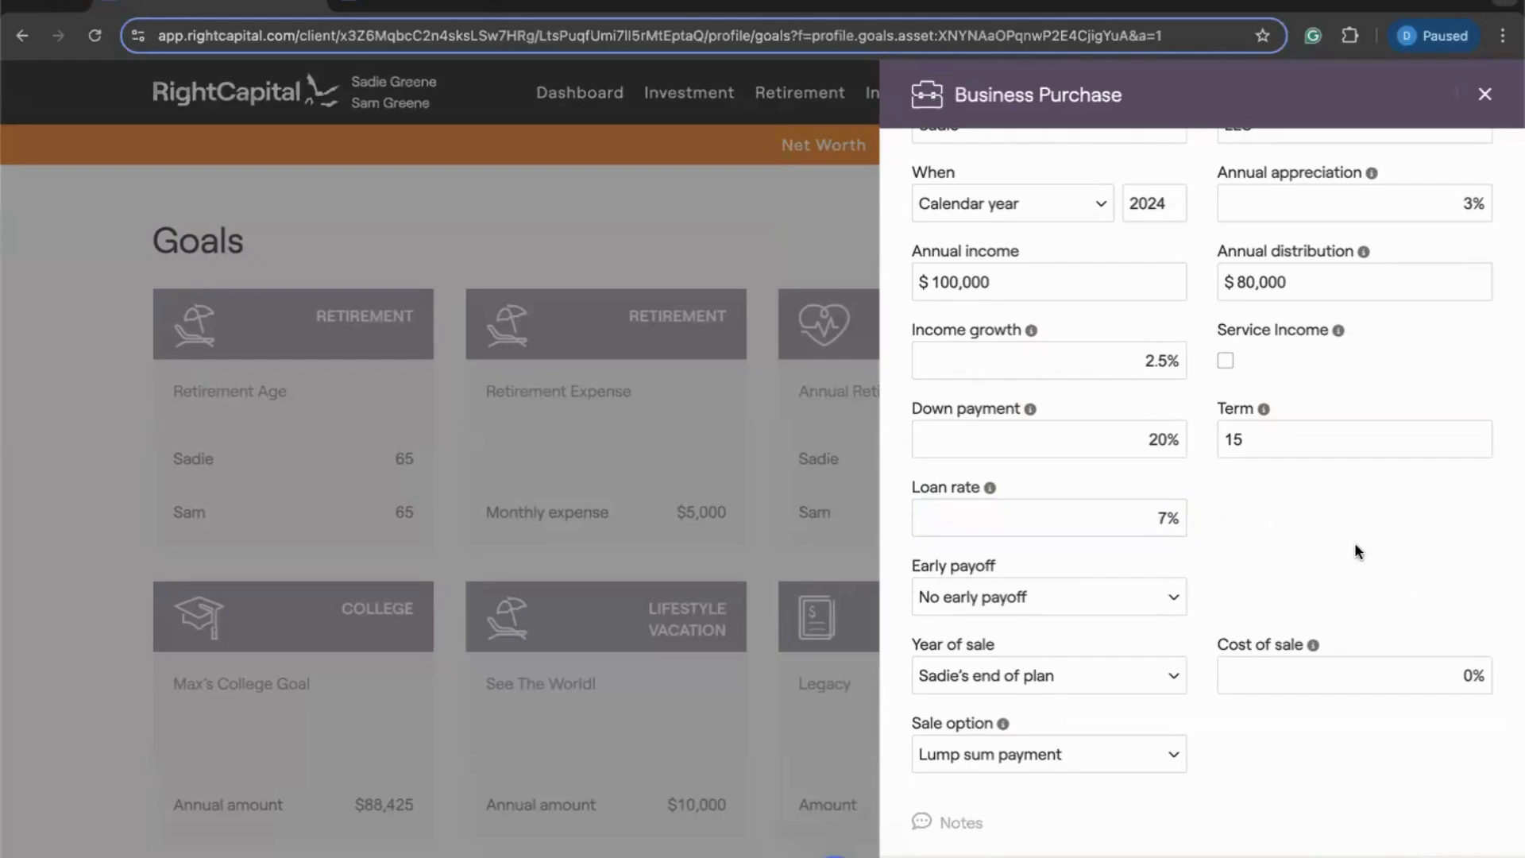
{"action": "scroll", "coordinate": [1285, 523], "scroll_direction": "up", "scroll_amount": 3}
{"action": "scroll", "coordinate": [1280, 521], "scroll_direction": "down", "scroll_amount": 3}
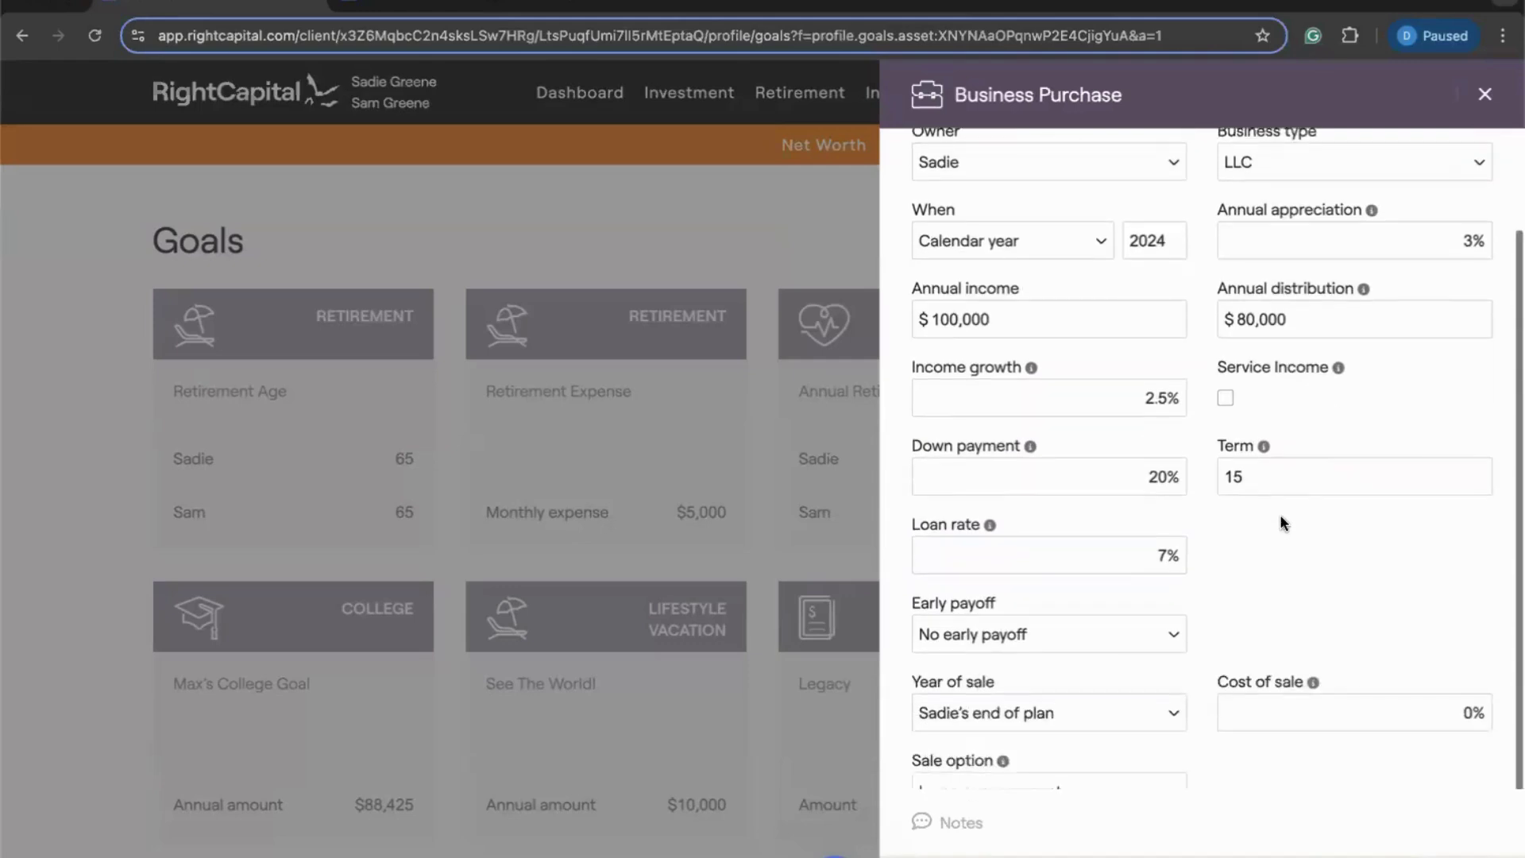
{"action": "key", "text": "Escape"}
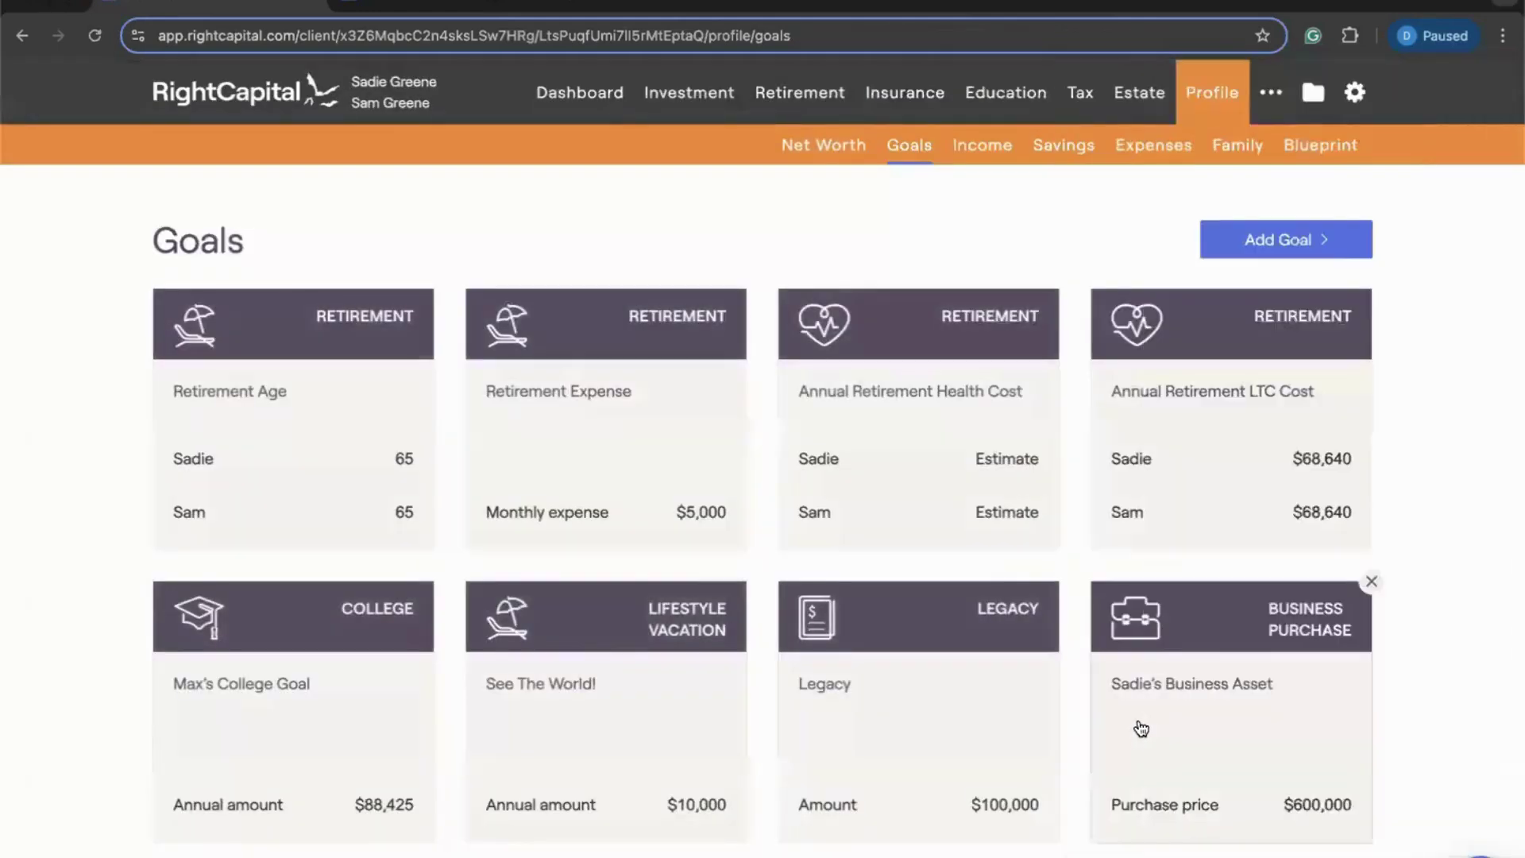
Step: Open the retirement cash flow summary and examine the business down payment under the Asset Purchase goals
{"action": "left_click", "coordinate": [794, 94]}
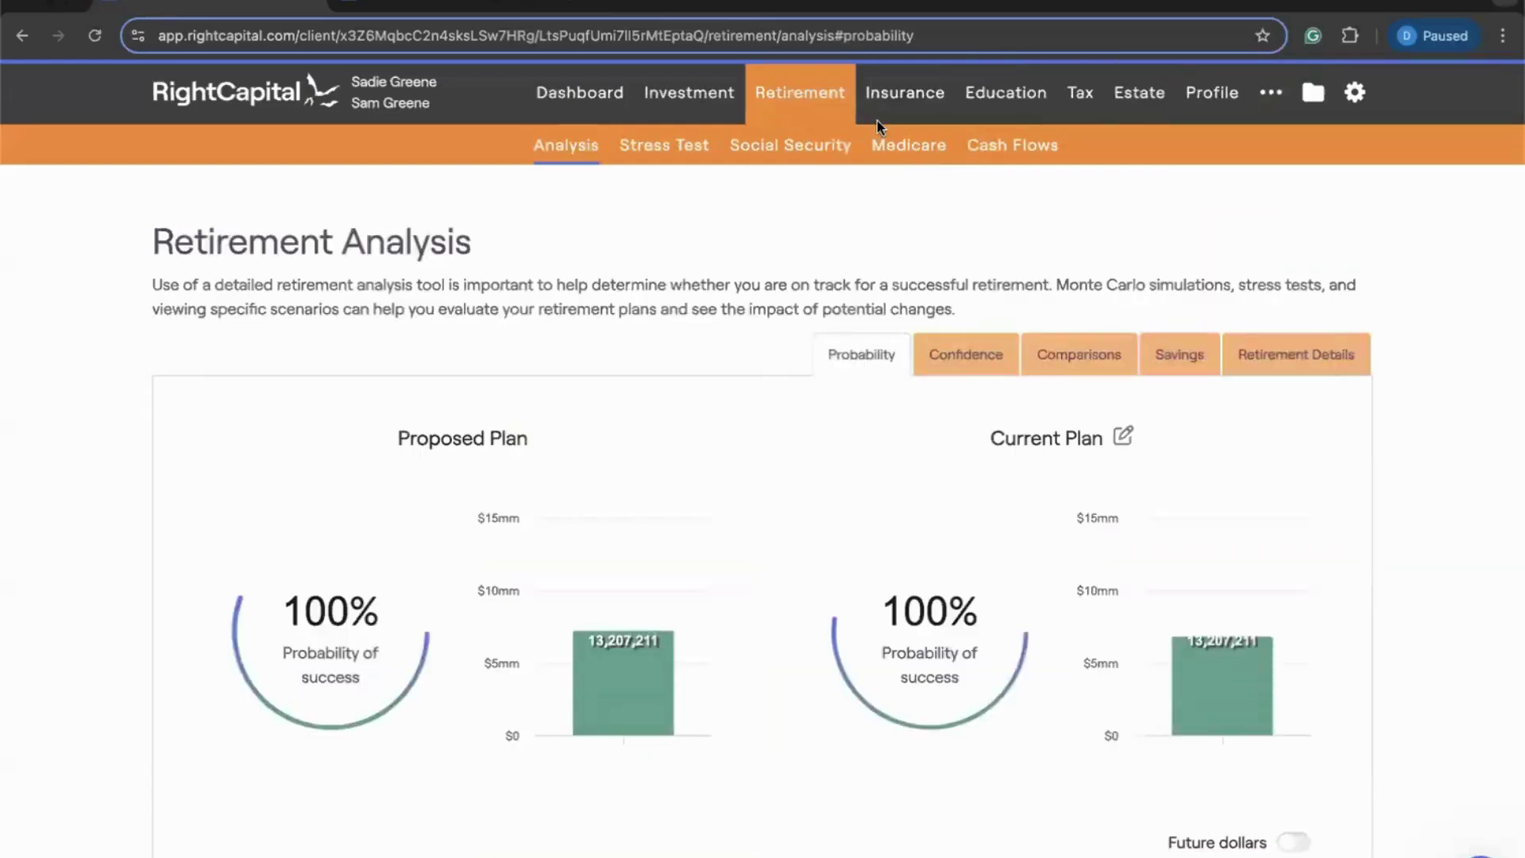
{"action": "left_click", "coordinate": [987, 151]}
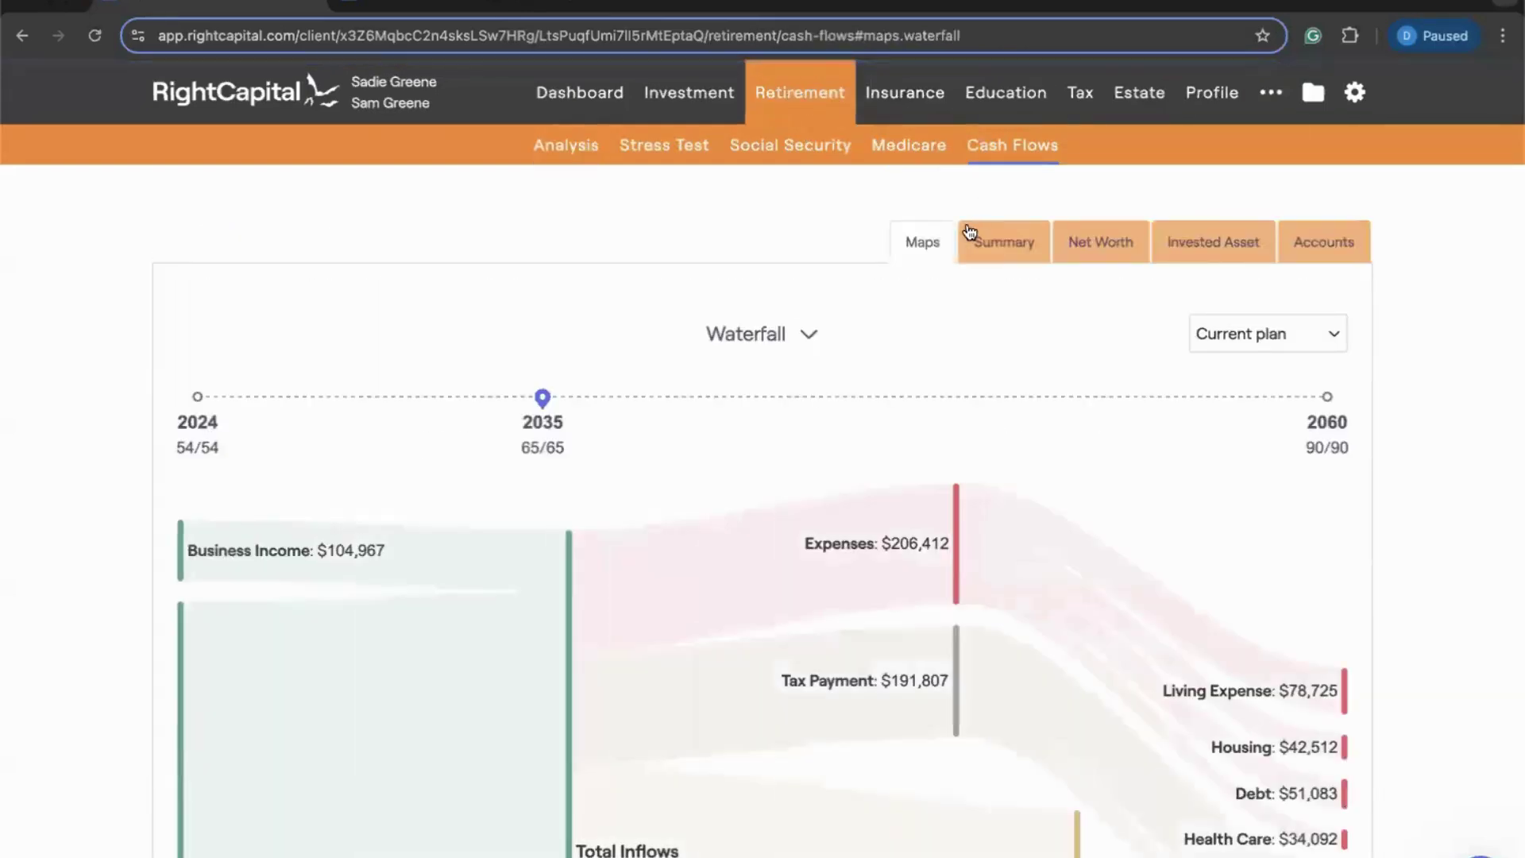
{"action": "left_click", "coordinate": [968, 230]}
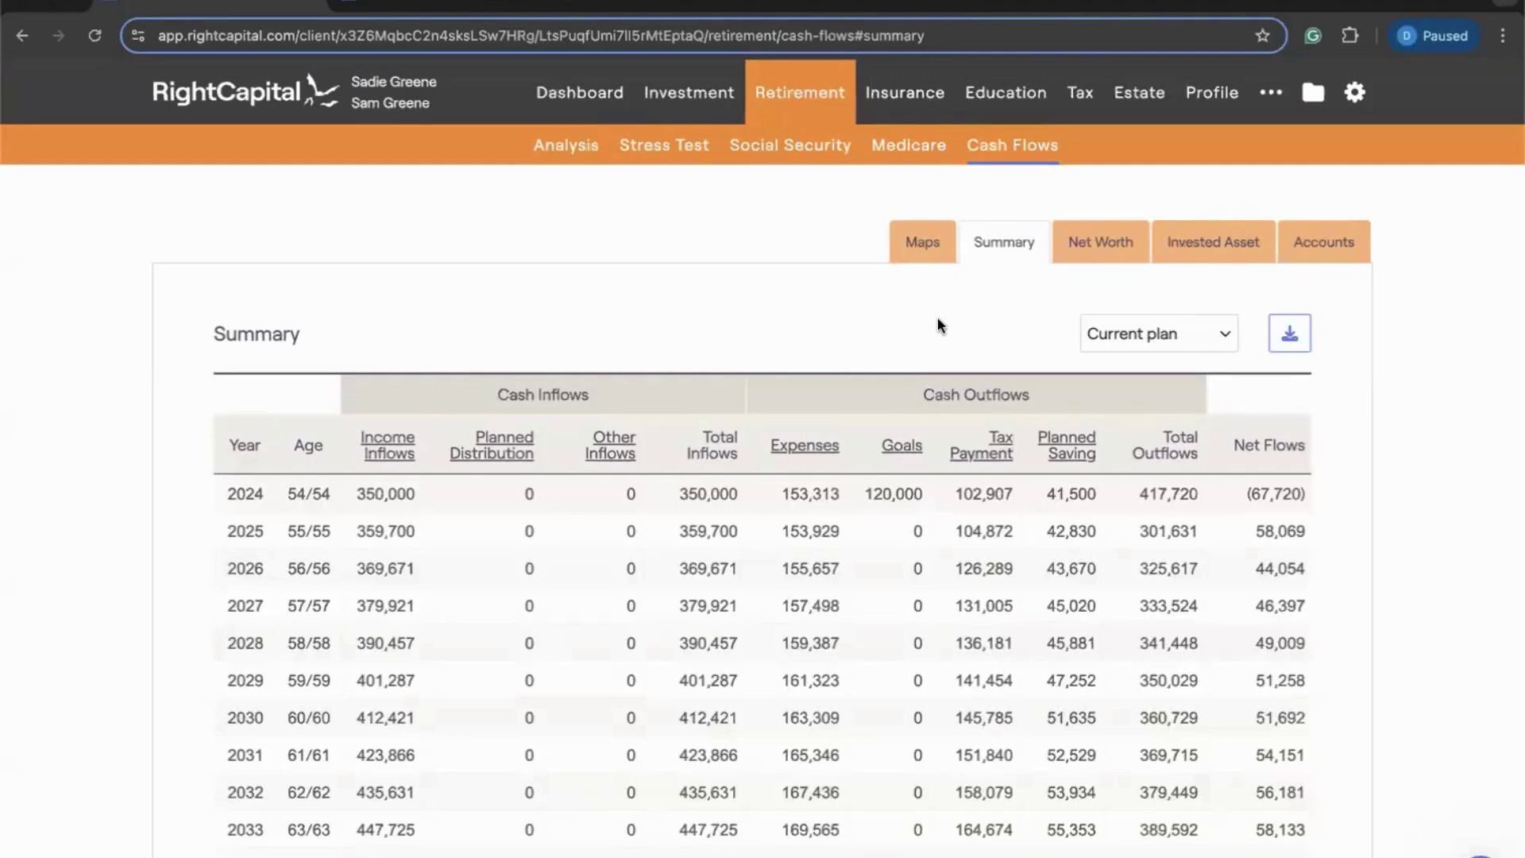
{"action": "left_click", "coordinate": [895, 455]}
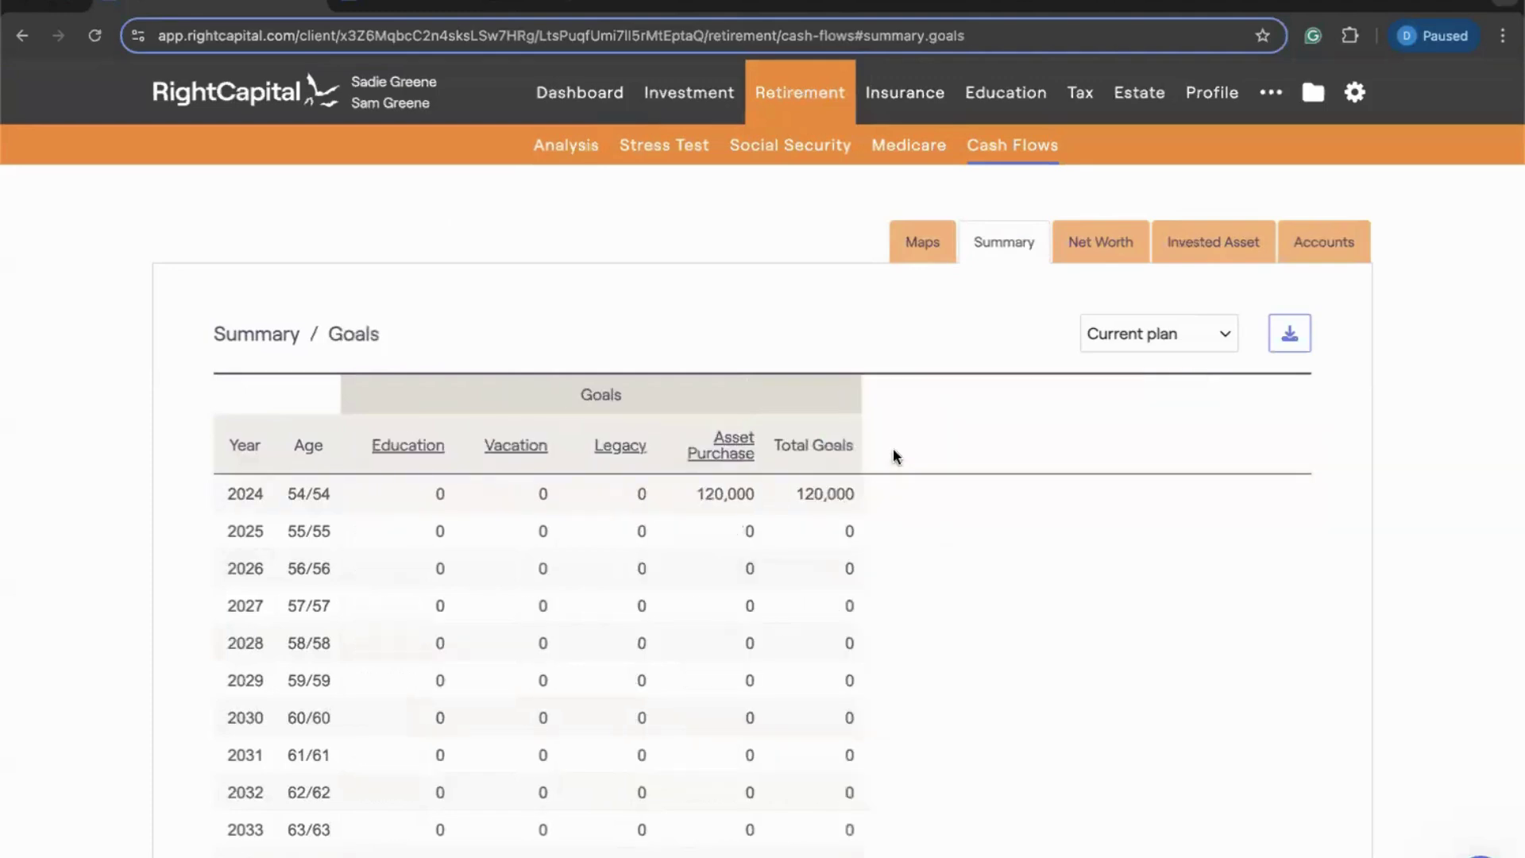
{"action": "left_click", "coordinate": [720, 455]}
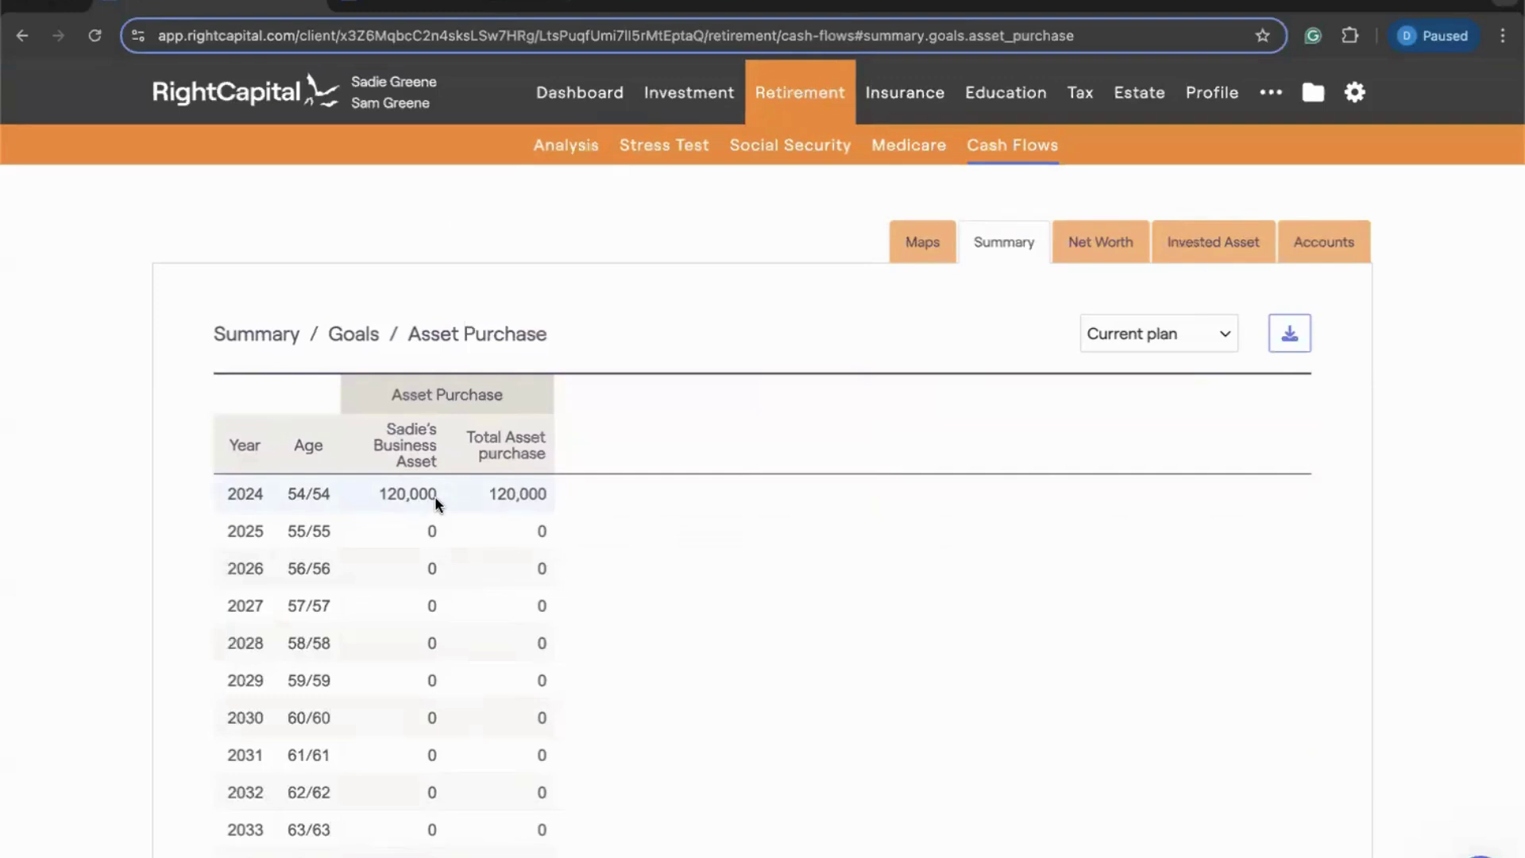
Step: Return to the cash flow summary and examine the business loan payments in the Debt breakdown of the expenses
{"action": "left_click", "coordinate": [264, 335]}
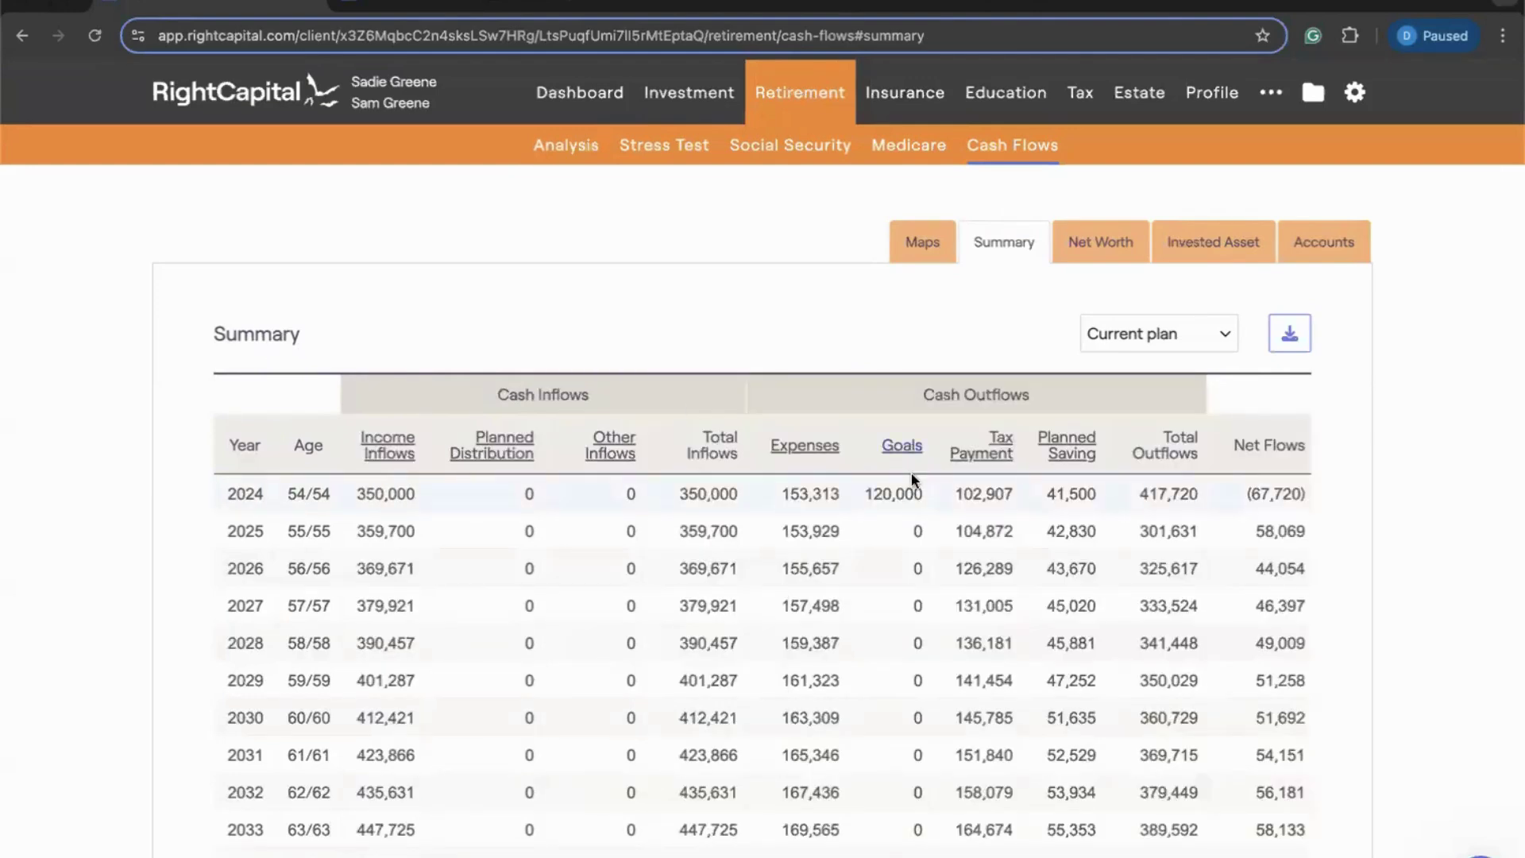
{"action": "left_click", "coordinate": [804, 446]}
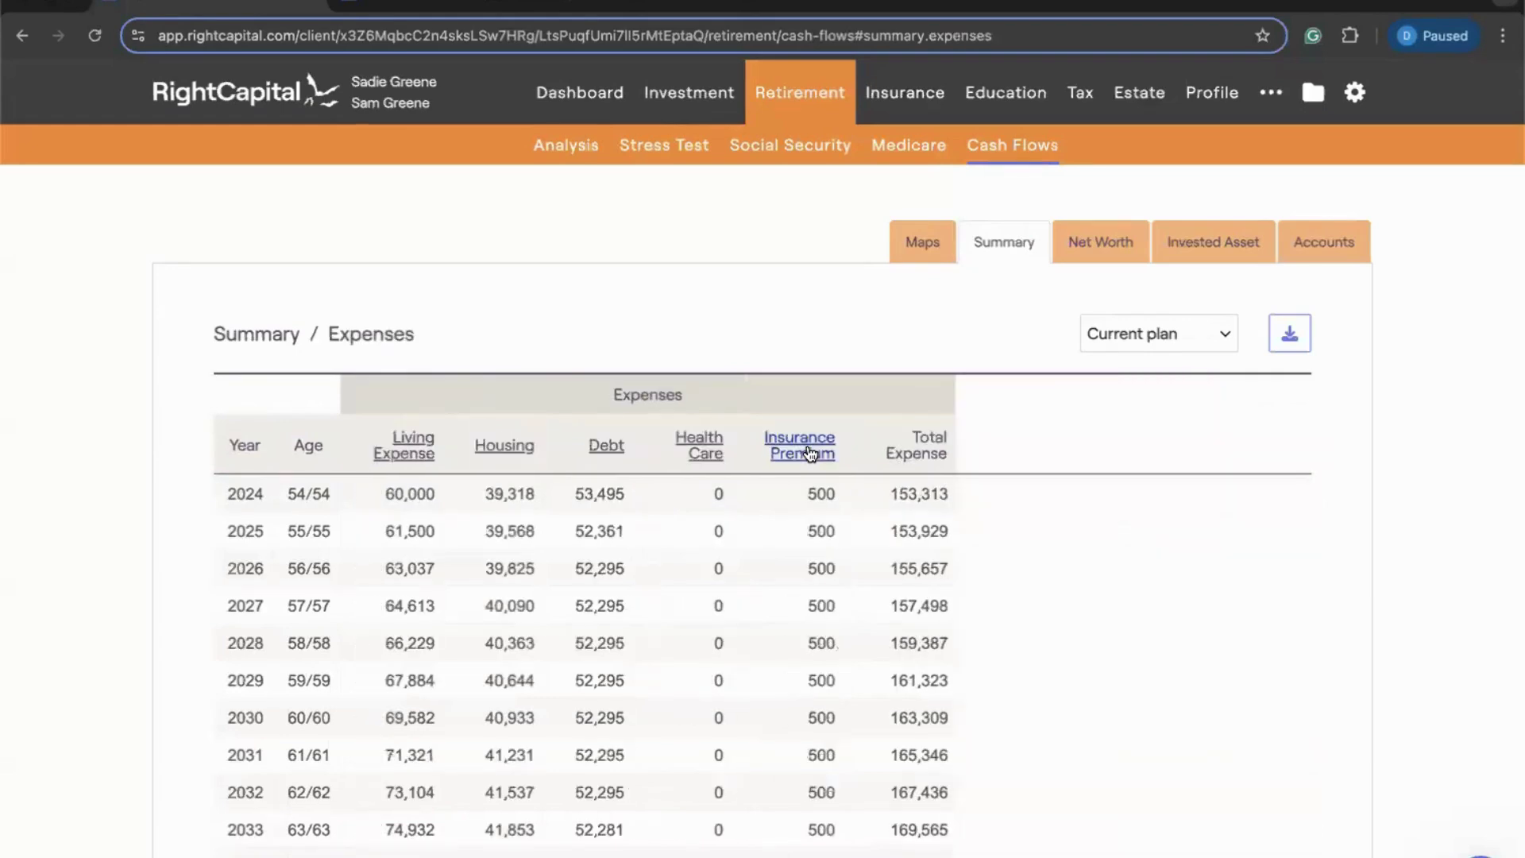
{"action": "left_click", "coordinate": [600, 448]}
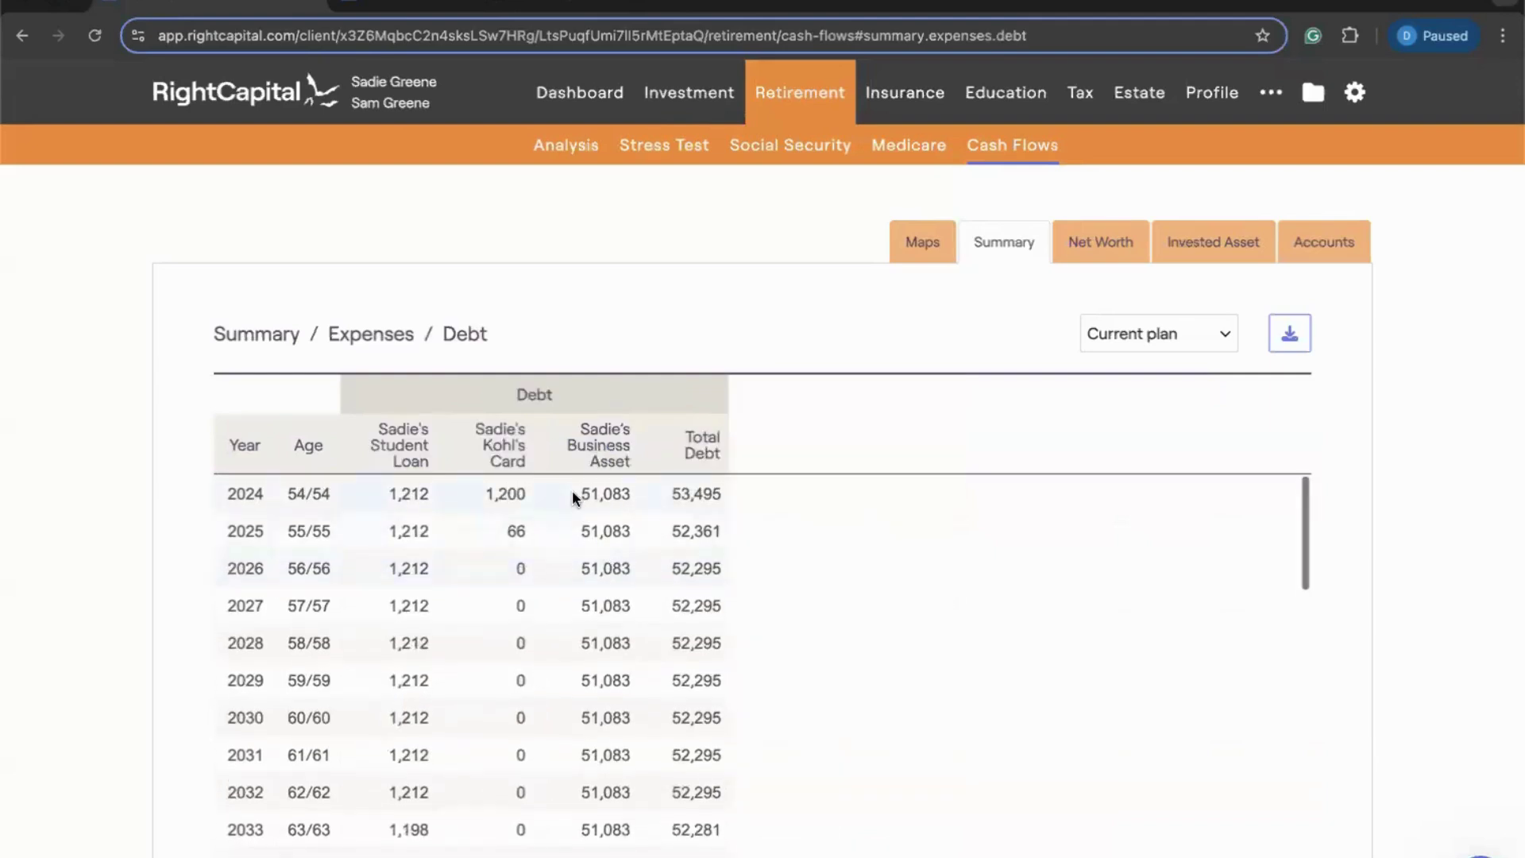
{"action": "scroll", "coordinate": [594, 562], "scroll_direction": "down", "scroll_amount": 3}
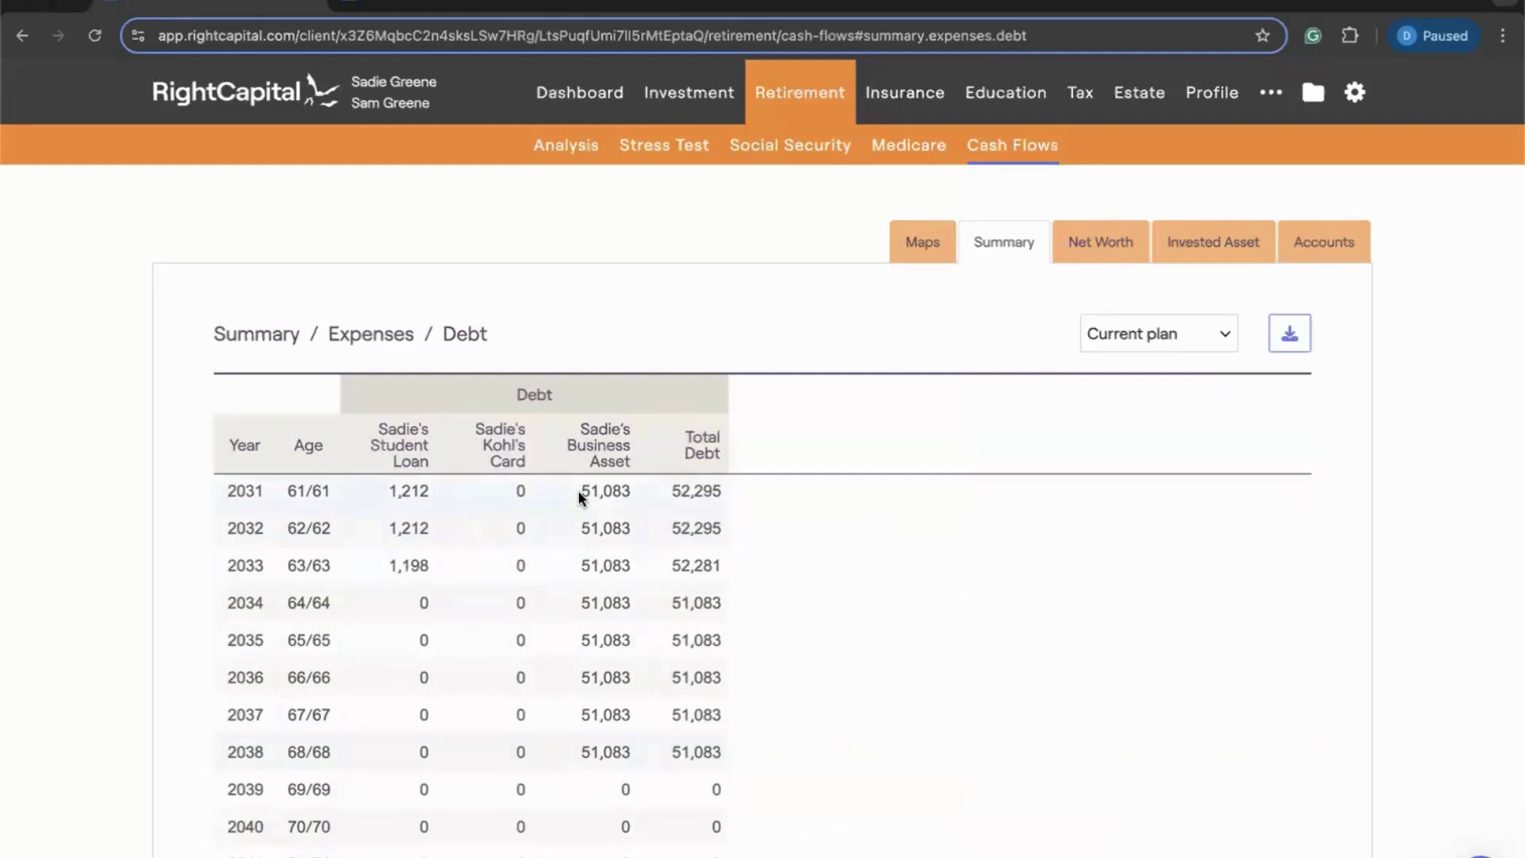
{"action": "scroll", "coordinate": [578, 496], "scroll_direction": "up", "scroll_amount": 3}
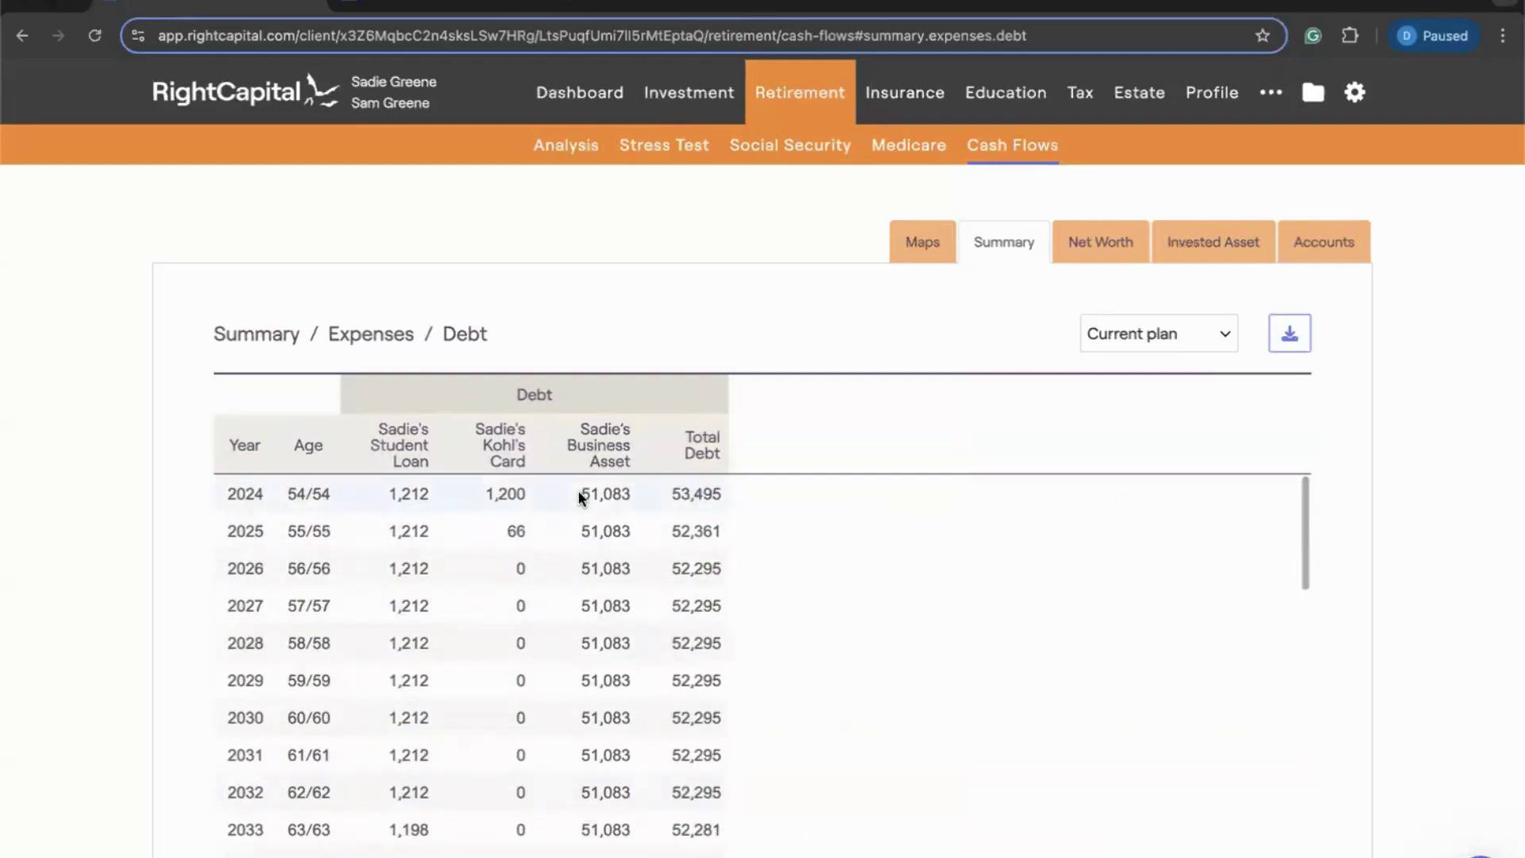
Step: Examine the projected net worth and the business loan's year-by-year balance under Other Loans
{"action": "left_click", "coordinate": [1076, 242]}
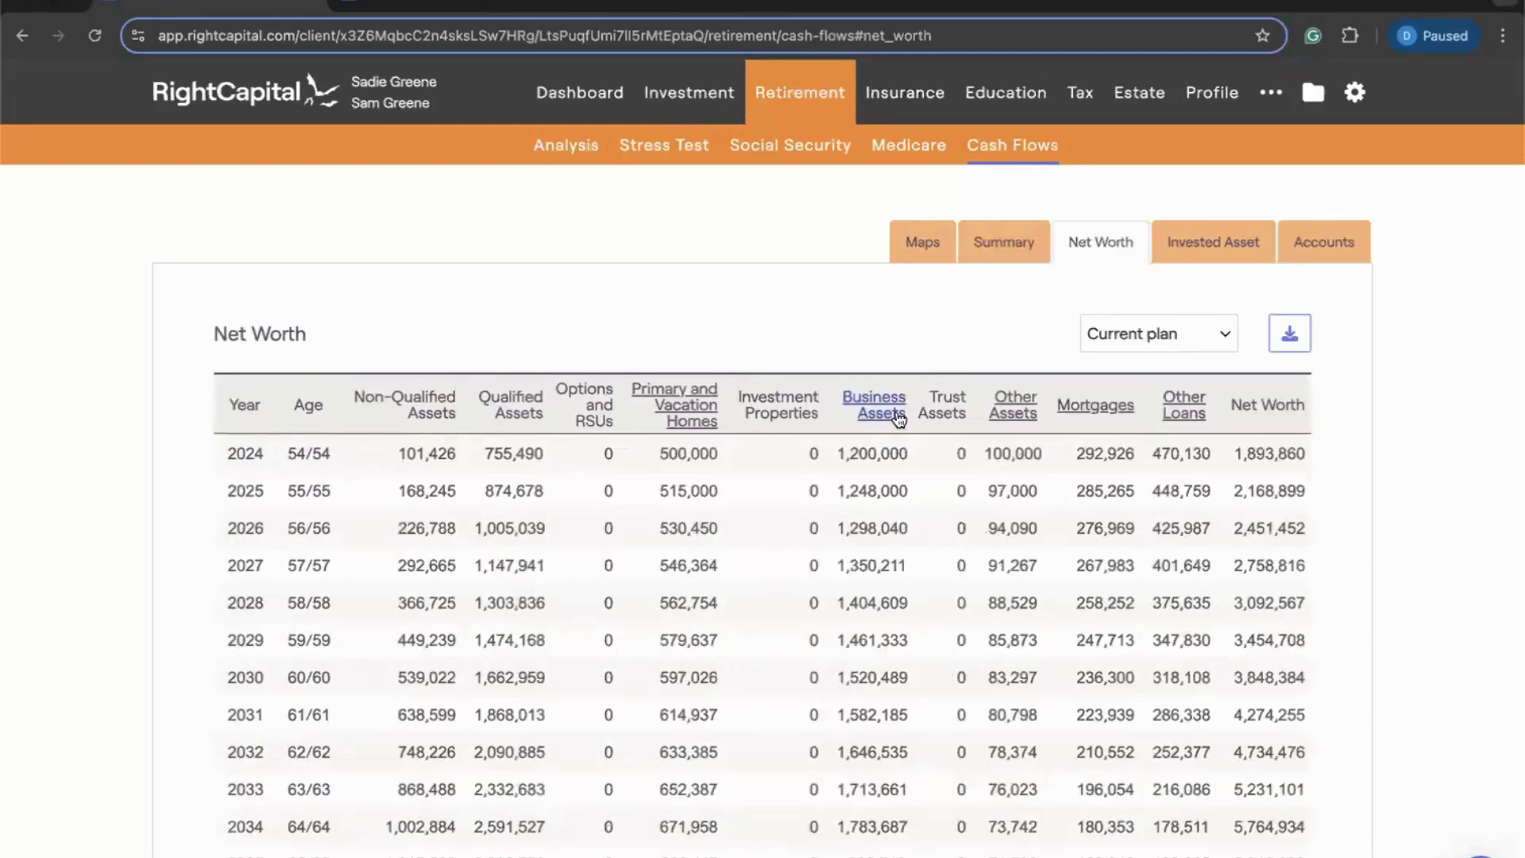
{"action": "left_click", "coordinate": [1170, 411]}
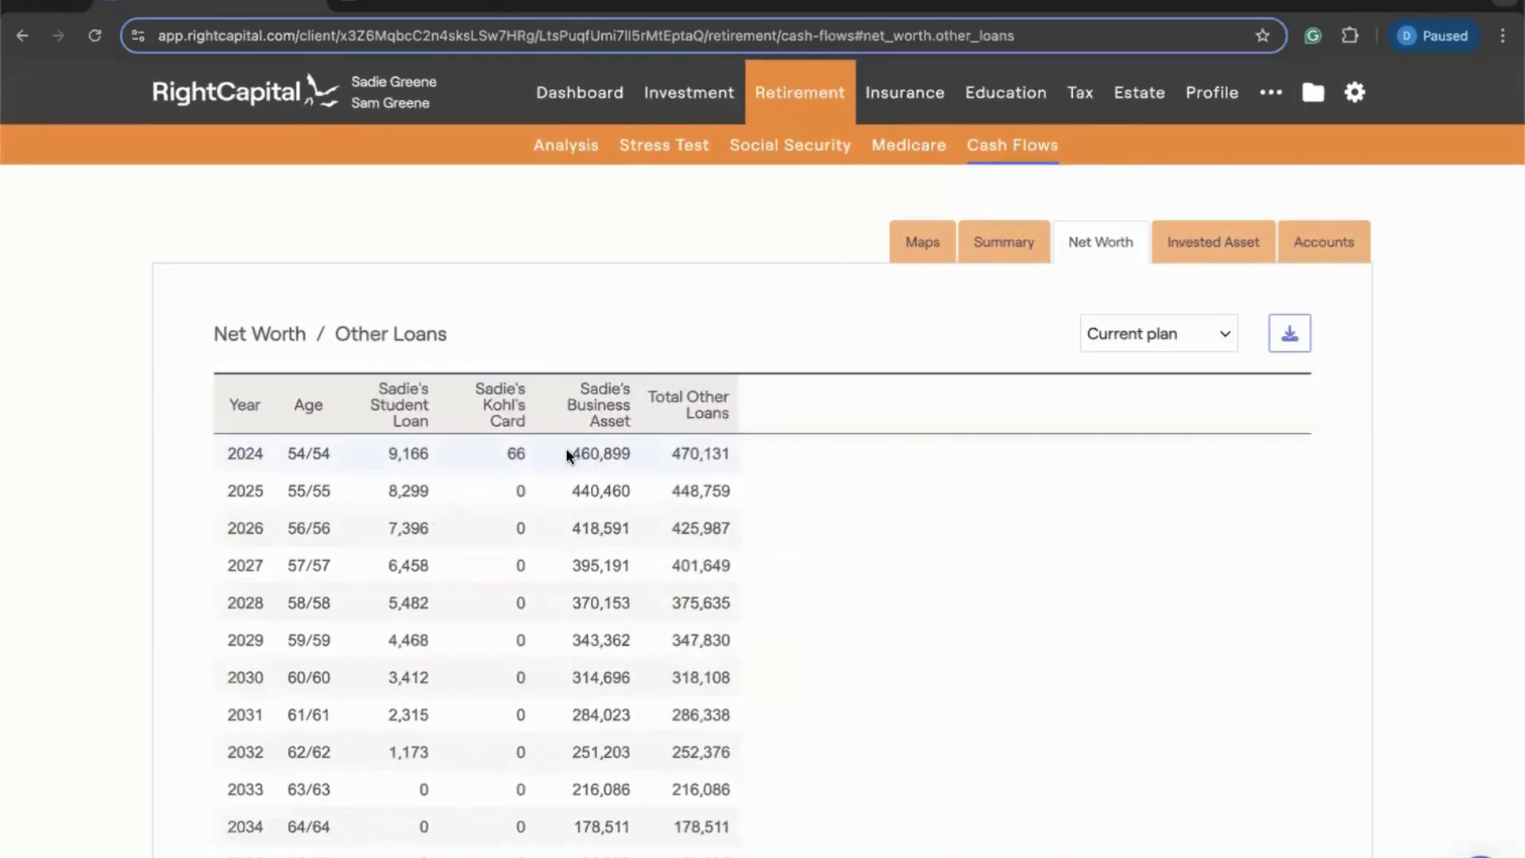
{"action": "scroll", "coordinate": [602, 548], "scroll_direction": "down", "scroll_amount": 3}
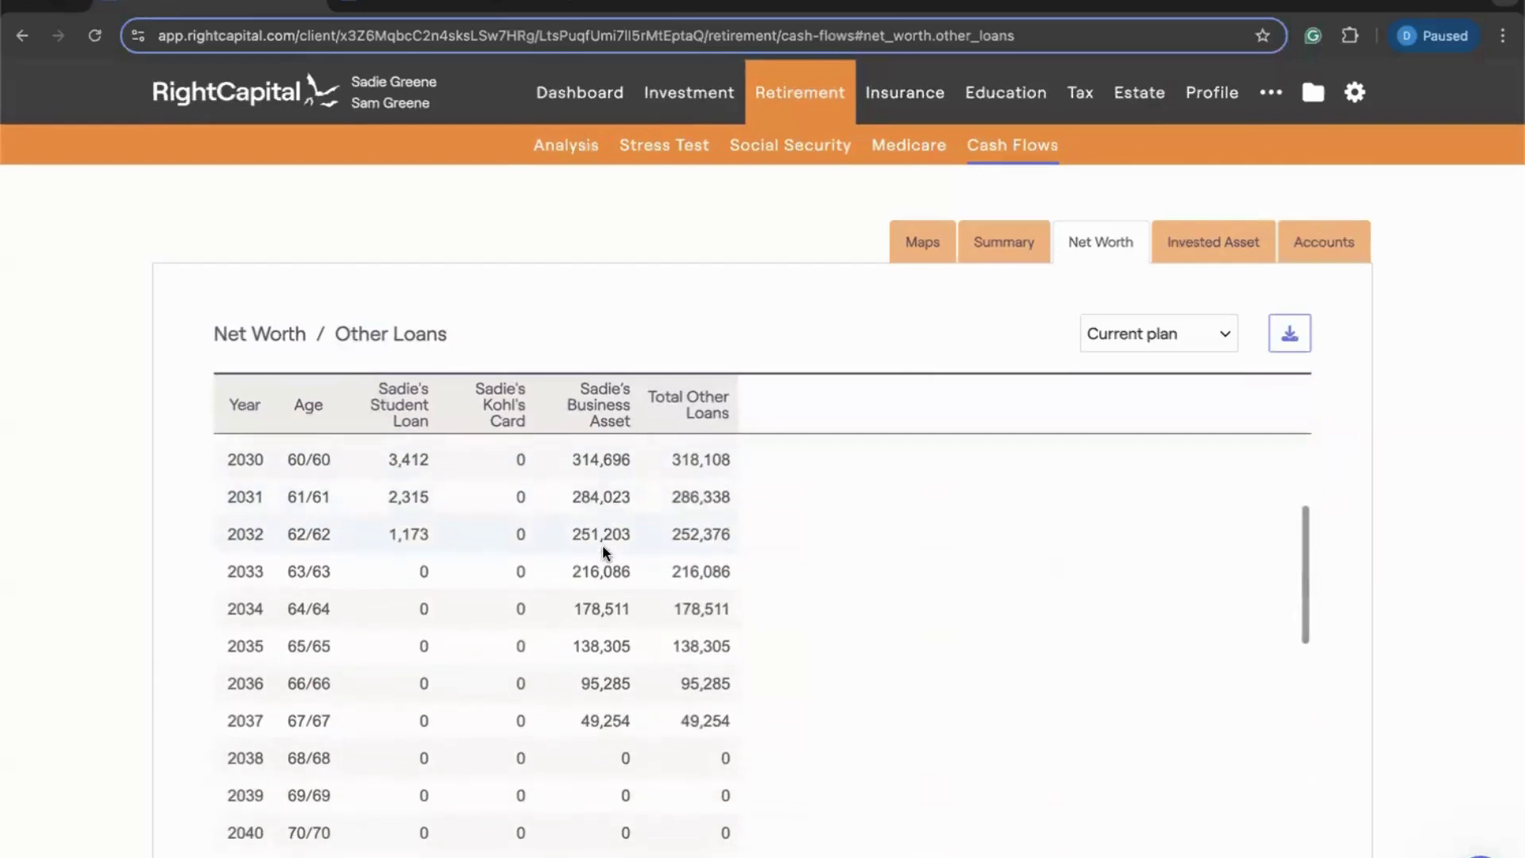
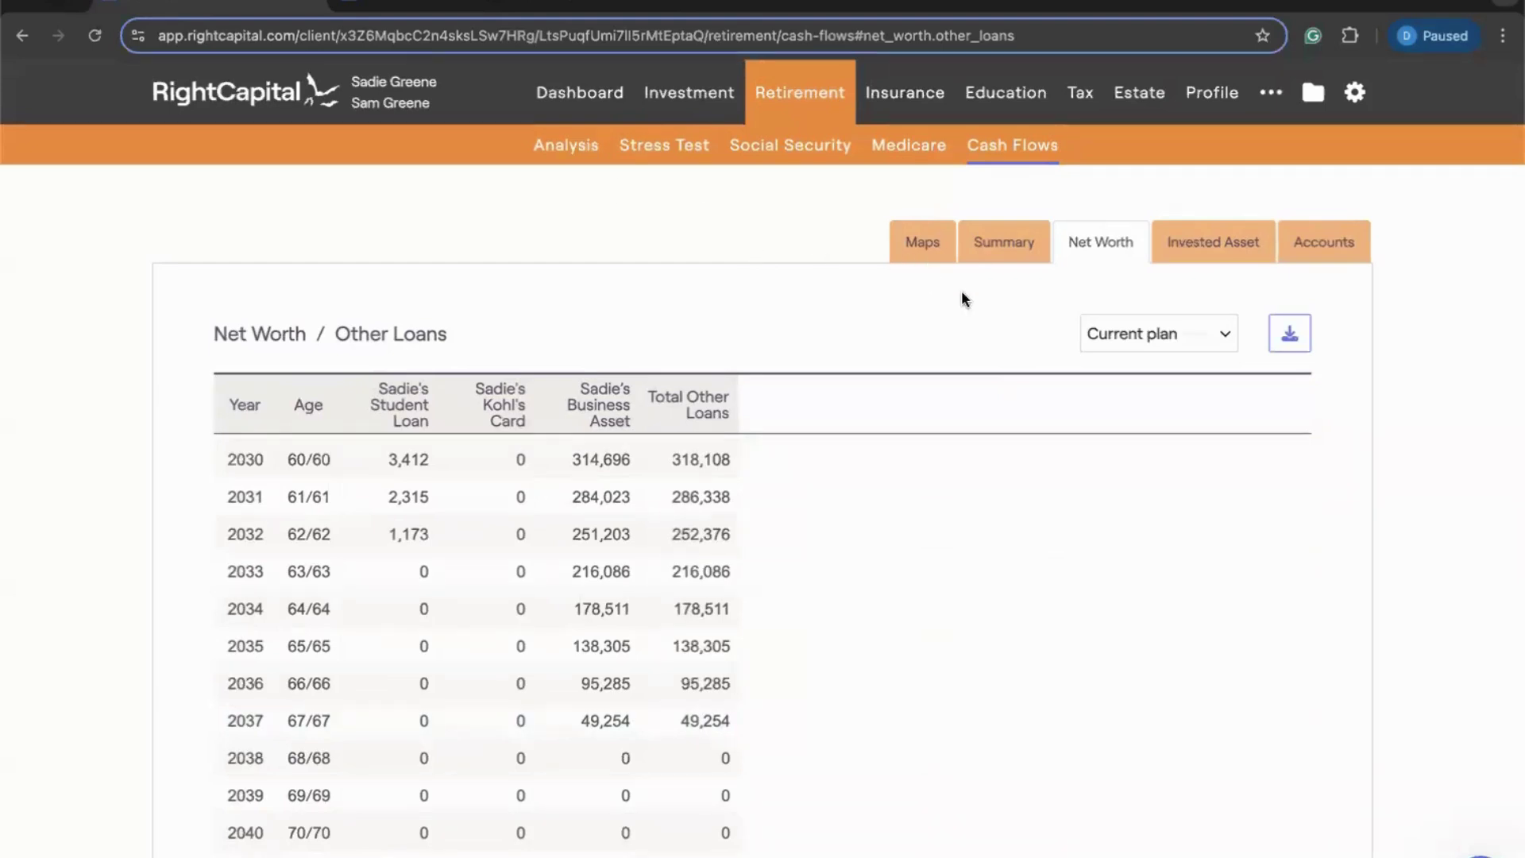
Step: Return to the client's goals and delete the Business Purchase goal
{"action": "left_click", "coordinate": [1209, 92]}
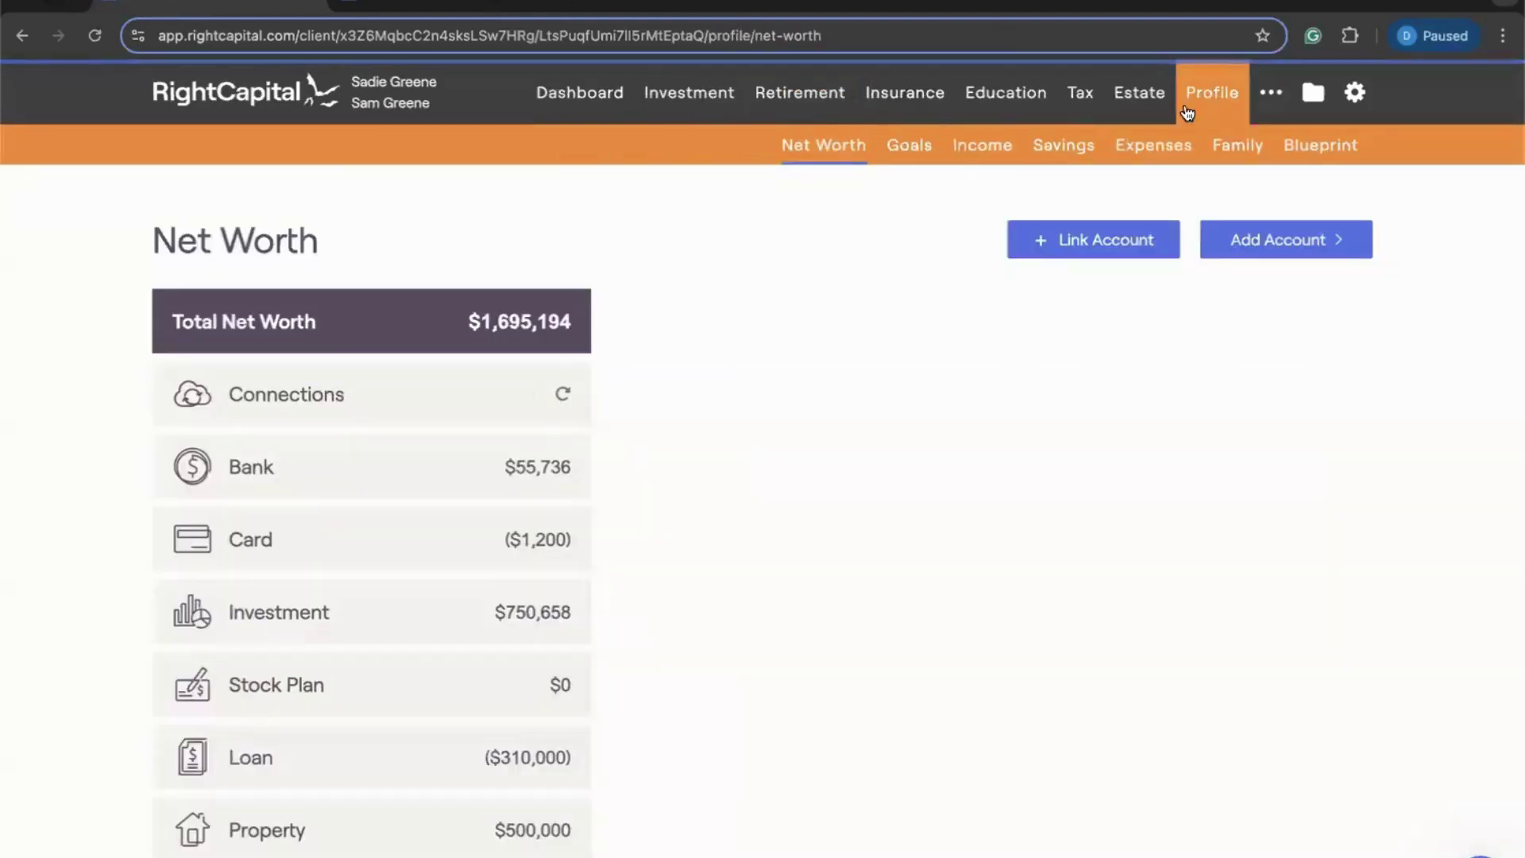
{"action": "left_click", "coordinate": [911, 145]}
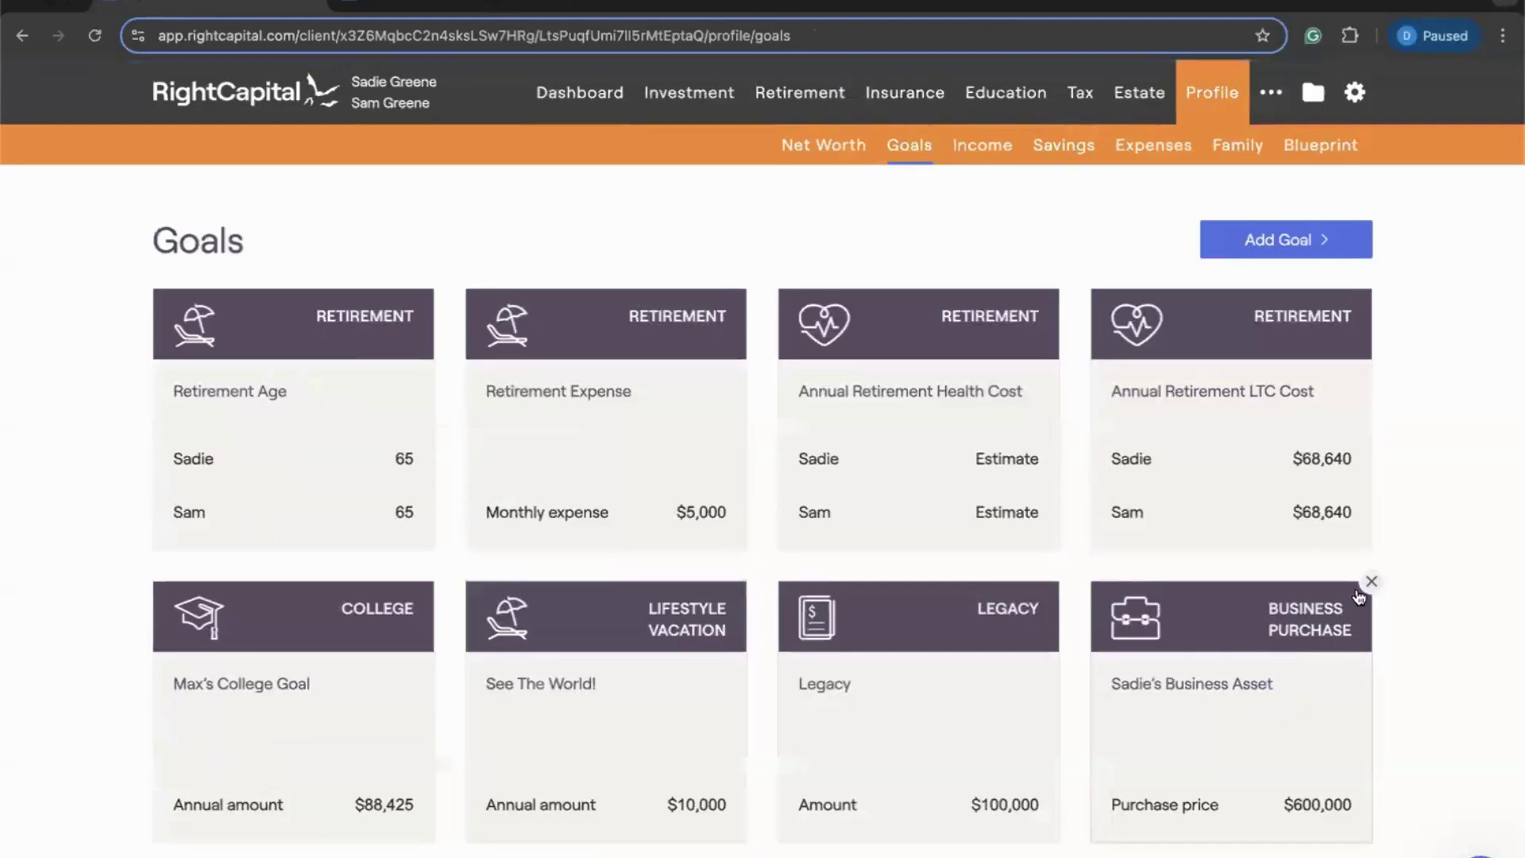
{"action": "left_click", "coordinate": [1370, 585]}
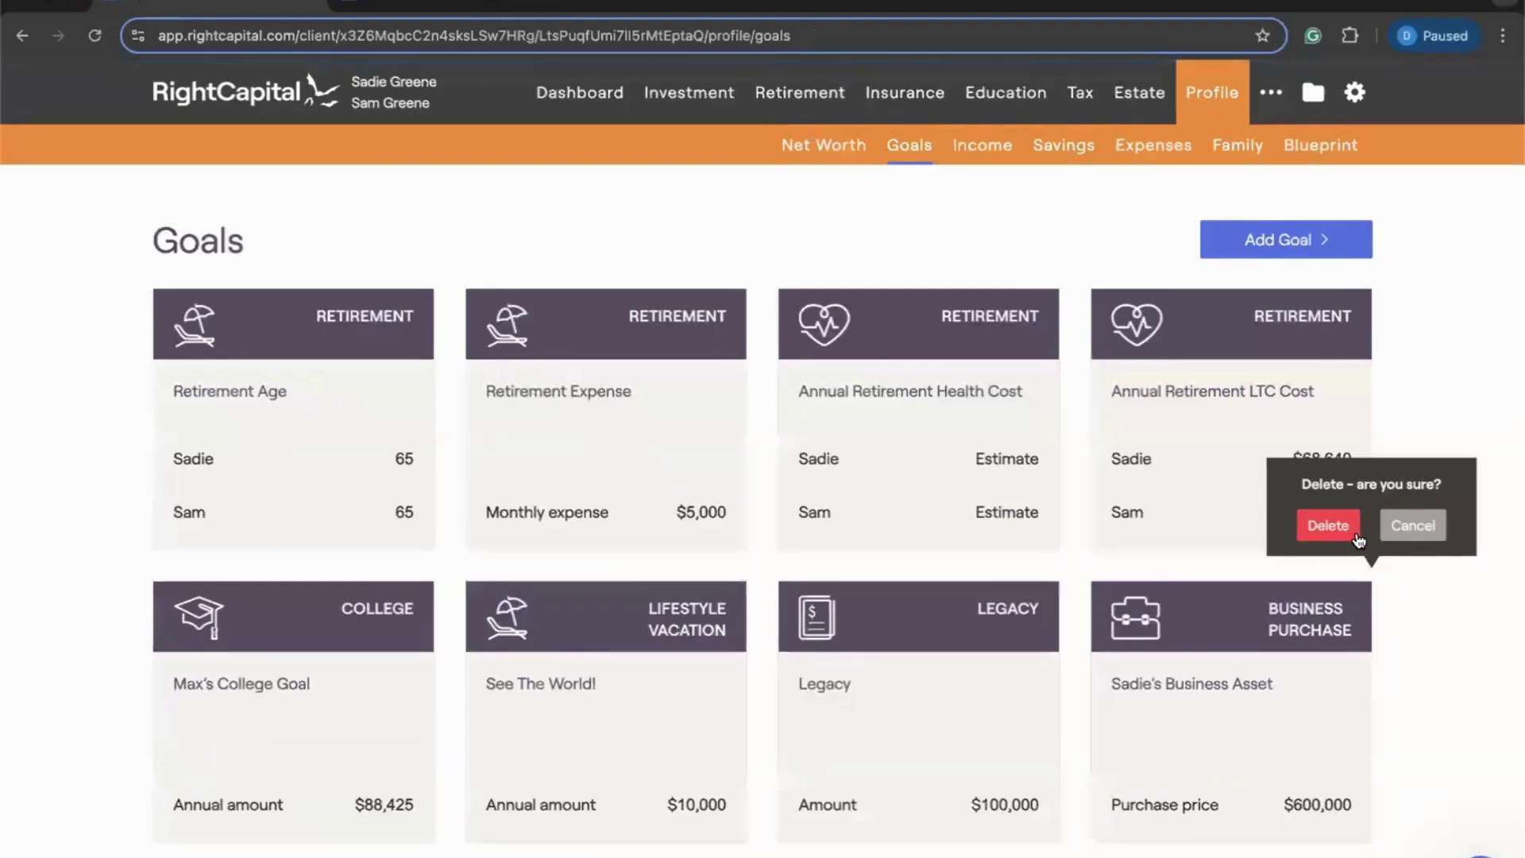
{"action": "left_click", "coordinate": [1357, 539]}
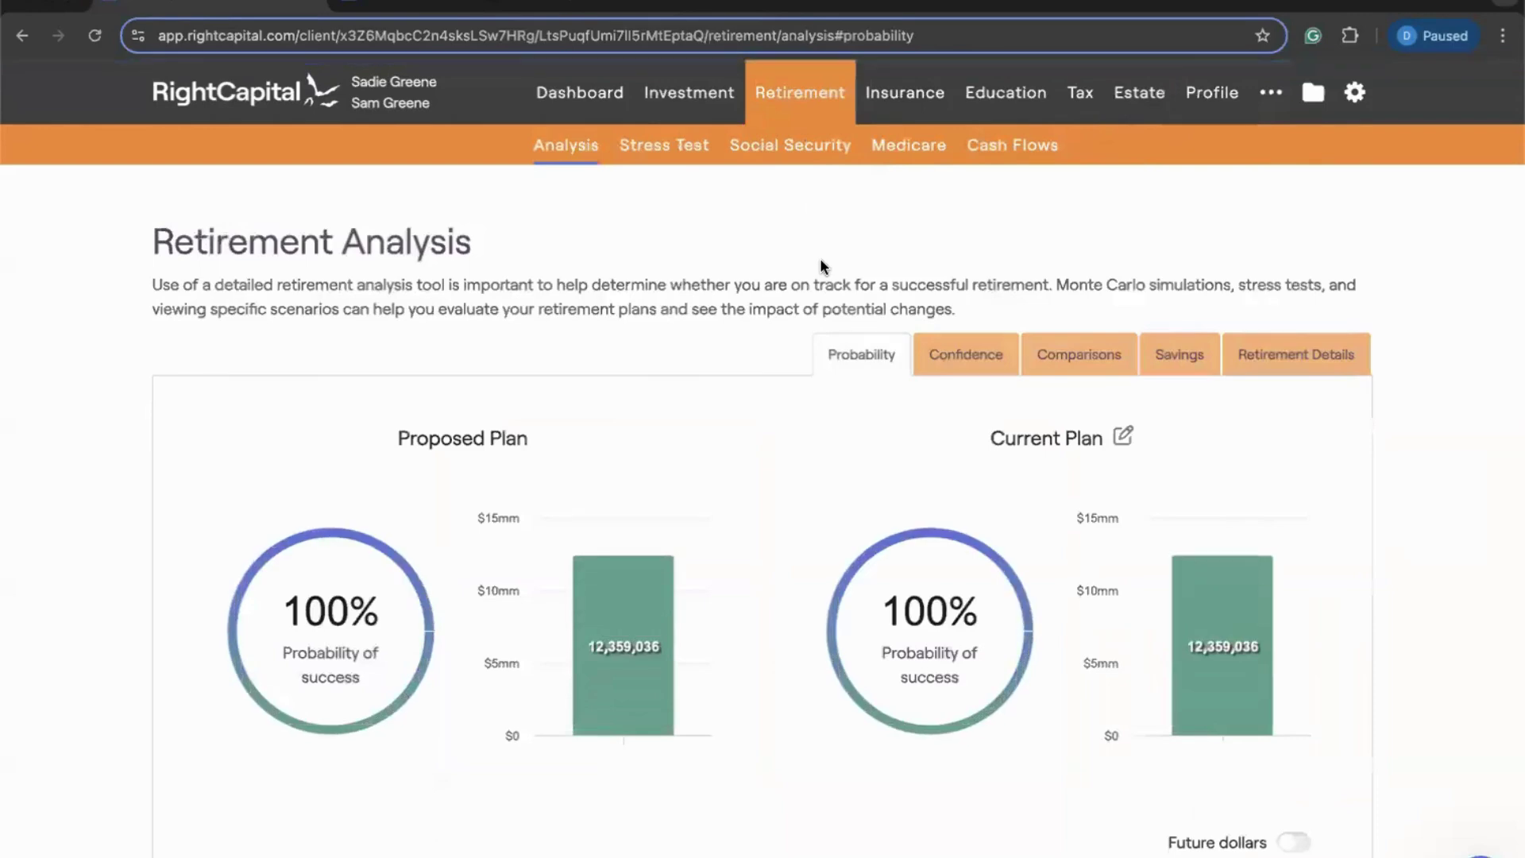
Step: Examine the proposed and current plans' probability of success and the action items, including the S&S Pizza entry under Existing asset sales
{"action": "scroll", "coordinate": [723, 477], "scroll_direction": "down", "scroll_amount": 1}
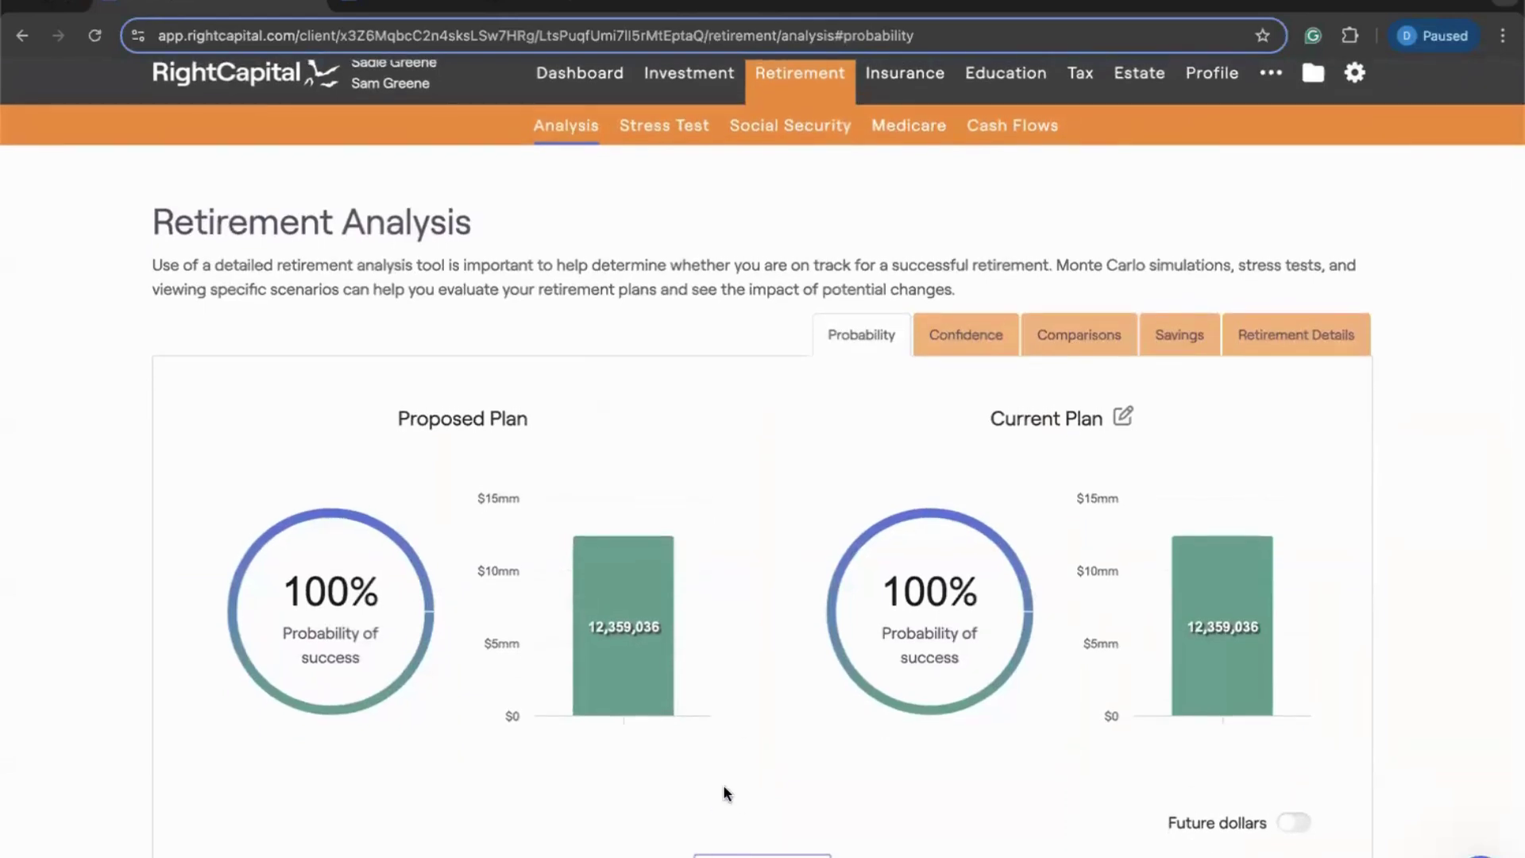
{"action": "scroll", "coordinate": [724, 787], "scroll_direction": "down", "scroll_amount": 3}
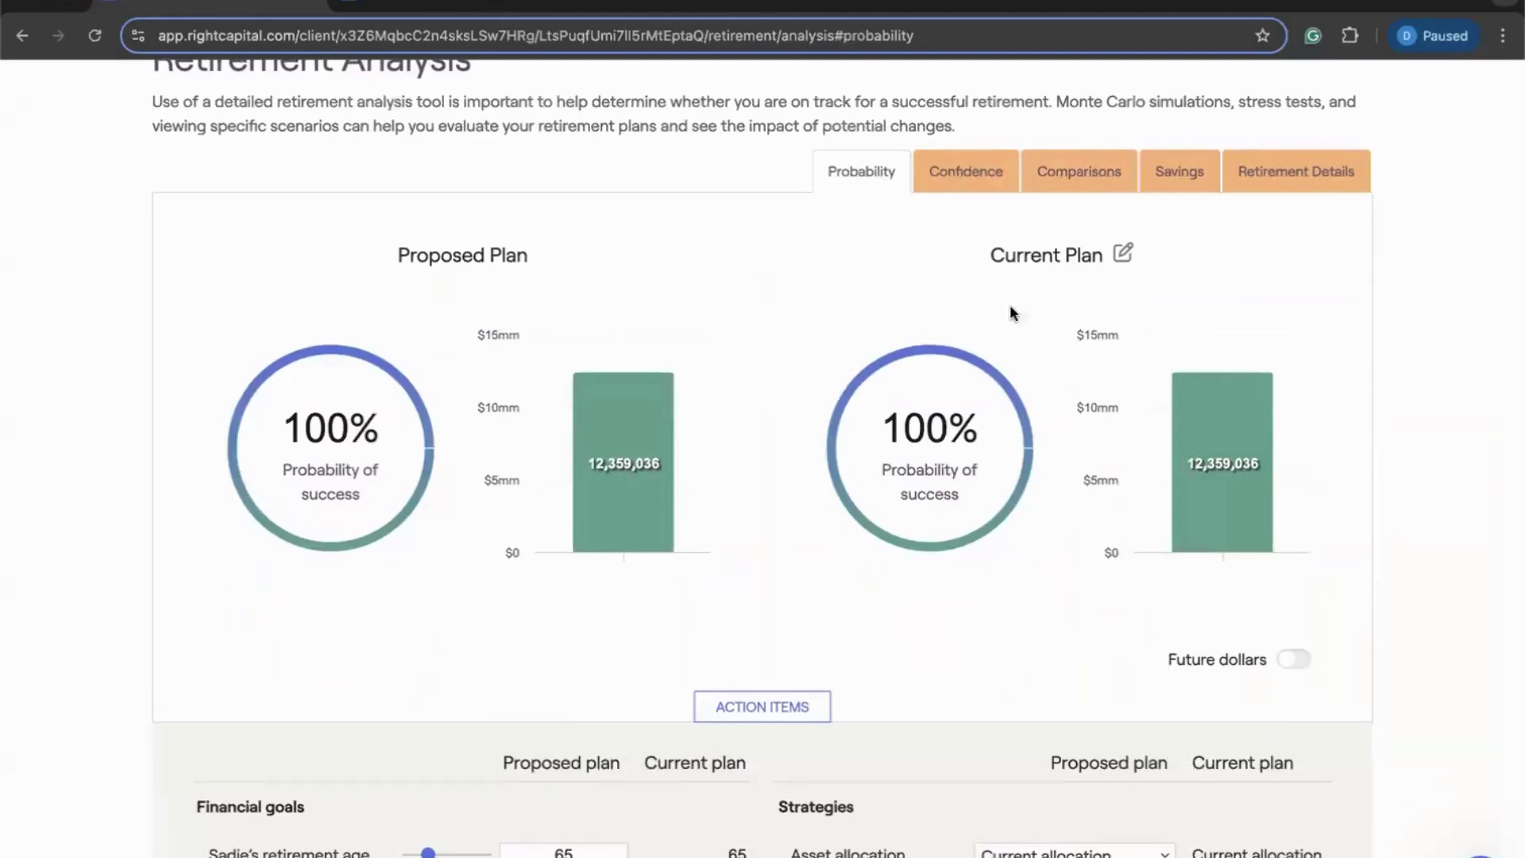
{"action": "scroll", "coordinate": [1009, 274], "scroll_direction": "up", "scroll_amount": 3}
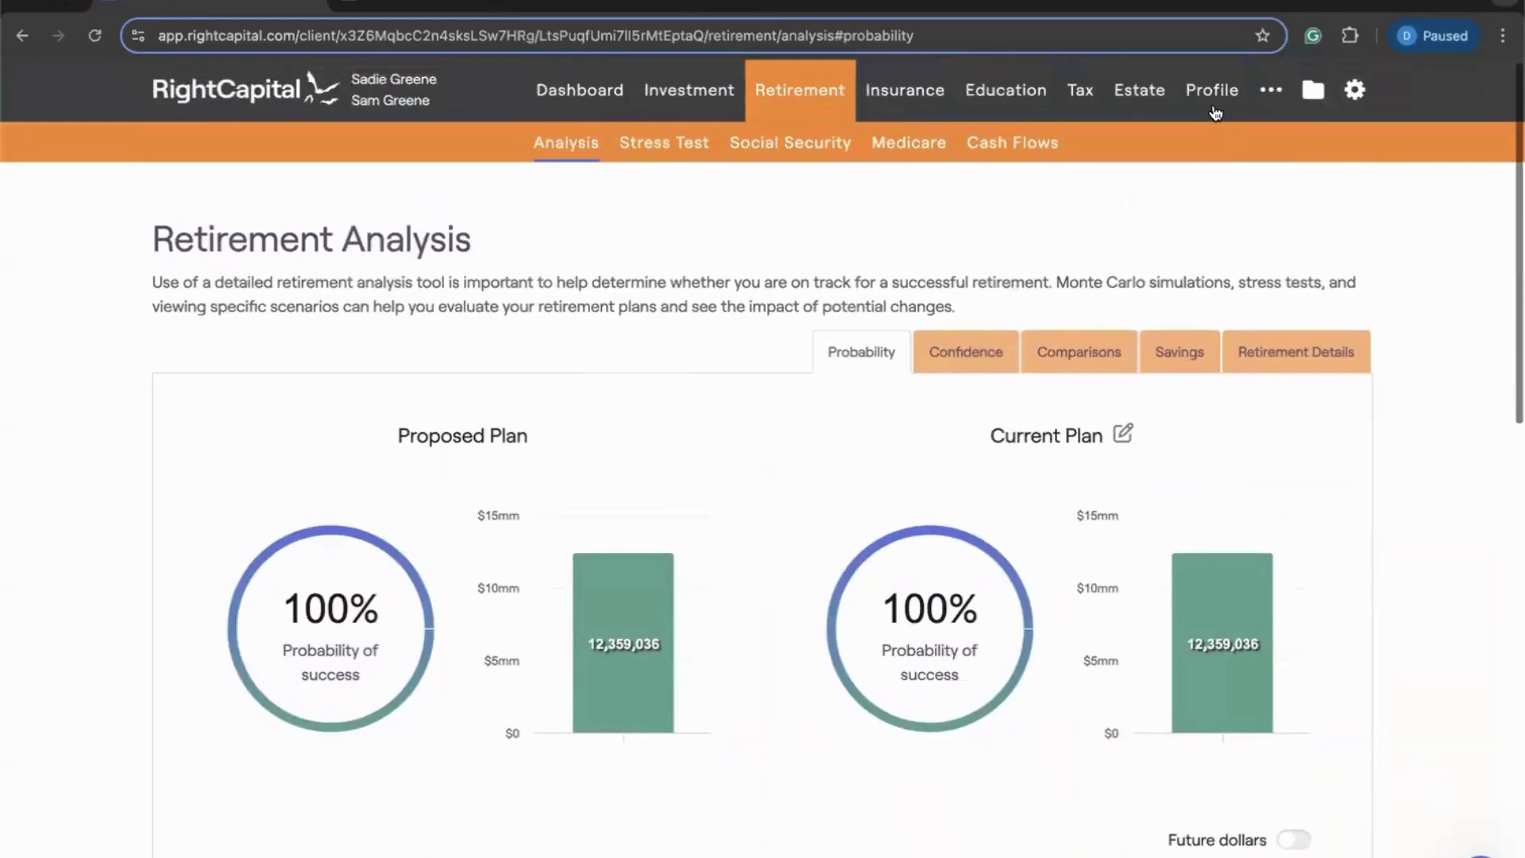
{"action": "scroll", "coordinate": [765, 389], "scroll_direction": "down", "scroll_amount": 2}
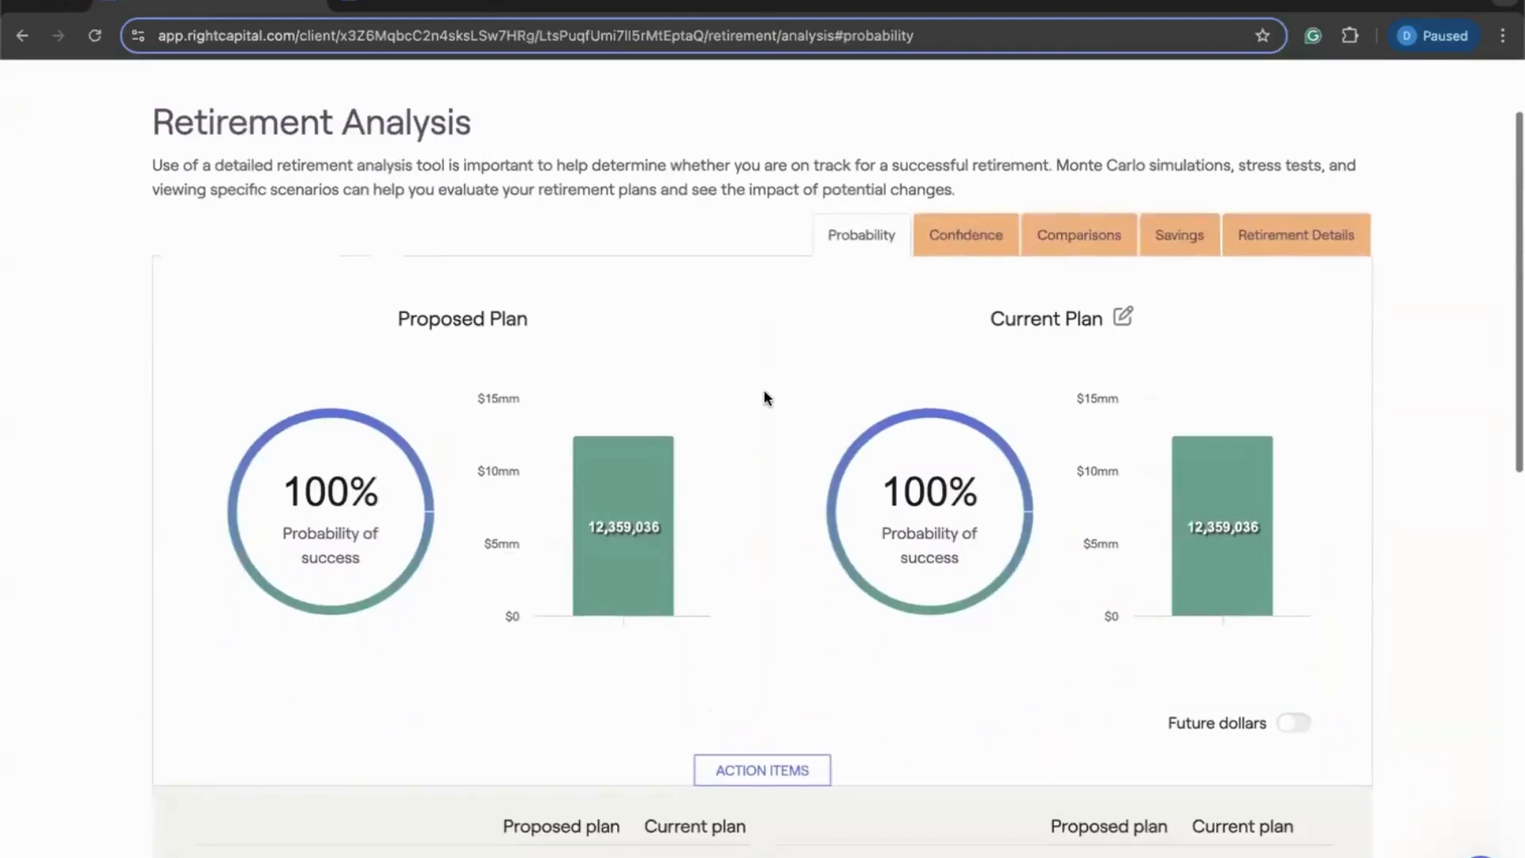
{"action": "scroll", "coordinate": [512, 349], "scroll_direction": "down", "scroll_amount": 1}
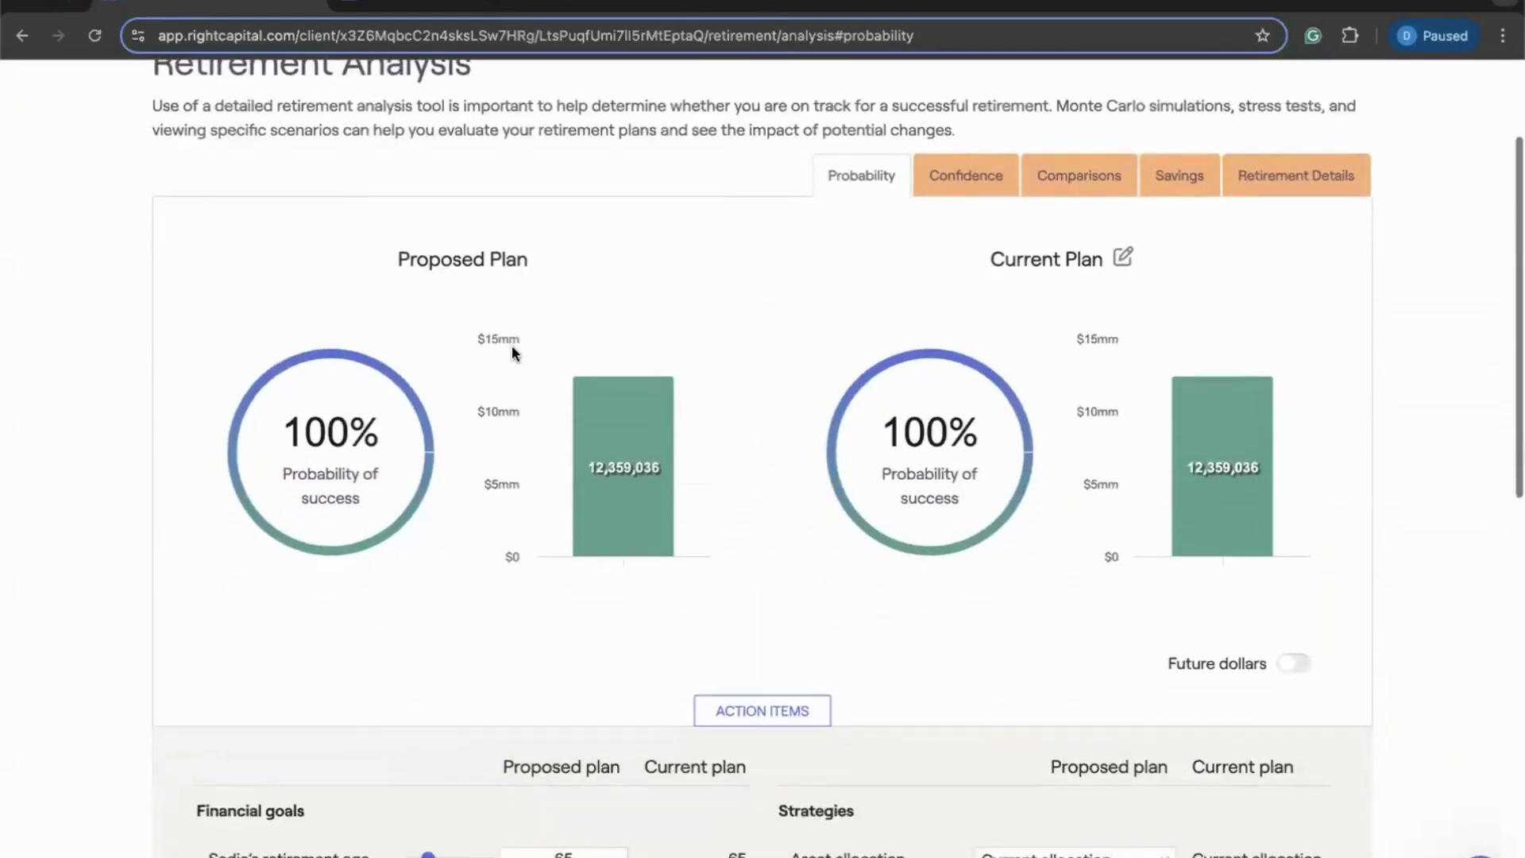
{"action": "scroll", "coordinate": [511, 345], "scroll_direction": "down", "scroll_amount": 2}
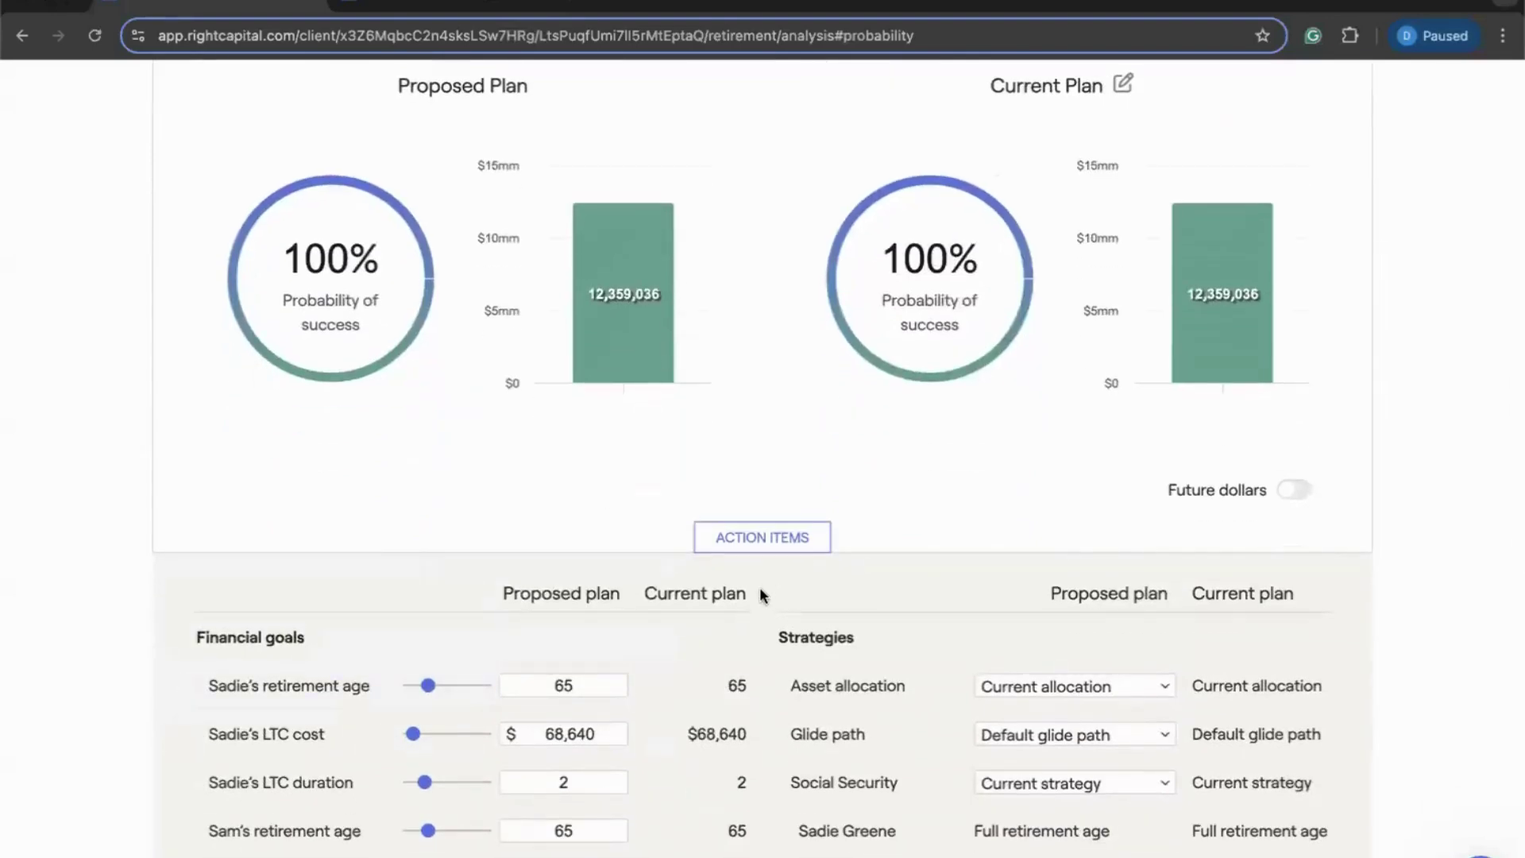
{"action": "scroll", "coordinate": [759, 586], "scroll_direction": "down", "scroll_amount": 6}
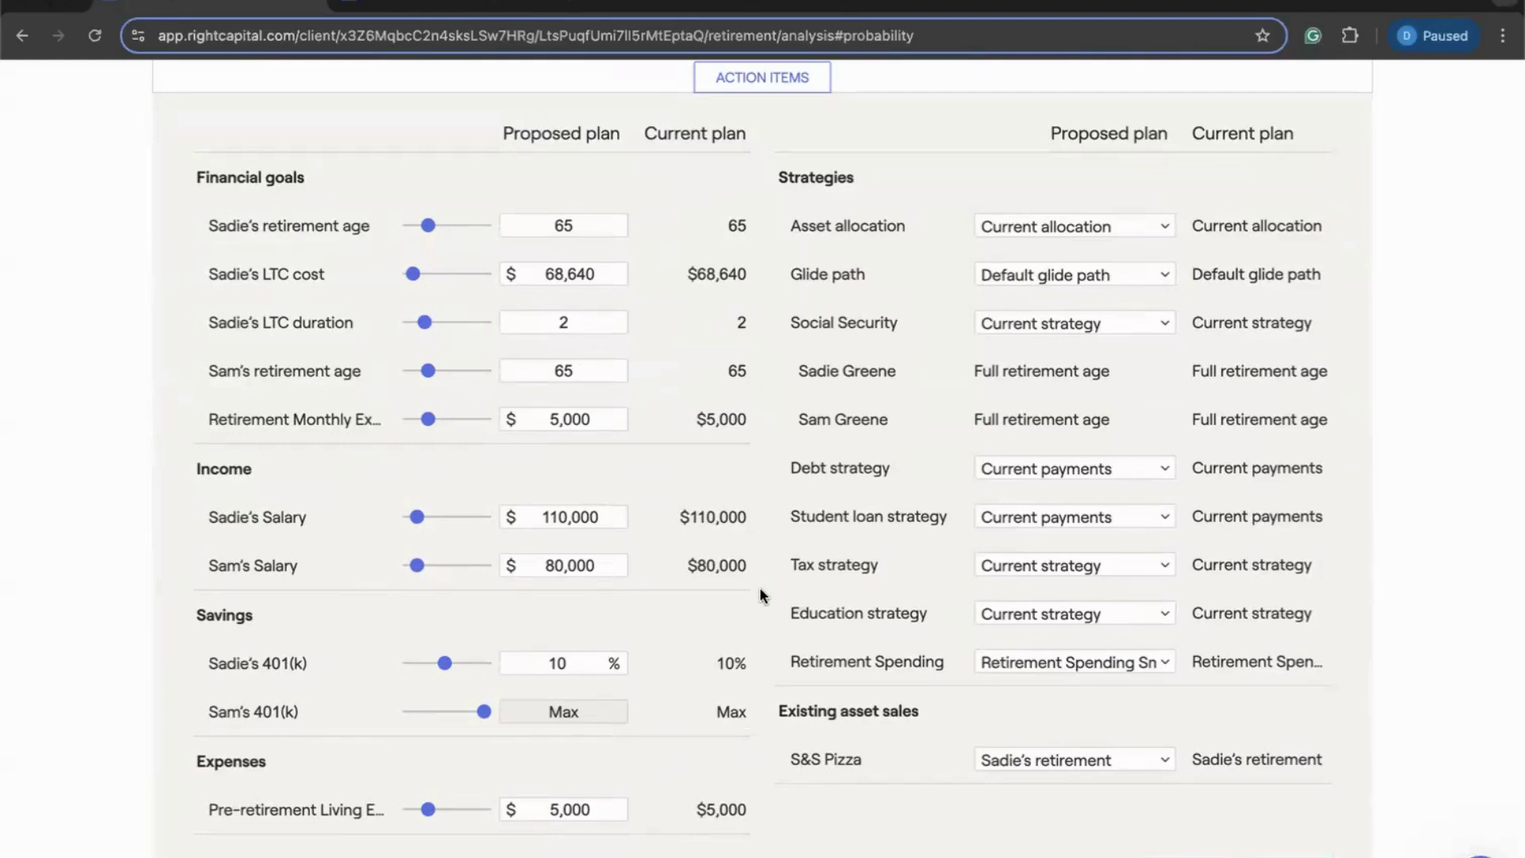
{"action": "scroll", "coordinate": [760, 592], "scroll_direction": "down", "scroll_amount": 1}
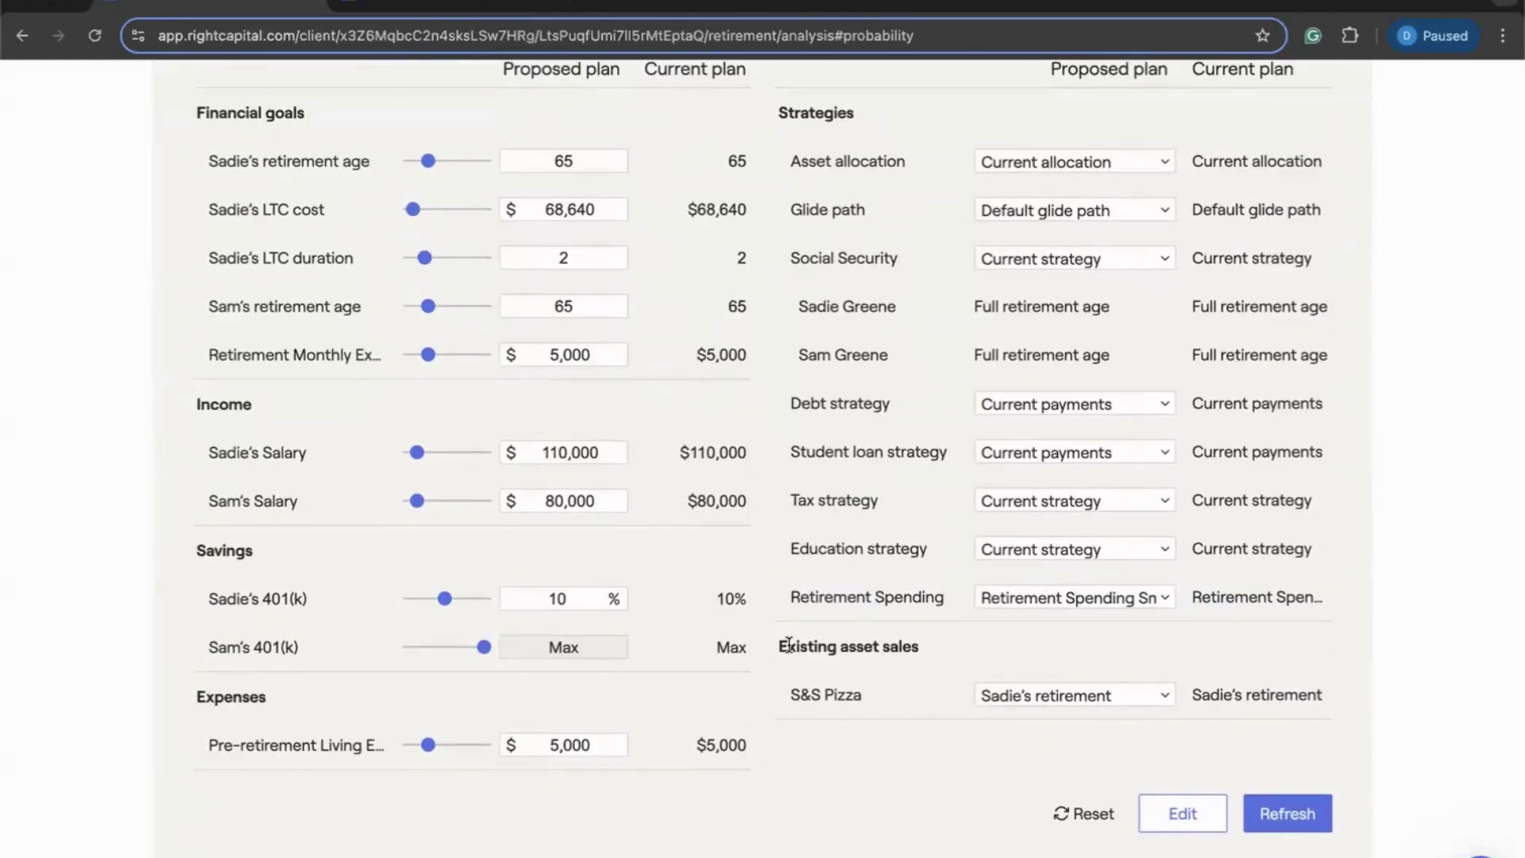
{"action": "scroll", "coordinate": [870, 652], "scroll_direction": "down", "scroll_amount": 1}
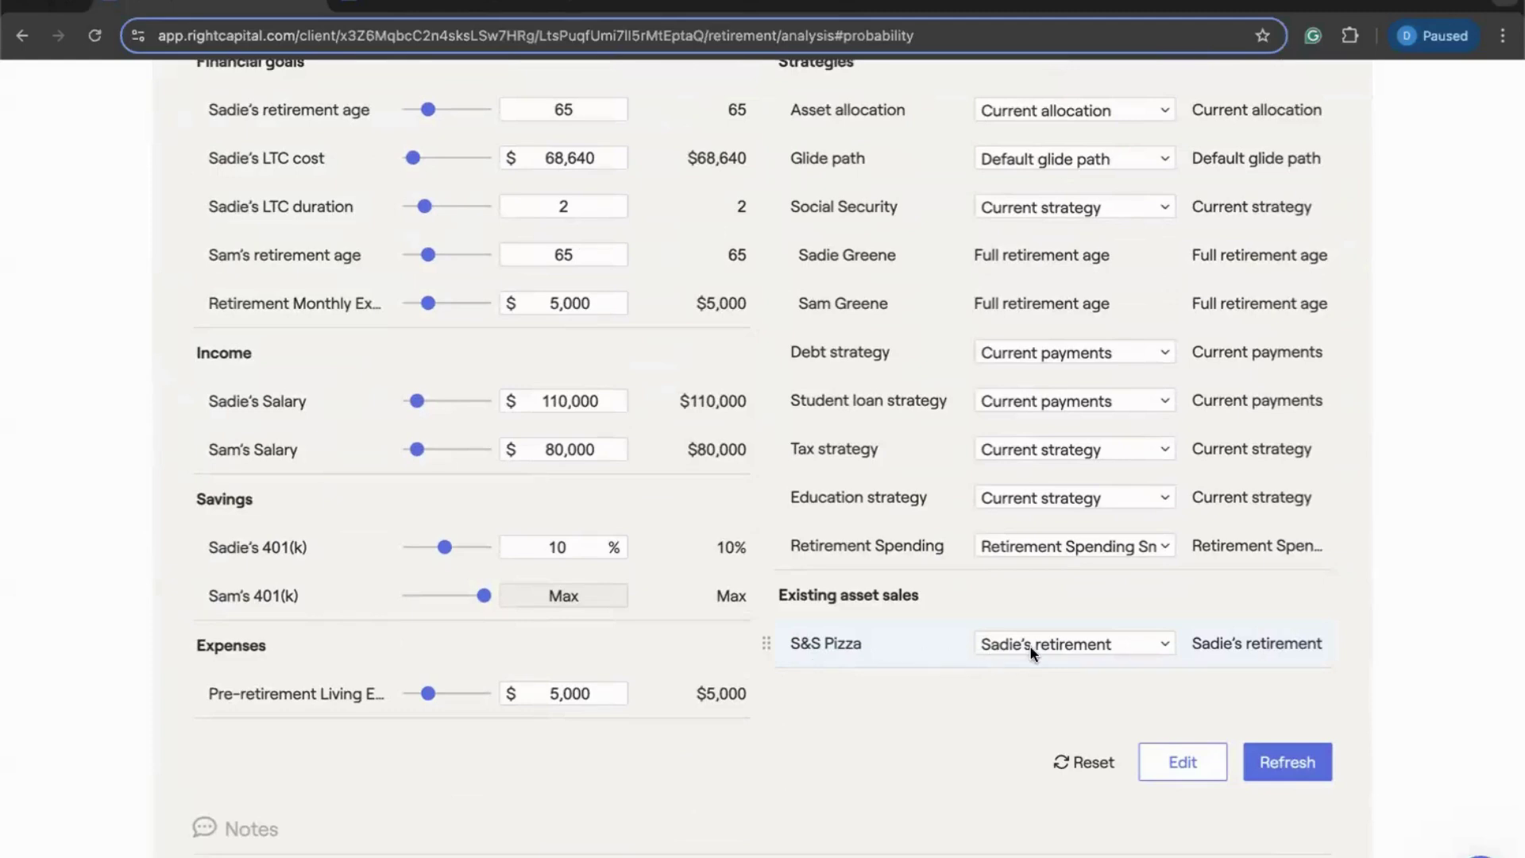
Step: Set the proposed plan's S&S Pizza sale to the first client's end of plan and recalculate the analysis
{"action": "left_click", "coordinate": [1114, 646]}
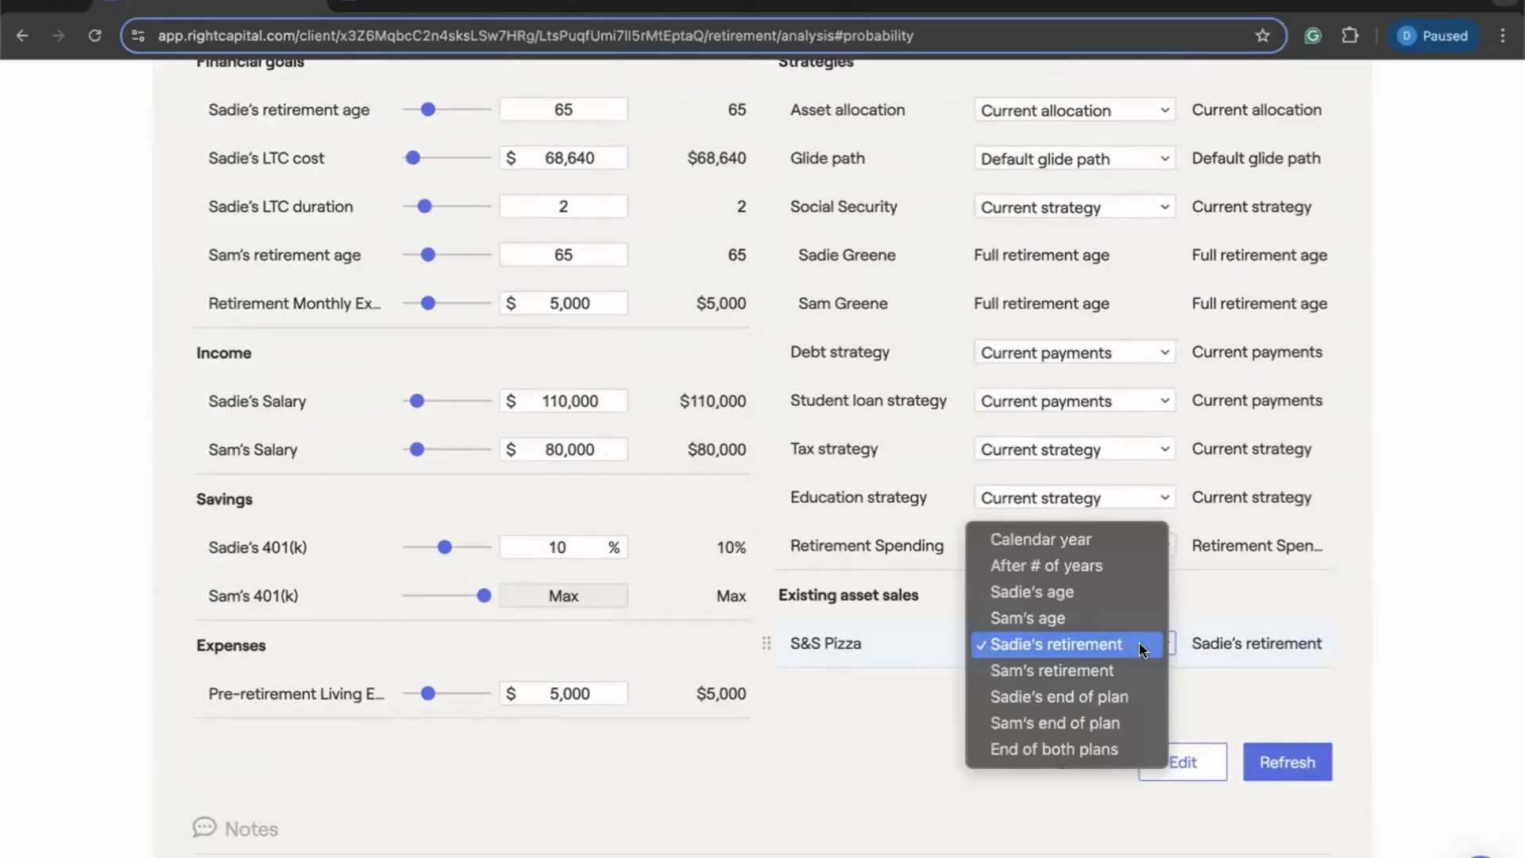
{"action": "left_click", "coordinate": [1189, 647]}
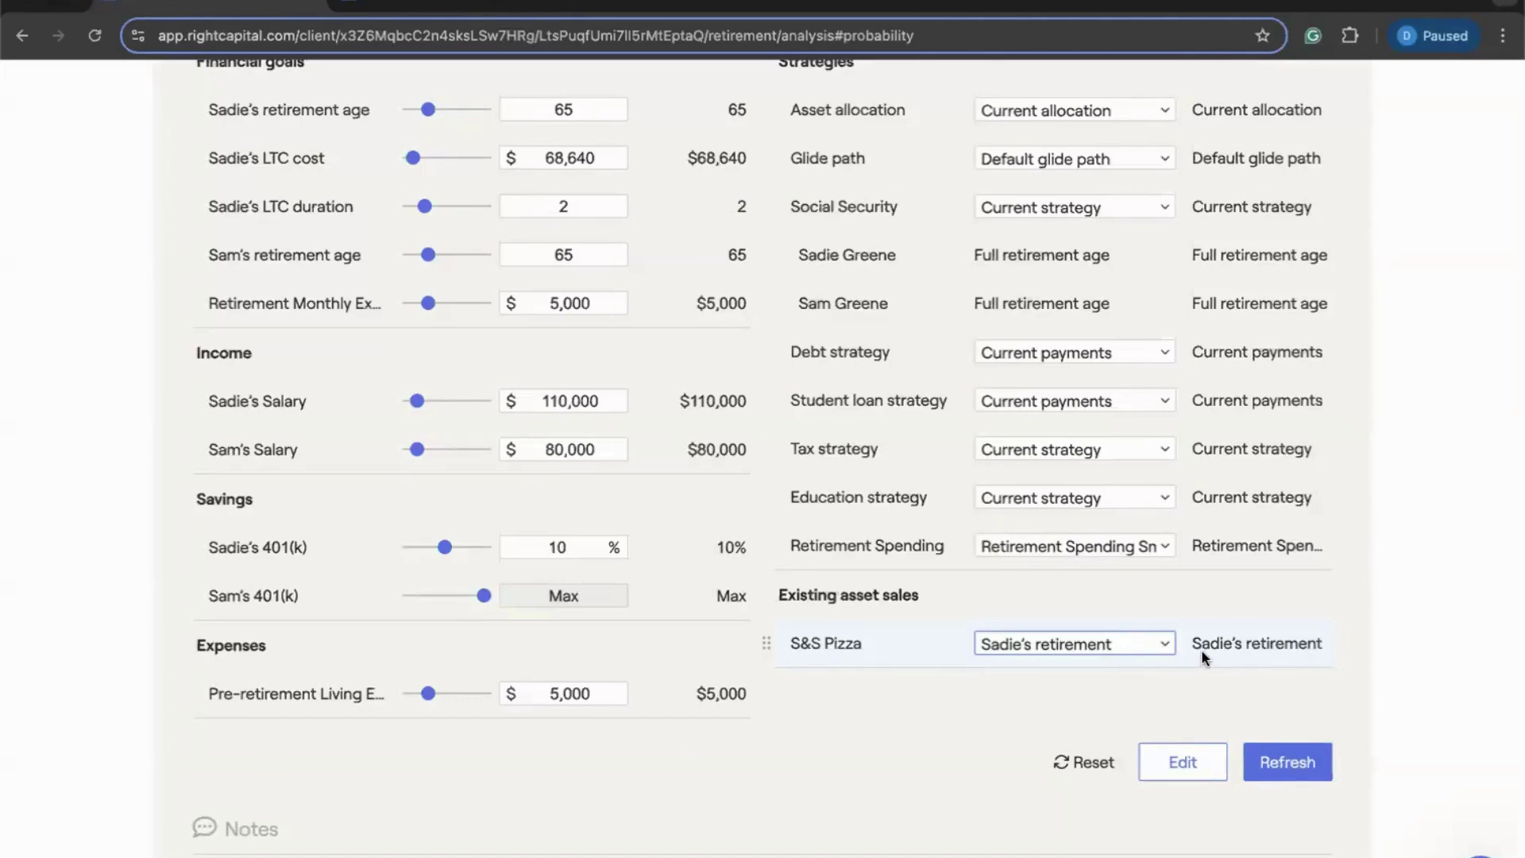
{"action": "left_click", "coordinate": [1142, 645]}
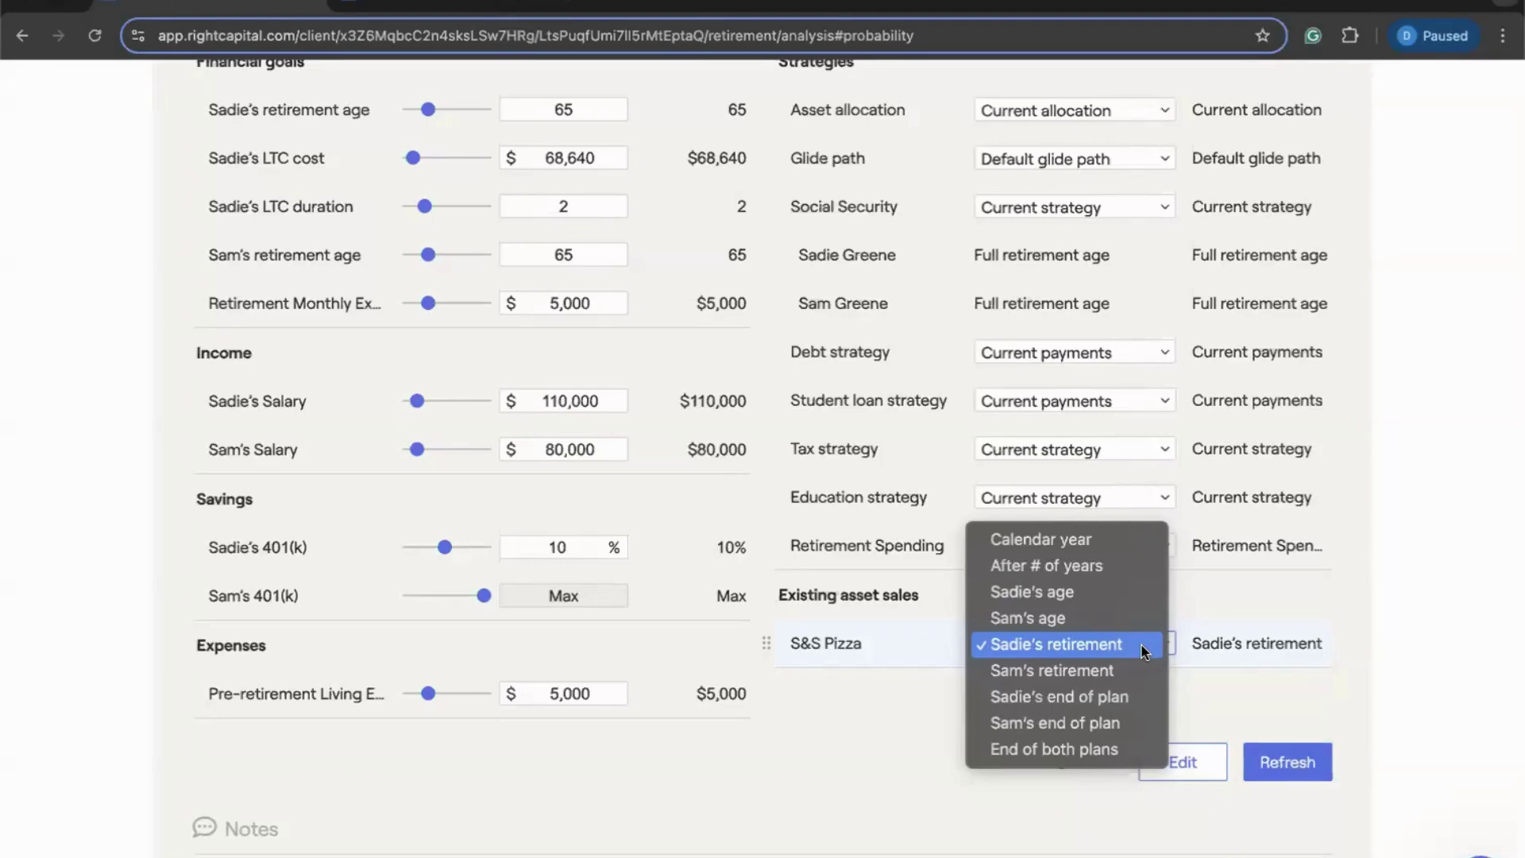
{"action": "left_click", "coordinate": [1136, 697]}
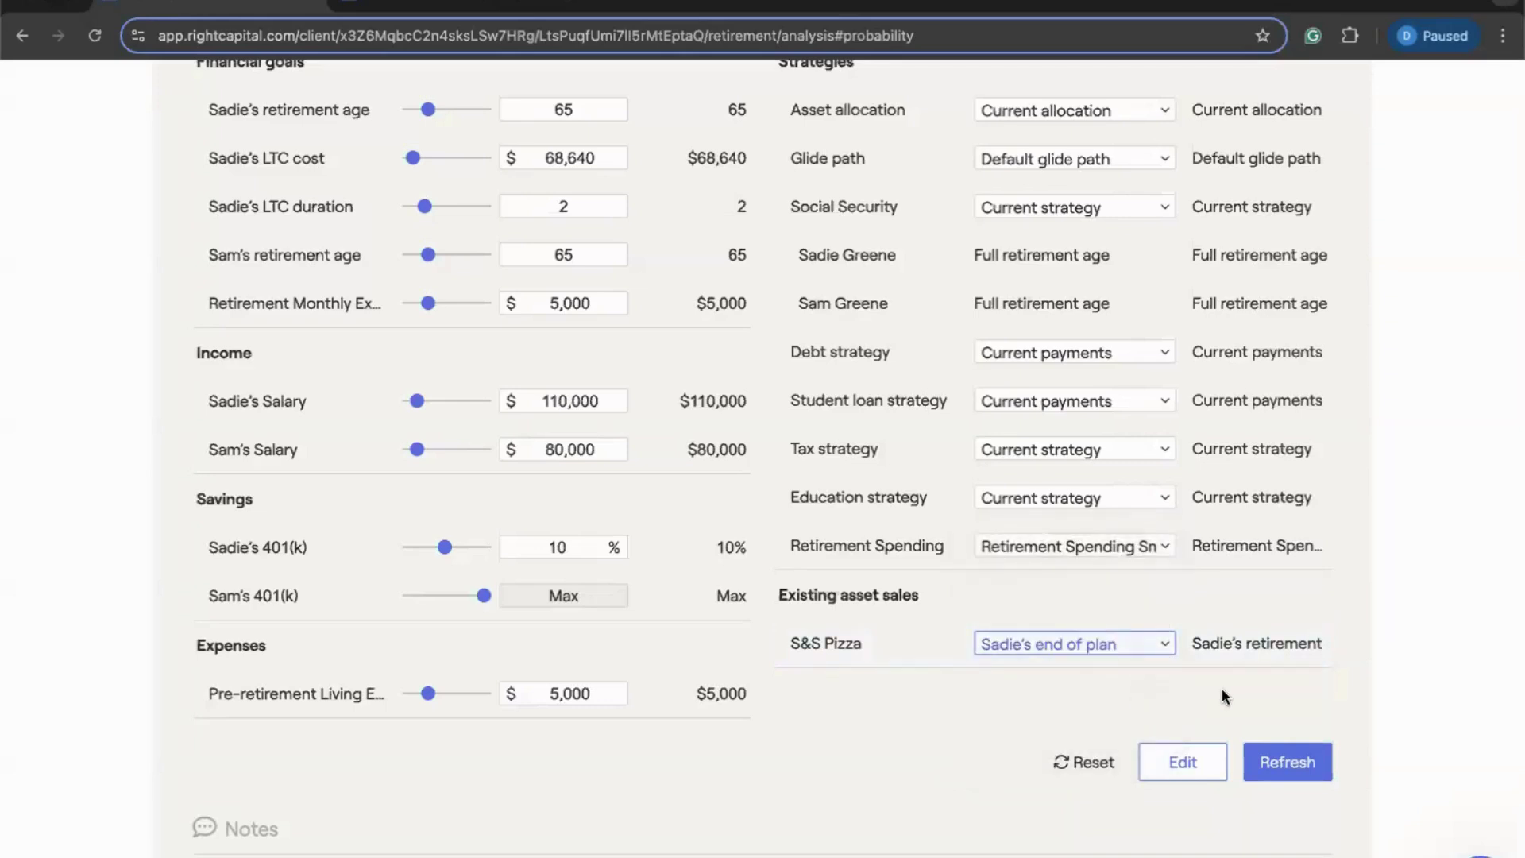
{"action": "left_click", "coordinate": [1291, 764]}
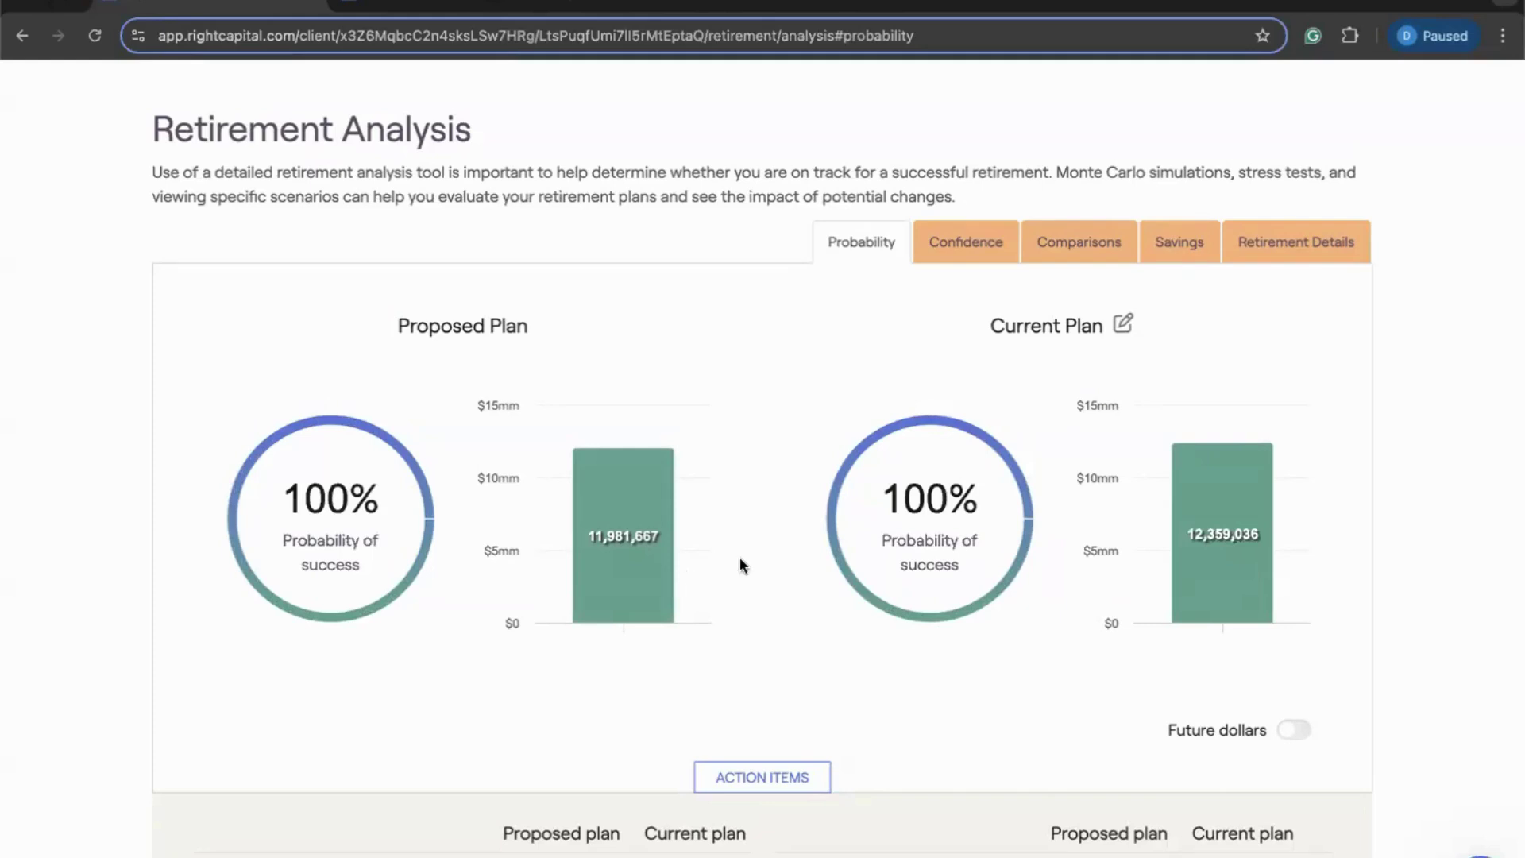
Step: Compare the proposed and current plans' invested assets in the scenario analysis and check the other available comparison types
{"action": "left_click", "coordinate": [1061, 248]}
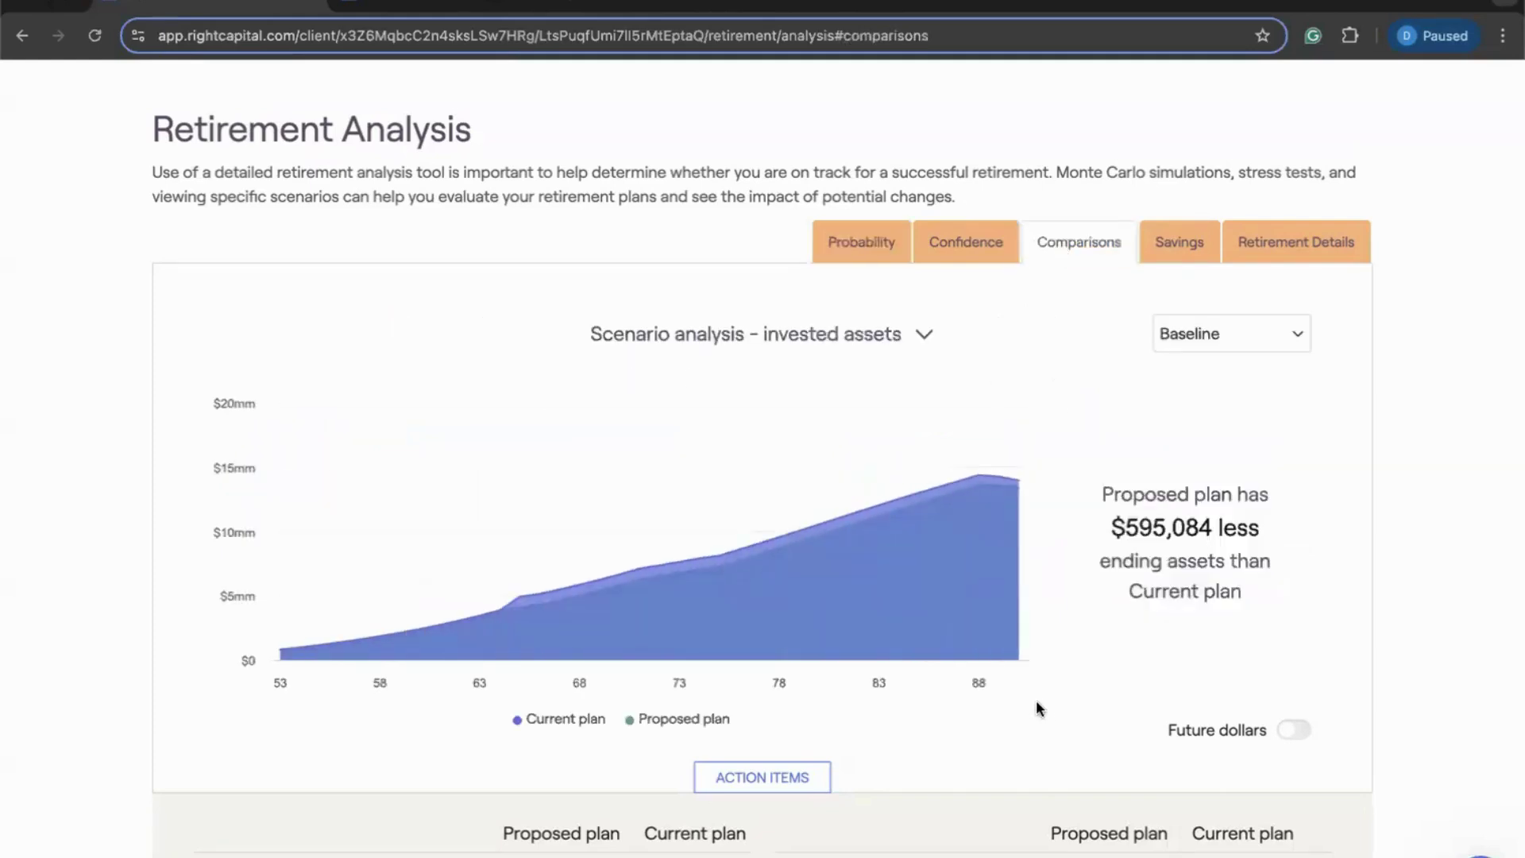
{"action": "left_click", "coordinate": [923, 334]}
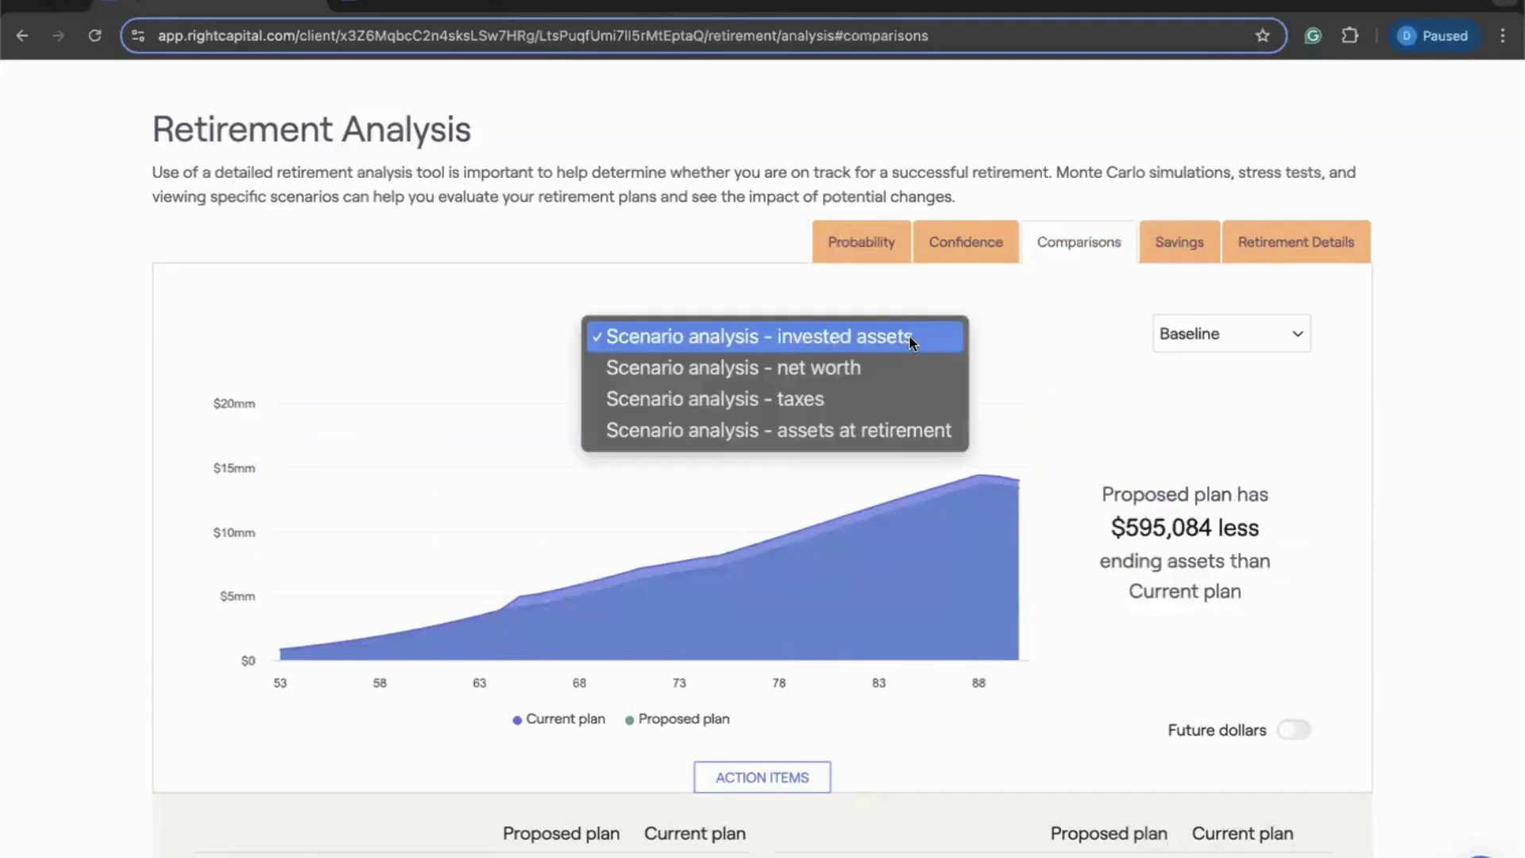
{"action": "left_click", "coordinate": [1046, 332]}
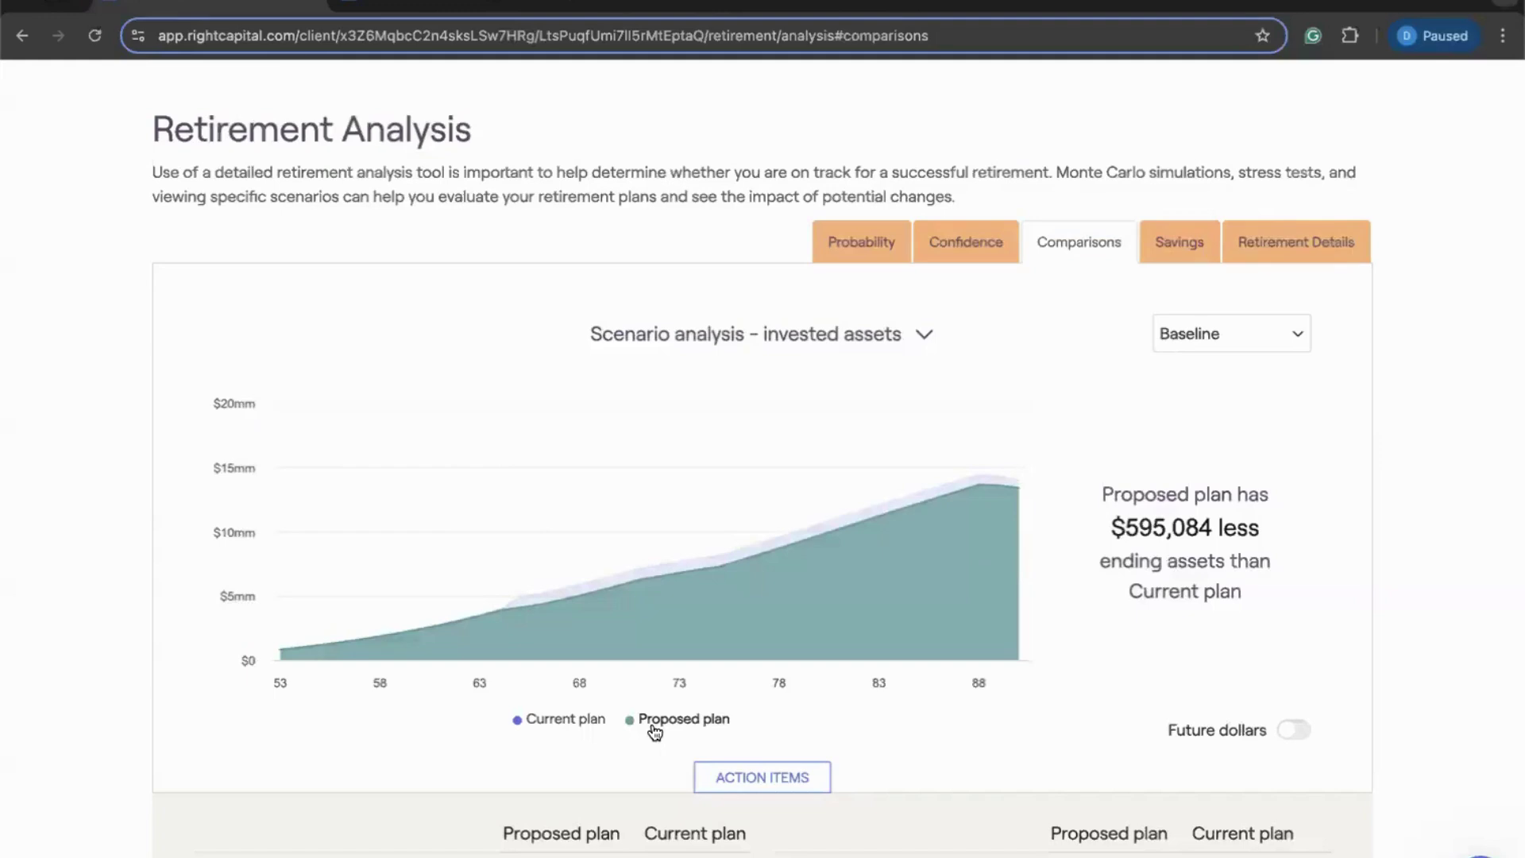
Step: Set the proposed plan's S&S Pizza sale back to the first client's retirement, recalculate, and return to the probability results
{"action": "scroll", "coordinate": [974, 746], "scroll_direction": "down", "scroll_amount": 3}
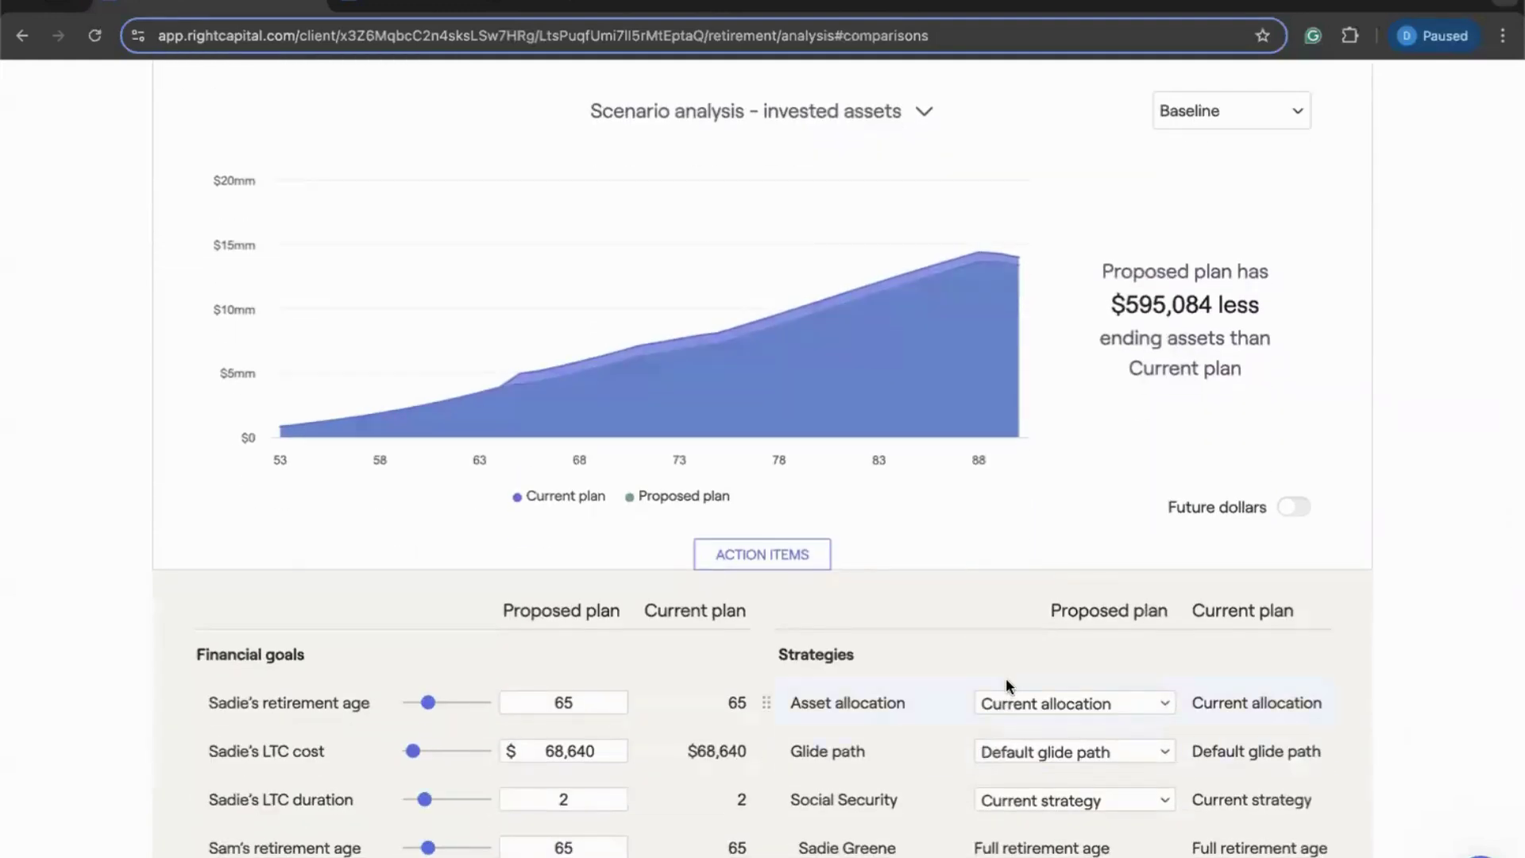
{"action": "scroll", "coordinate": [1006, 679], "scroll_direction": "down", "scroll_amount": 7}
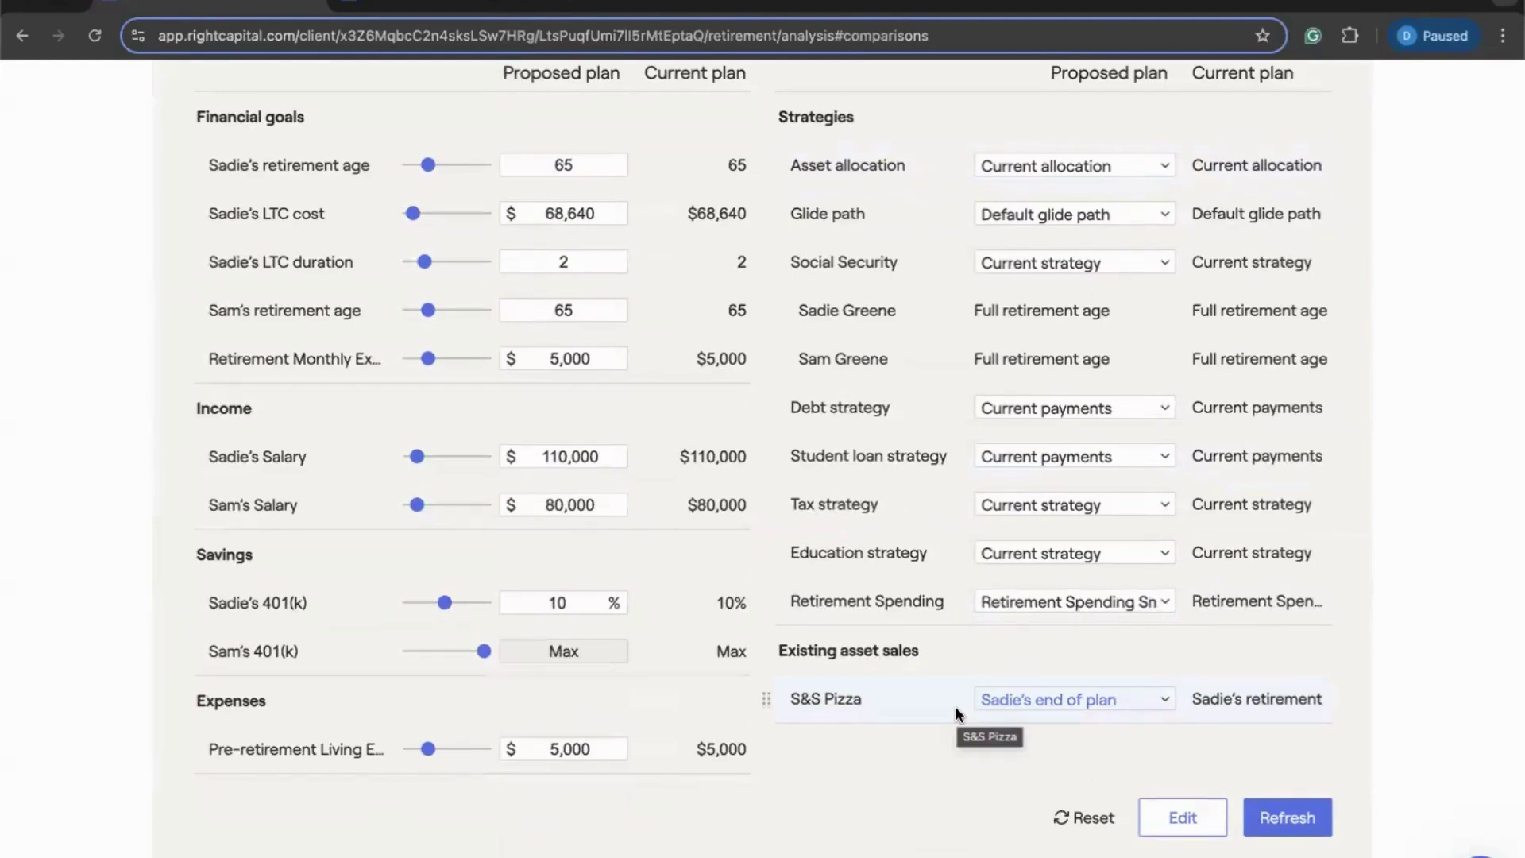
{"action": "left_click", "coordinate": [1012, 699]}
{"action": "left_click", "coordinate": [1068, 649]}
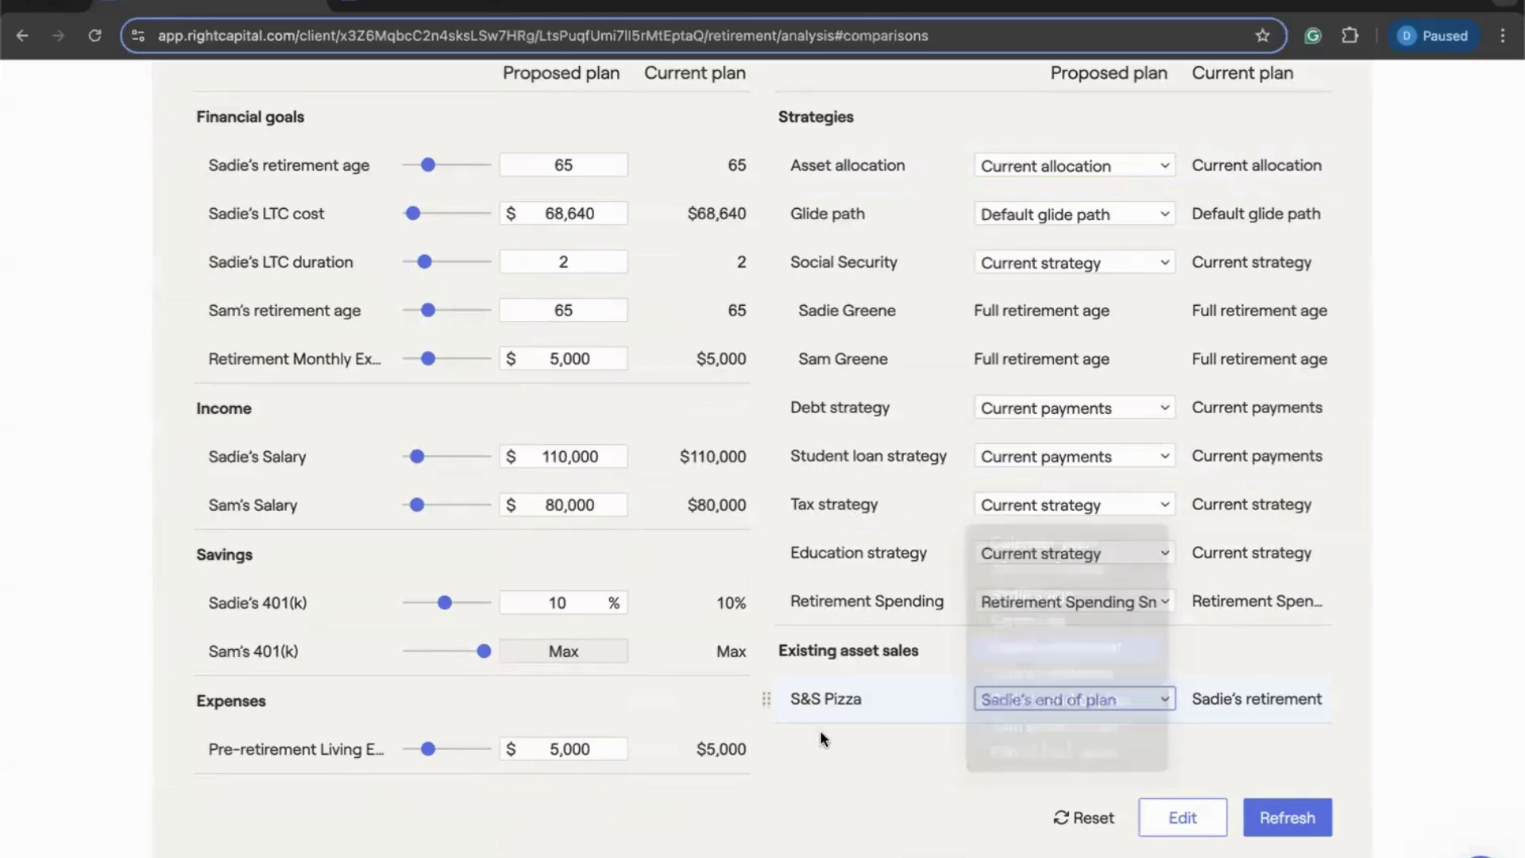
{"action": "left_click", "coordinate": [1266, 805]}
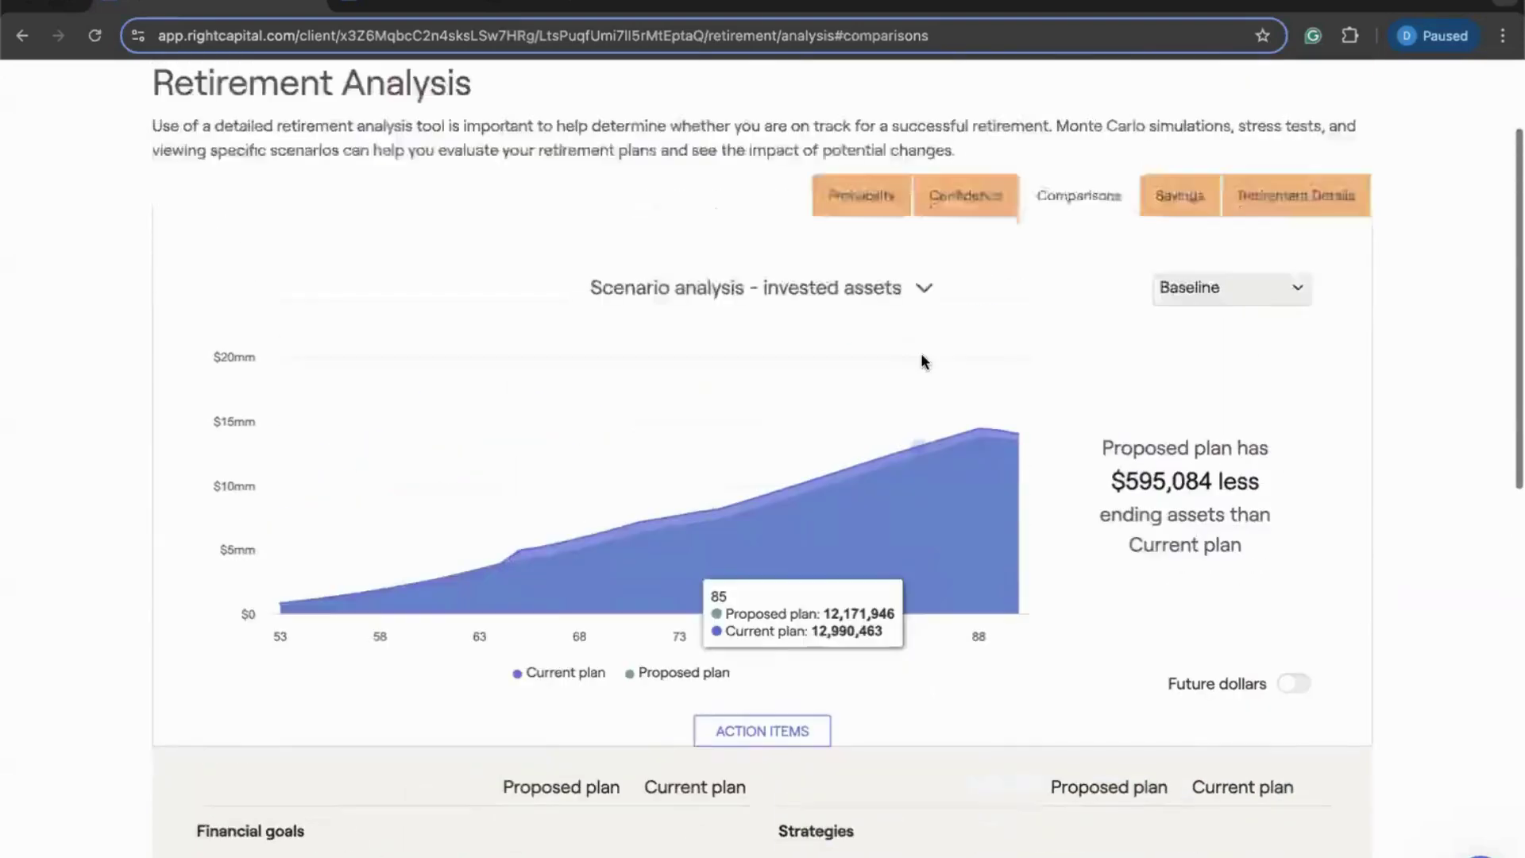
{"action": "left_click", "coordinate": [872, 241]}
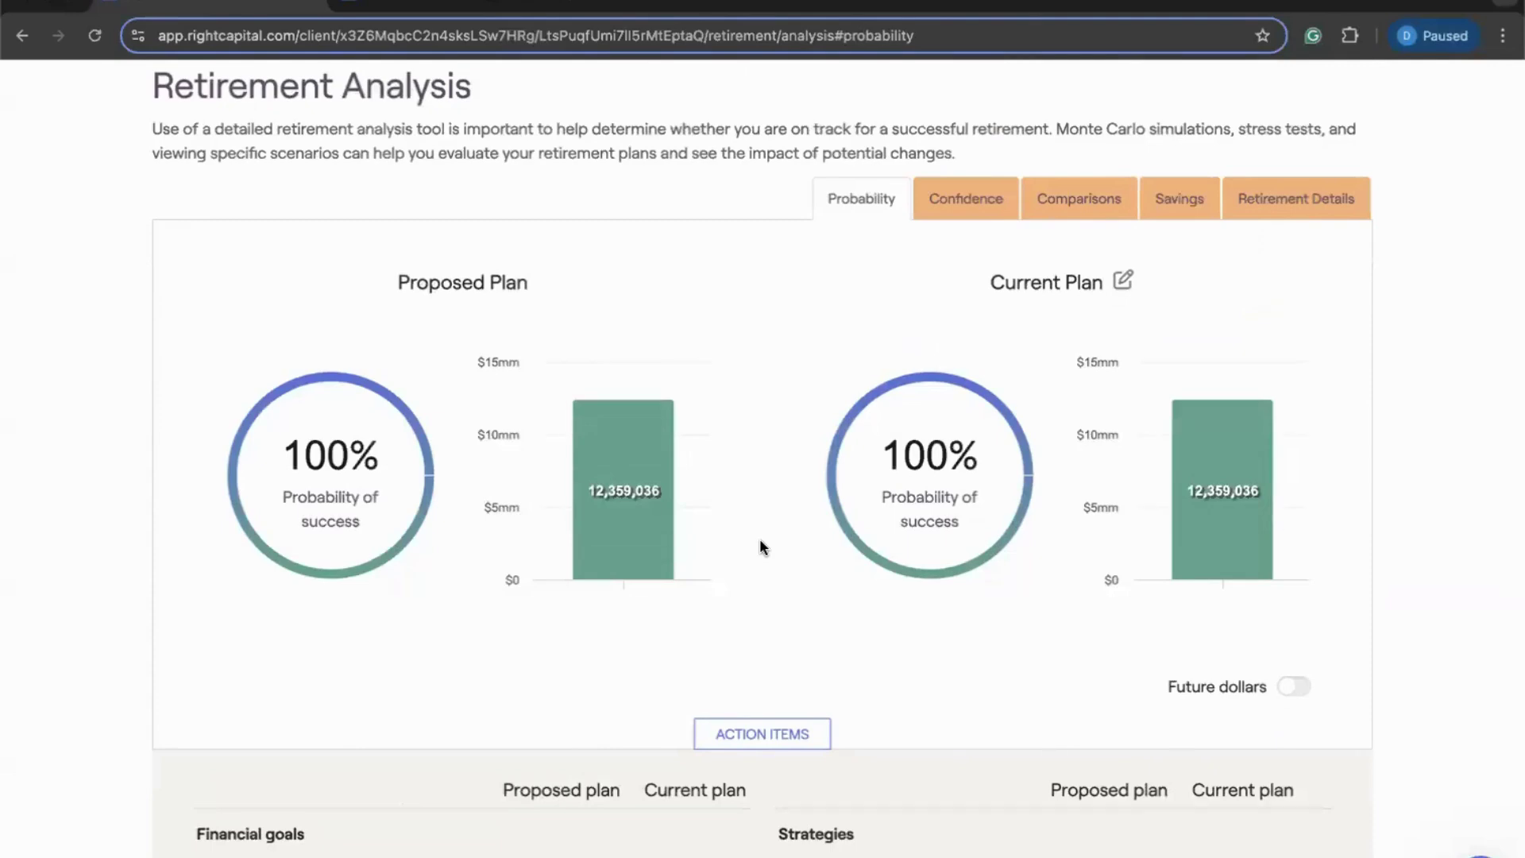
Step: Add a new plan named "100% Down Payment" to the retirement analysis
{"action": "scroll", "coordinate": [760, 546], "scroll_direction": "down", "scroll_amount": 1}
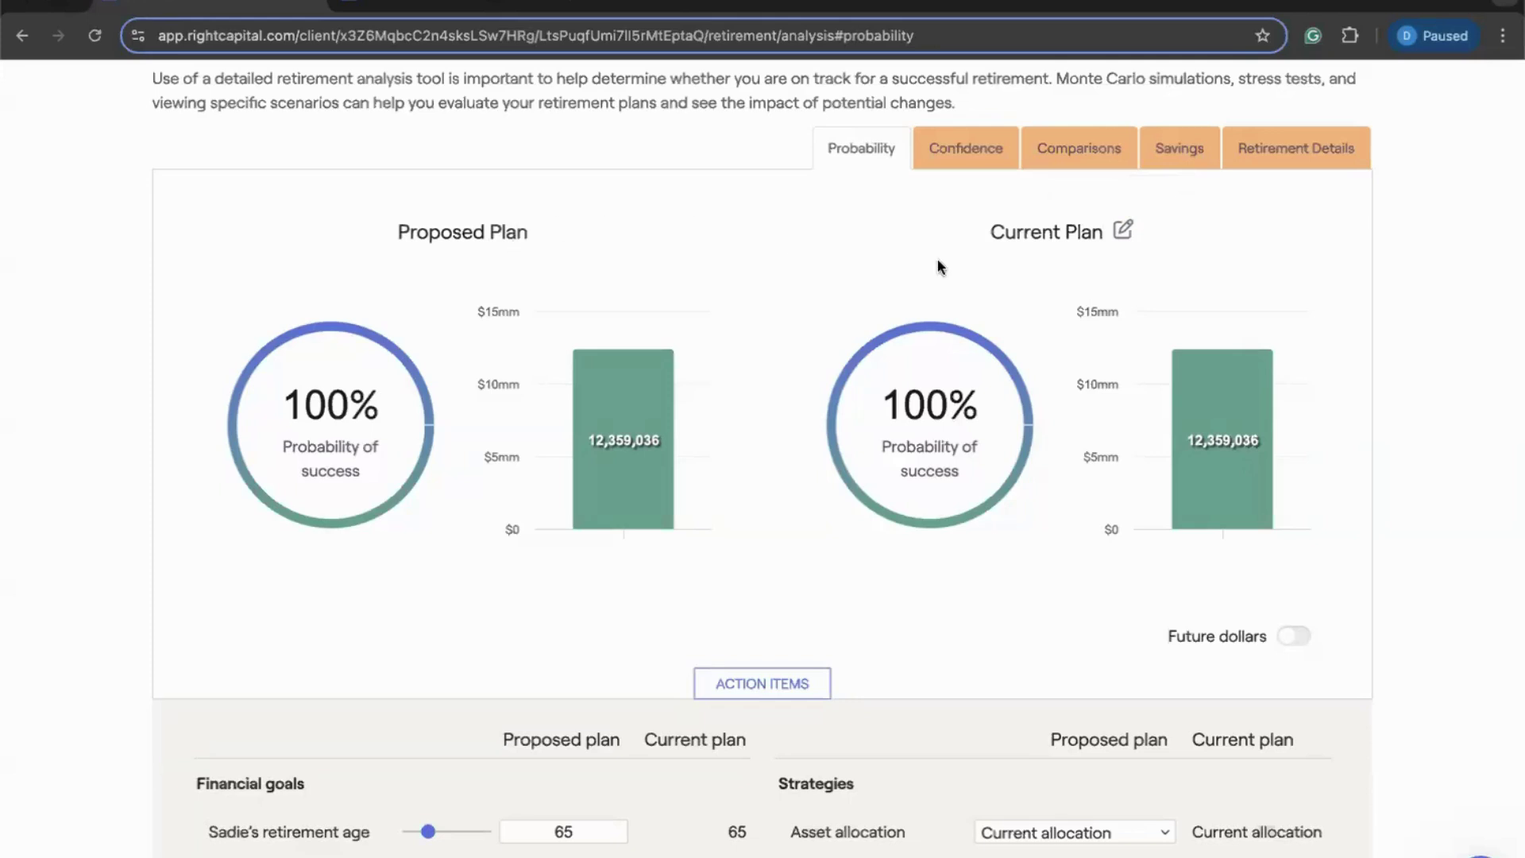
{"action": "left_click", "coordinate": [1124, 231]}
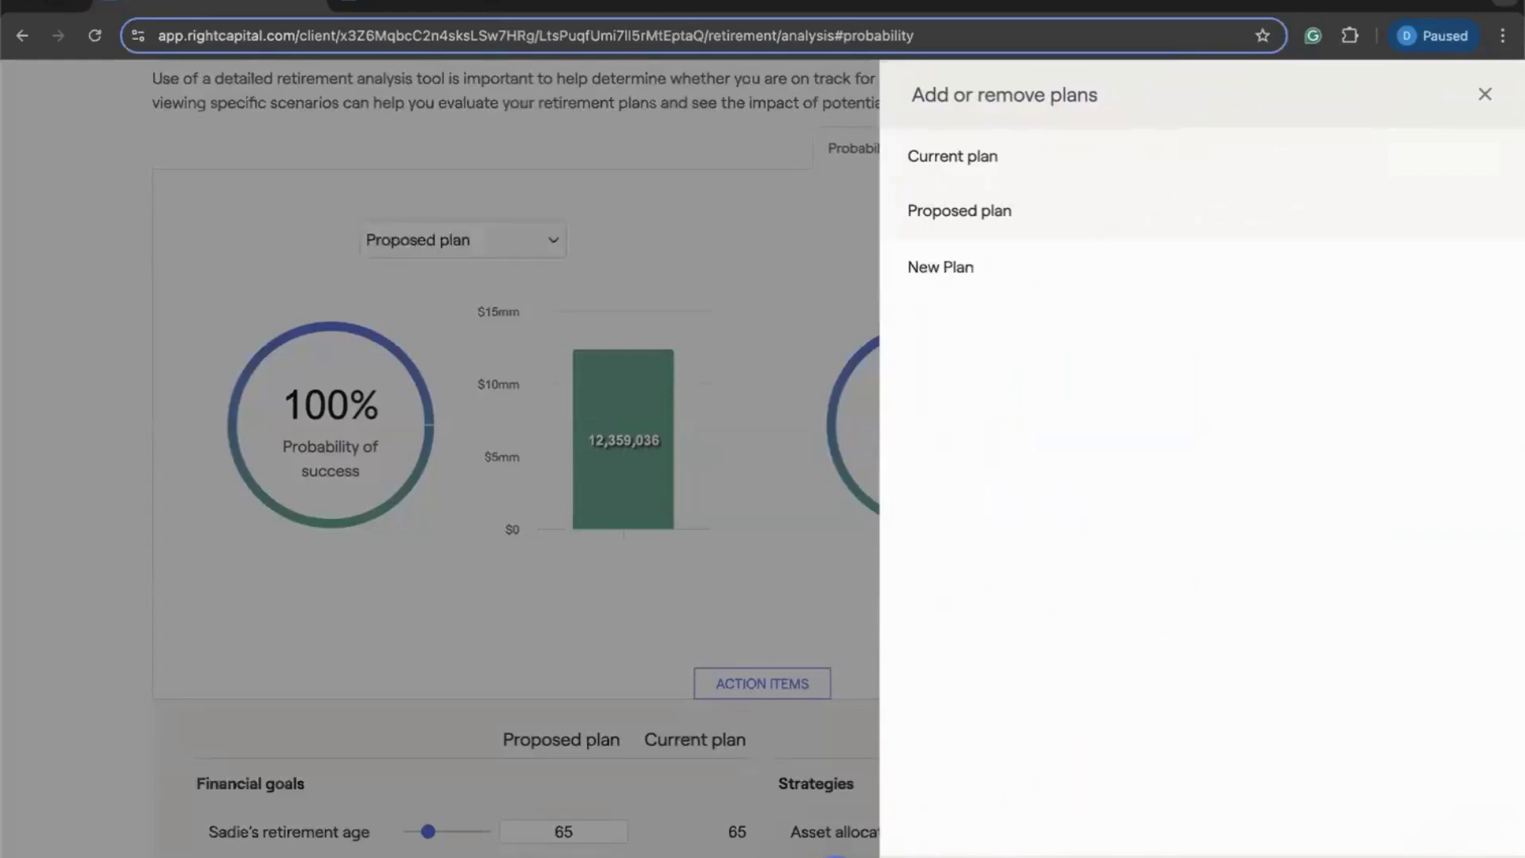
{"action": "left_click", "coordinate": [991, 270]}
{"action": "left_click_drag", "start_coordinate": [990, 270], "coordinate": [878, 274]}
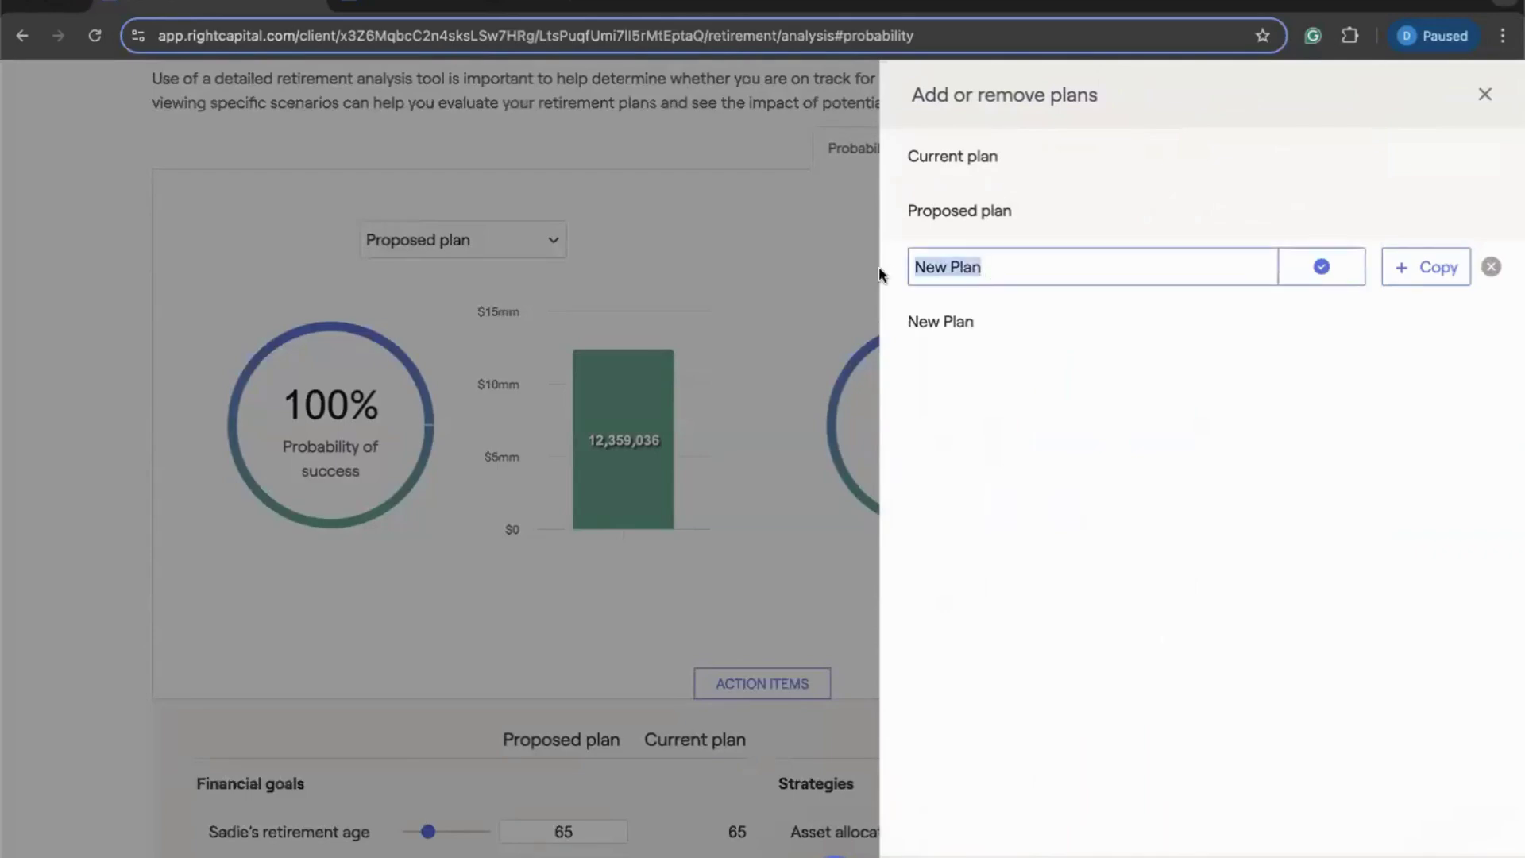
{"action": "type", "text": "Bu"}
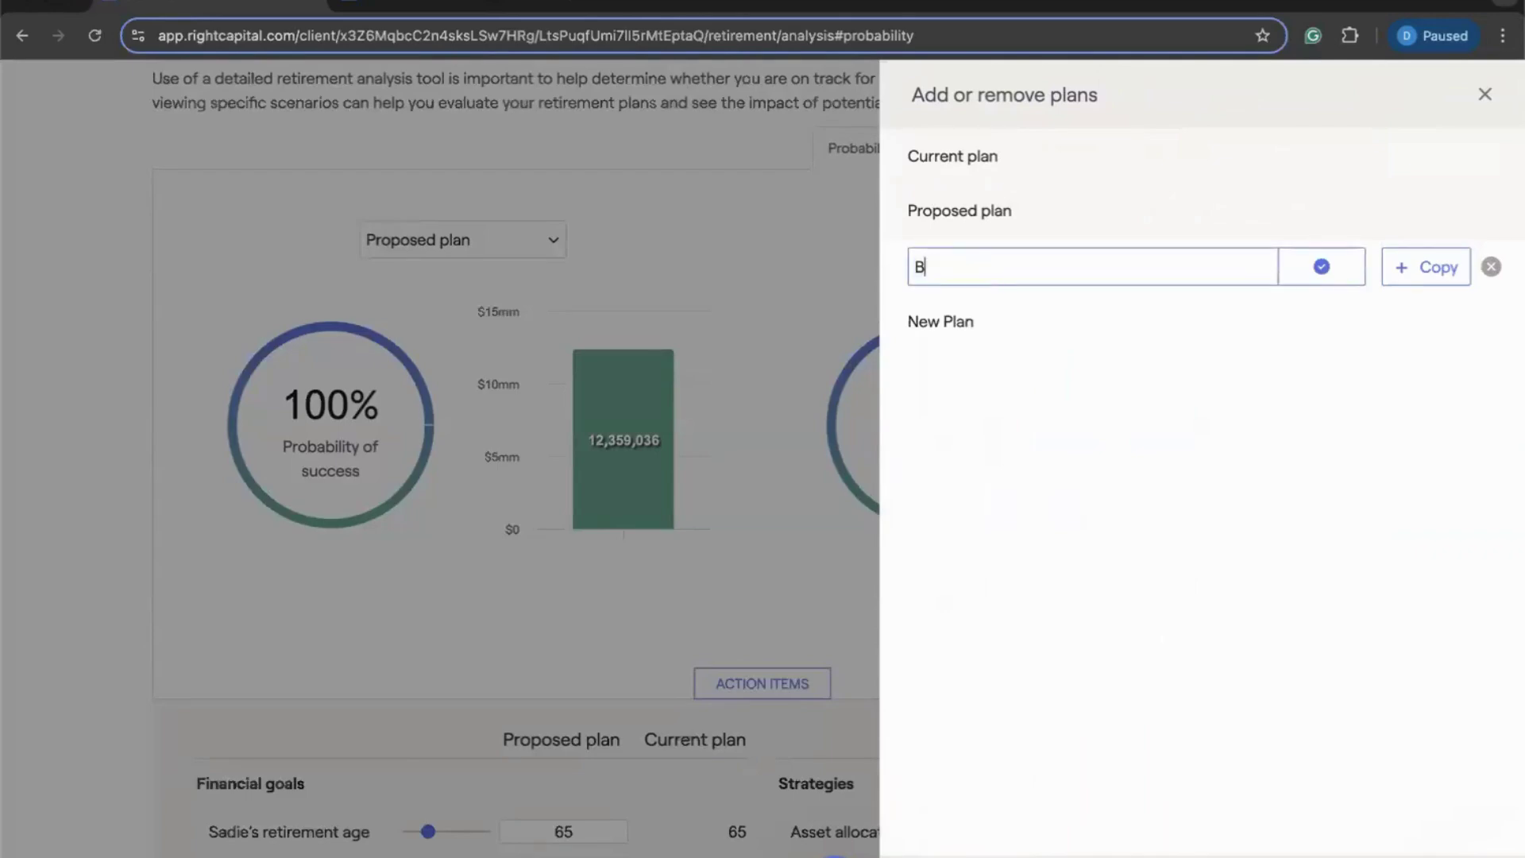
{"action": "key", "text": "BackSpace"}
{"action": "key", "text": "BackSpace"}
{"action": "type", "text": "100% Down Payment"}
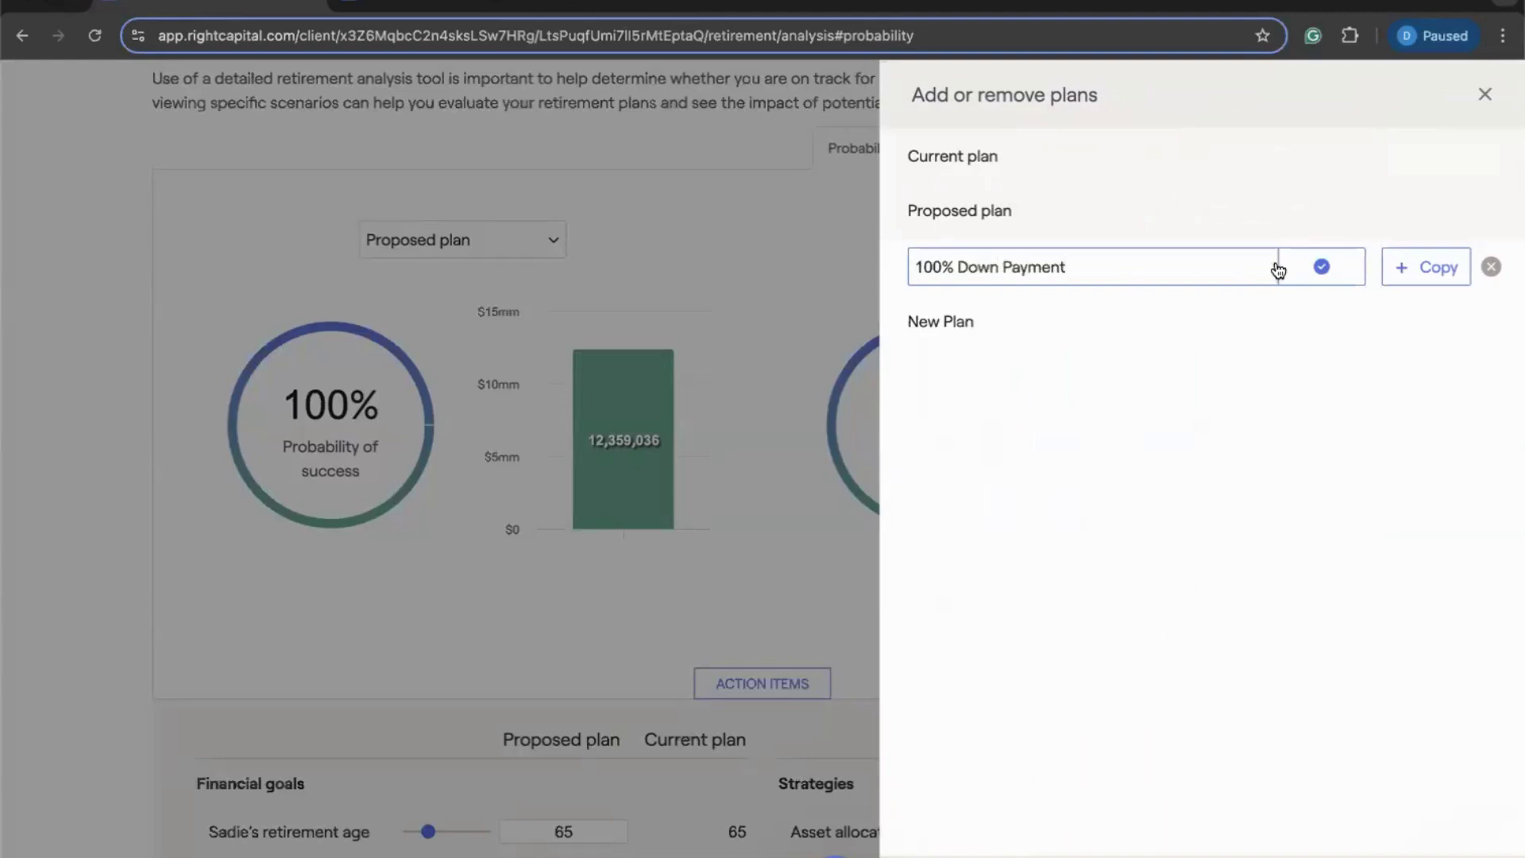
{"action": "key", "text": "Return"}
Step: Add another plan named "20% Down Payment" and close the plan management
{"action": "left_click", "coordinate": [1003, 323]}
{"action": "left_click_drag", "start_coordinate": [1022, 324], "coordinate": [901, 321]}
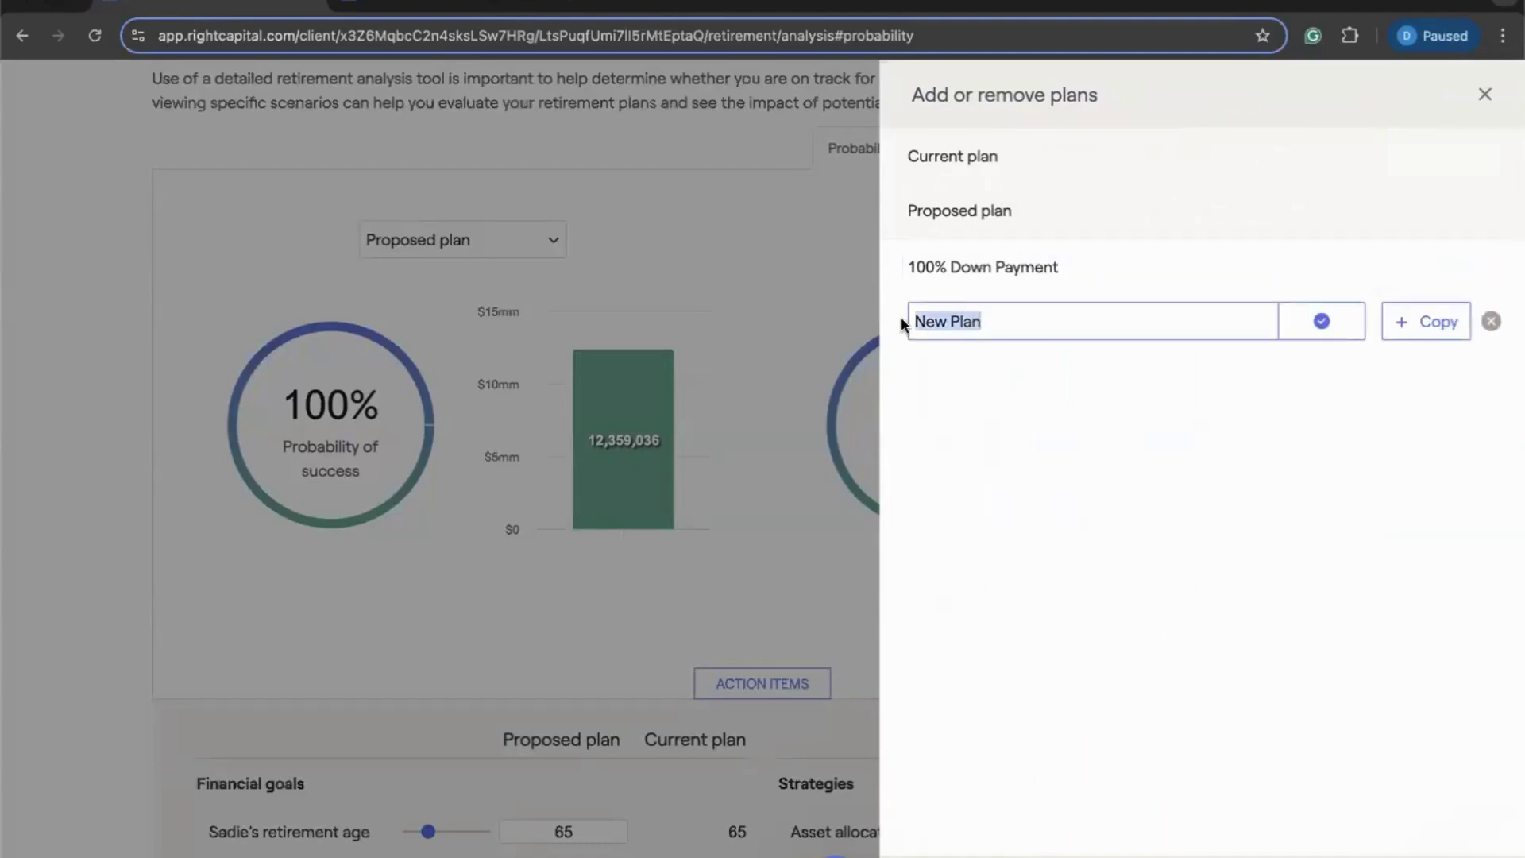
{"action": "type", "text": "20% down"}
{"action": "key", "text": "BackSpace"}
{"action": "key", "text": "BackSpace"}
{"action": "key", "text": "BackSpace"}
{"action": "key", "text": "BackSpace"}
{"action": "type", "text": "Down payment"}
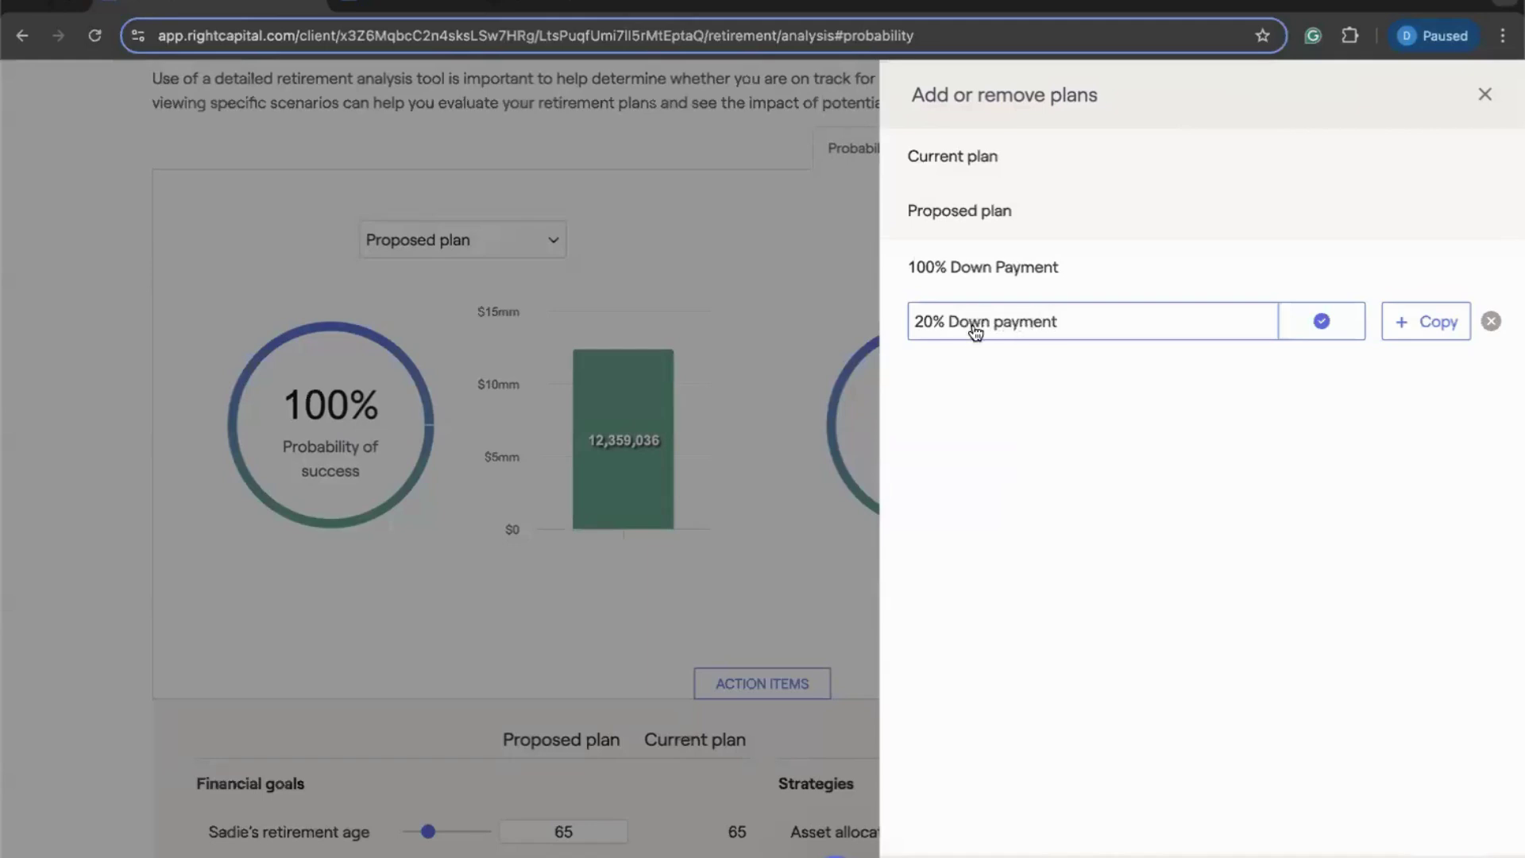
{"action": "double_click", "coordinate": [1009, 324]}
{"action": "type", "text": "Payment"}
{"action": "left_click", "coordinate": [1289, 335]}
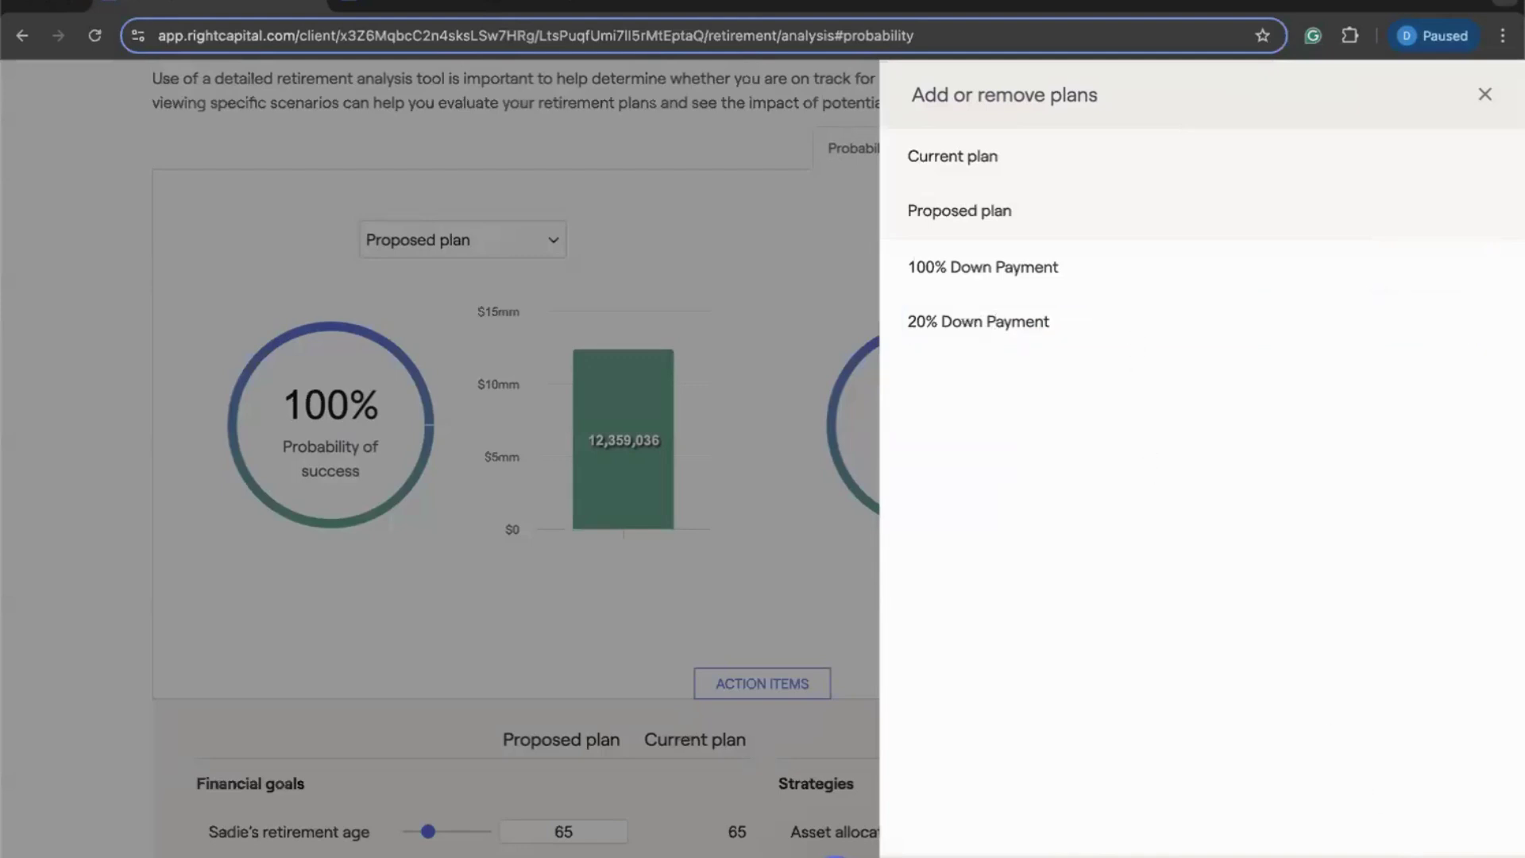
{"action": "left_click", "coordinate": [851, 600]}
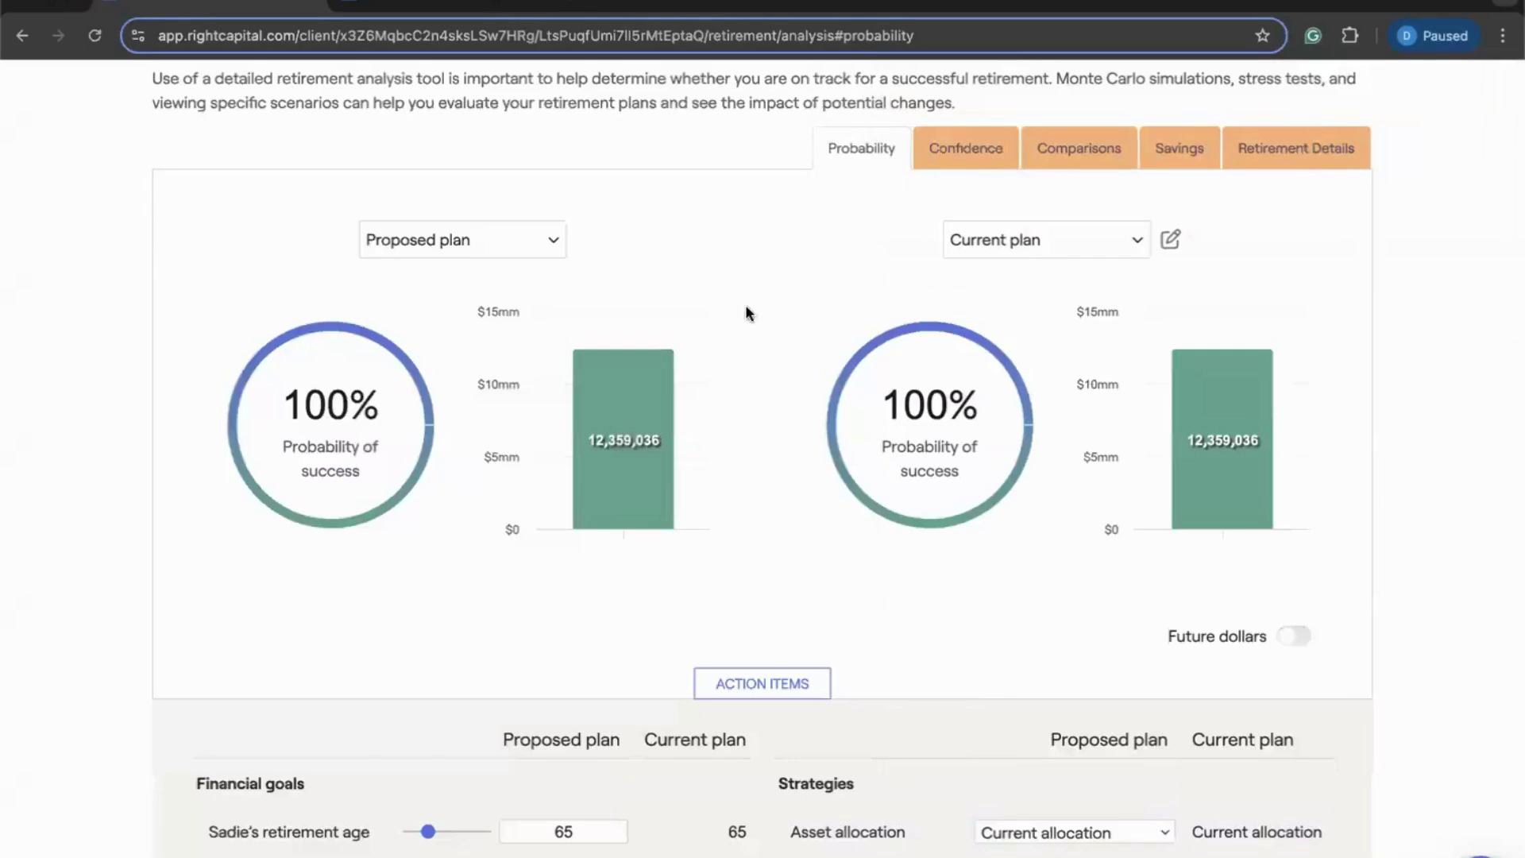
Step: Compare the 100% Down Payment plan with the 20% Down Payment plan in the probability results
{"action": "scroll", "coordinate": [588, 254], "scroll_direction": "up", "scroll_amount": 1}
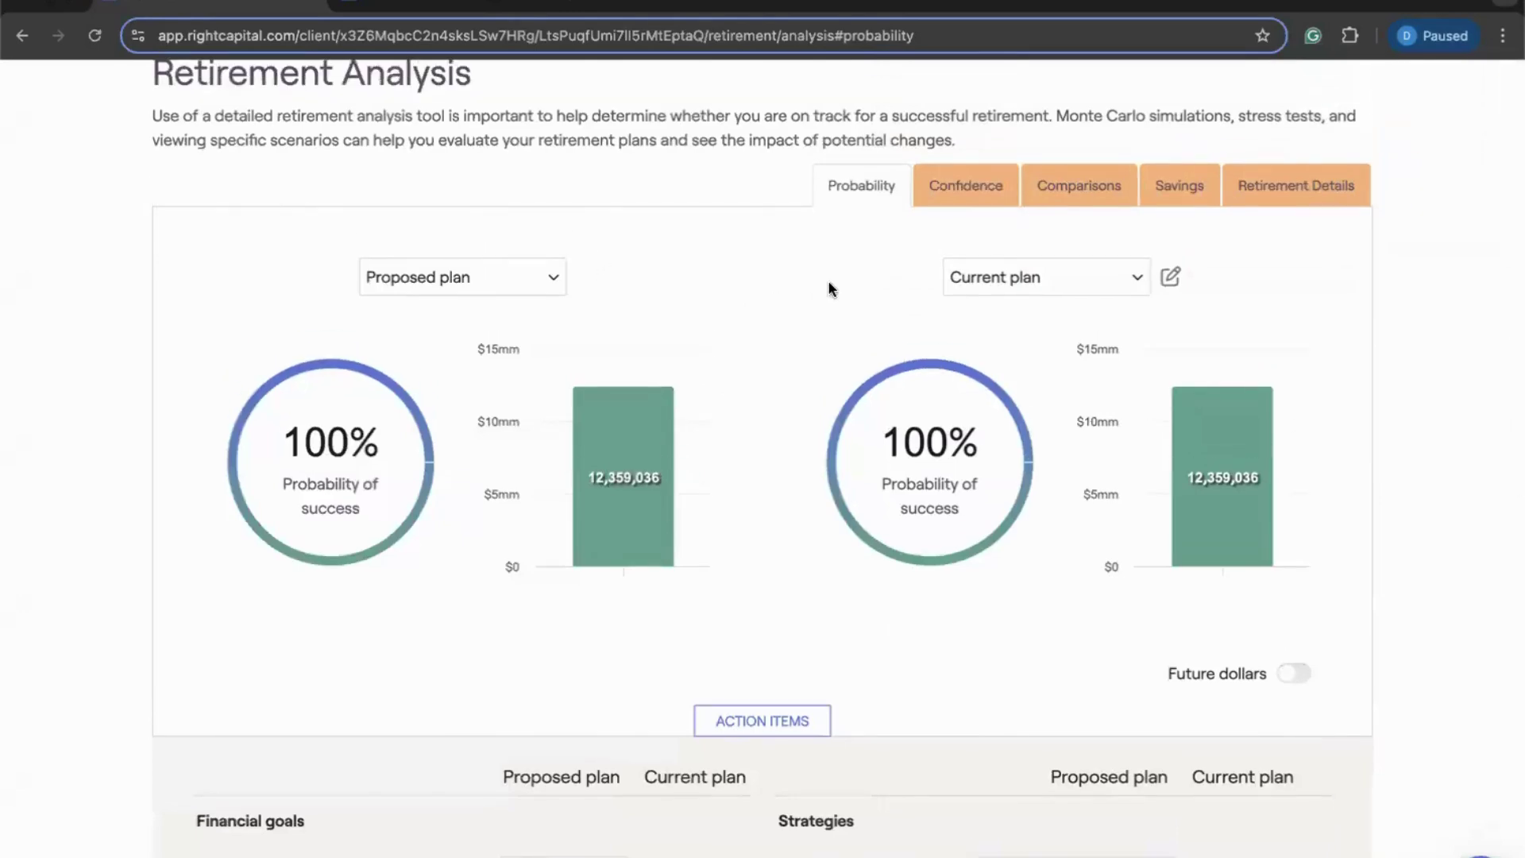
{"action": "left_click", "coordinate": [532, 278]}
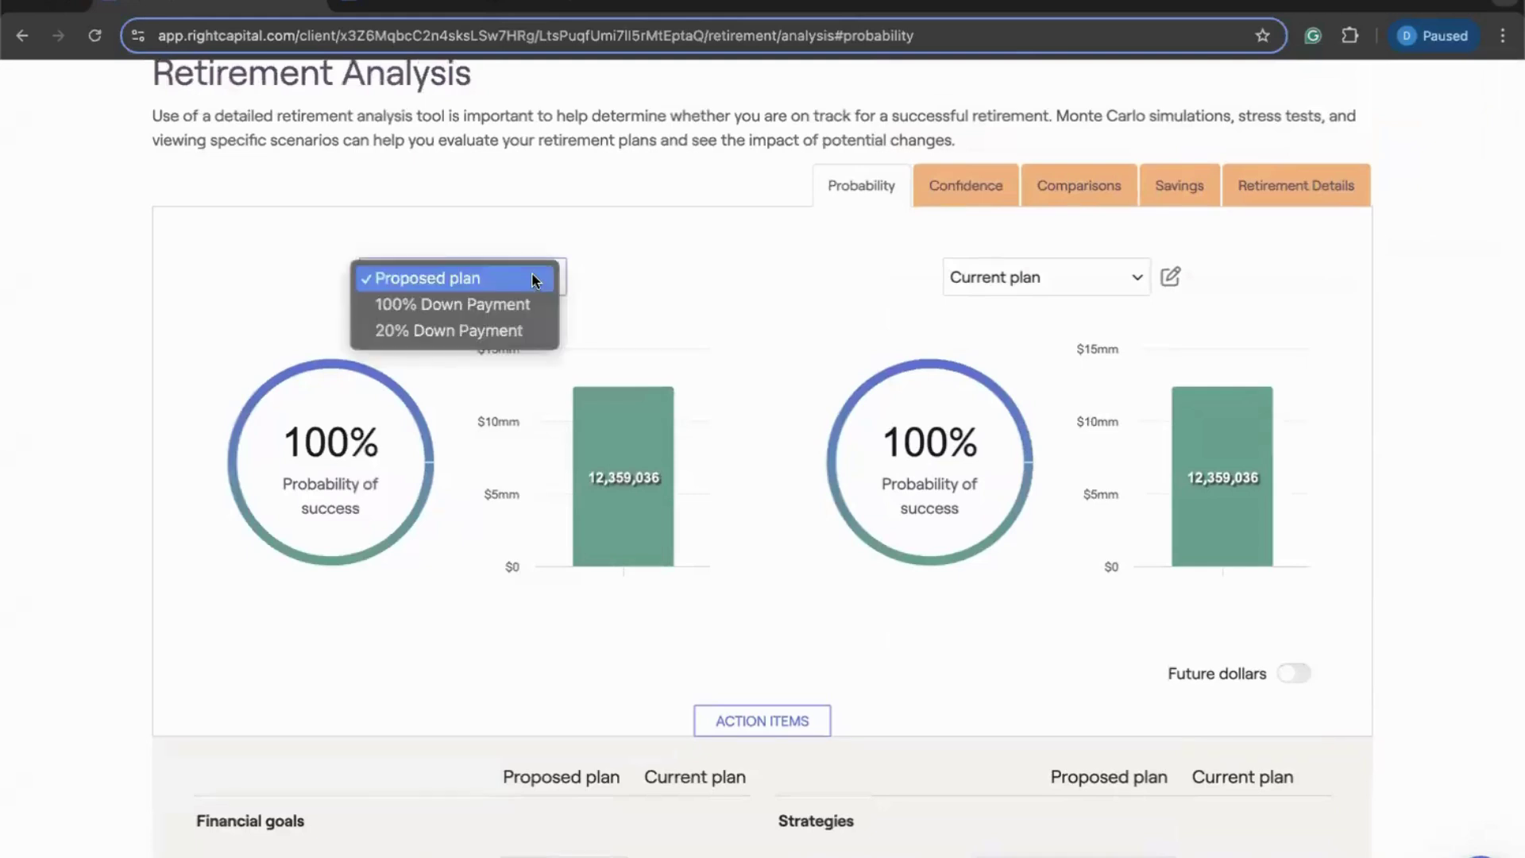
{"action": "left_click", "coordinate": [477, 305]}
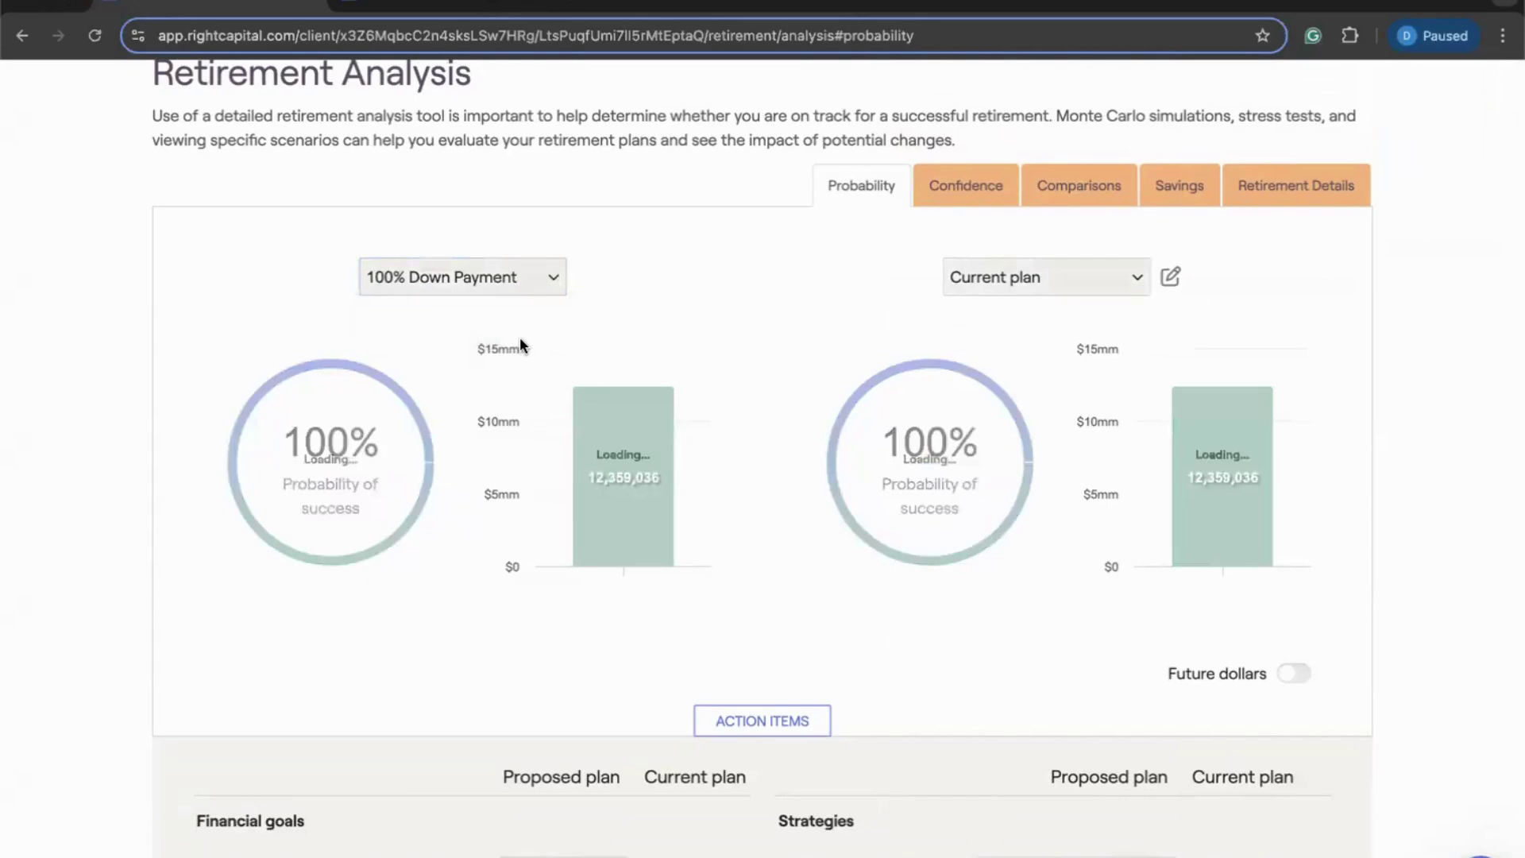
{"action": "left_click", "coordinate": [1006, 276]}
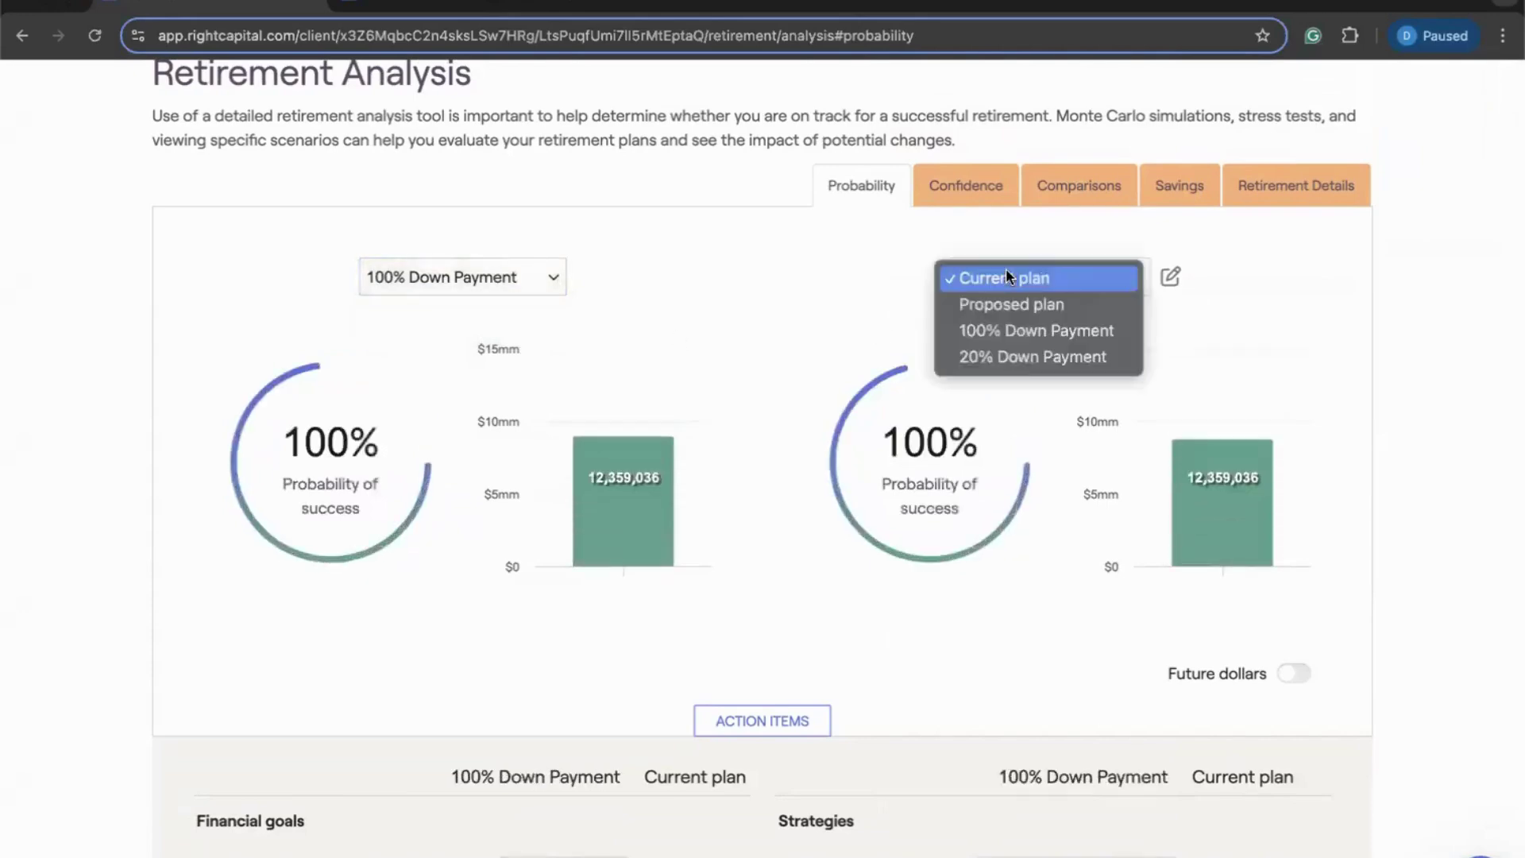
{"action": "left_click", "coordinate": [1021, 358]}
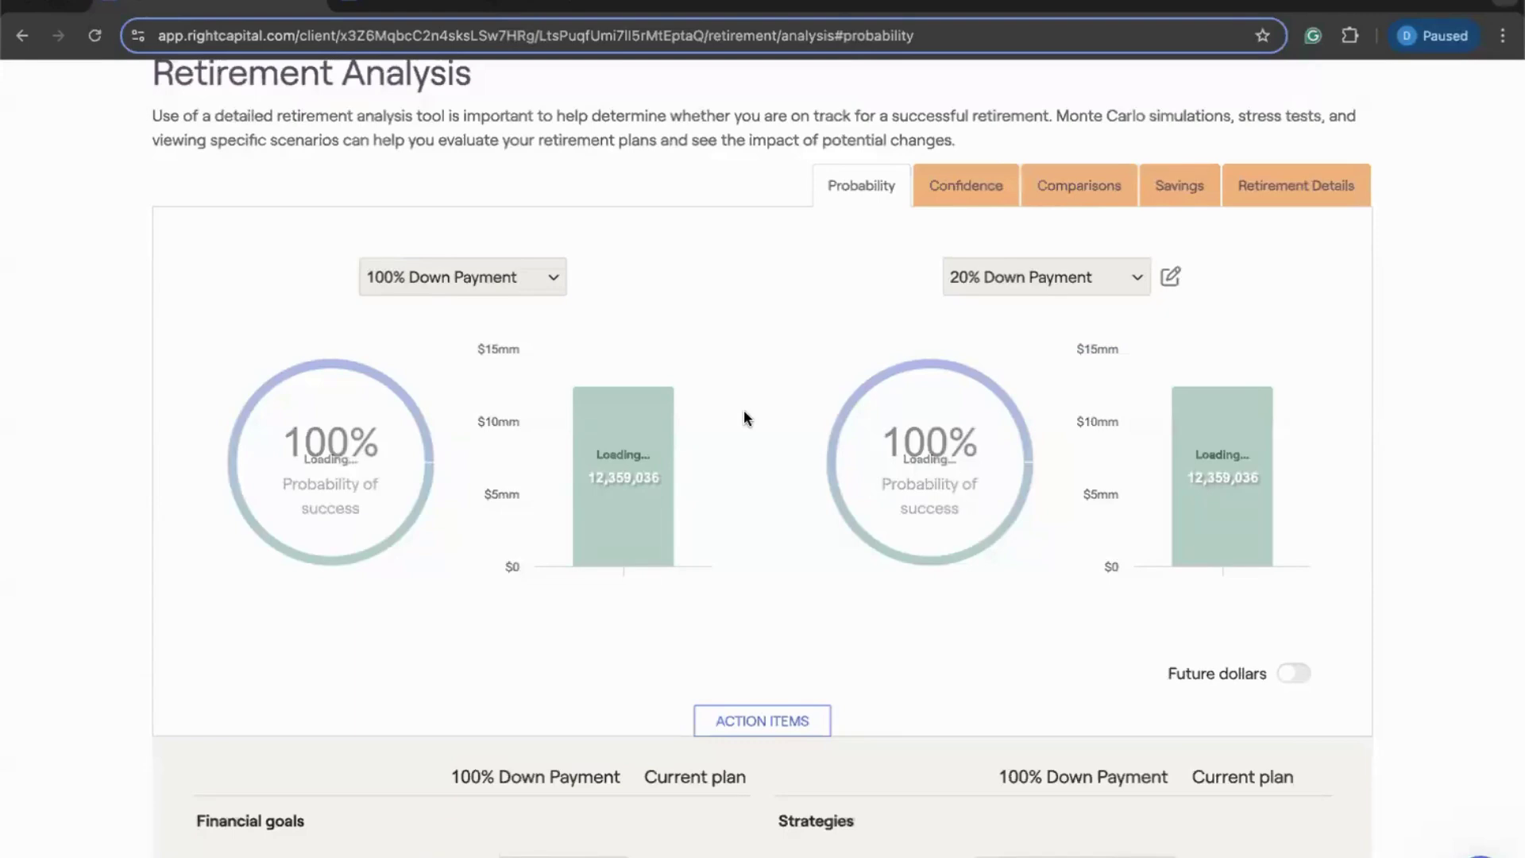
Step: Add a Business Purchase goal to the action items under asset purchases
{"action": "scroll", "coordinate": [744, 412], "scroll_direction": "down", "scroll_amount": 1}
{"action": "scroll", "coordinate": [744, 411], "scroll_direction": "down", "scroll_amount": 2}
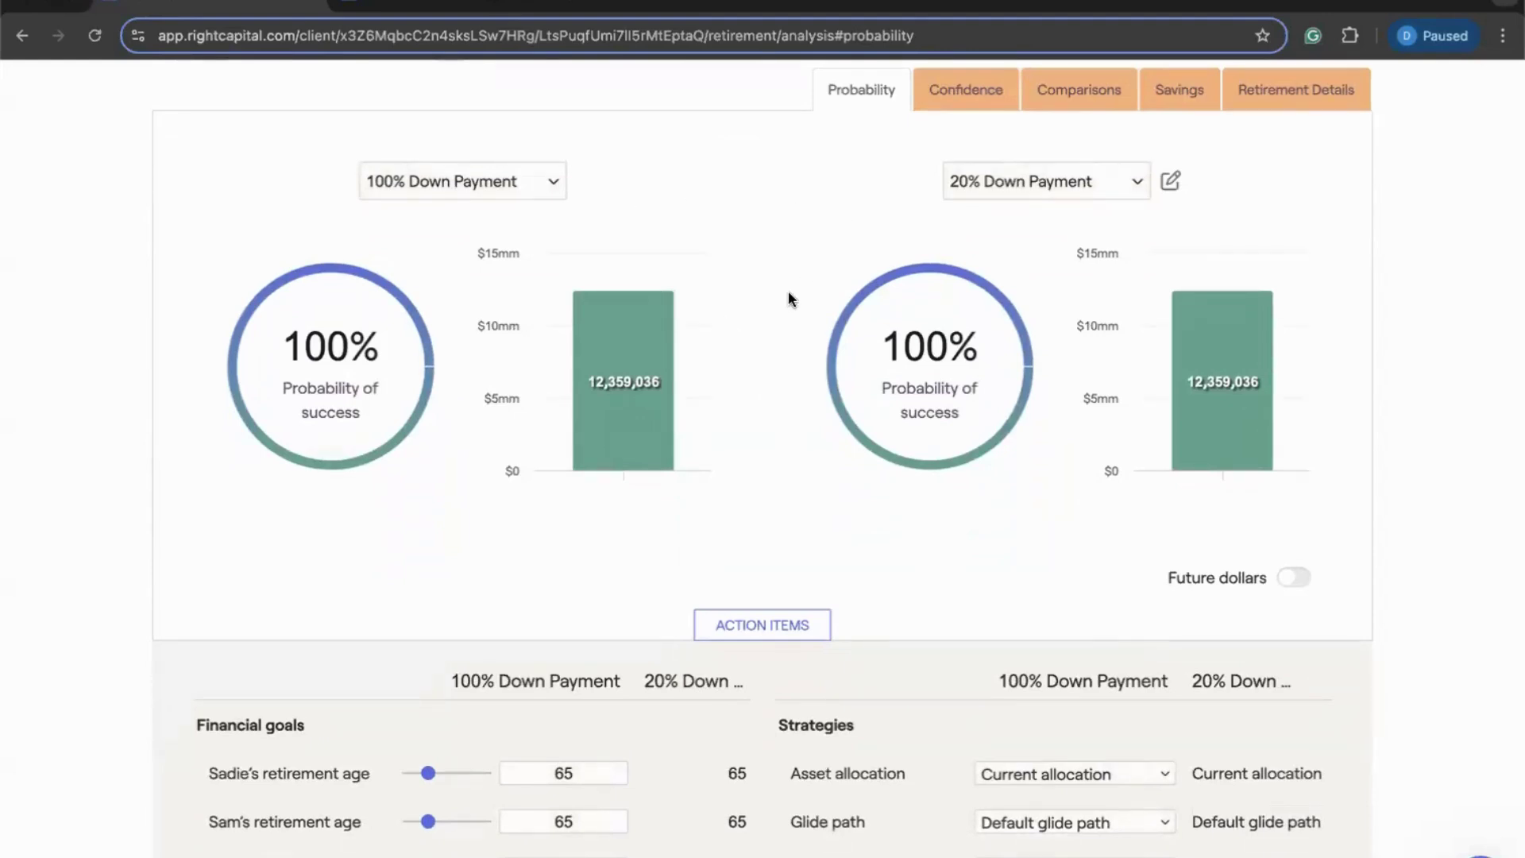
{"action": "scroll", "coordinate": [789, 299], "scroll_direction": "down", "scroll_amount": 4}
{"action": "scroll", "coordinate": [789, 295], "scroll_direction": "down", "scroll_amount": 4}
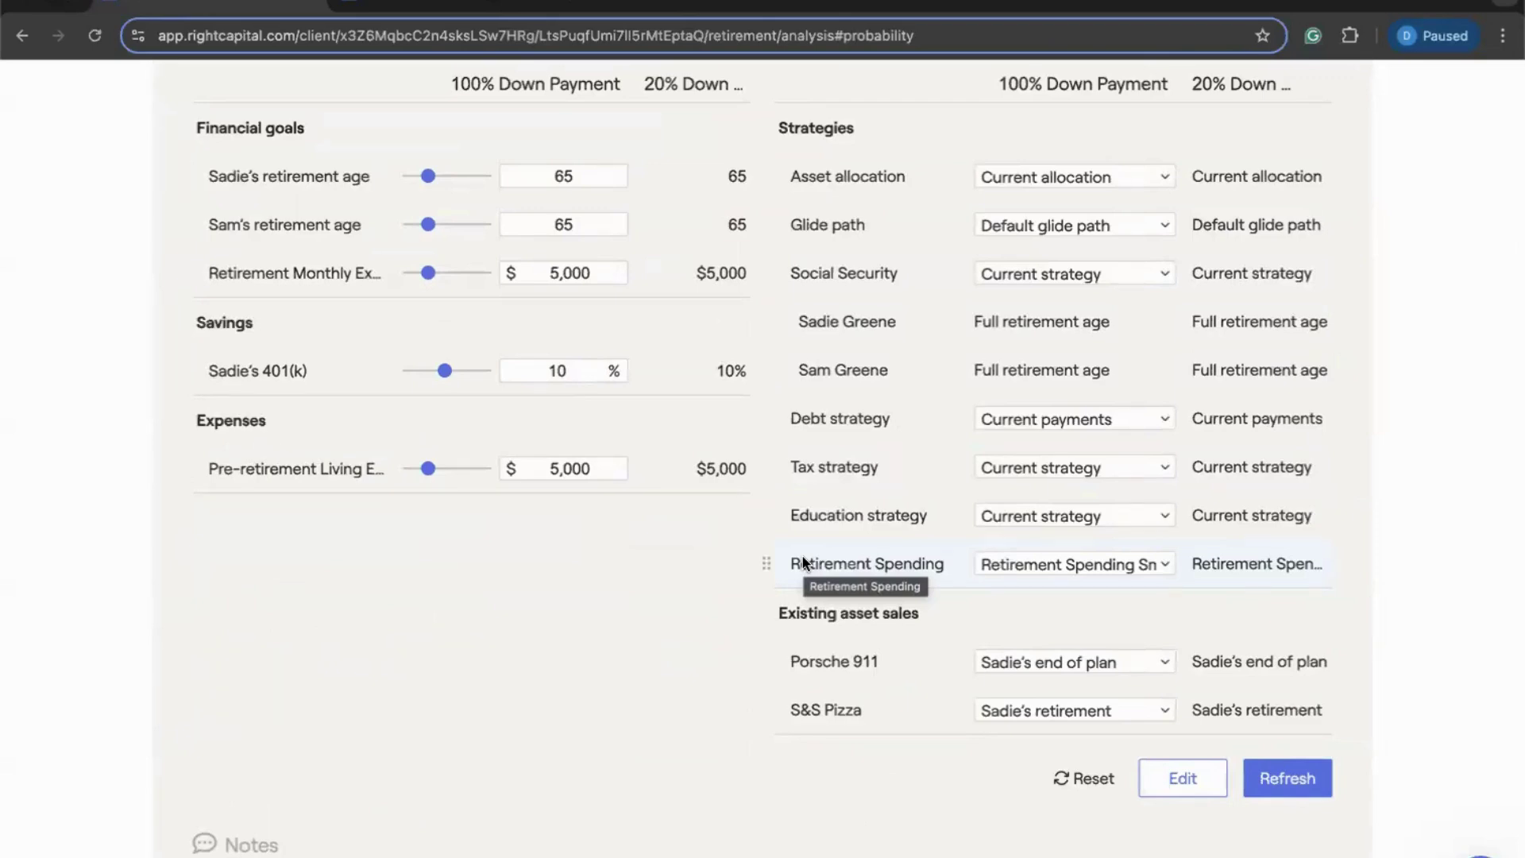
{"action": "left_click", "coordinate": [1181, 772]}
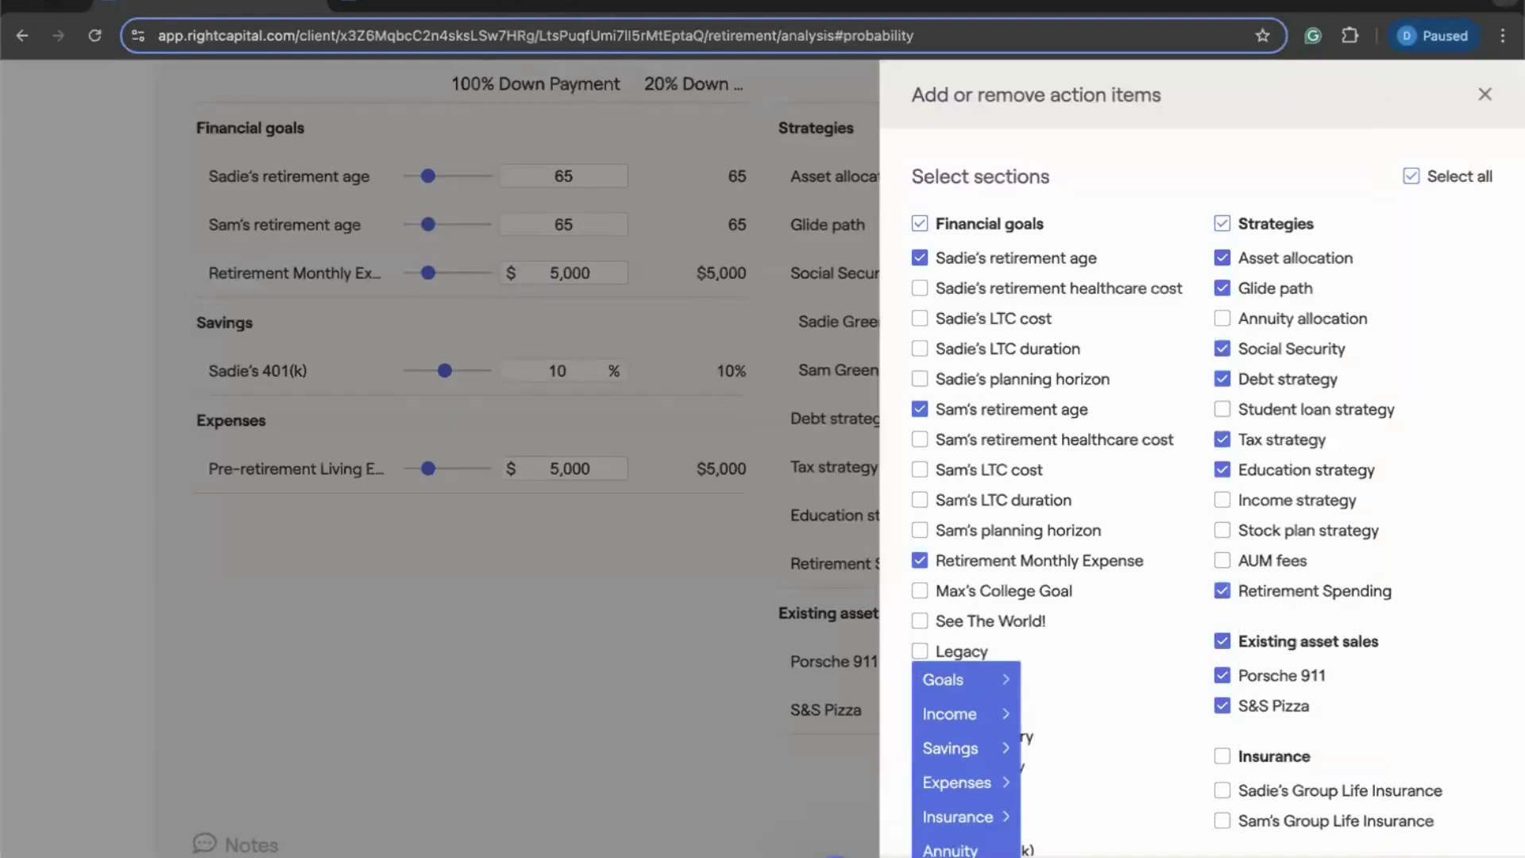
{"action": "mouse_move", "coordinate": [991, 679]}
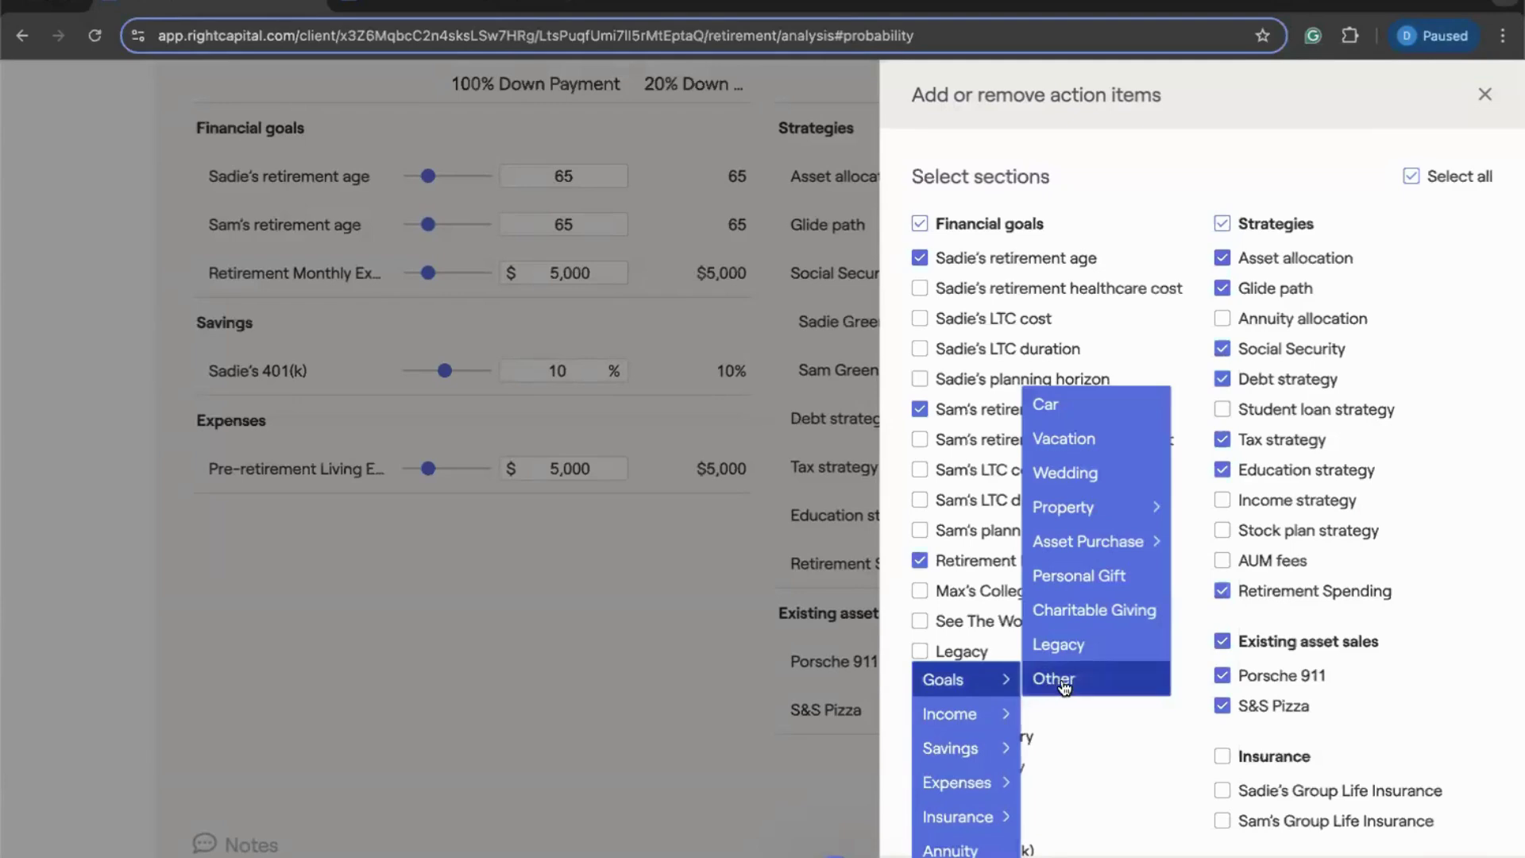
{"action": "mouse_move", "coordinate": [1144, 546]}
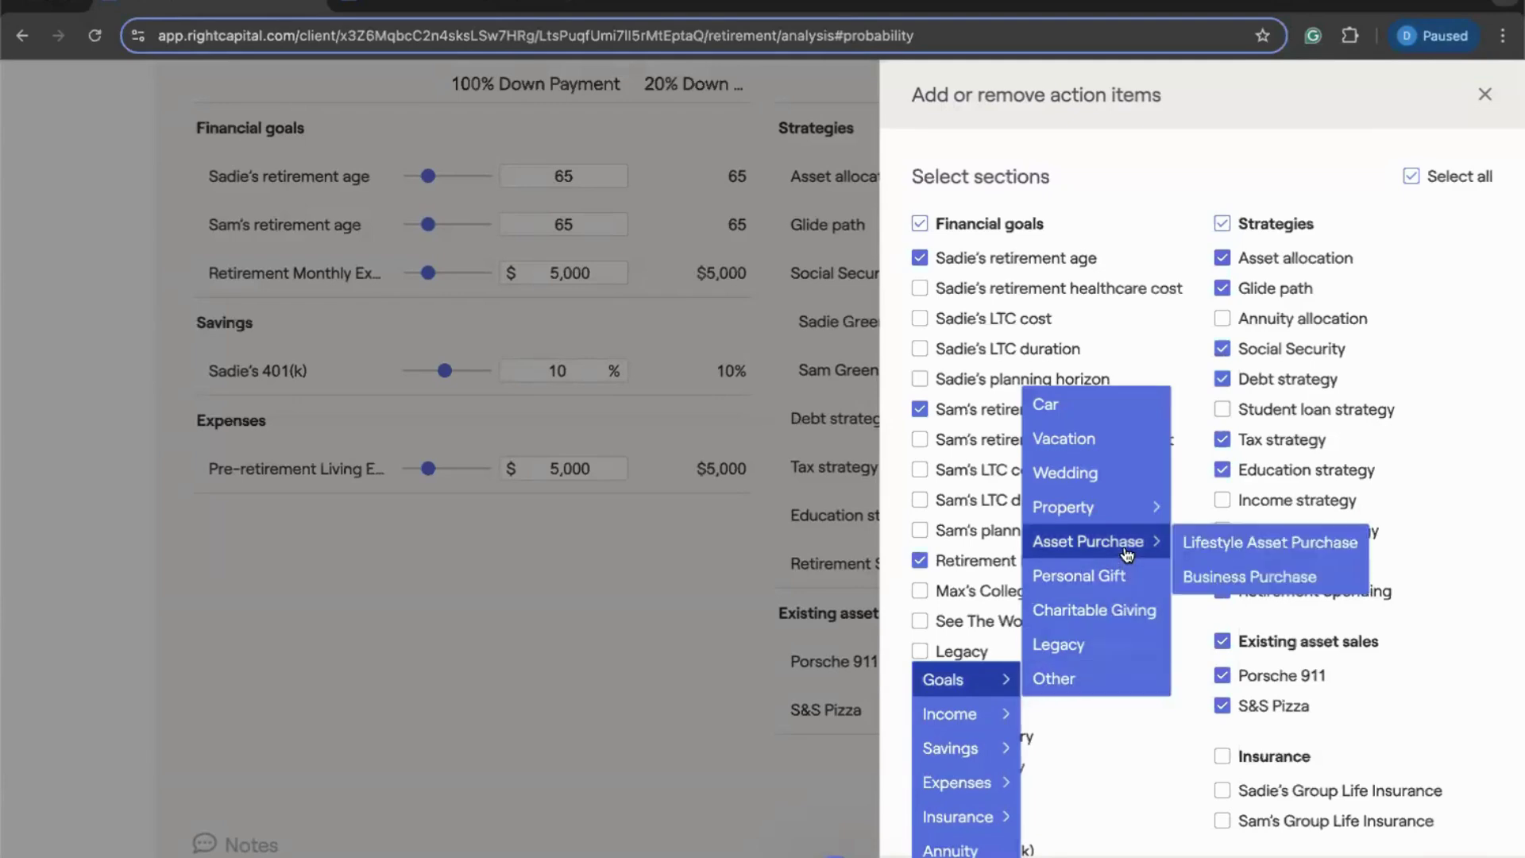
{"action": "left_click", "coordinate": [1221, 580]}
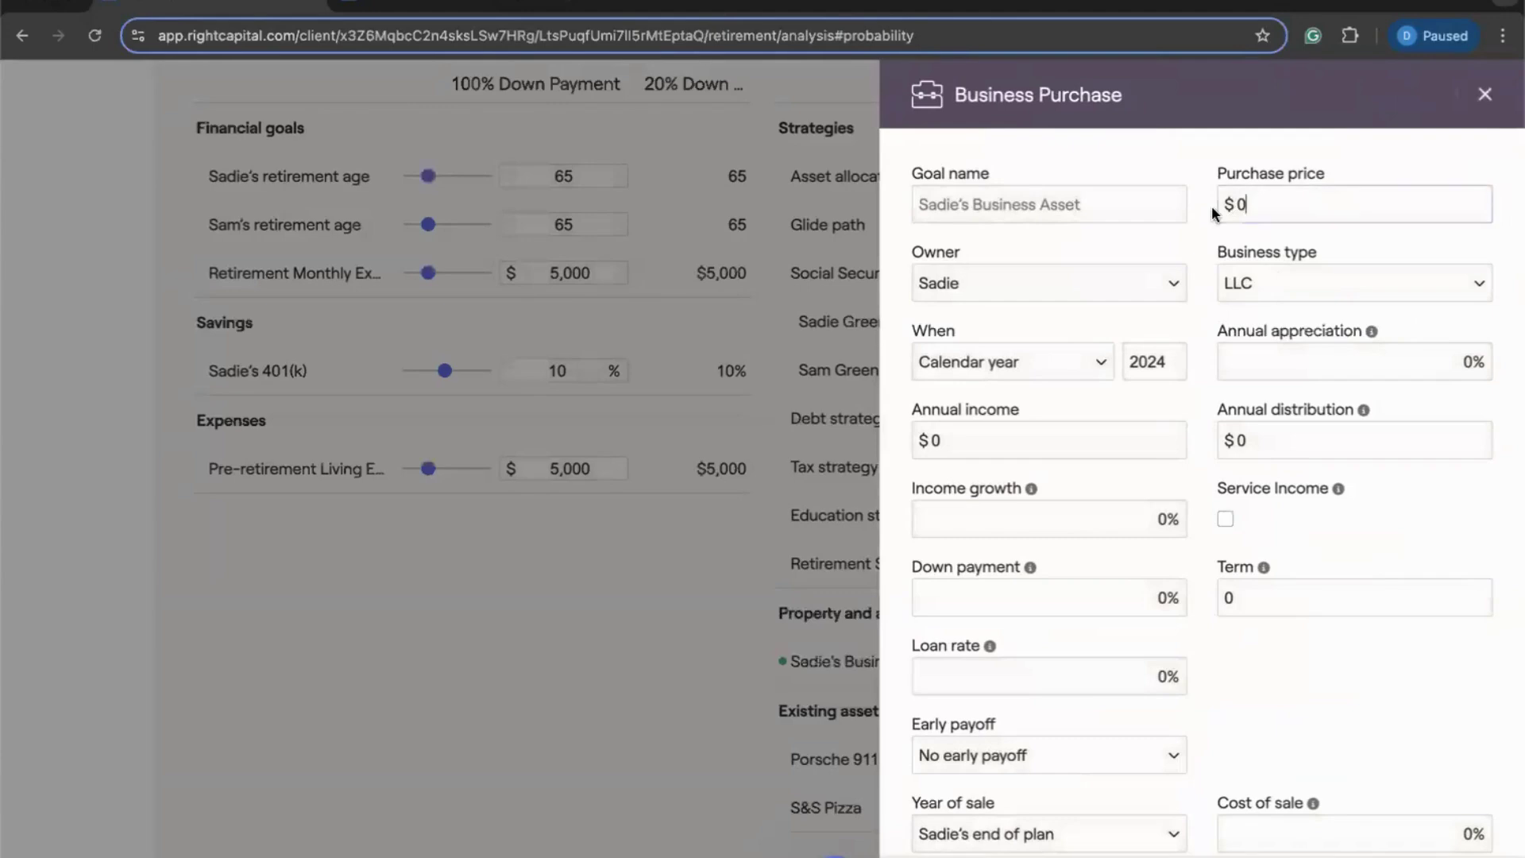
Step: Set the business purchase price to $600,000 and the purchase year to 2025
{"action": "type", "text": "600000"}
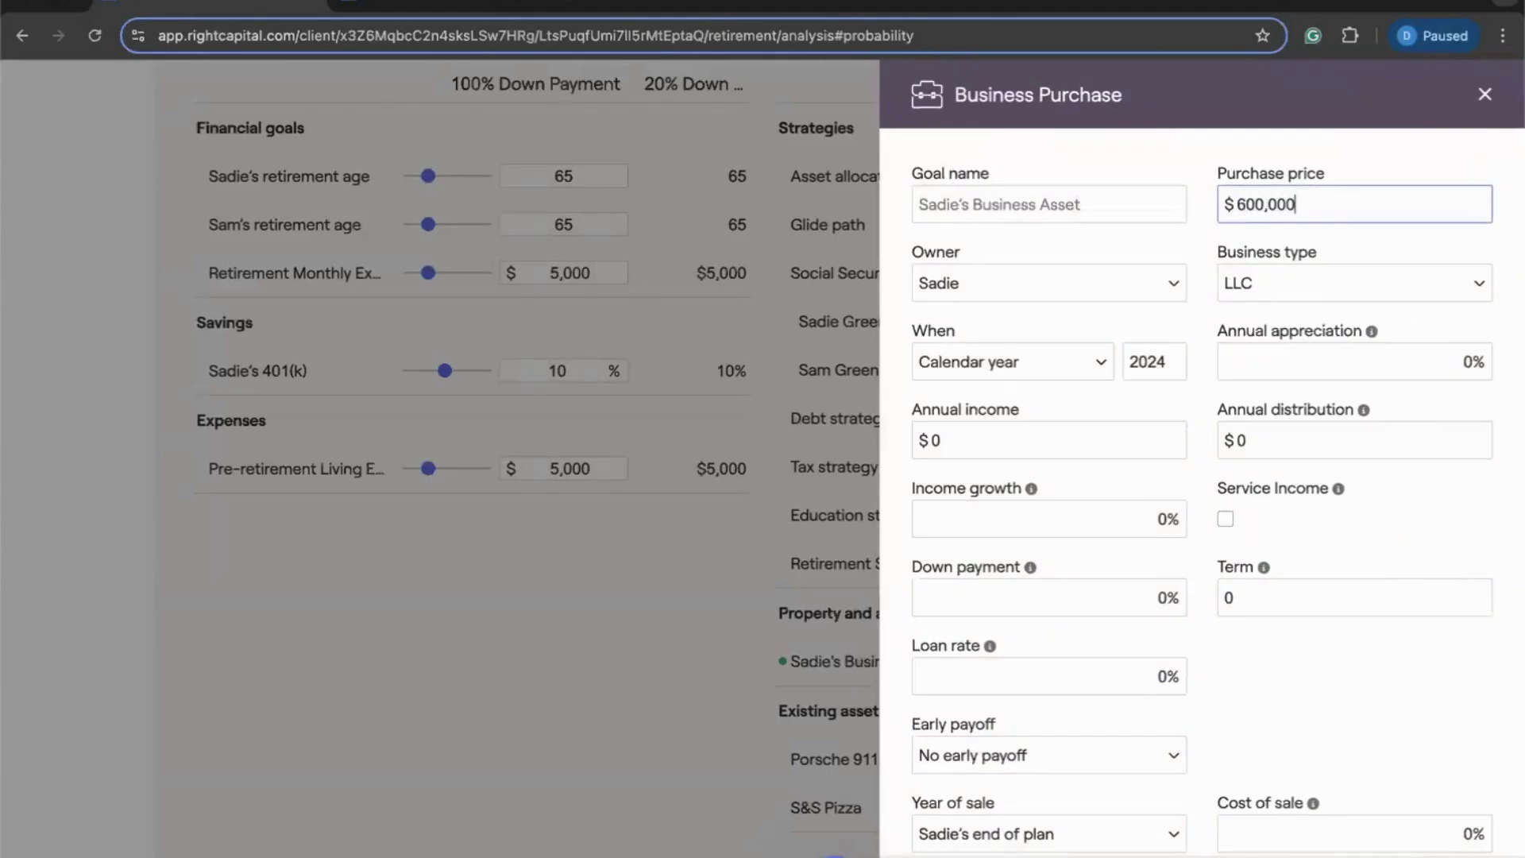
{"action": "key", "text": "Tab"}
{"action": "scroll", "coordinate": [1201, 256], "scroll_direction": "down", "scroll_amount": 1}
{"action": "left_click", "coordinate": [1176, 332]}
{"action": "key", "text": "BackSpace"}
{"action": "type", "text": "5"}
{"action": "key", "text": "shift+Tab"}
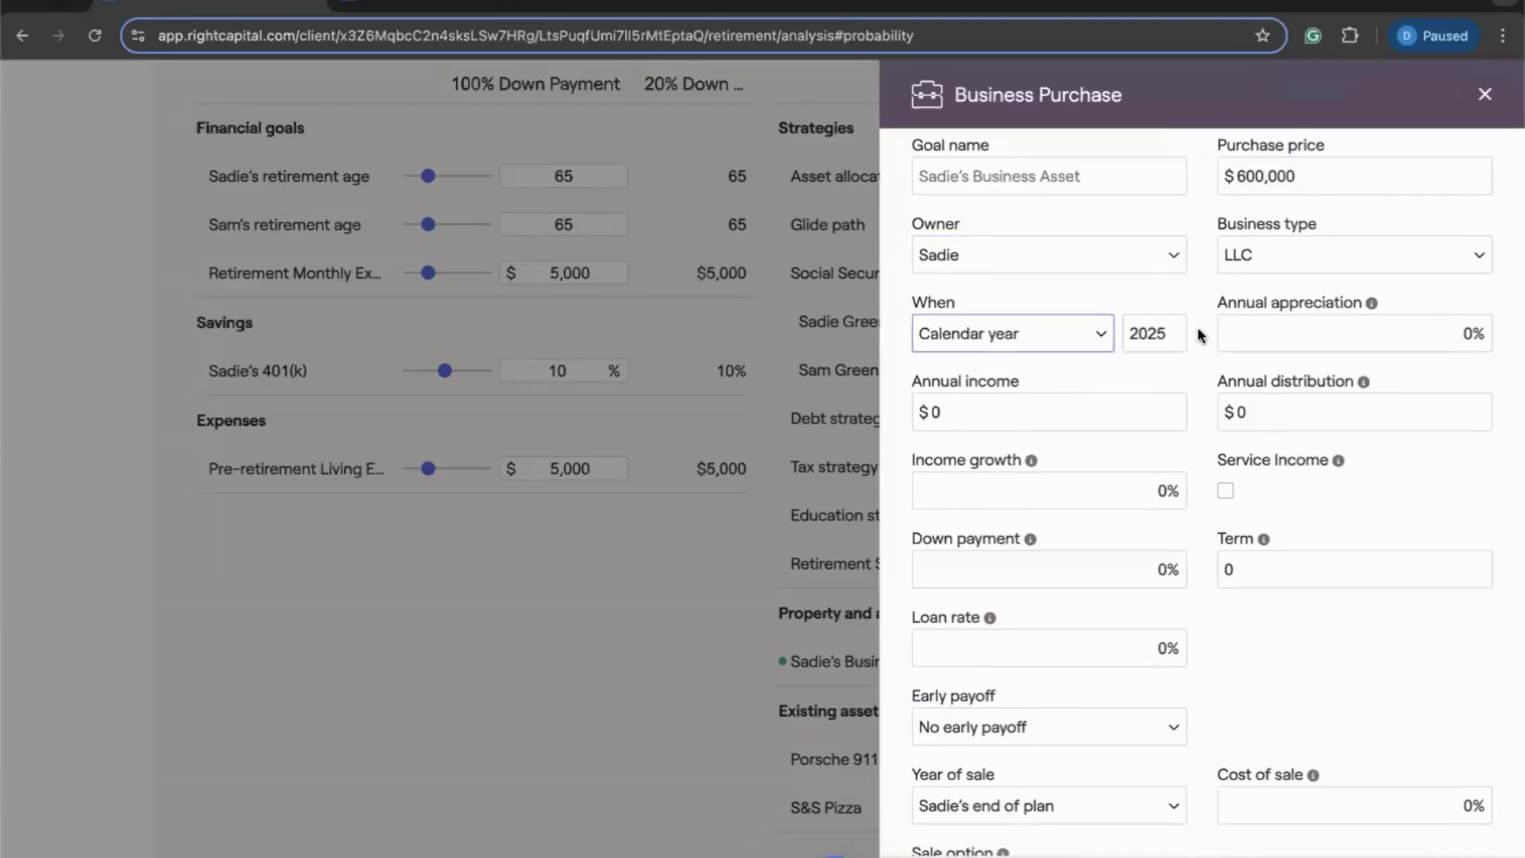
Step: Set the business's annual income and annual distribution to $100,000 each
{"action": "scroll", "coordinate": [1200, 333], "scroll_direction": "down", "scroll_amount": 2}
{"action": "left_click", "coordinate": [992, 318]}
{"action": "type", "text": "100,000"}
{"action": "left_click", "coordinate": [1246, 316]}
{"action": "key", "text": "BackSpace"}
{"action": "type", "text": "1000000"}
{"action": "key", "text": "BackSpace"}
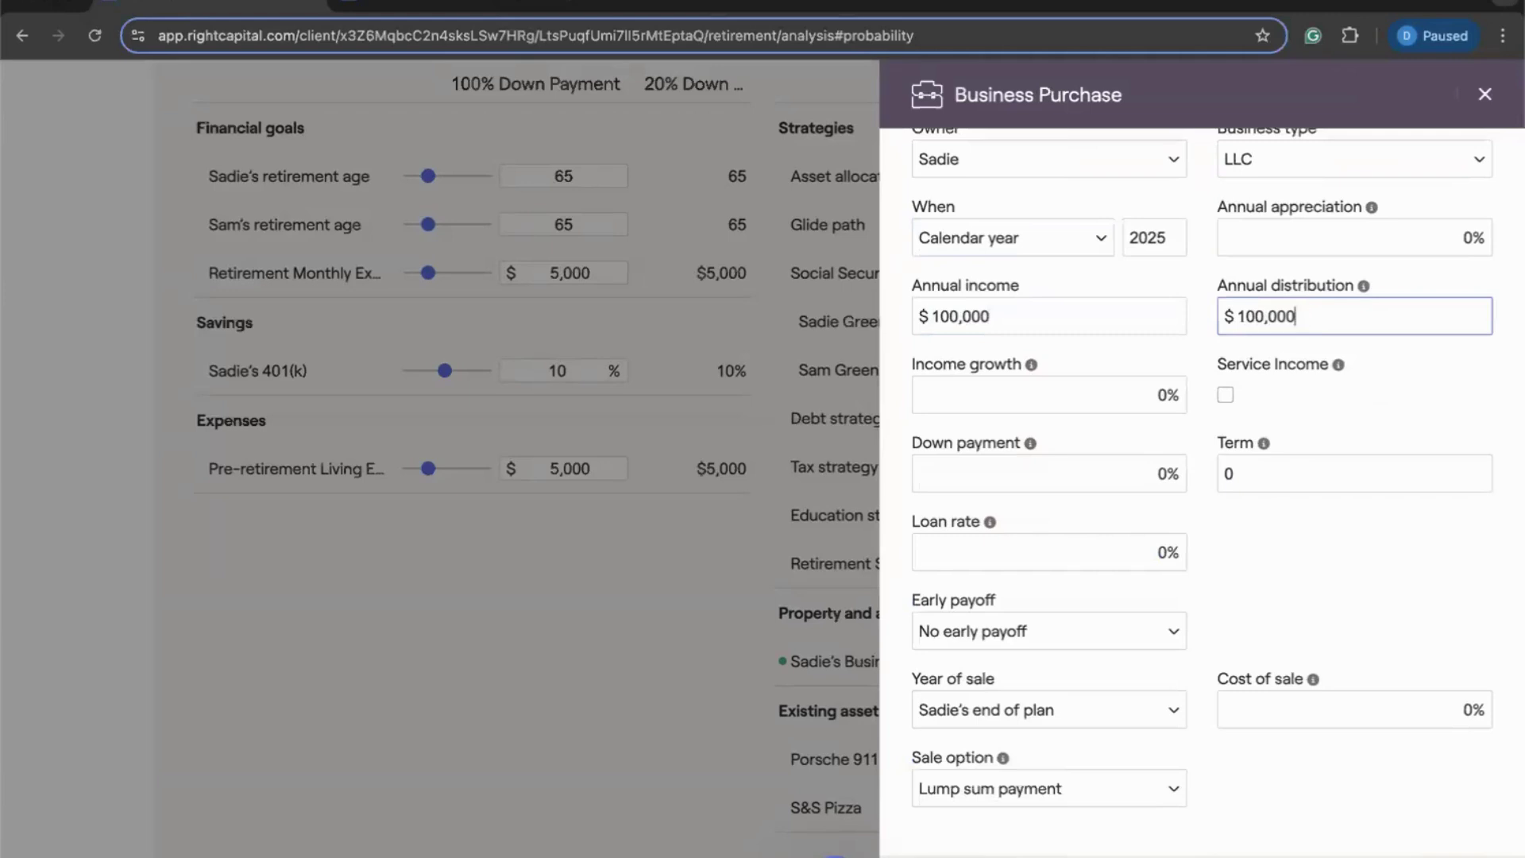
{"action": "left_click", "coordinate": [1200, 319]}
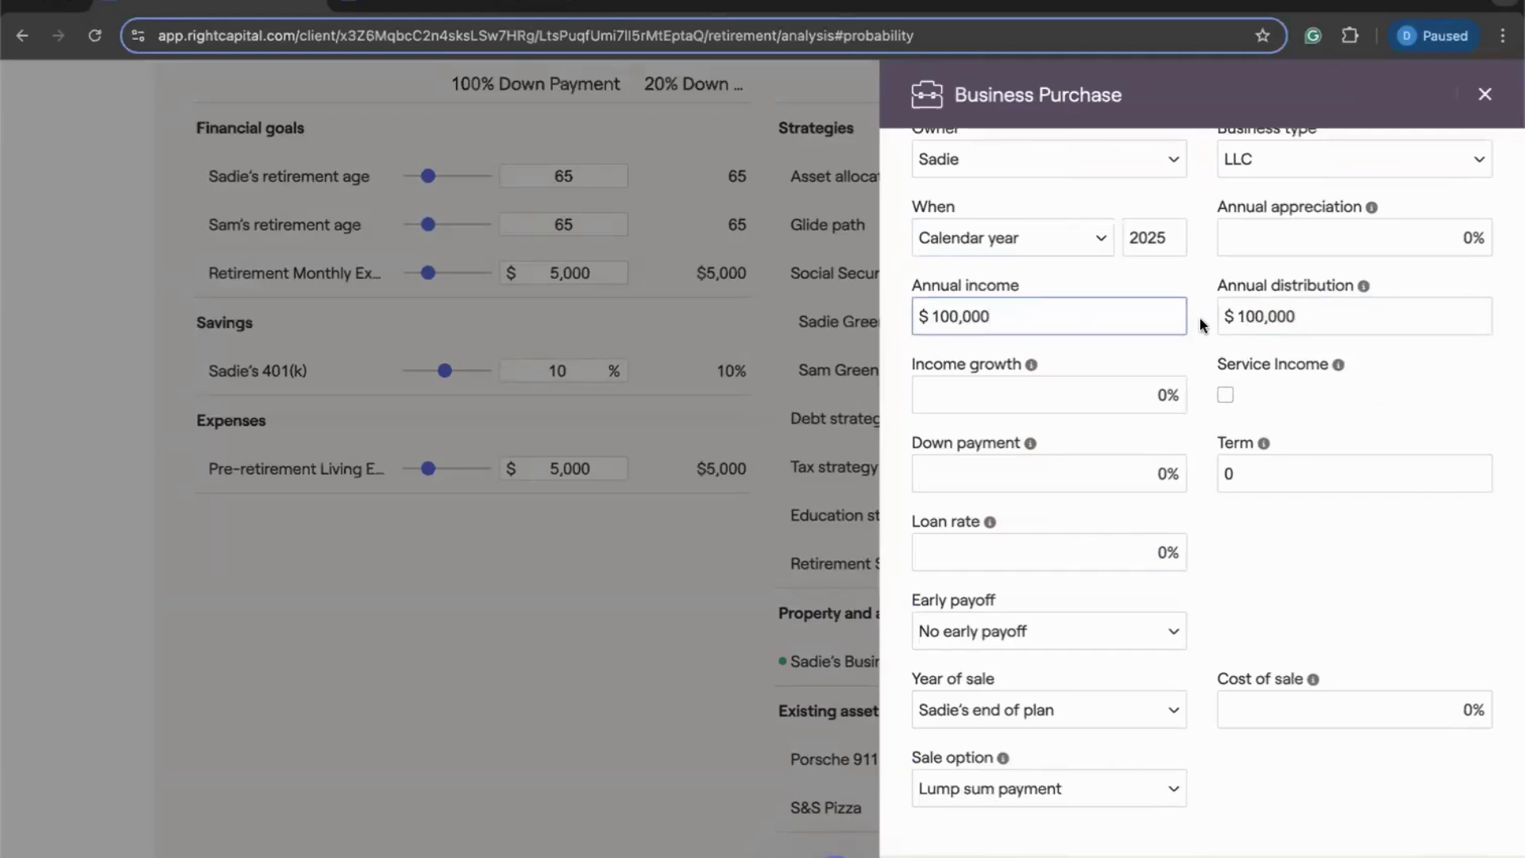
Step: Set the business purchase's down payment to 100% and save the goal
{"action": "left_click", "coordinate": [1126, 472]}
{"action": "type", "text": "100"}
{"action": "key", "text": "BackSpace"}
{"action": "left_click", "coordinate": [1221, 526]}
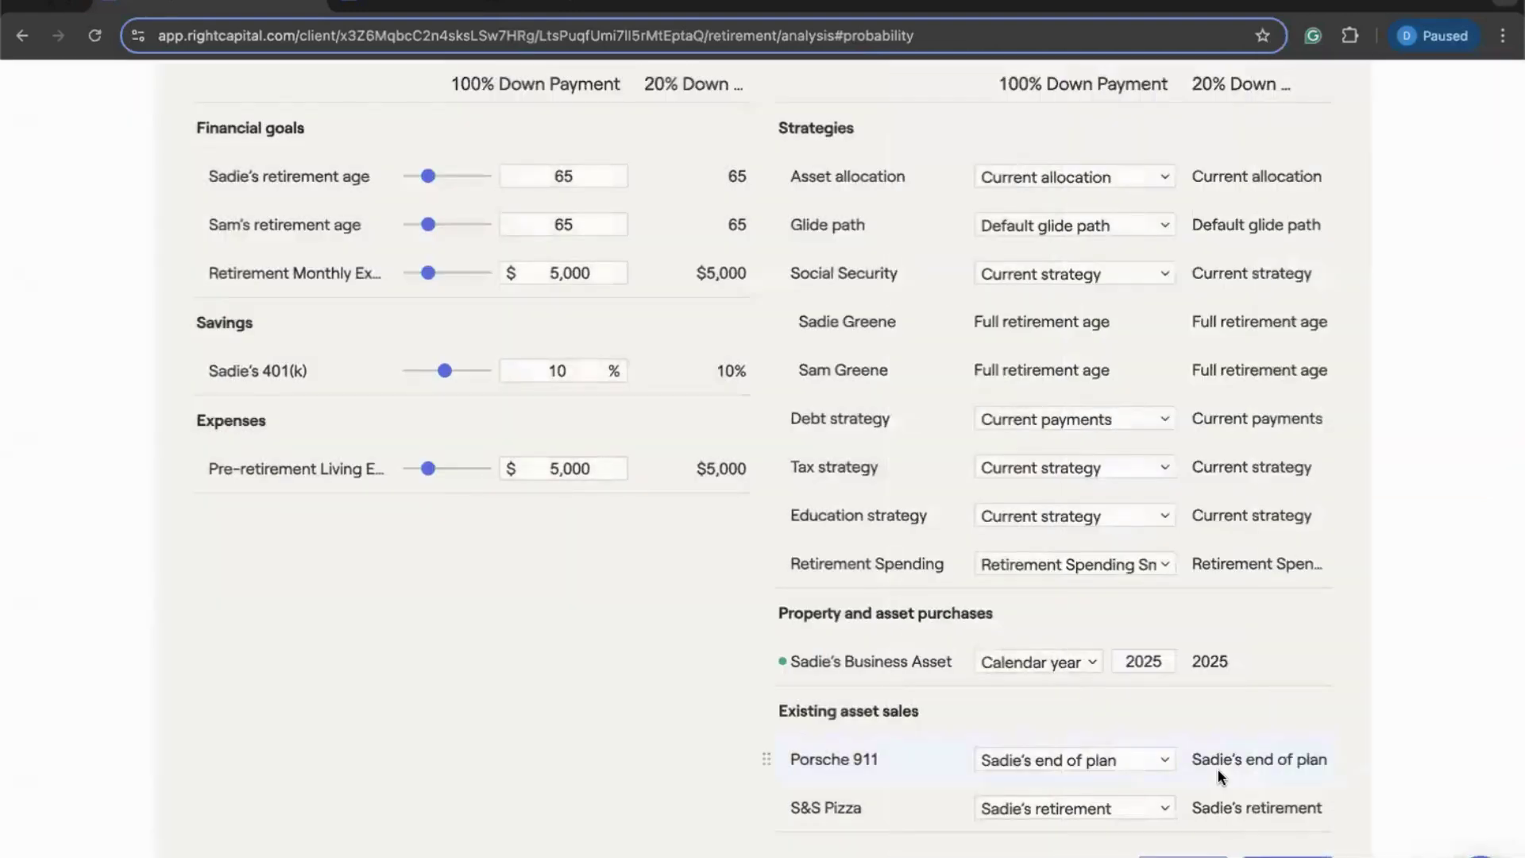
Step: Reopen the new business purchase, name the goal "100% Down Payment", and save it
{"action": "scroll", "coordinate": [900, 537], "scroll_direction": "down", "scroll_amount": 1}
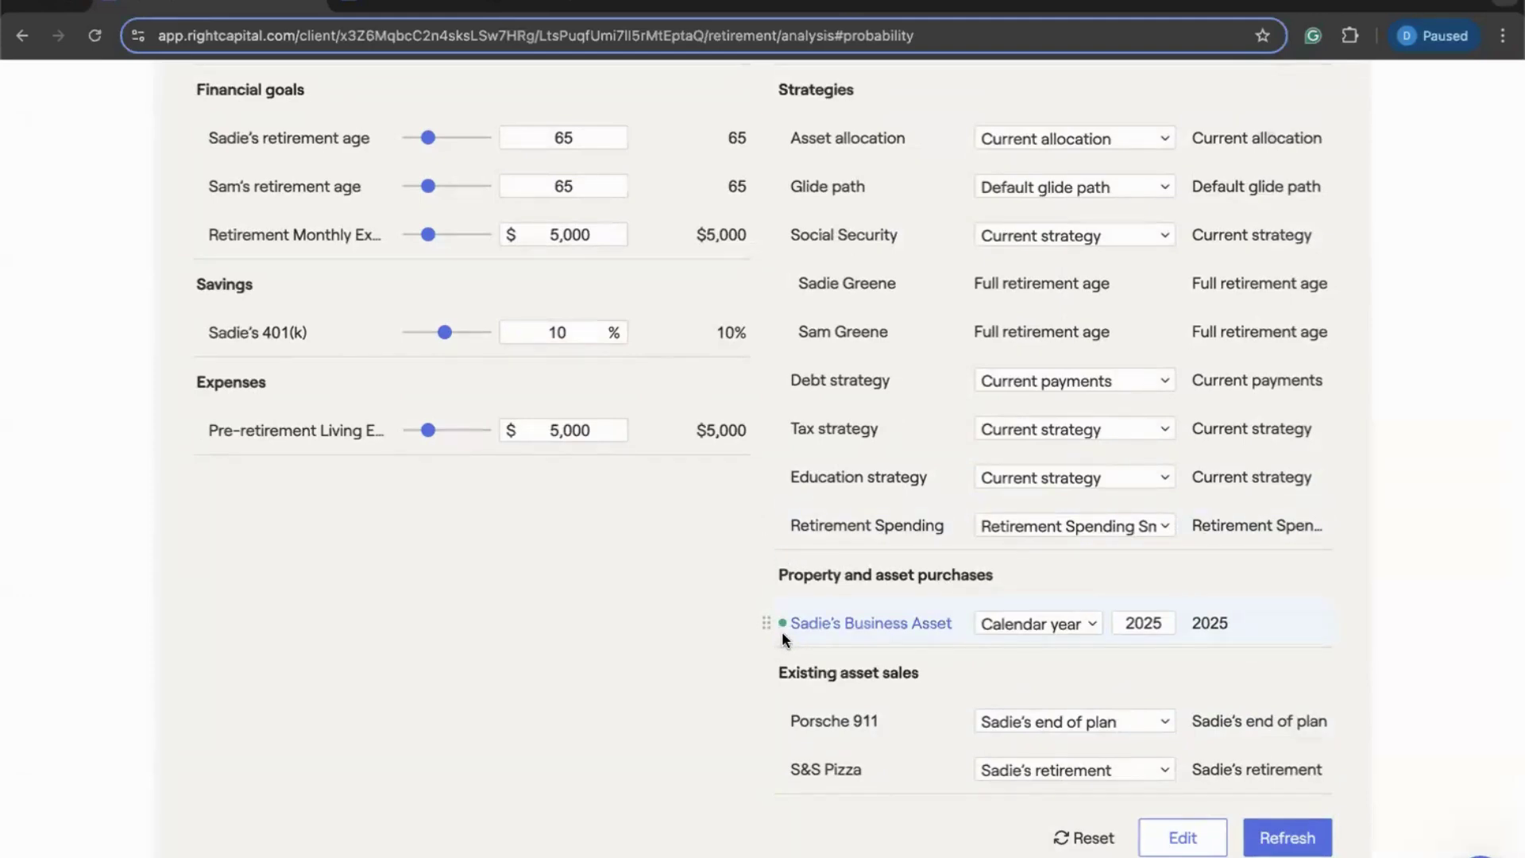
{"action": "left_click", "coordinate": [865, 633]}
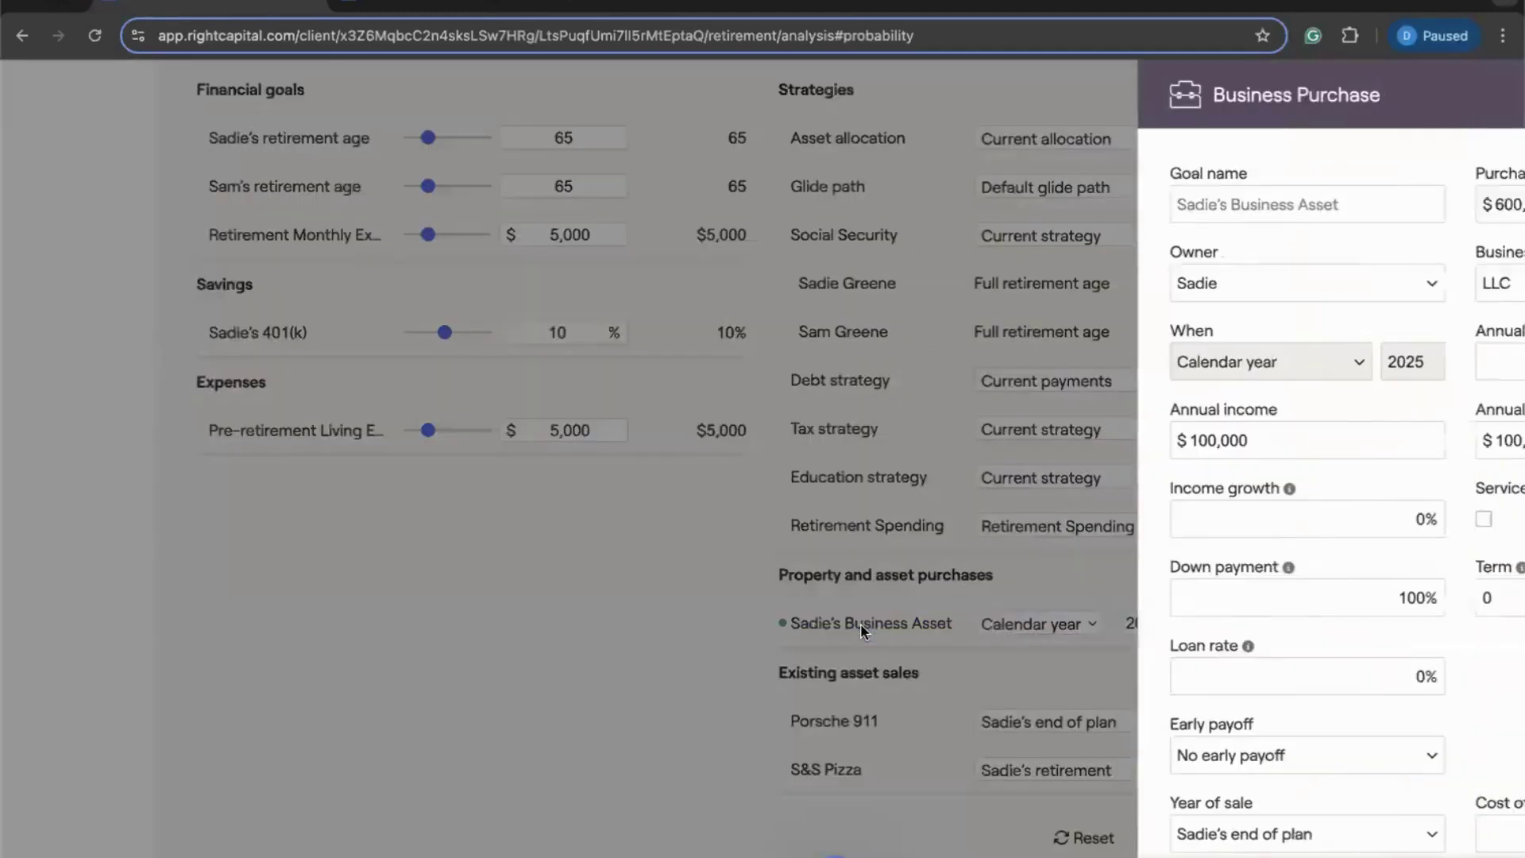
{"action": "left_click", "coordinate": [975, 215]}
{"action": "type", "text": "10"}
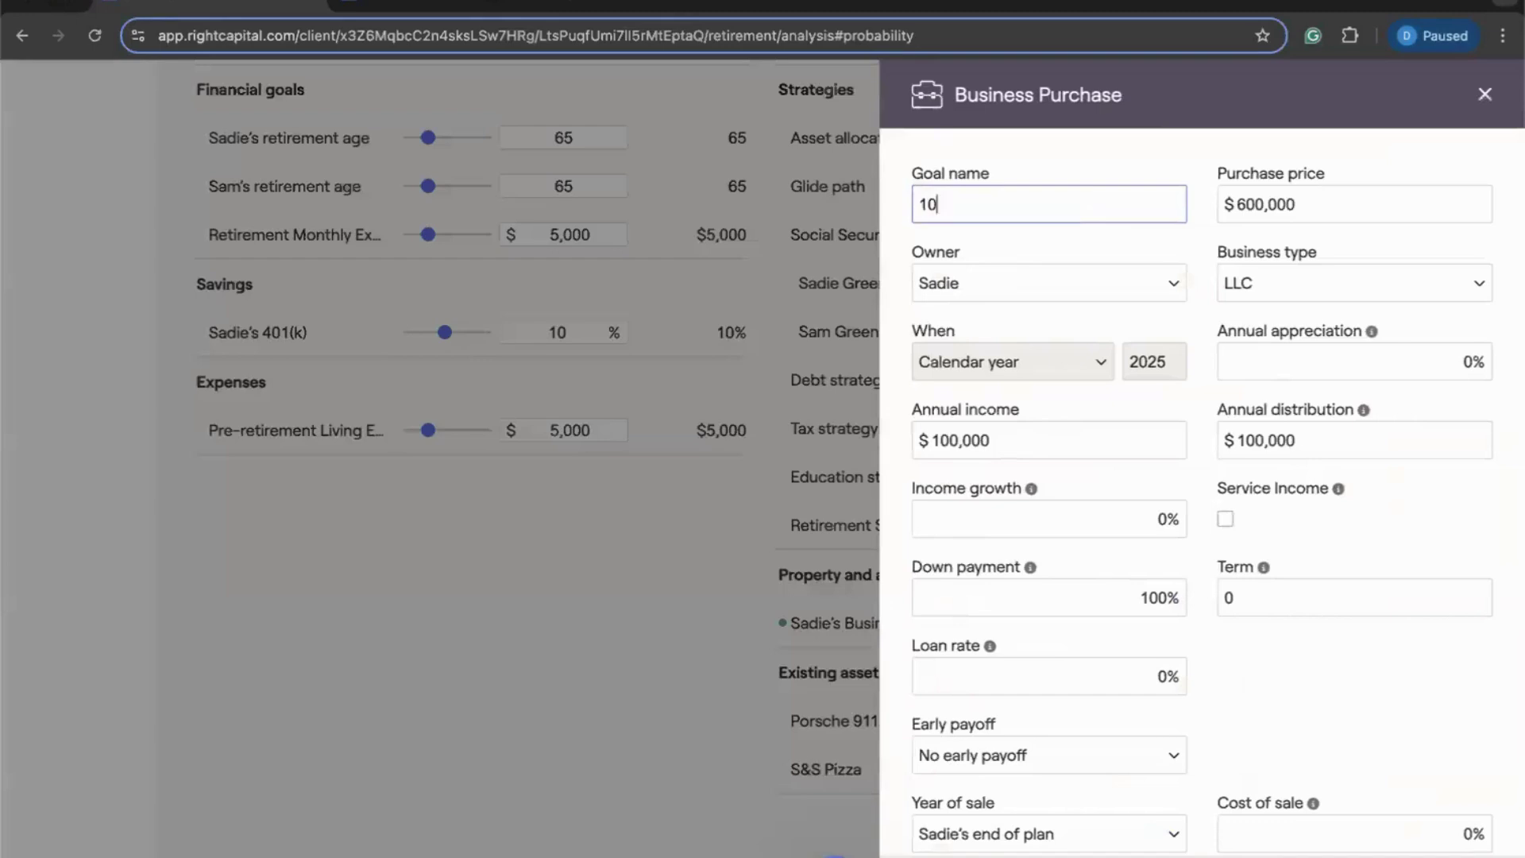
{"action": "type", "text": "0% Downp"}
{"action": "key", "text": "BackSpace"}
{"action": "type", "text": "Payment"}
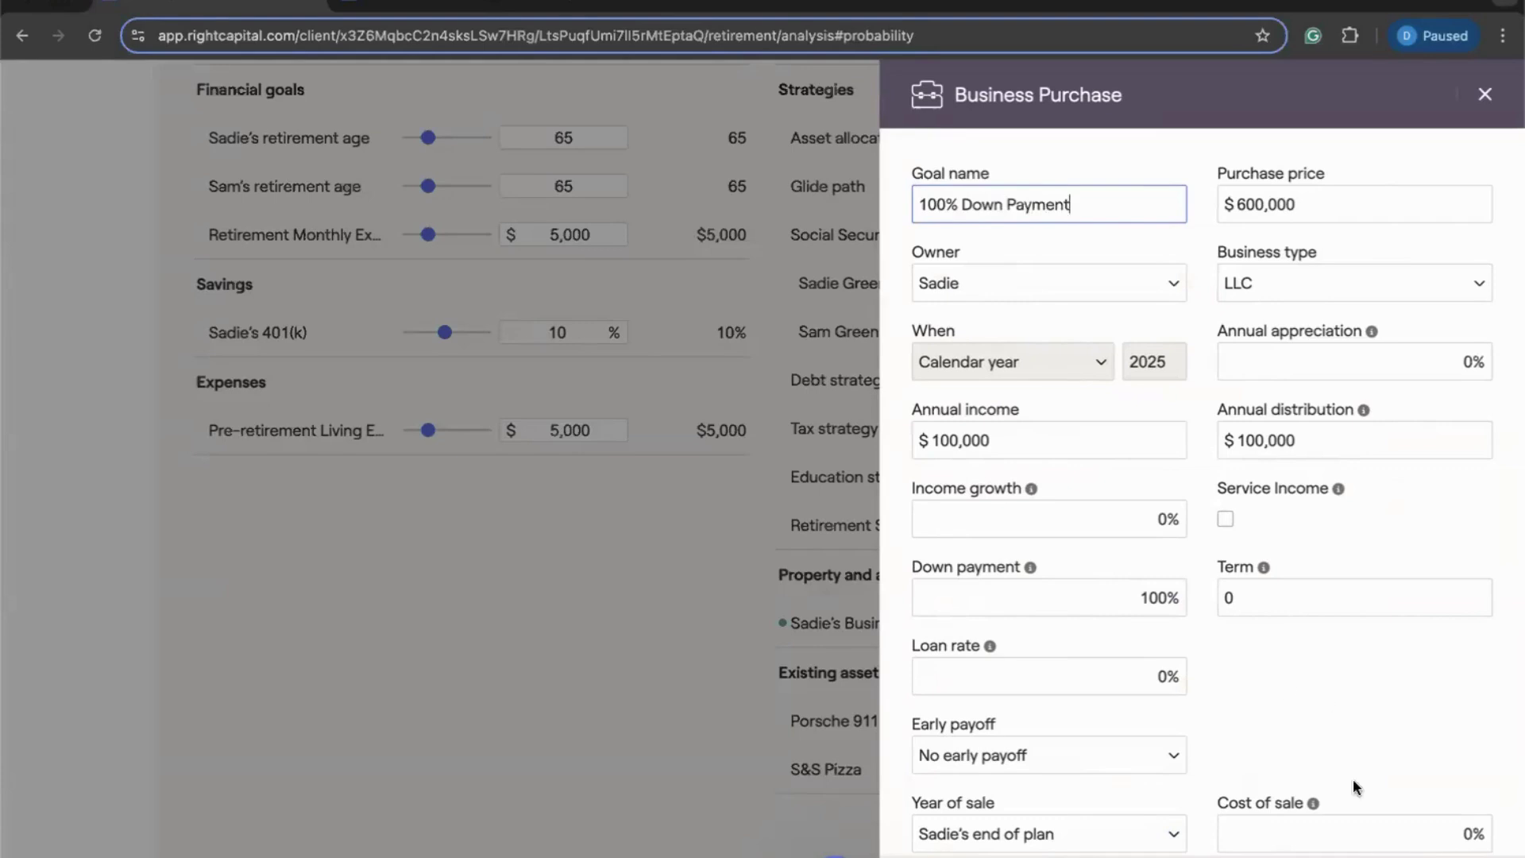
{"action": "left_click", "coordinate": [1260, 688]}
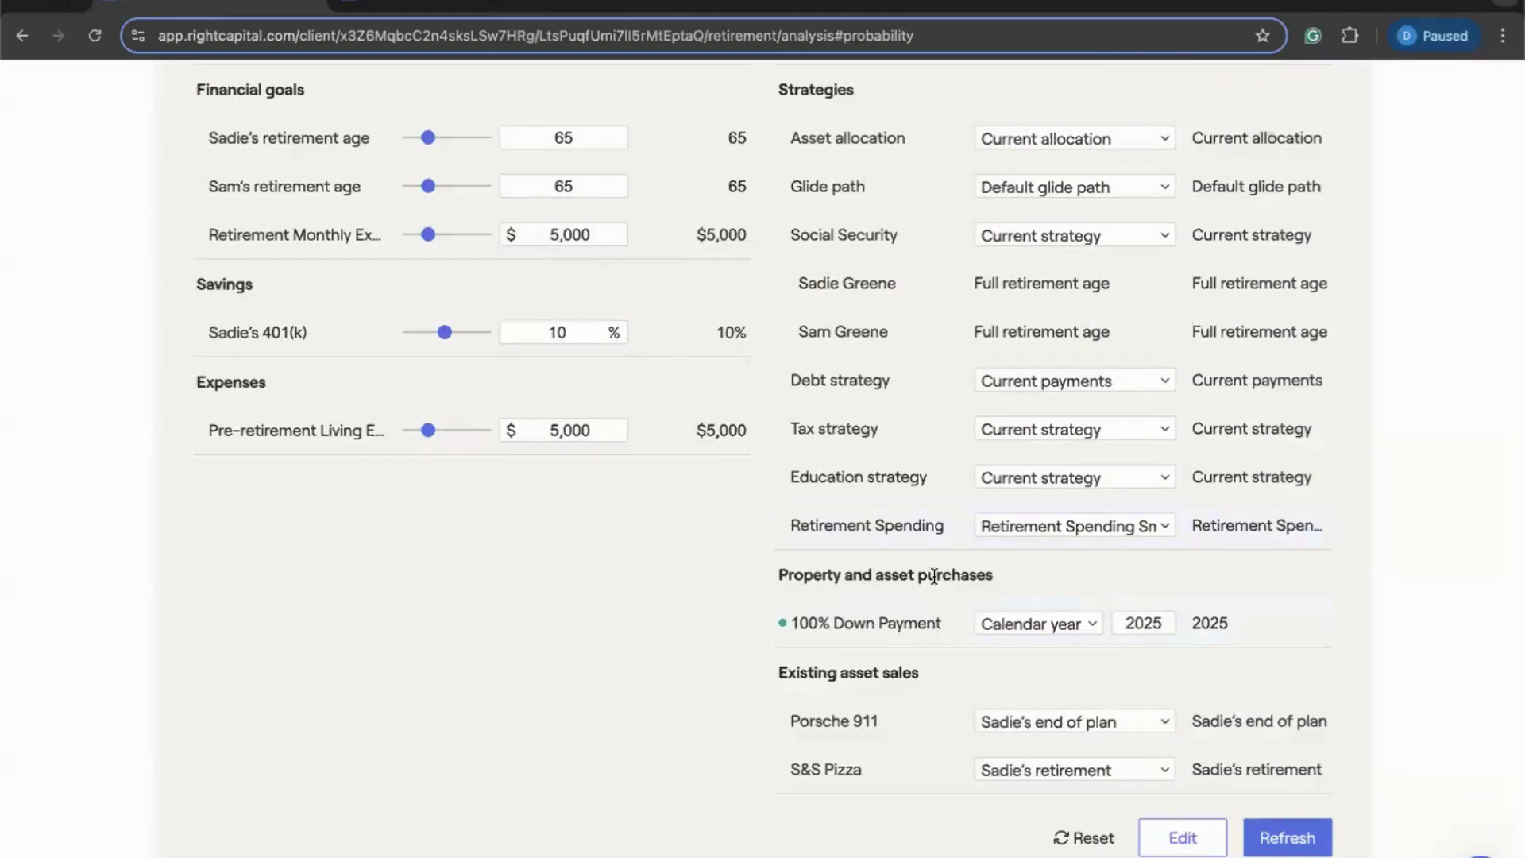
Step: Check the updated probability results, and add a second Business Purchase goal to the action items
{"action": "scroll", "coordinate": [934, 576], "scroll_direction": "up", "scroll_amount": 1}
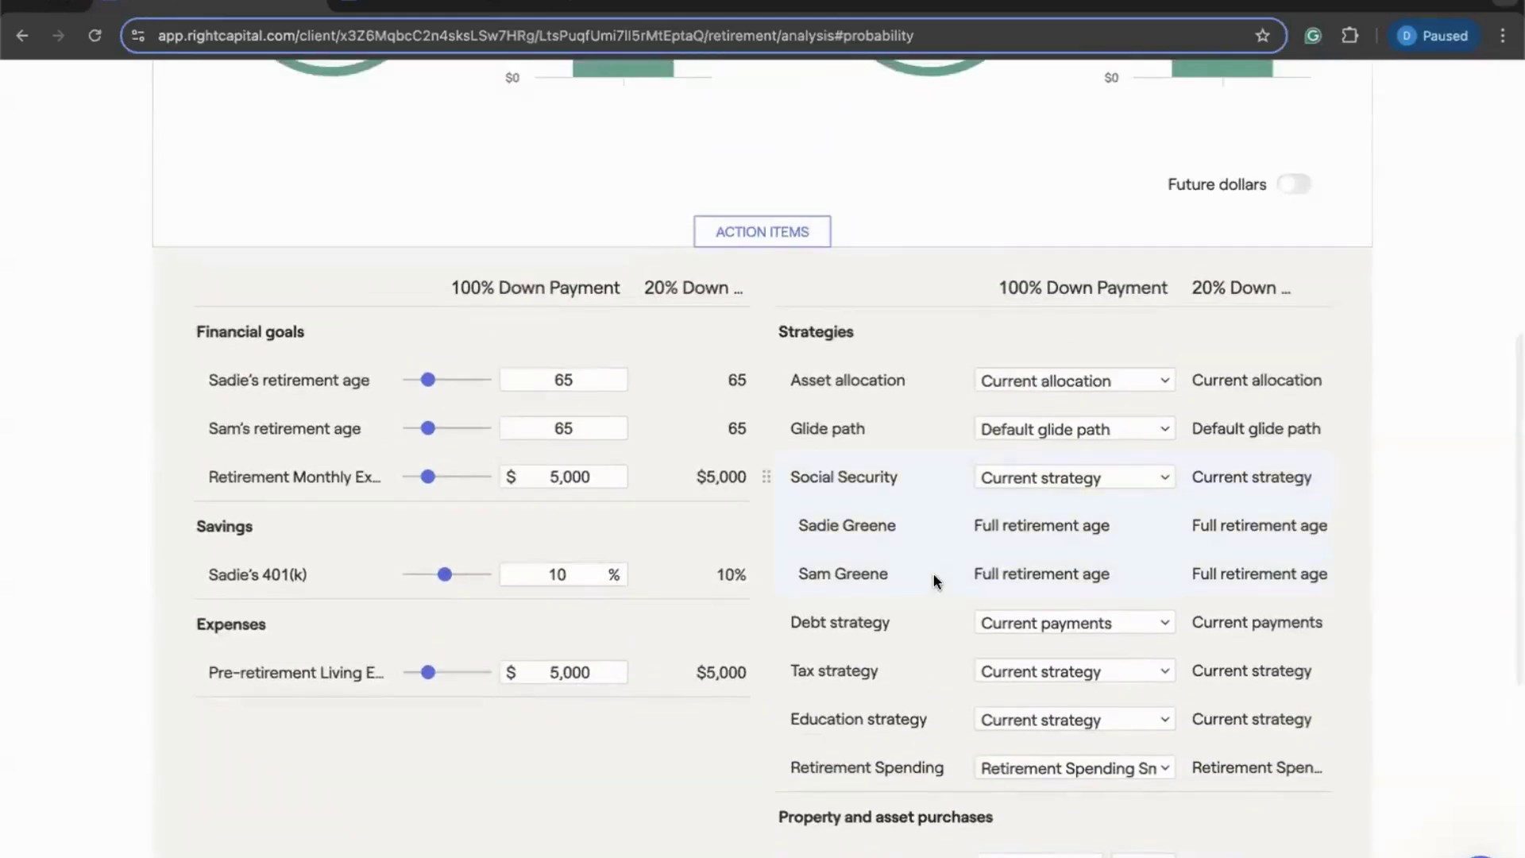
{"action": "scroll", "coordinate": [863, 417], "scroll_direction": "up", "scroll_amount": 5}
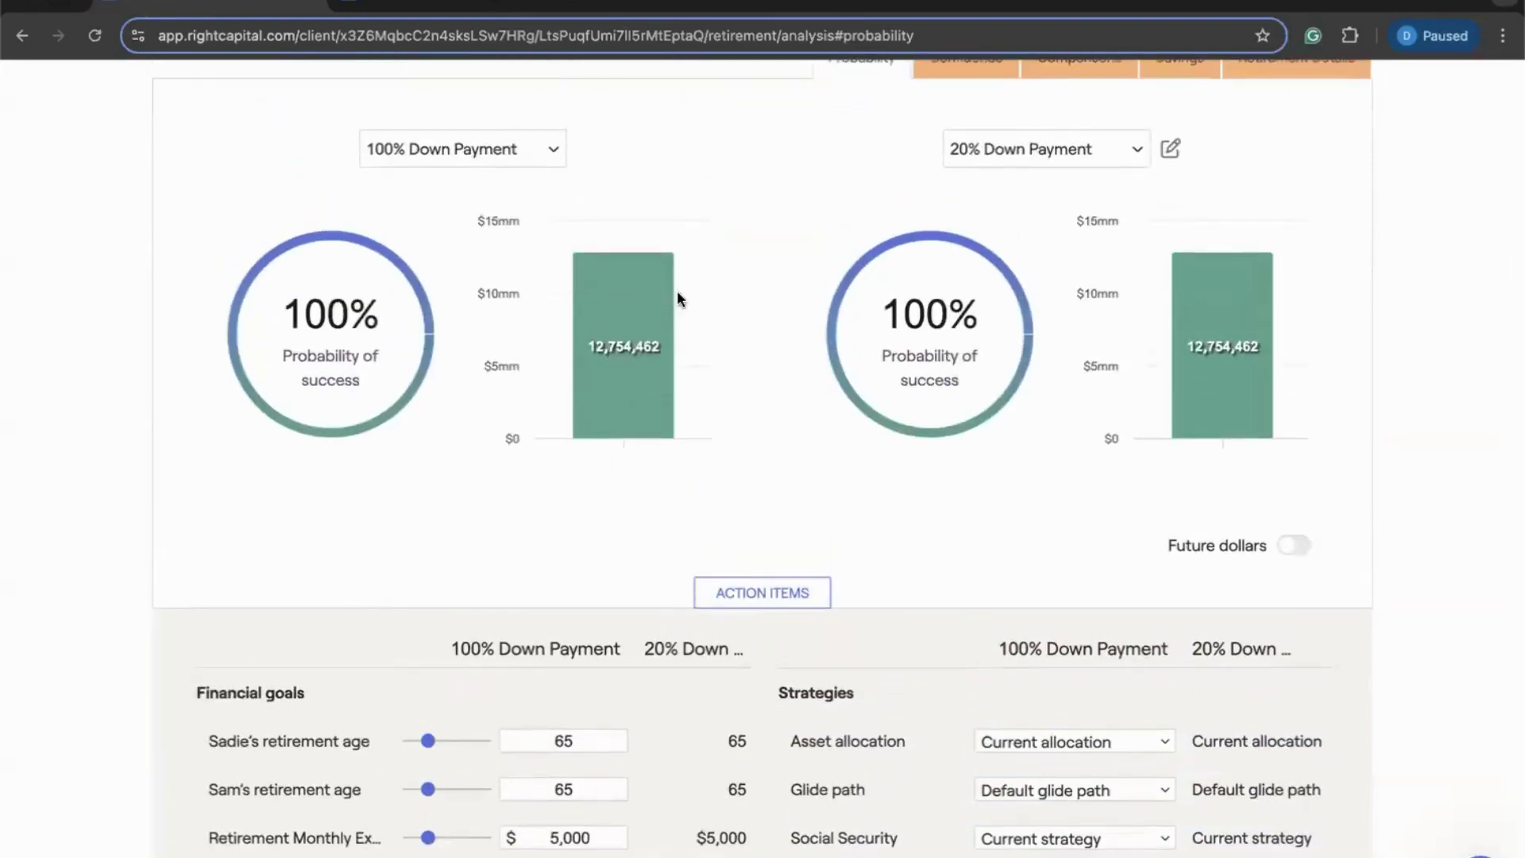
{"action": "scroll", "coordinate": [677, 289], "scroll_direction": "down", "scroll_amount": 1}
{"action": "scroll", "coordinate": [731, 369], "scroll_direction": "down", "scroll_amount": 4}
{"action": "scroll", "coordinate": [898, 670], "scroll_direction": "down", "scroll_amount": 3}
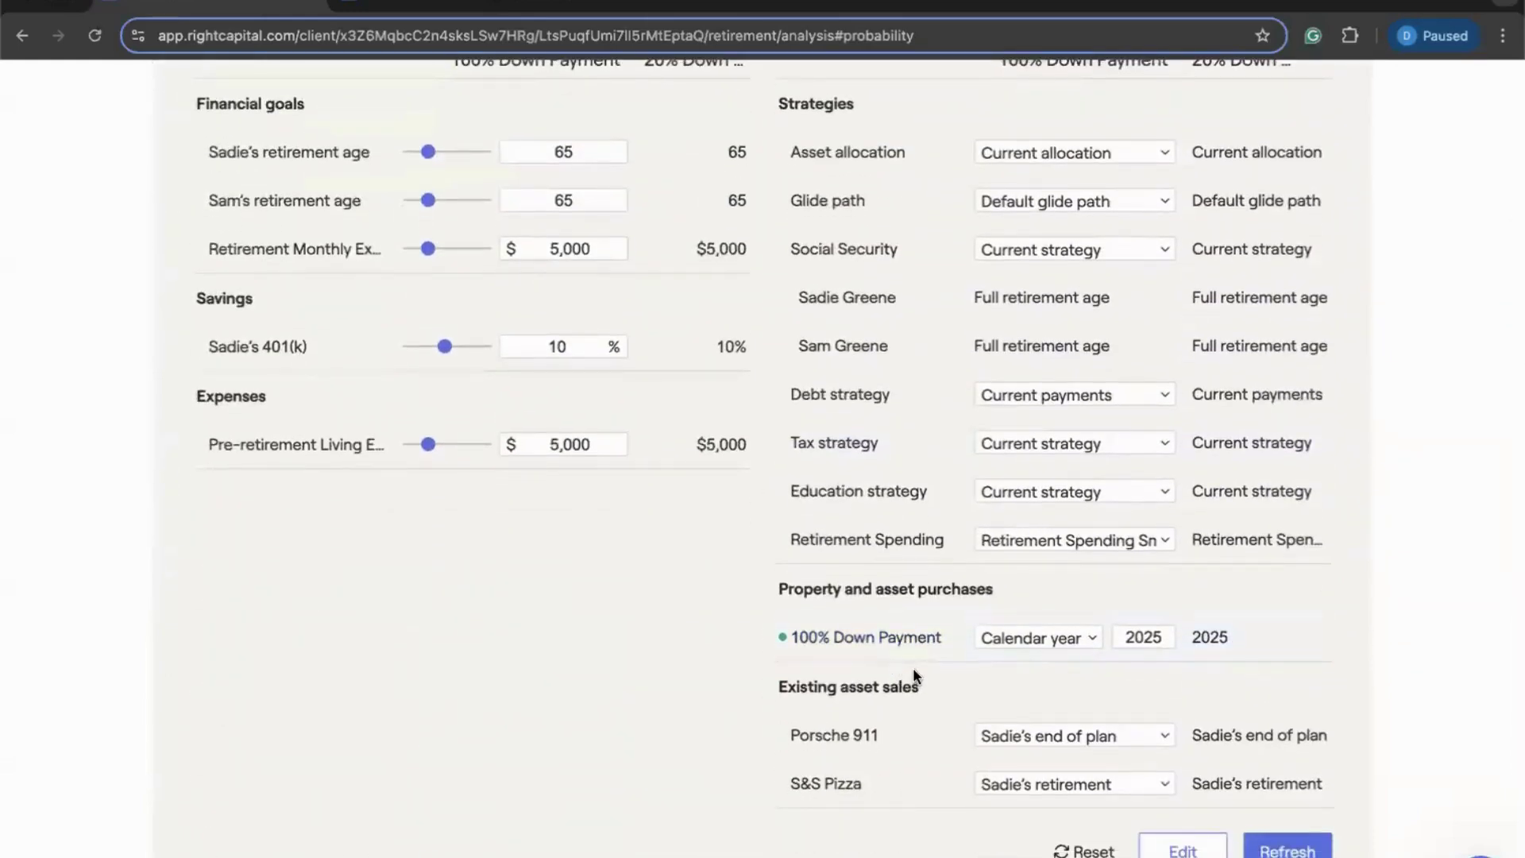
{"action": "scroll", "coordinate": [913, 668], "scroll_direction": "down", "scroll_amount": 1}
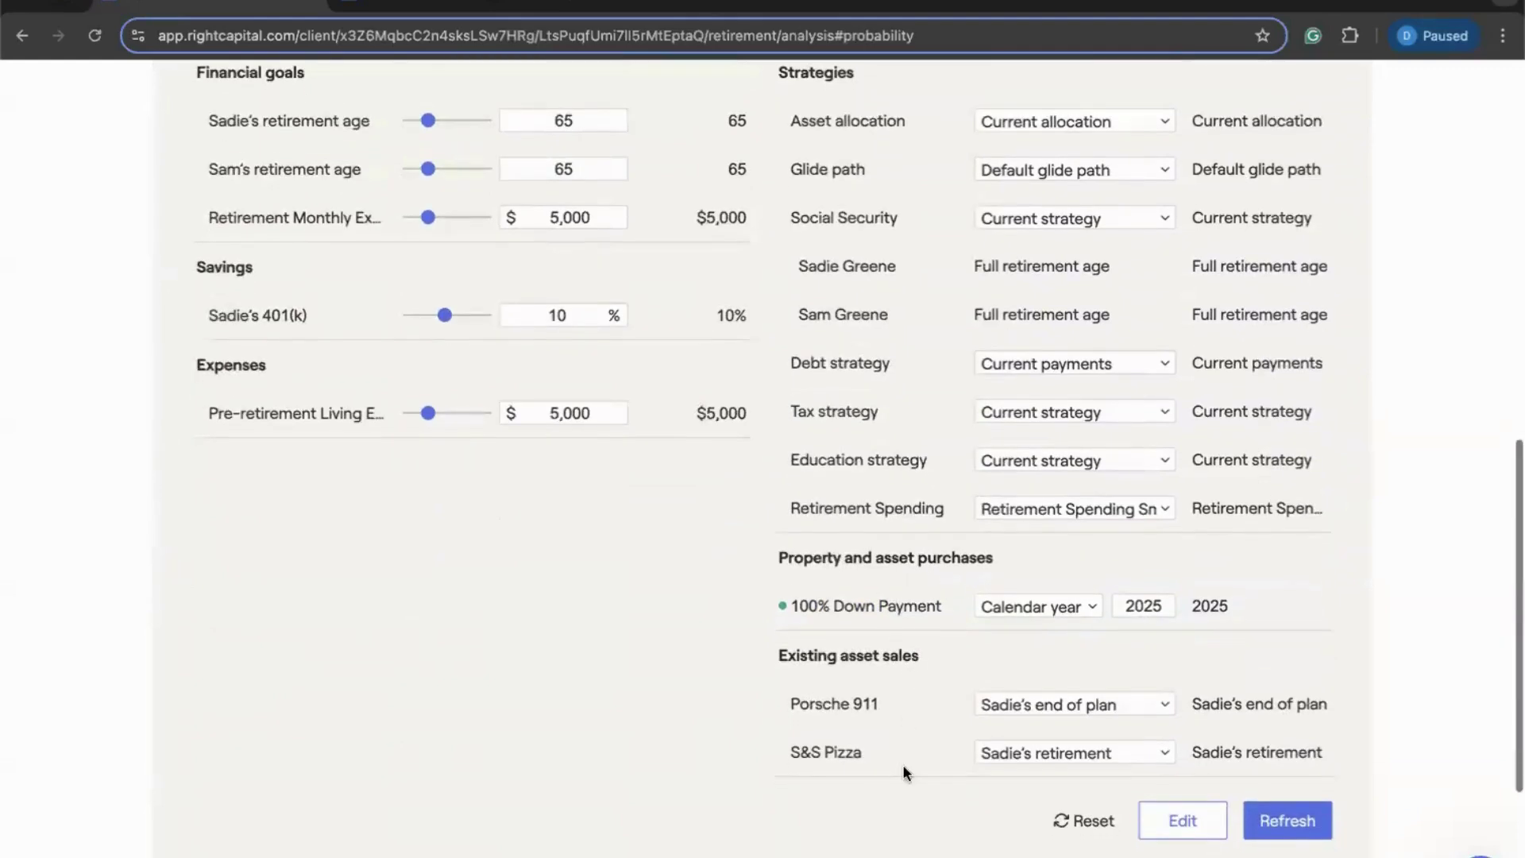
{"action": "left_click", "coordinate": [1167, 821]}
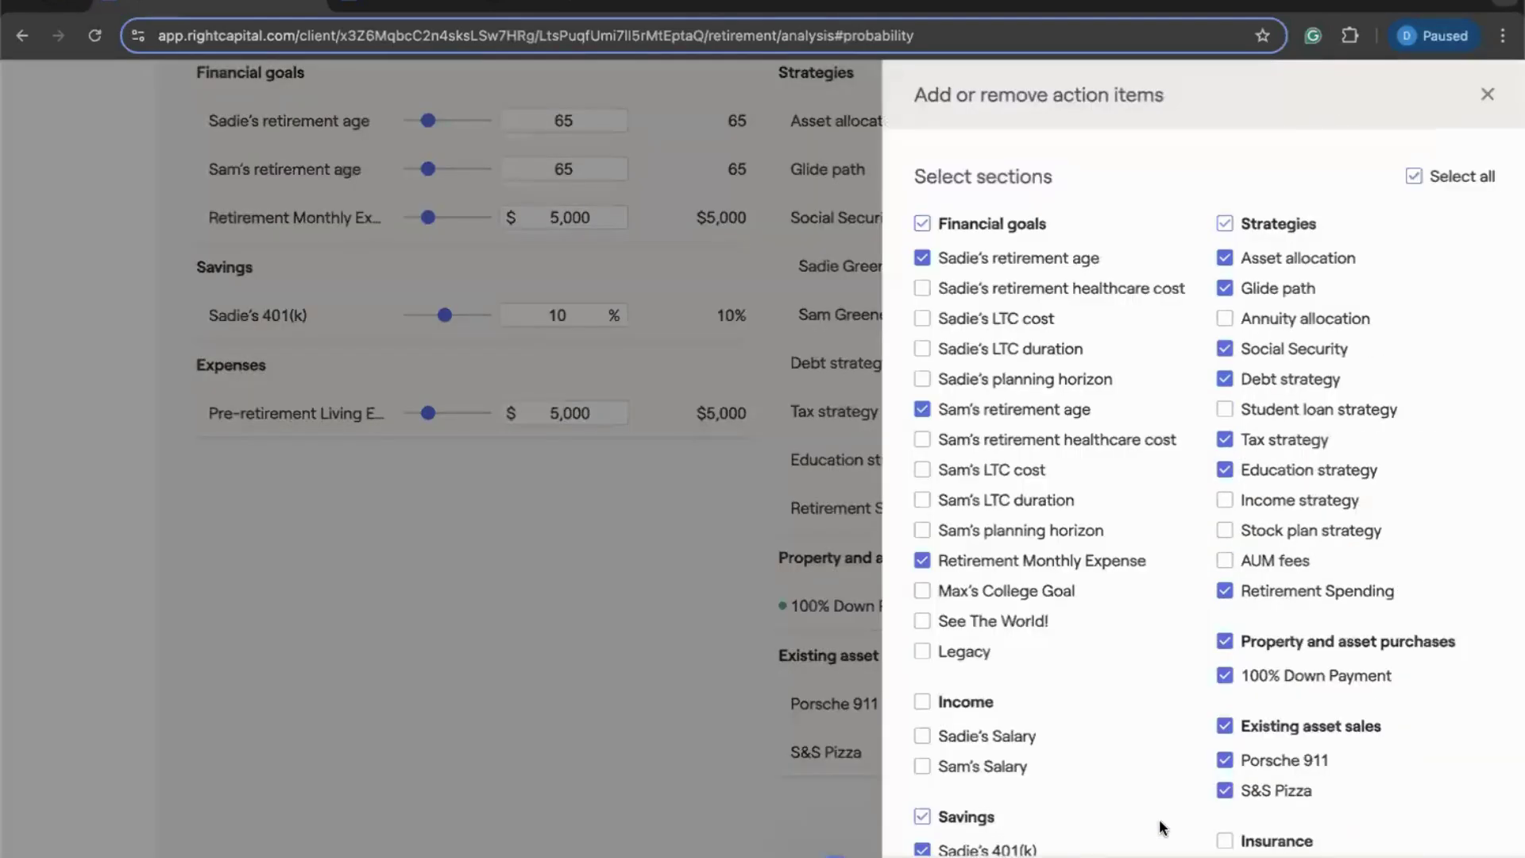
{"action": "left_click", "coordinate": [965, 849]}
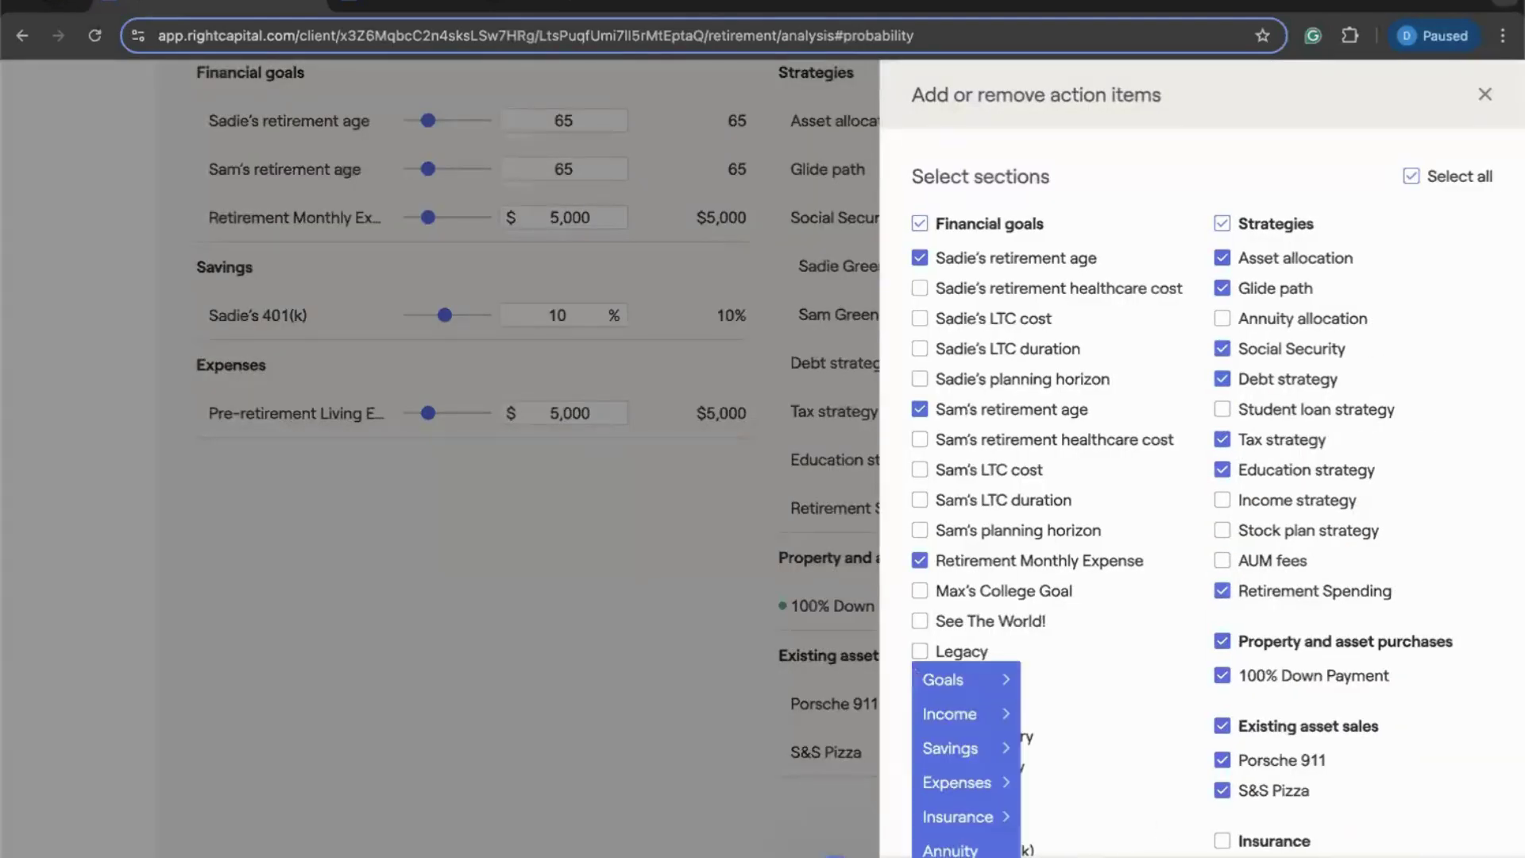
{"action": "mouse_move", "coordinate": [978, 682]}
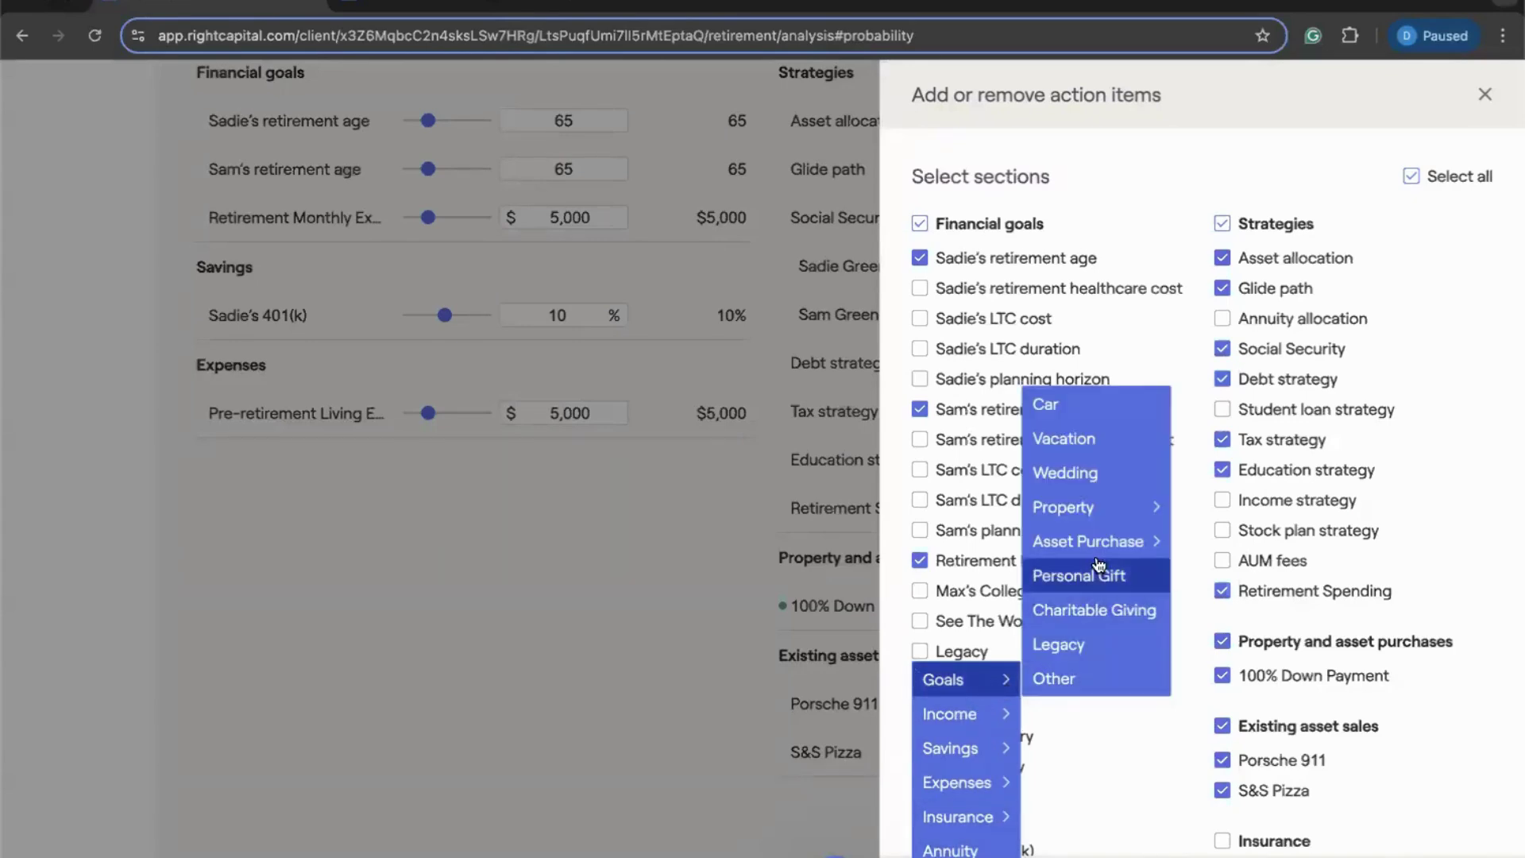
{"action": "mouse_move", "coordinate": [1090, 544]}
{"action": "left_click", "coordinate": [1214, 578]}
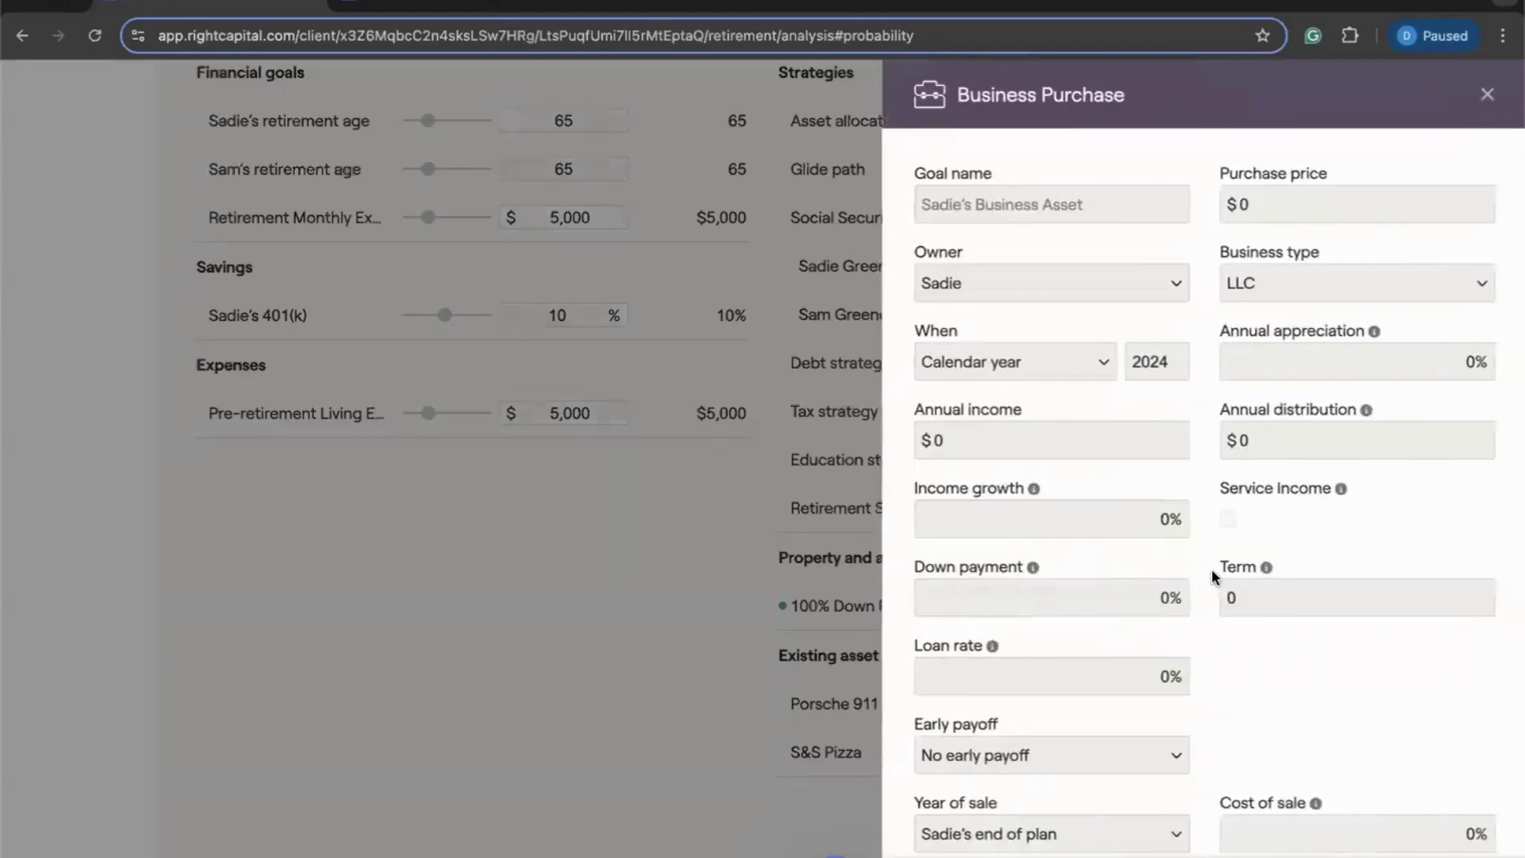
Step: Set the second business purchase's price to $600,000 and its year to 2025
{"action": "left_click", "coordinate": [1266, 203]}
{"action": "key", "text": "BackSpace"}
{"action": "type", "text": "600000"}
{"action": "left_click", "coordinate": [1152, 357]}
{"action": "type", "text": "5"}
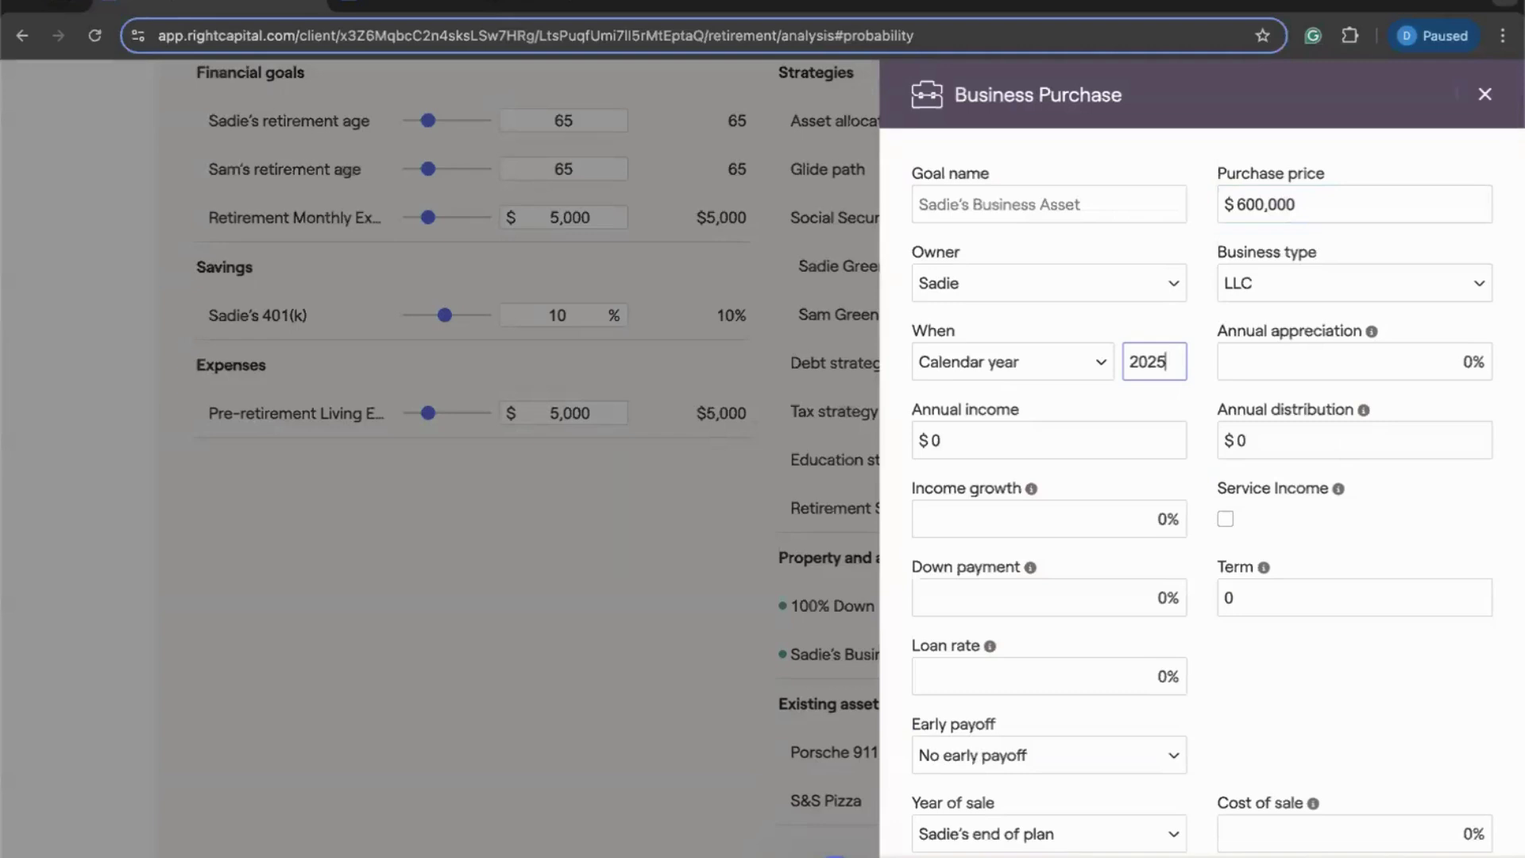
Step: Enter $100,000 for both the annual income and the annual distribution of the second business purchase
{"action": "left_click", "coordinate": [978, 439]}
{"action": "type", "text": "100,00"}
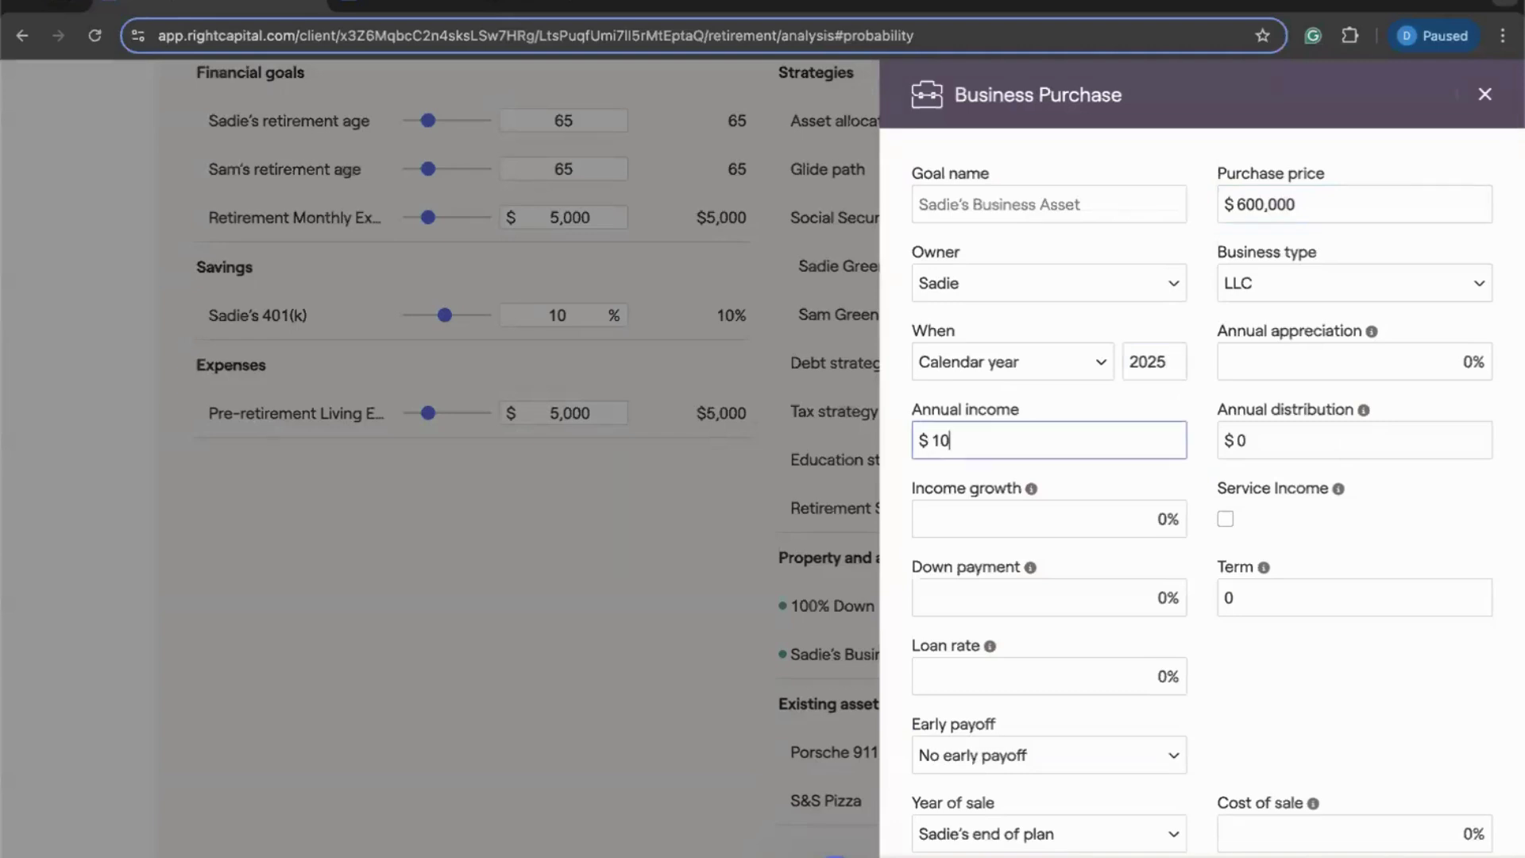
{"action": "type", "text": "0"}
{"action": "left_click", "coordinate": [1266, 438]}
{"action": "type", "text": "100,00"}
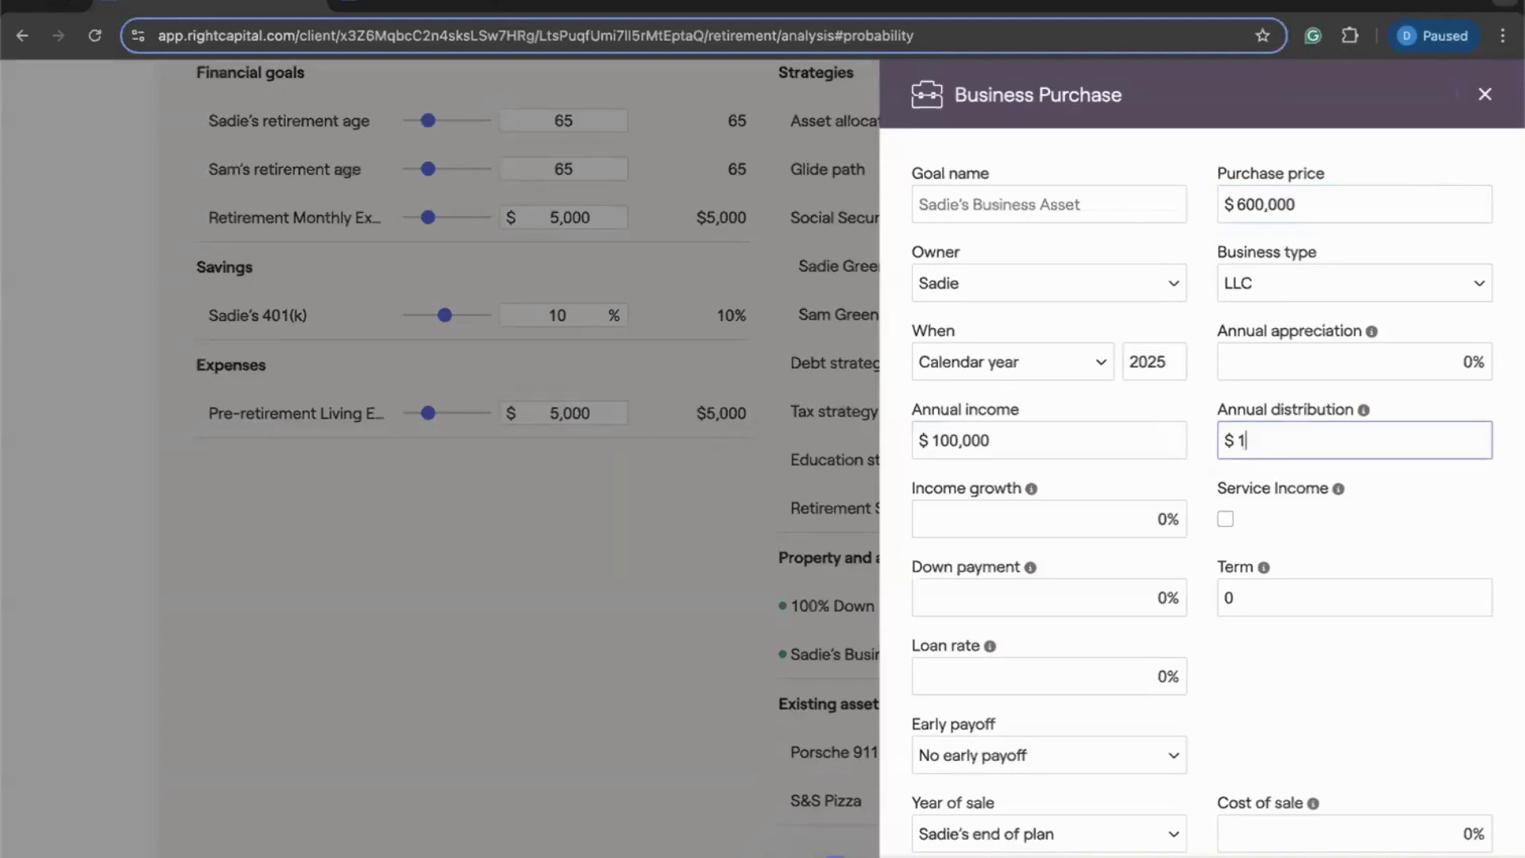
{"action": "type", "text": "0"}
{"action": "left_click", "coordinate": [1416, 477]}
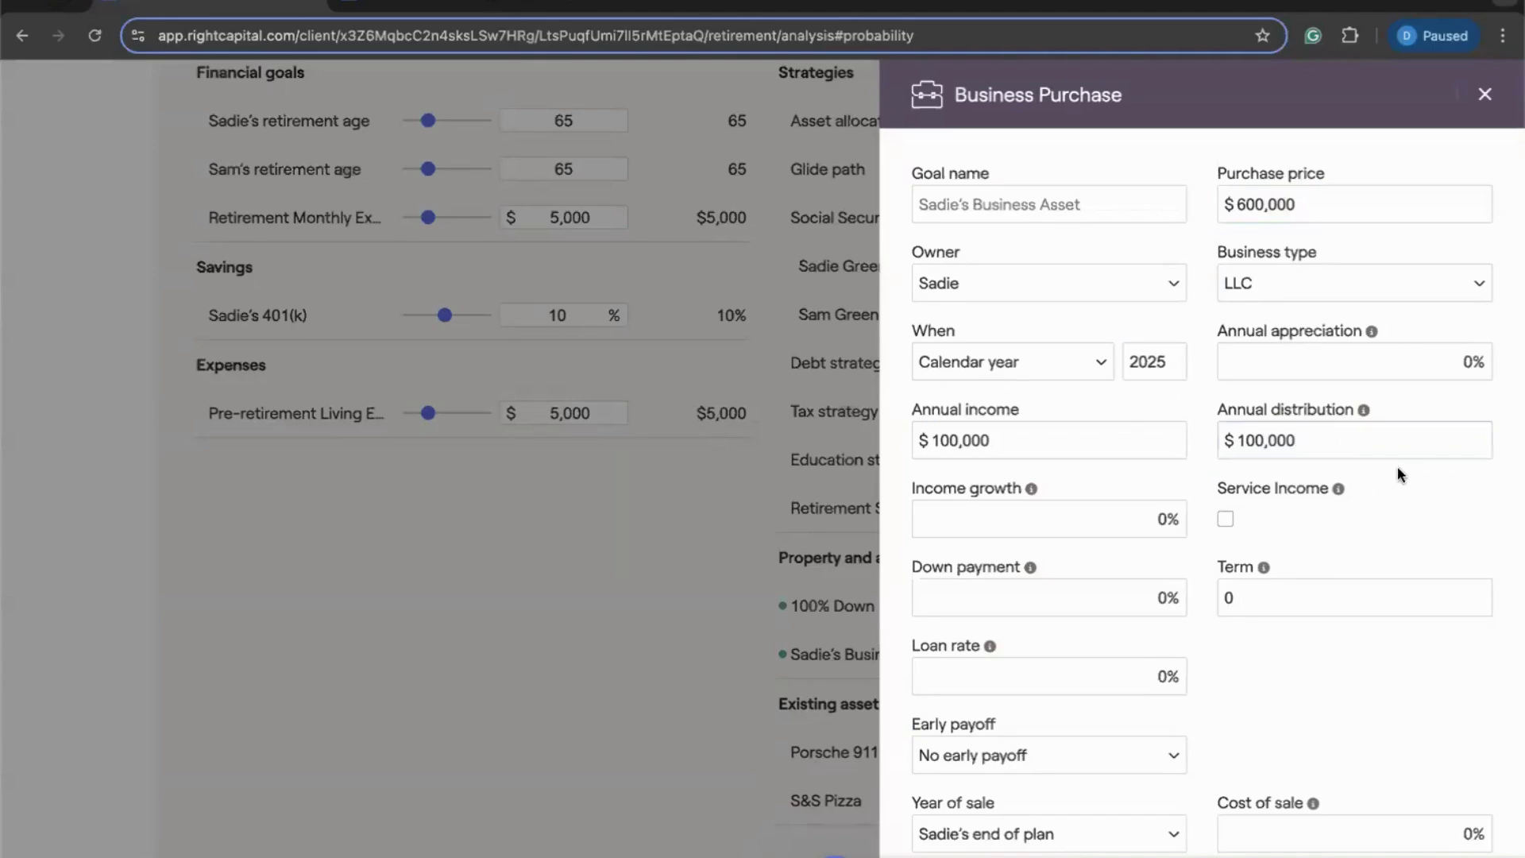
Step: Finance the second business purchase with a 20% down payment, a term of 15, and a 7% loan rate
{"action": "scroll", "coordinate": [1190, 495], "scroll_direction": "down", "scroll_amount": 1}
{"action": "left_click", "coordinate": [1137, 514]}
{"action": "type", "text": "2"}
{"action": "left_click", "coordinate": [1246, 517]}
{"action": "key", "text": "BackSpace"}
{"action": "type", "text": "15"}
{"action": "left_click", "coordinate": [1138, 595]}
{"action": "key", "text": "BackSpace"}
{"action": "type", "text": "7"}
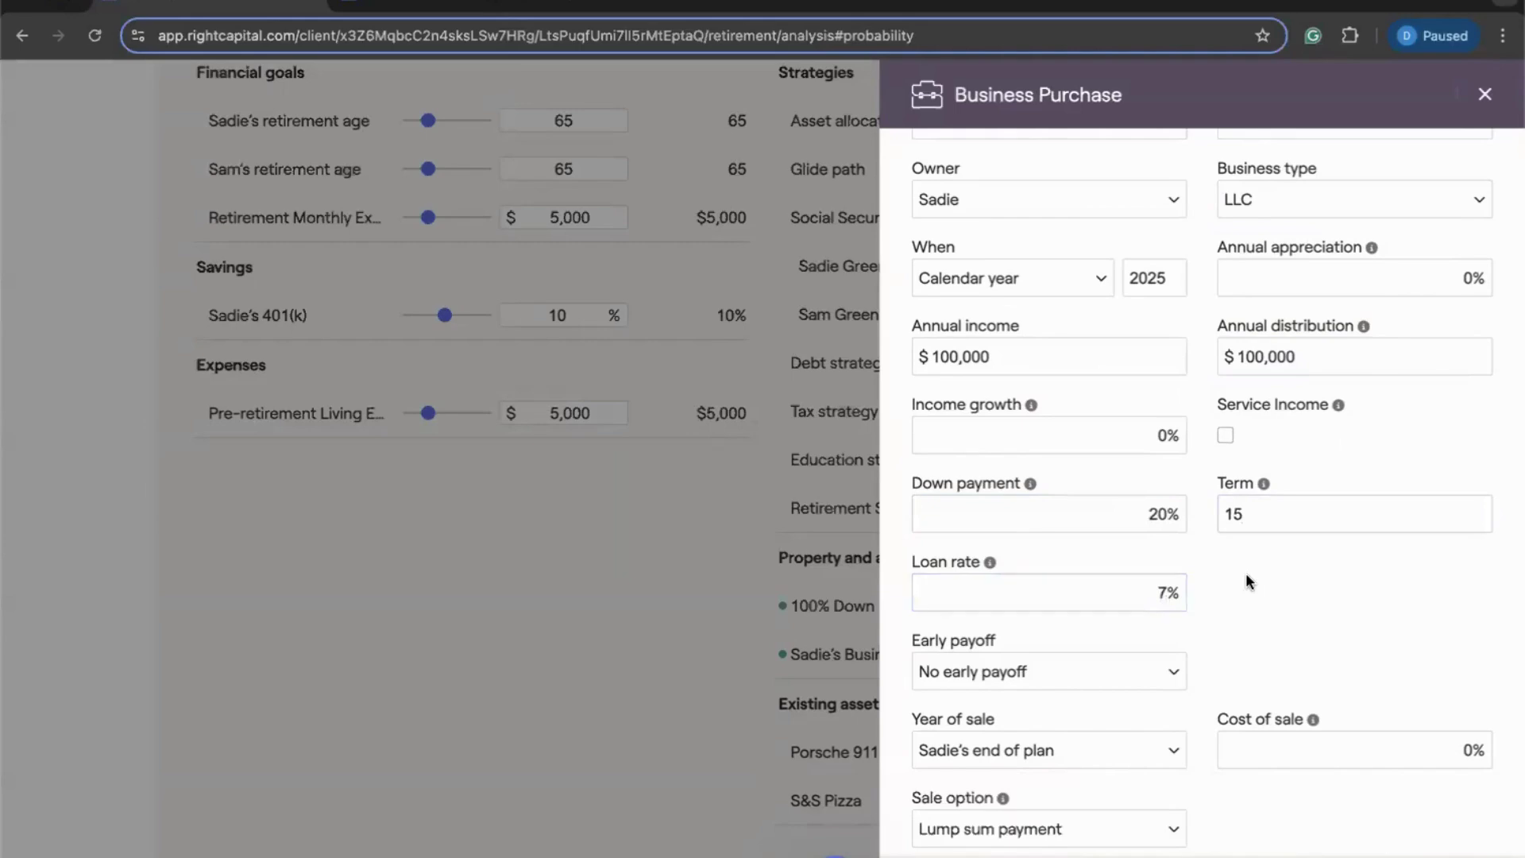
{"action": "scroll", "coordinate": [1246, 575], "scroll_direction": "down", "scroll_amount": 1}
{"action": "scroll", "coordinate": [1247, 574], "scroll_direction": "up", "scroll_amount": 3}
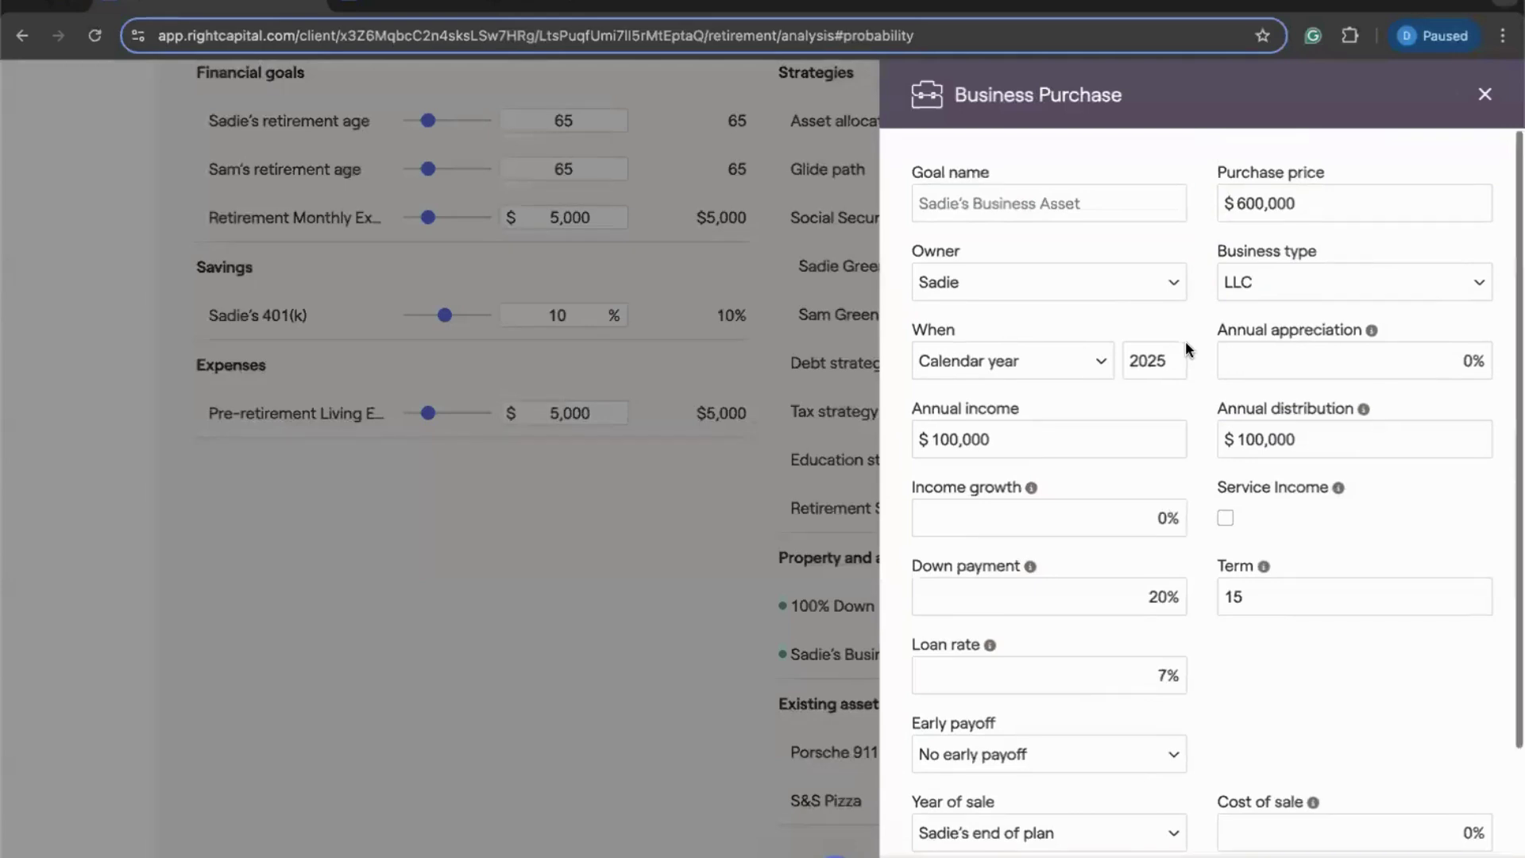
Step: Save the second business purchase and rename the goal "20% Down Payment"
{"action": "scroll", "coordinate": [1185, 341], "scroll_direction": "down", "scroll_amount": 1}
{"action": "scroll", "coordinate": [1178, 410], "scroll_direction": "down", "scroll_amount": 2}
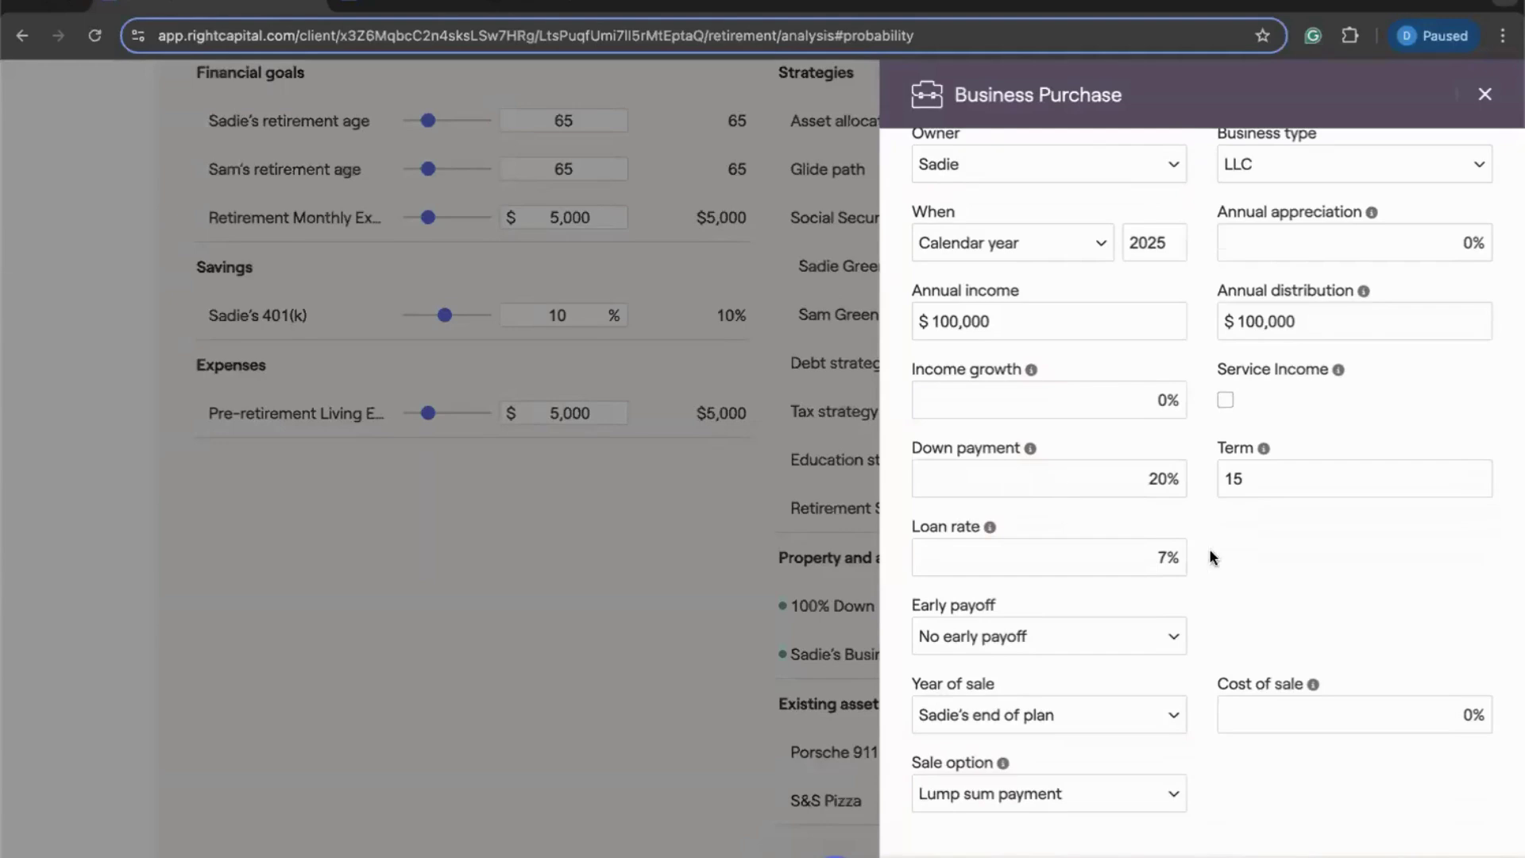
{"action": "scroll", "coordinate": [1211, 560], "scroll_direction": "down", "scroll_amount": 1}
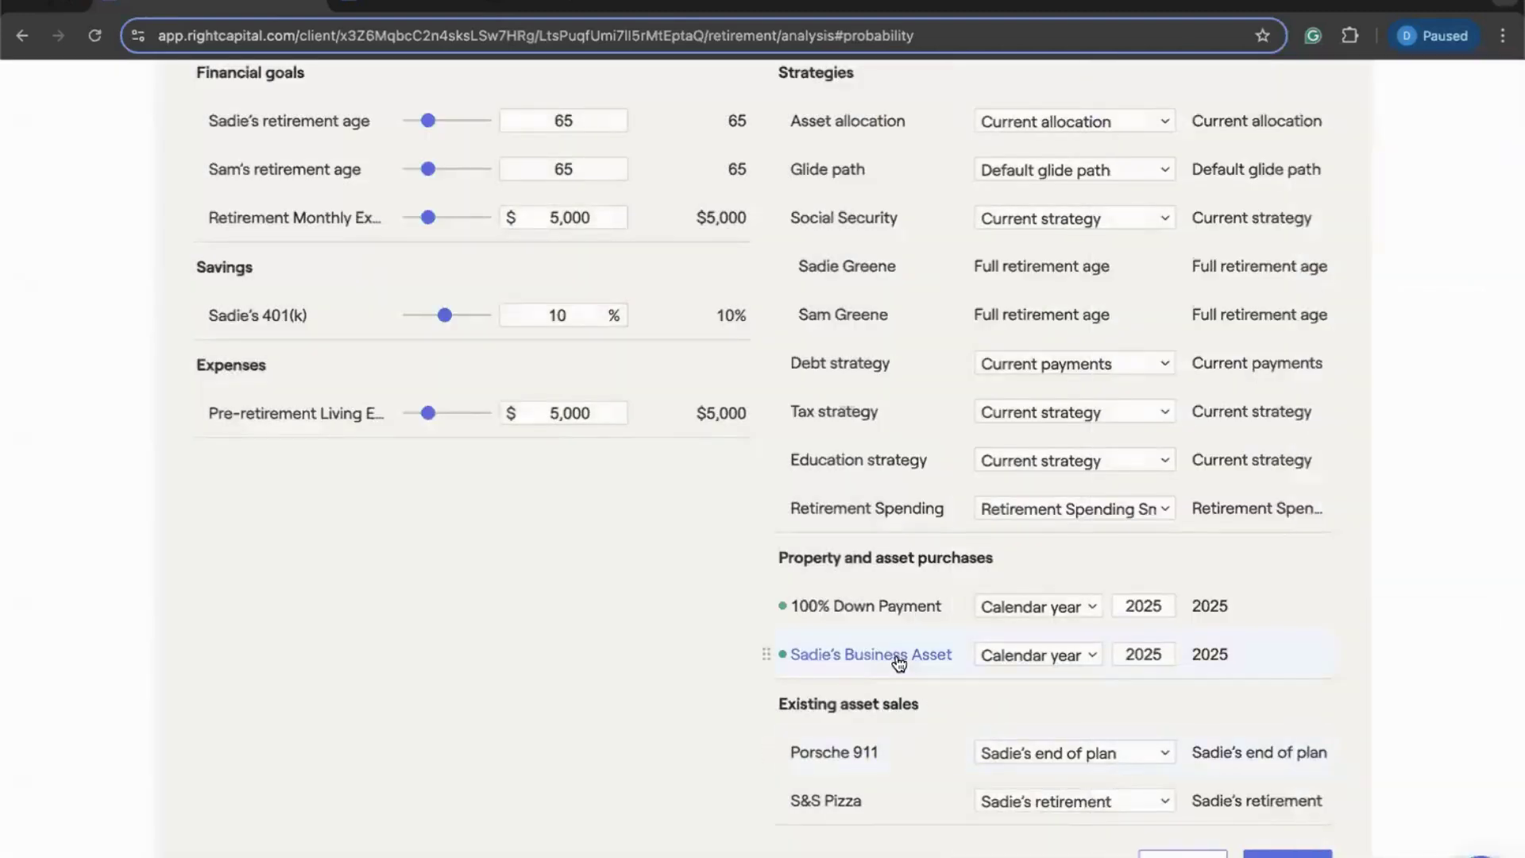
{"action": "left_click", "coordinate": [895, 654]}
{"action": "left_click", "coordinate": [932, 204]}
{"action": "type", "text": "20% Down Payment"}
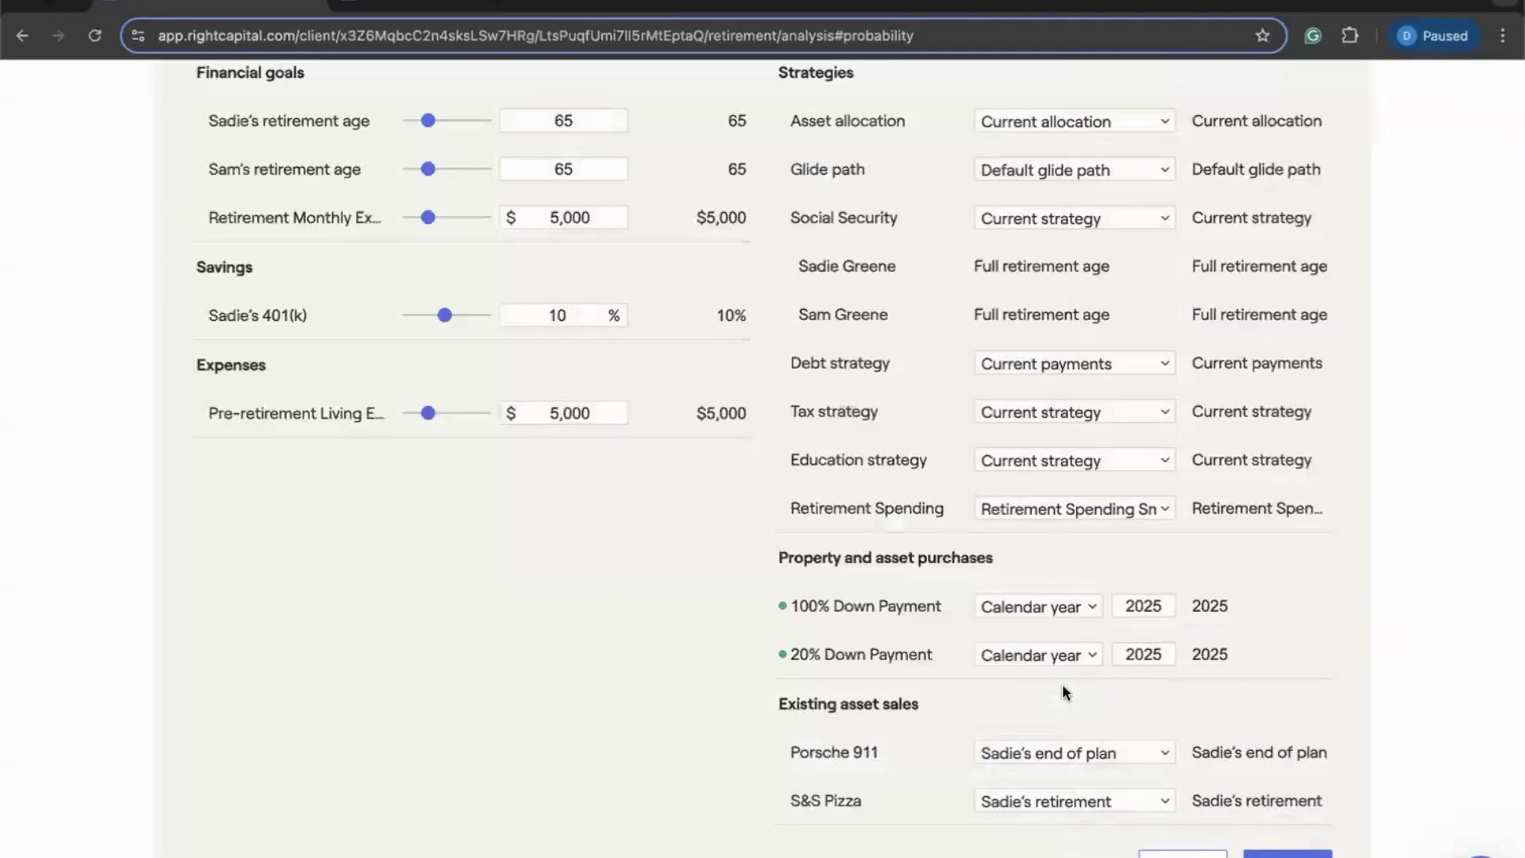
Step: In the 100% Down Payment scenario, set the 20% Down Payment purchase's timing to Never and recalculate the results
{"action": "scroll", "coordinate": [1014, 659], "scroll_direction": "up", "scroll_amount": 10}
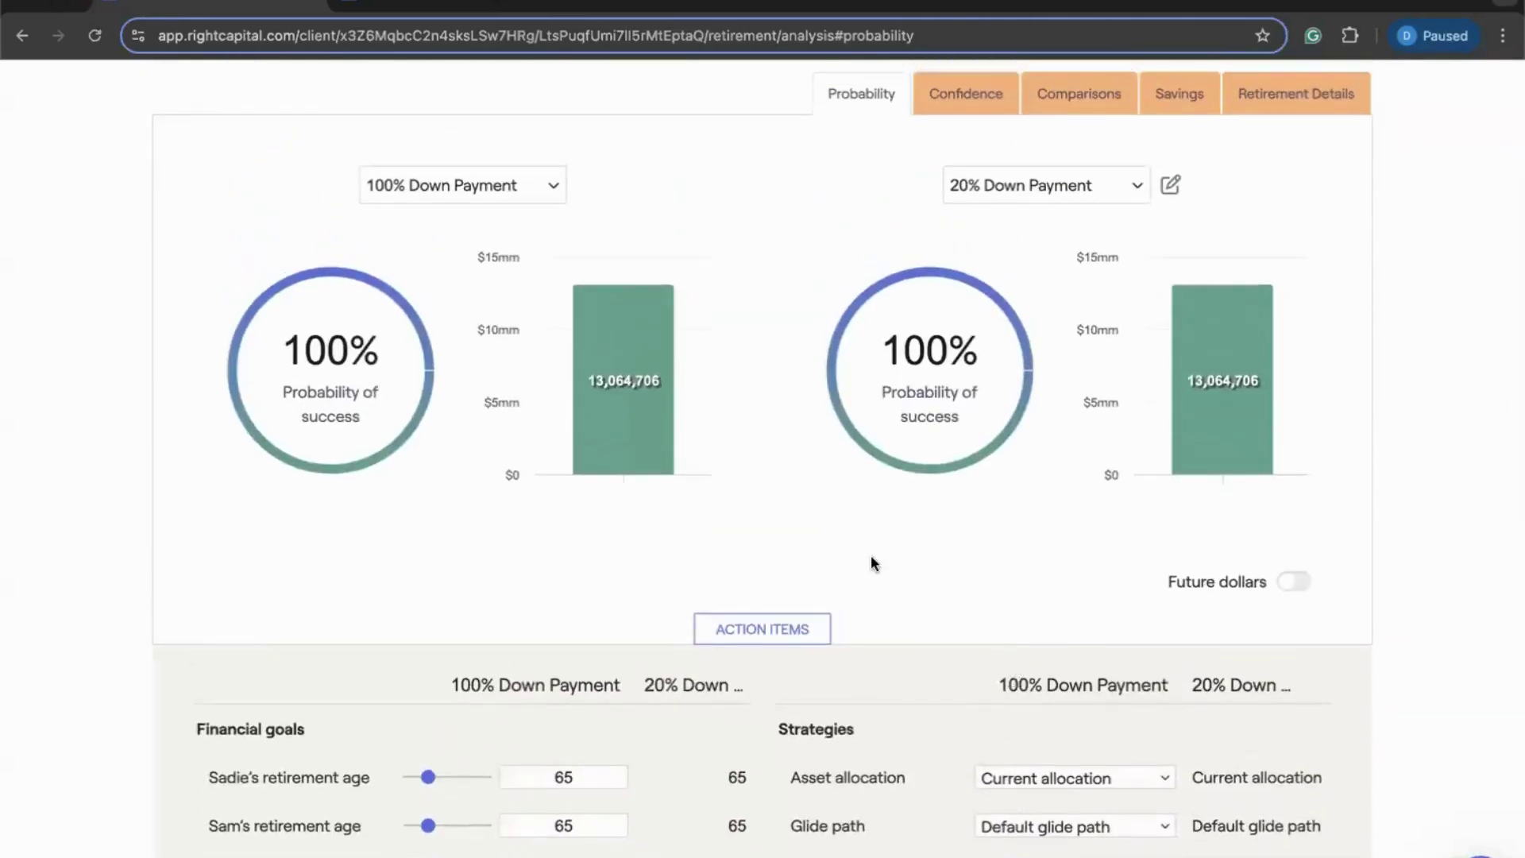
{"action": "scroll", "coordinate": [871, 560], "scroll_direction": "down", "scroll_amount": 8}
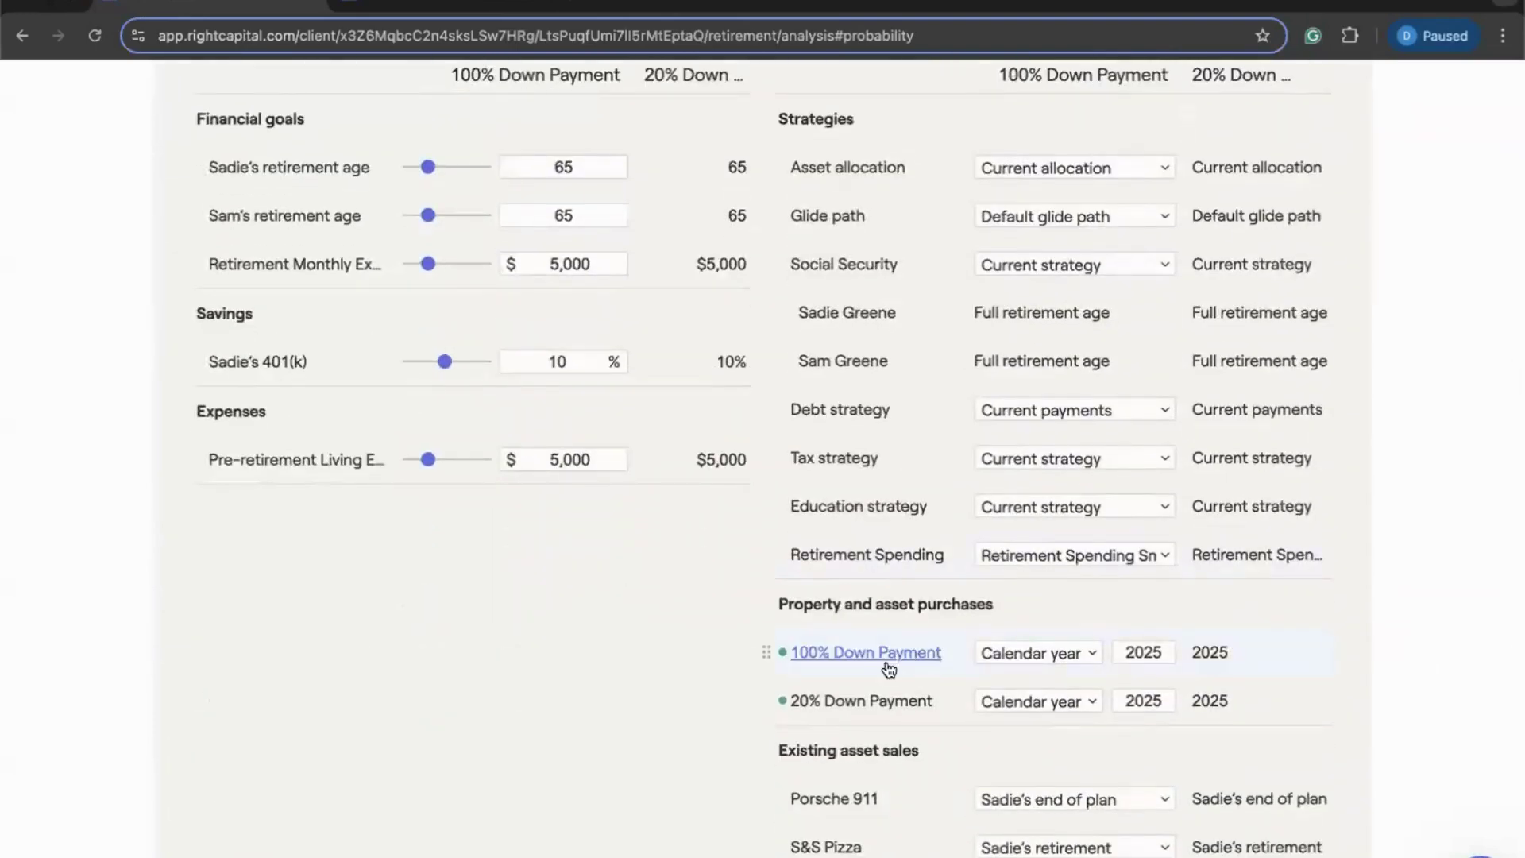
{"action": "scroll", "coordinate": [889, 670], "scroll_direction": "up", "scroll_amount": 7}
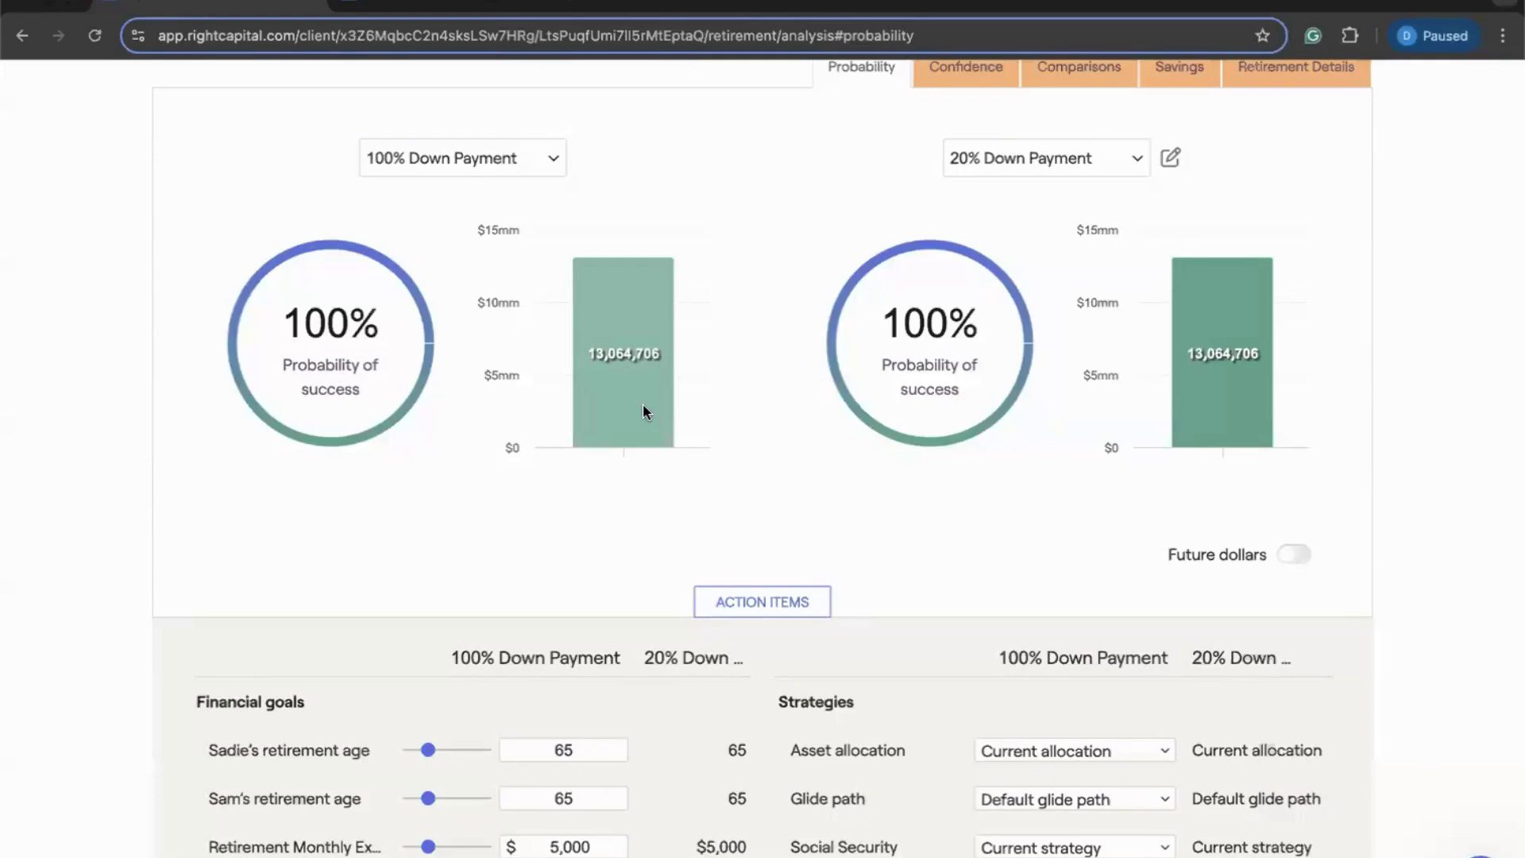
{"action": "left_click", "coordinate": [397, 160]}
{"action": "left_click", "coordinate": [443, 159]}
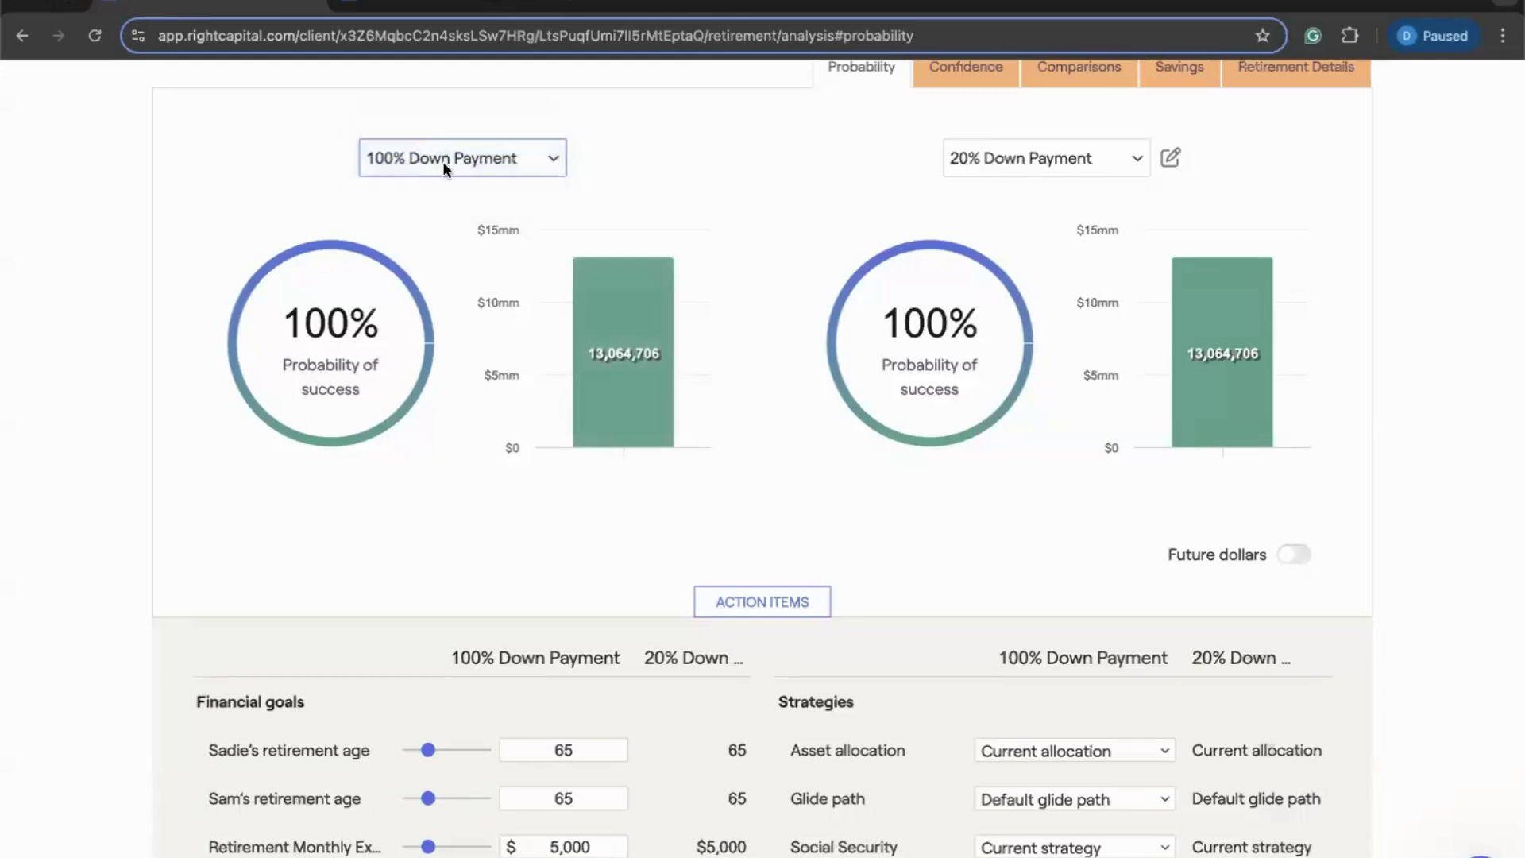
{"action": "scroll", "coordinate": [574, 393], "scroll_direction": "down", "scroll_amount": 8}
{"action": "scroll", "coordinate": [574, 394], "scroll_direction": "down", "scroll_amount": 1}
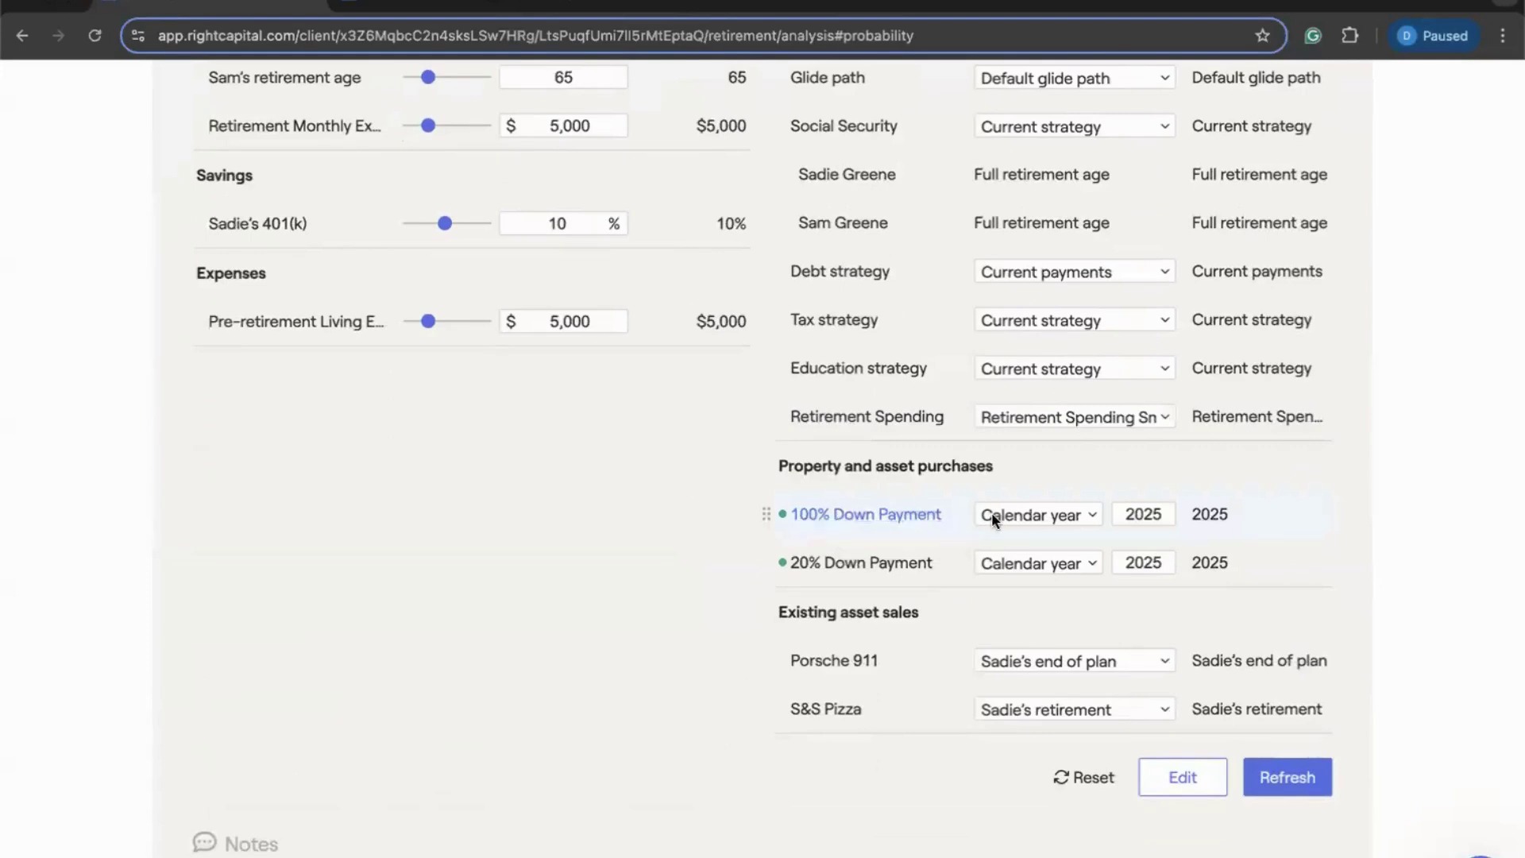
{"action": "left_click", "coordinate": [1009, 562]}
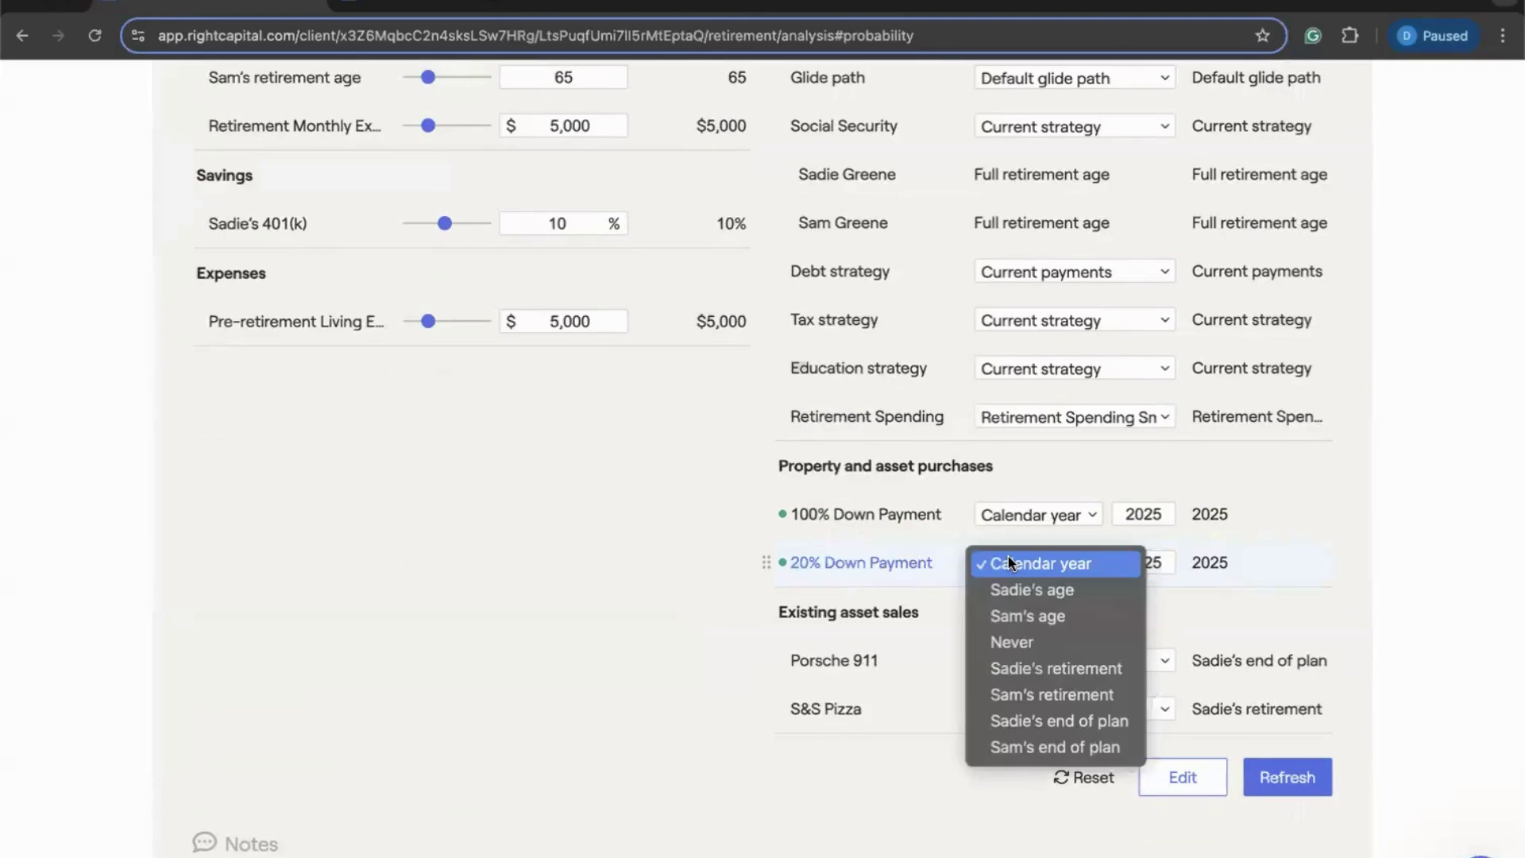
{"action": "left_click", "coordinate": [1056, 640]}
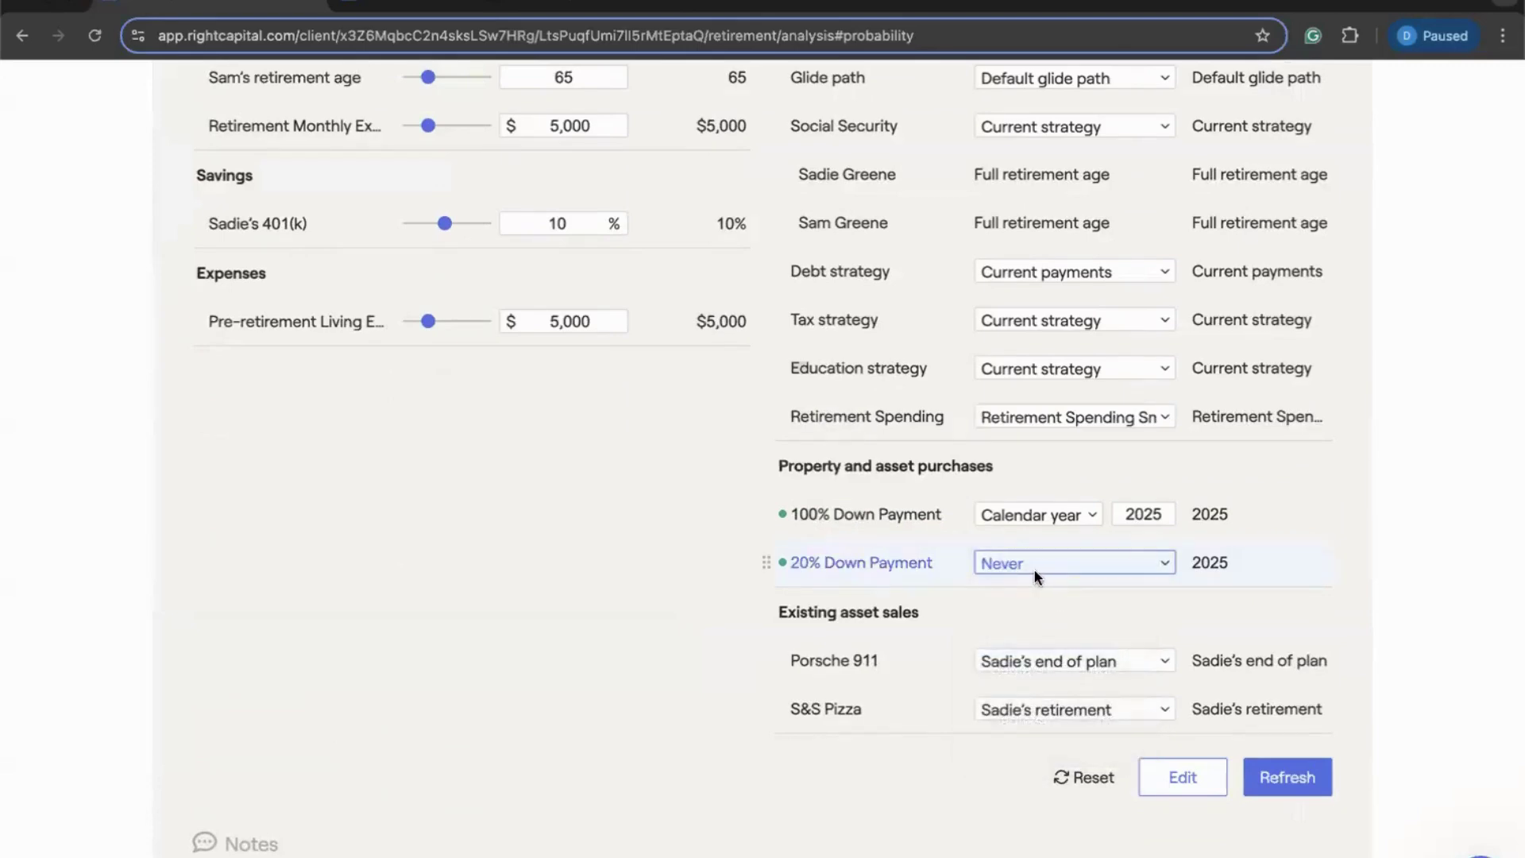
{"action": "left_click", "coordinate": [1261, 774]}
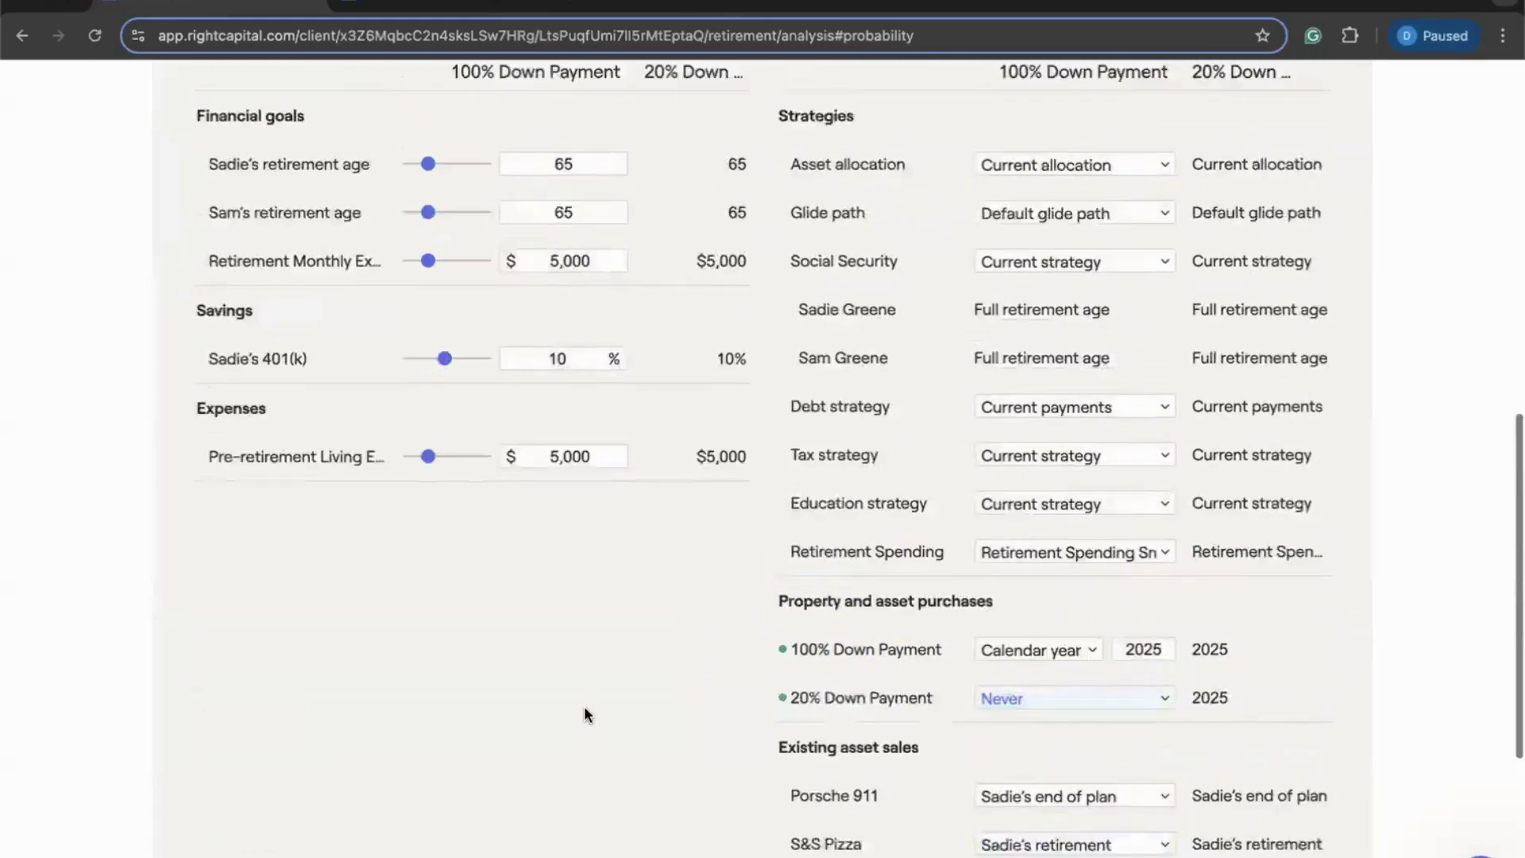
Step: Swap the compared scenarios so that 20% Down Payment is the editable first one and 100% Down Payment the second
{"action": "scroll", "coordinate": [584, 713], "scroll_direction": "up", "scroll_amount": 10}
{"action": "left_click", "coordinate": [528, 262]}
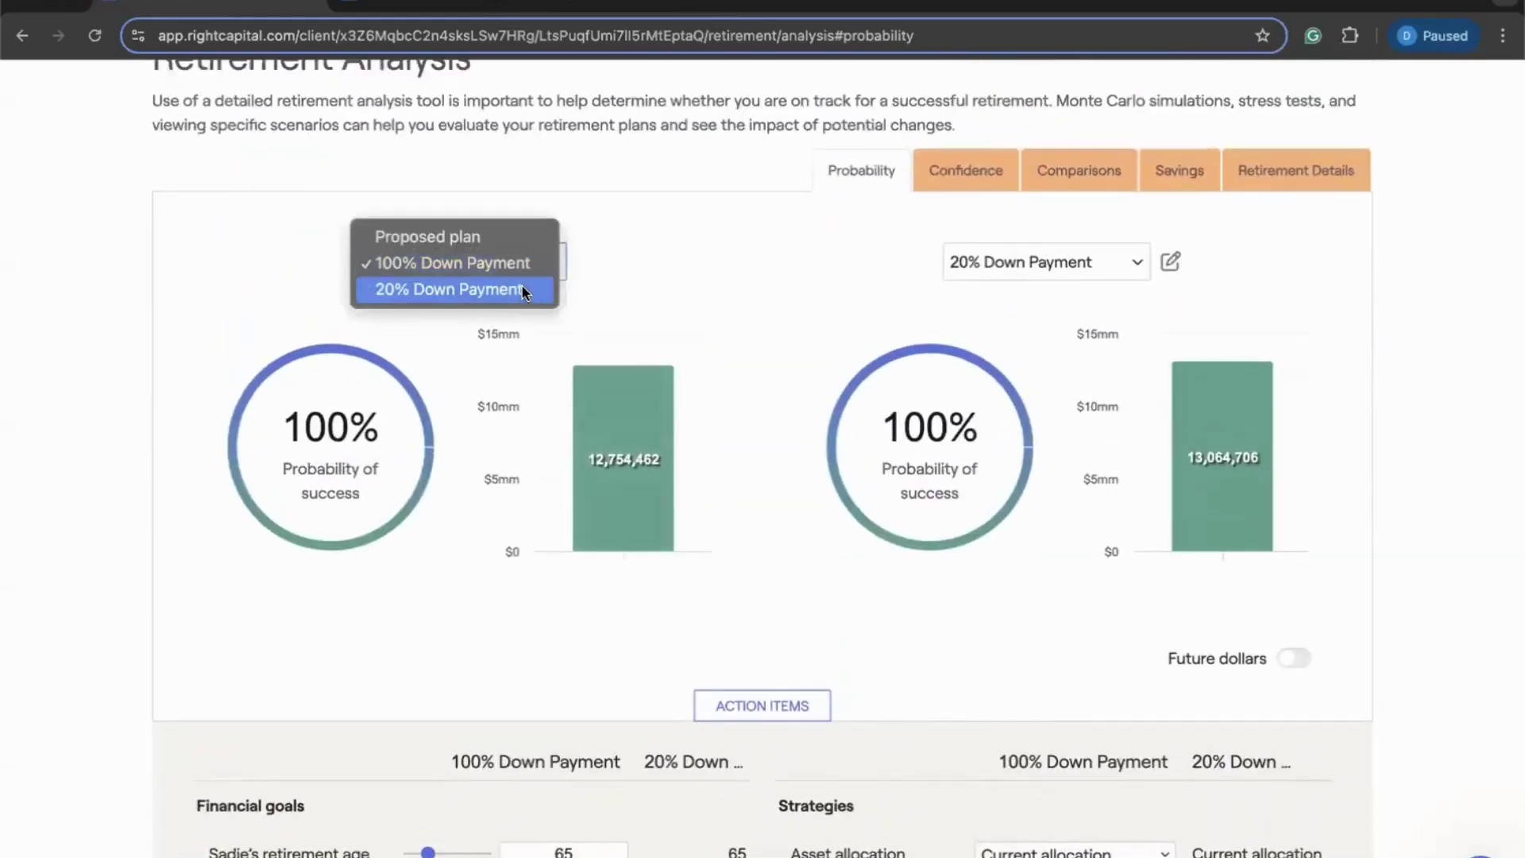
{"action": "left_click", "coordinate": [525, 289]}
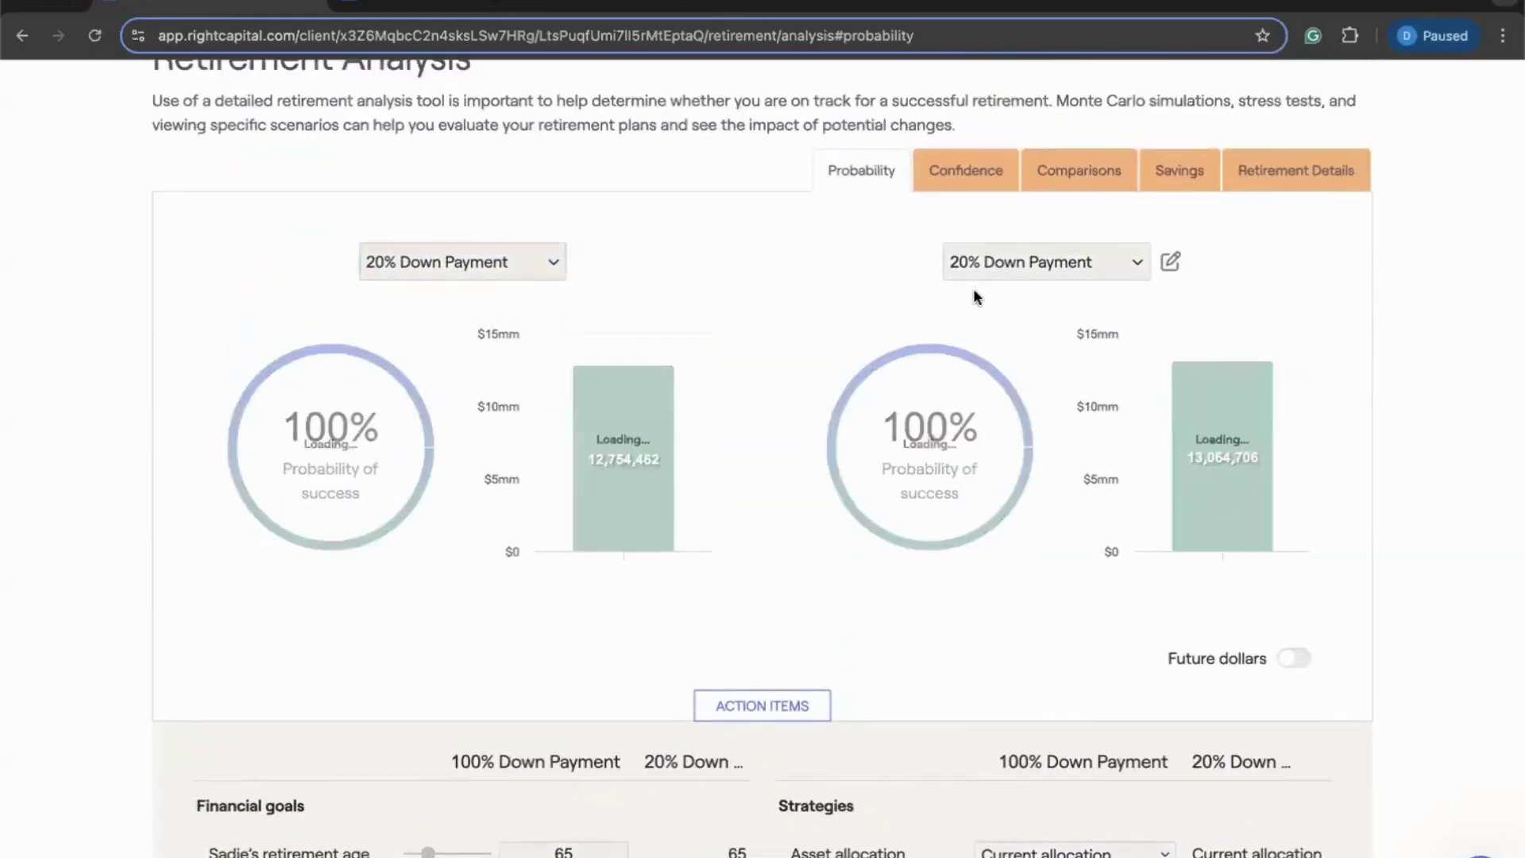
{"action": "left_click", "coordinate": [993, 262]}
{"action": "left_click", "coordinate": [732, 279]}
{"action": "key", "text": "Down"}
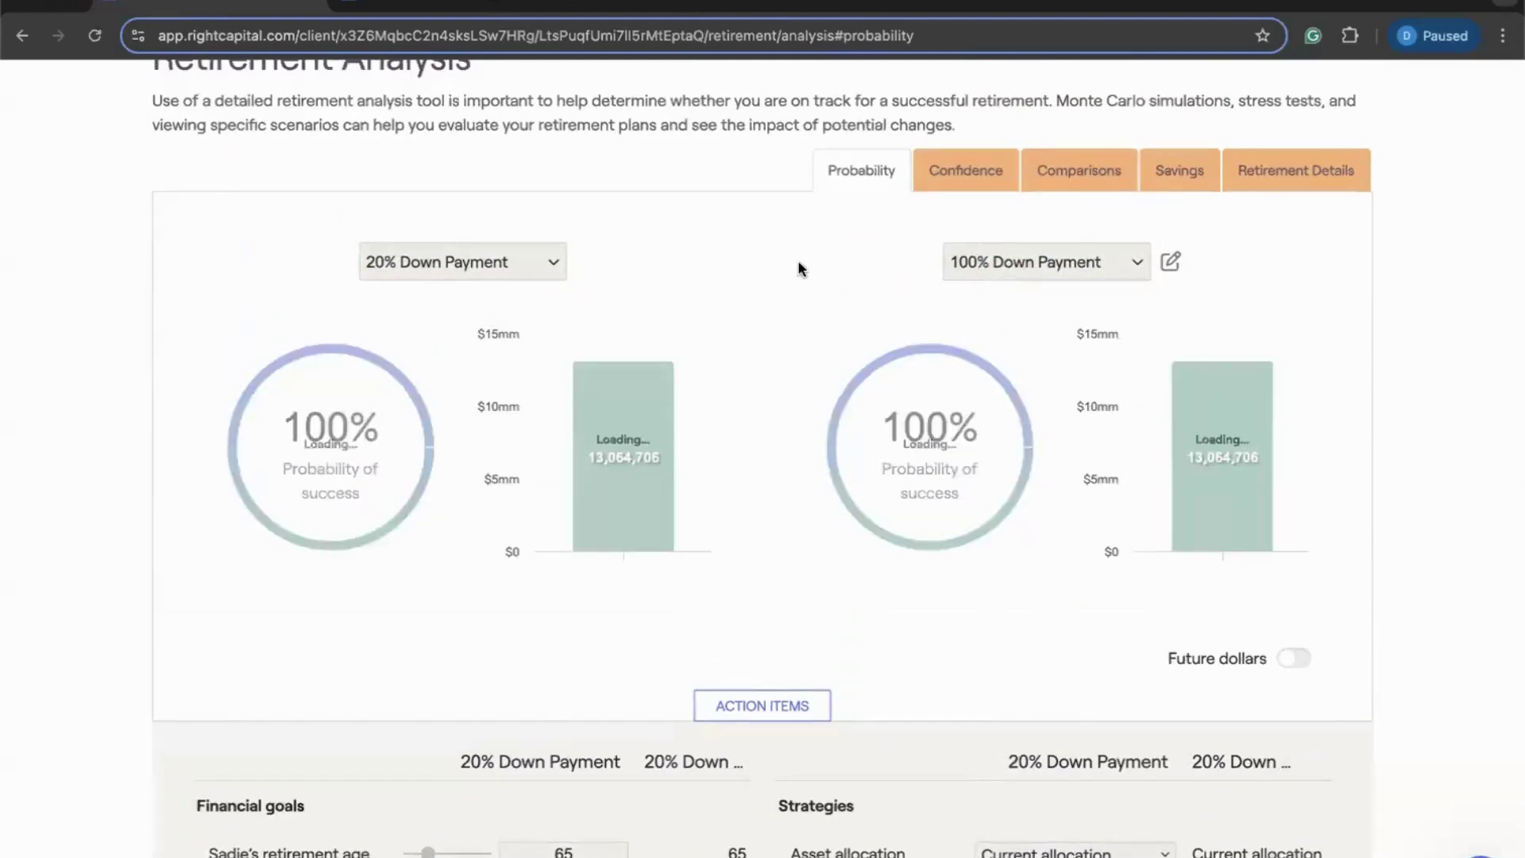
Step: In the 20% Down Payment scenario, set the 100% Down Payment purchase's timing to Never, recalculate, and check both probability results
{"action": "scroll", "coordinate": [755, 446], "scroll_direction": "down", "scroll_amount": 1}
{"action": "scroll", "coordinate": [755, 447], "scroll_direction": "down", "scroll_amount": 9}
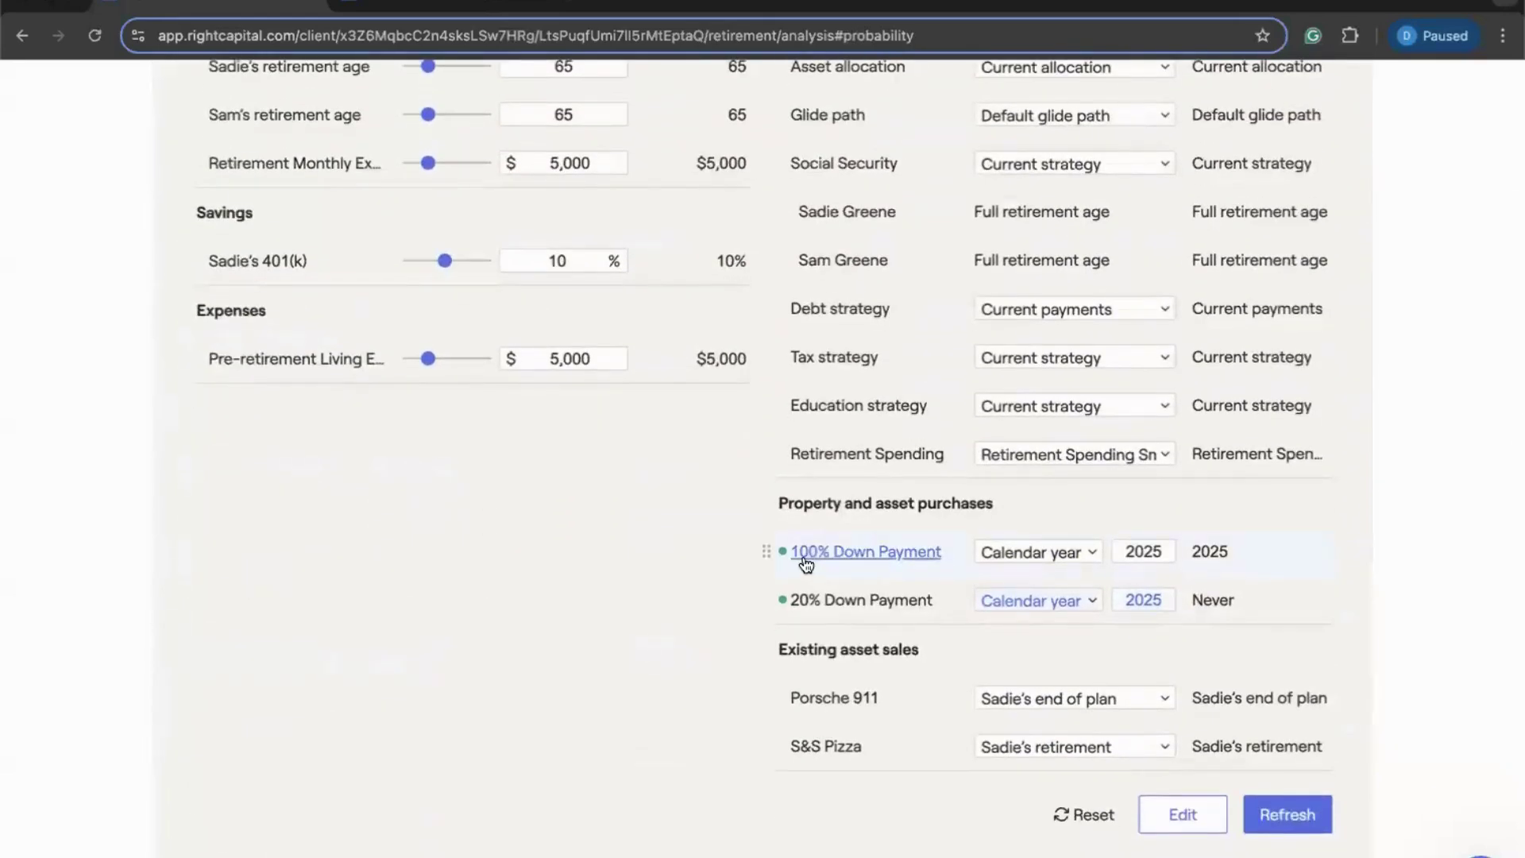
{"action": "left_click", "coordinate": [990, 552]}
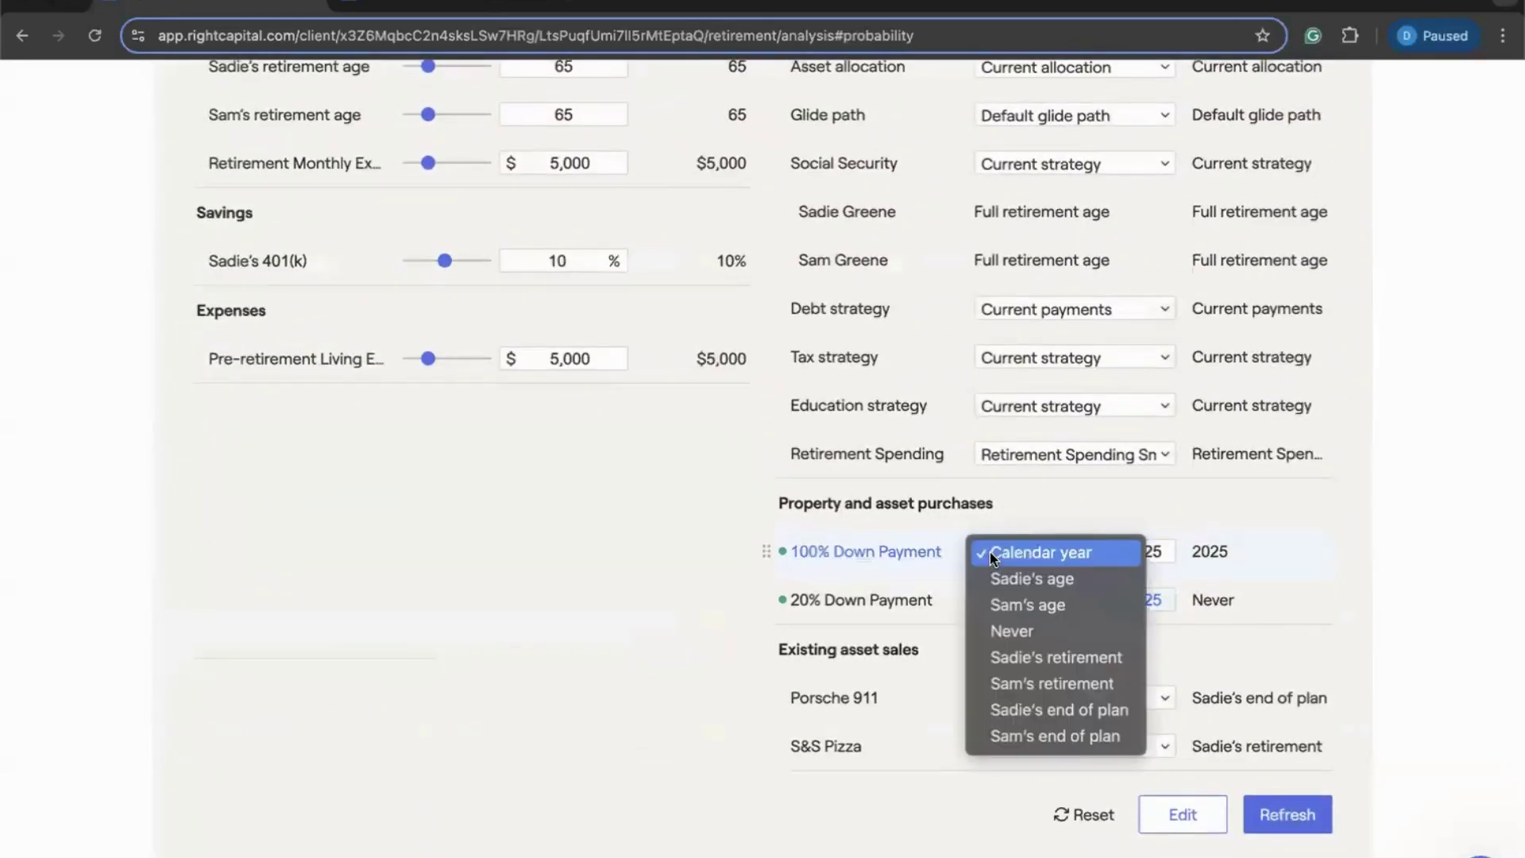
{"action": "left_click", "coordinate": [1050, 632]}
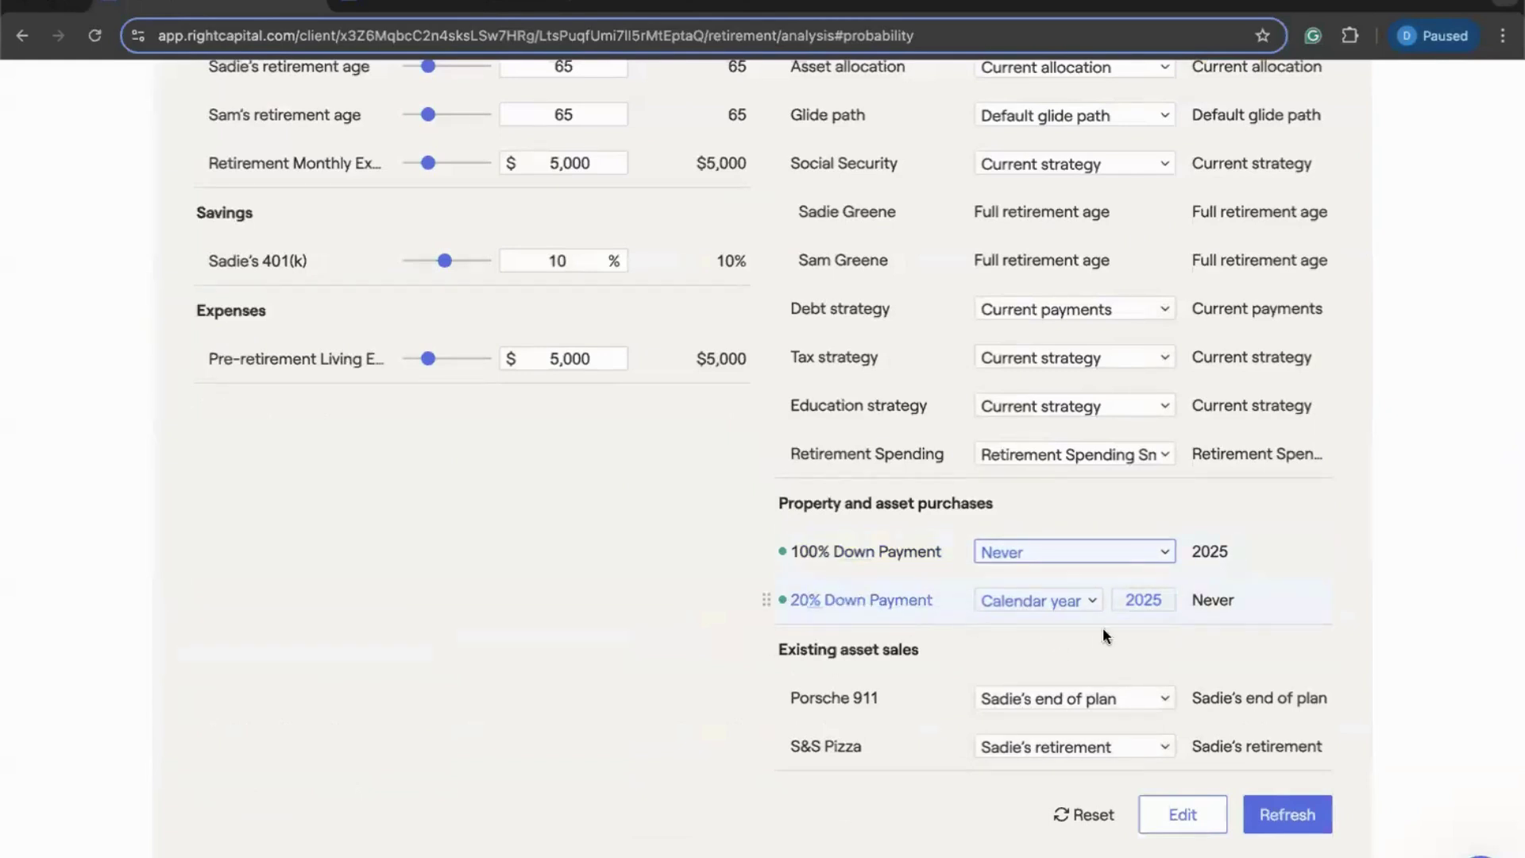
{"action": "left_click", "coordinate": [1292, 809]}
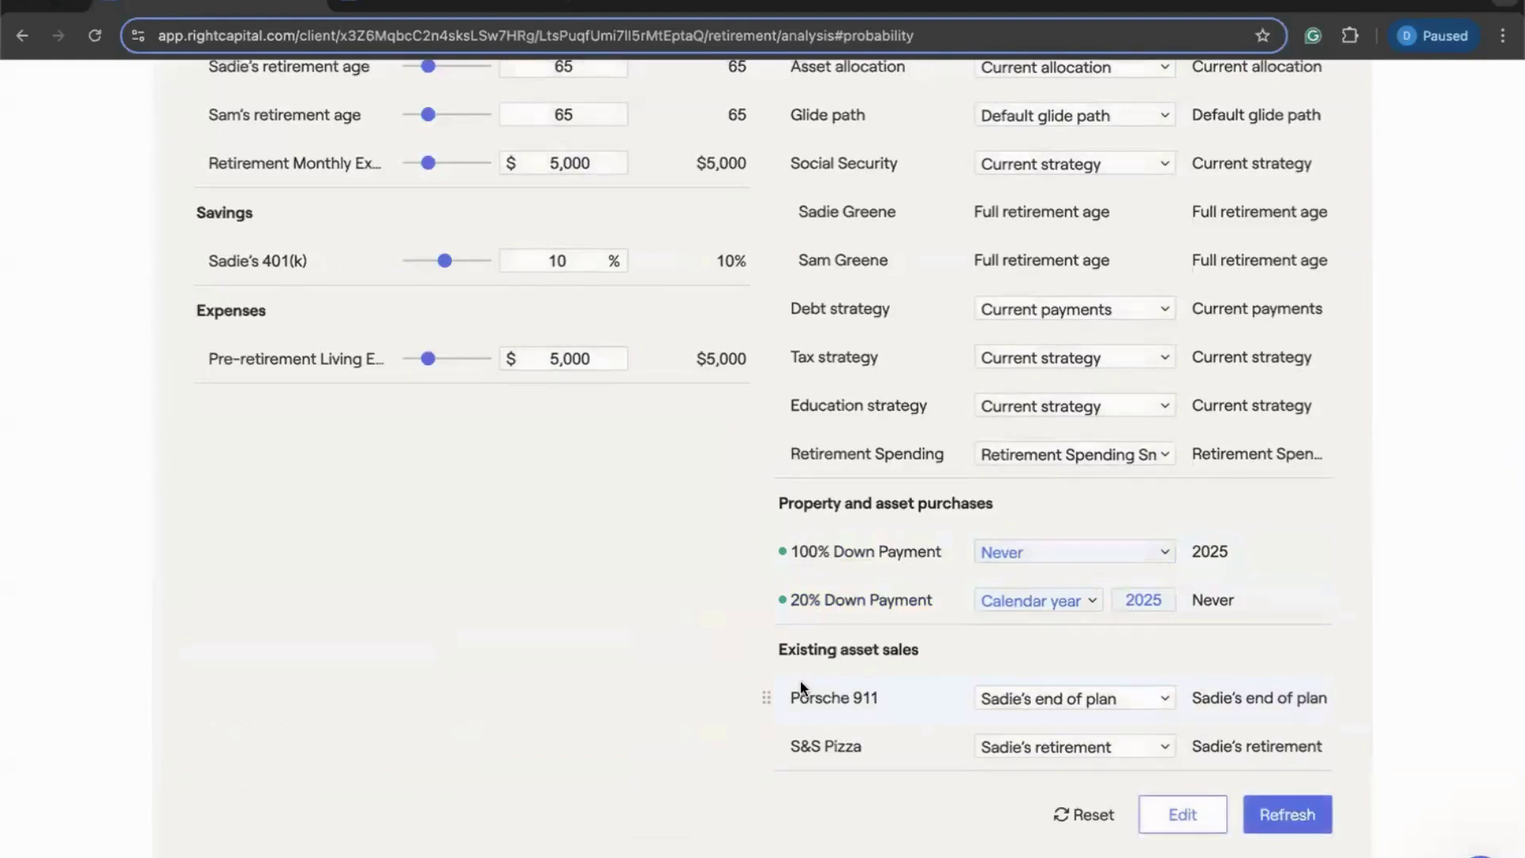
{"action": "scroll", "coordinate": [914, 638], "scroll_direction": "up", "scroll_amount": 1}
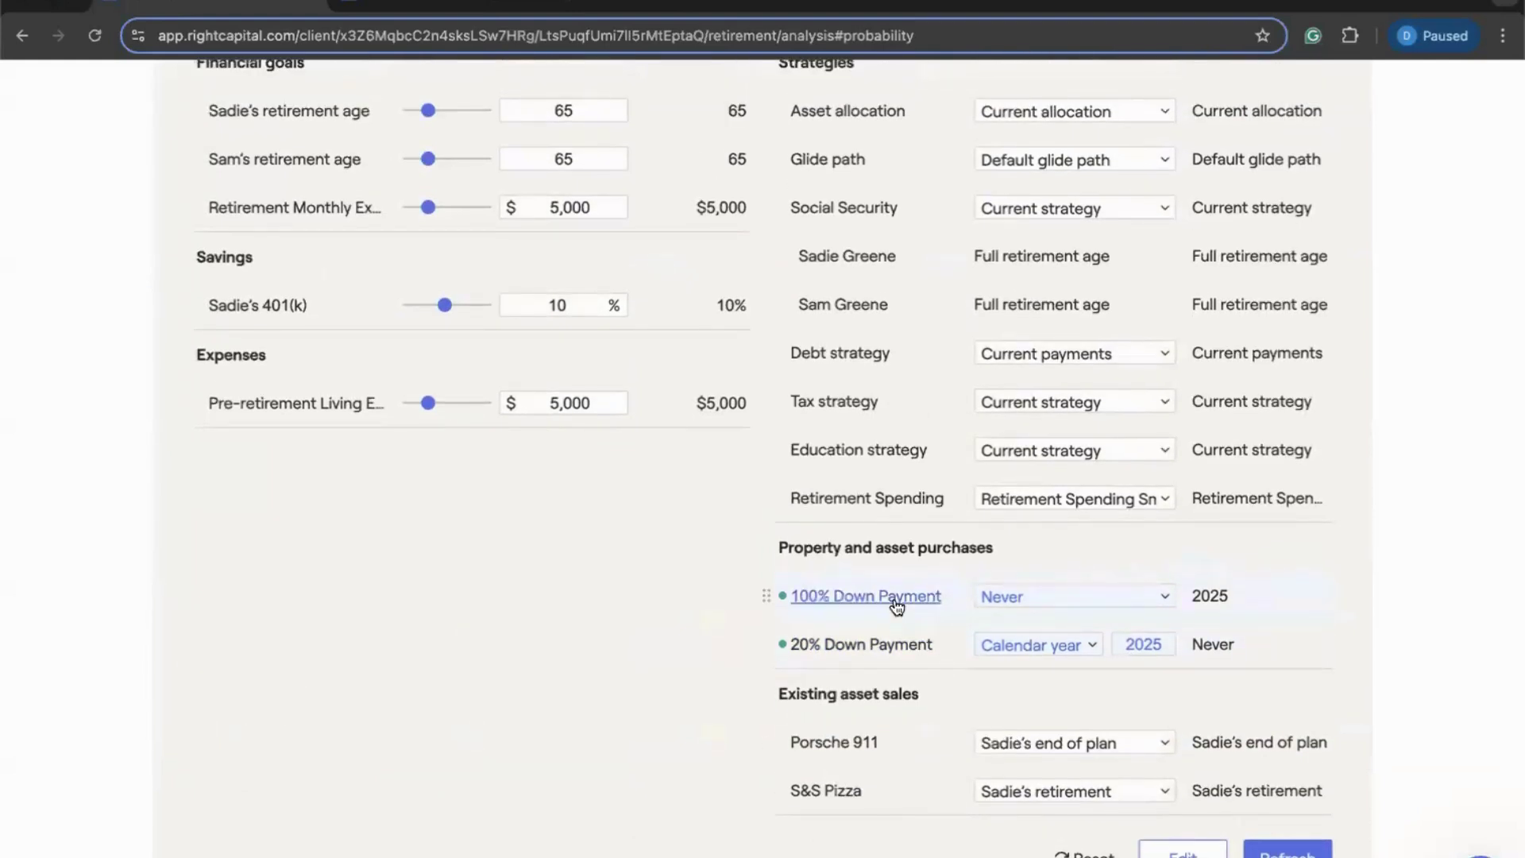
{"action": "scroll", "coordinate": [759, 534], "scroll_direction": "up", "scroll_amount": 10}
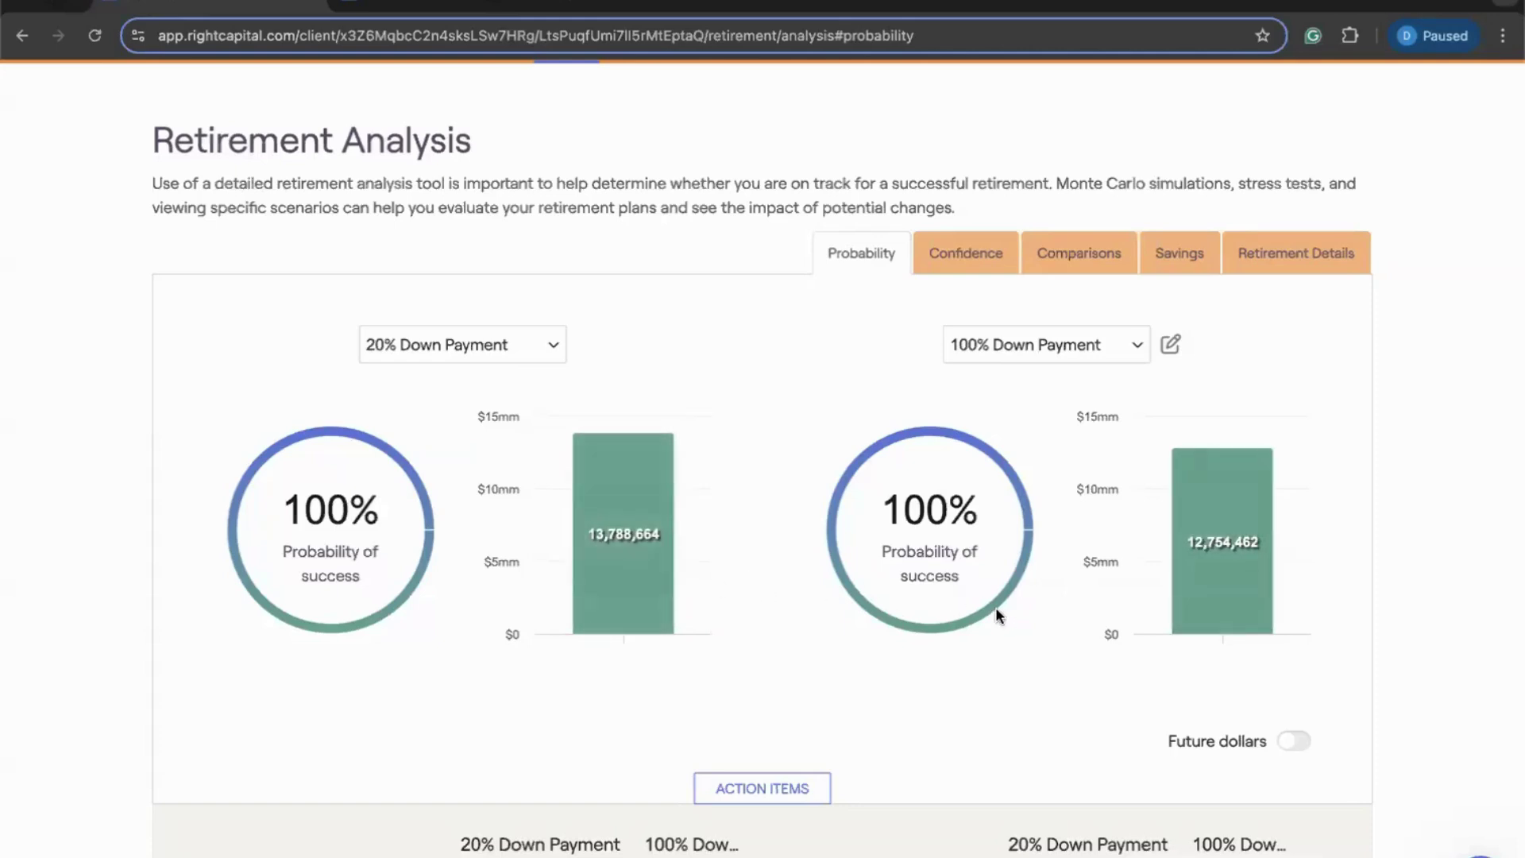
{"action": "scroll", "coordinate": [997, 614], "scroll_direction": "up", "scroll_amount": 2}
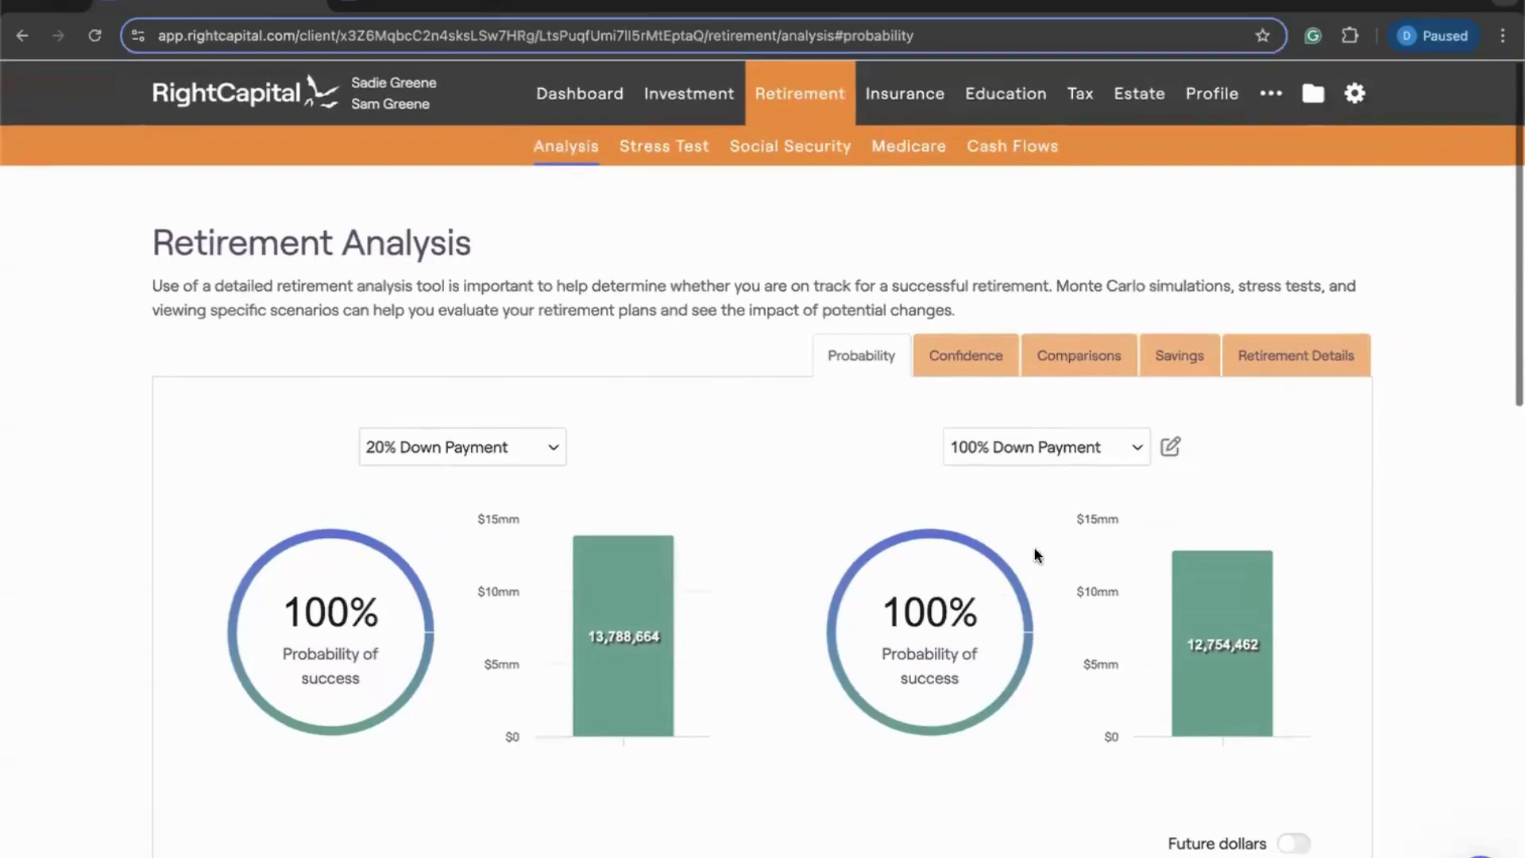
Step: Compare the two down payment scenarios by invested assets and by taxes
{"action": "left_click", "coordinate": [1075, 352]}
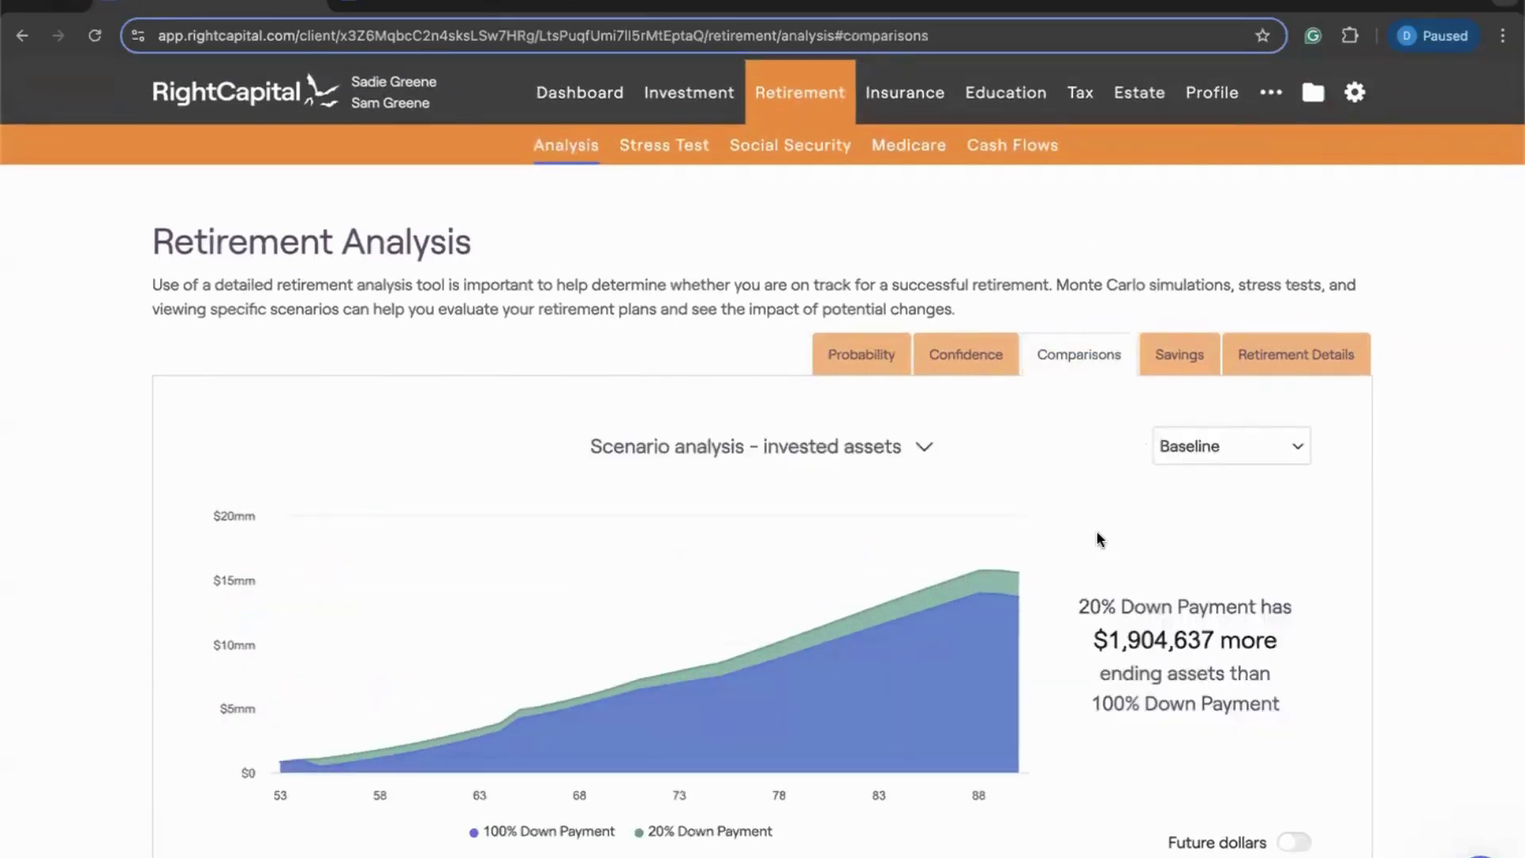
{"action": "scroll", "coordinate": [1096, 531], "scroll_direction": "down", "scroll_amount": 2}
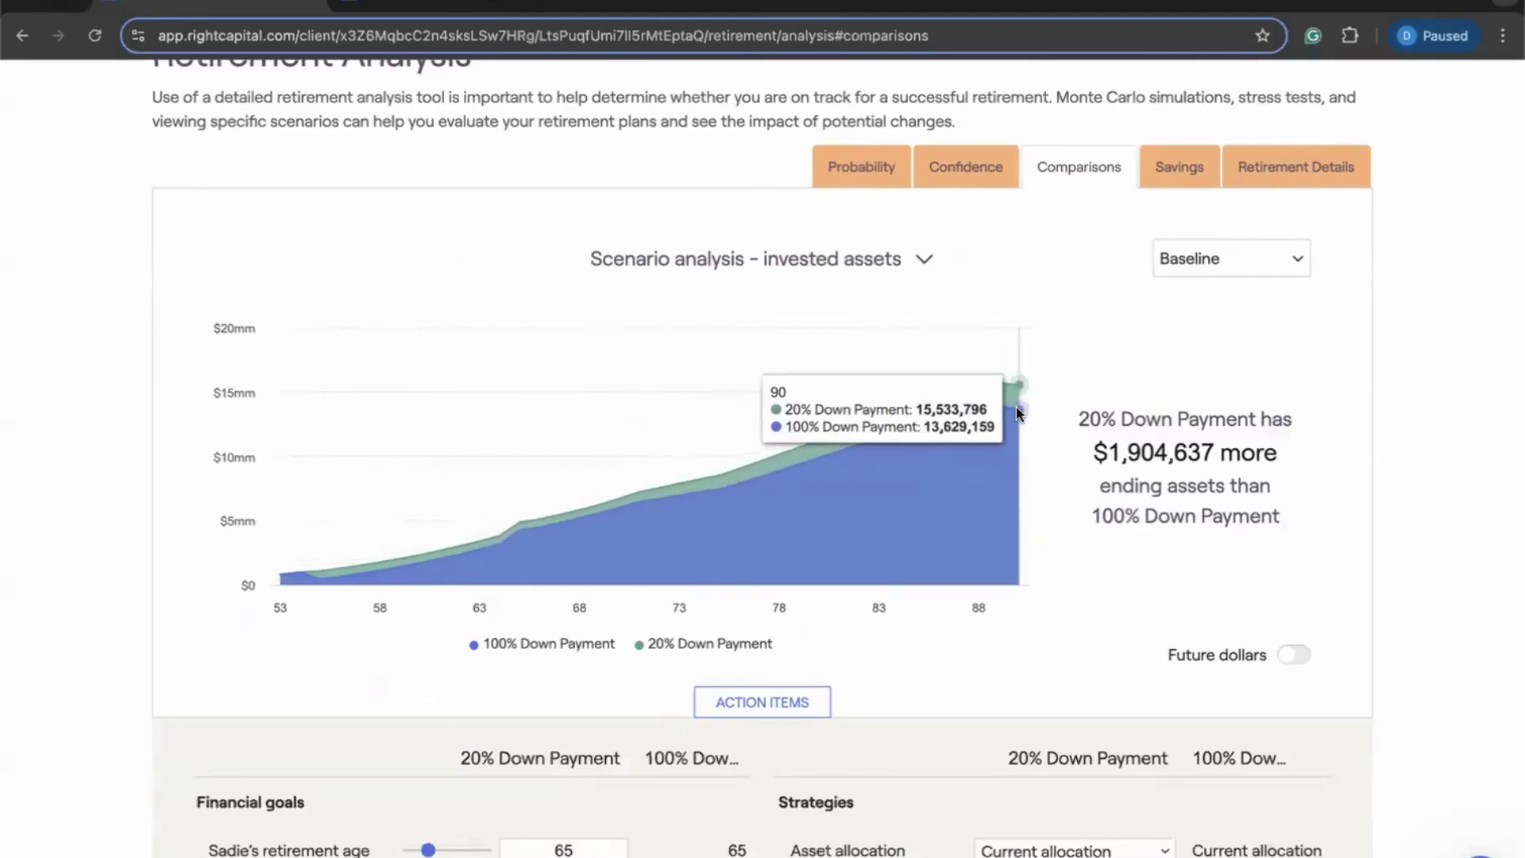
{"action": "left_click", "coordinate": [923, 258]}
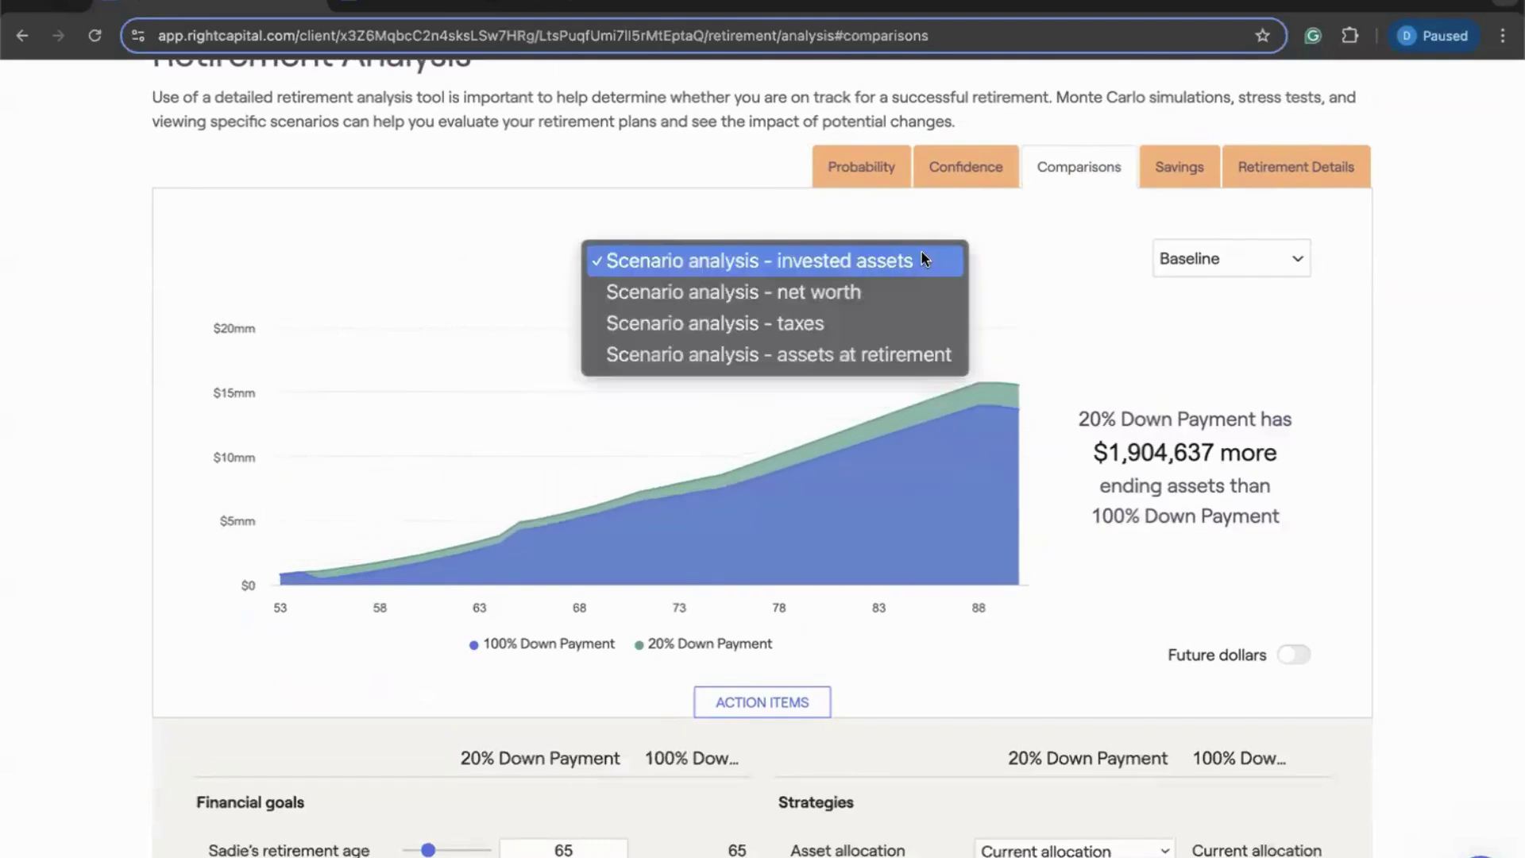
{"action": "left_click", "coordinate": [899, 322]}
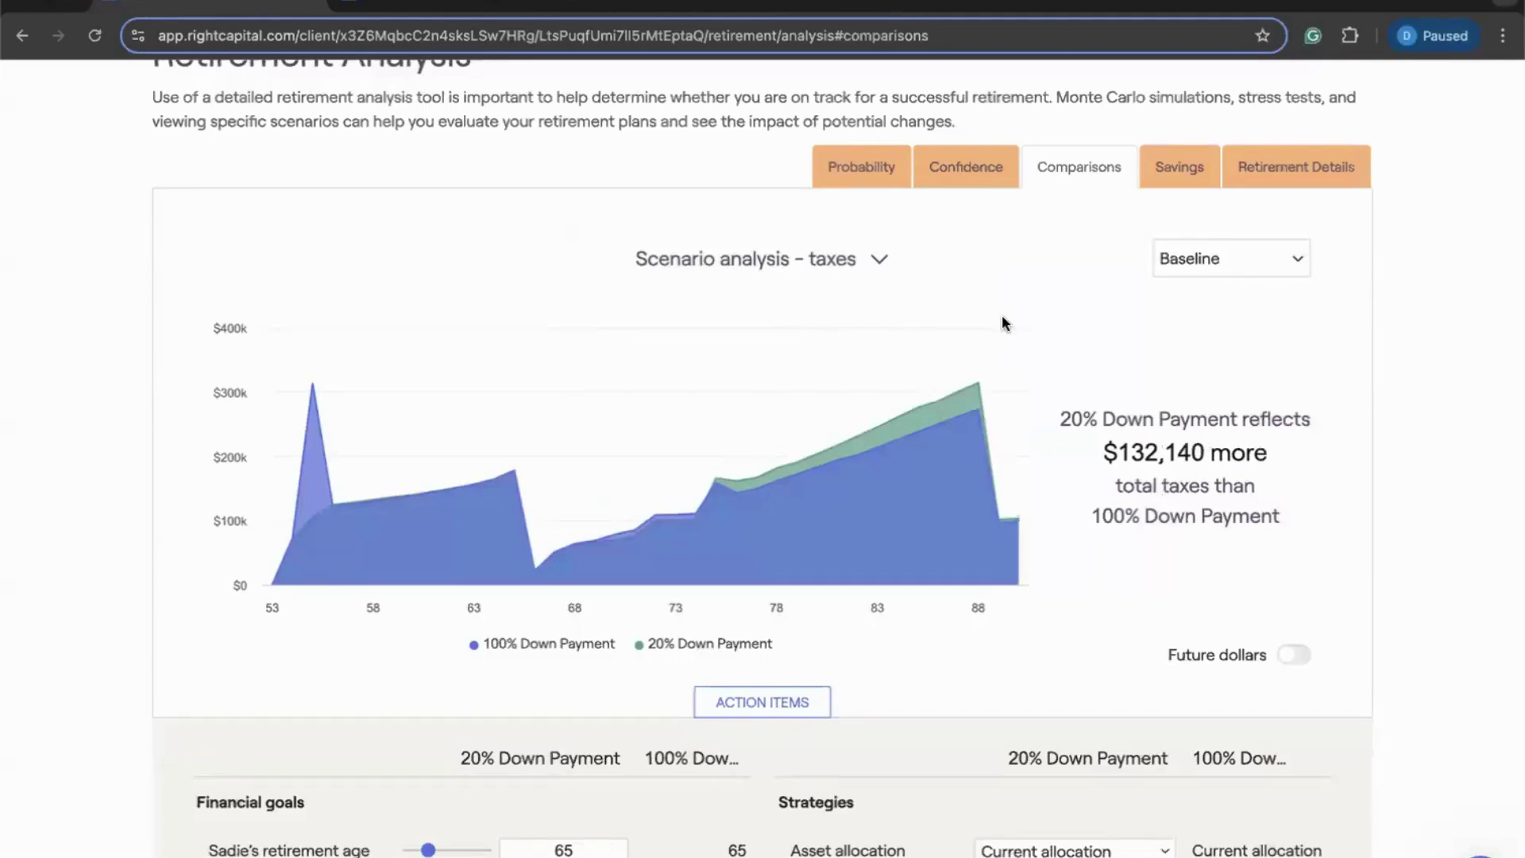
Step: Examine the yearly cash flow summary for the 100% Down Payment scenario
{"action": "scroll", "coordinate": [1003, 316], "scroll_direction": "up", "scroll_amount": 3}
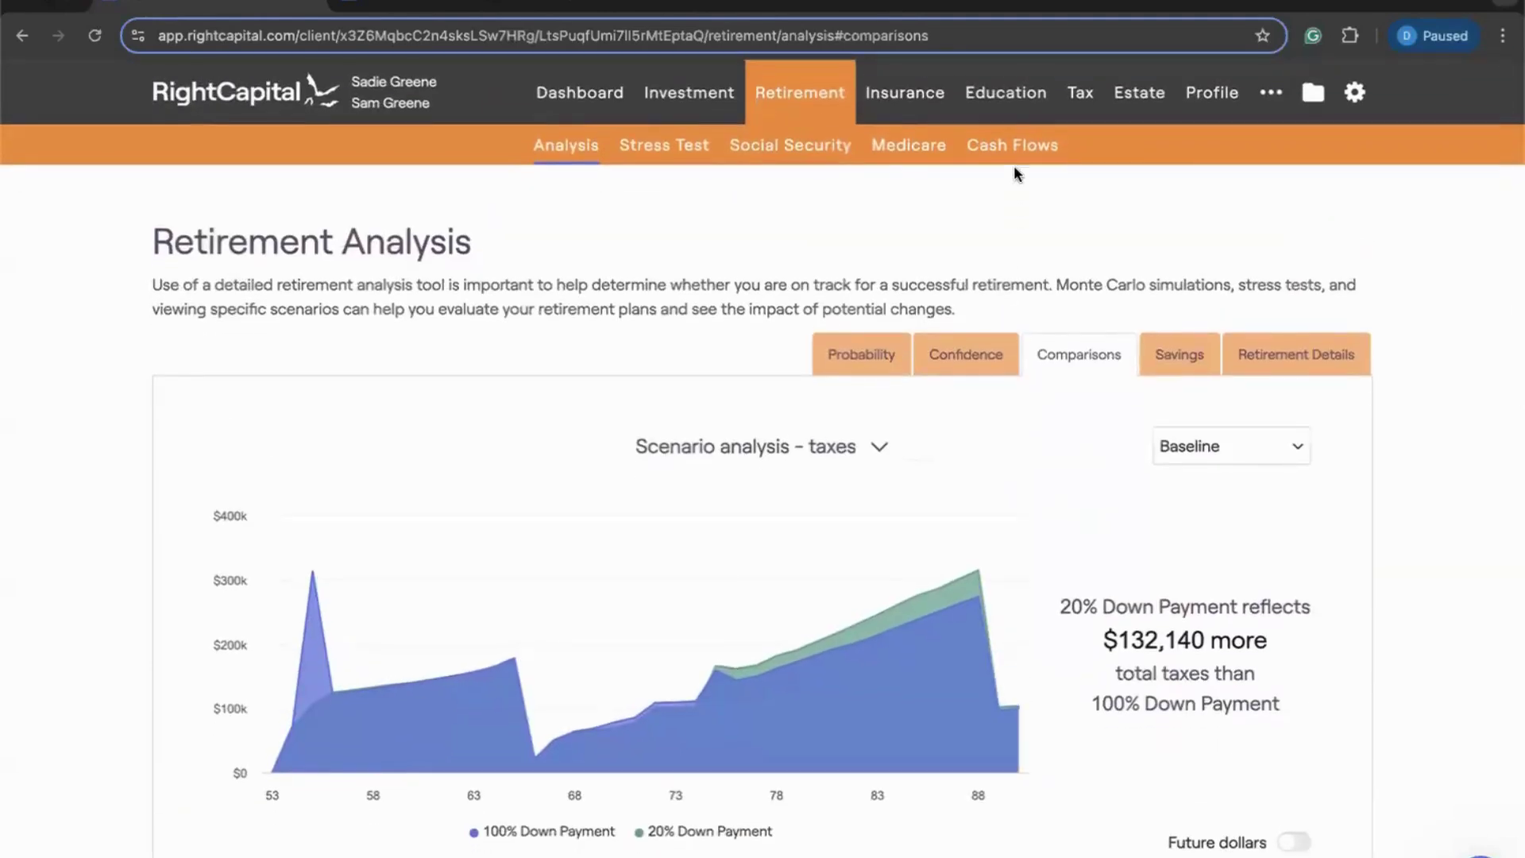
{"action": "left_click", "coordinate": [1016, 163]}
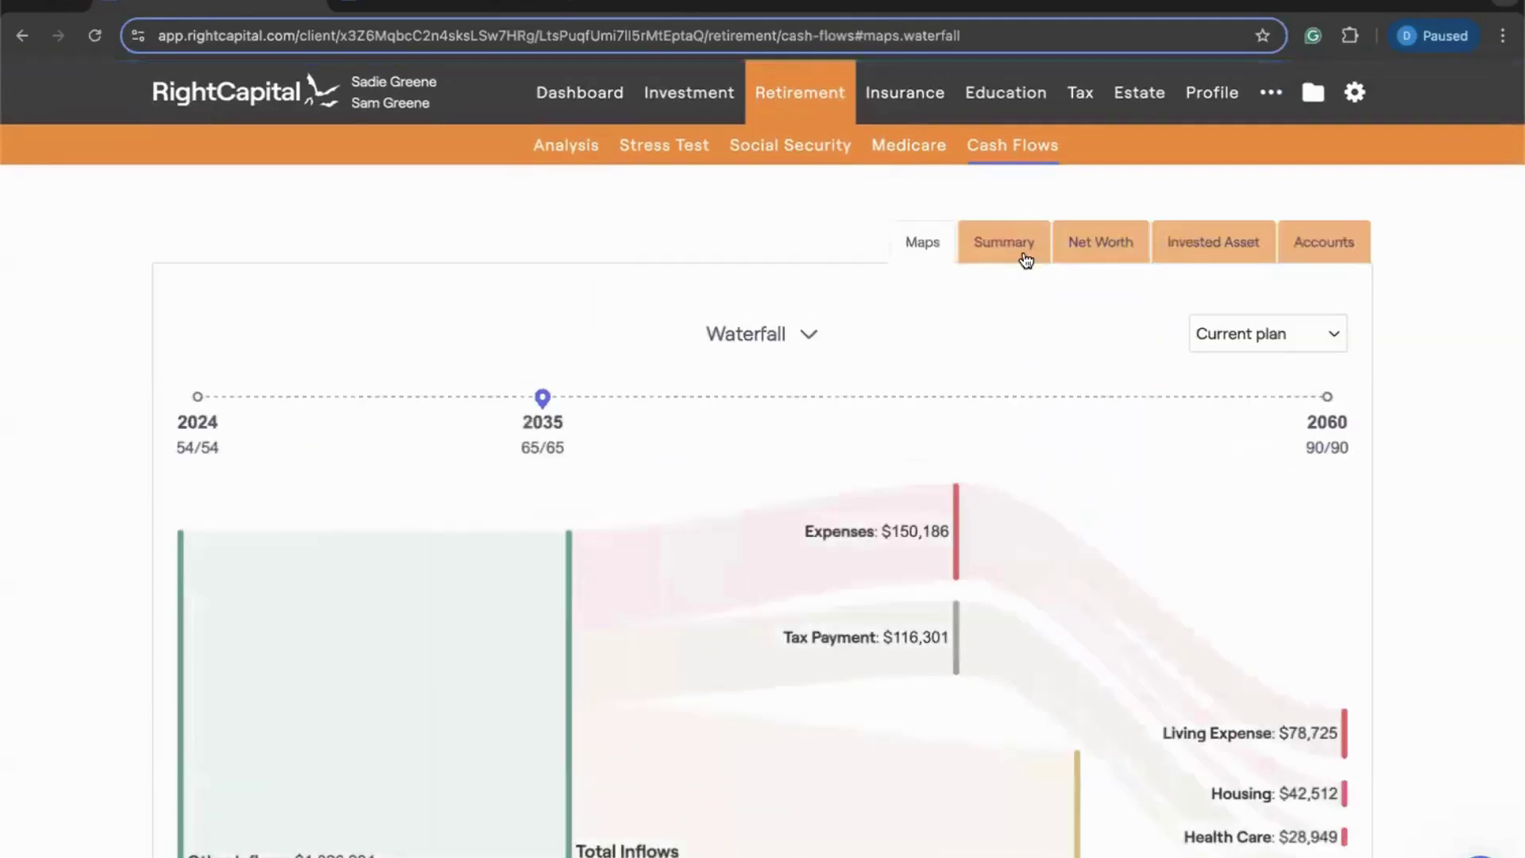
{"action": "left_click", "coordinate": [1023, 252]}
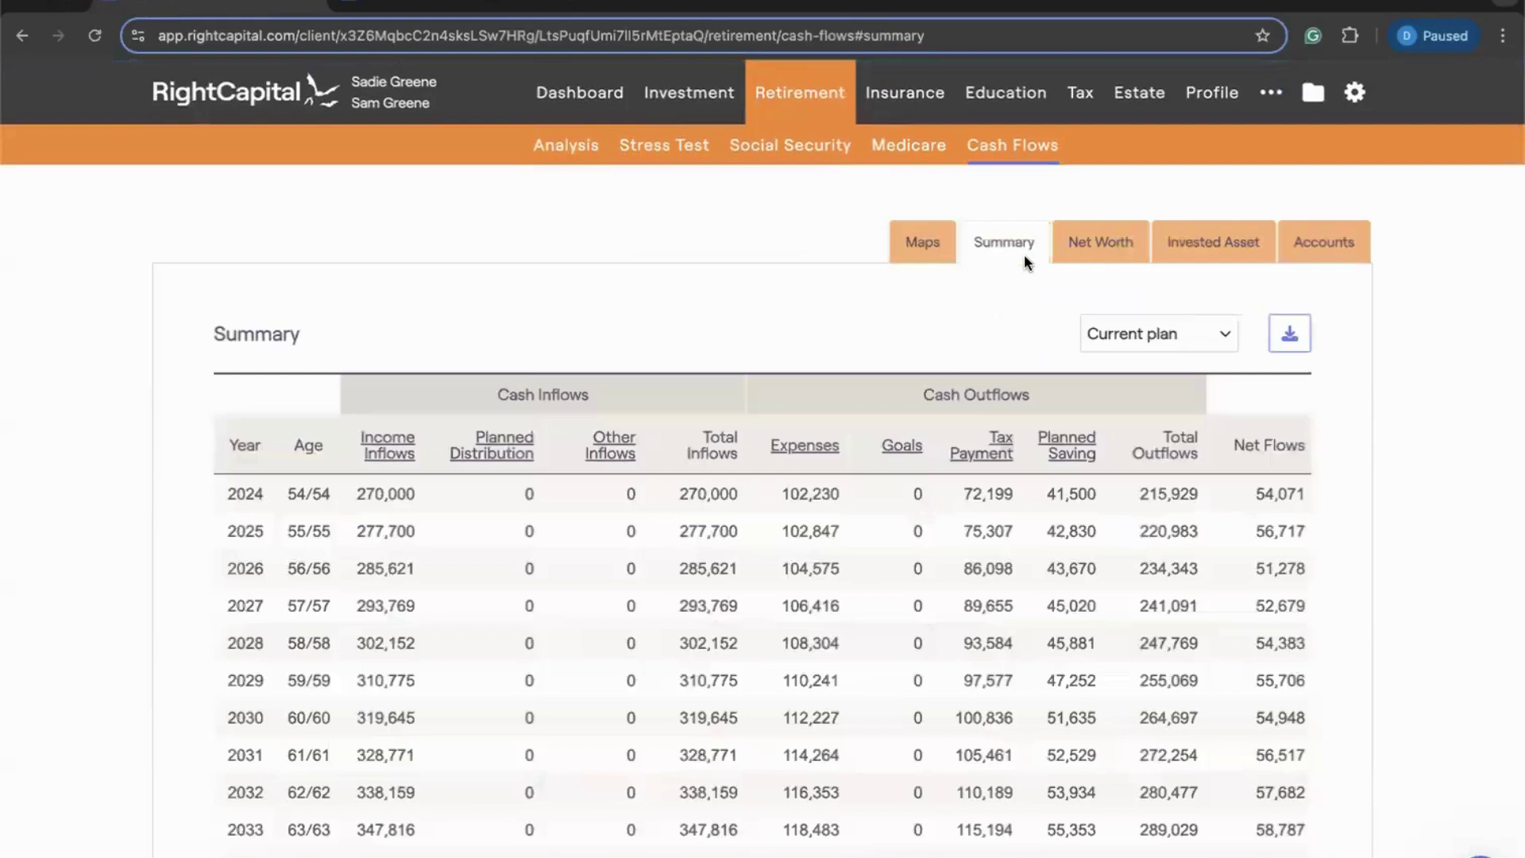
{"action": "left_click", "coordinate": [1222, 332]}
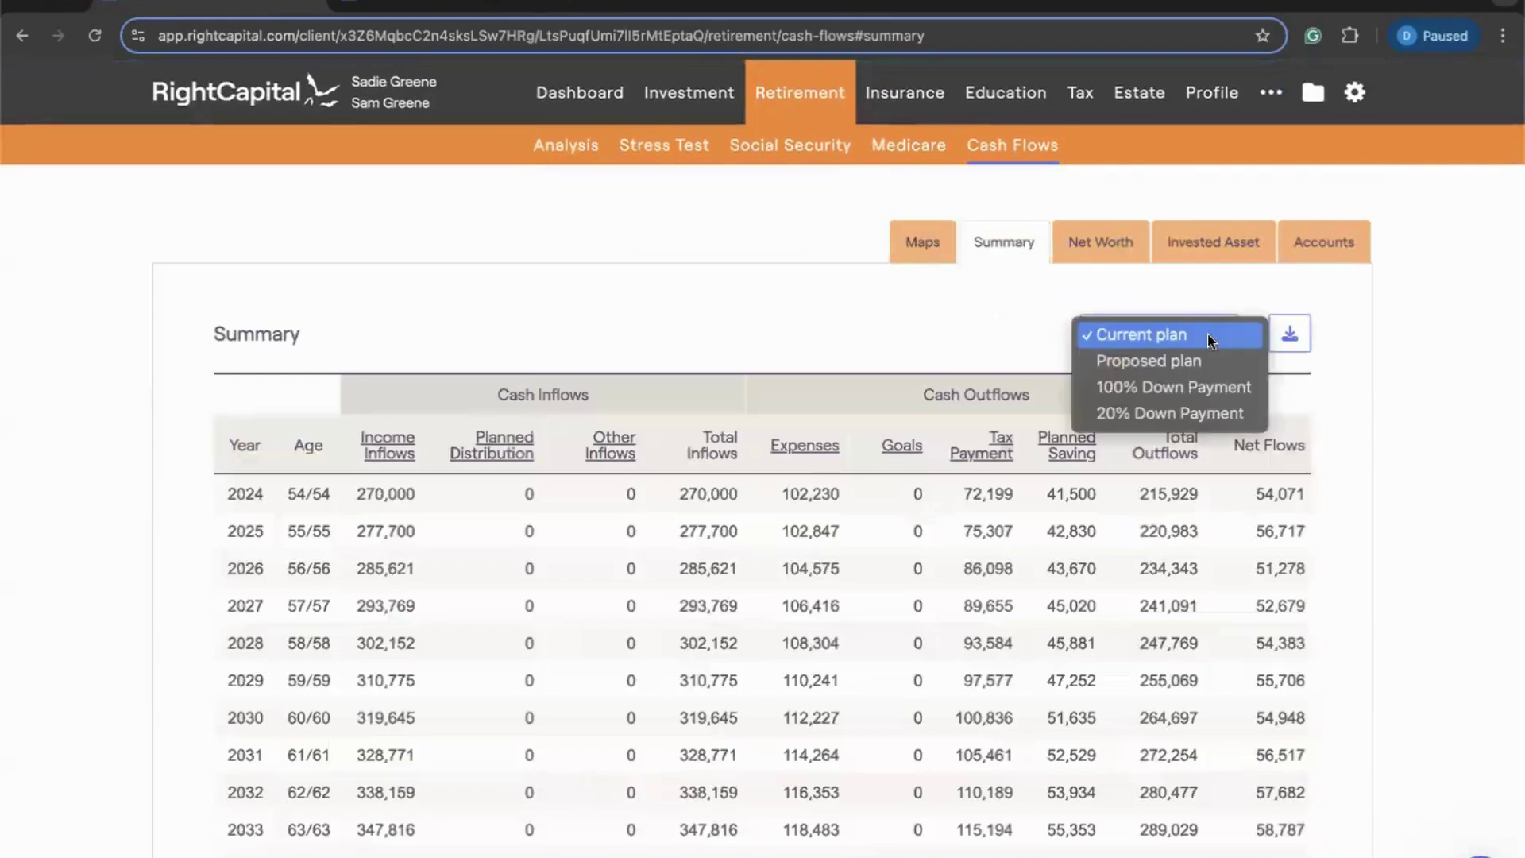
{"action": "left_click", "coordinate": [1175, 387]}
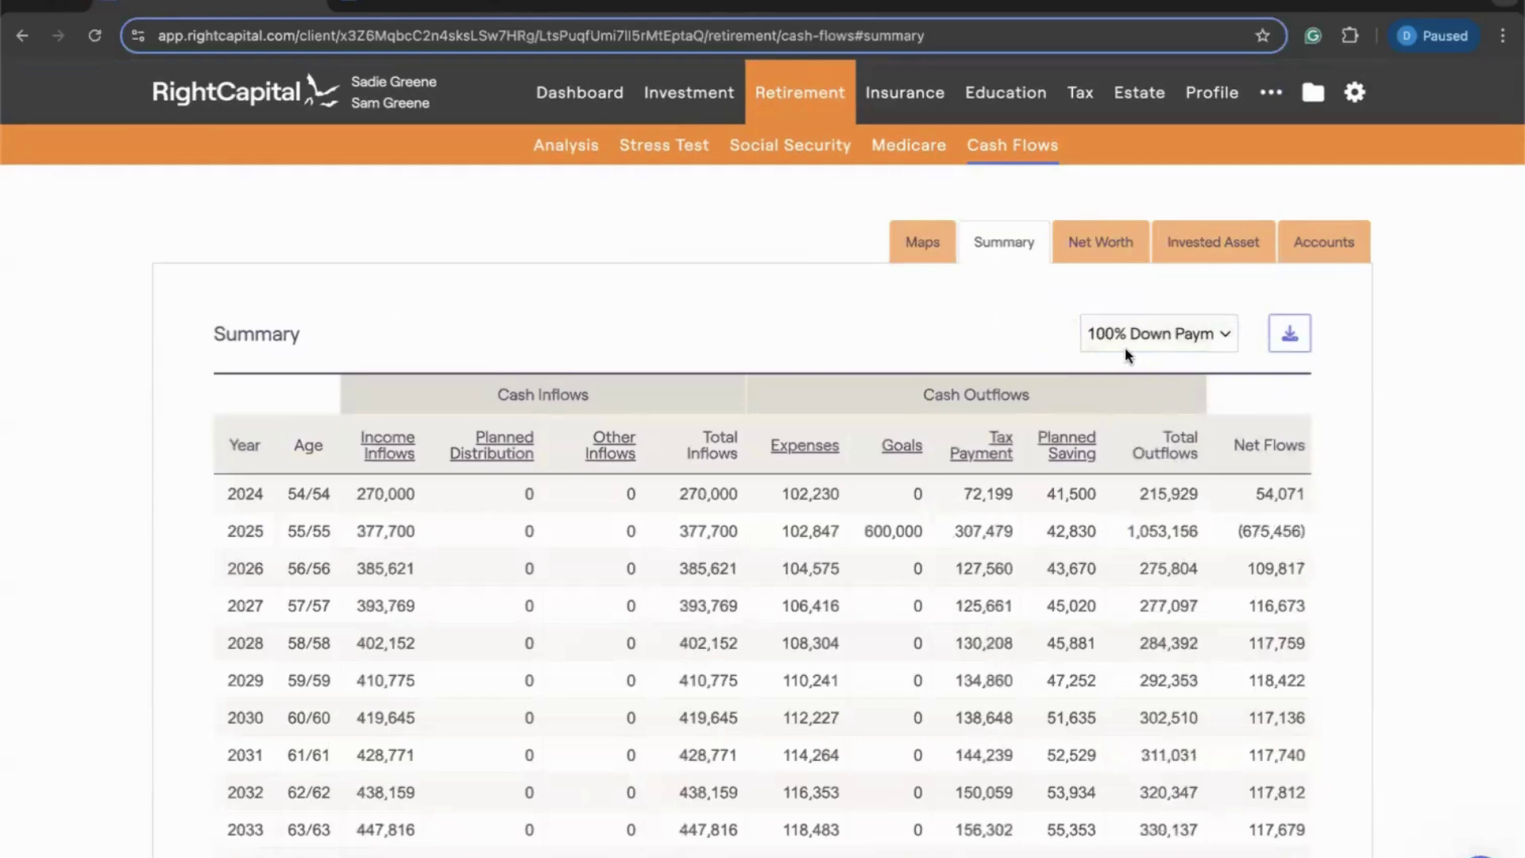
{"action": "left_click", "coordinate": [1095, 342]}
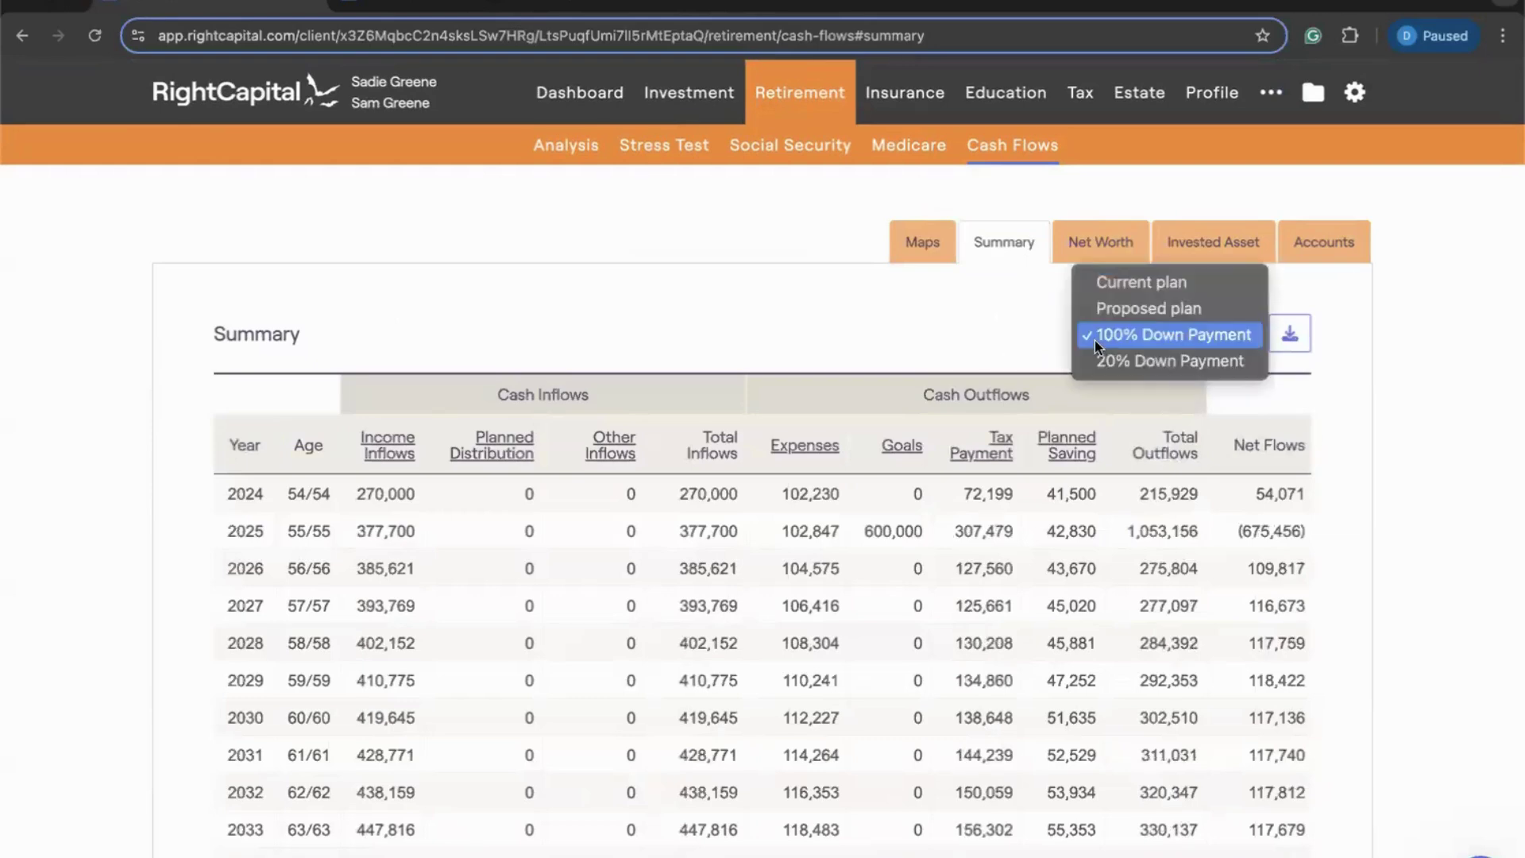
{"action": "left_click", "coordinate": [1095, 340]}
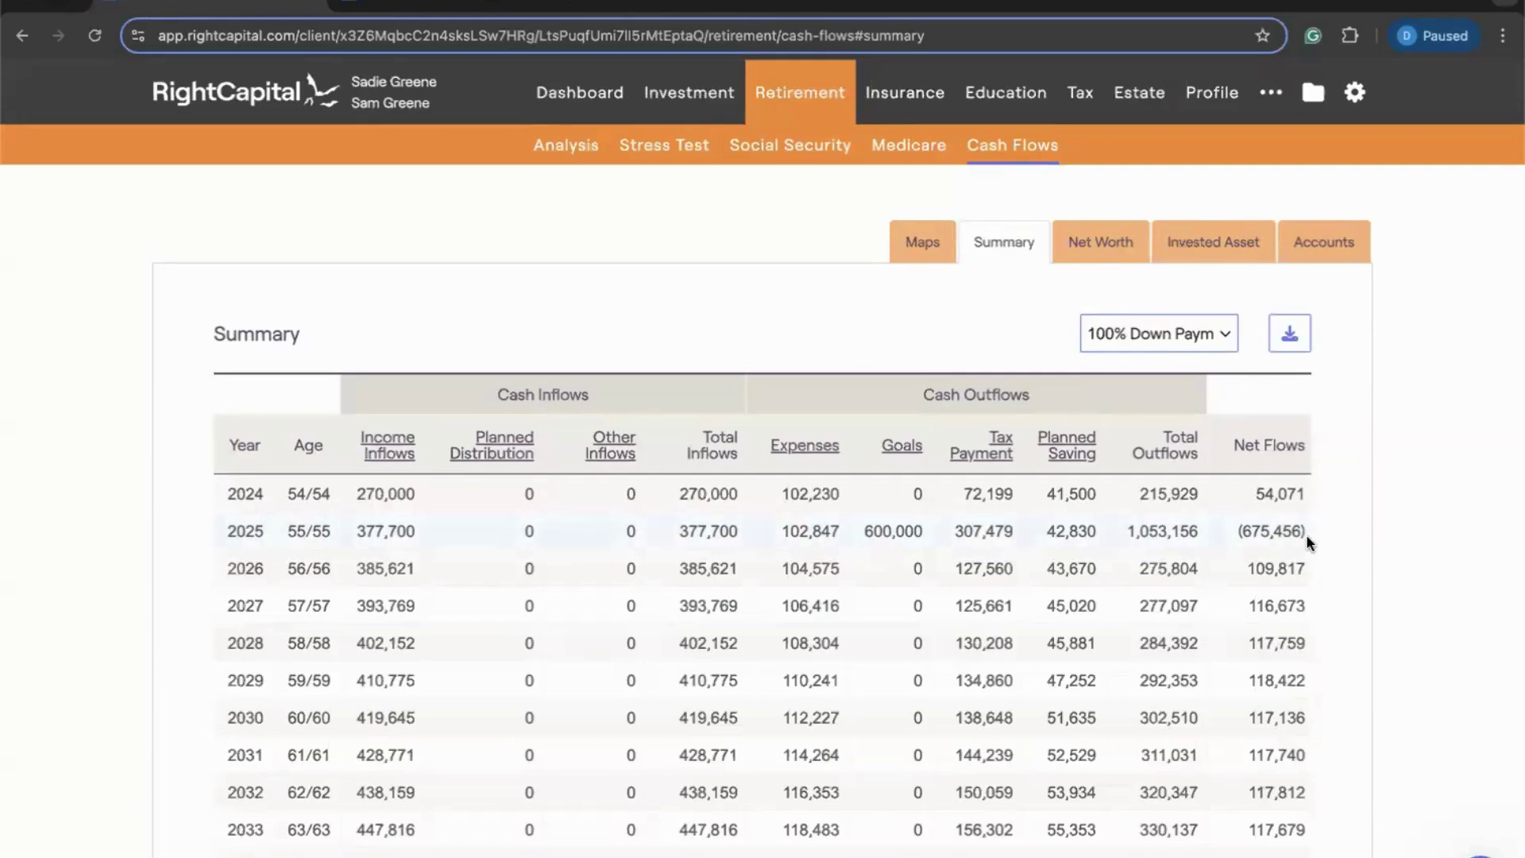
Step: Examine the 20% Down Payment scenario's cash flow summary, including the yearly debt payments within its expenses
{"action": "left_click", "coordinate": [1194, 336]}
{"action": "left_click", "coordinate": [1193, 360]}
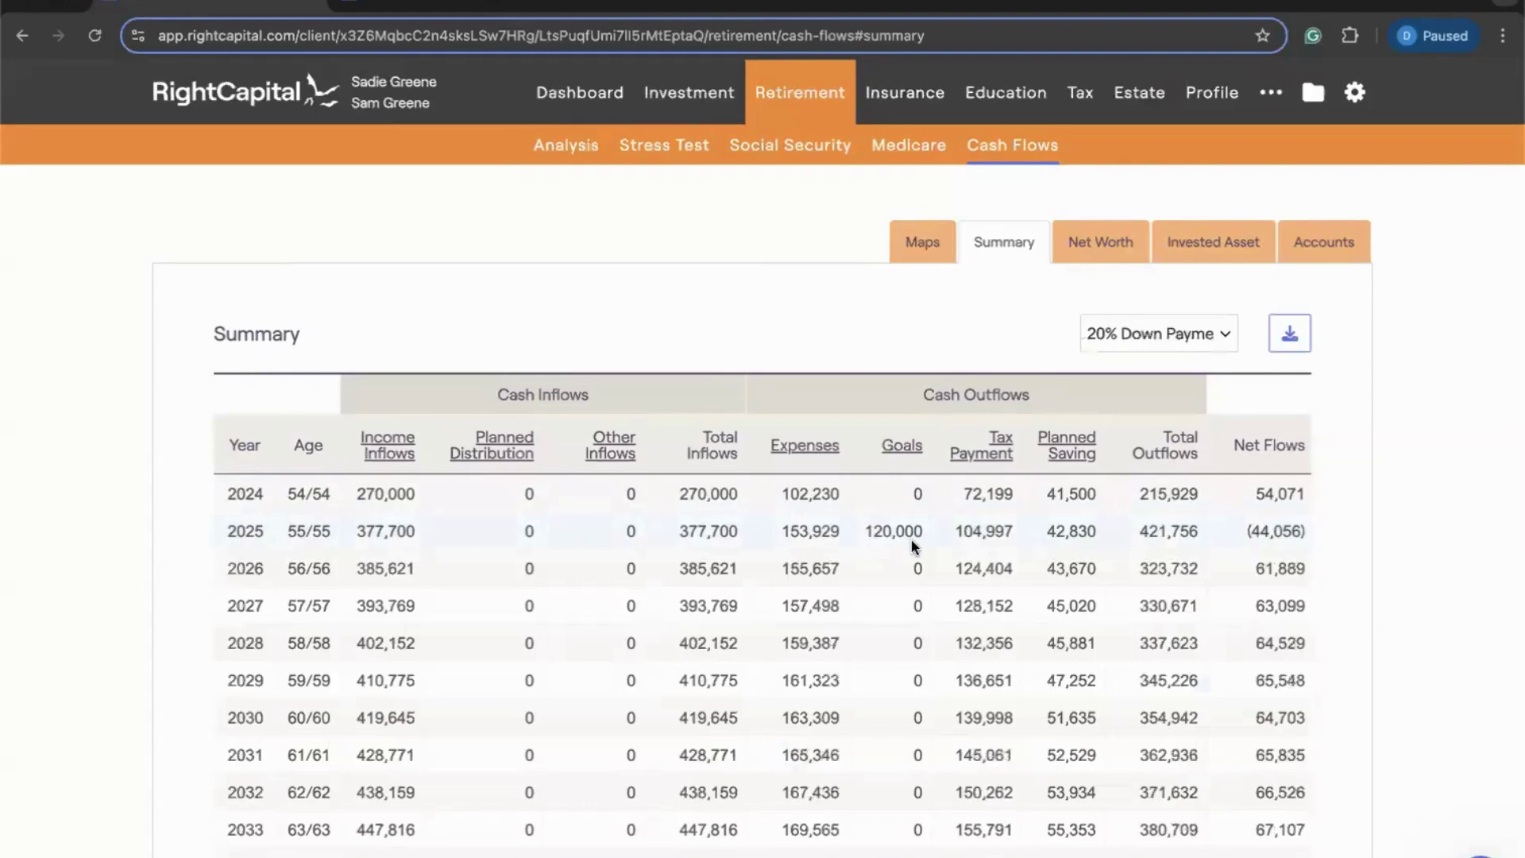
{"action": "left_click", "coordinate": [805, 453]}
{"action": "left_click", "coordinate": [618, 458]}
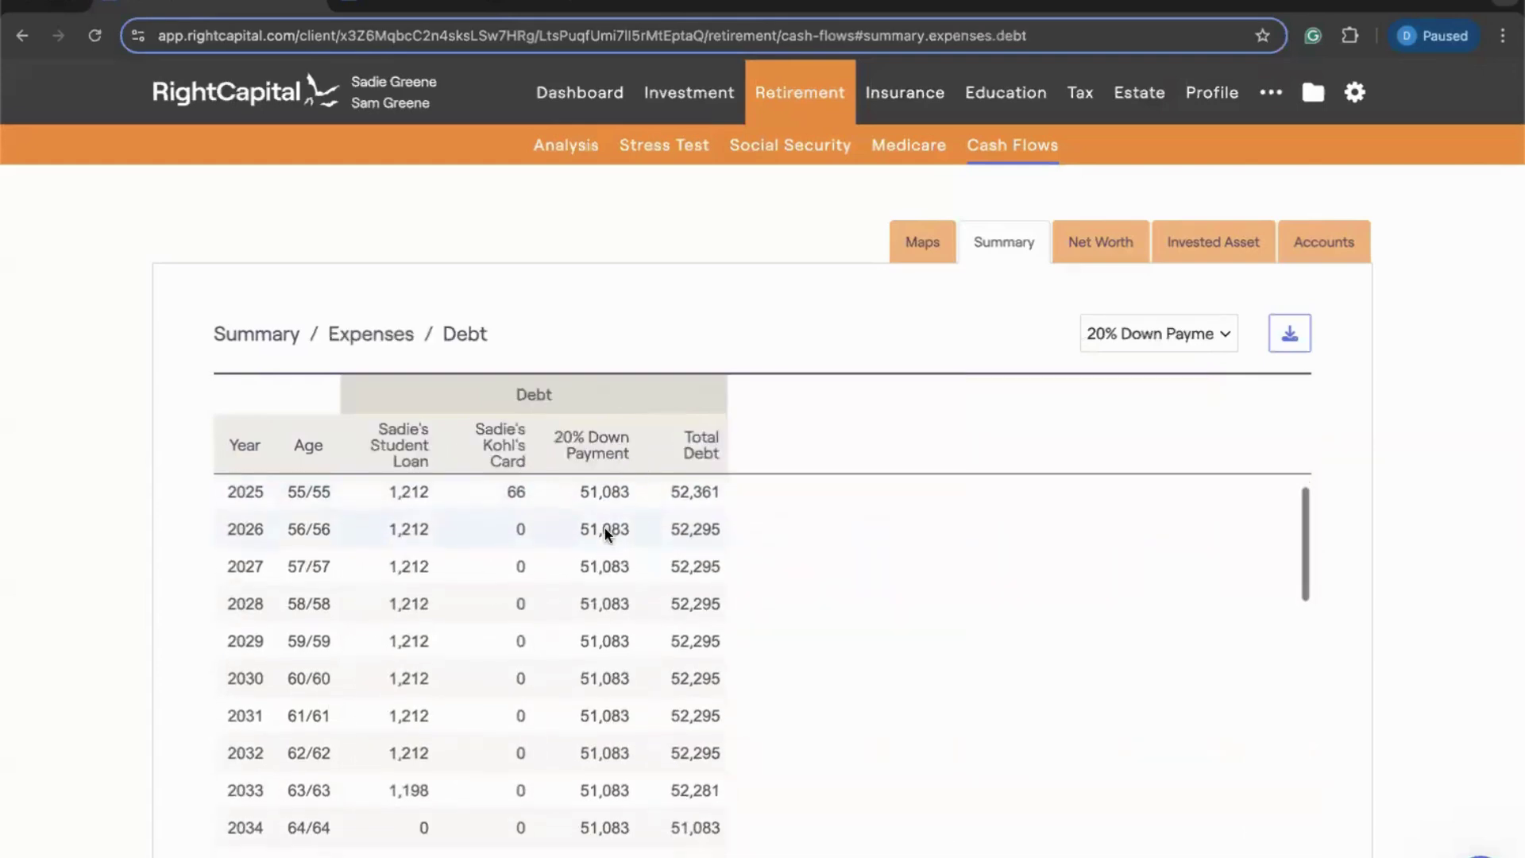
{"action": "scroll", "coordinate": [603, 718], "scroll_direction": "down", "scroll_amount": 1}
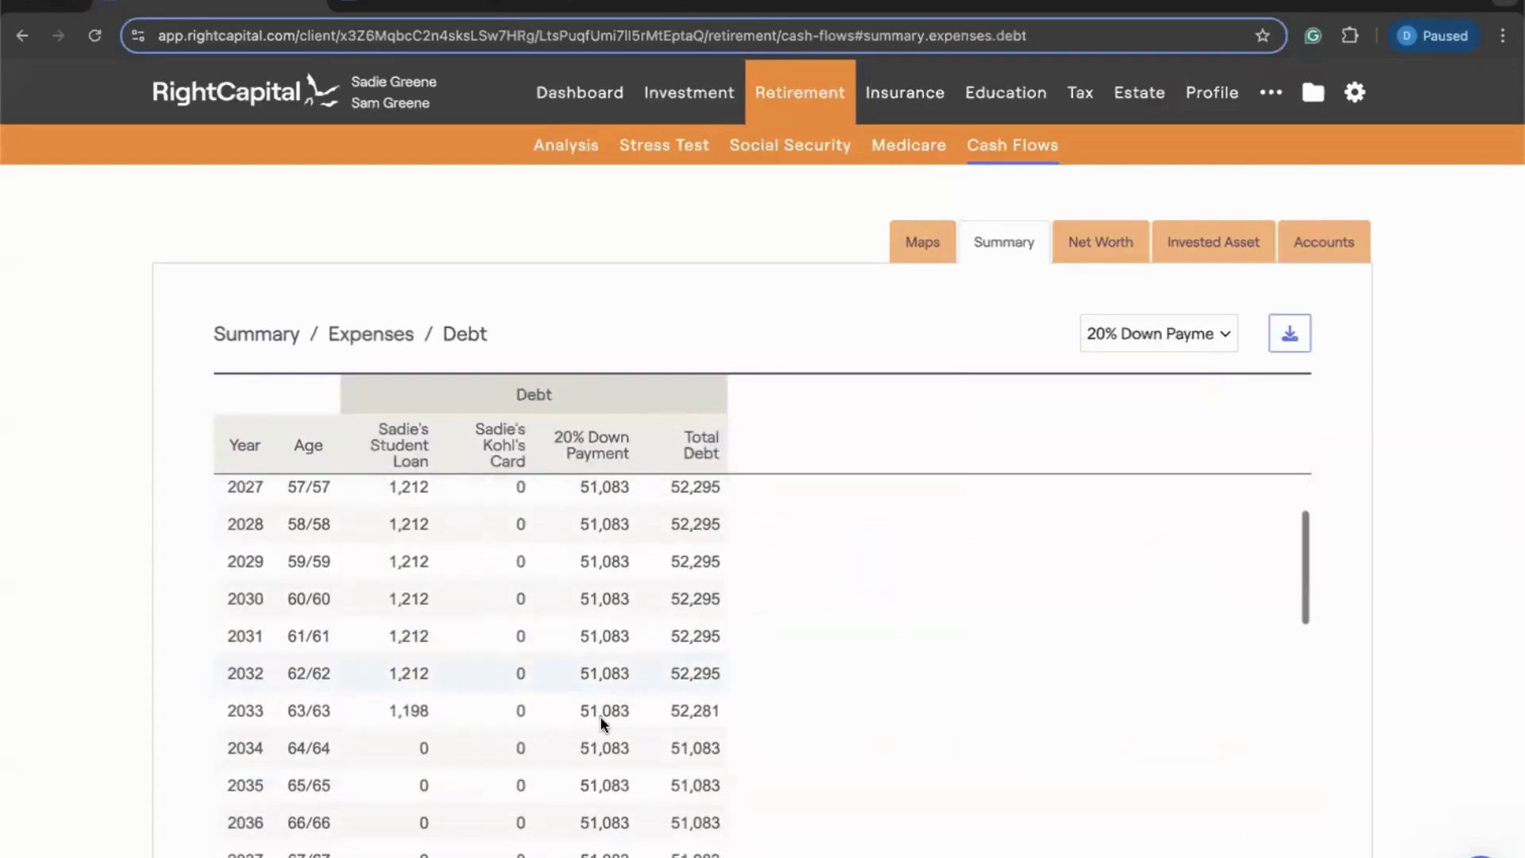
{"action": "left_click", "coordinate": [277, 352]}
{"action": "scroll", "coordinate": [1093, 540], "scroll_direction": "up", "scroll_amount": 2}
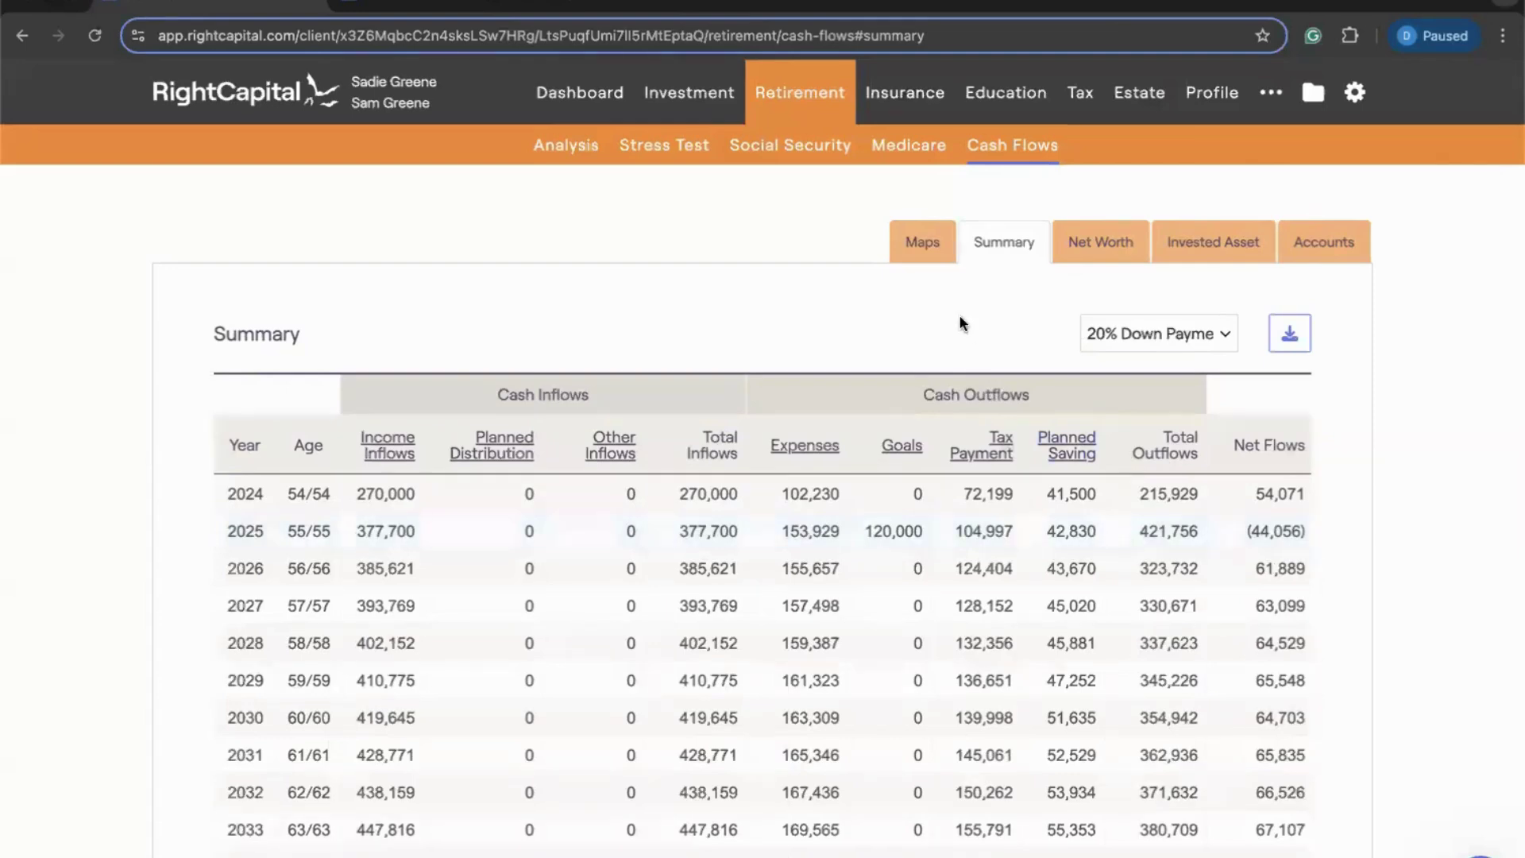
Step: Return to the retirement analysis and review the invested assets comparison and the action items beneath it
{"action": "left_click", "coordinate": [567, 149]}
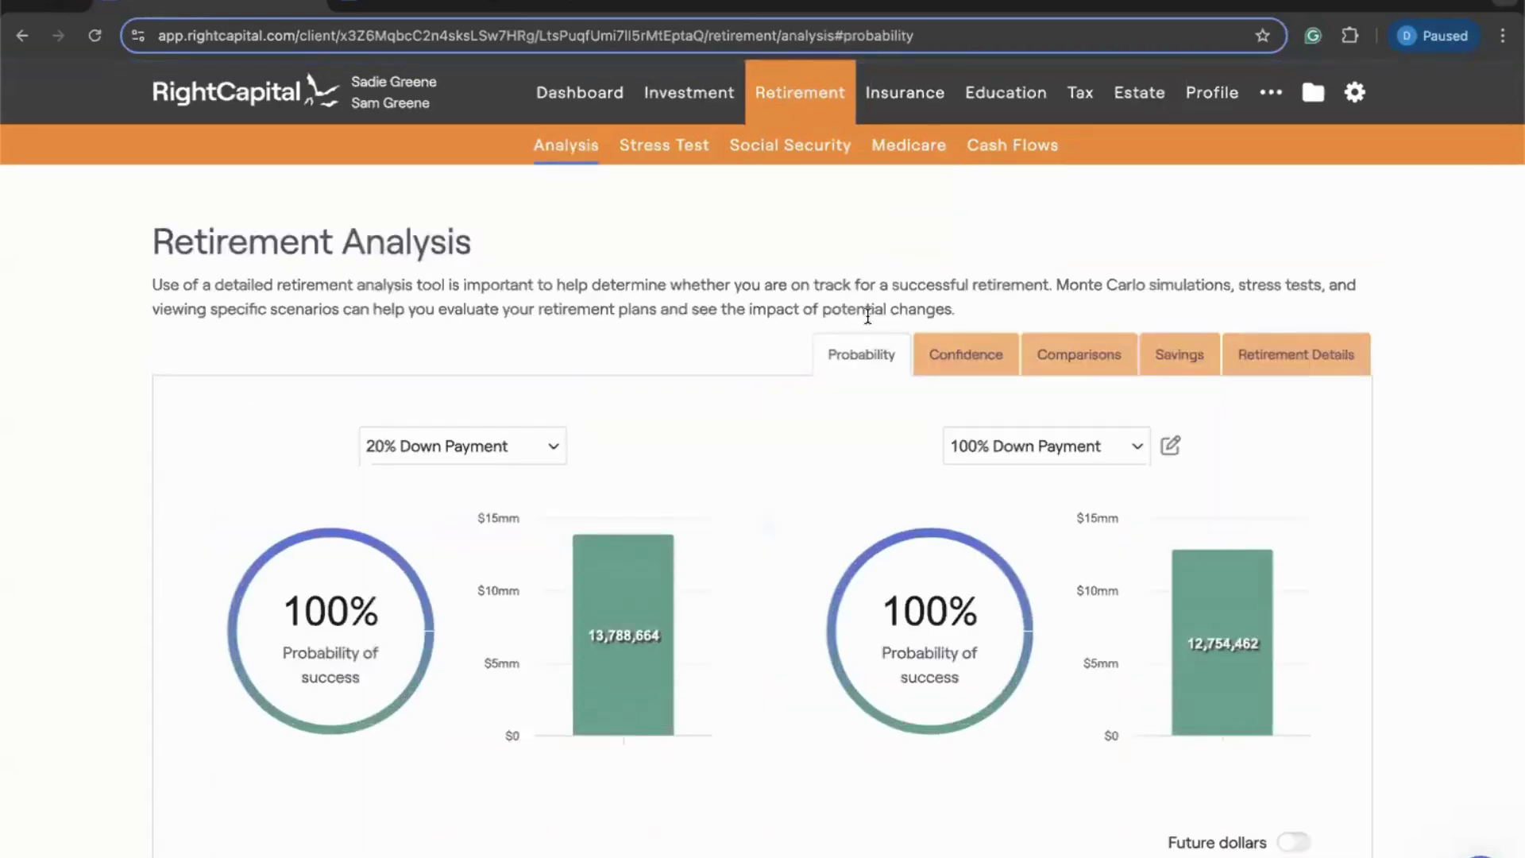
{"action": "left_click", "coordinate": [1070, 354]}
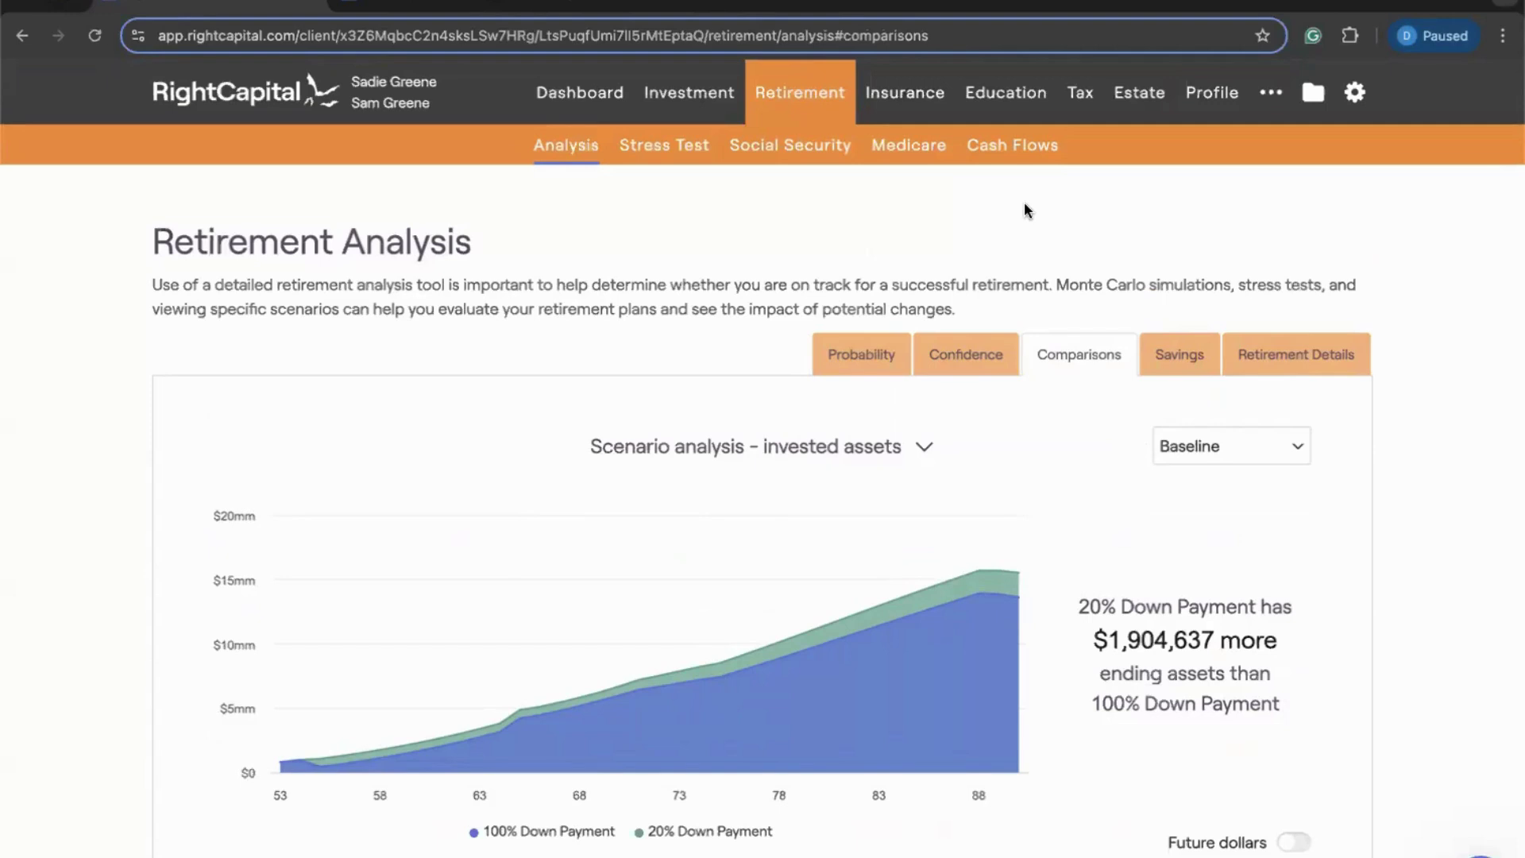
{"action": "scroll", "coordinate": [788, 743], "scroll_direction": "down", "scroll_amount": 9}
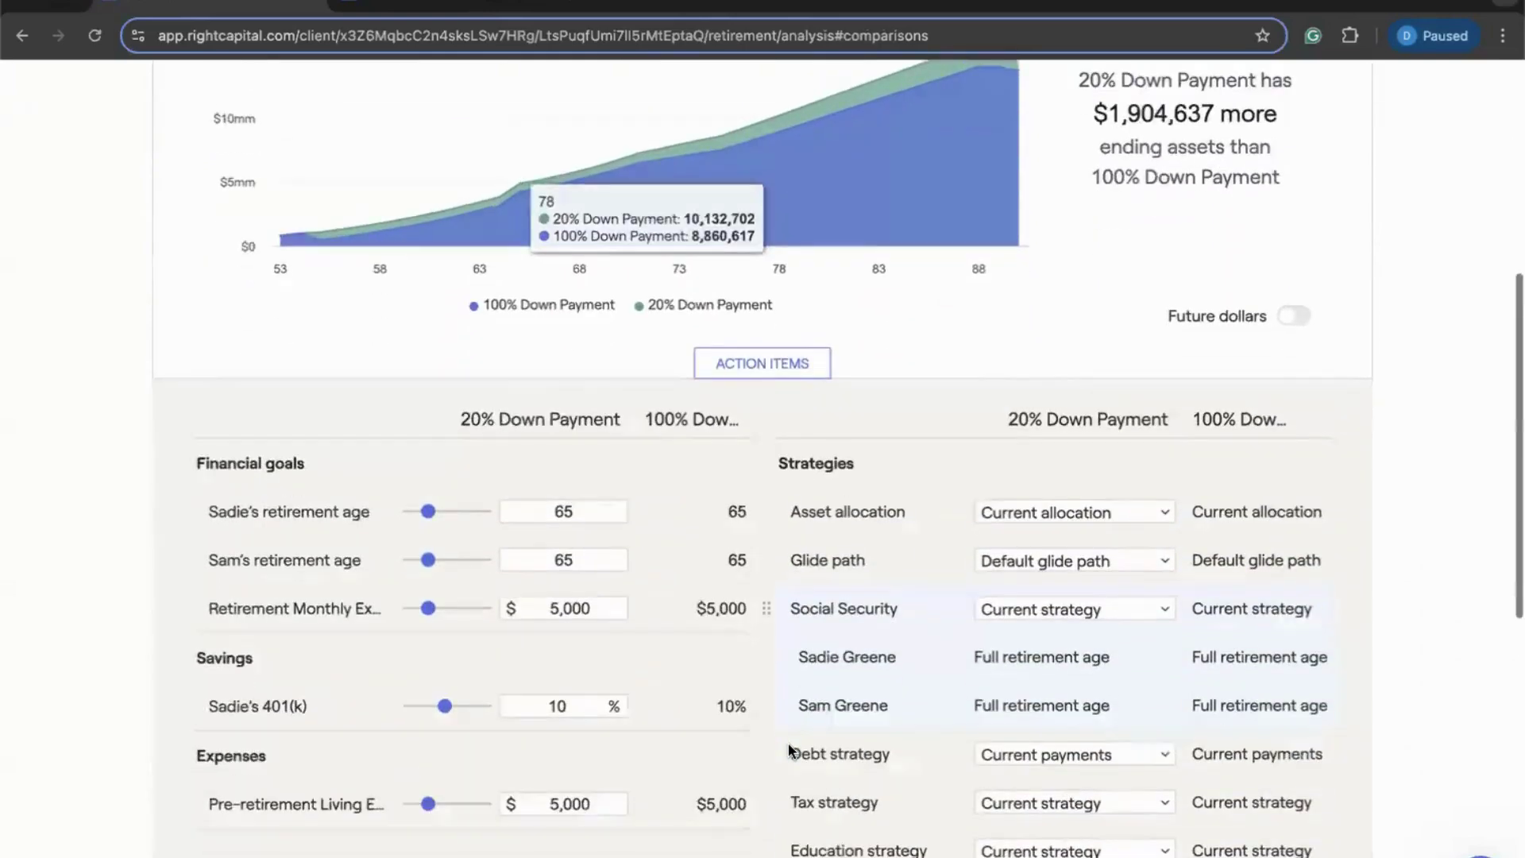